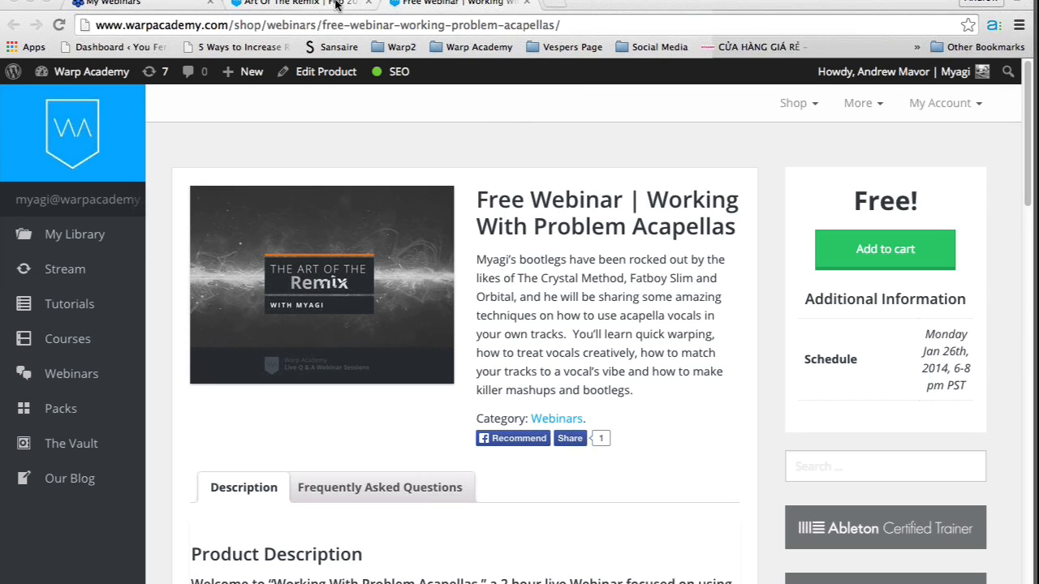
Step: Review the Art Of The Remix | Feb 2015 course page, including its description, introduction video and webinar series schedule
left_click(336, 4)
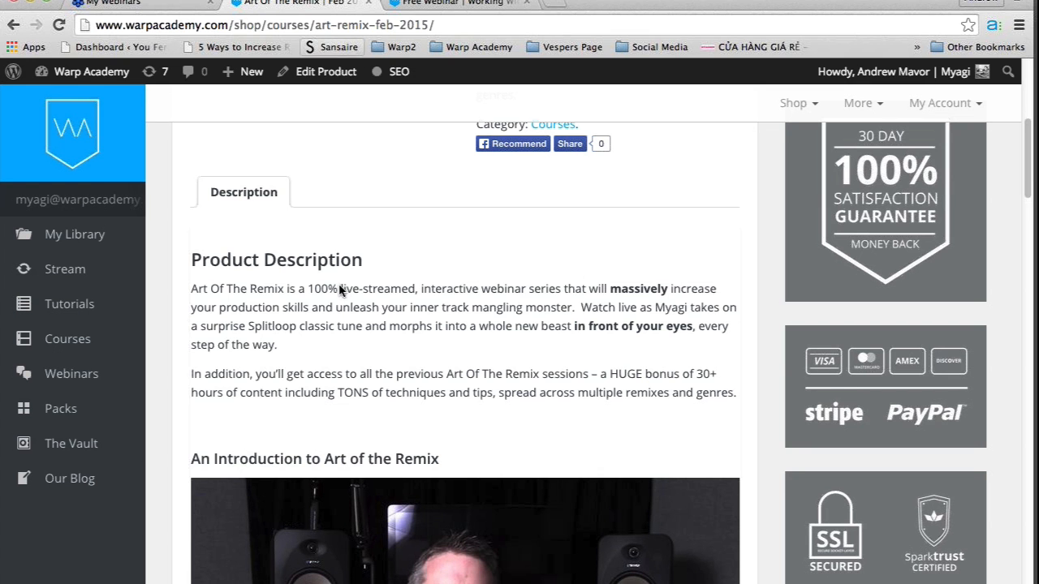
scroll(346, 302, "up", 5)
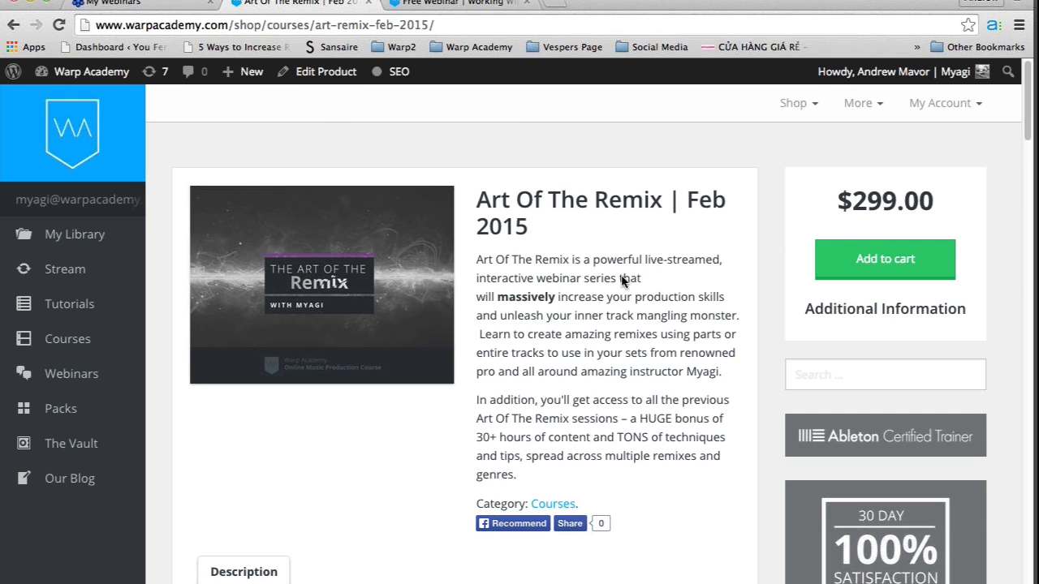
scroll(518, 365, "down", 5)
scroll(516, 373, "down", 13)
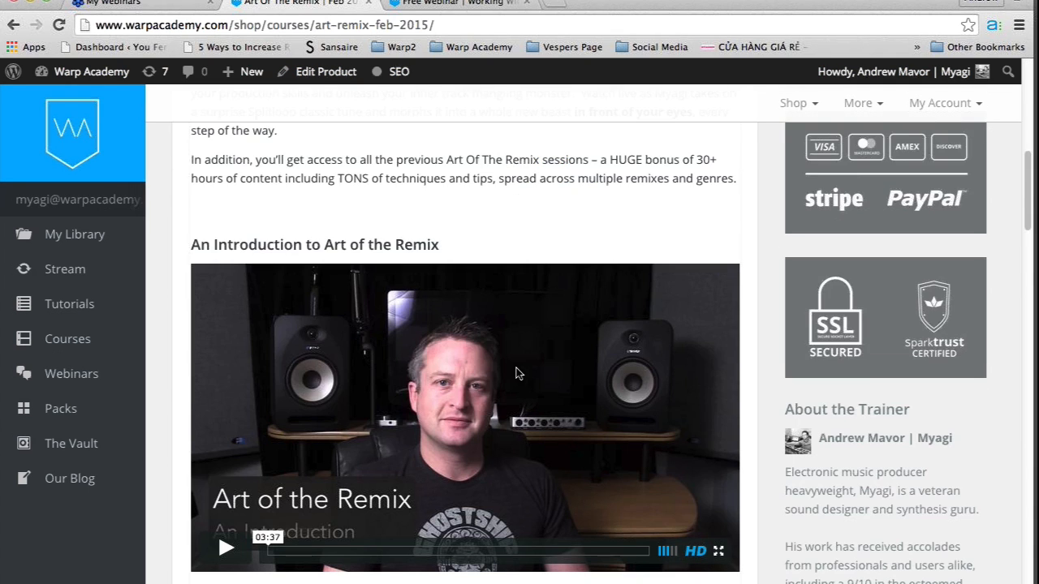
scroll(516, 372, "up", 1)
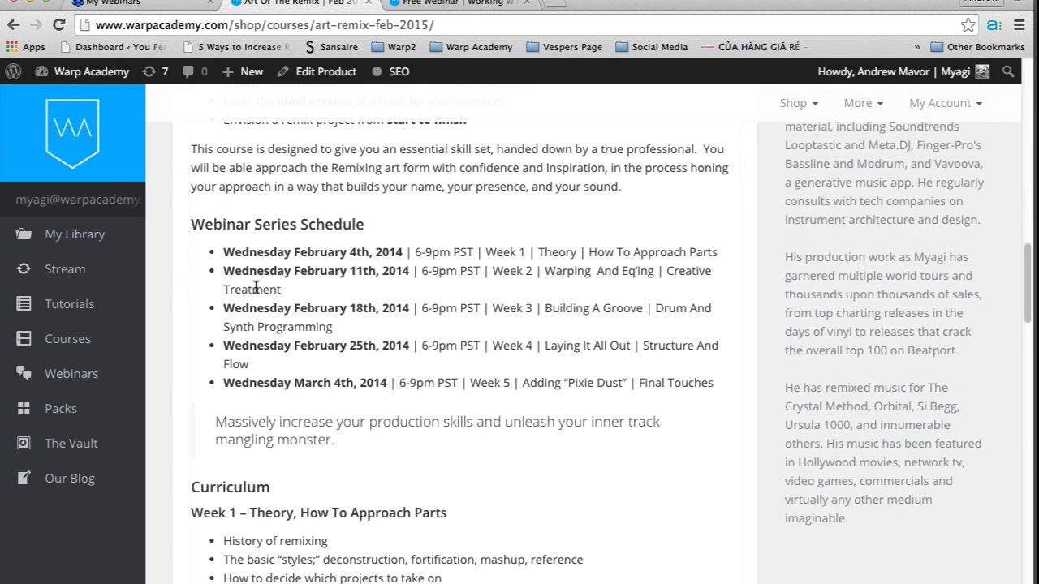
scroll(480, 315, "up", 2)
scroll(480, 314, "up", 12)
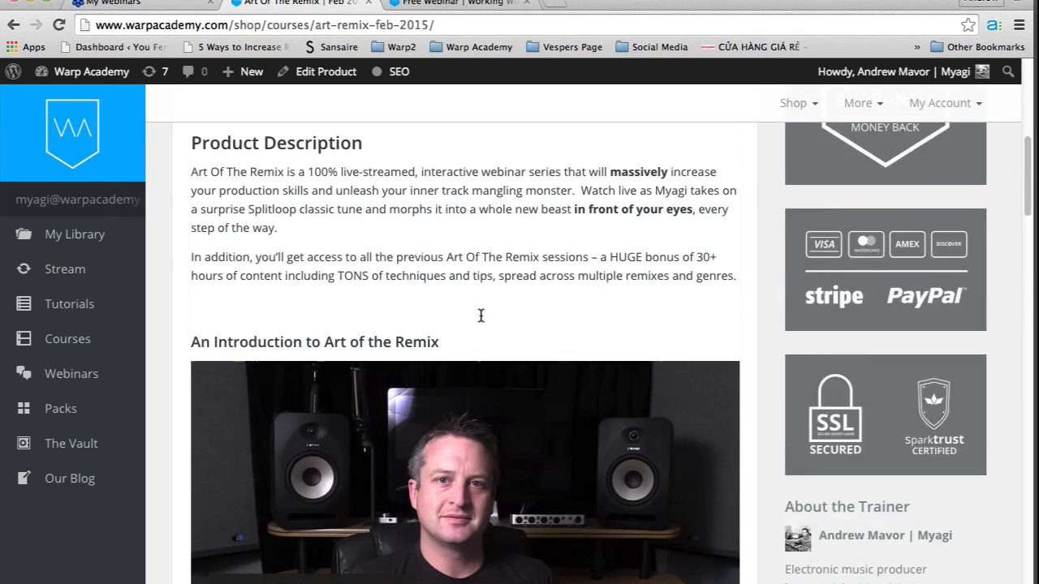
scroll(564, 354, "up", 5)
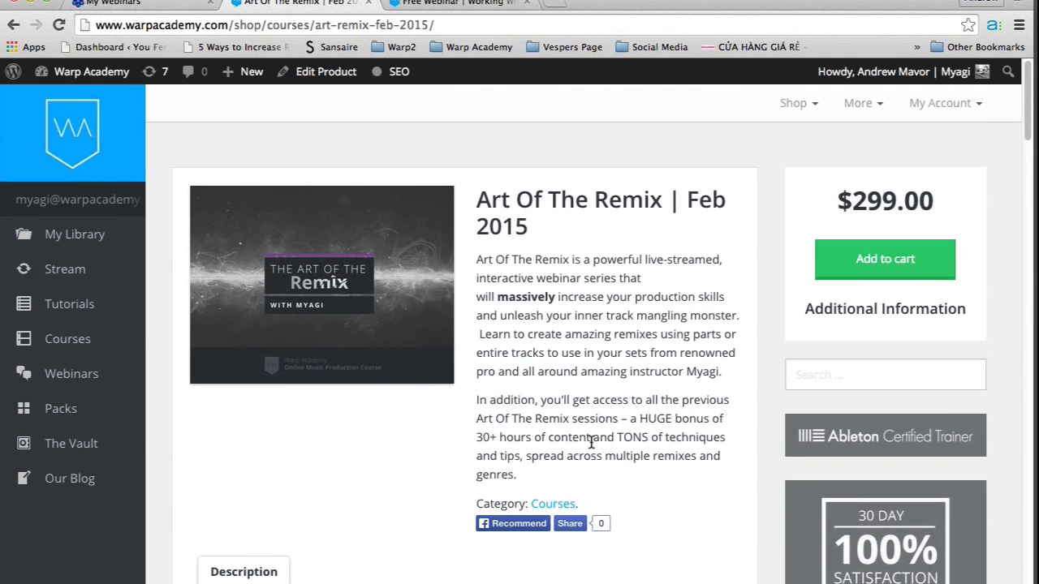
scroll(591, 443, "down", 3)
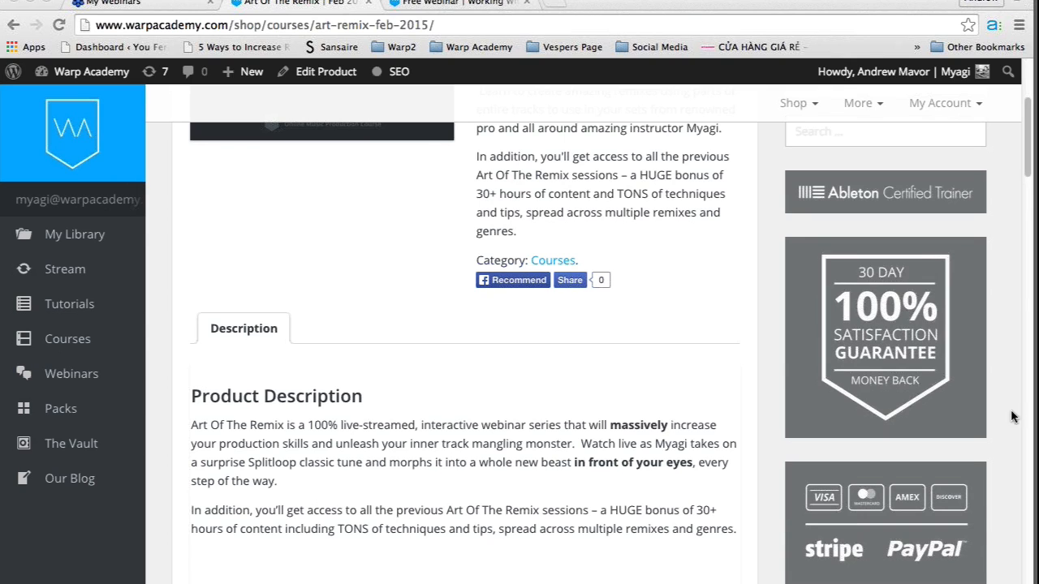
Step: Switch to Ableton Live, solo the AcidTool track and audition the myagi-acidtool clip across its full waveform
mouse_move(973, 579)
left_click(662, 571)
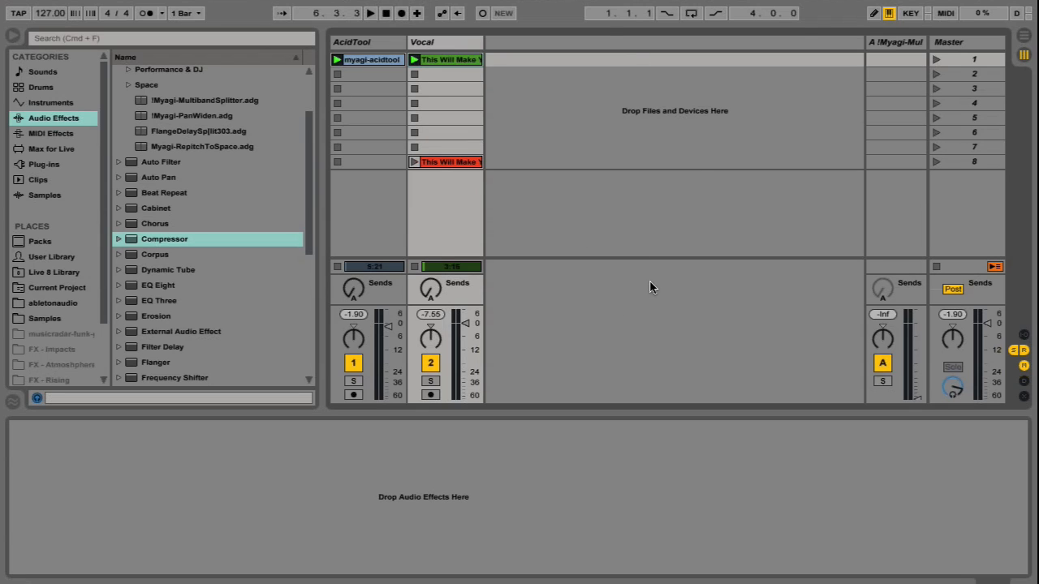
left_click(354, 381)
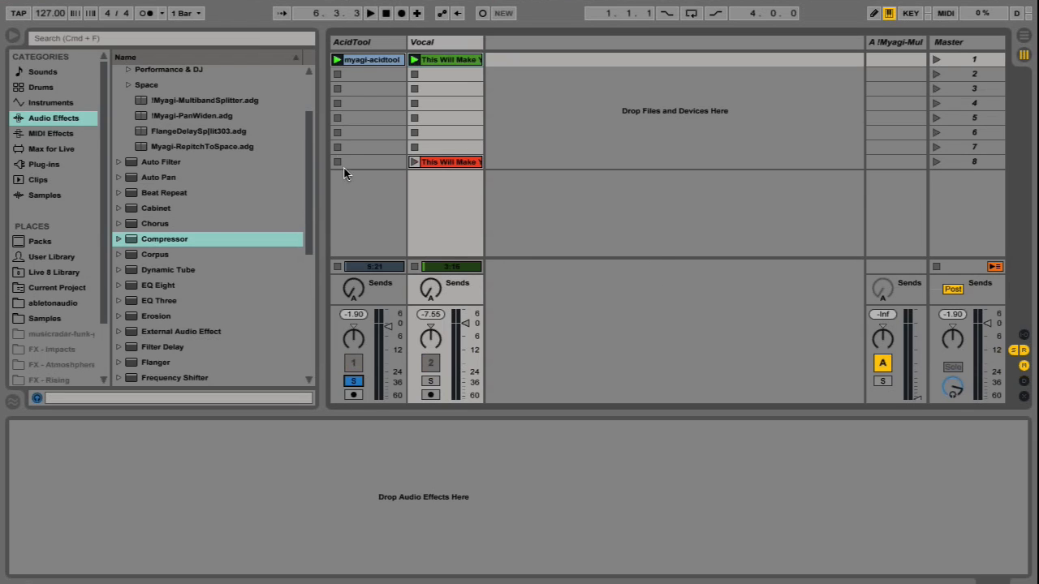
left_click(375, 59)
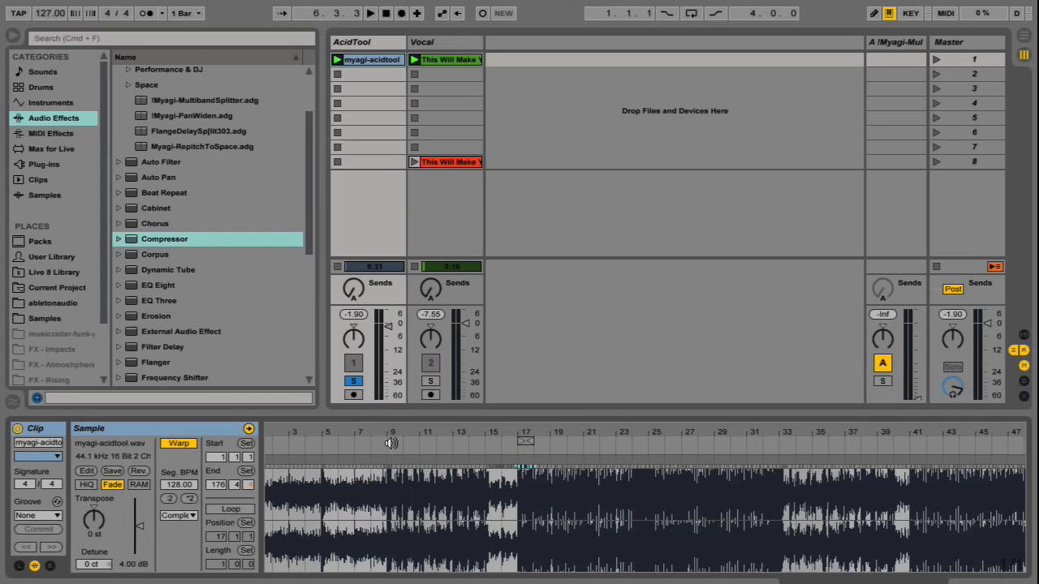
left_click(453, 447)
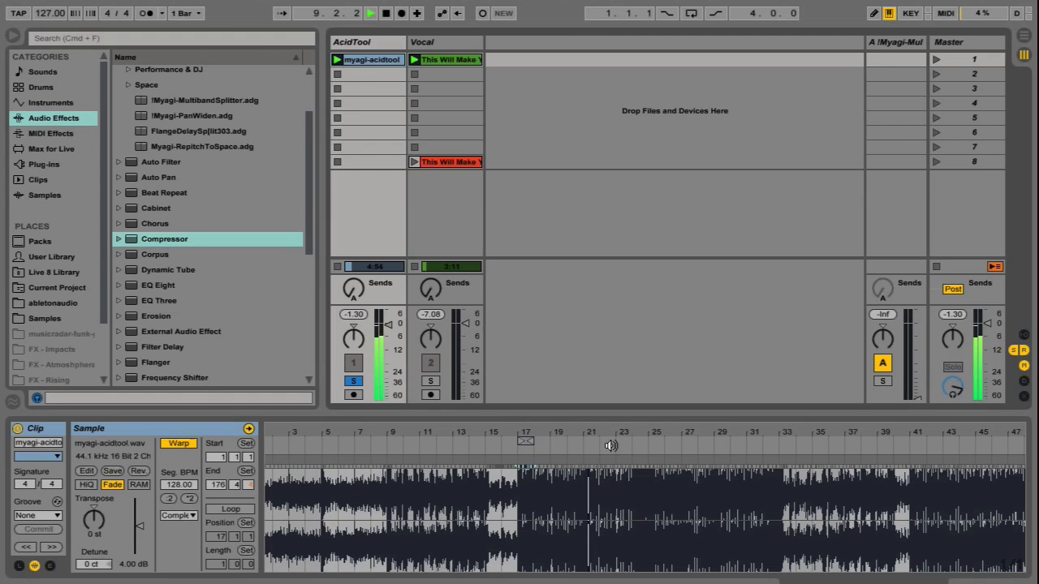
key("space")
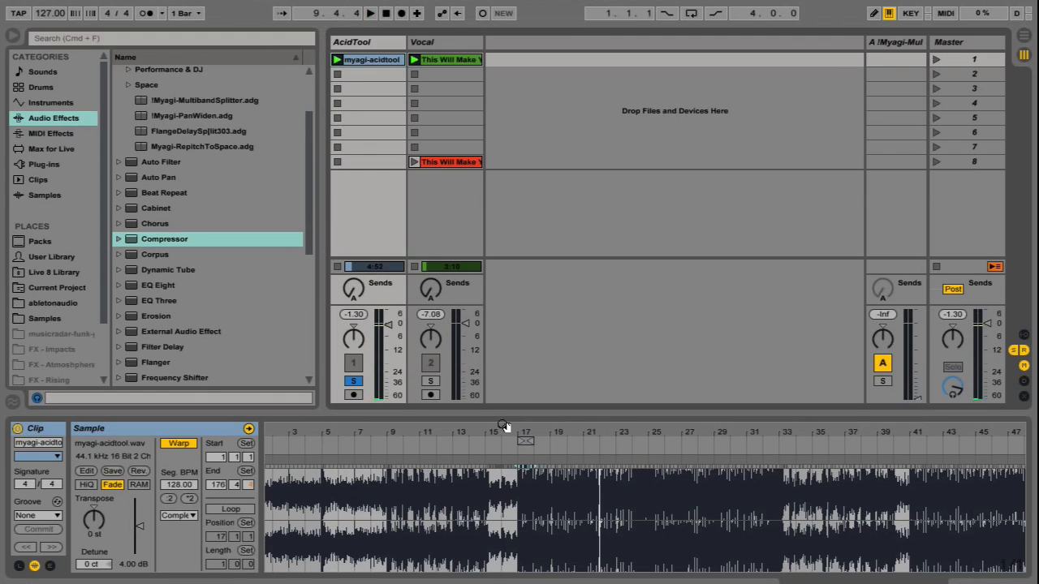
left_click_drag(855, 582, 855, 527)
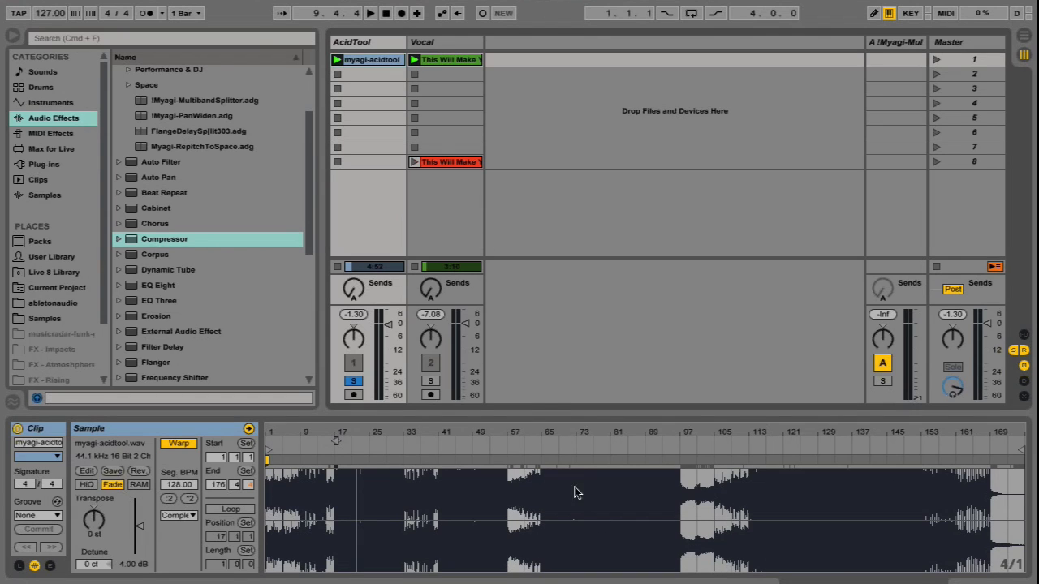
Step: Compare the warped waveforms of the Vocal track's green clip in scene 1 and red clip in scene 8
left_click(443, 60)
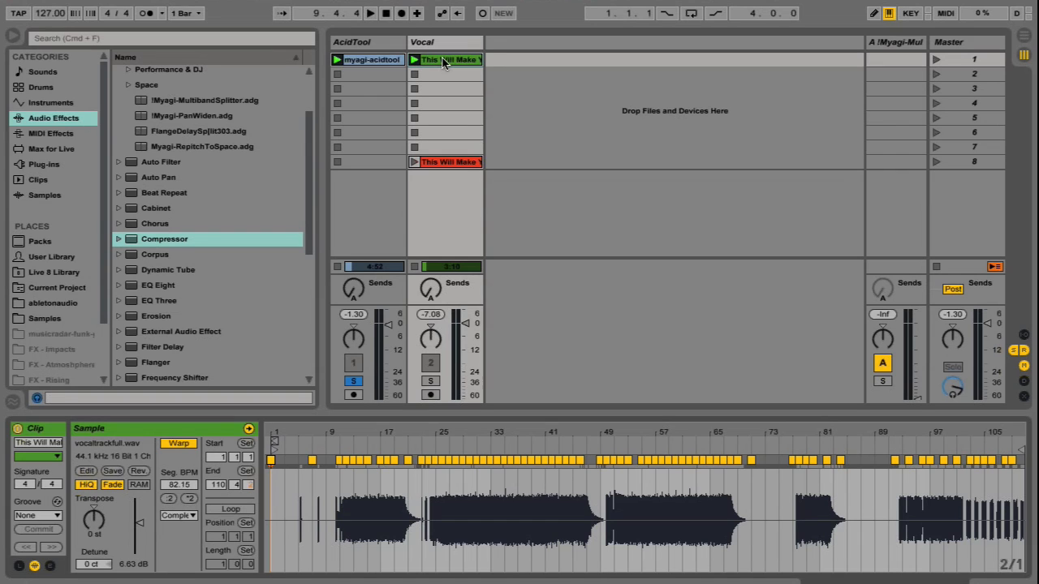
left_click(576, 202)
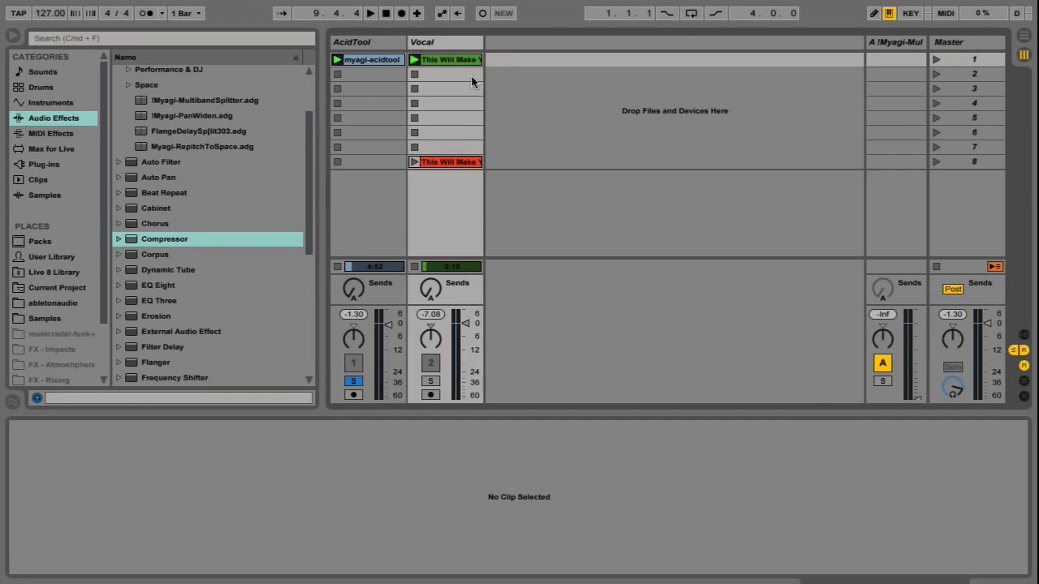
left_click(457, 61)
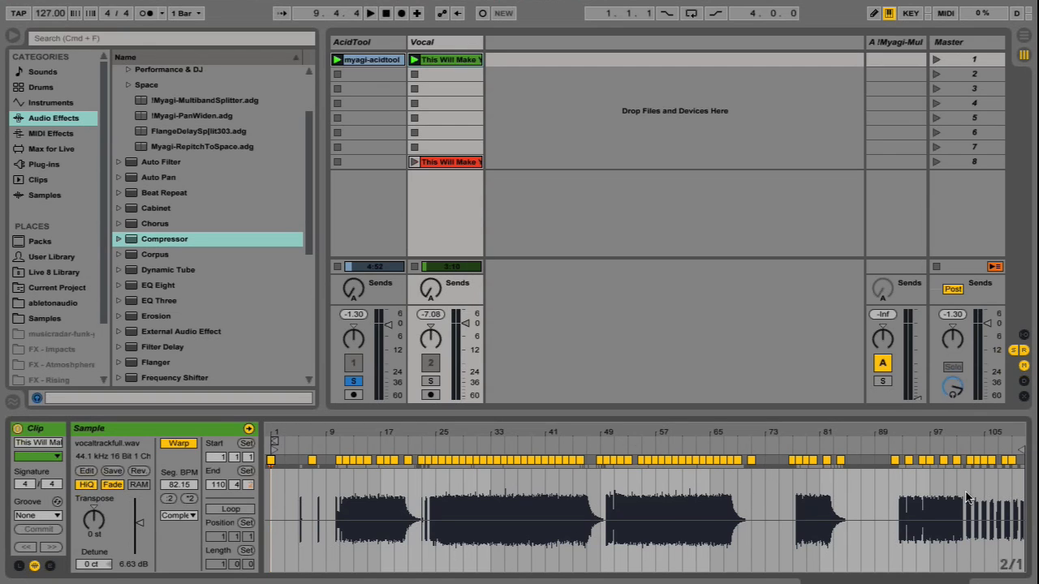
left_click(452, 162)
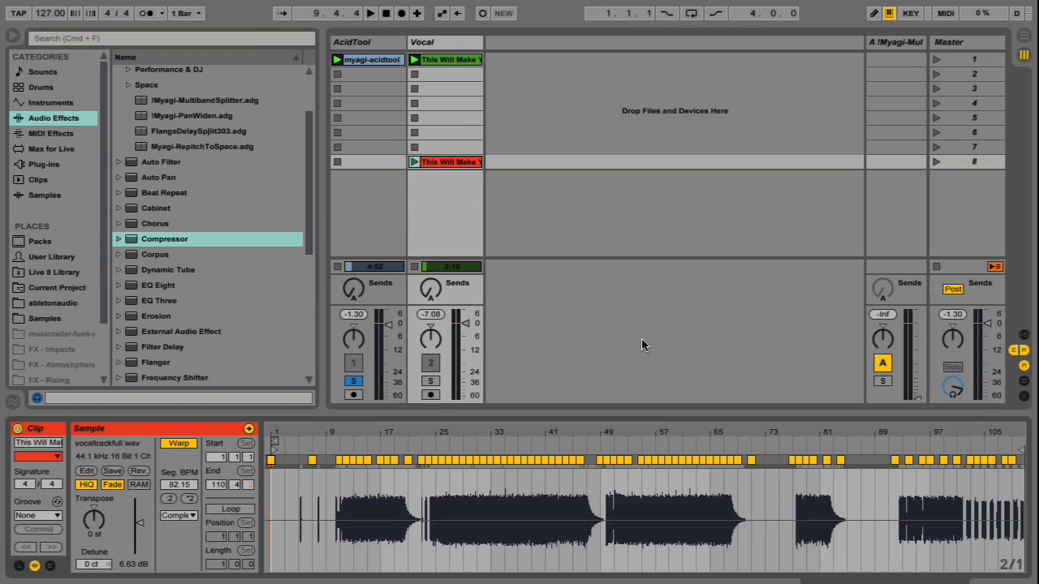
left_click(448, 62)
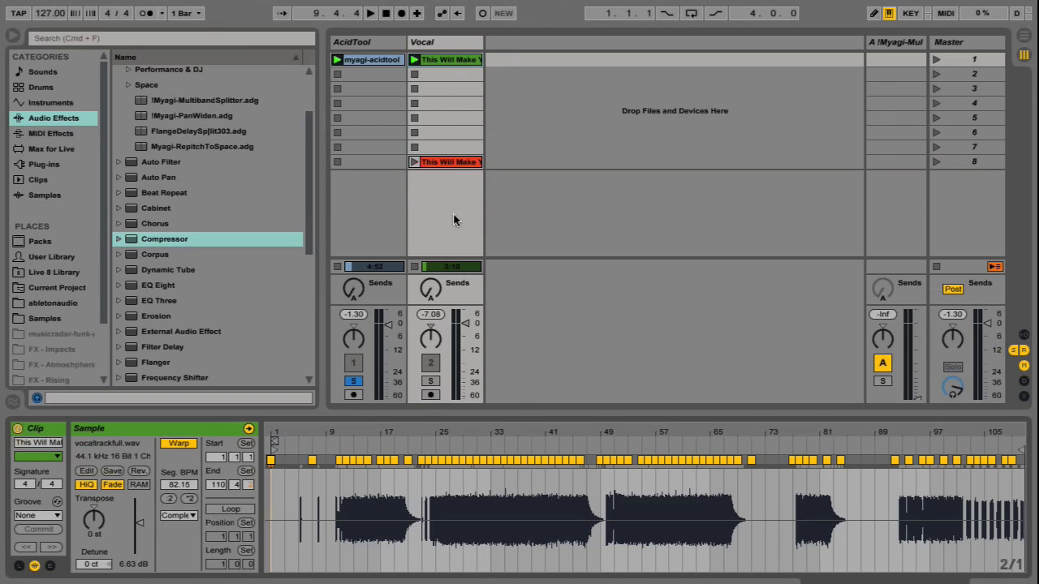
left_click(443, 164)
Step: Set 1.1.1 at the very start of the green vocal clip's sample and apply Warp From Here (Straight) there
left_click(429, 61)
left_click_drag(304, 432, 421, 481)
left_click_drag(292, 449, 270, 449)
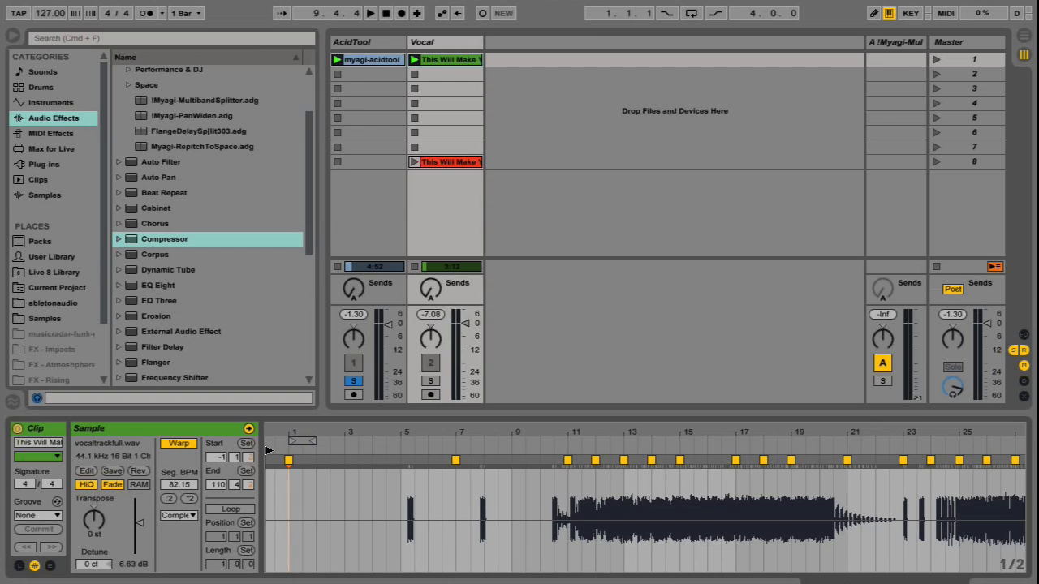
right_click(268, 481)
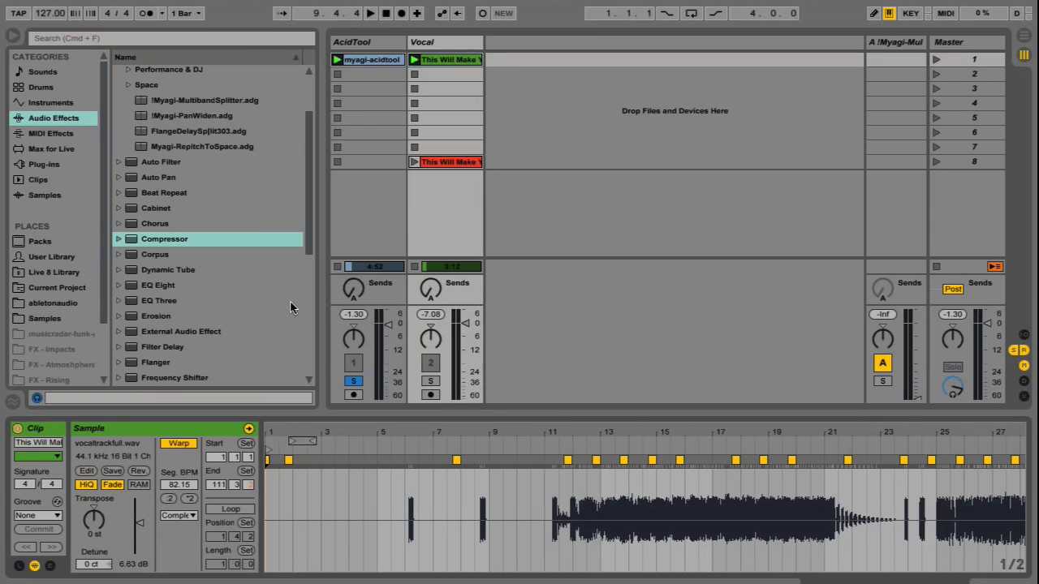
left_click(297, 276)
right_click(271, 484)
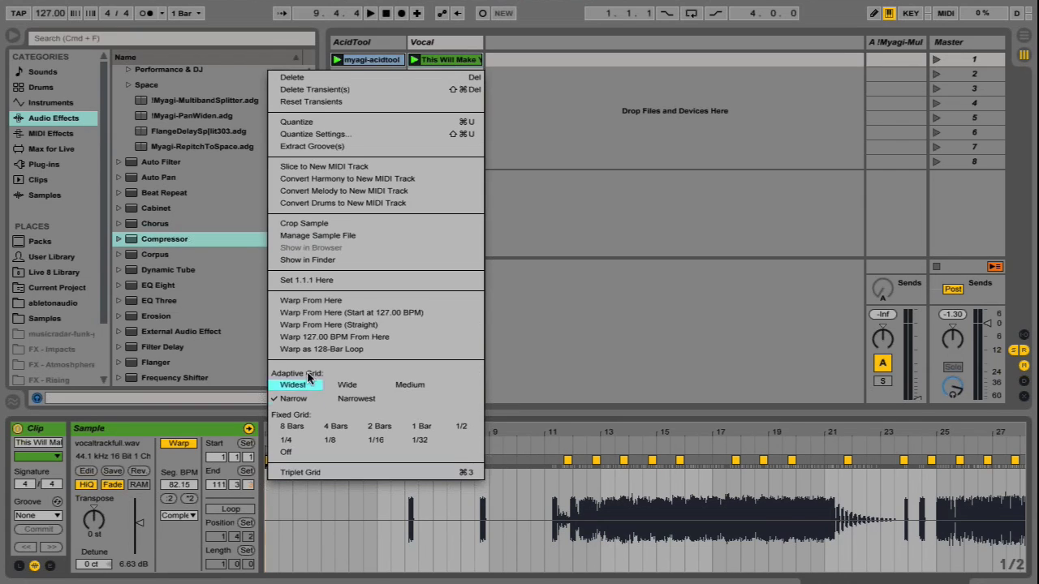
left_click(354, 326)
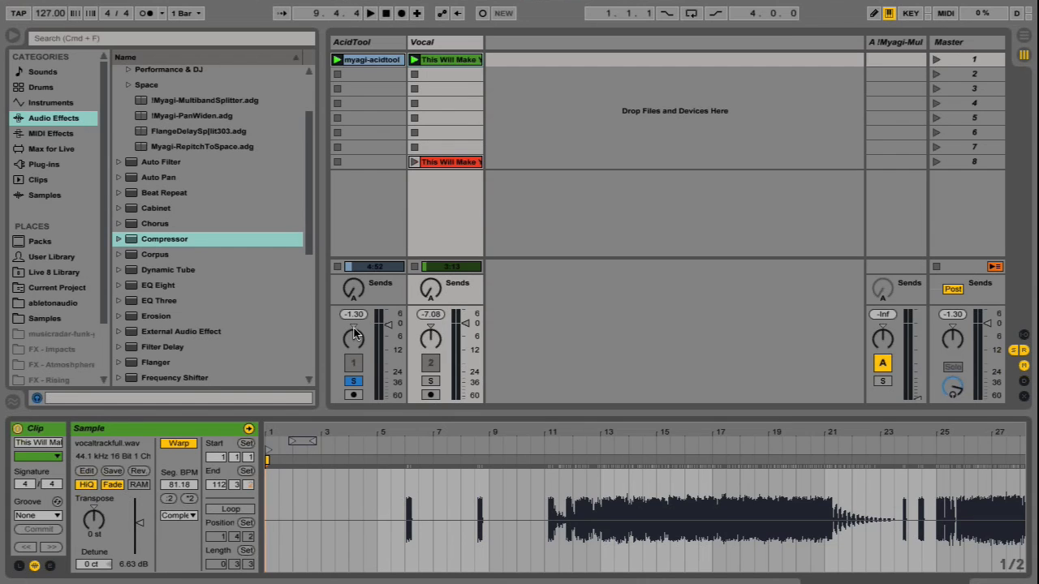
Step: Solo the Vocal track and audition the rewarped clip from where the main vocal begins
left_click_drag(714, 433, 714, 382)
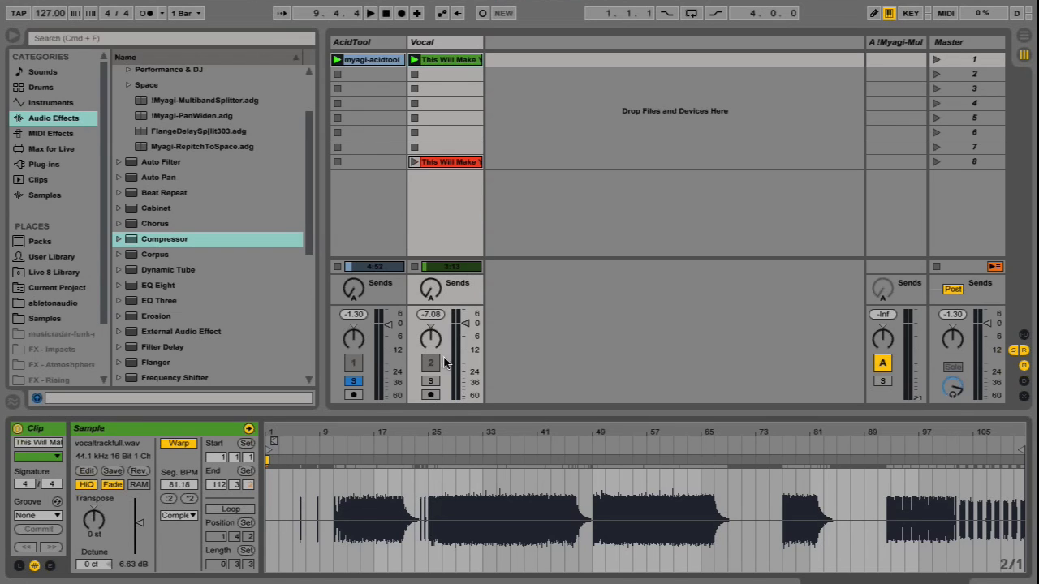
left_click(431, 381)
left_click(340, 445)
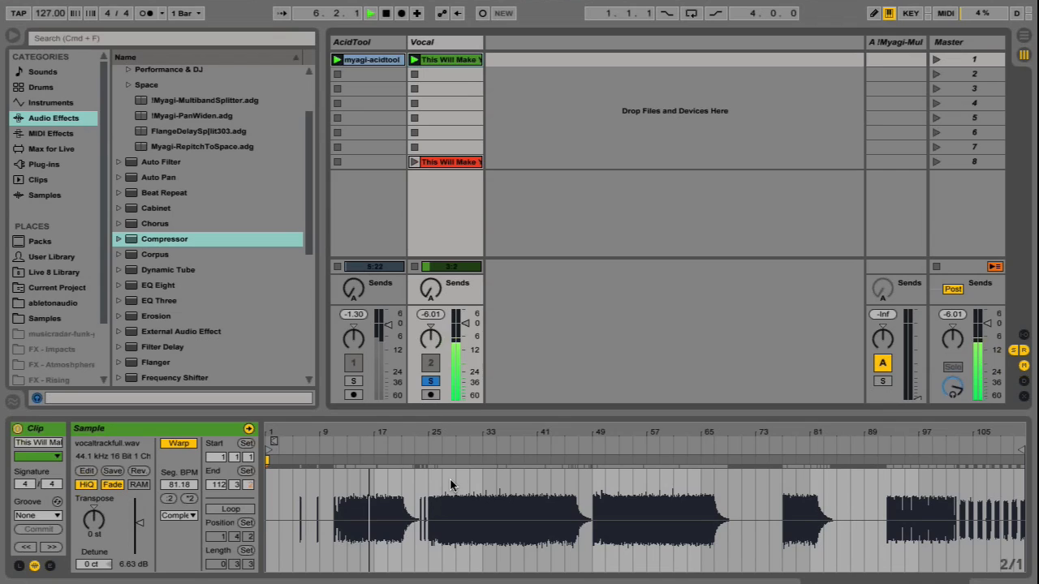
key("space")
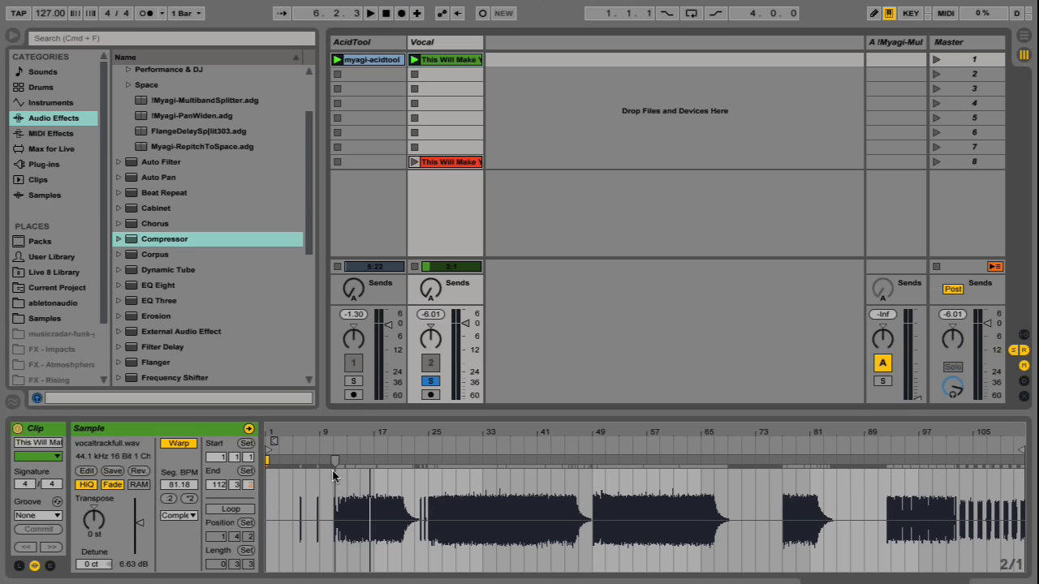
Step: Double the vocal clip's segment tempo to 162.36 BPM and audition the main vocal section
left_click(169, 499)
left_click(189, 498)
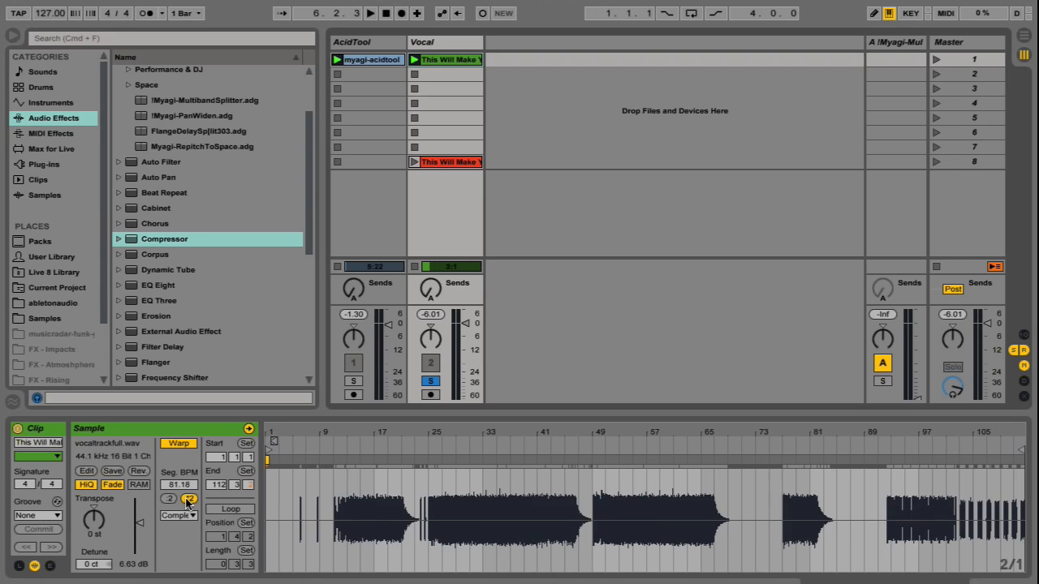
left_click(189, 499)
left_click(393, 448)
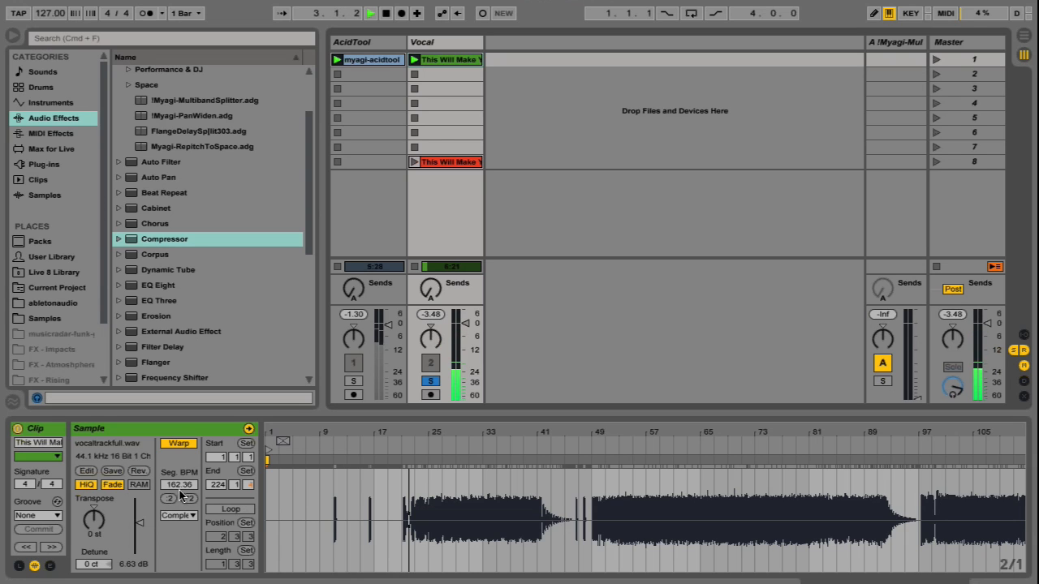
key("space")
Step: Turn off warping for the vocal clip and audition it with its start set to 0:29:792, where the main vocal begins
left_click(177, 445)
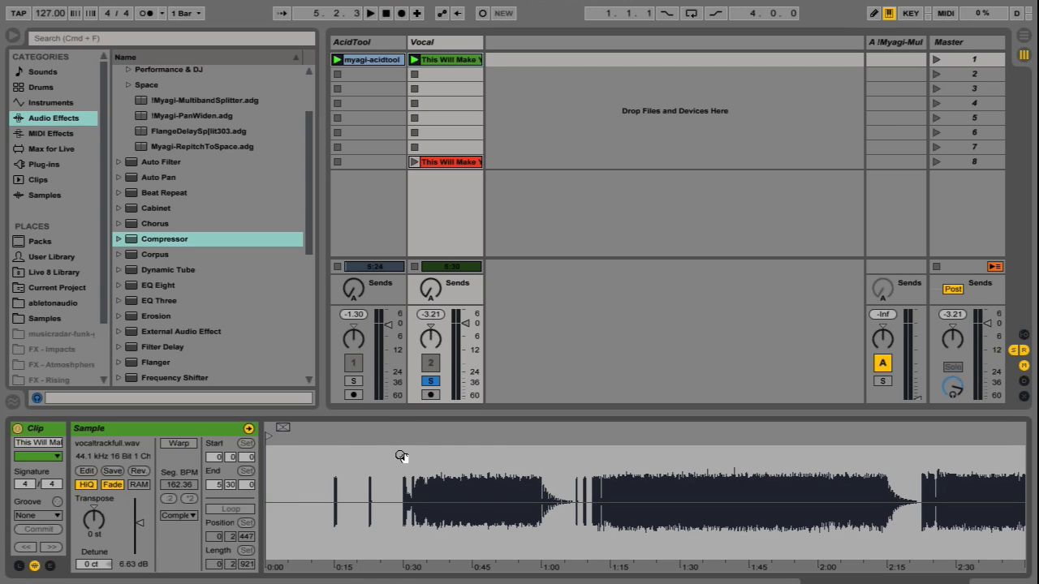
key("space")
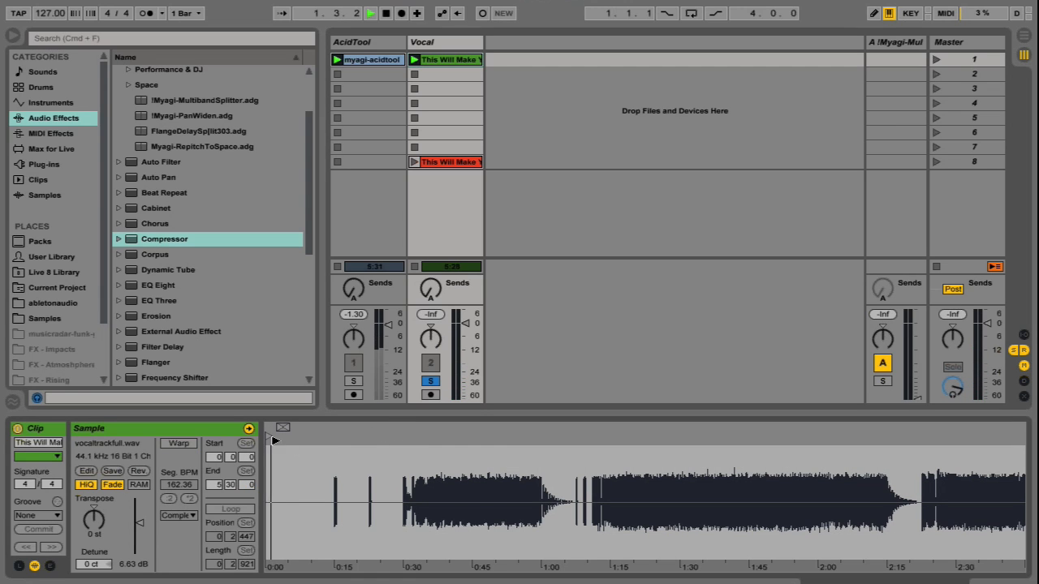
left_click_drag(269, 436, 403, 433)
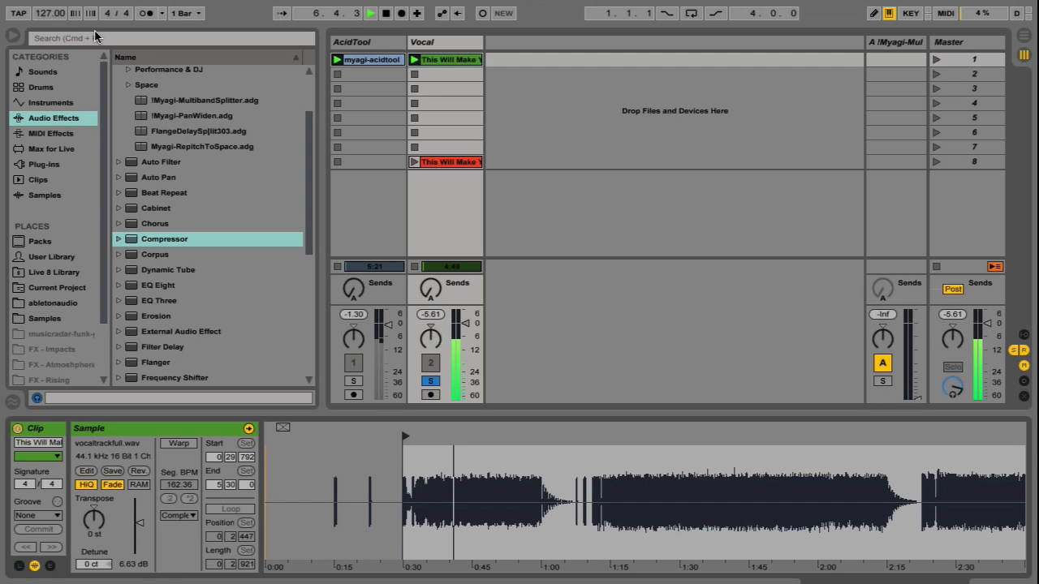
key("space")
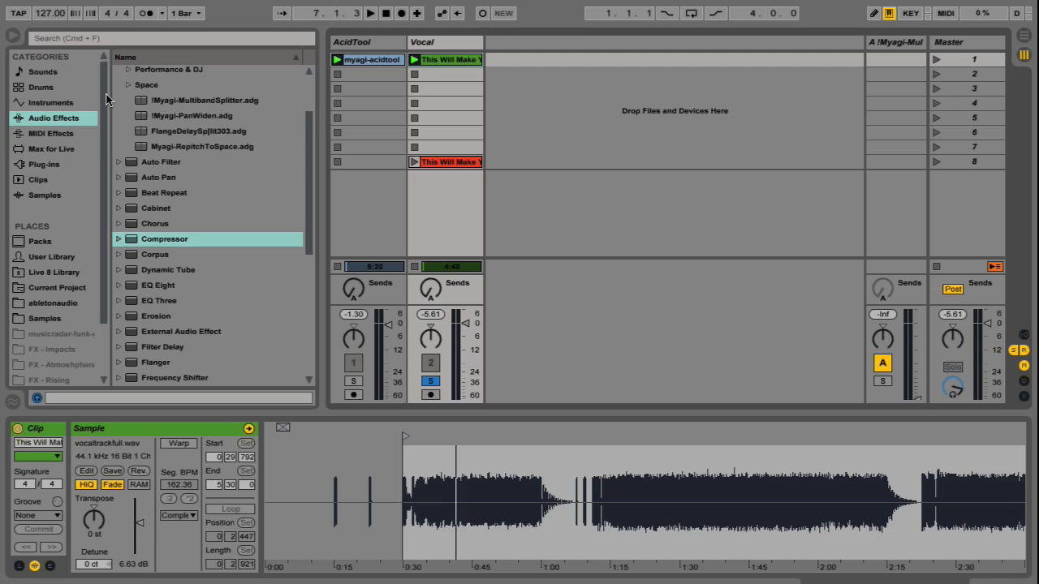
Step: Play the unwarped vocal and tap the song tempo along with it to 128.94 BPM
key("space")
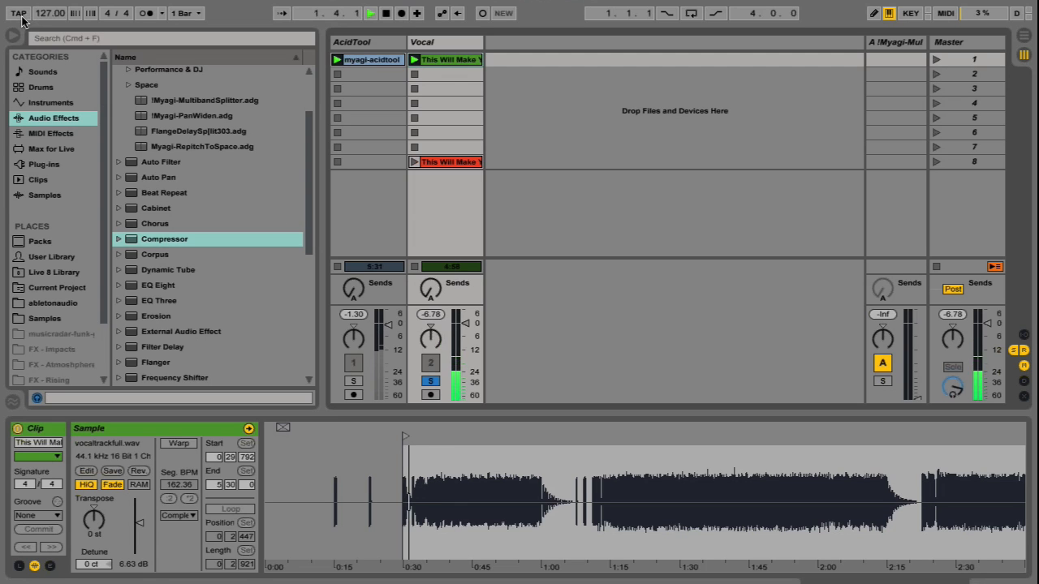
left_click(21, 18)
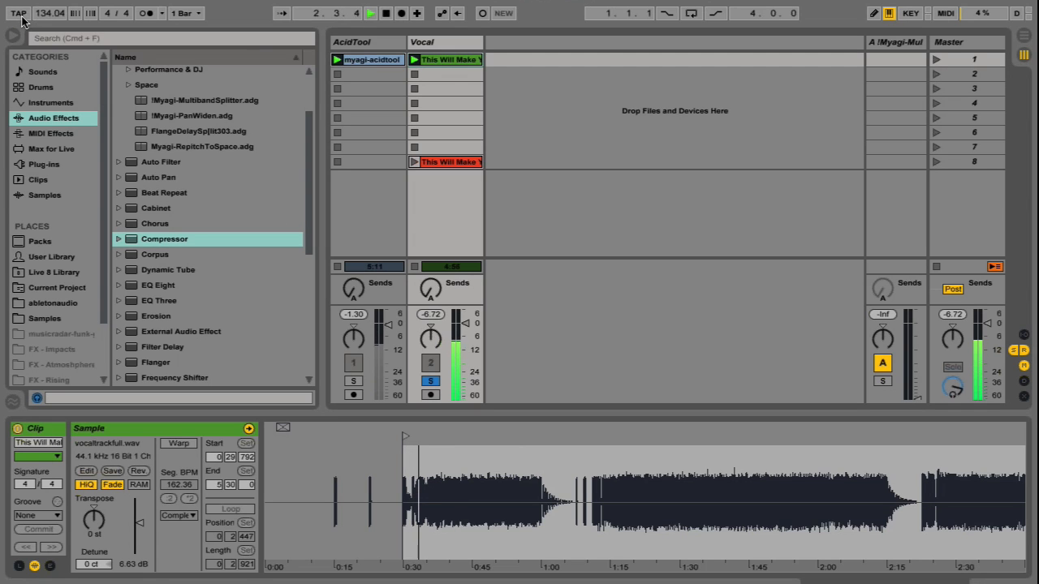
left_click(22, 18)
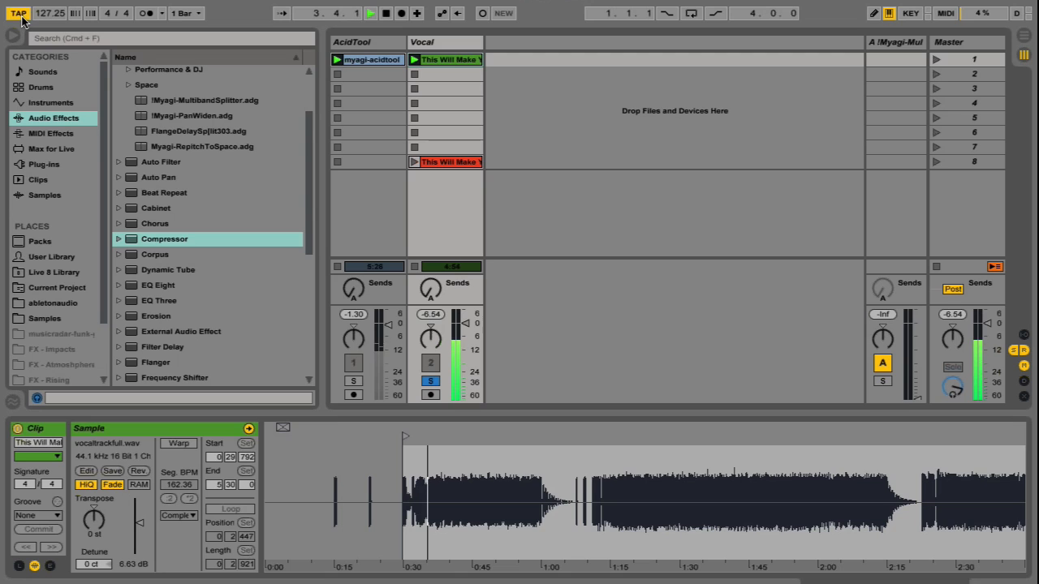
left_click(22, 18)
left_click(21, 18)
left_click(22, 18)
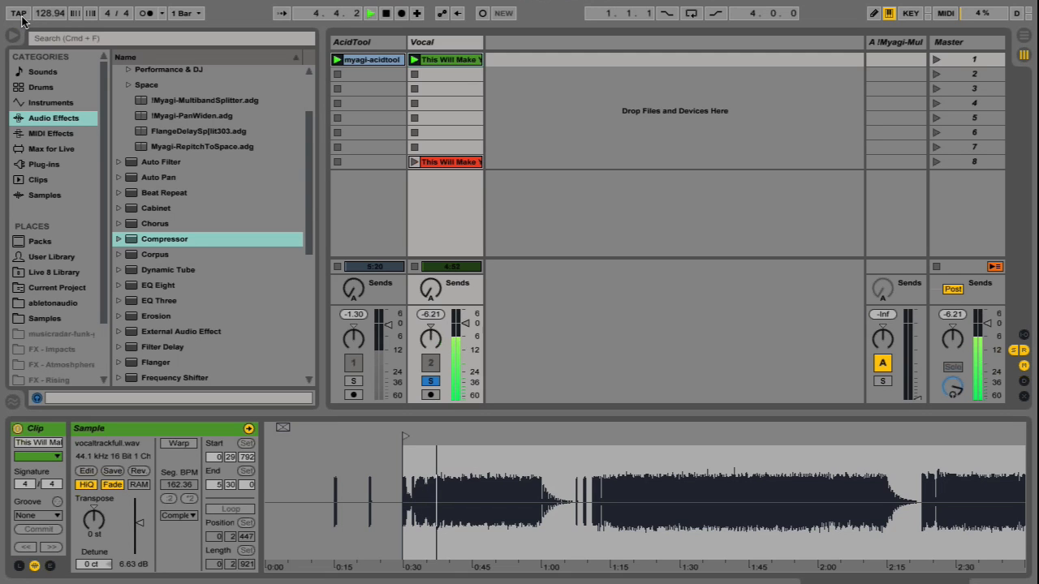
key("space")
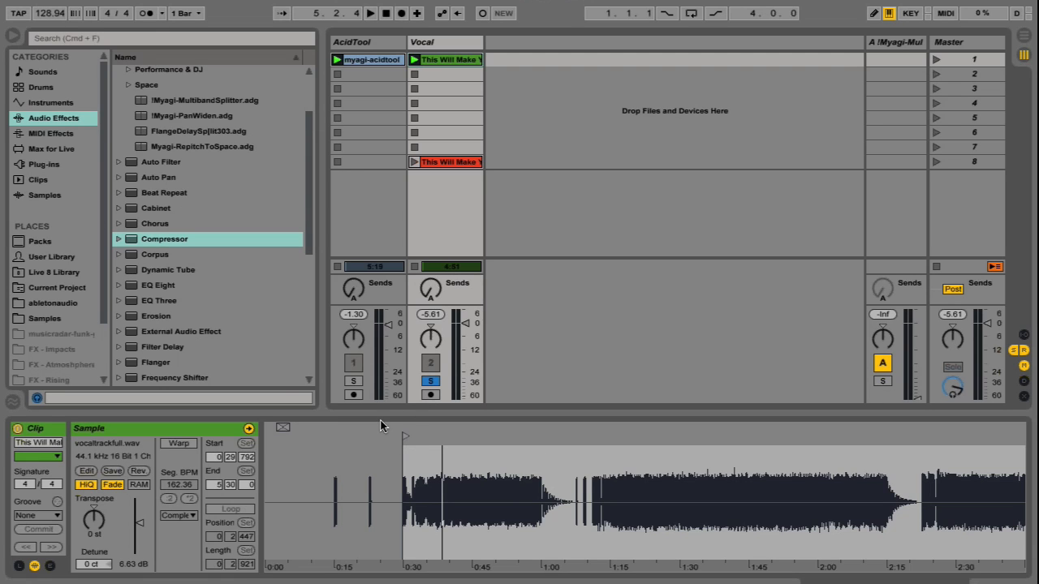
Step: Turn warping back on for the vocal clip, set its segment tempo to 128 BPM and examine how the waveform fits the grid
left_click(180, 444)
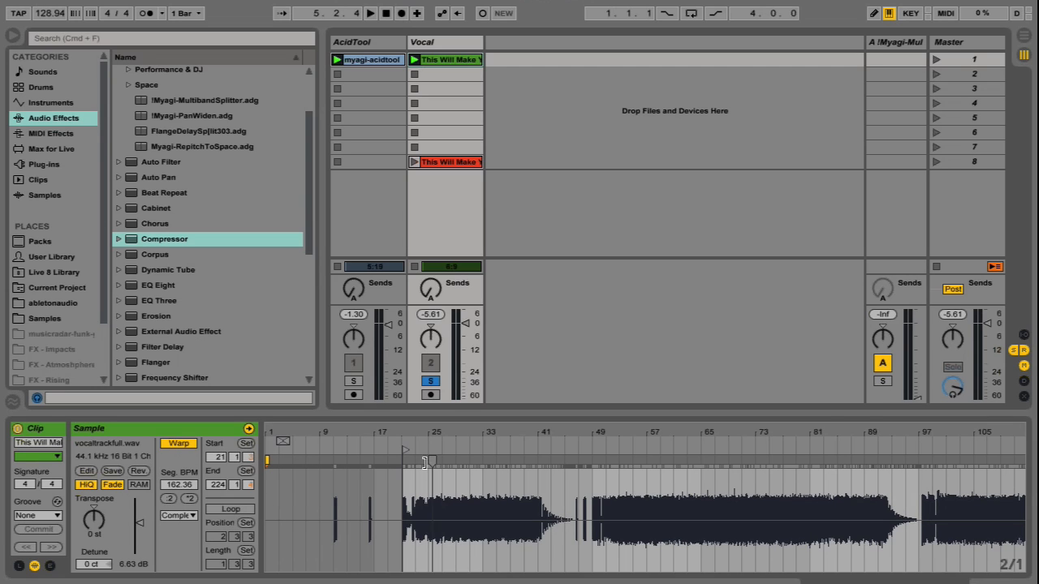
left_click(172, 486)
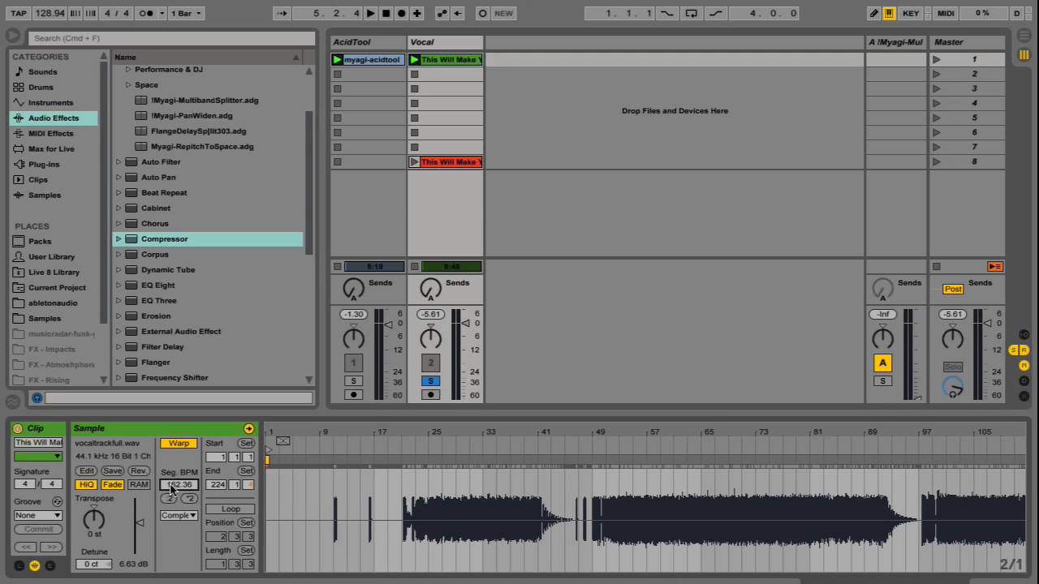
type("128")
key("Return")
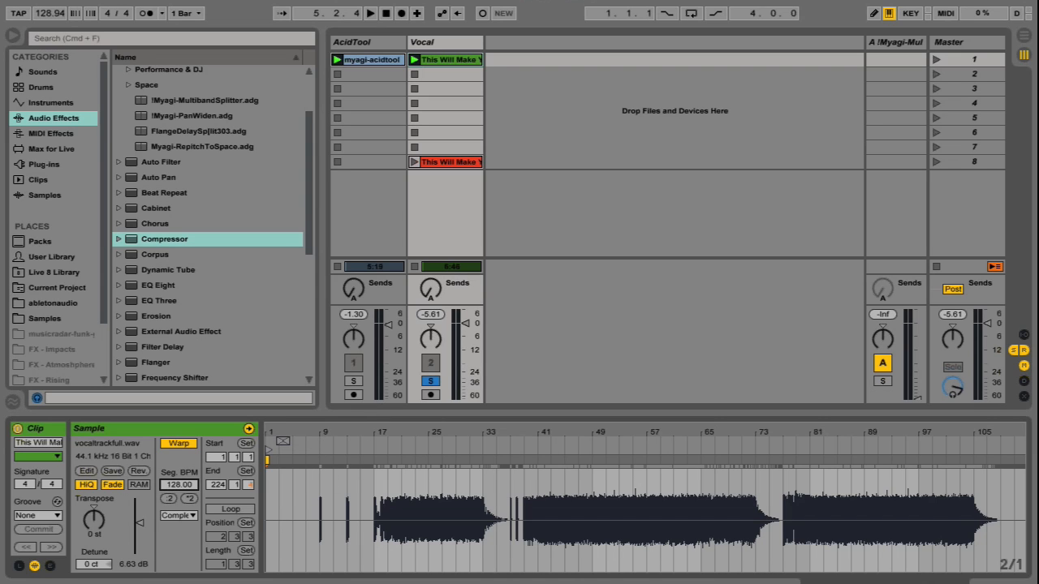
left_click_drag(776, 505, 809, 508)
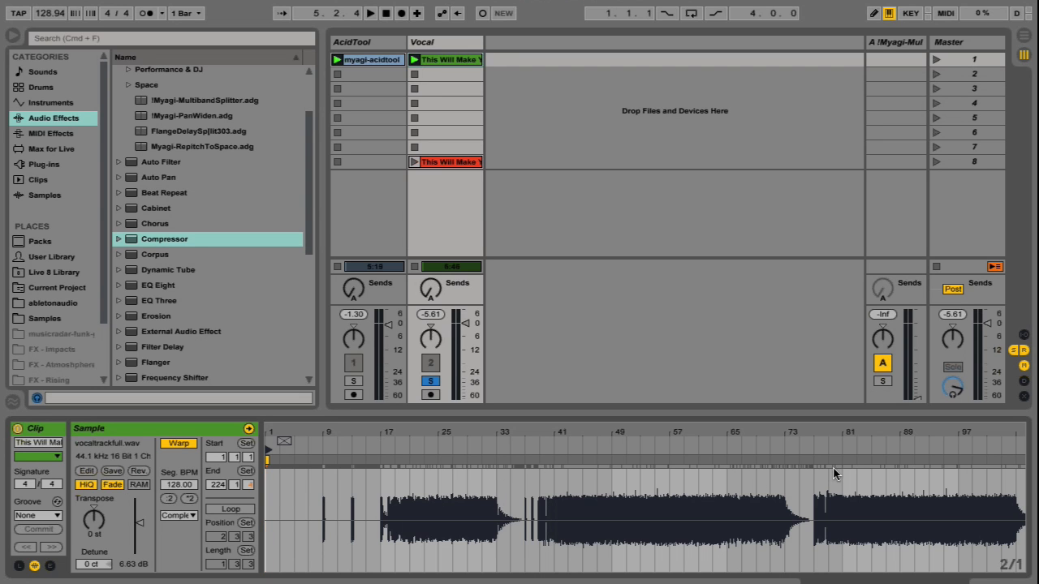
left_click_drag(416, 433, 974, 552)
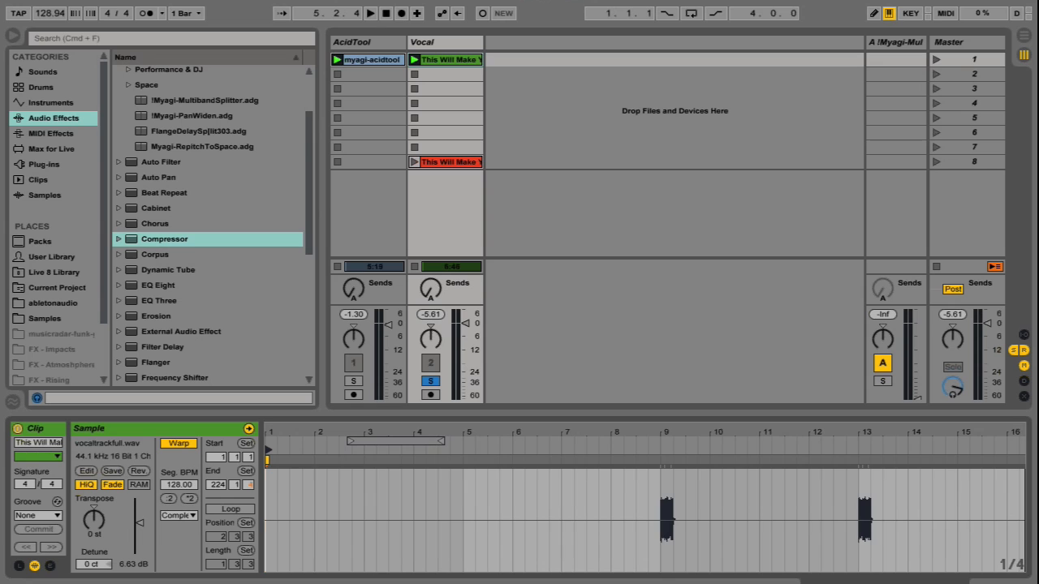
left_click_drag(300, 433, 300, 235)
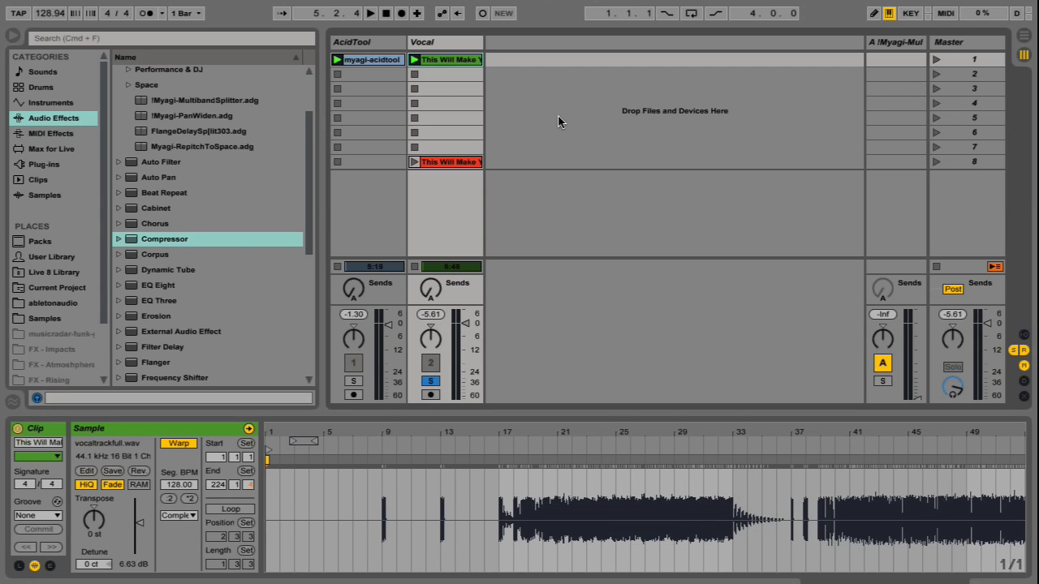
Step: Duplicate the warped vocal clip into the Vocal track's scene 2 slot and colour the copy teal
key("super+d")
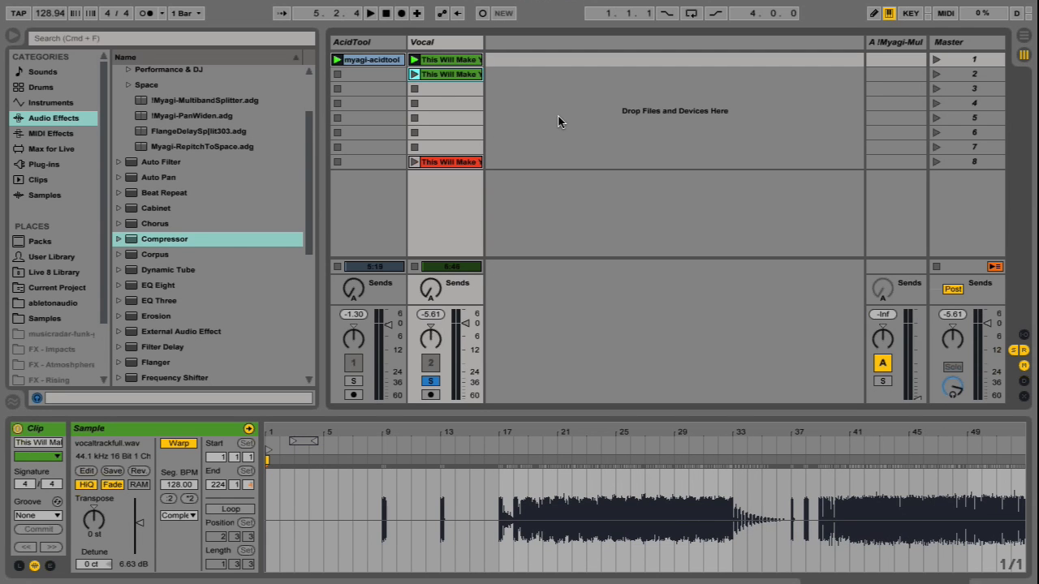
left_click(434, 76)
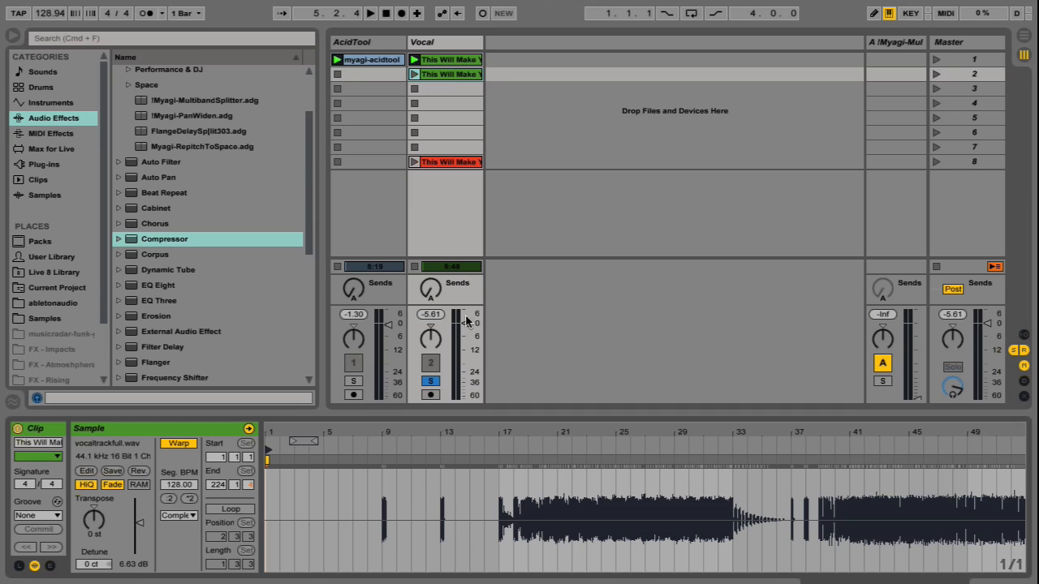
left_click(55, 457)
left_click(42, 52)
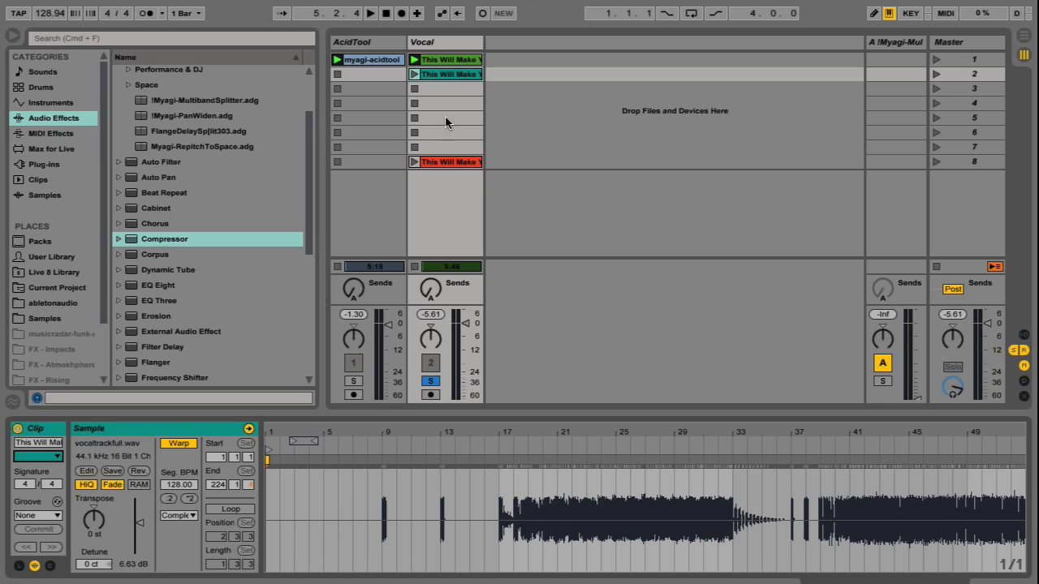
Step: Launch the teal vocal clip and audition it together with the AcidTool track, with the Vocal track unsoloed
left_click(414, 74)
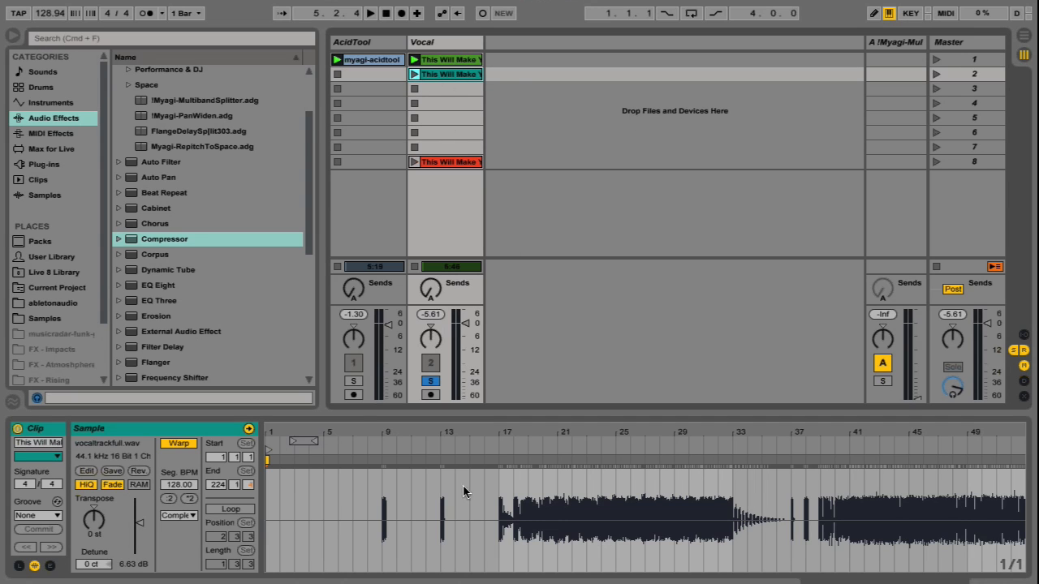
key("space")
left_click(434, 381)
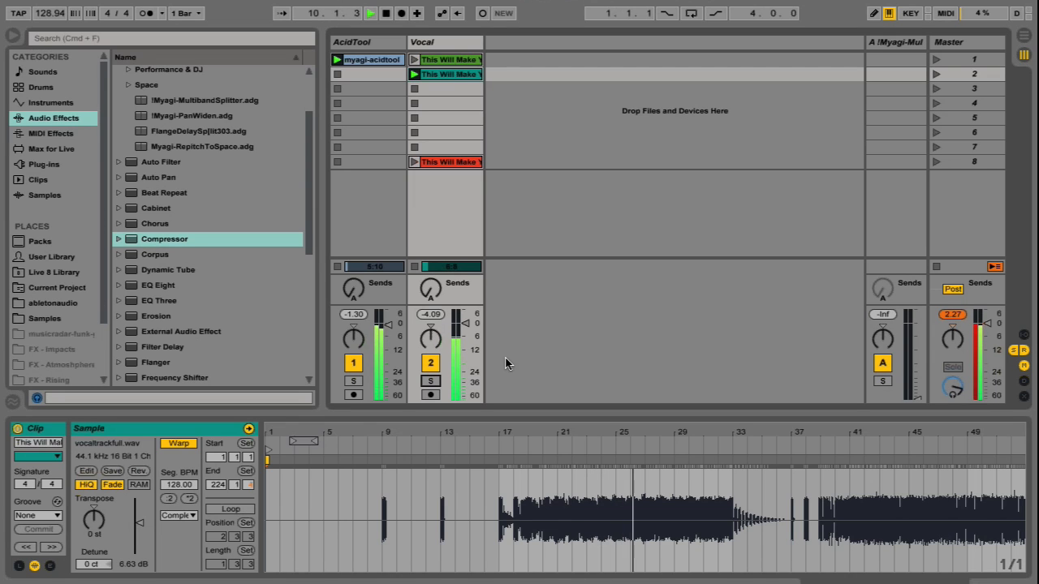
key("space")
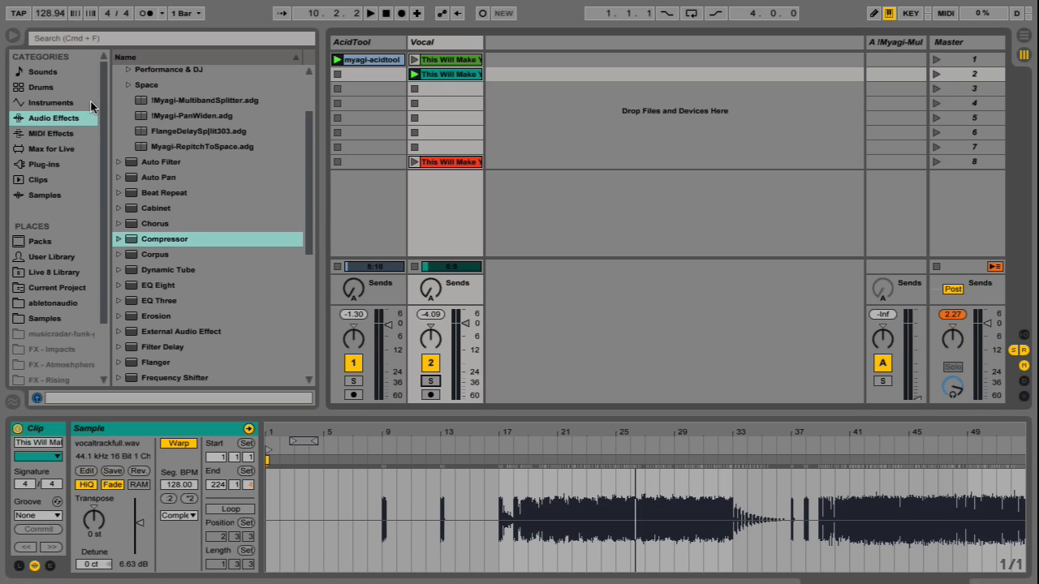
left_click(147, 16)
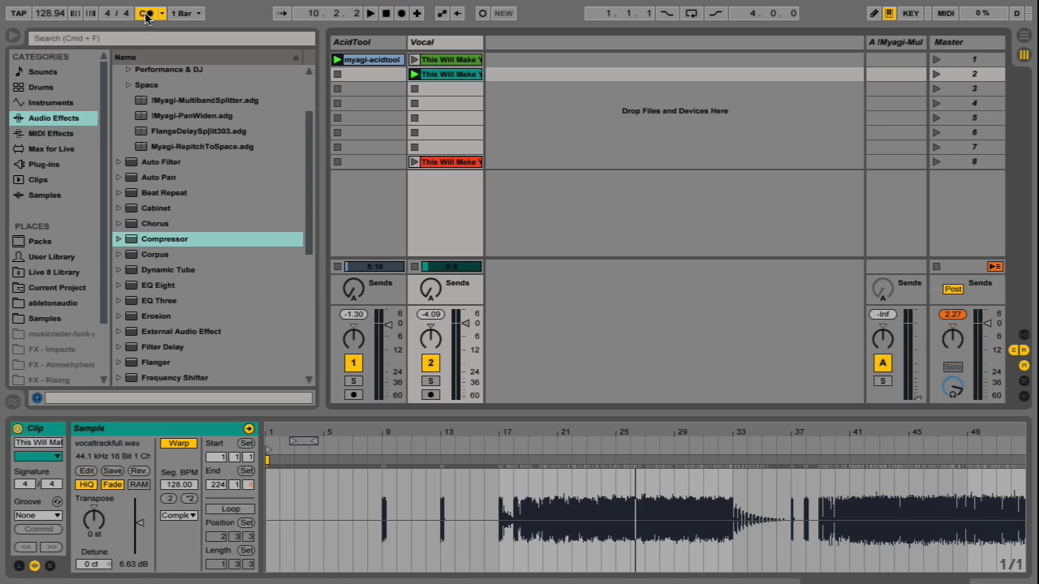
left_click(147, 16)
left_click(392, 64)
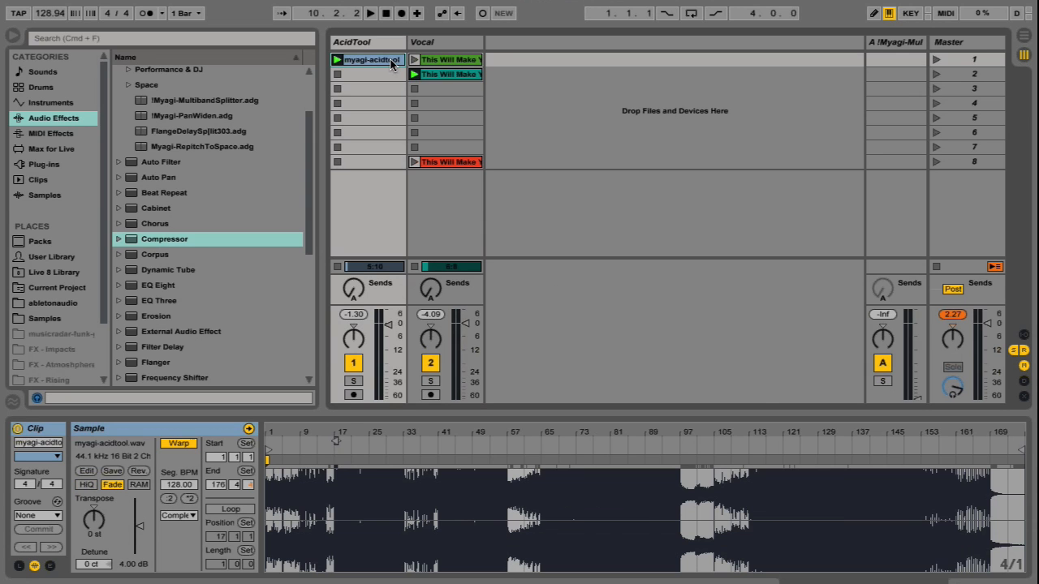
Step: Delete the red initial-import vocal clip from the Vocal track in the arrangement
key("Tab")
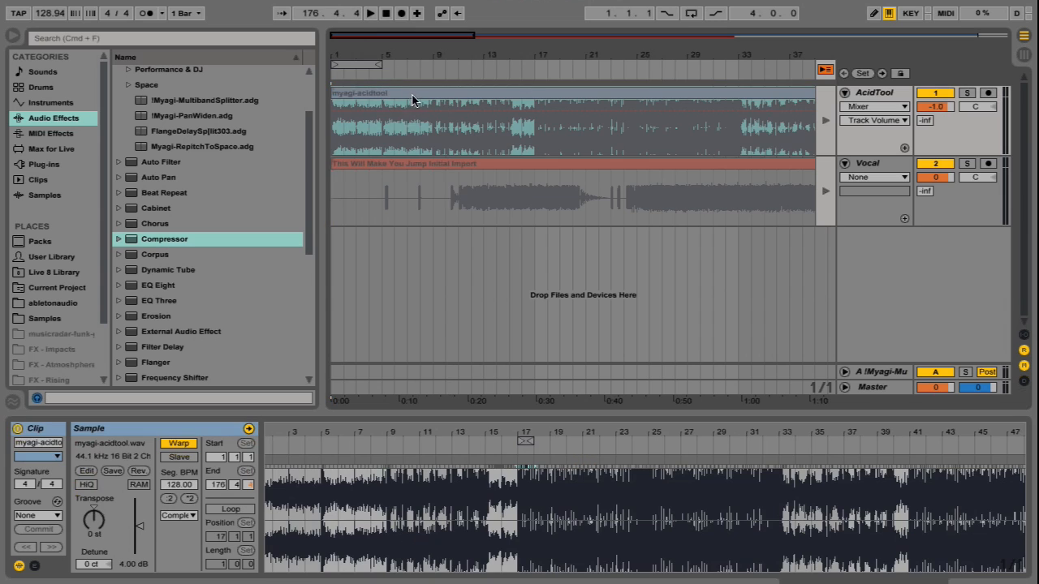
left_click(431, 163)
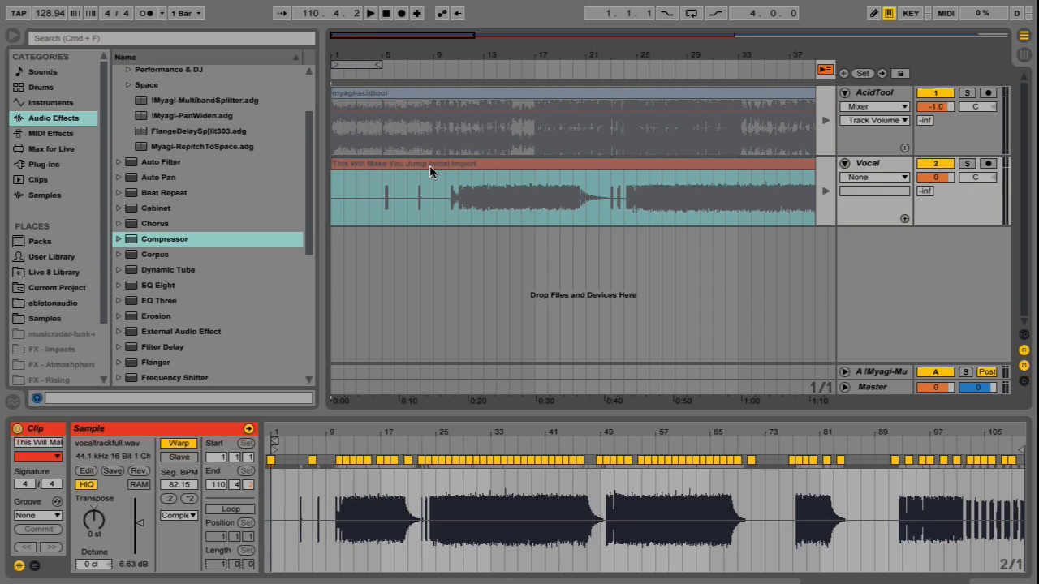
key("Delete")
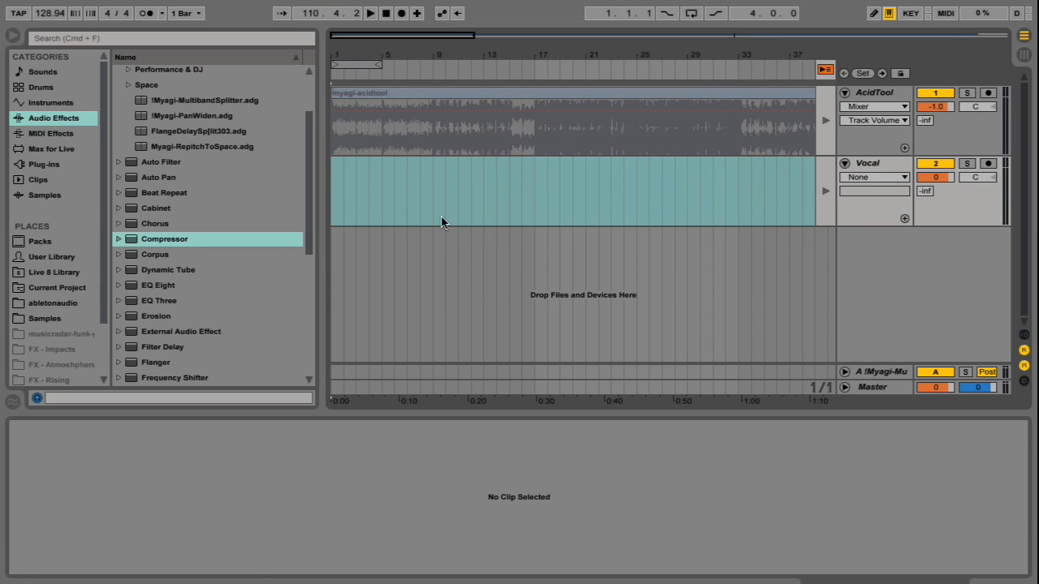
Step: Copy the teal vocal clip from the session into the arrangement's Vocal track and align its start with bar 1
key("Tab")
left_click(450, 78)
key("Tab")
left_click(356, 204)
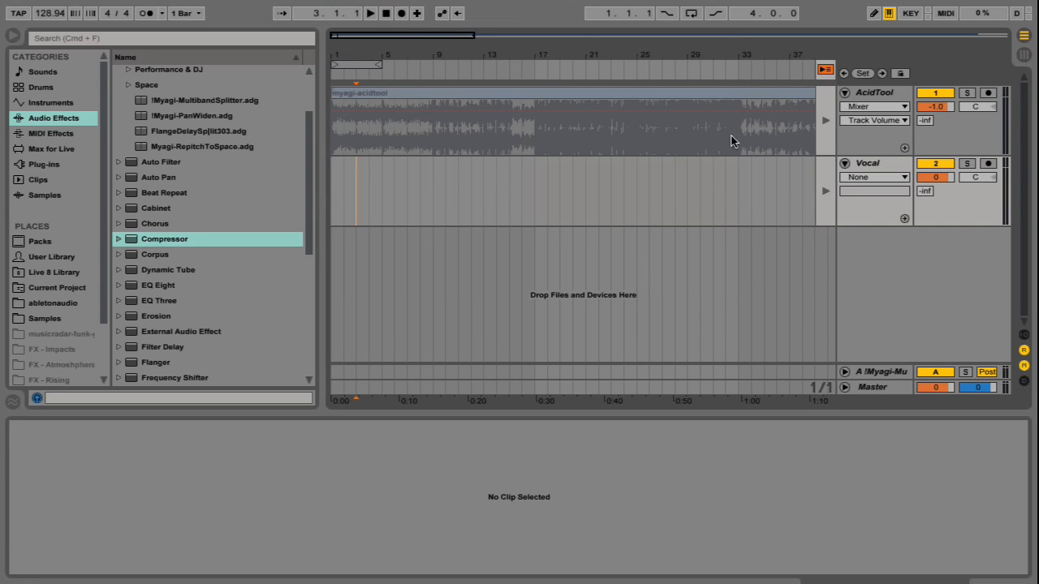
key("super+v")
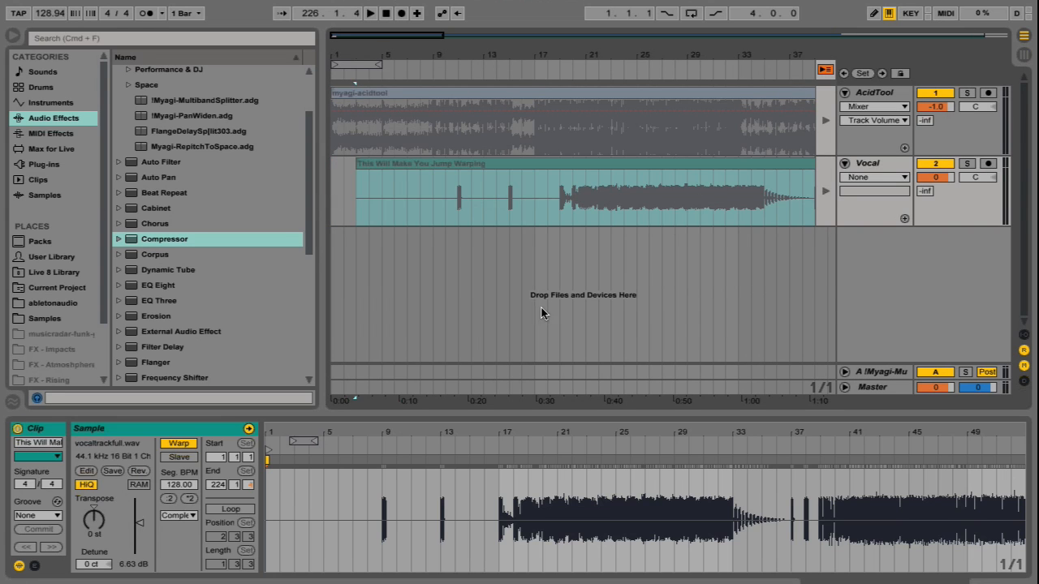
left_click(542, 309)
left_click_drag(557, 162, 531, 164)
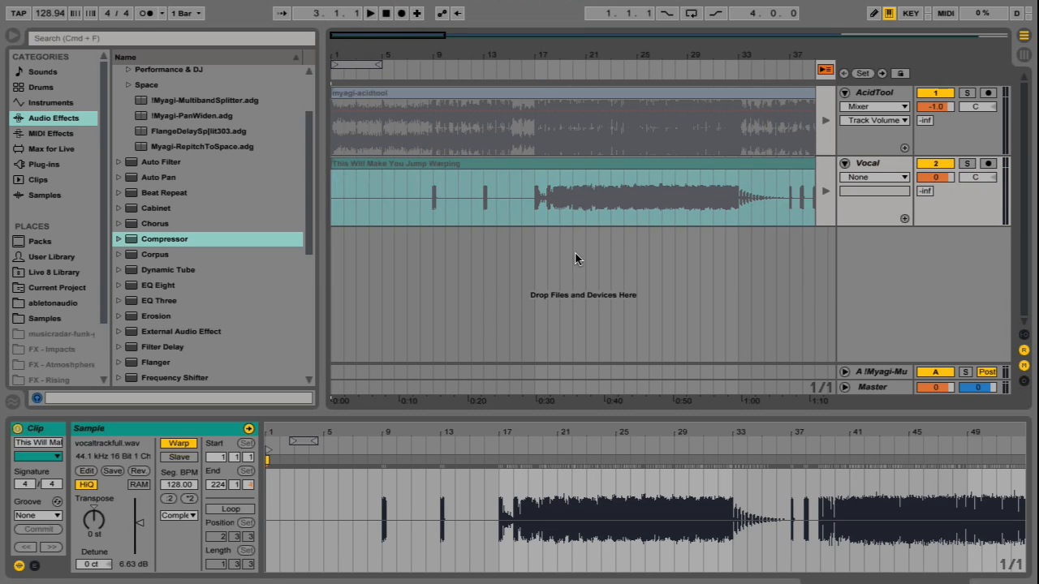
Step: Return the tracks to arrangement playback and trim the start of the vocal clip to bar 17
left_click(583, 248)
left_click(465, 161)
left_click_drag(444, 35, 531, 38)
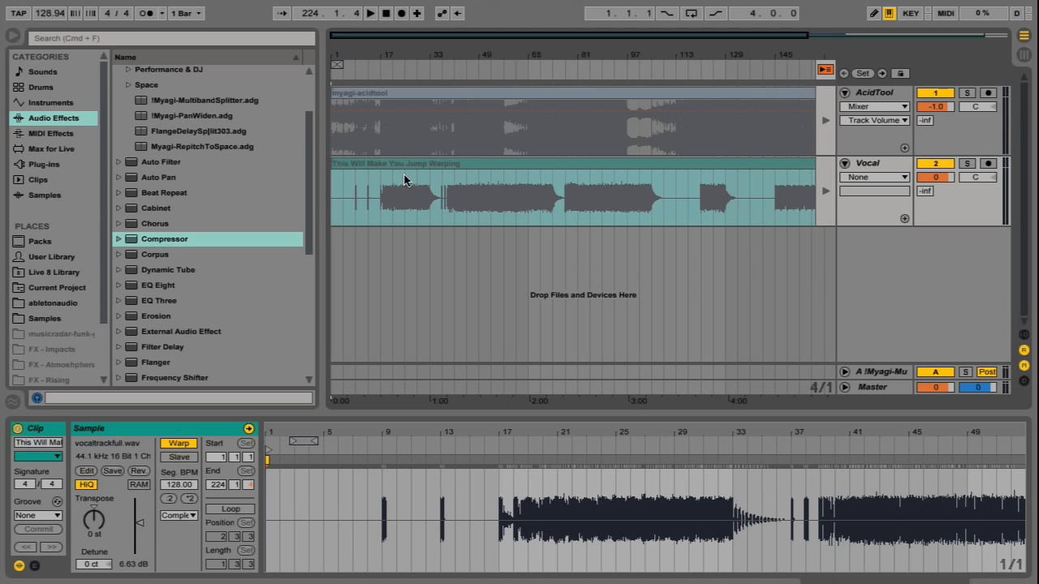
left_click(405, 222)
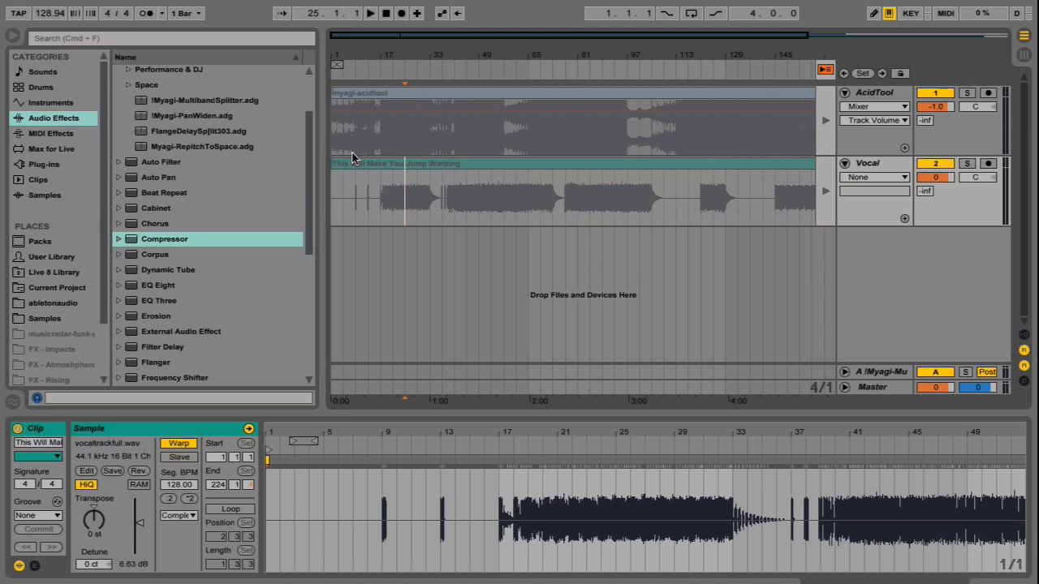
left_click(377, 169)
left_click(825, 69)
left_click_drag(334, 164, 380, 164)
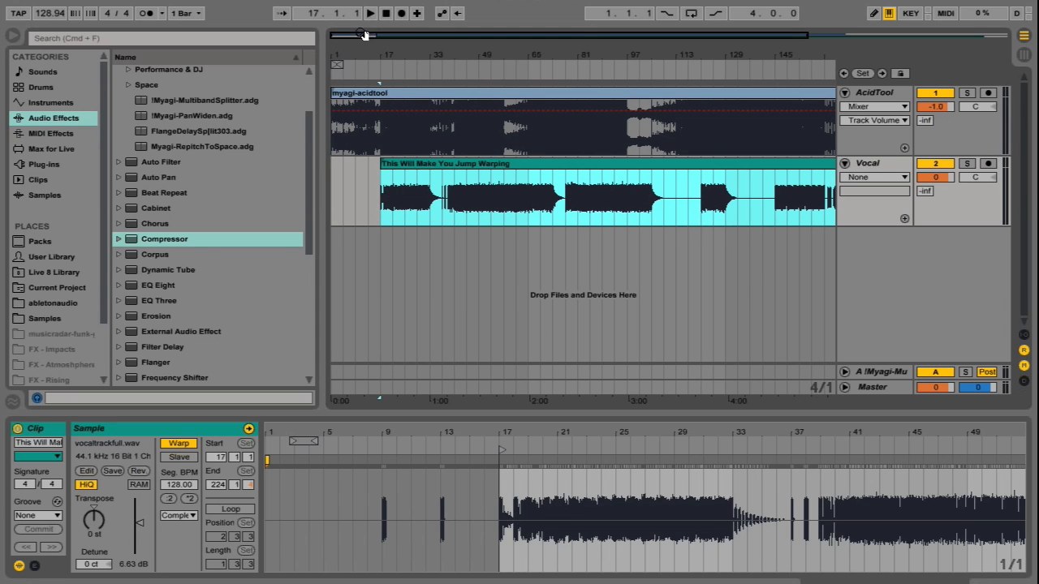
Step: Move the trimmed vocal clip so it starts one beat before bar 17 and audition it against AcidTool
left_click_drag(379, 36, 379, 39)
left_click_drag(455, 167, 420, 168)
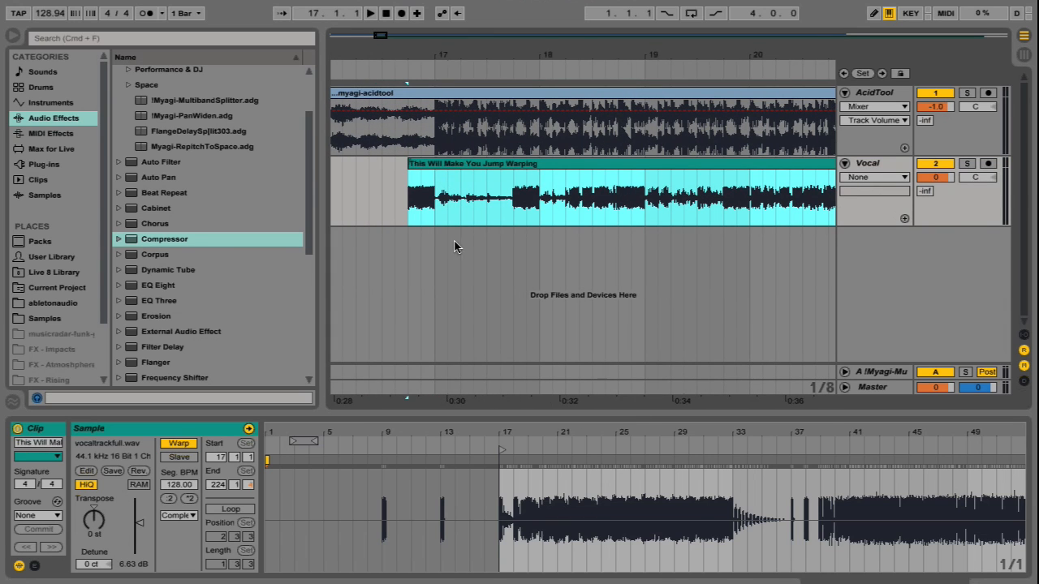
double_click(459, 165)
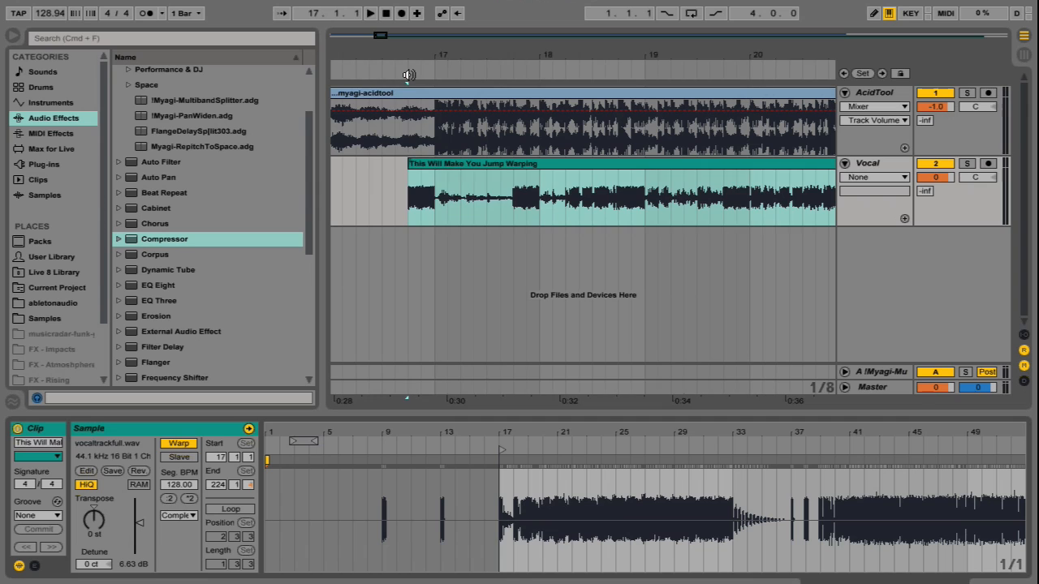
left_click(443, 197)
key("space")
key("space")
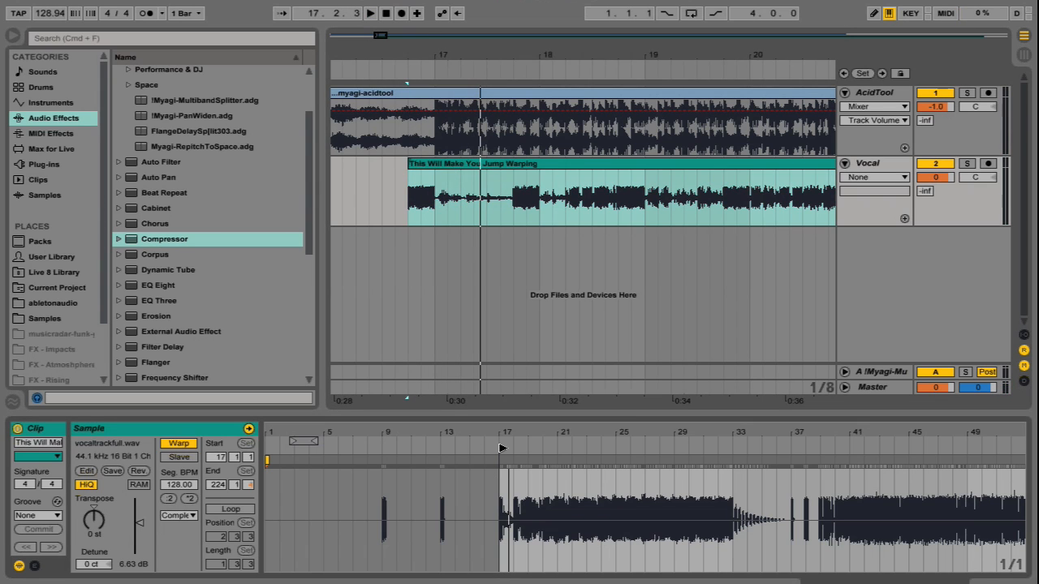
Step: Examine the vocal clip's waveform closely around its start marker at bar 17
mouse_move(503, 448)
left_mouse_down()
mouse_move(517, 448)
mouse_move(328, 459)
mouse_move(777, 483)
mouse_move(709, 475)
mouse_move(671, 499)
left_mouse_up()
mouse_move(711, 432)
left_mouse_down()
mouse_move(603, 447)
mouse_move(632, 449)
mouse_move(703, 425)
left_mouse_up()
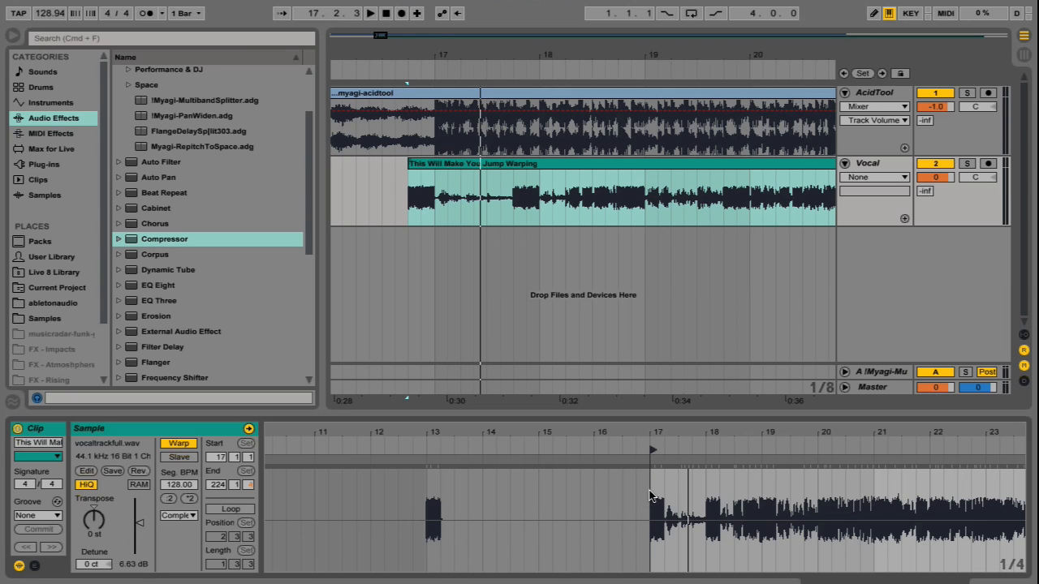
left_click(423, 164)
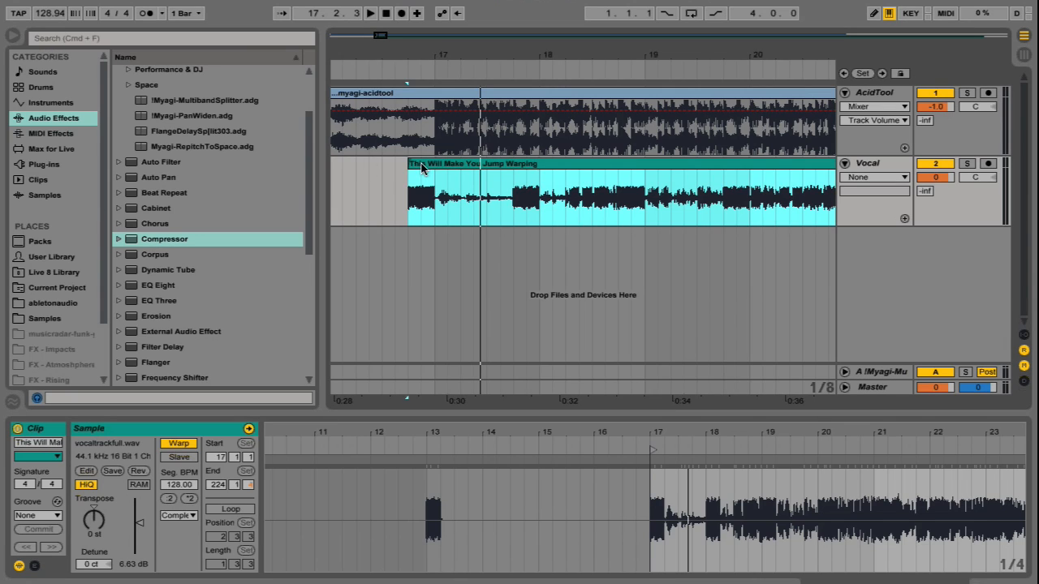
mouse_move(417, 165)
left_mouse_down()
mouse_move(443, 159)
mouse_move(422, 160)
left_mouse_up()
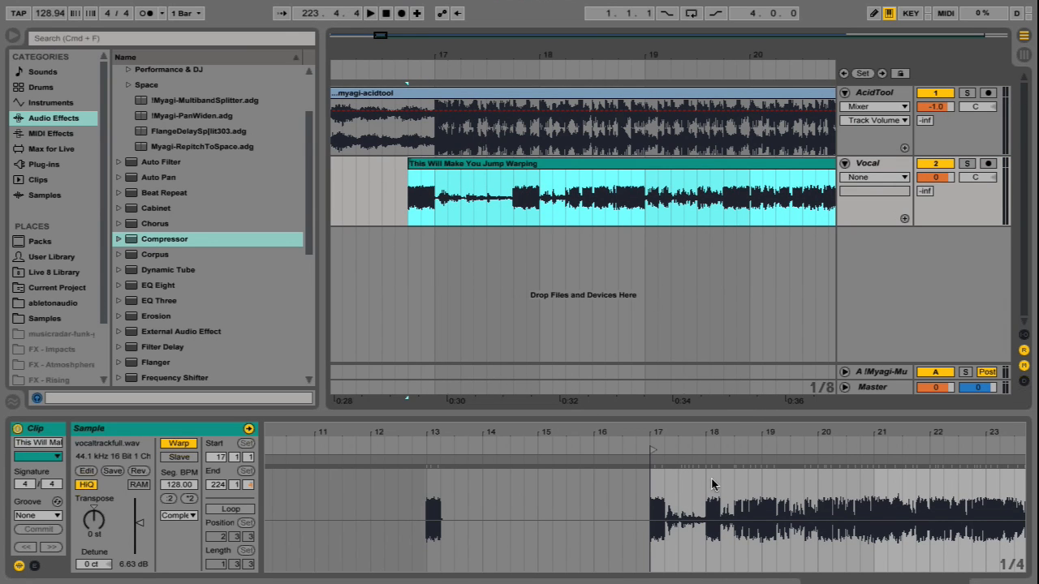
left_click_drag(700, 432, 812, 569)
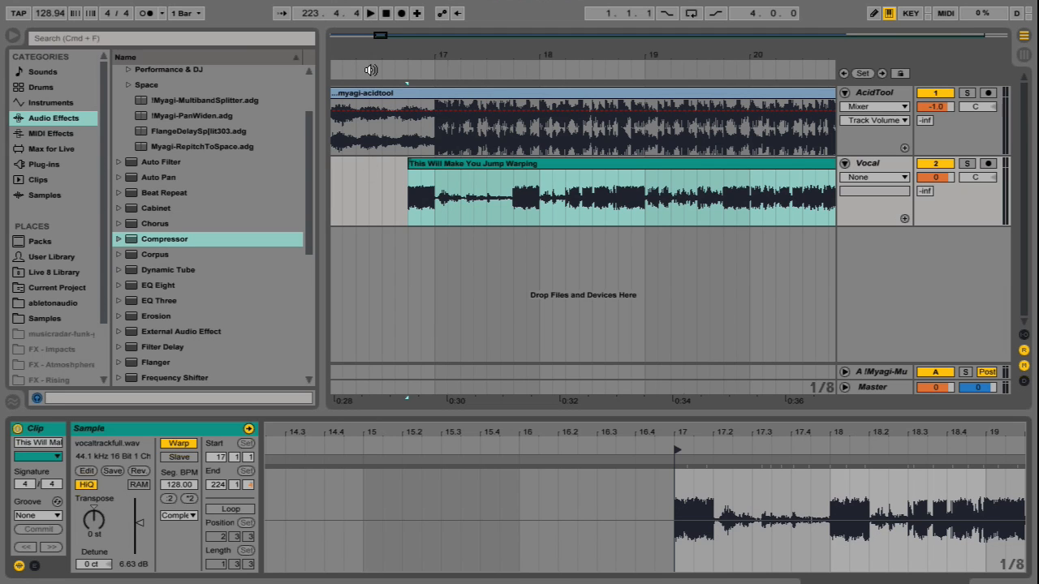
Step: Audition from bar 16 and move the vocal clip's start marker one beat earlier to 16.4.1, aligning its first phrase with bar 17
left_click(348, 73)
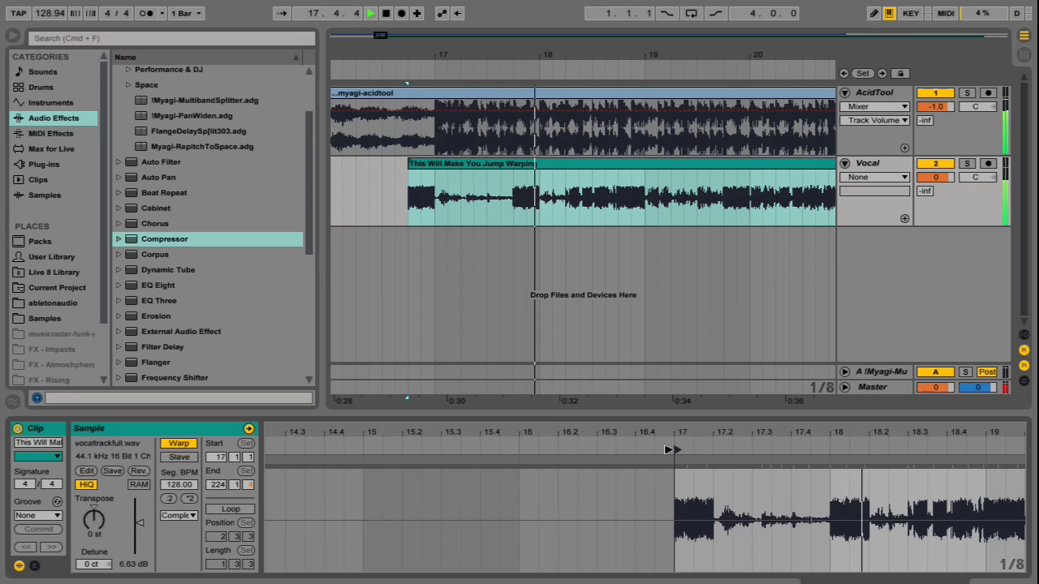
left_click_drag(673, 449, 643, 451)
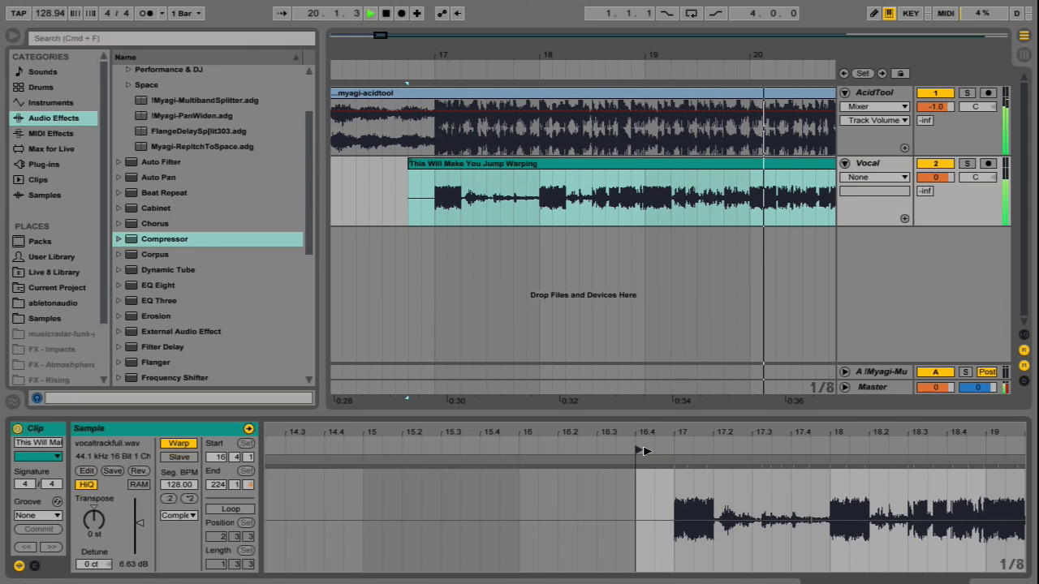
key("space")
mouse_move(644, 452)
left_mouse_down()
mouse_move(763, 452)
mouse_move(628, 452)
mouse_move(639, 454)
left_mouse_up()
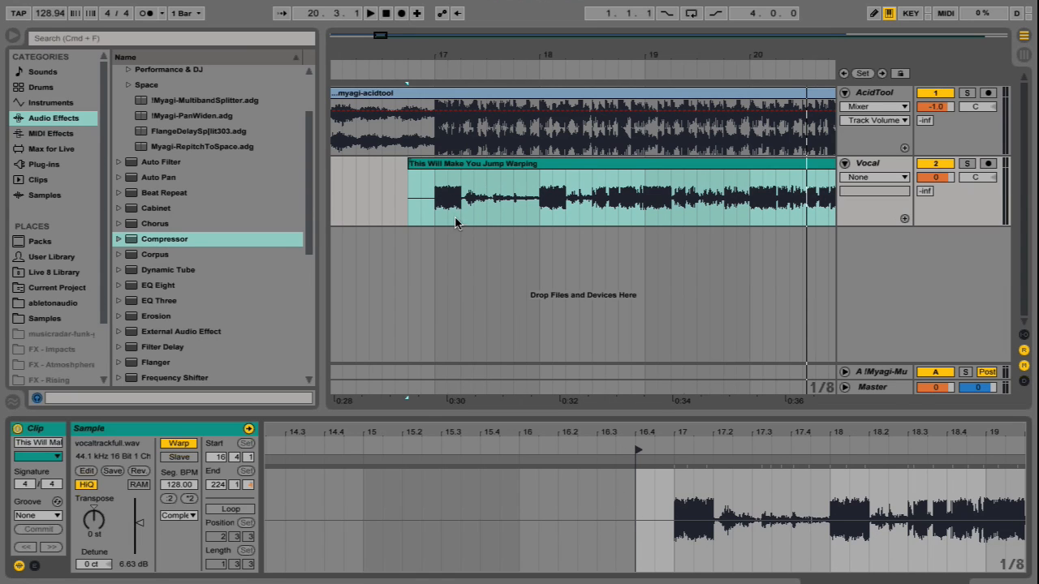
Step: Select the vocal's bar 17 phrase, then shift the clip's start marker to 17.1.1 and back to 16.4.1 to compare alignments
left_click(686, 493)
left_click_drag(686, 493, 826, 493)
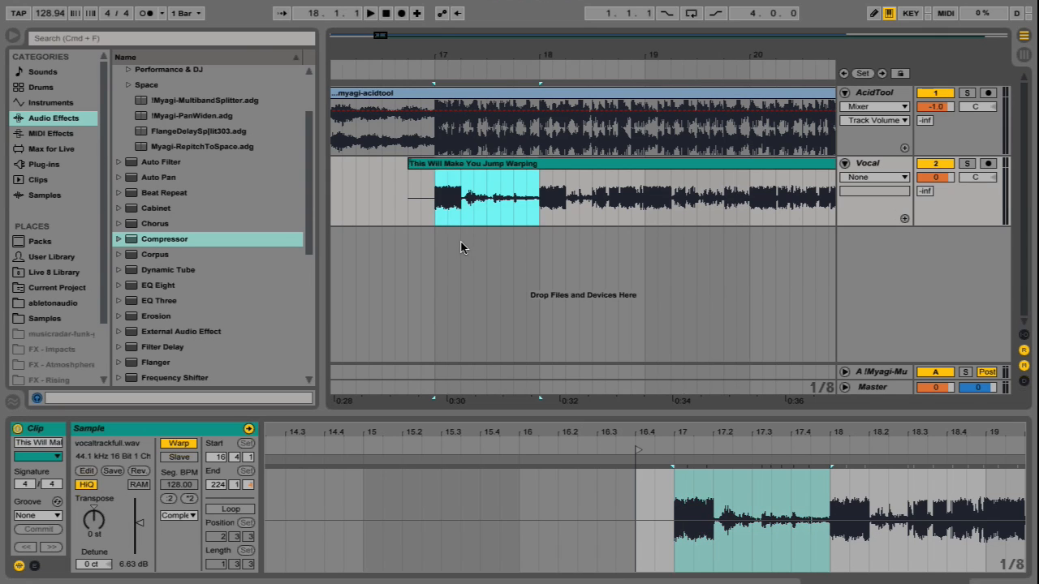
left_click(448, 213)
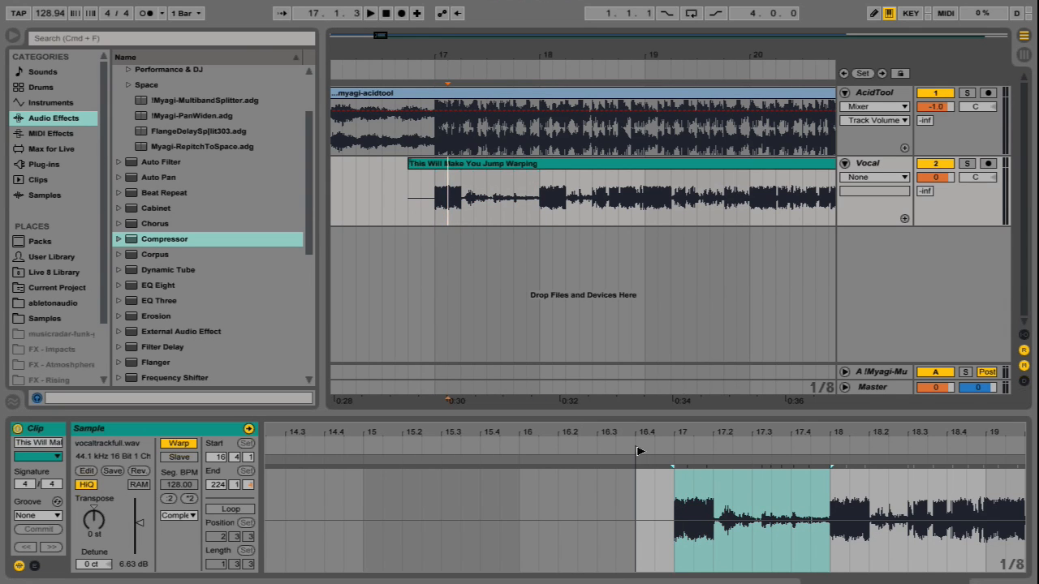
mouse_move(639, 449)
left_mouse_down()
mouse_move(673, 449)
mouse_move(519, 451)
mouse_move(735, 455)
mouse_move(512, 453)
mouse_move(679, 472)
left_mouse_up()
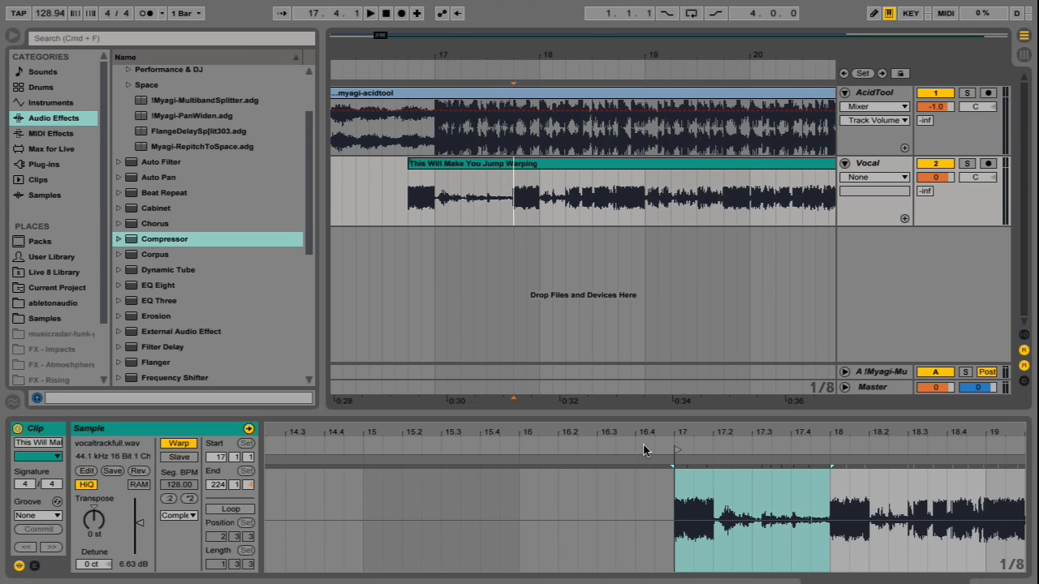
left_click_drag(677, 449, 636, 449)
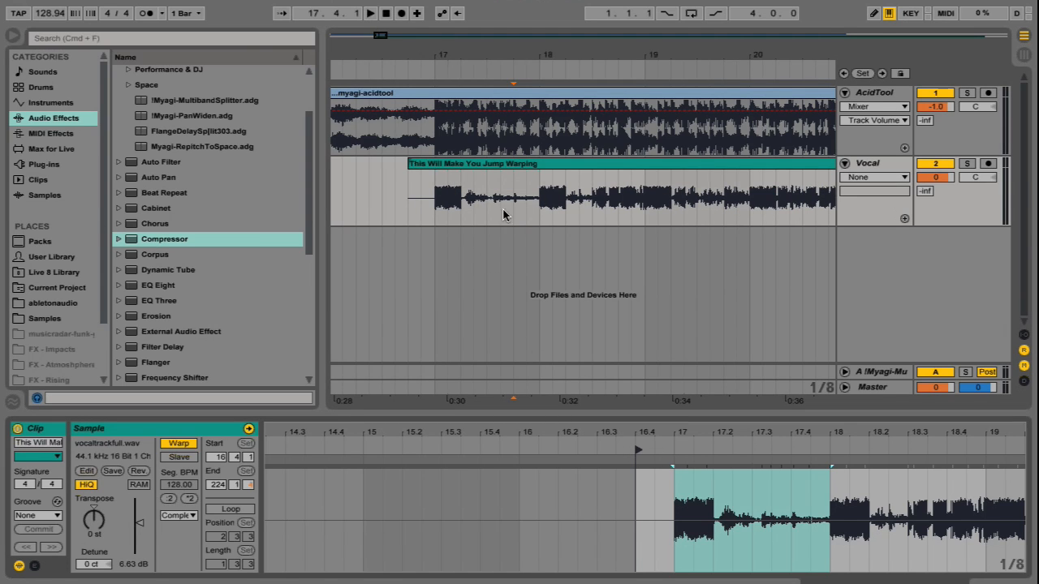
Step: Trim the start of the arrangement's vocal clip to bar 17, removing the silent beat before the first phrase
left_click_drag(410, 165, 440, 165)
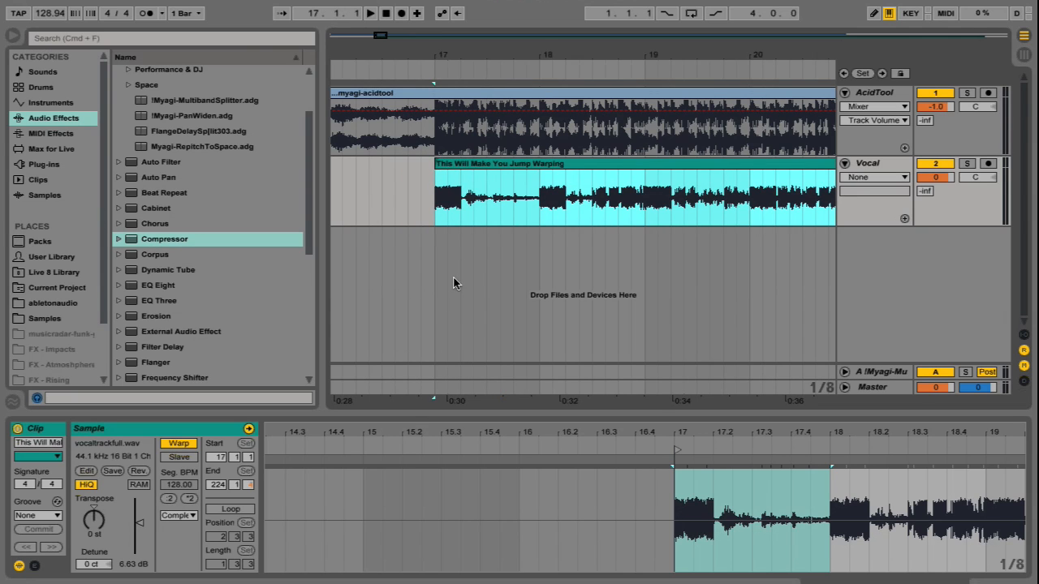
left_click(396, 204)
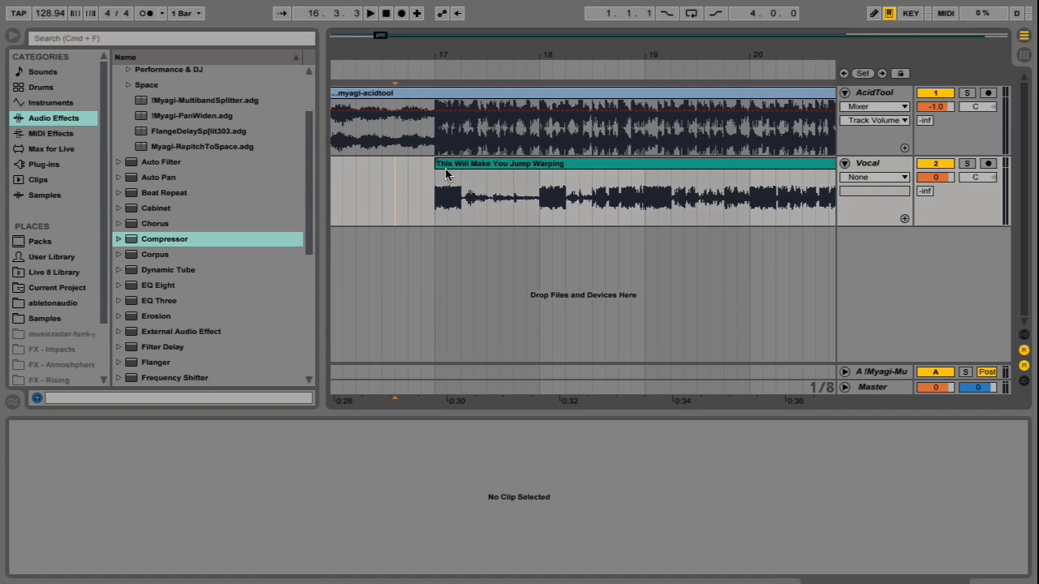
mouse_move(437, 173)
left_mouse_down()
mouse_move(397, 169)
mouse_move(432, 169)
left_mouse_up()
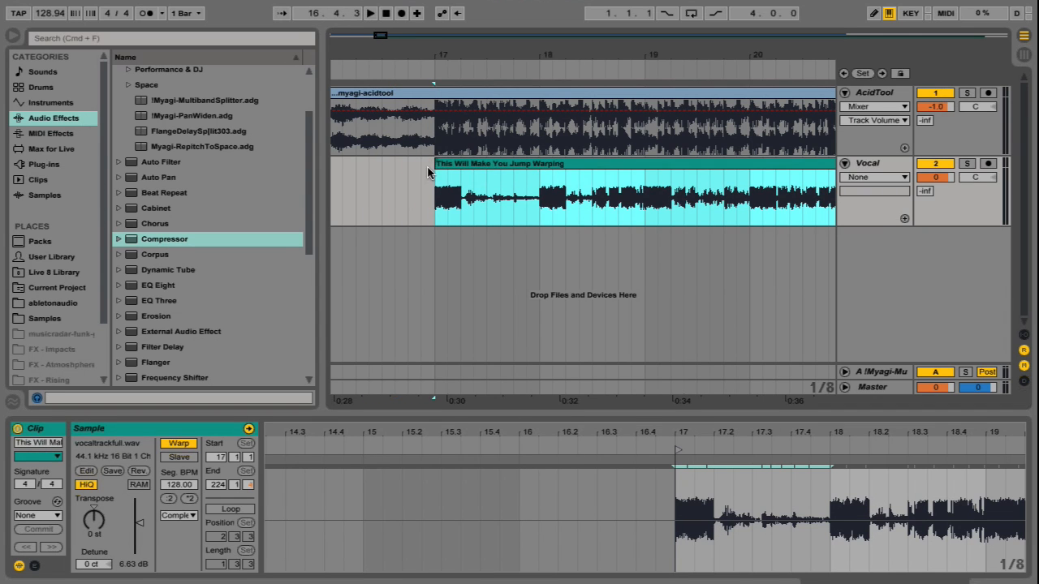
Step: Extend the start of the arrangement's vocal clip back to bar 2 and highlight the bar 17 phrase
mouse_move(382, 36)
left_mouse_down()
mouse_move(372, 35)
mouse_move(382, 38)
left_mouse_up()
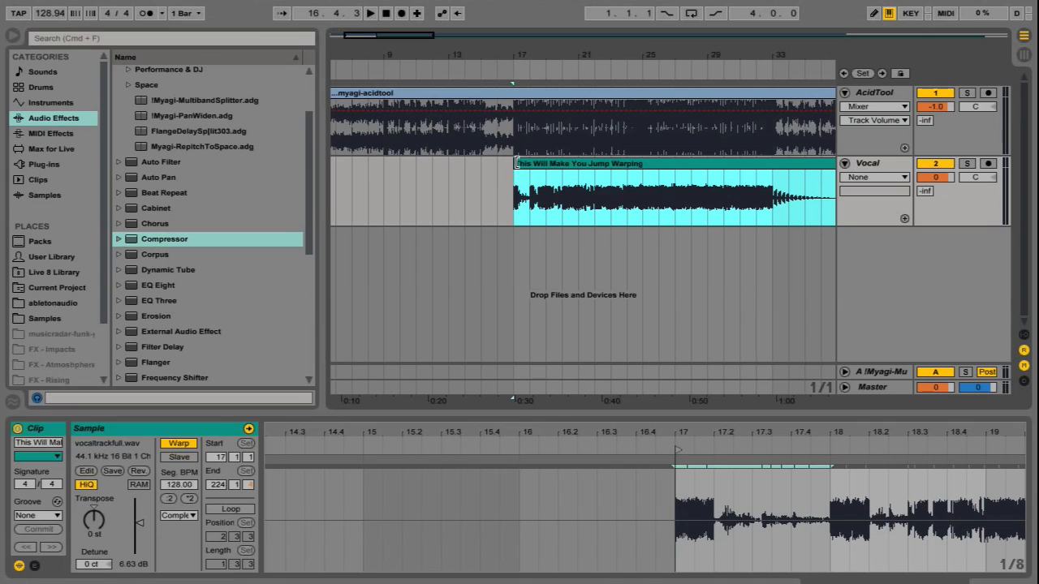
left_click_drag(514, 175, 276, 161)
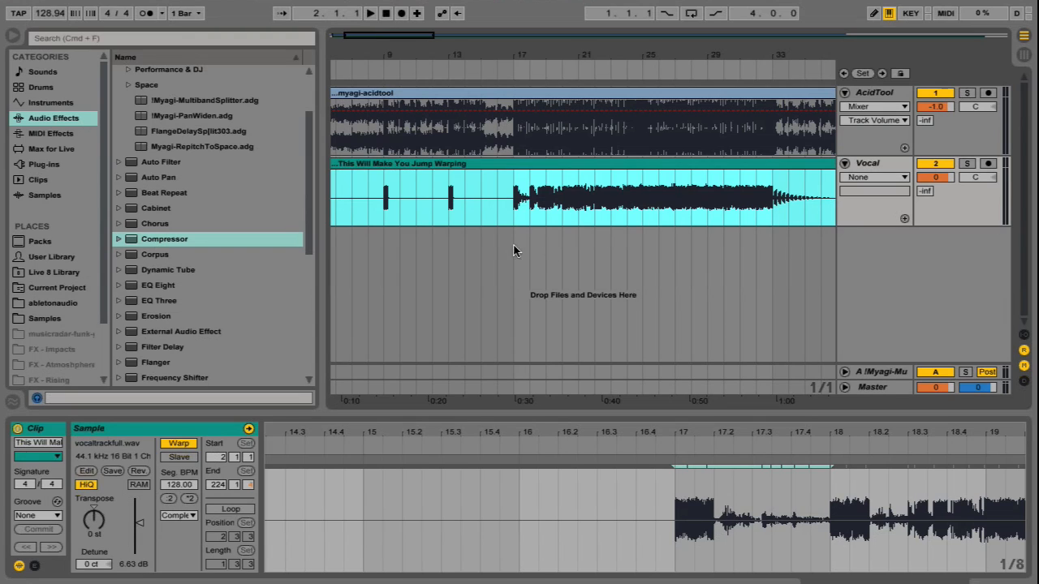
left_click_drag(512, 222, 530, 226)
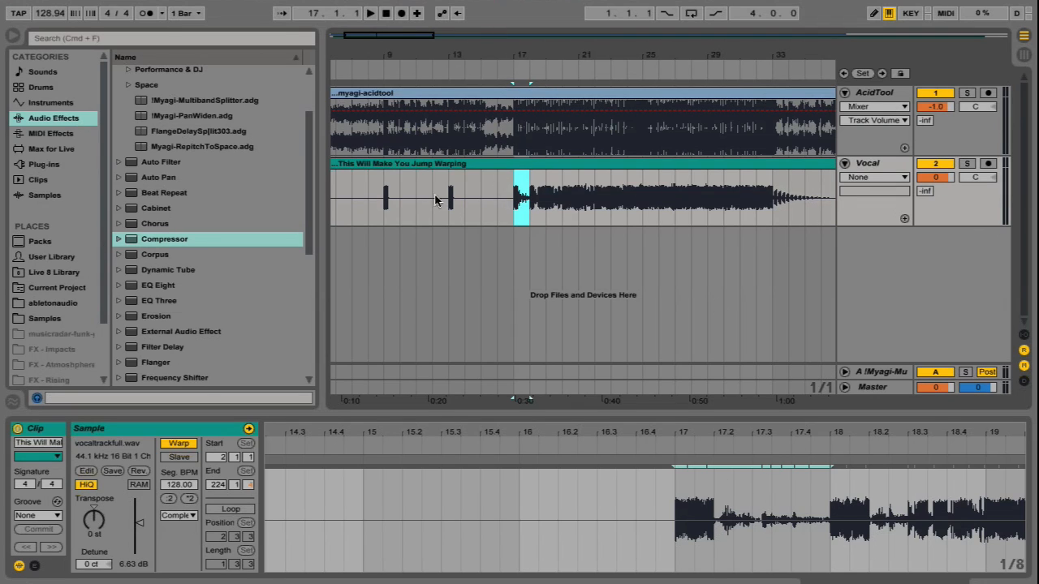
left_click(469, 285)
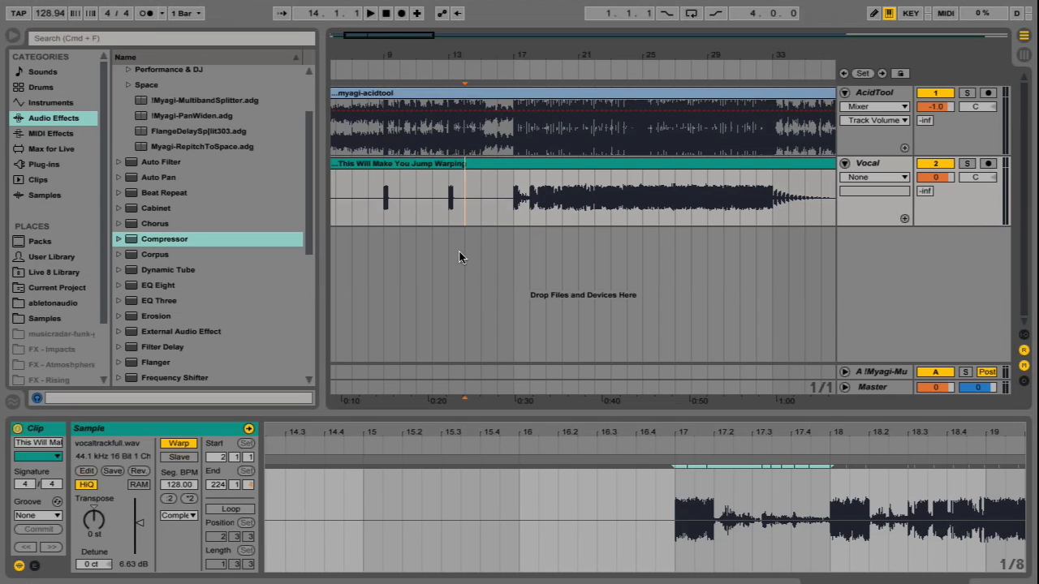
Step: Copy the whole aligned vocal clip from the arrangement into the Vocal track's third session slot
left_click_drag(400, 38, 702, 63)
left_click(561, 166)
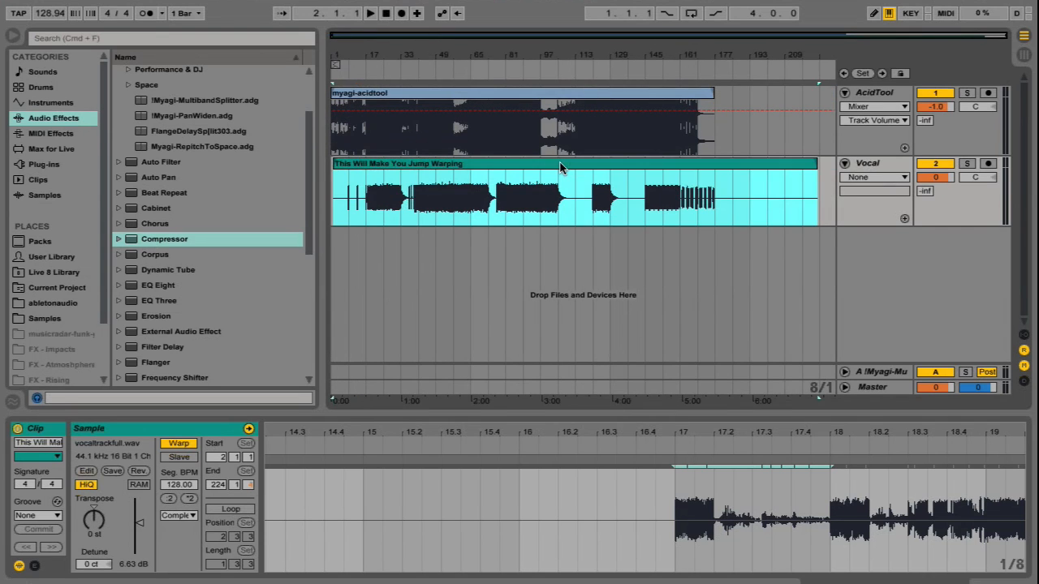
key("Tab")
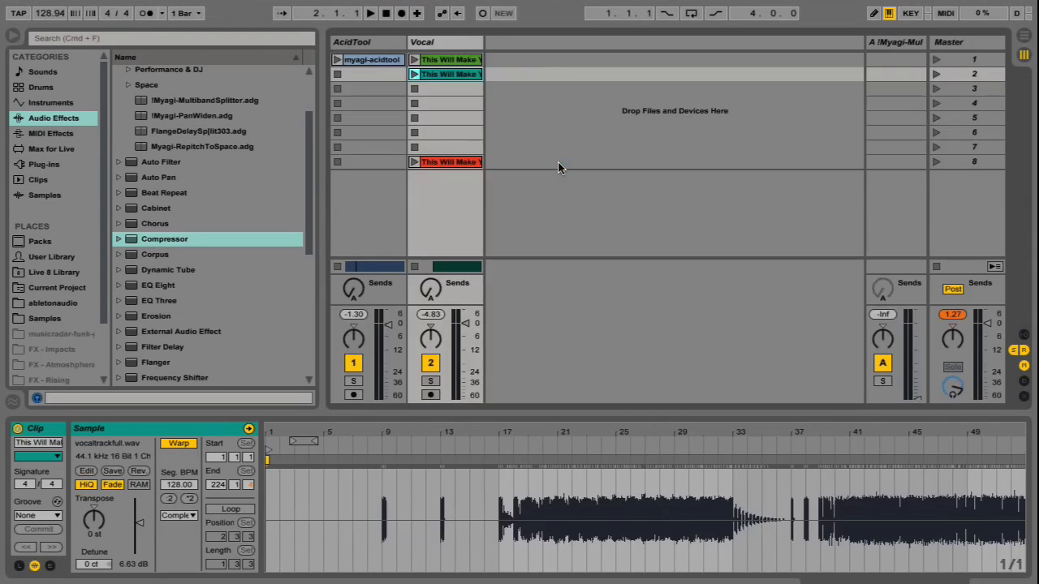
left_click(444, 93)
key("super+v")
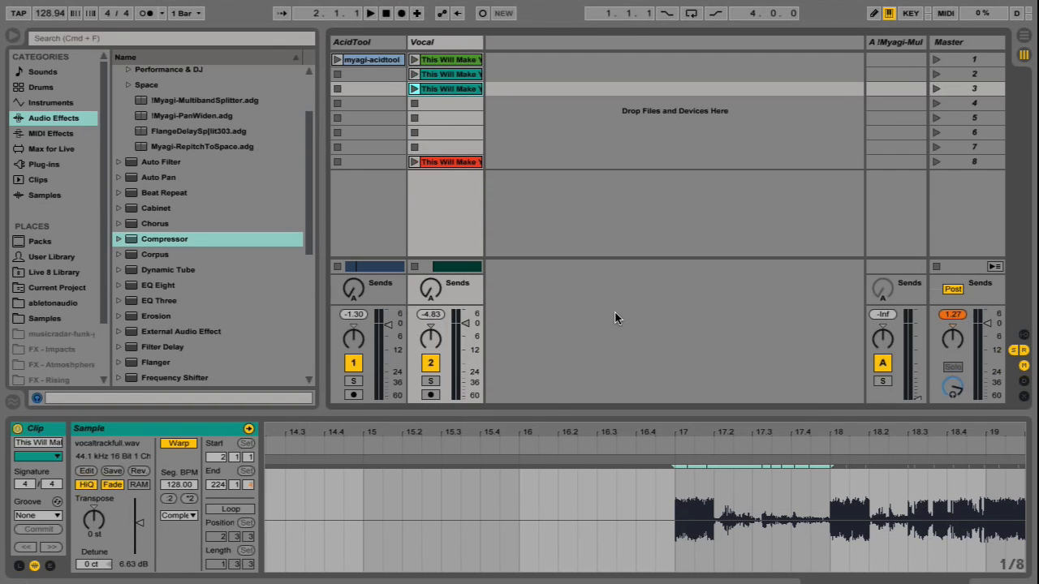
Step: Return to the arrangement and trim the start of the extended vocal clip to bar 17
key("Tab")
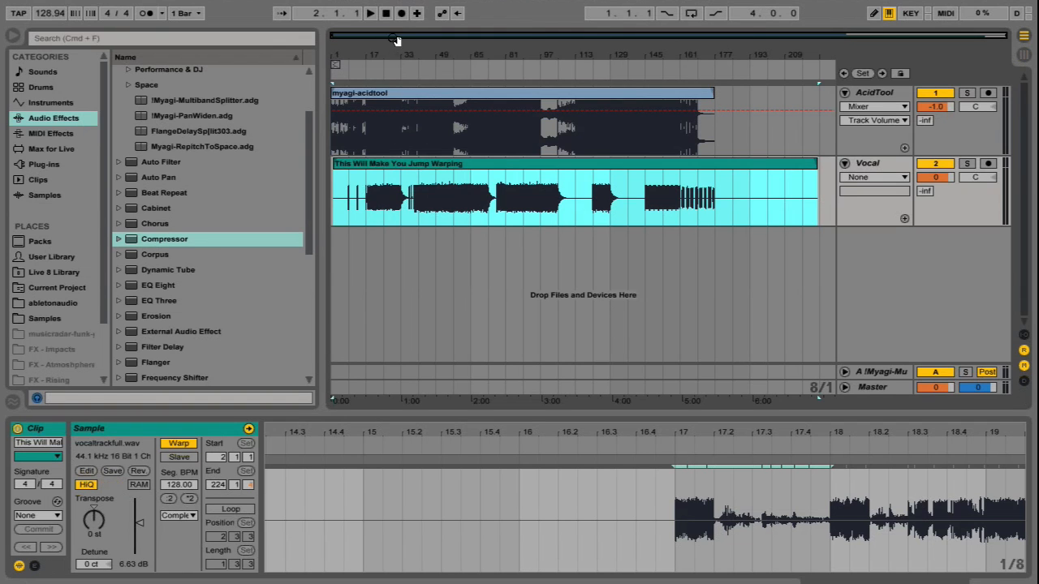
left_click_drag(396, 39, 397, 39)
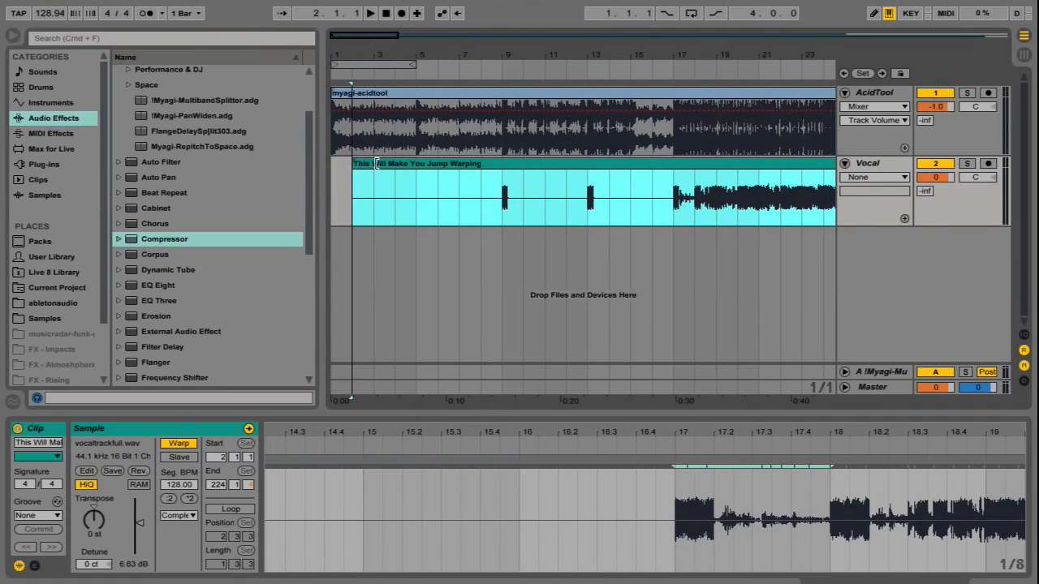
left_click_drag(353, 163, 674, 163)
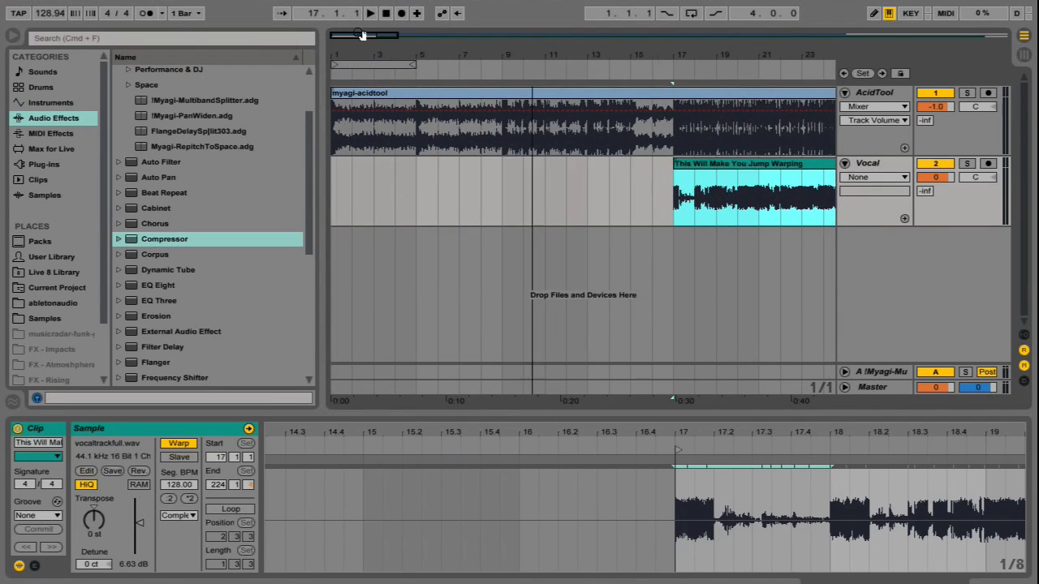
left_click_drag(364, 34, 400, 34)
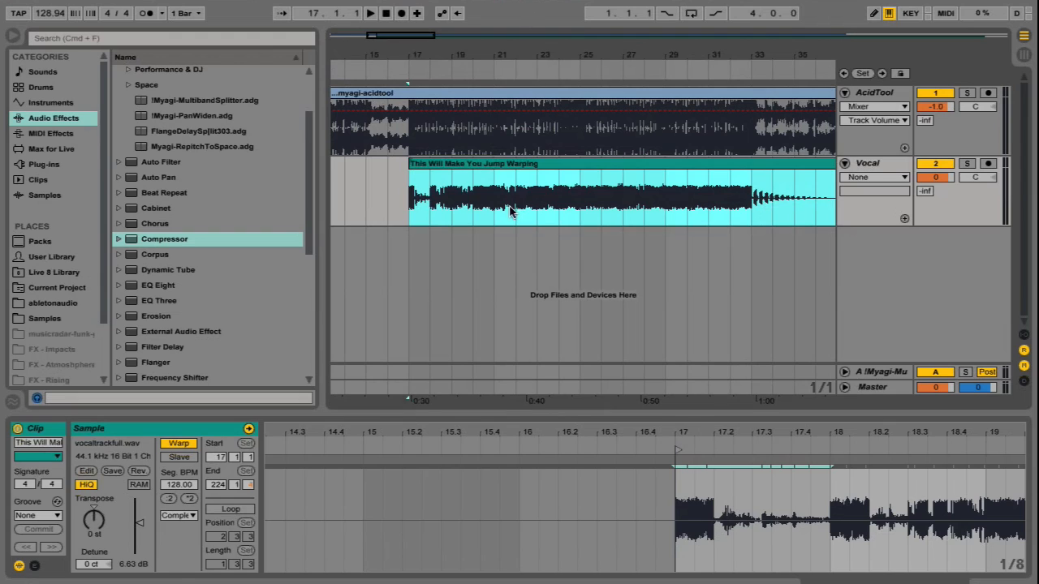
left_click(469, 241)
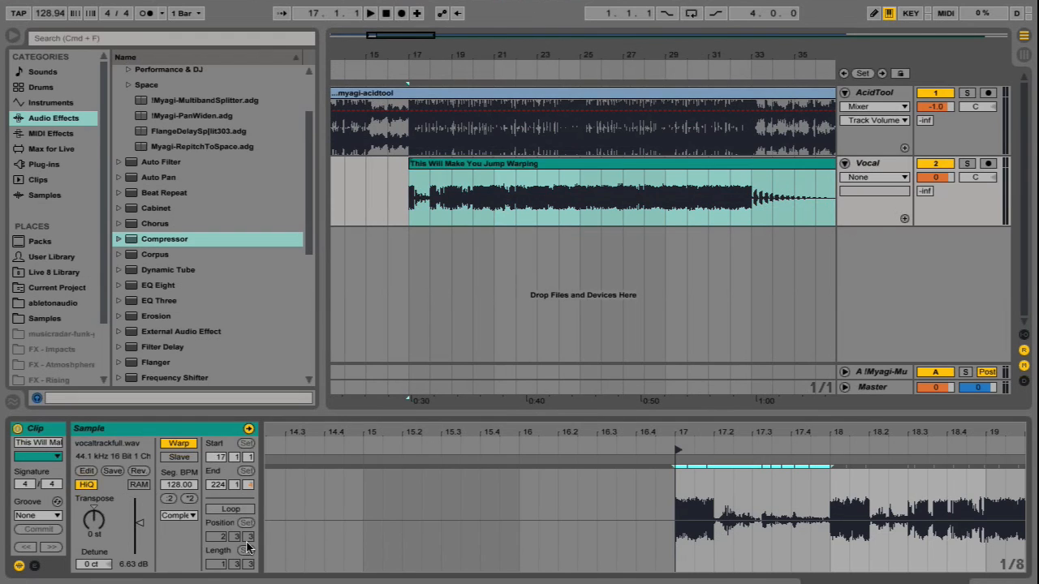
Step: Enable looping on the vocal clip and place both its loop position and start marker at 17.1.1
key("super+z")
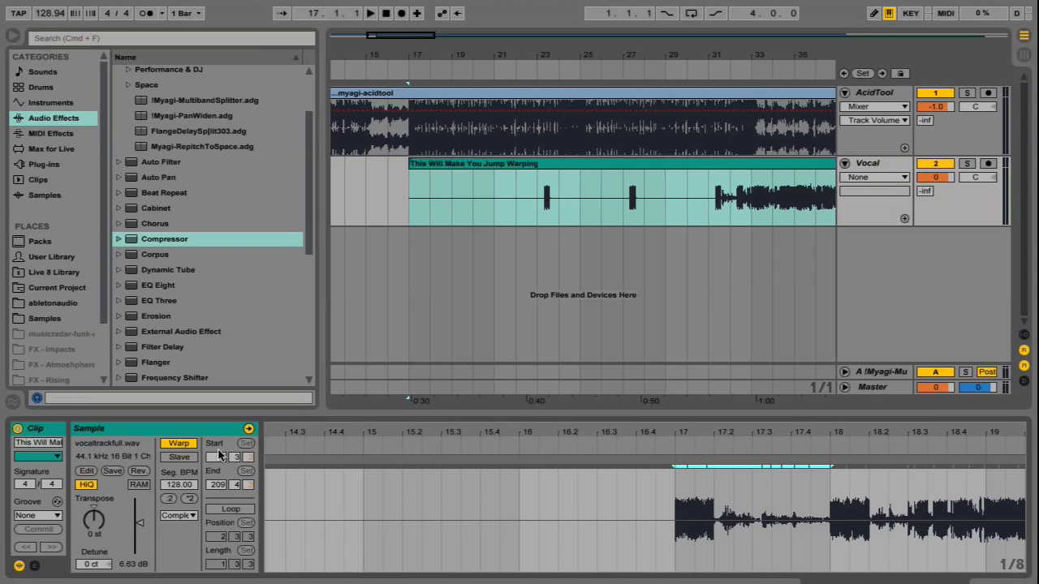
double_click(484, 167)
left_click(227, 510)
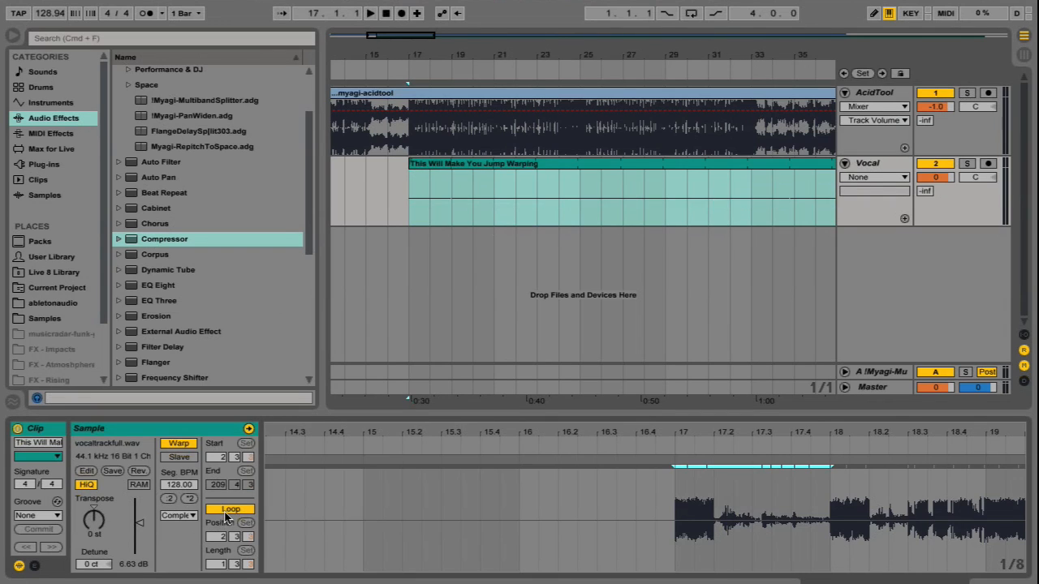
double_click(452, 162)
left_click(452, 161)
left_click_drag(216, 540, 216, 540)
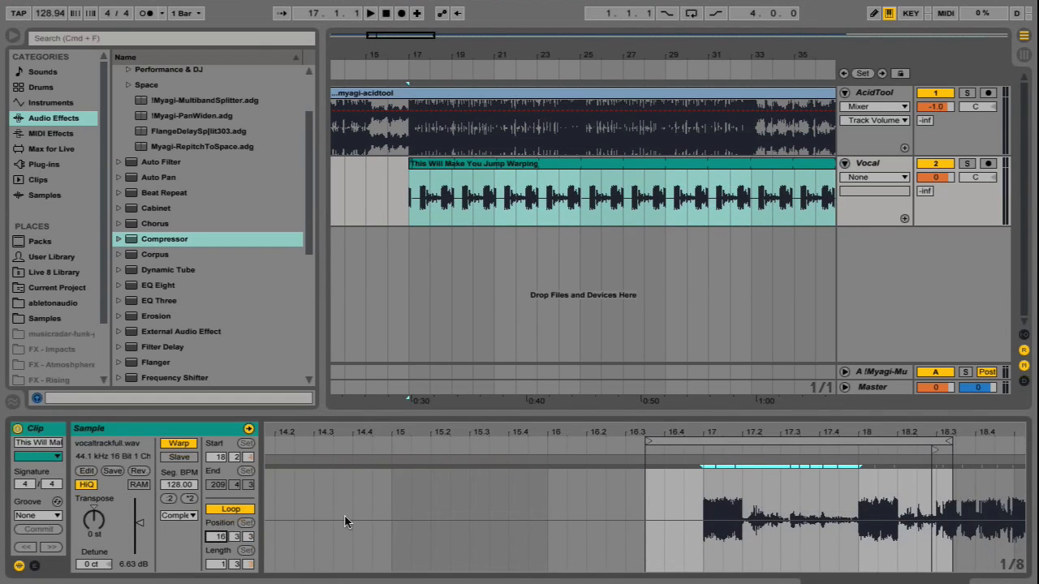
left_click_drag(712, 441, 766, 437)
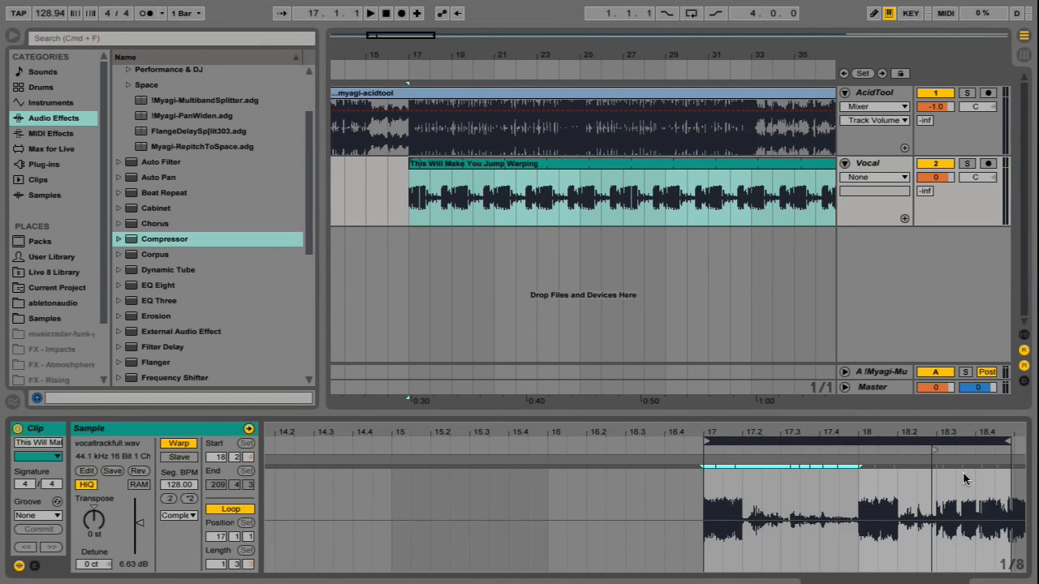
mouse_move(935, 451)
left_mouse_down()
mouse_move(714, 451)
mouse_move(704, 463)
left_mouse_up()
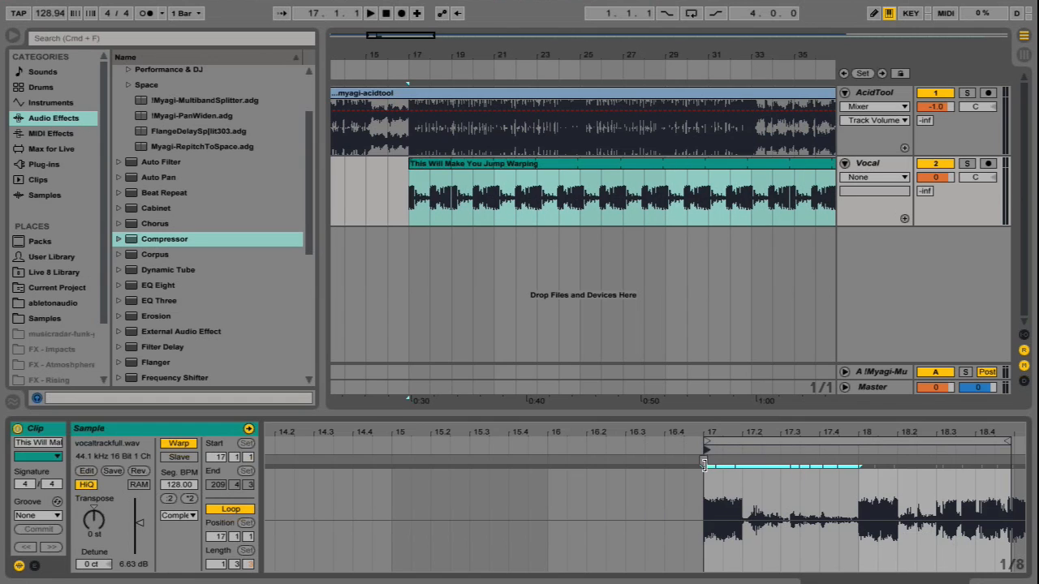
Step: Set the vocal clip's loop length to 16 bars
left_click_drag(403, 37, 403, 18)
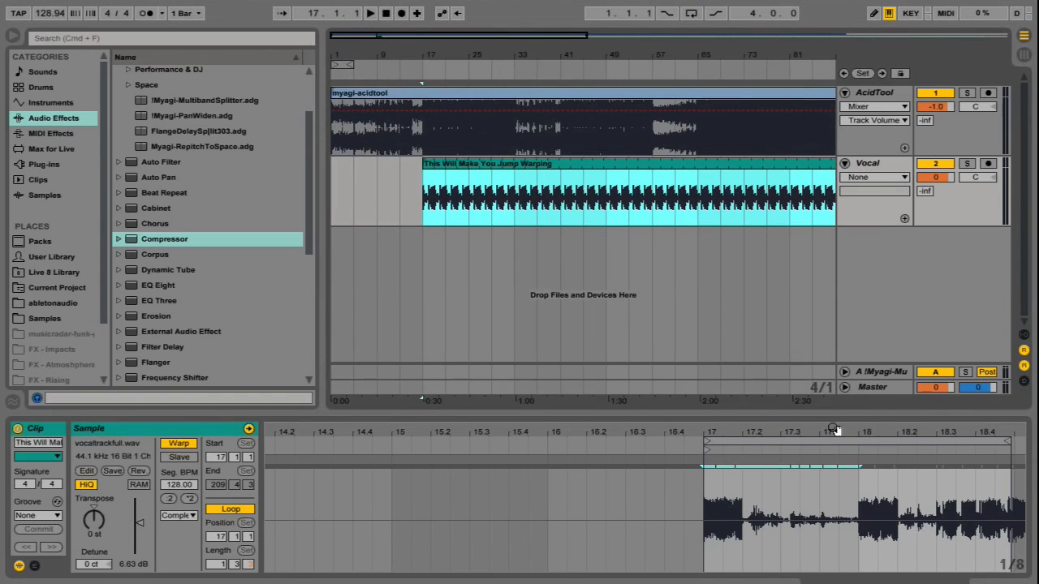
left_click(216, 565)
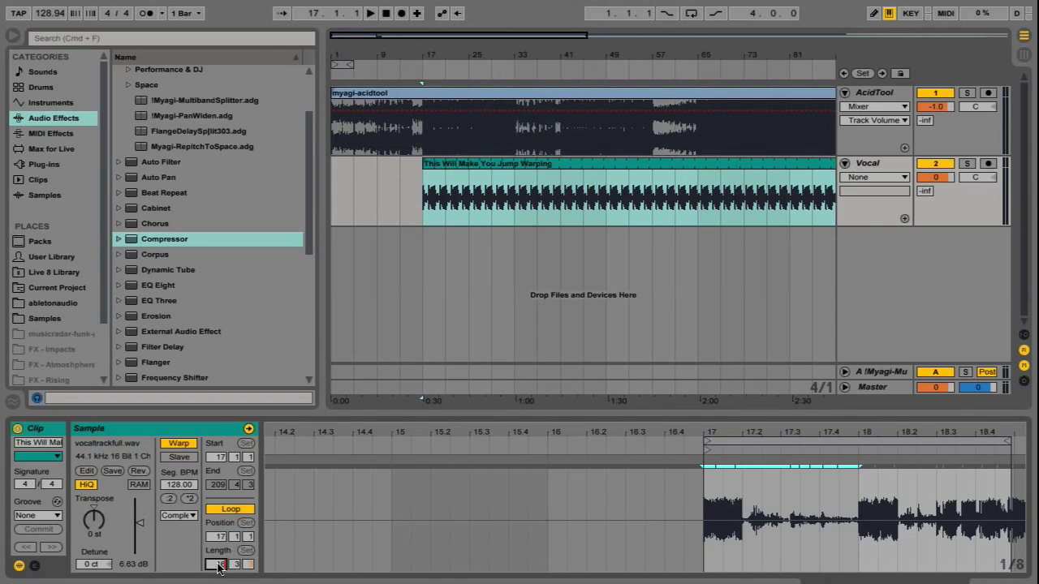
key("Return")
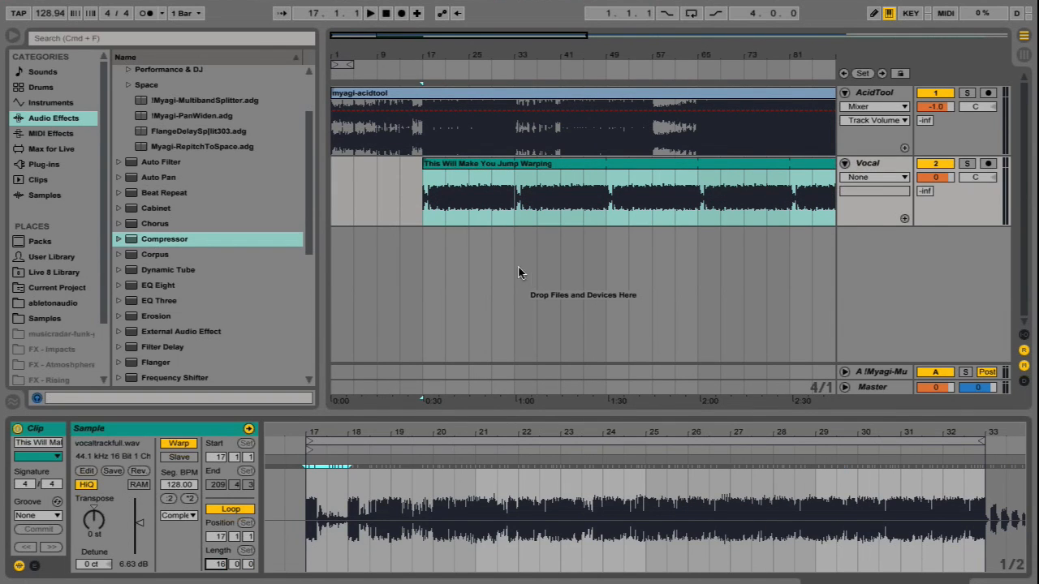
Step: Shorten the end of the looped vocal clip in the arrangement to bar 33
left_click(561, 314)
left_click_drag(460, 38, 459, 37)
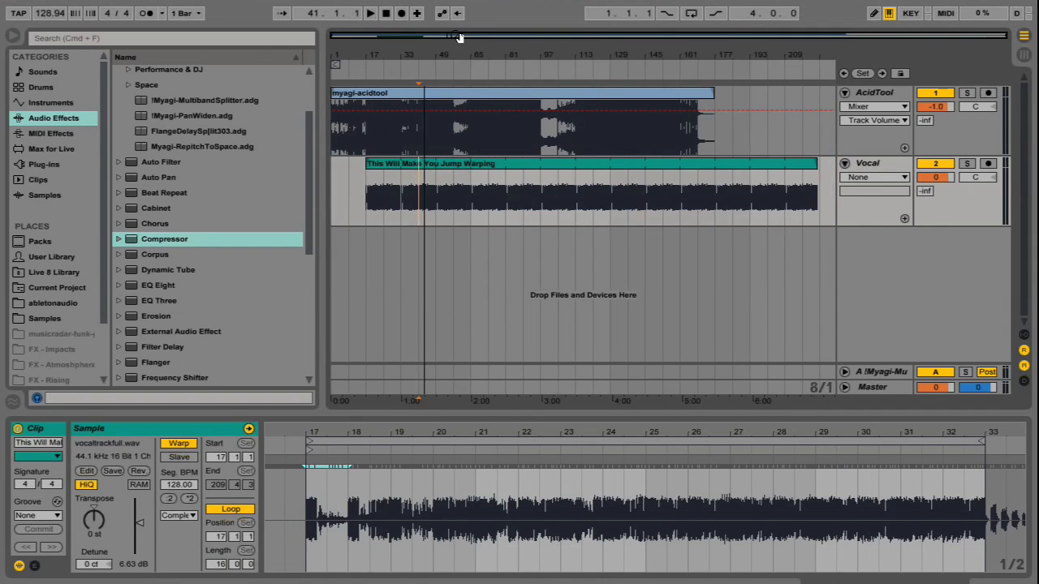
left_click_drag(817, 163, 404, 172)
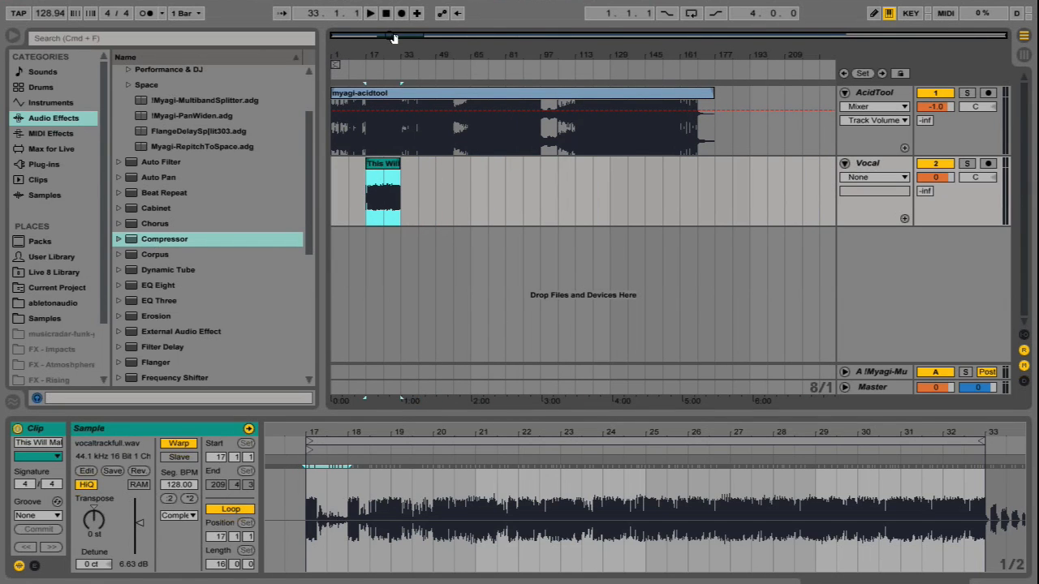
Step: Audition the AcidTool track from bar 33 and again from around bar 81, past the end of the vocal clip
left_click_drag(392, 37, 393, 40)
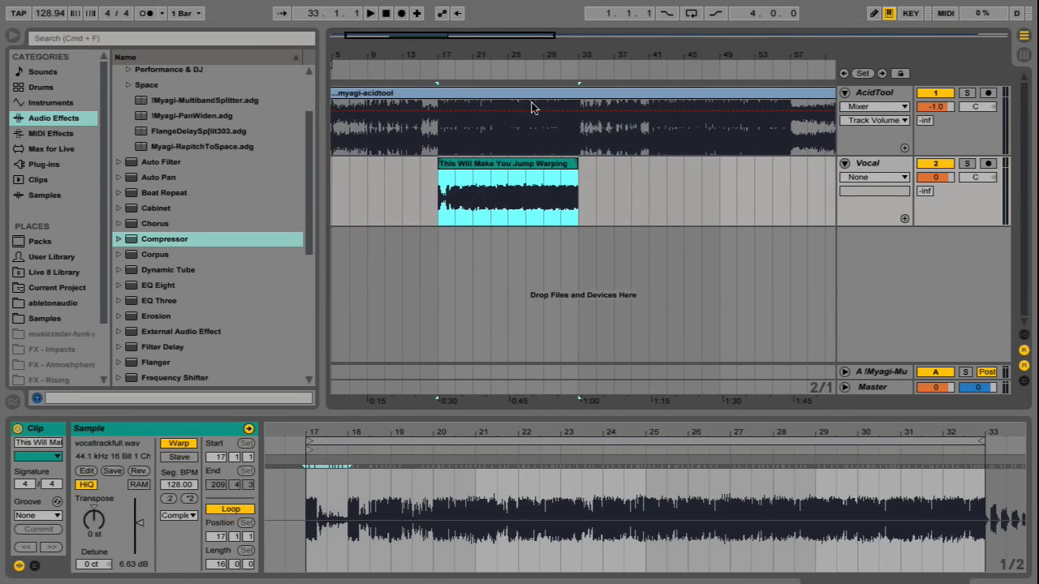
left_click(584, 69)
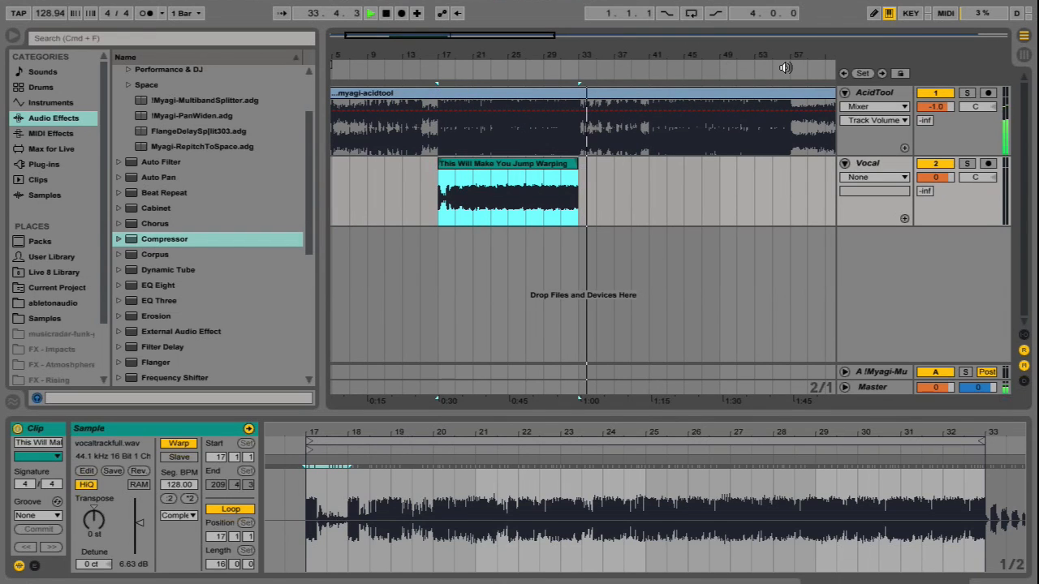
left_click_drag(510, 34, 512, 30)
left_click(692, 71)
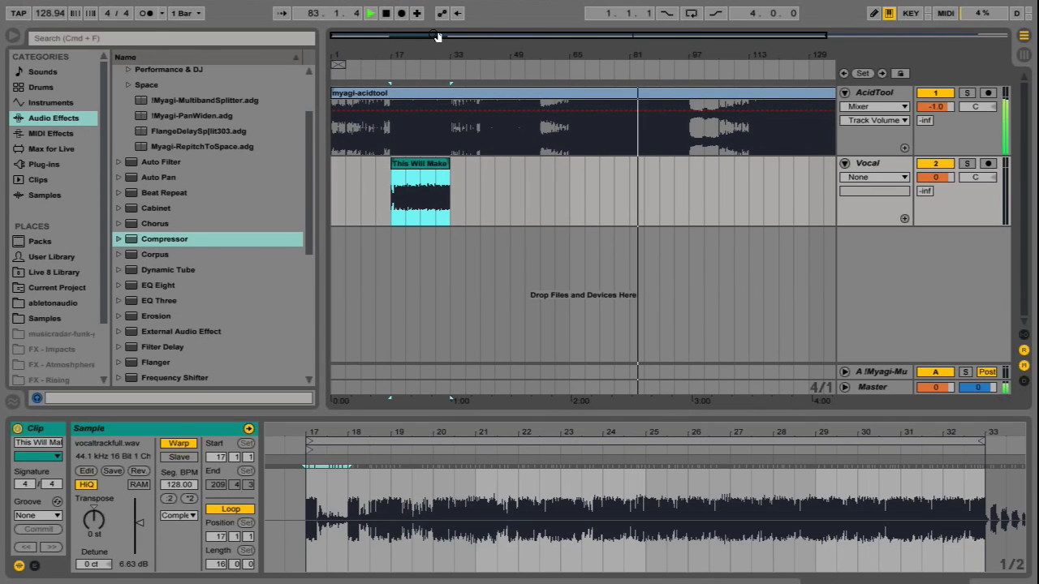
Step: Audition the closing part of the AcidTool track from around bar 161 and stop playback
left_click_drag(438, 36, 437, 33)
left_click(770, 72)
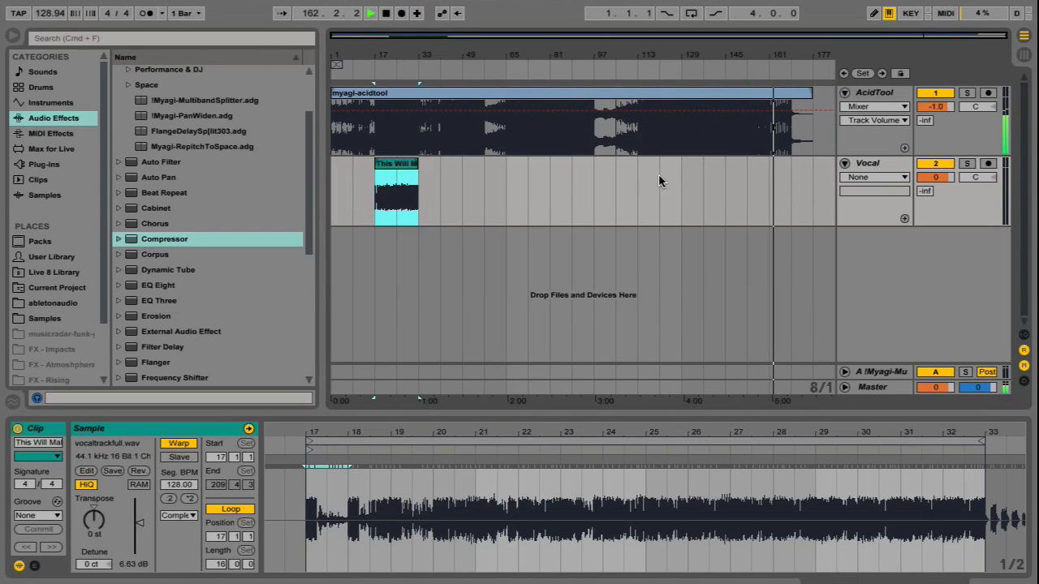
key("space")
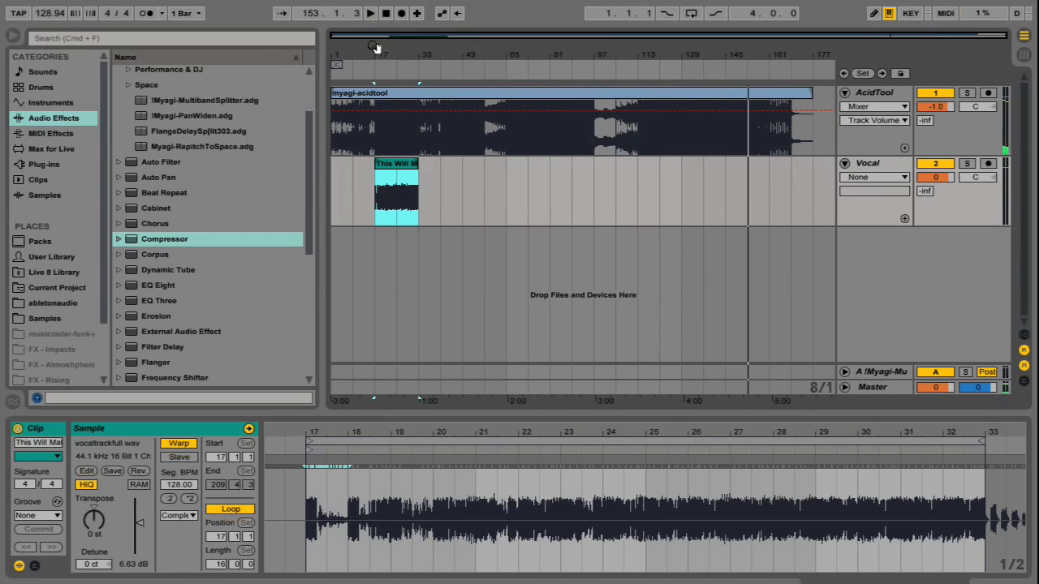
Step: Set the arrangement loop to start at 17.1.1 with a length of 16 bars, and switch looping on
left_click_drag(380, 36, 380, 39)
left_click_drag(378, 35, 406, 62)
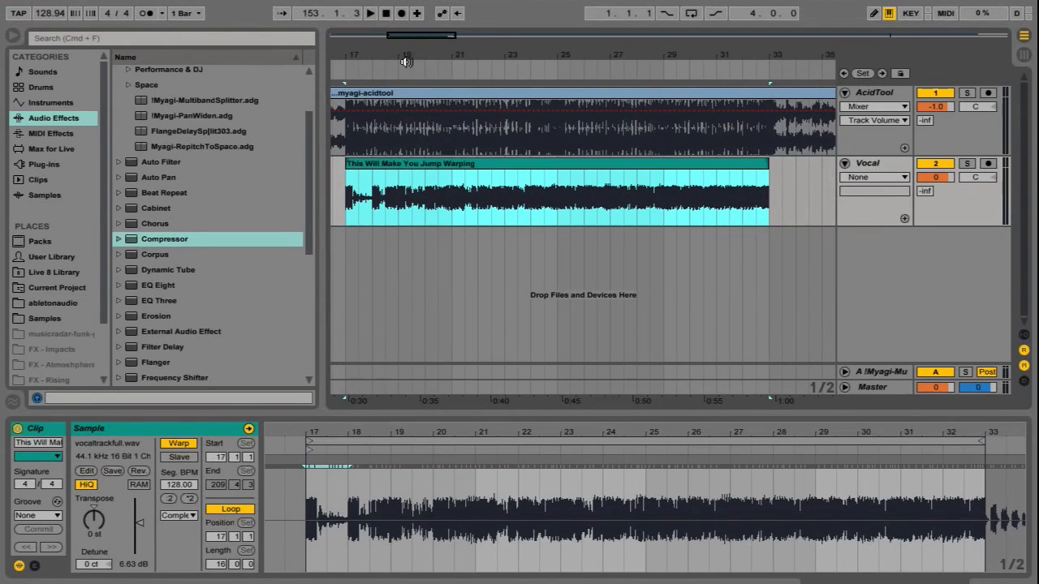
left_click(602, 15)
key("Return")
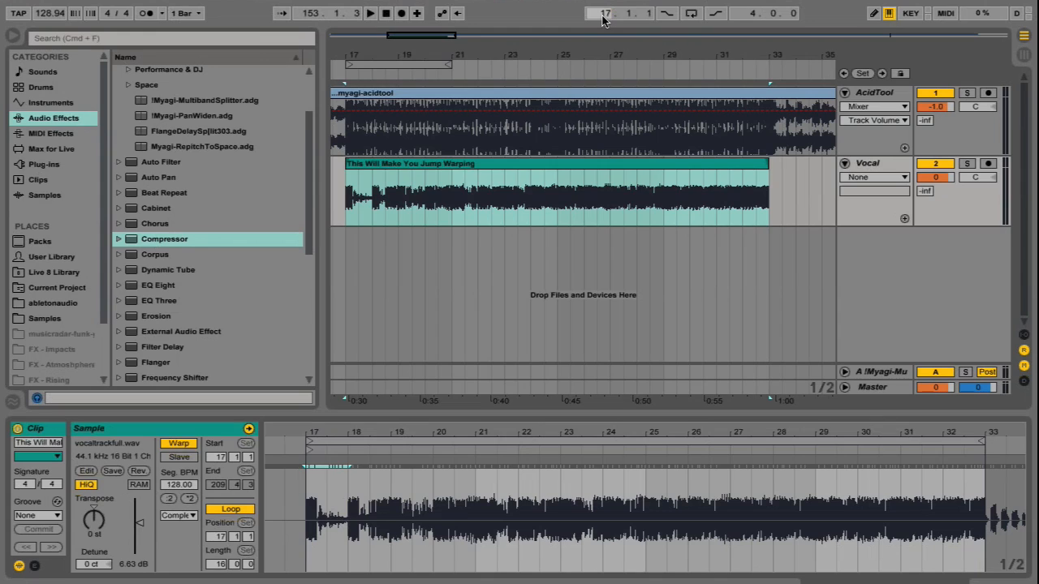
left_click(754, 13)
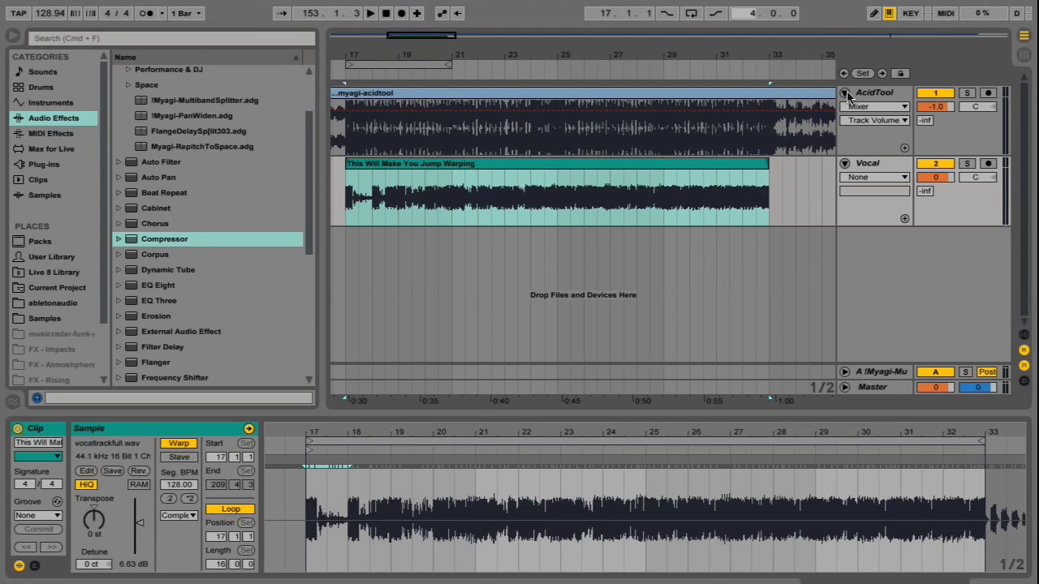
type("16")
key("Return")
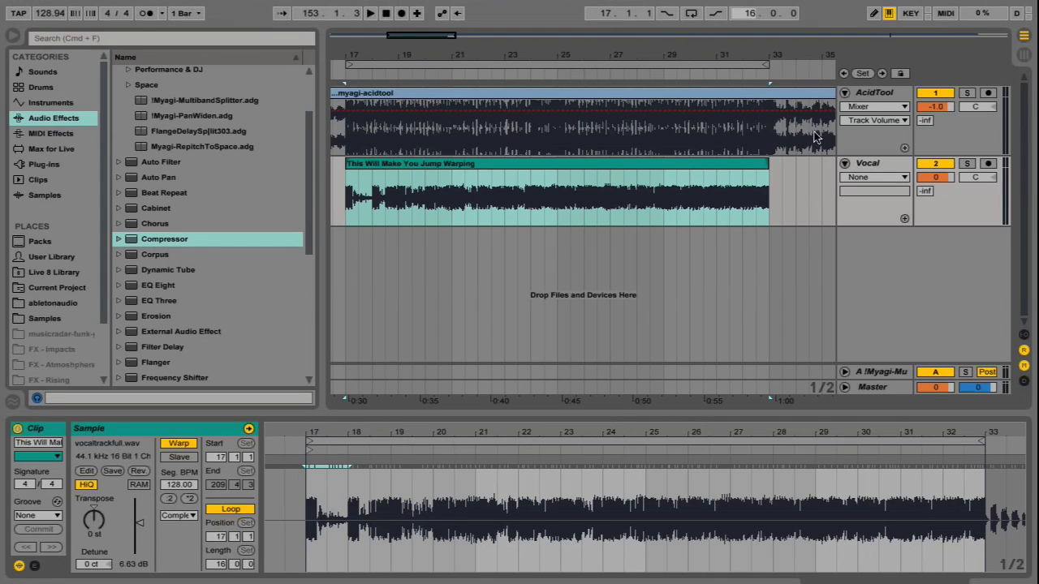
left_click(691, 13)
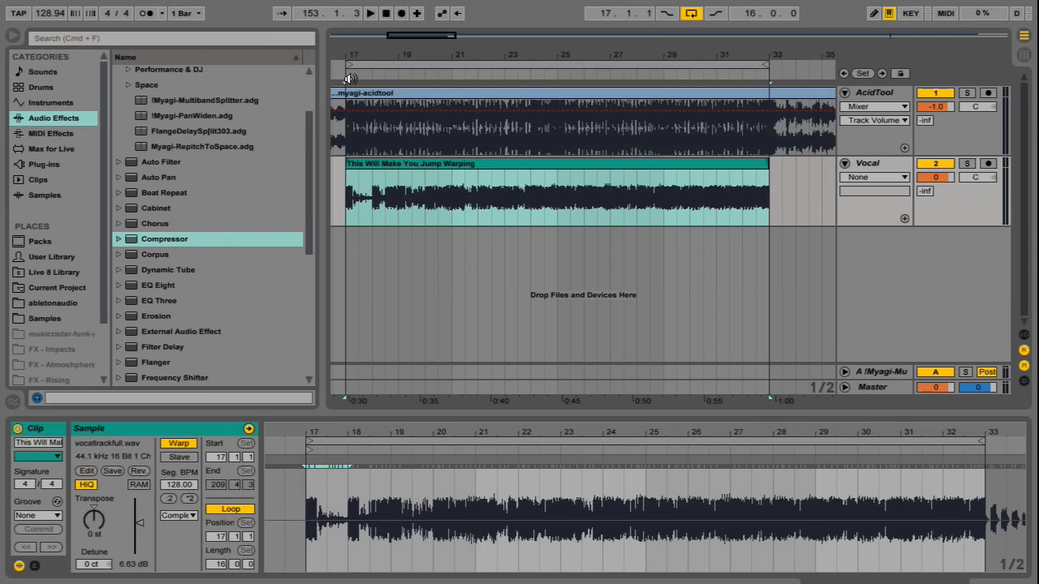
Step: Audition the looped vocal section over the AcidTool track and stop playback
key("space")
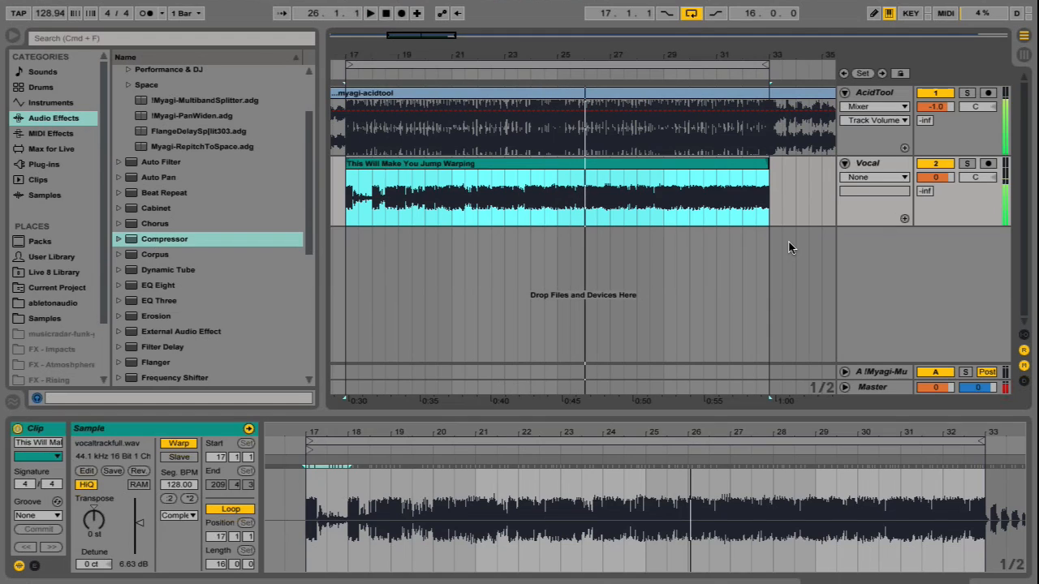
key("space")
left_click(832, 293)
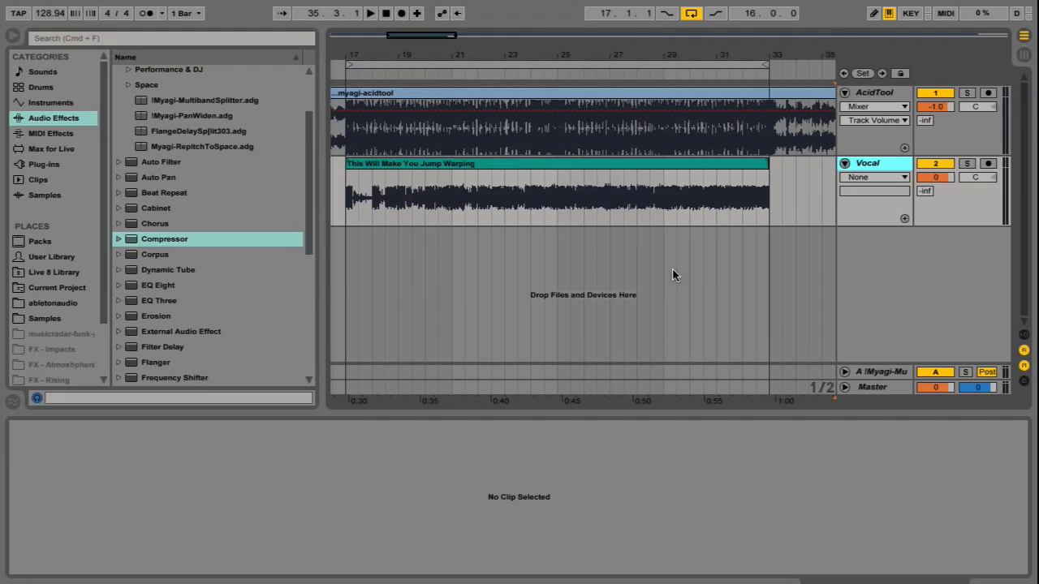
Step: Compare the AcidTool and Vocal clips in the arrangement with their counterparts in the Session View slots
left_click(418, 93)
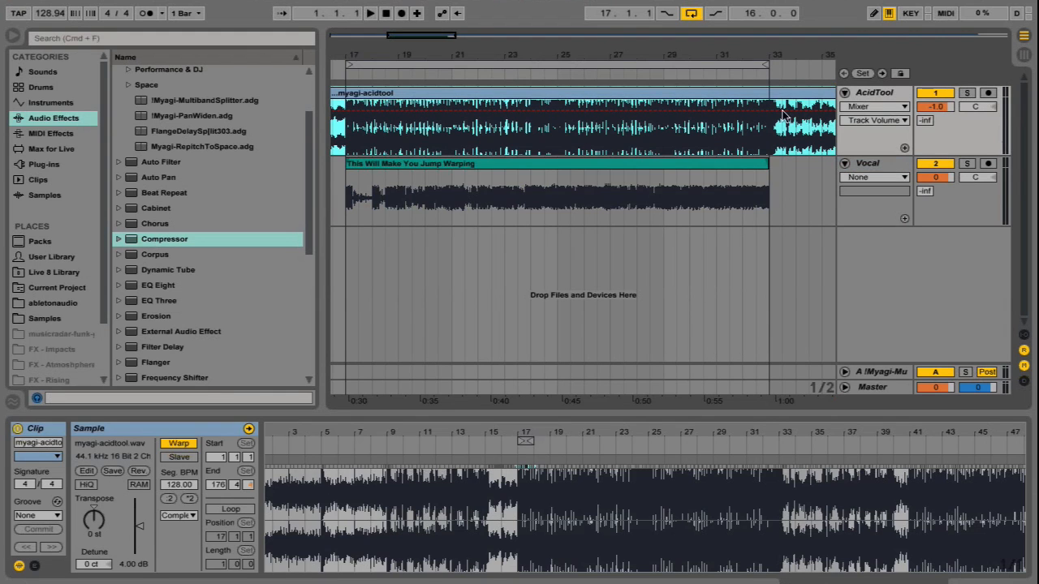
left_click(866, 95)
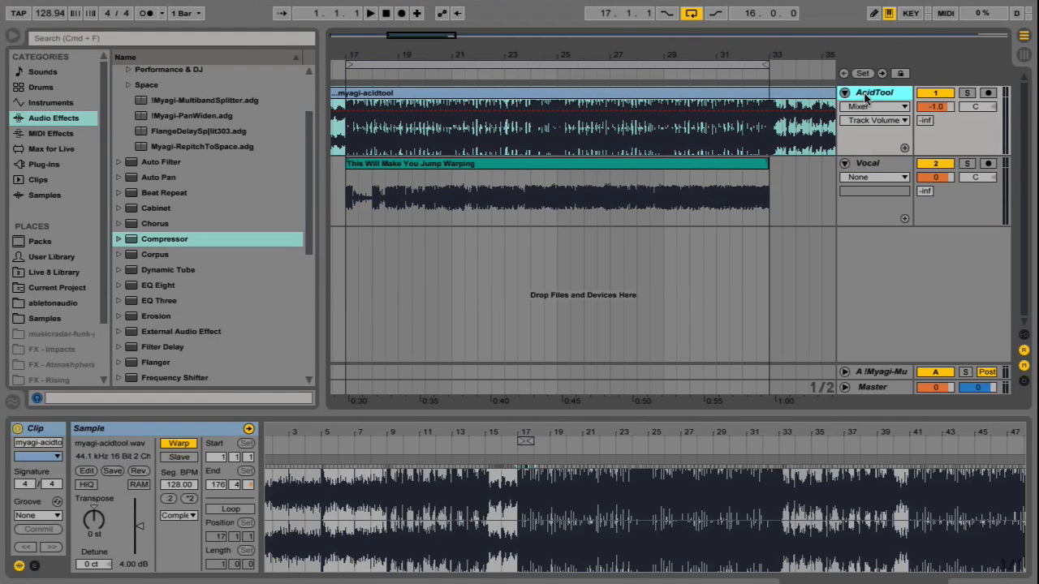
left_click(888, 165)
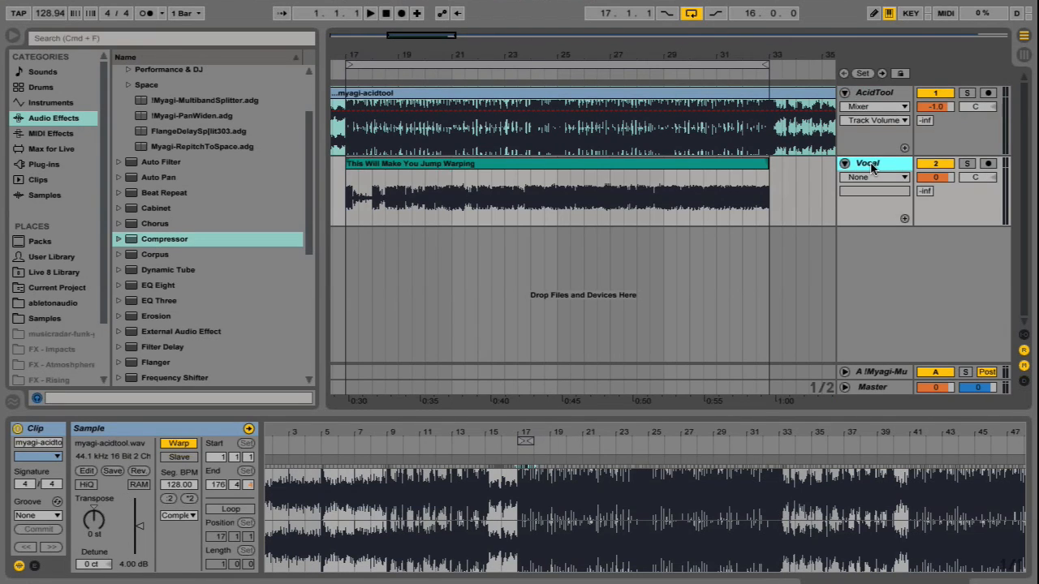
left_click(389, 95)
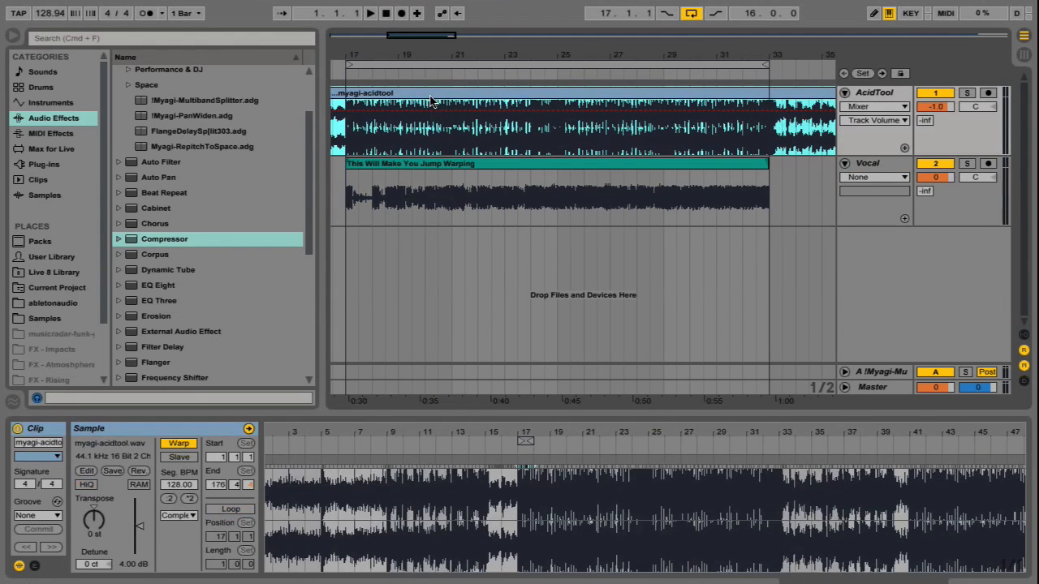
key("Tab")
left_click(614, 228)
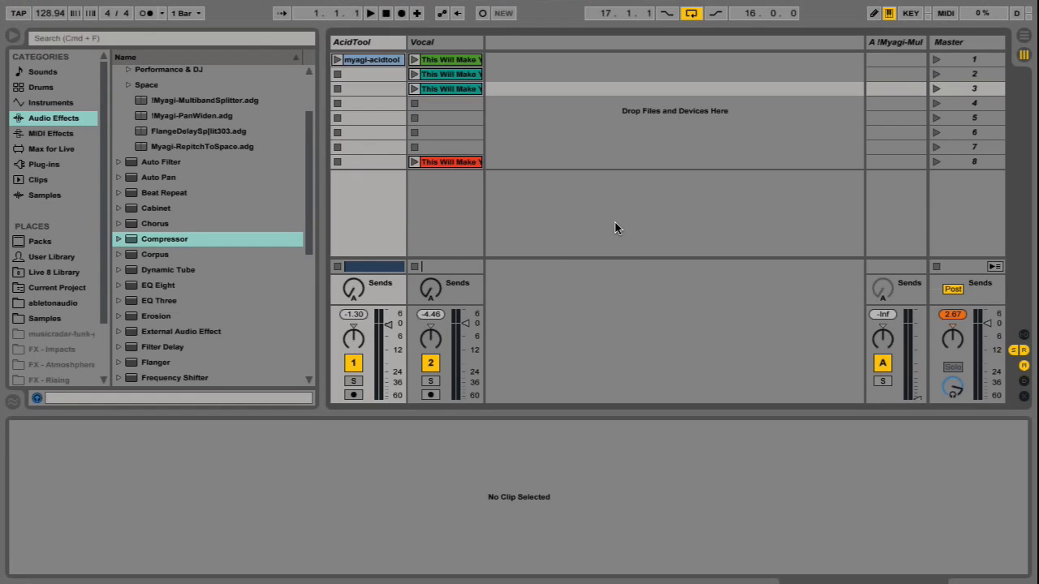
left_click(391, 62)
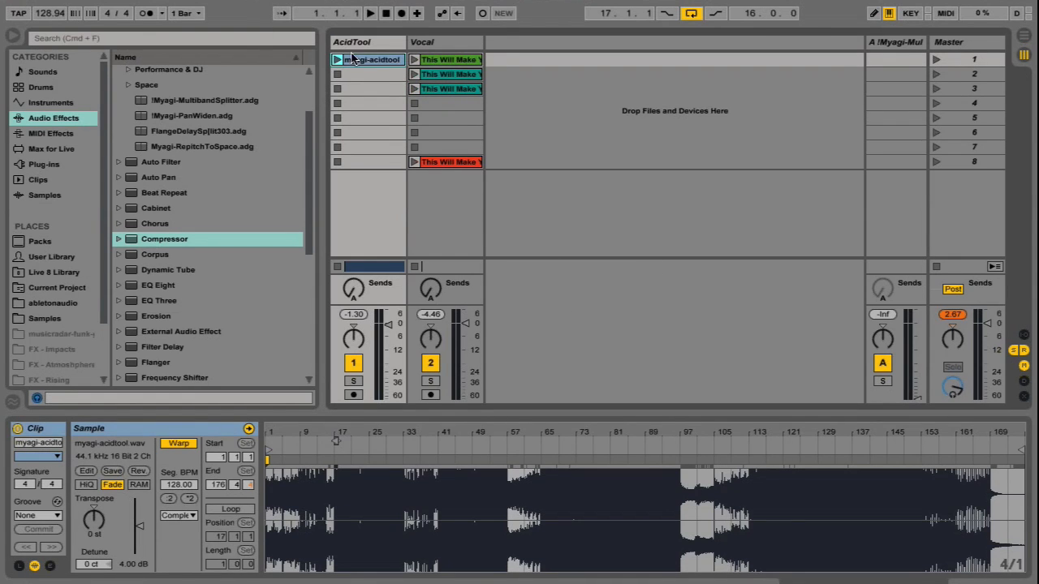
left_click(467, 95)
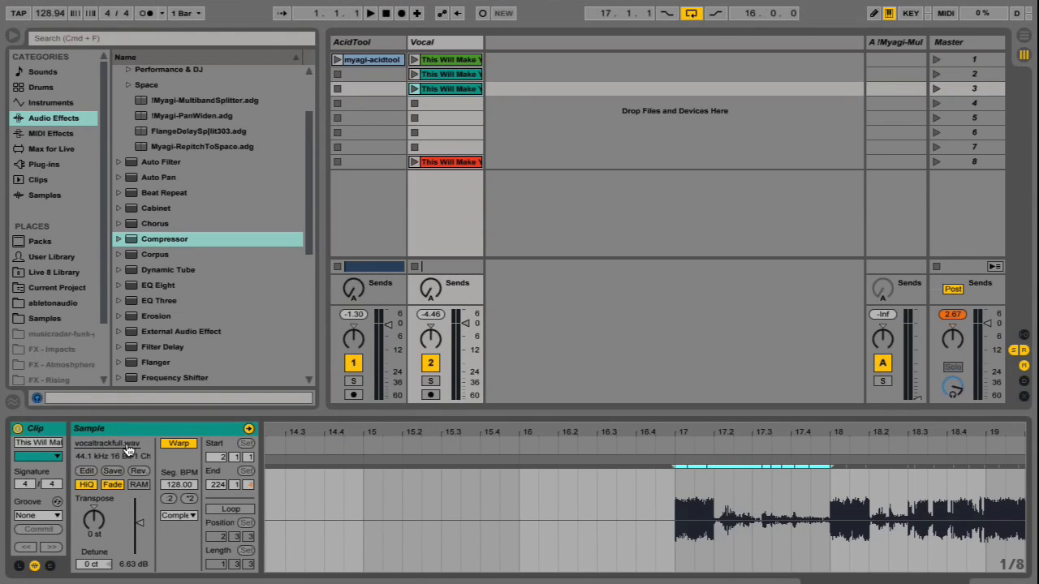
Step: Copy the looped vocal clip from the arrangement into the Vocal track's scene 4 slot in Session View
key("Tab")
left_click(463, 165)
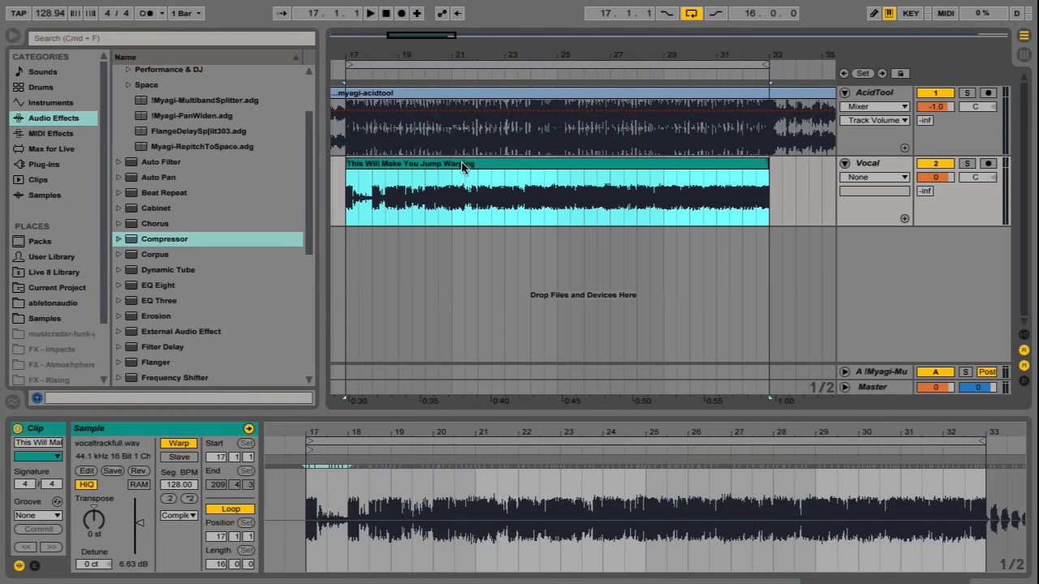
key("Tab")
left_click(444, 105)
key("super+v")
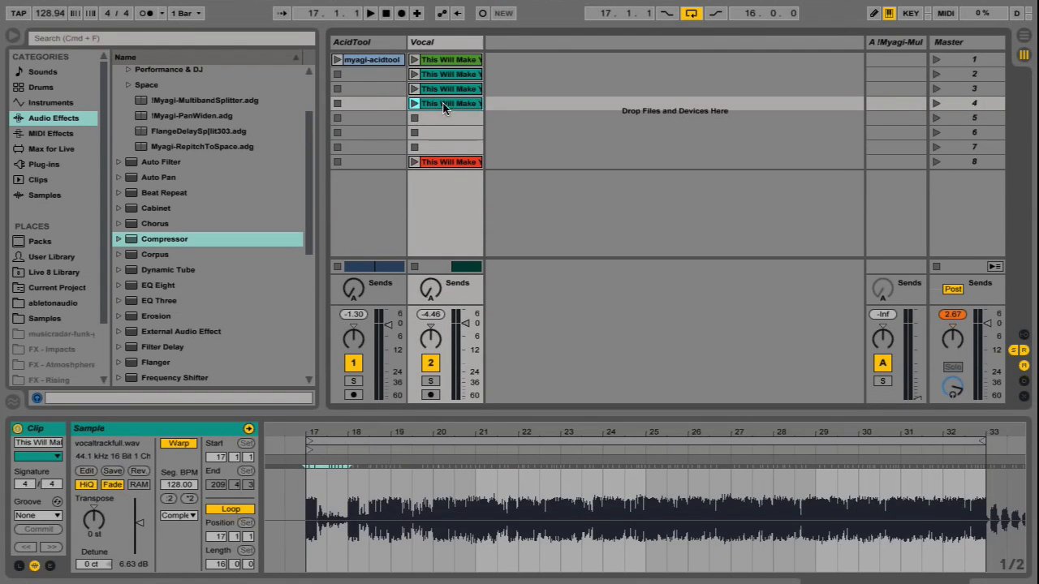
Step: Replace the scene 3 vocal clip with the pasted looped copy and recolour that copy dark grey
left_click(437, 91)
key("Delete")
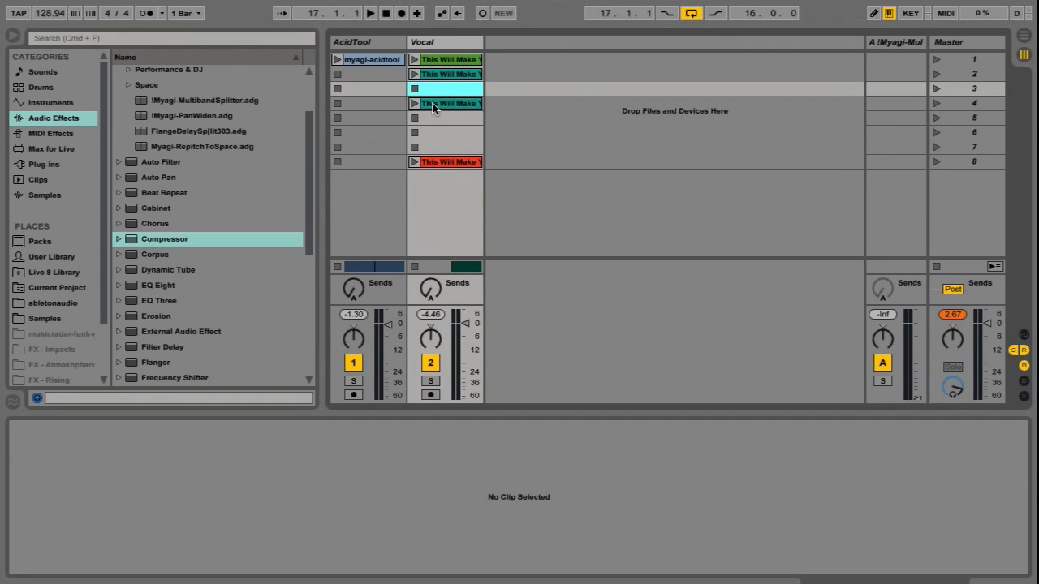
left_click_drag(435, 108, 438, 90)
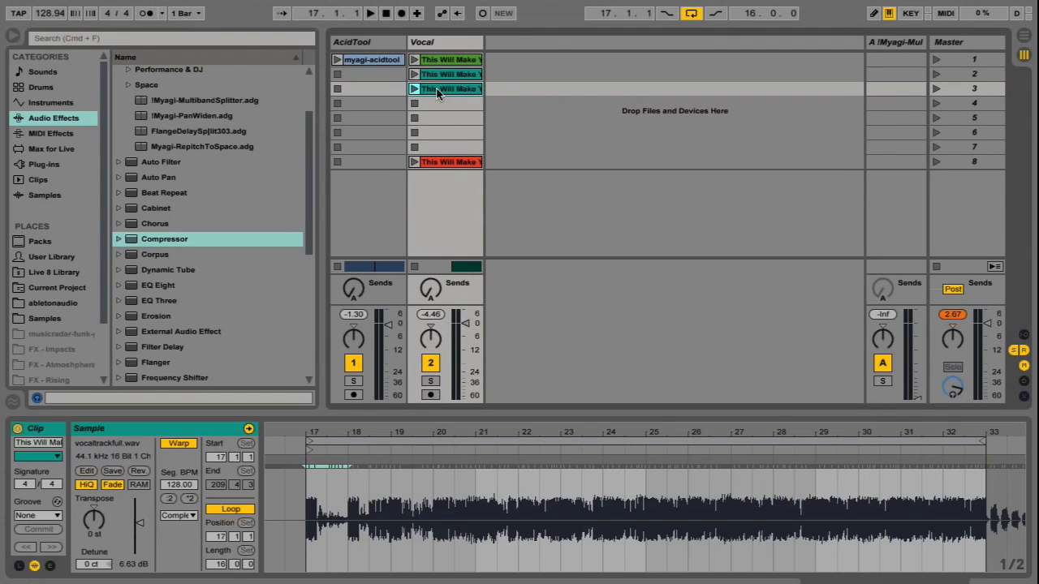
left_click(29, 456)
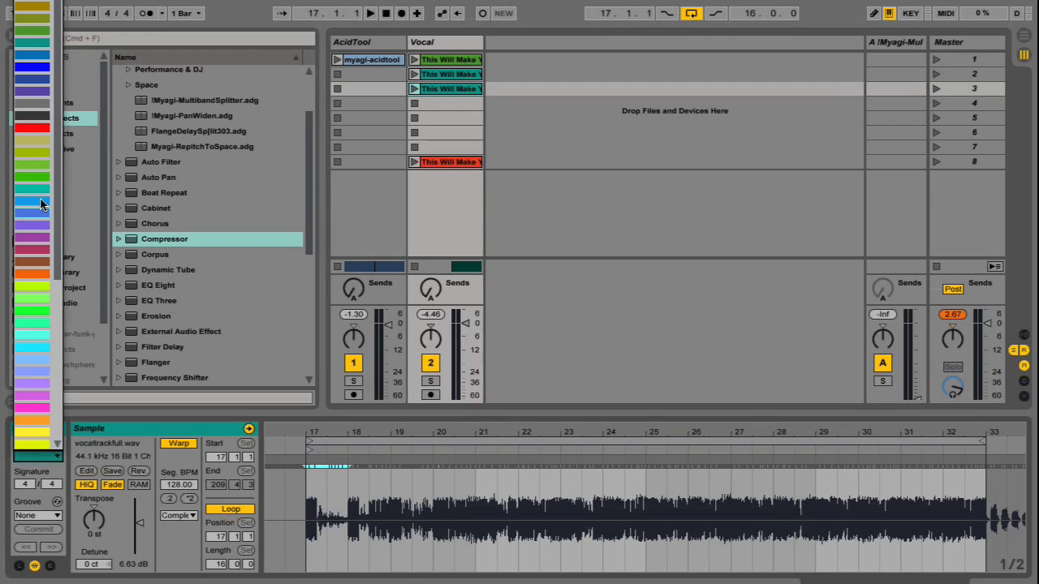
left_click(41, 111)
Step: Duplicate the AcidTool clip into scene 2 and enable the copy's one-bar loop at 17.1.1
left_click(378, 62)
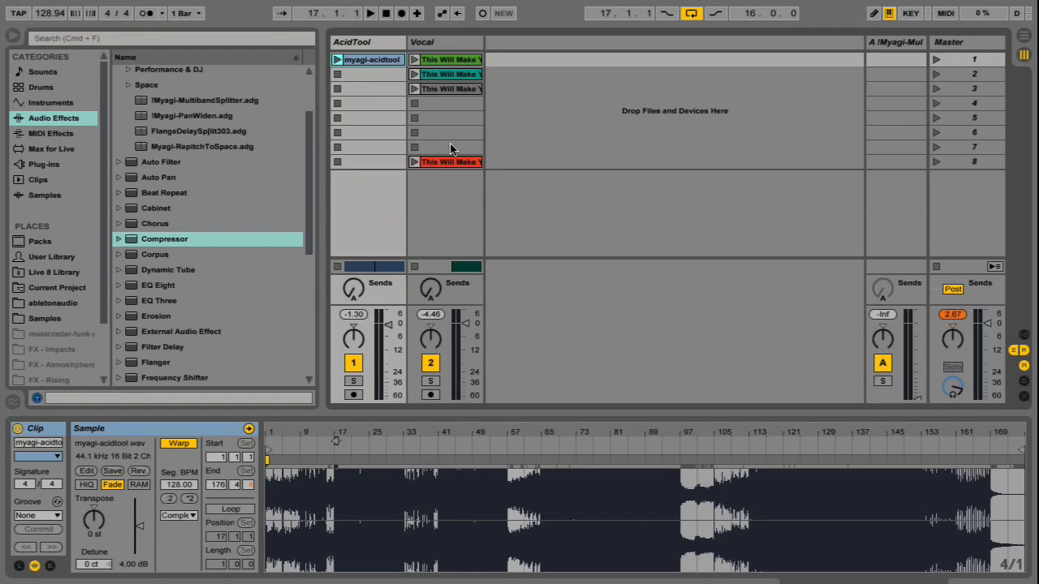
key("super+d")
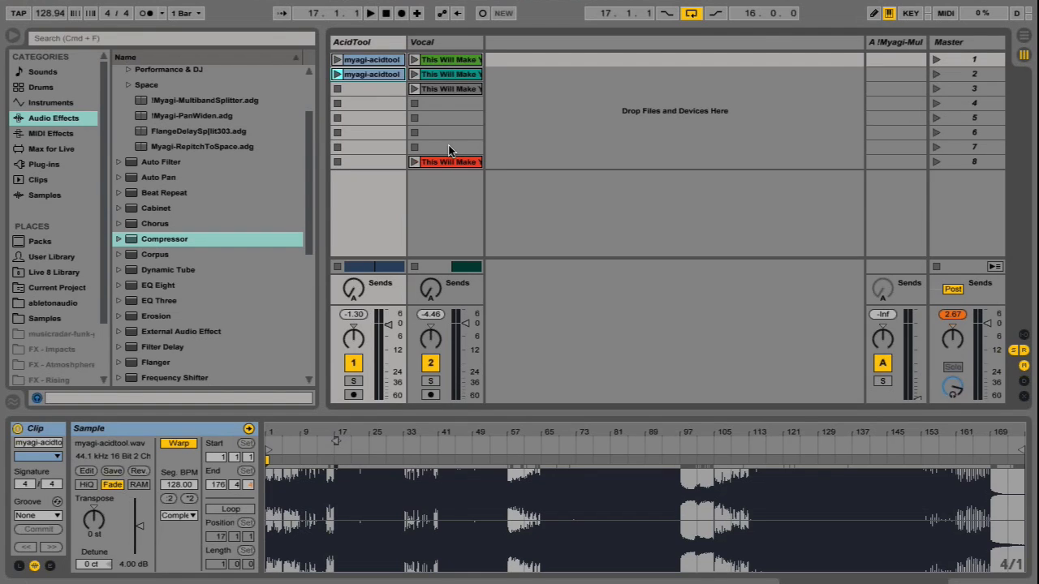
left_click(380, 74)
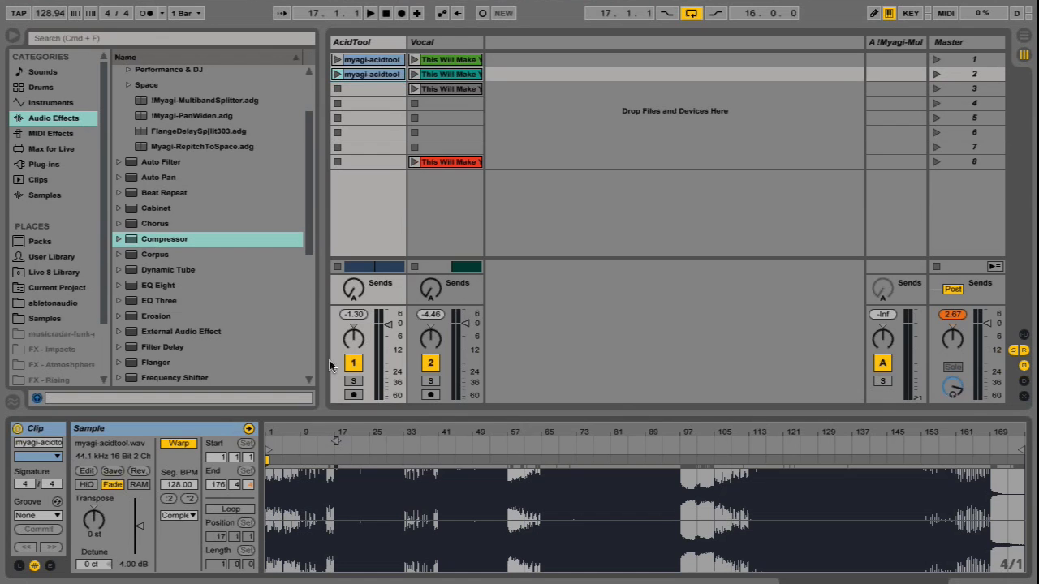
left_click_drag(336, 441, 797, 582)
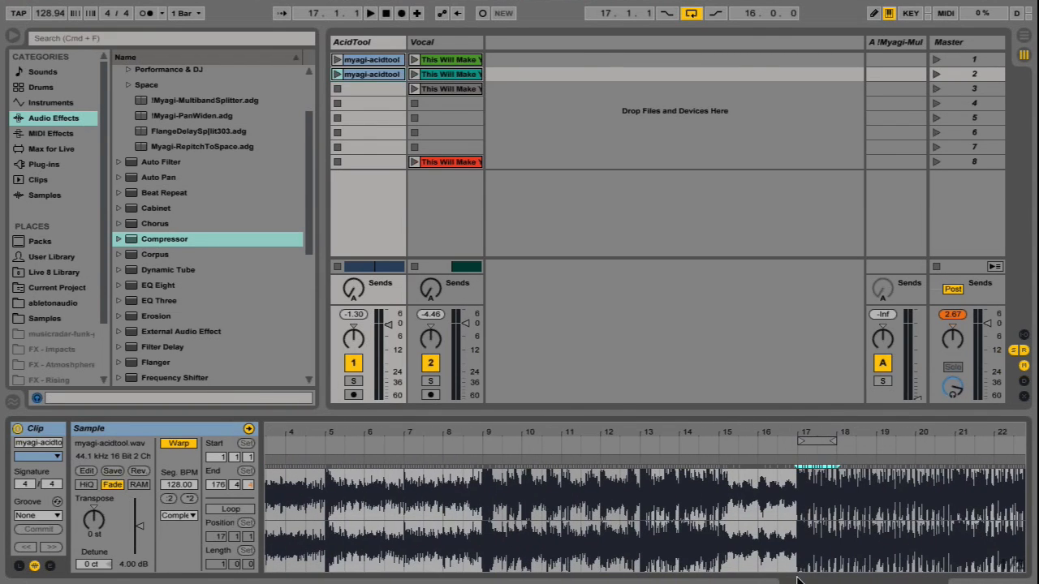
left_click(814, 440)
right_click(814, 490)
left_click(799, 507)
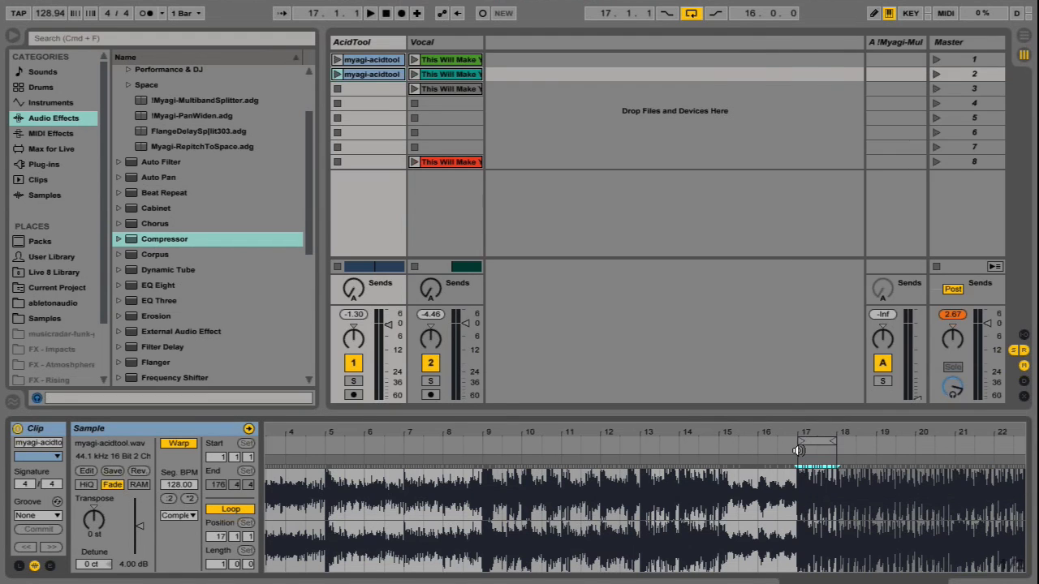
Step: Crop the duplicated AcidTool clip's sample to its one-bar loop and extract the groove from it
right_click(808, 511)
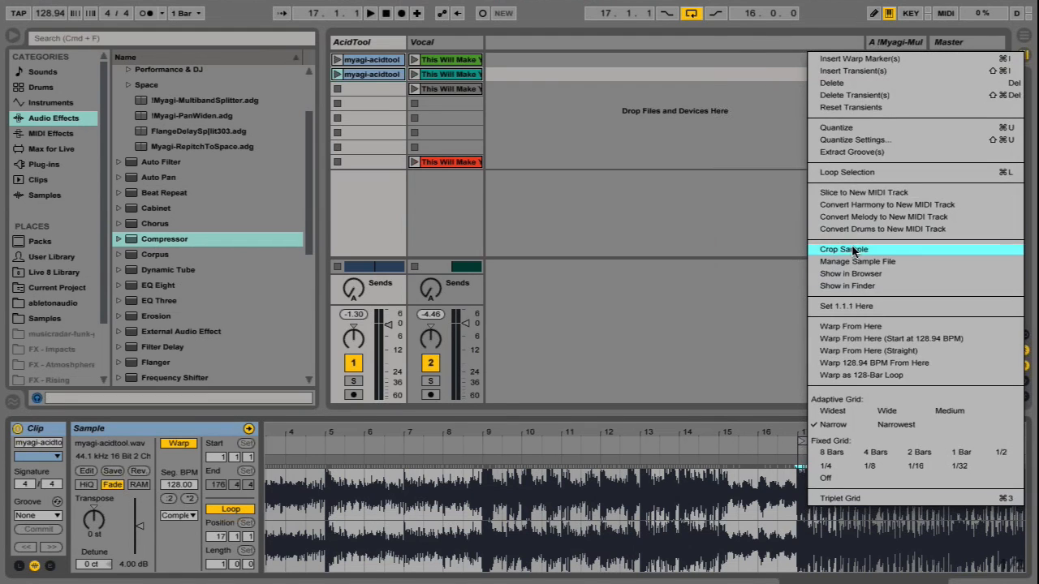
left_click(856, 245)
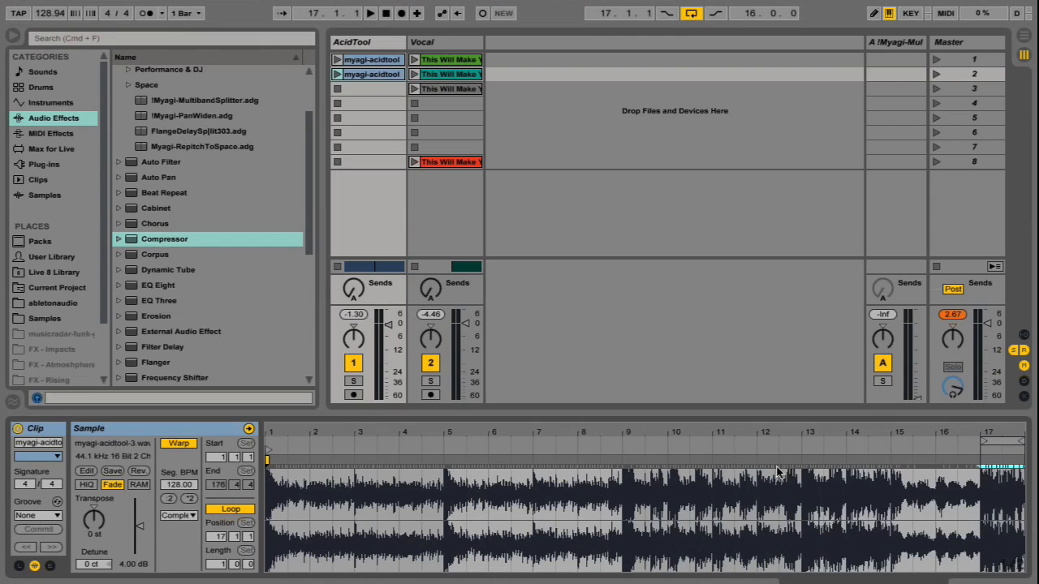
right_click(996, 463)
left_click(832, 227)
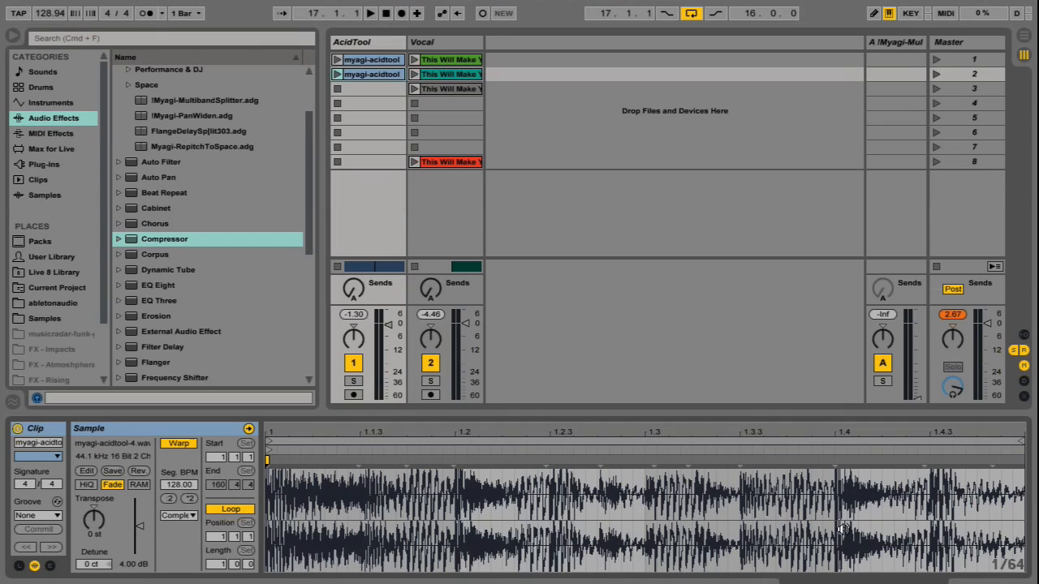
right_click(552, 533)
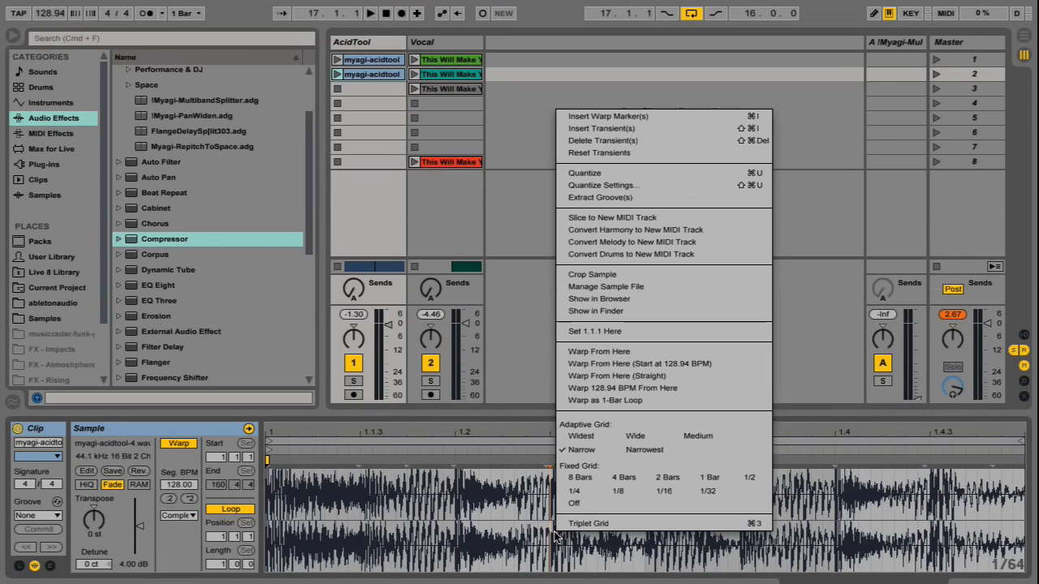
left_click(588, 199)
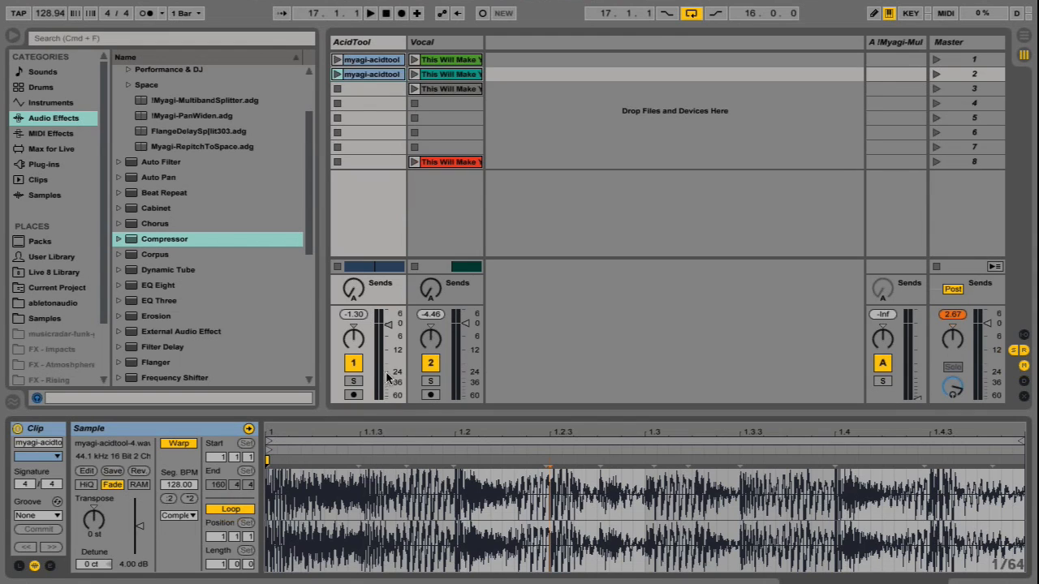
Step: Audition the cropped one-bar AcidTool clip with its track soloed, and turn the solo off again
left_click(353, 381)
left_click(337, 74)
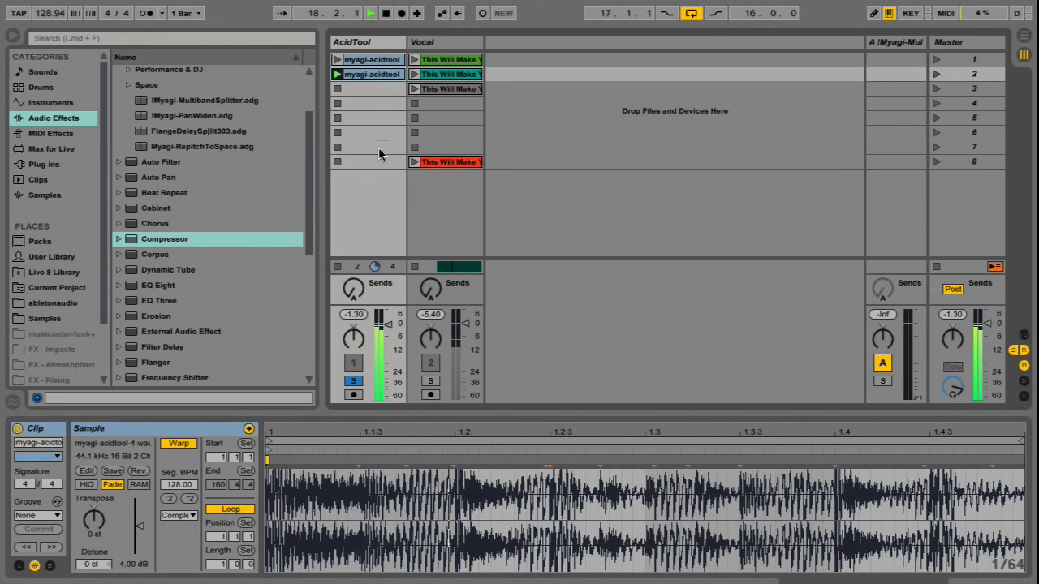
left_click(354, 381)
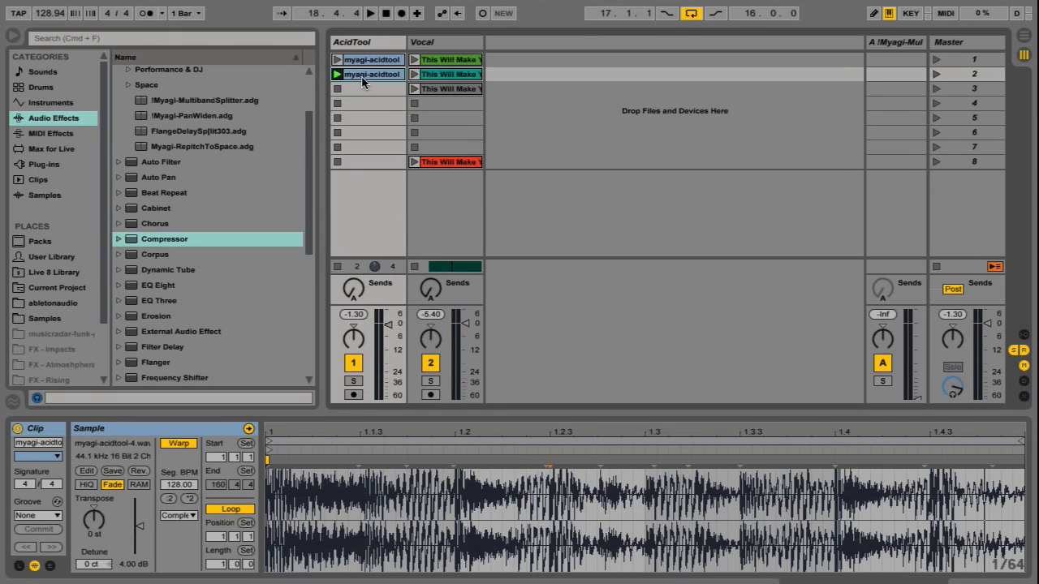
Step: Delete the cropped AcidTool clip from scene 2 and show the Groove Pool
key("Delete")
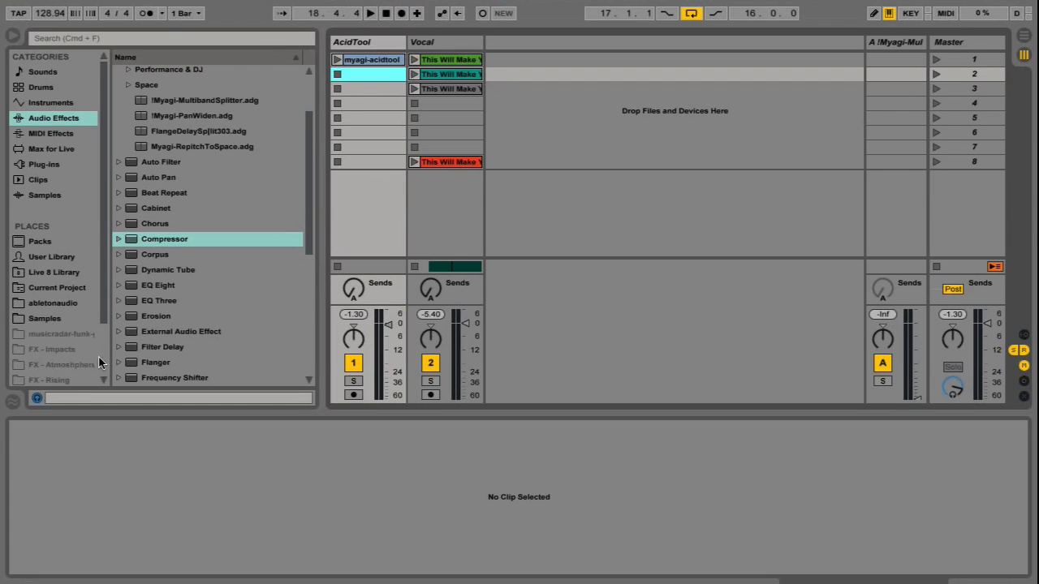
left_click(13, 402)
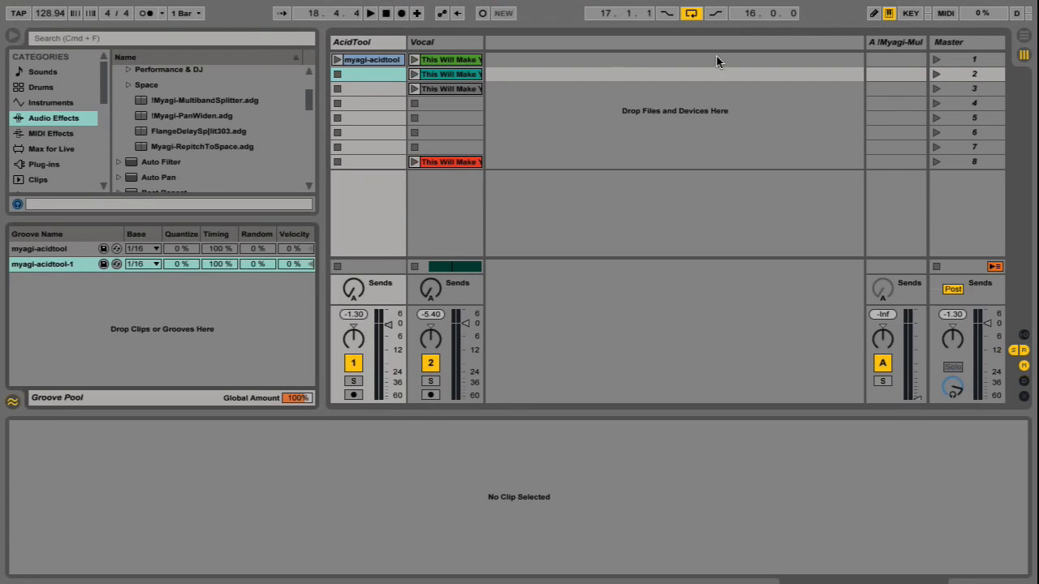
Step: Assign the myagi-acidtool-1 groove to the grey vocal clip in scene 3
left_click(450, 90)
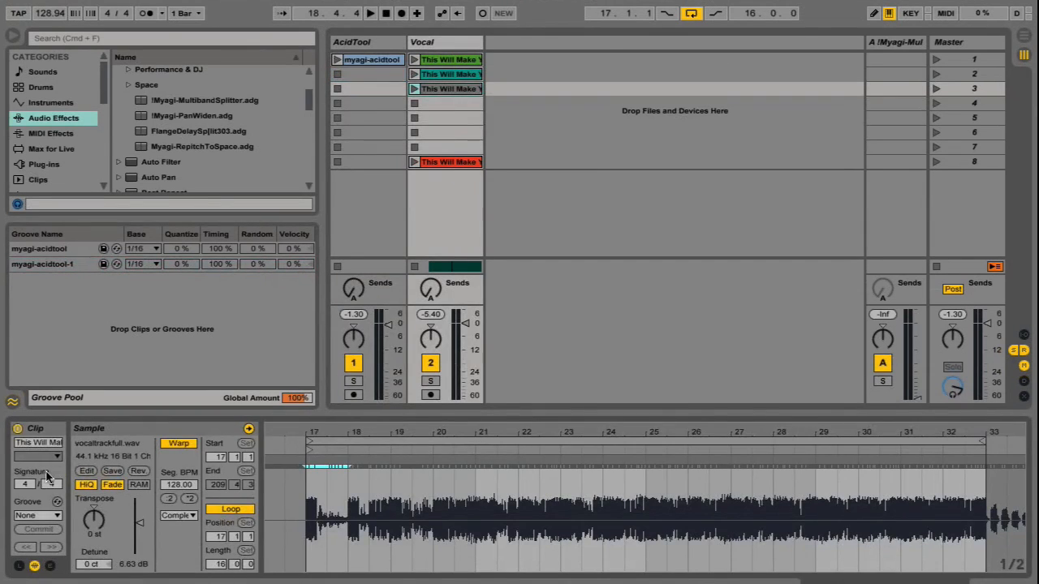
left_click(35, 516)
left_click(78, 553)
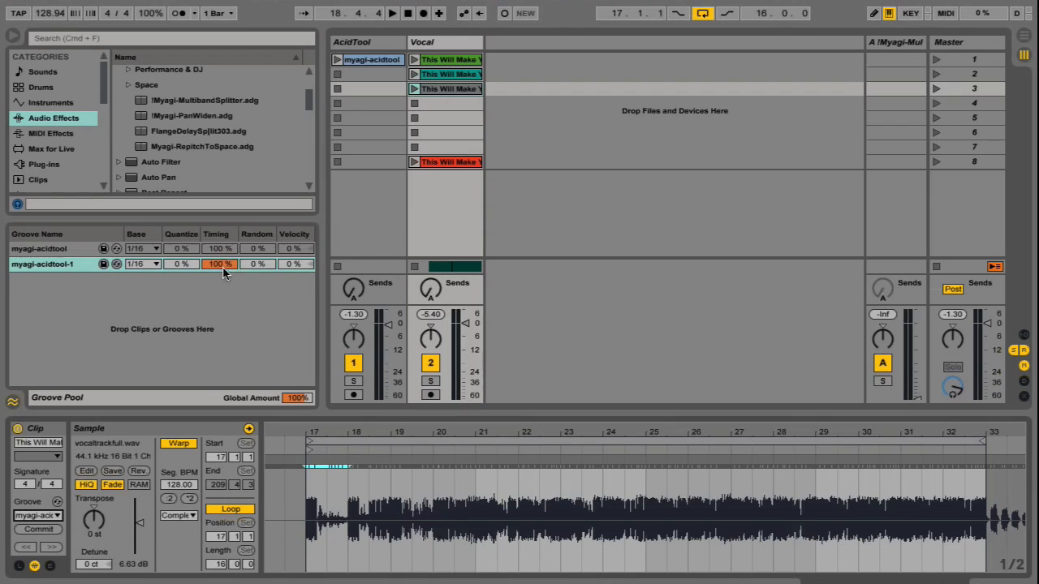
left_click_drag(222, 269, 223, 272)
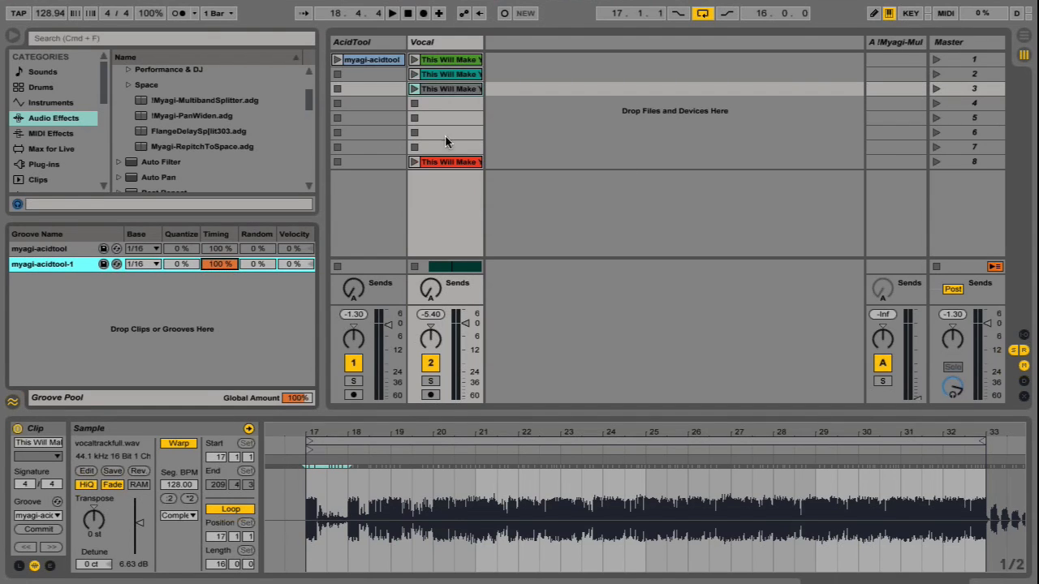
Step: Audition the soloed scene 3 vocal while testing myagi-acidtool-1's Timing at 0% and 100% and its Quantize at 83% and 0%
left_click_drag(219, 265, 217, 346)
left_click(430, 380)
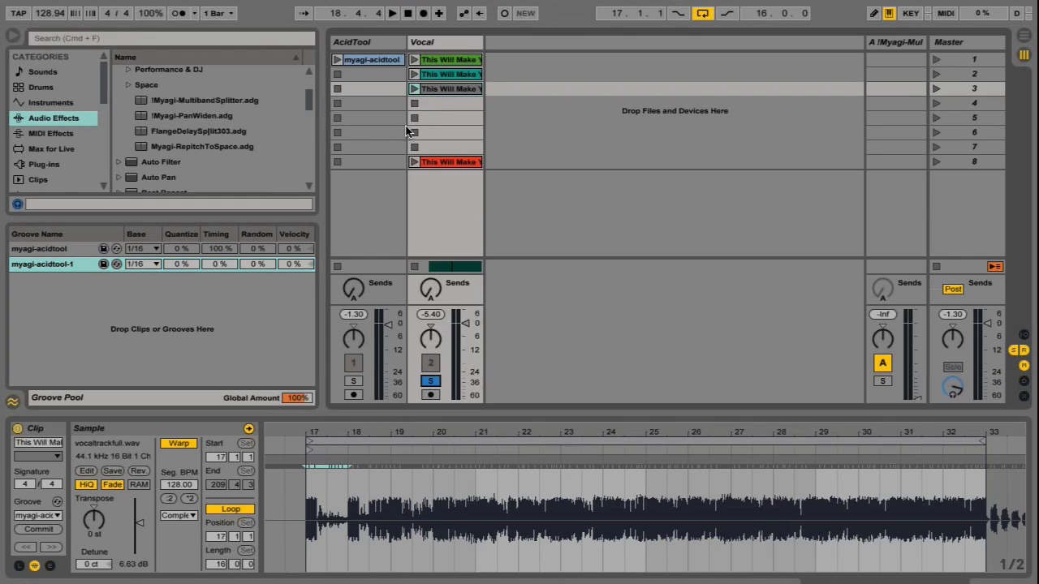
left_click(415, 89)
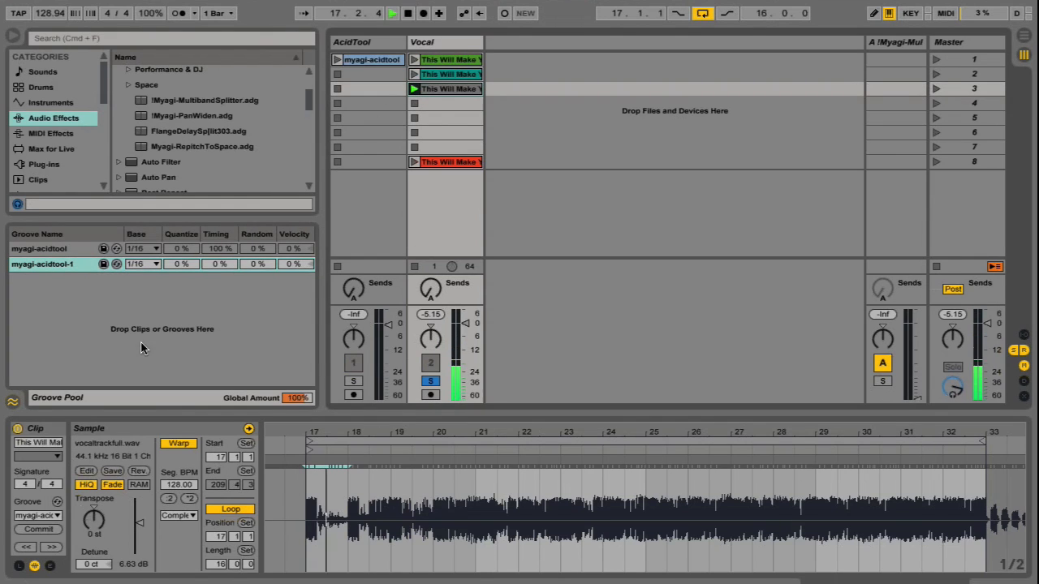
left_click_drag(212, 263, 186, 264)
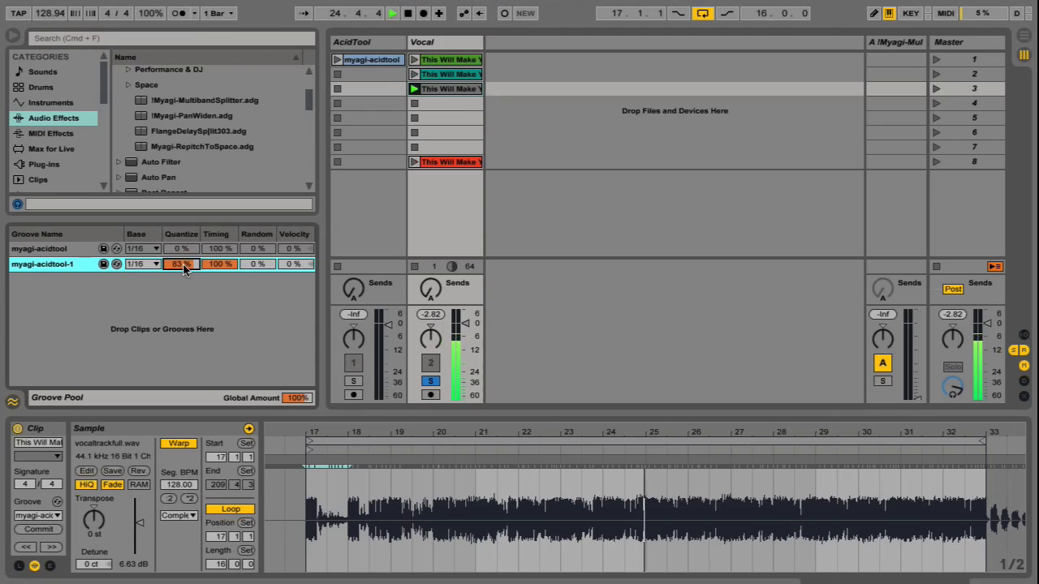
key("Delete")
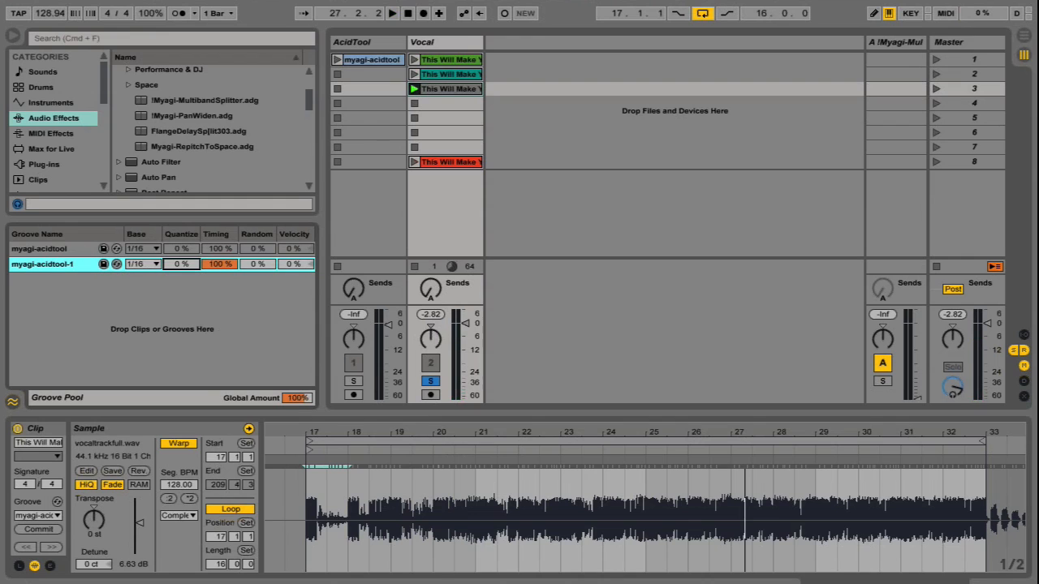
Step: Commit the assigned groove to the scene 3 vocal clip as warp markers and turn off the Vocal track's solo
left_click_drag(446, 458, 445, 507)
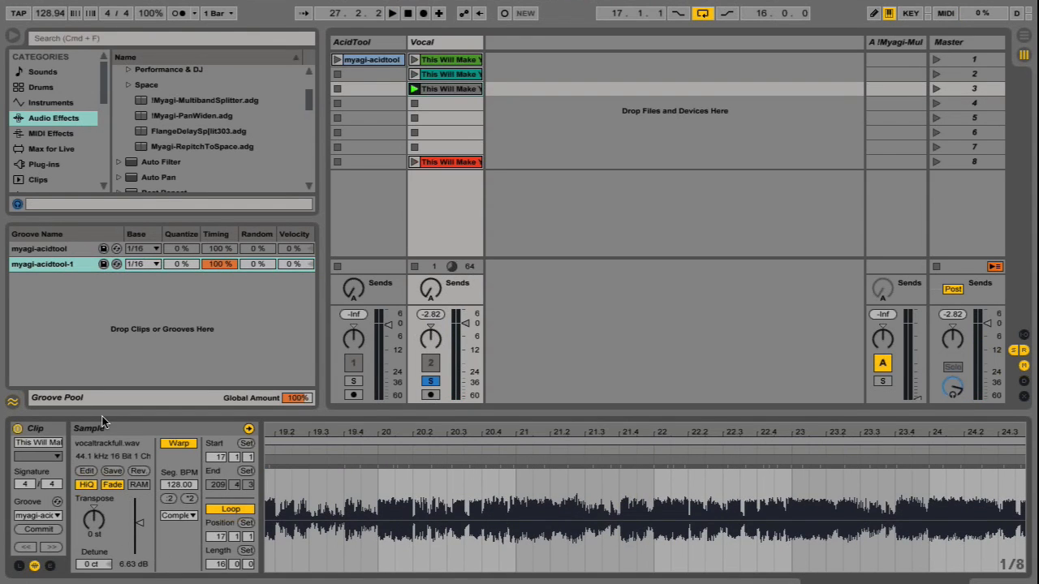
left_click(38, 530)
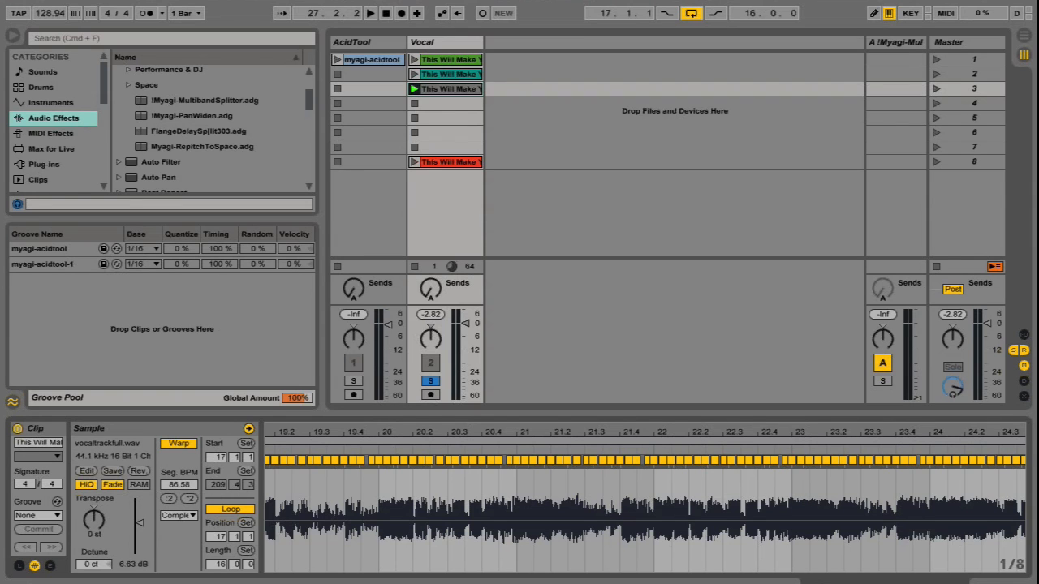
left_click_drag(792, 433, 792, 347)
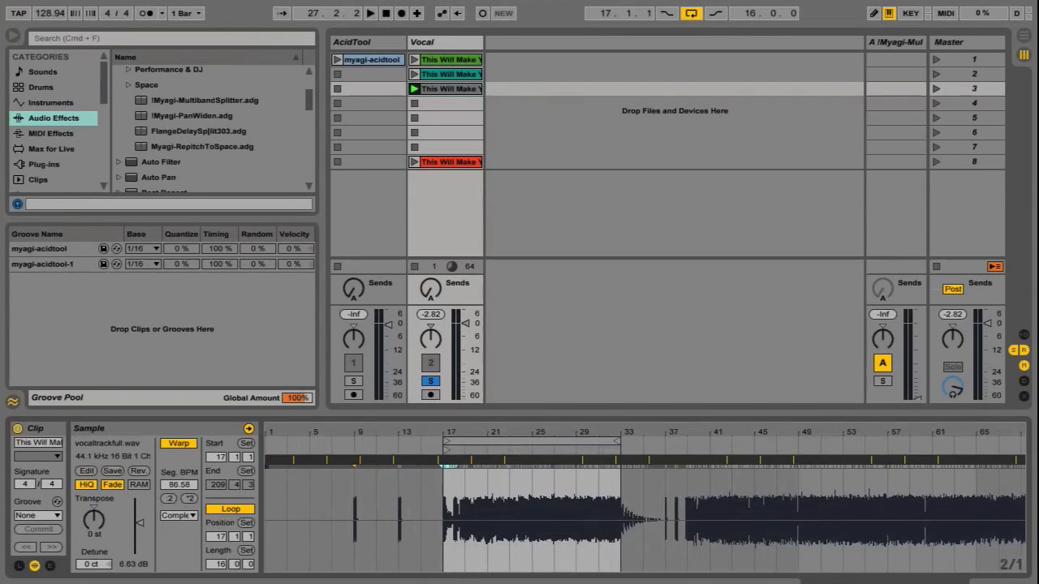
left_click_drag(569, 433, 569, 464)
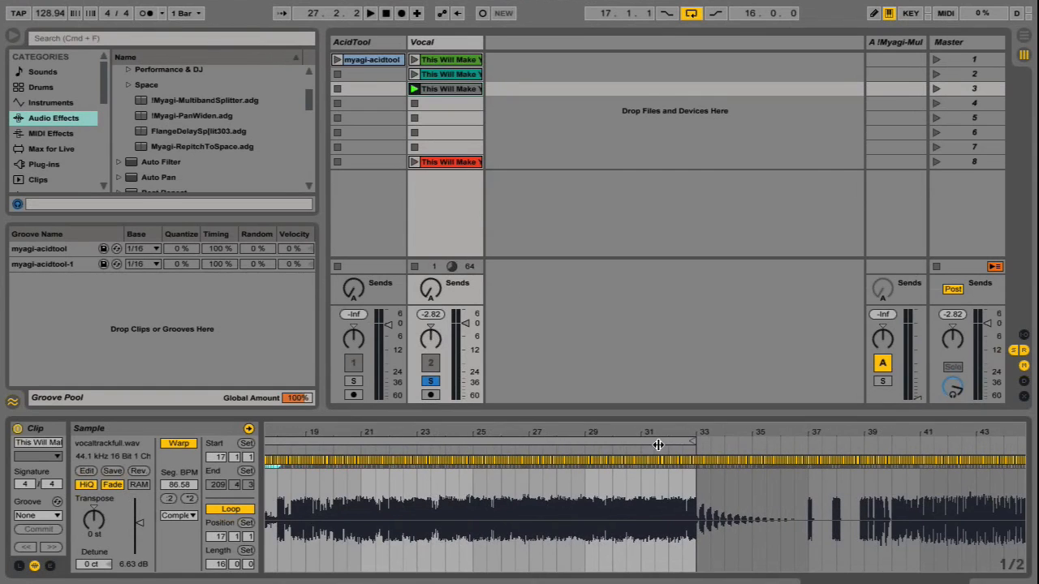
left_click(376, 61)
left_click(436, 381)
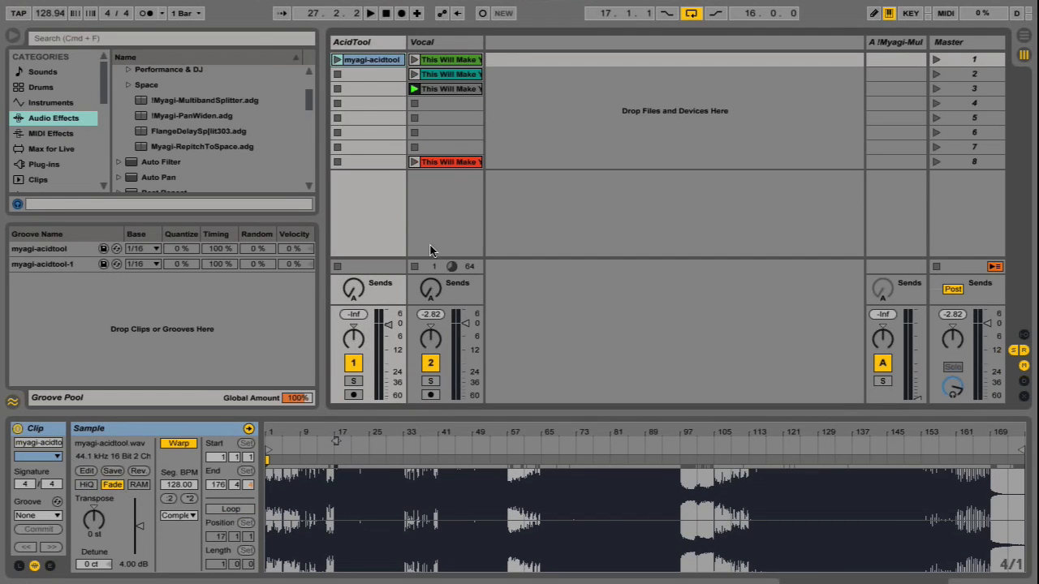
Step: Replace the Arrangement's vocal clip at bar 17 with a copy of the committed scene 3 vocal clip
key("Tab")
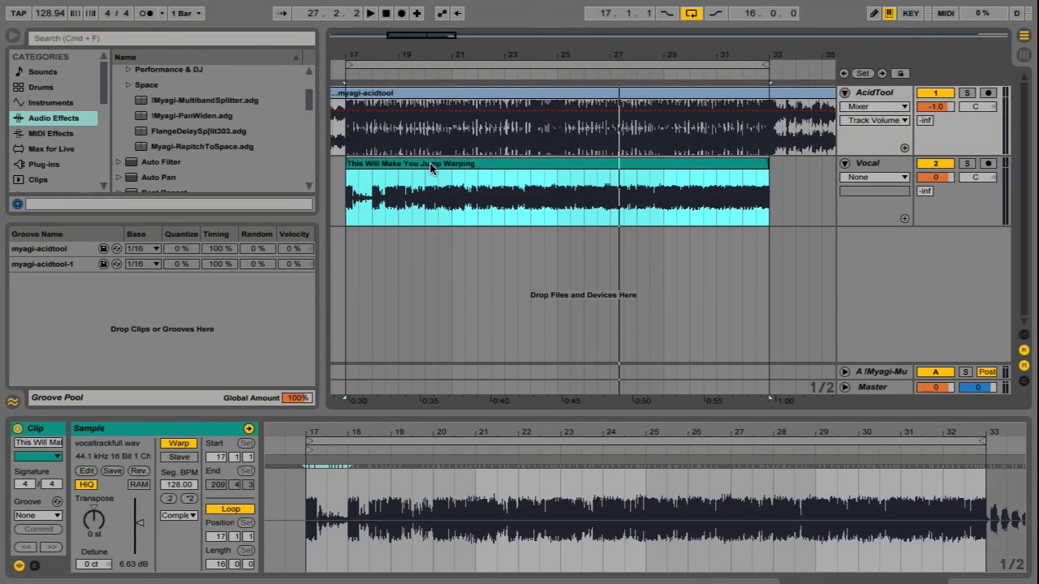
left_click(435, 182)
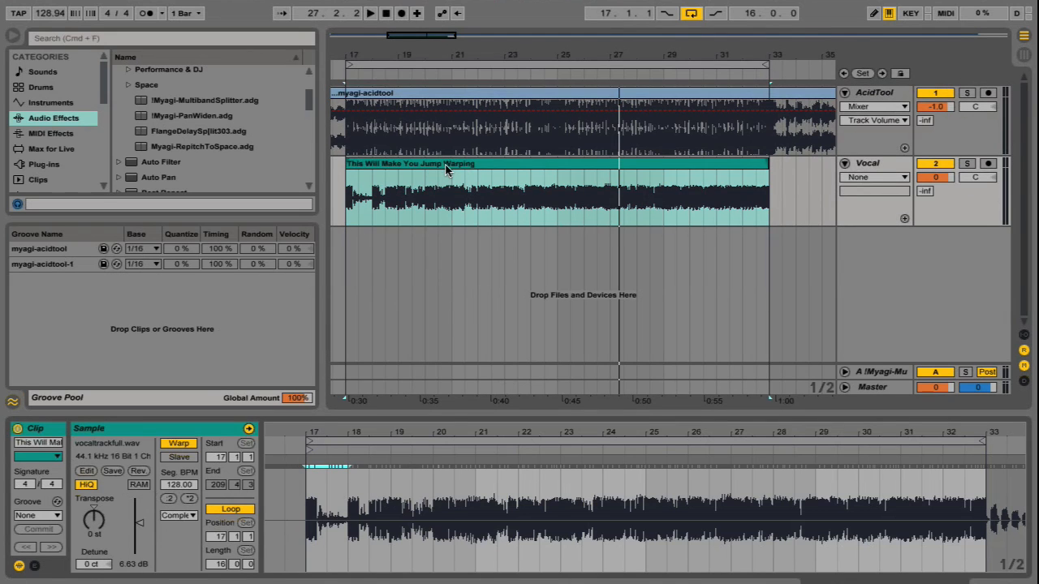
left_click(445, 177)
key("Tab")
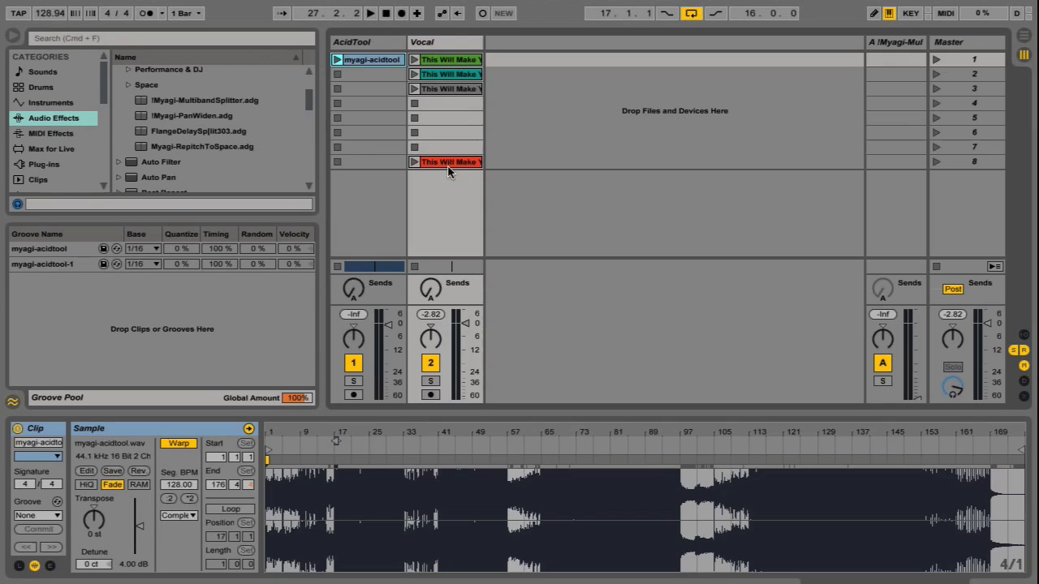
left_click(452, 88)
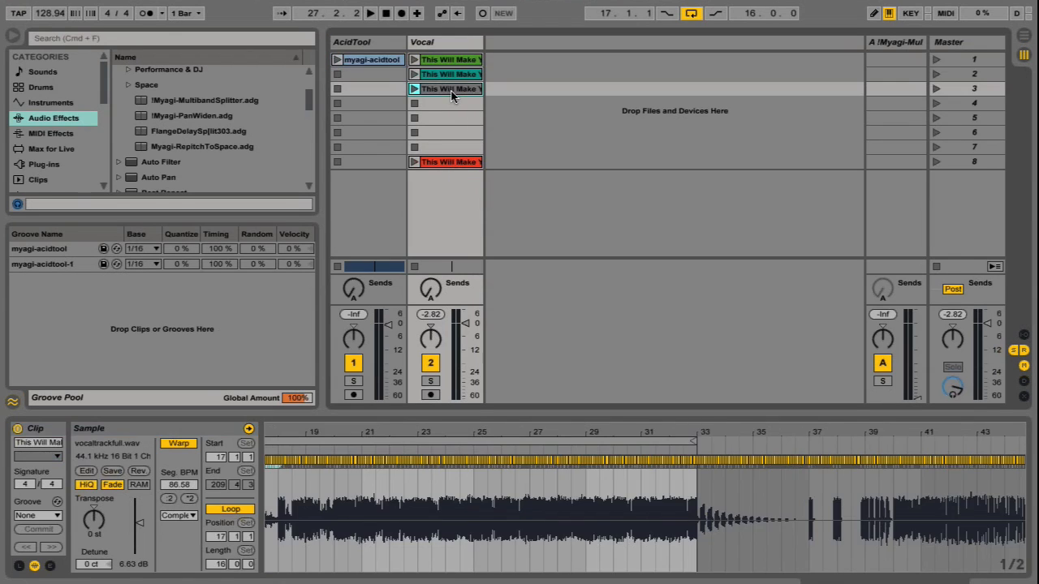
key("Tab")
left_click(347, 182)
key("super+v")
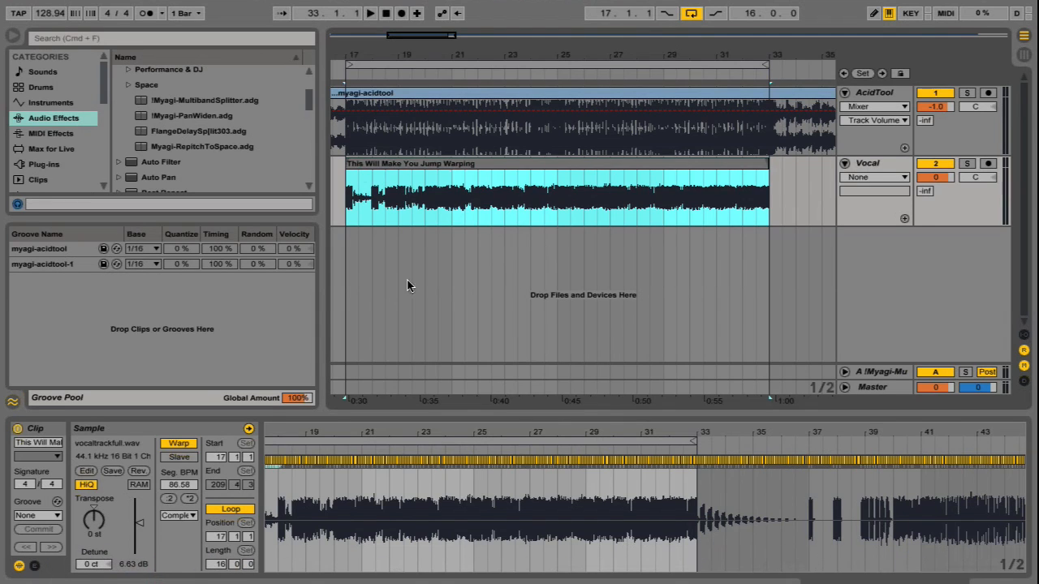
Step: Consolidate the Arrangement time from bar 17 to 33 into a new scene and return to Session View
right_click(421, 167)
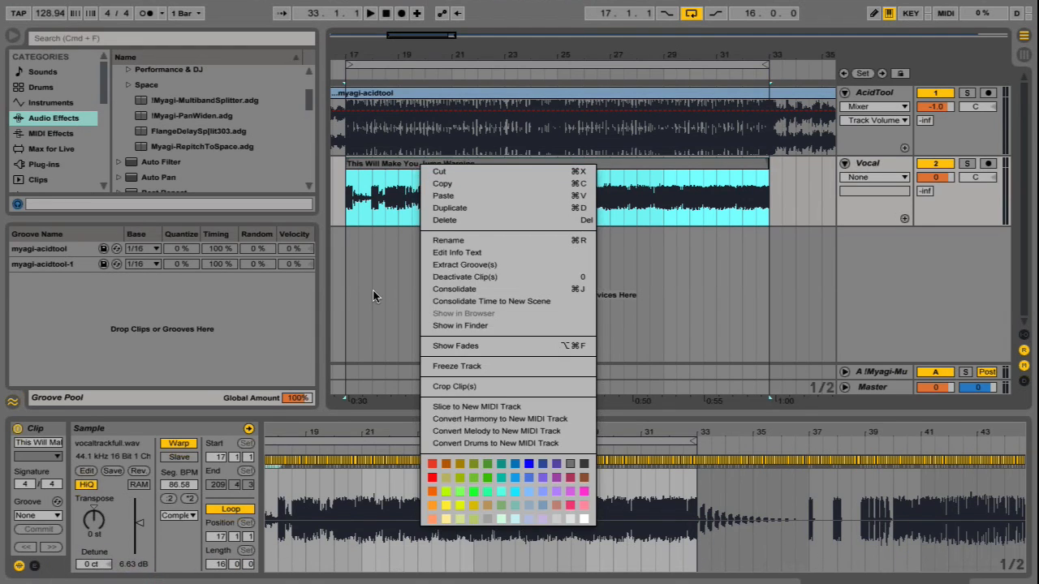
left_click(439, 290)
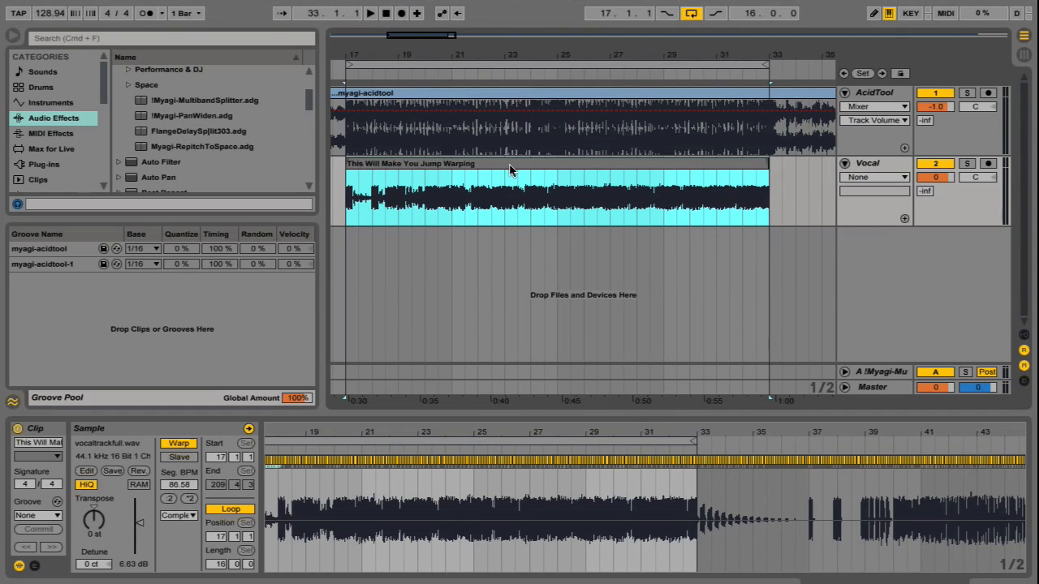
key("Tab")
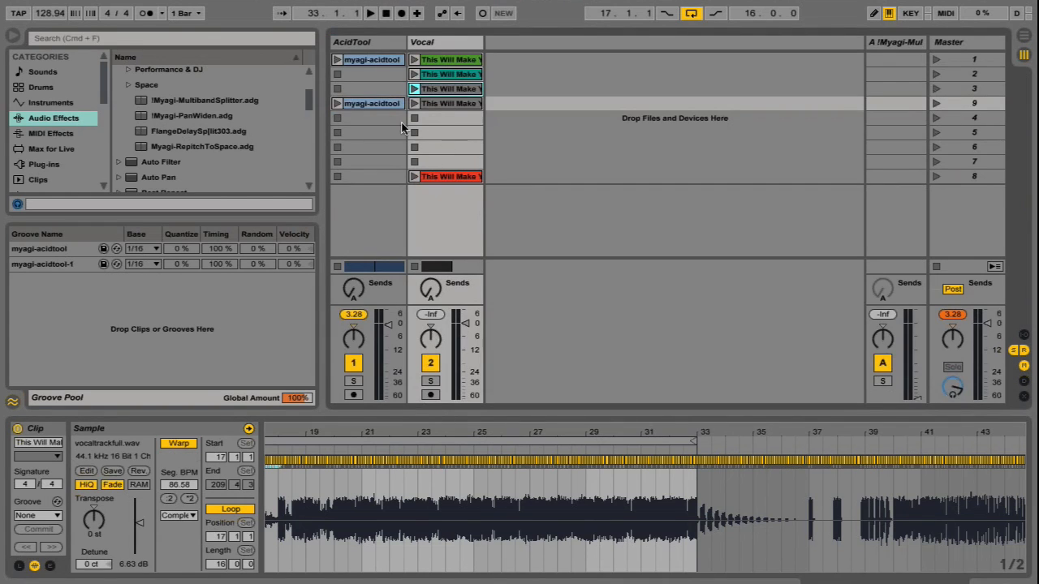
Step: Inspect the two consolidated clips in scene 9 and delete the AcidTool one
left_click(436, 104)
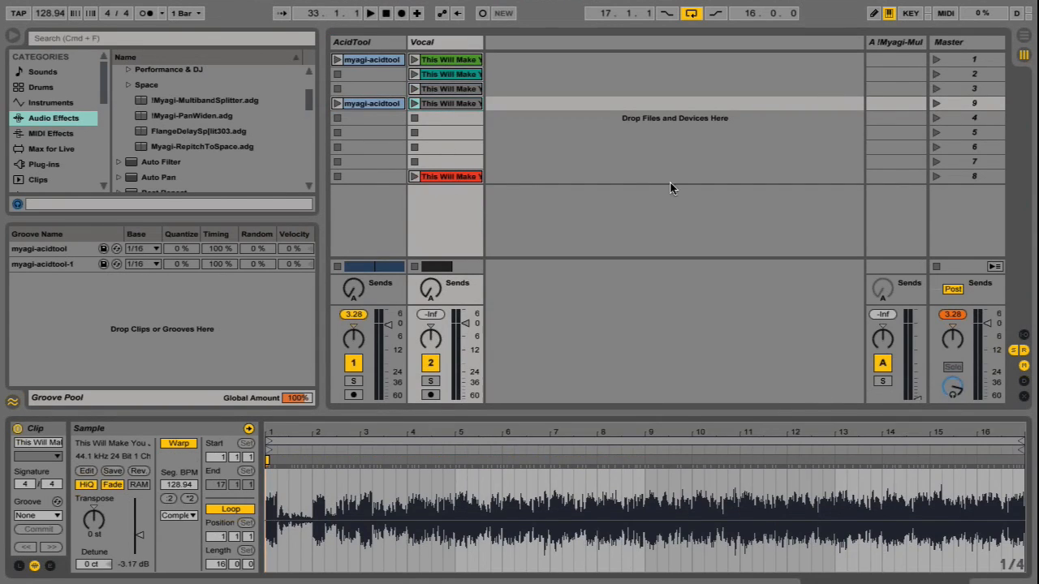
key("Left")
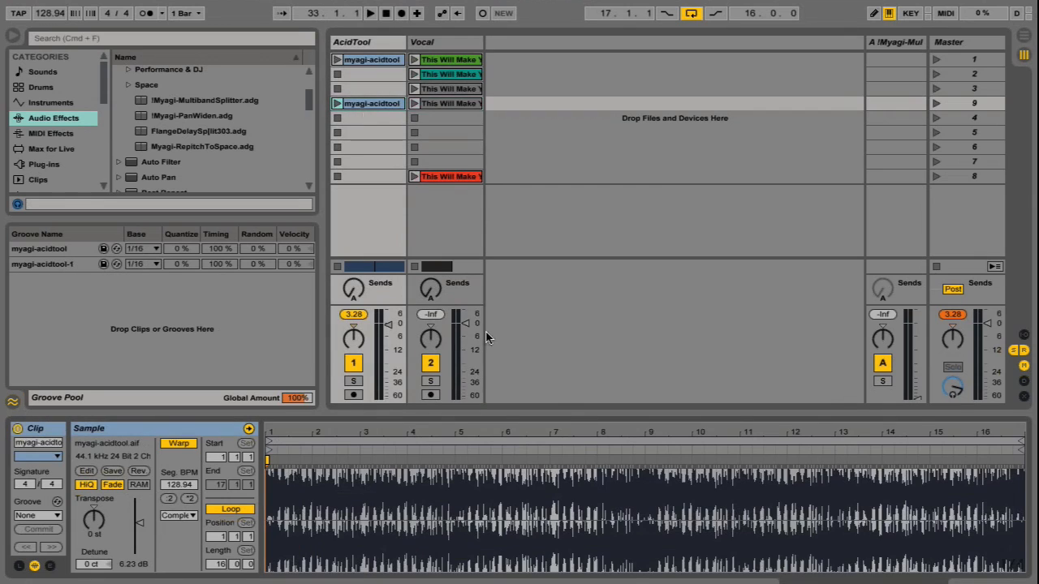
left_click(450, 106)
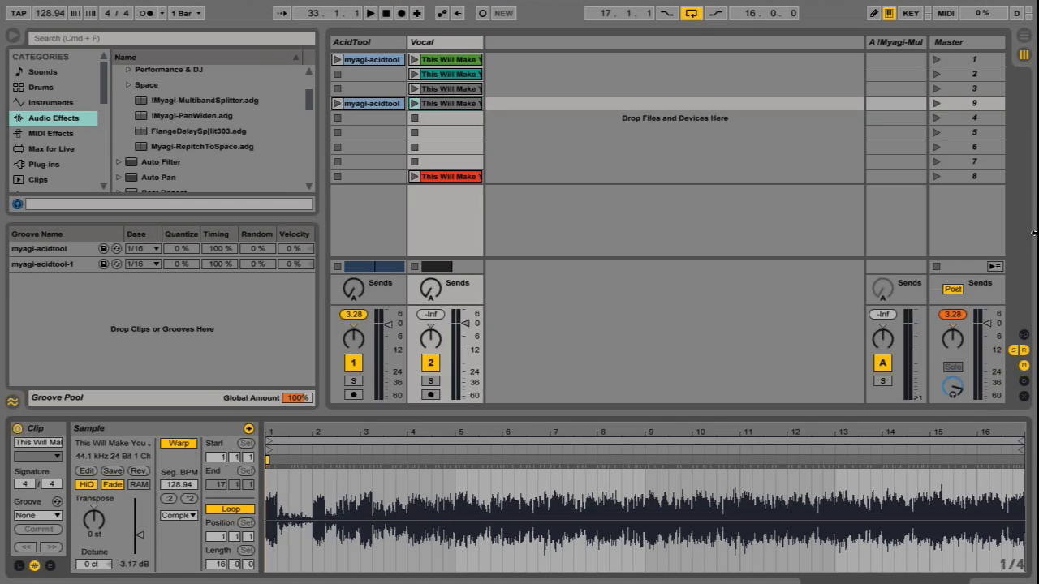
left_click(366, 108)
key("Delete")
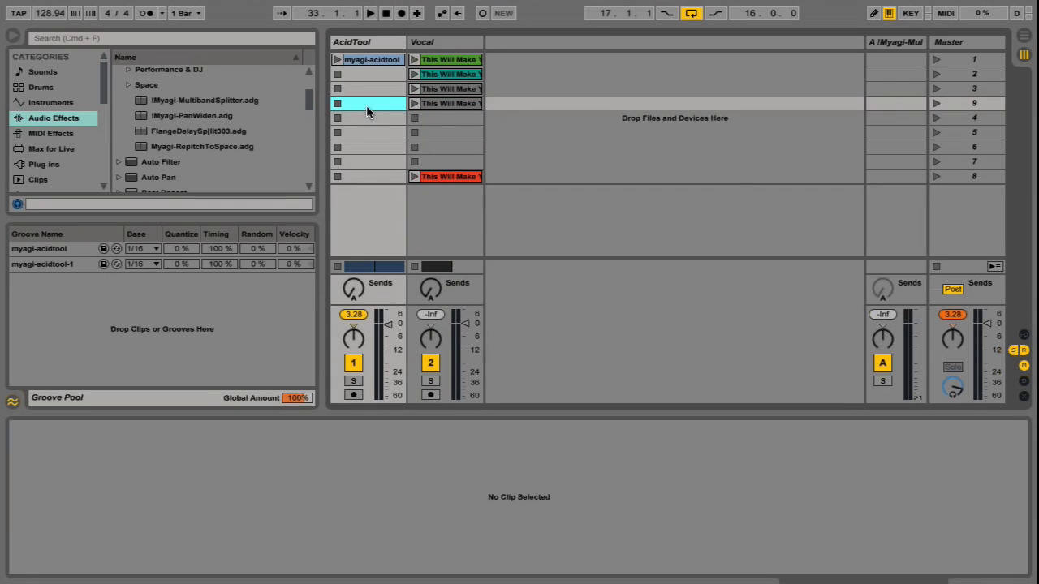
Step: Change the color of the consolidated vocal clip in scene 9 to blue
left_click(446, 111)
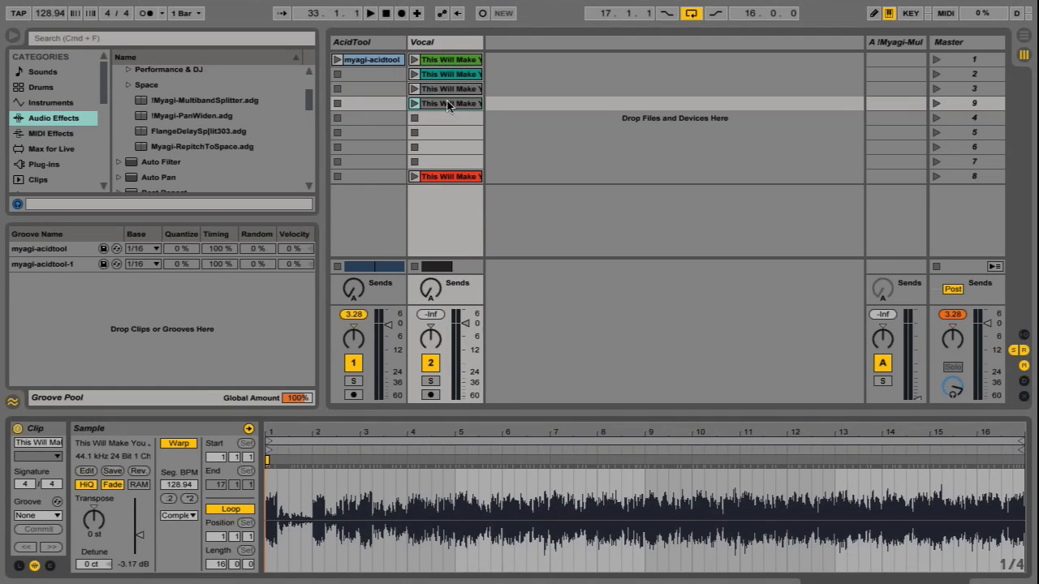
left_click(449, 90)
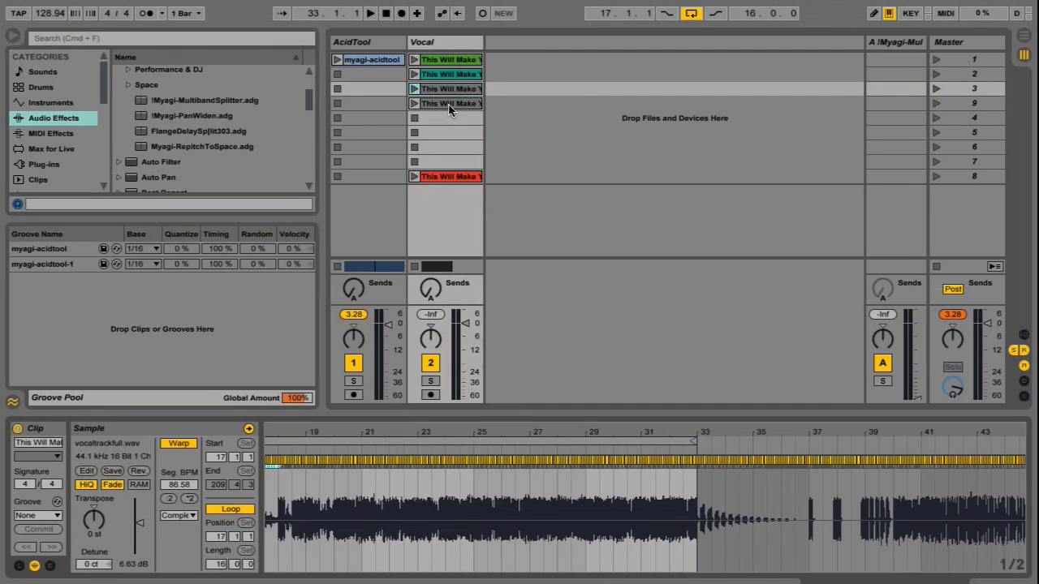
left_click(449, 107)
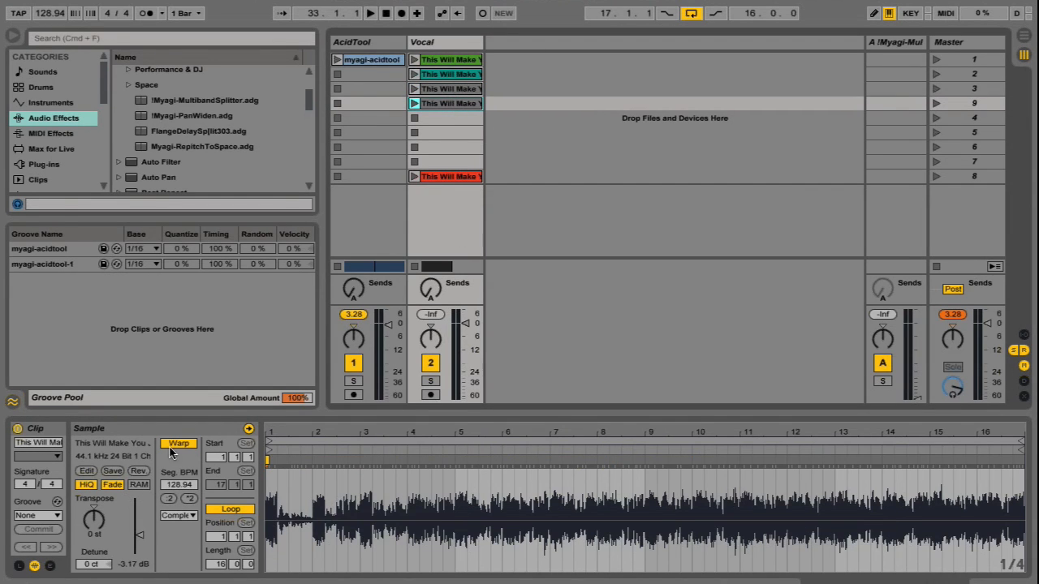
left_click(36, 456)
left_click(34, 179)
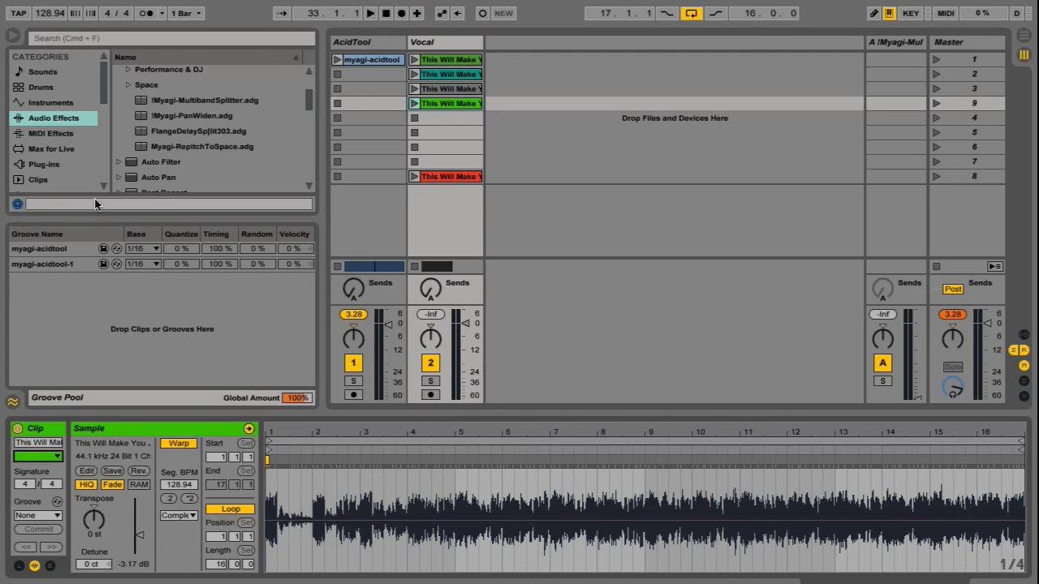
left_click(32, 457)
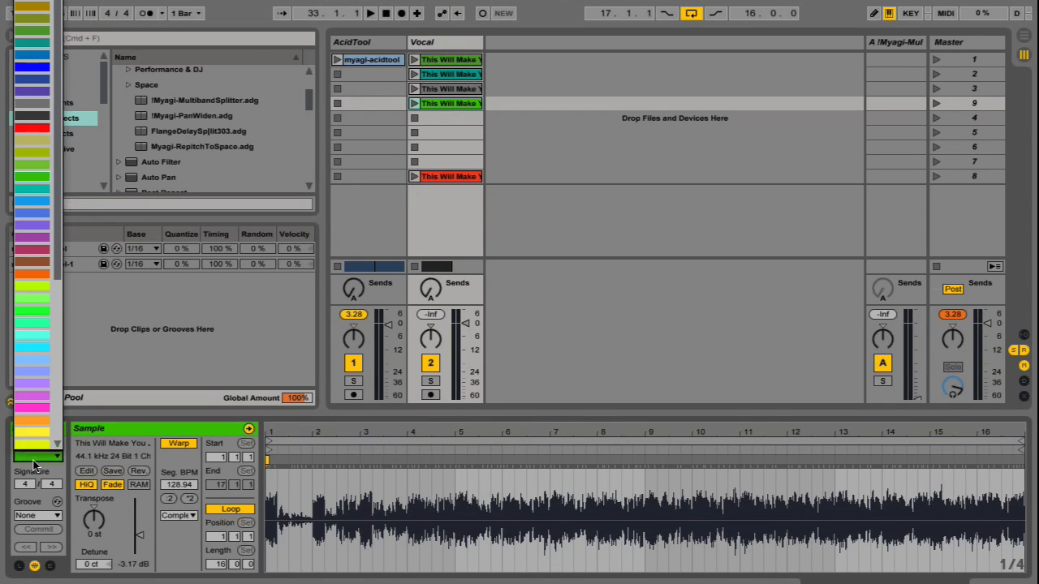
left_click(40, 44)
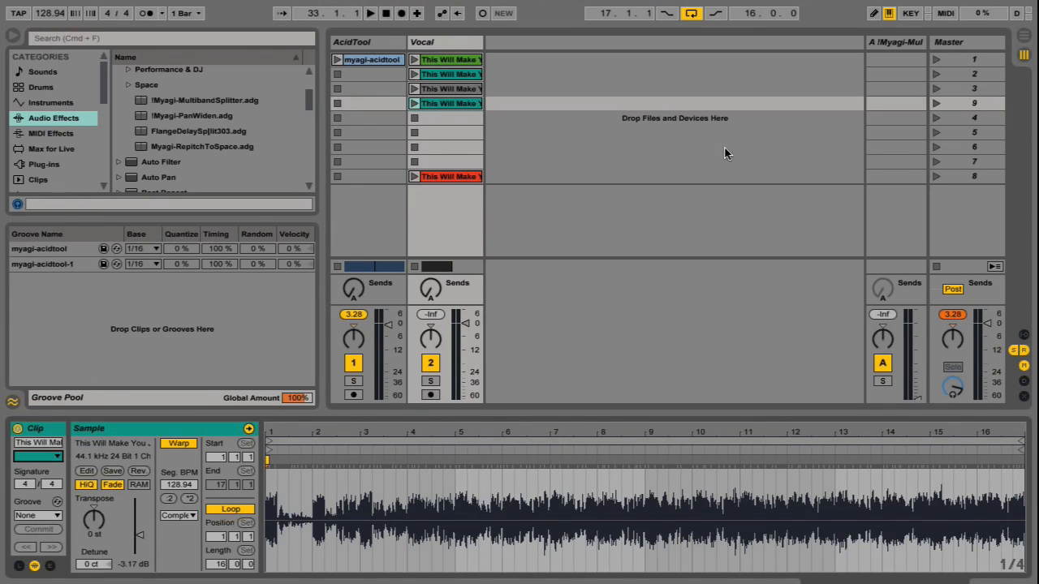
left_click(37, 457)
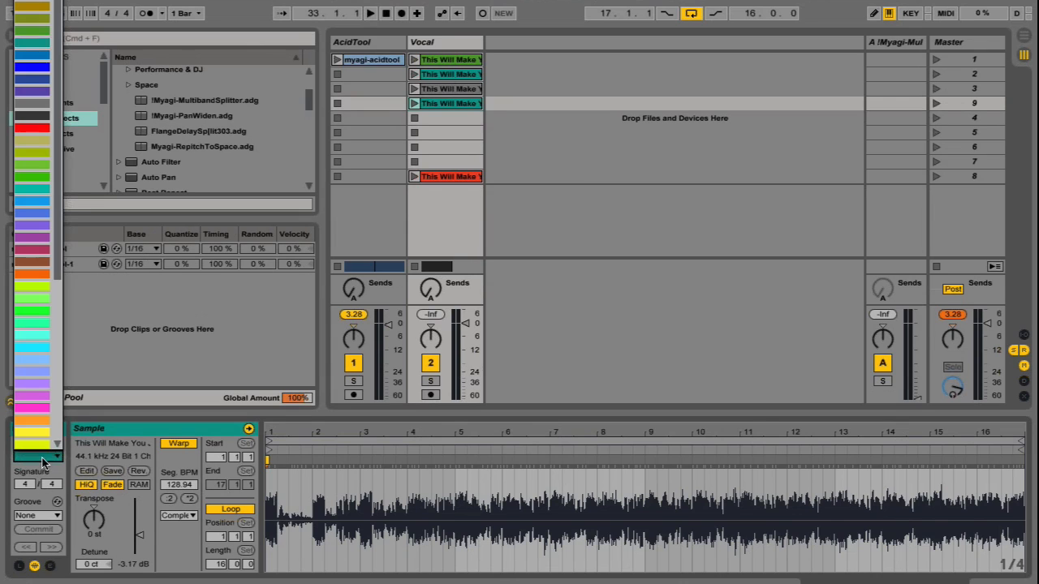
left_click(37, 57)
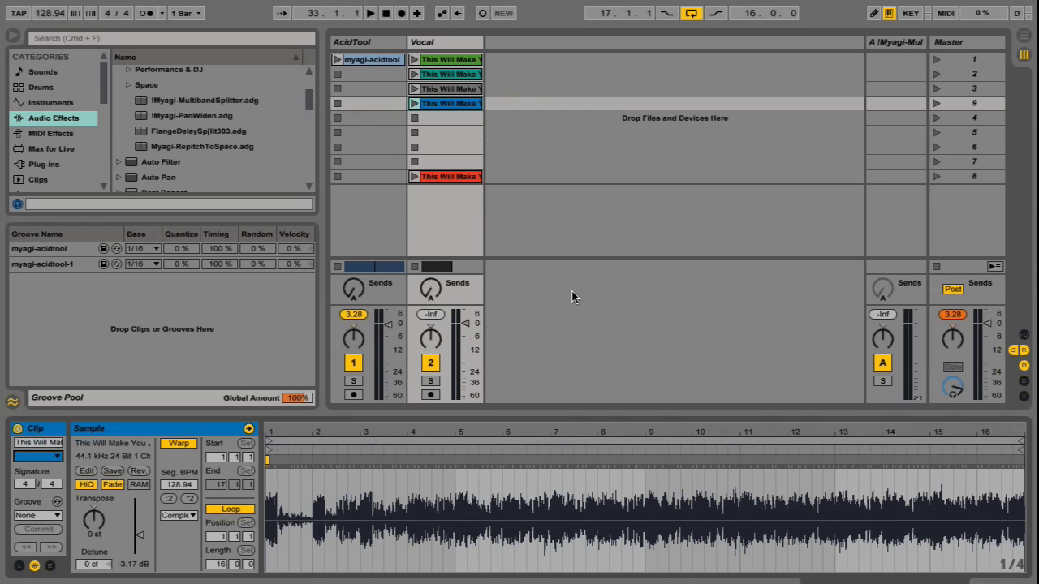
Step: Compare the scene 3 vocal clip's warp markers with the consolidated blue vocal clip, and view the AcidTool clip
left_click(460, 90)
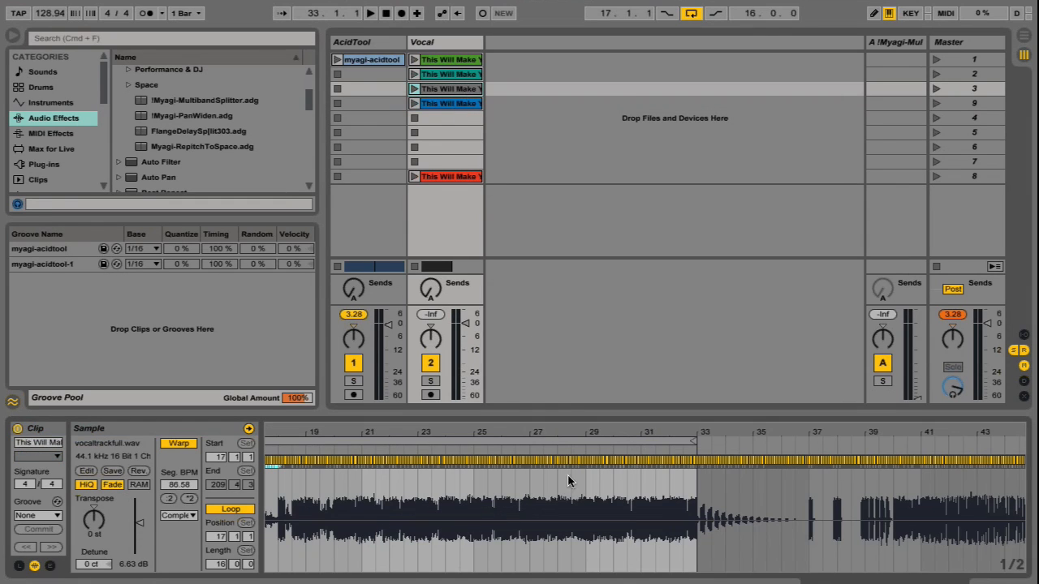
left_click(445, 103)
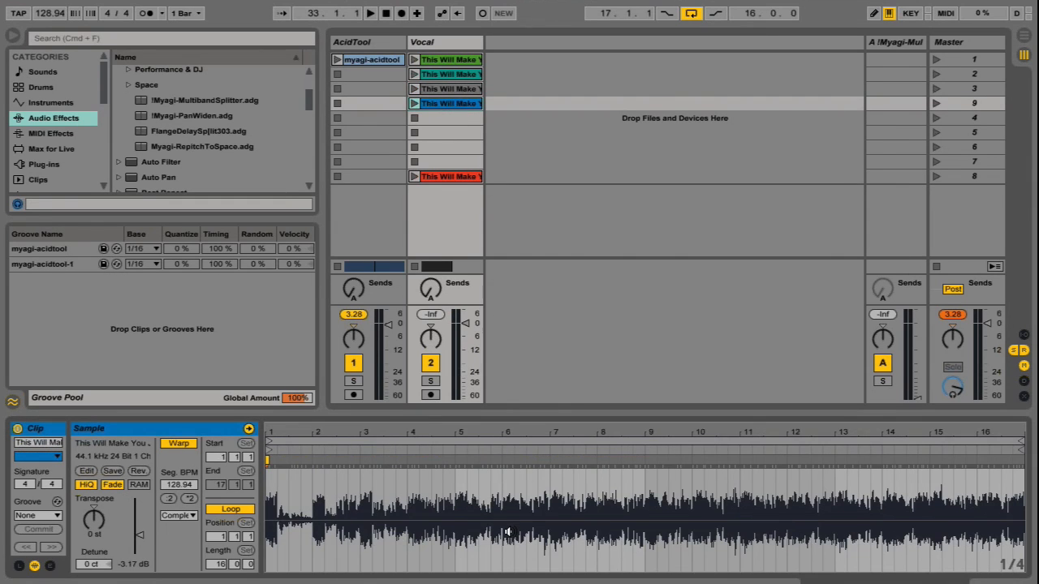
mouse_move(804, 573)
left_click(379, 62)
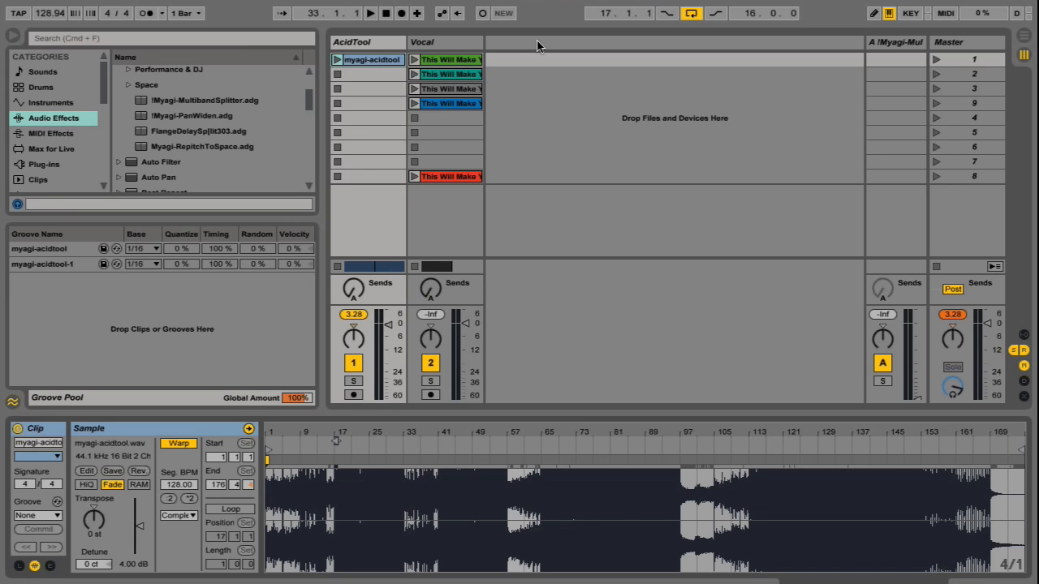
Step: Hide the Groove Pool and add an EQ Eight to the Vocal track
left_click(475, 45)
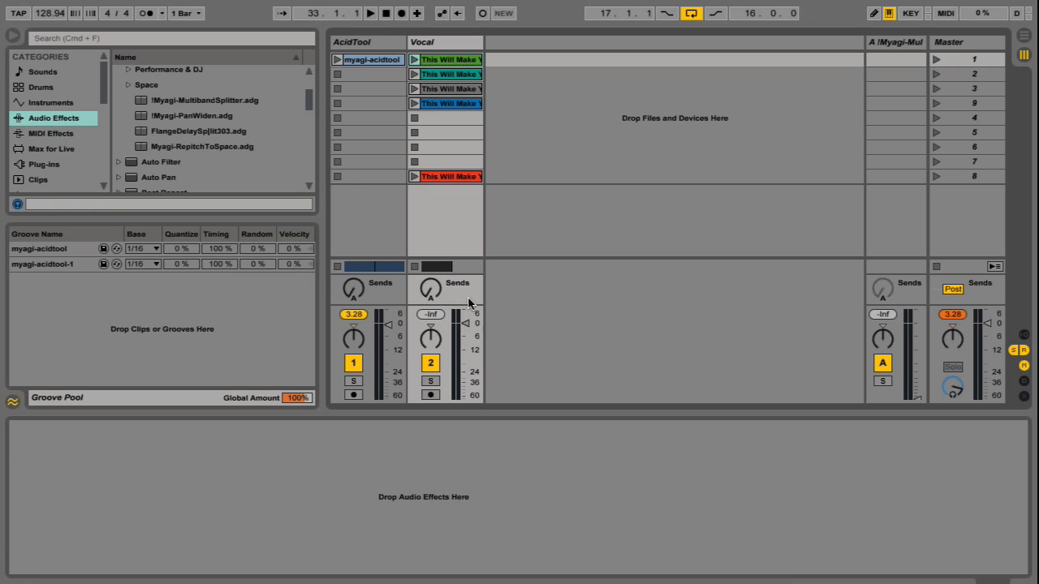
left_click(16, 402)
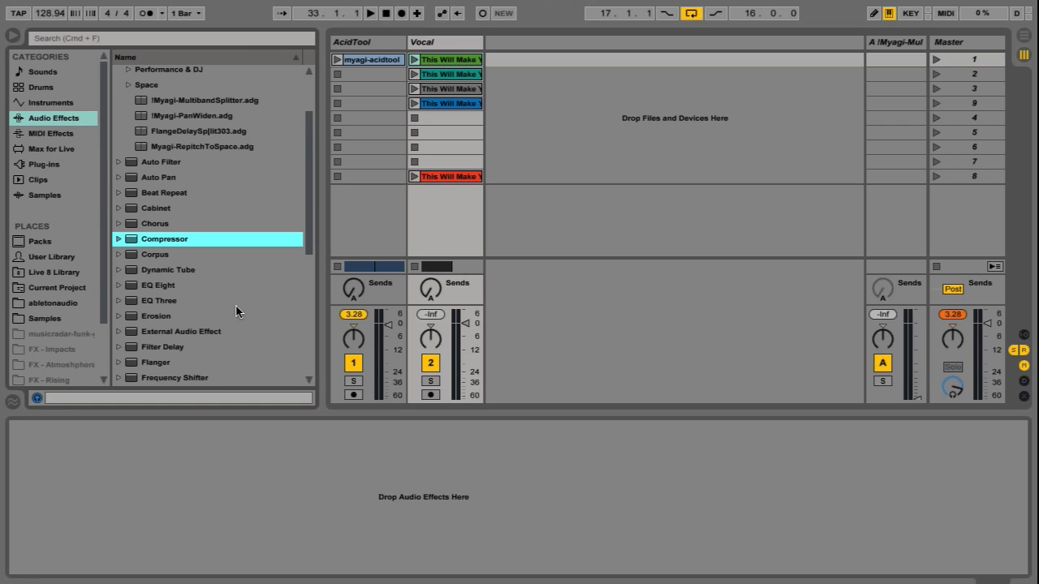
left_click(596, 338)
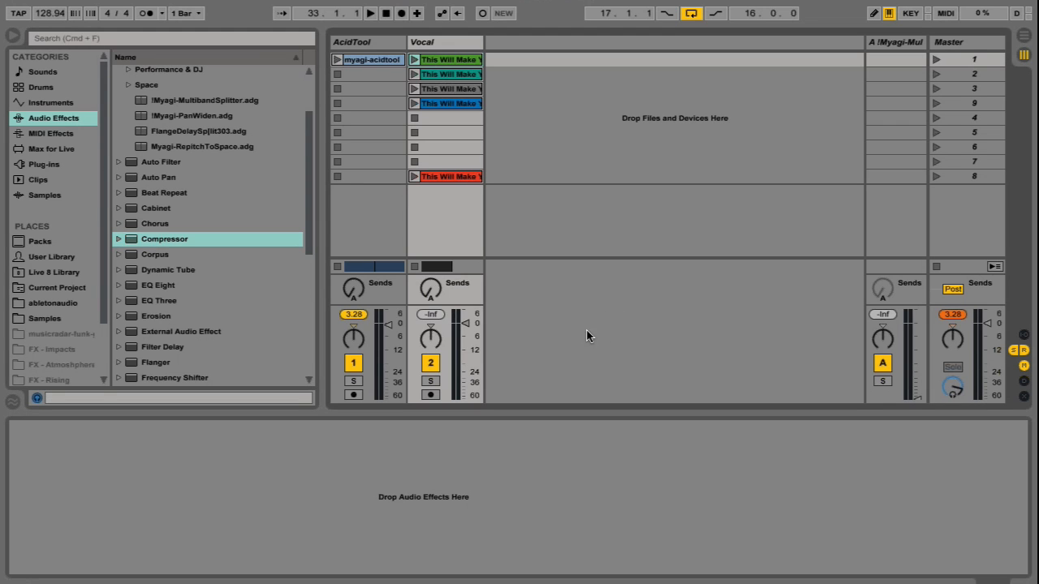
left_click_drag(173, 285, 329, 491)
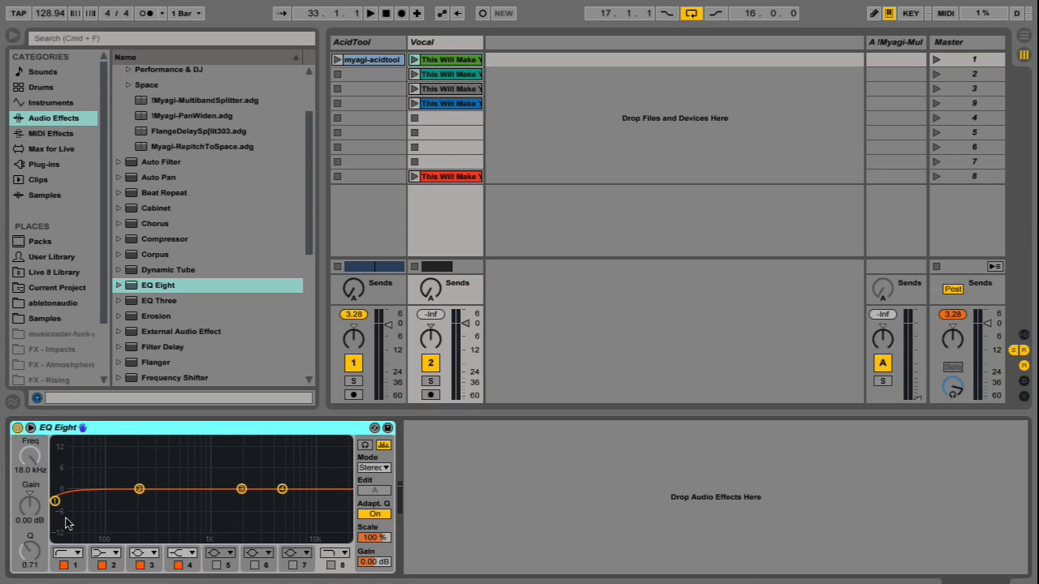
Step: Make EQ Eight's band 1 a steep low cut at about 59.3 Hz
left_click(67, 553)
left_click(69, 462)
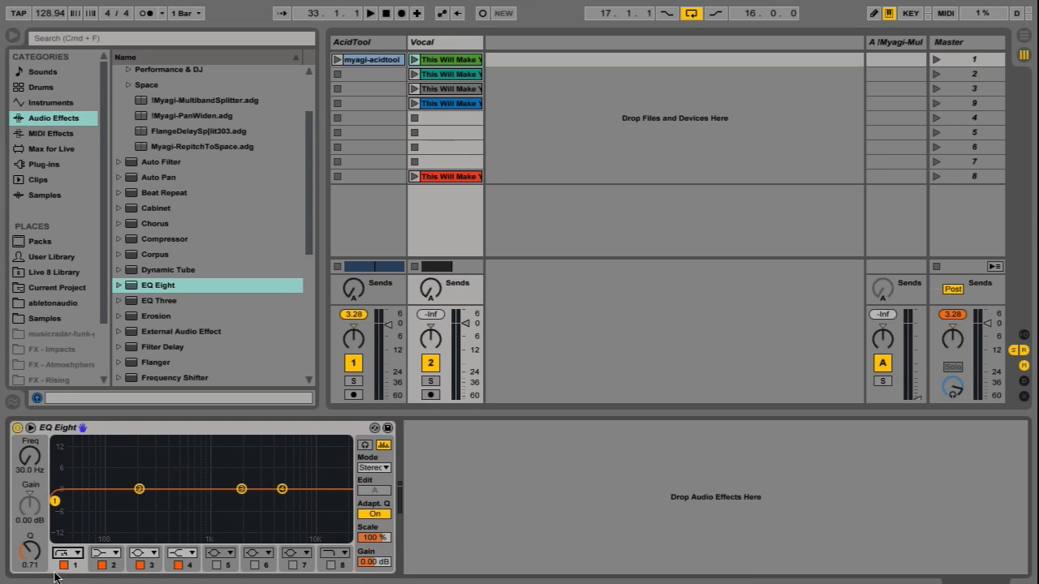
mouse_move(26, 459)
left_mouse_down()
mouse_move(25, 438)
mouse_move(25, 453)
left_mouse_up()
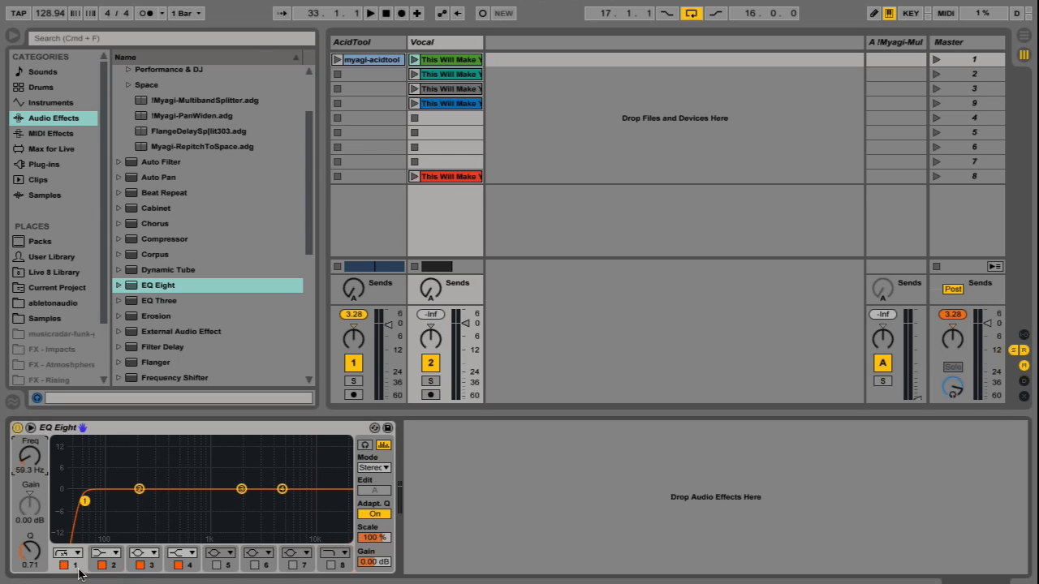
Step: Move EQ Eight's band 4 high shelf to about 16.1 kHz at -3.60 dB, and raise band 1's low cut to about 69.3 Hz
left_click(173, 566)
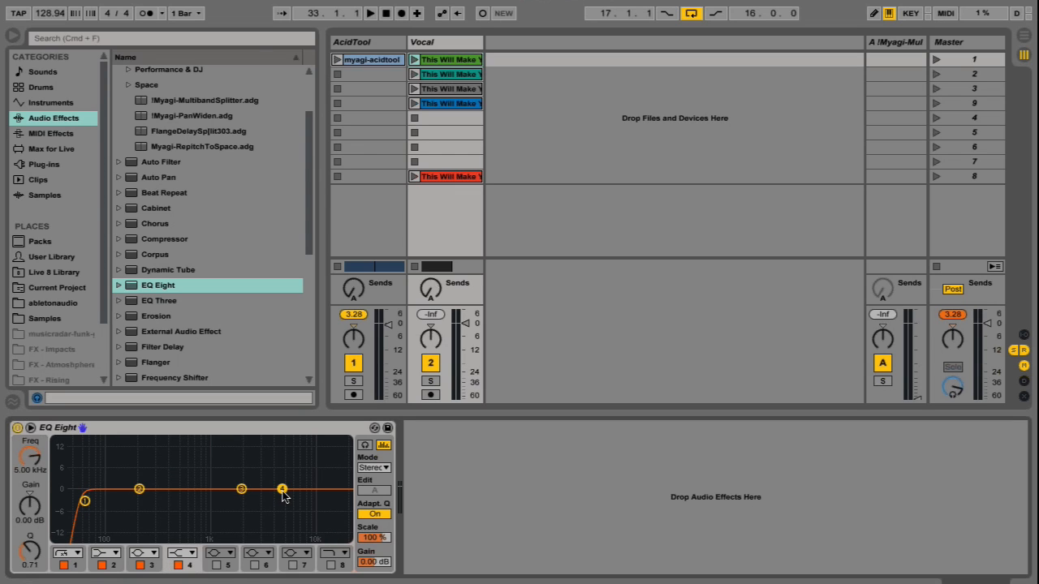
left_click_drag(283, 490, 334, 501)
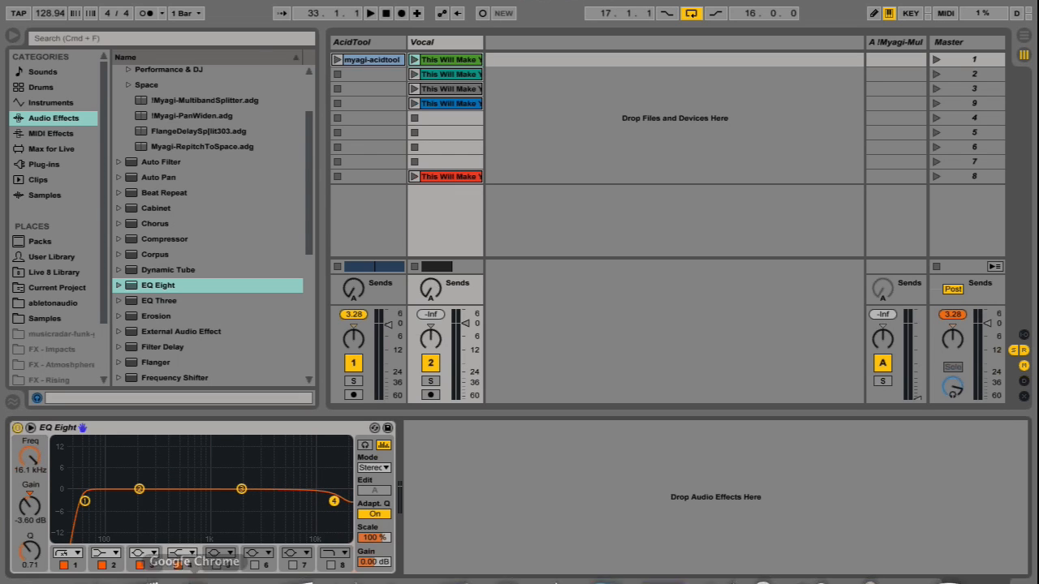
left_click(74, 566)
left_click_drag(31, 459, 29, 457)
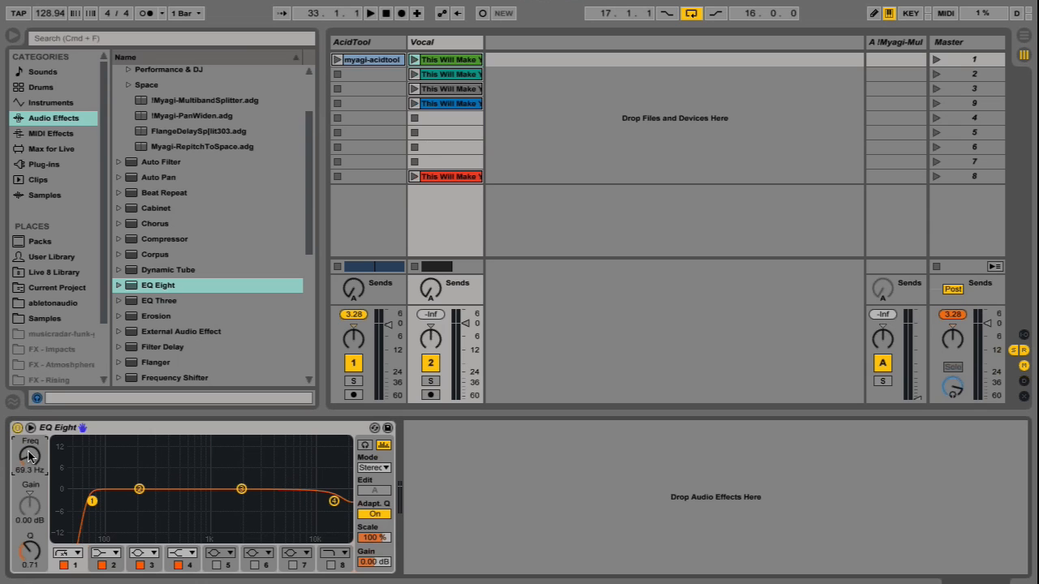
Step: Enable Oversampling on the Vocal track's EQ Eight and check that the option is active
right_click(104, 428)
left_click(116, 419)
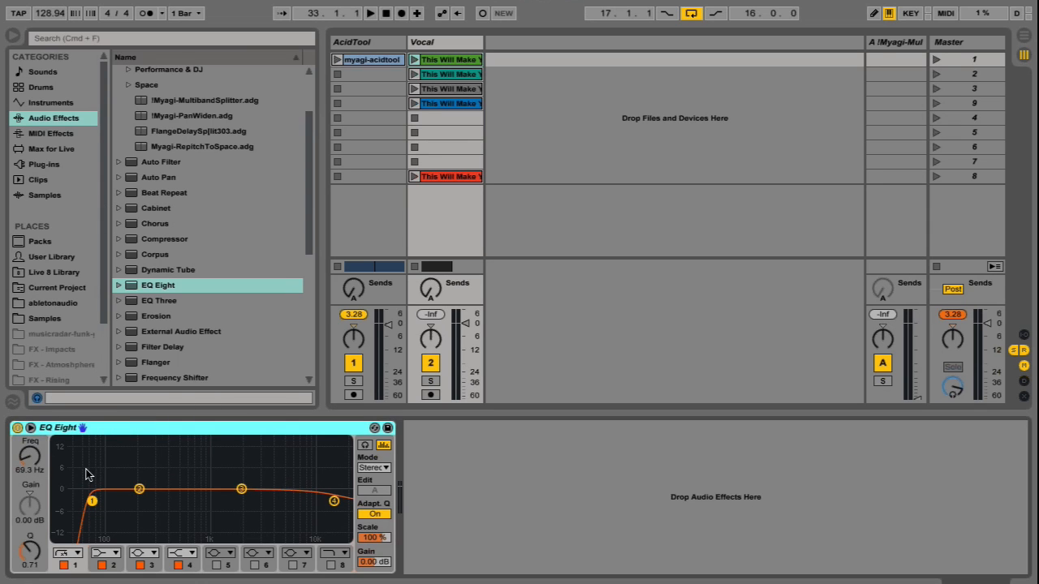
right_click(120, 432)
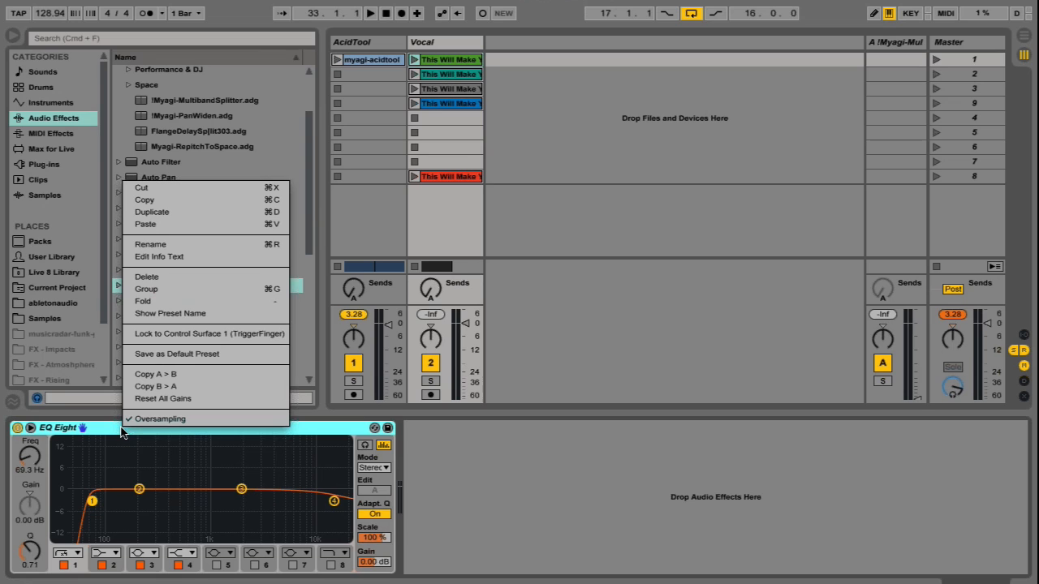
left_click(104, 429)
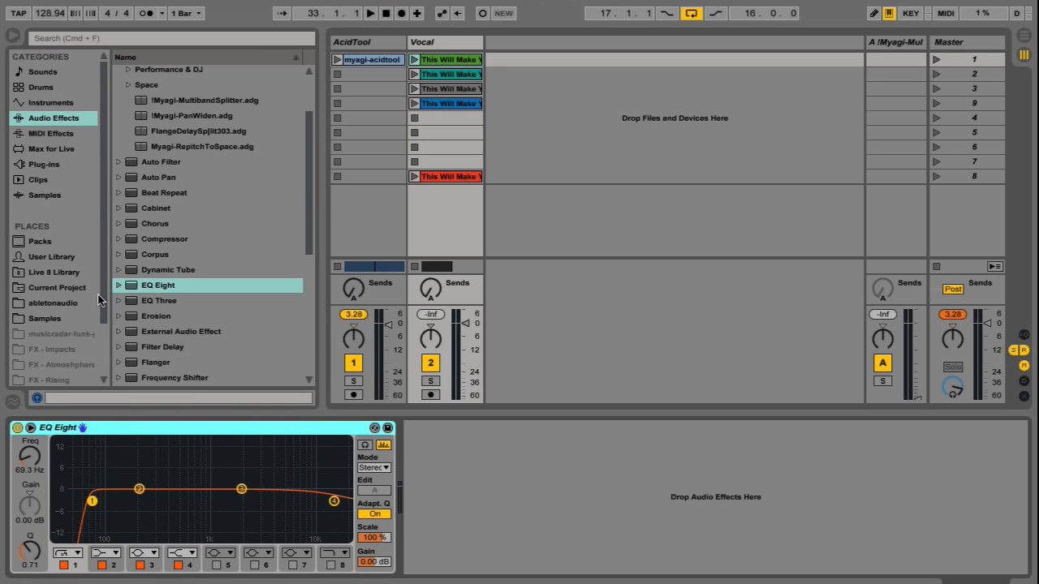
Step: Browse the audio effects list and fold the EQ Eight device in the Vocal track's chain
left_click(139, 284)
scroll(140, 282, "down", 2)
scroll(139, 283, "up", 2)
scroll(145, 302, "down", 2)
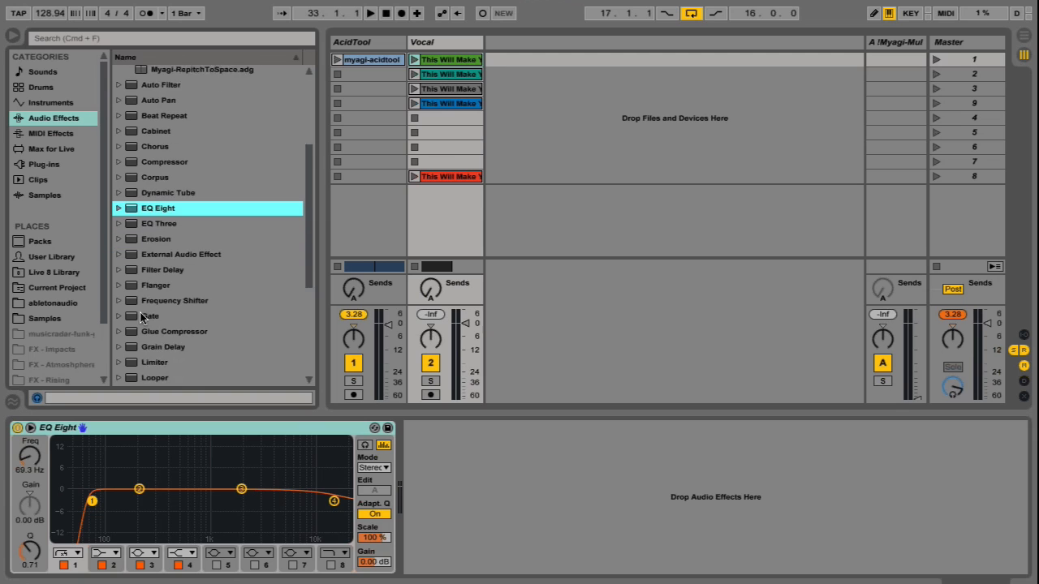
left_click(234, 429)
double_click(234, 429)
Step: Add a Saturator after EQ Eight on the Vocal track and set its Drive to about 2.86 dB
scroll(179, 355, "down", 3)
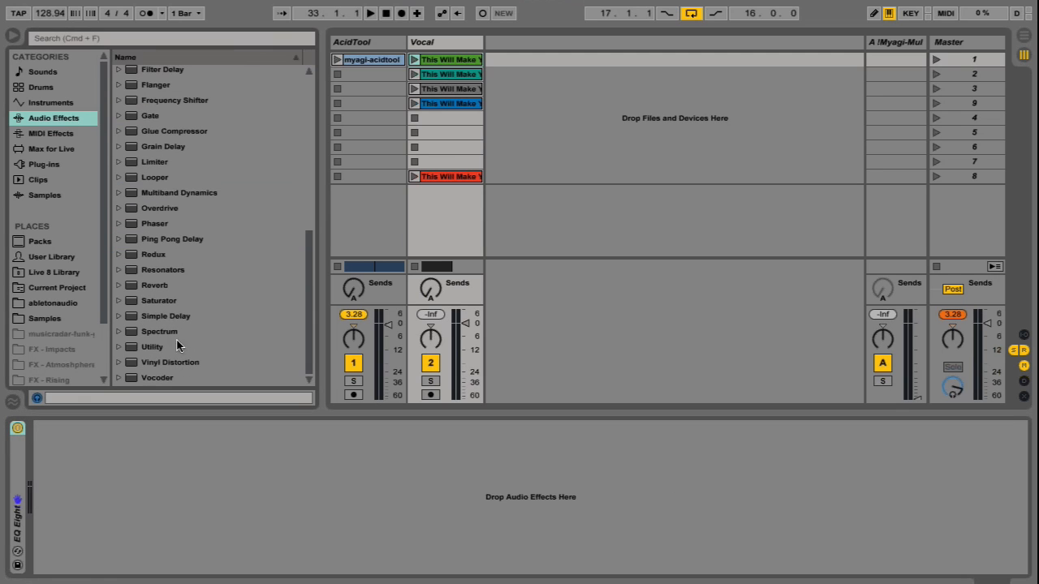
left_click(159, 305)
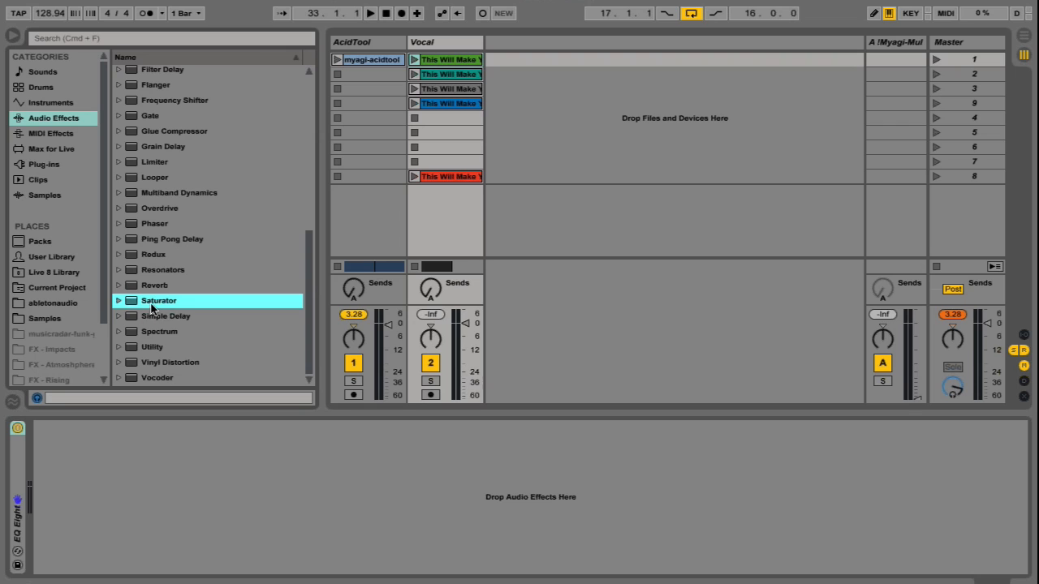
left_click_drag(152, 308, 188, 475)
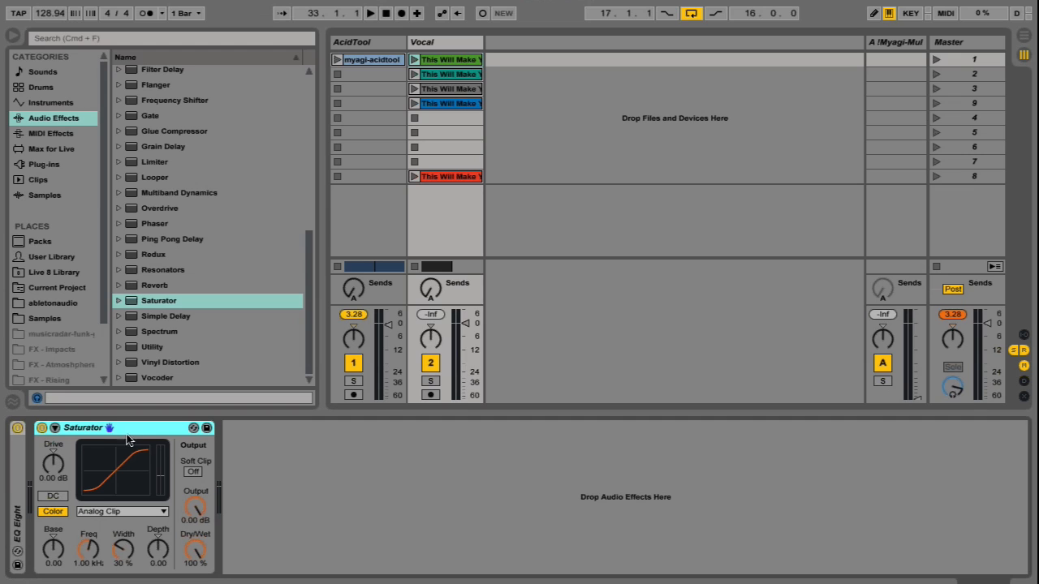
left_click(52, 468)
left_click_drag(52, 469, 54, 466)
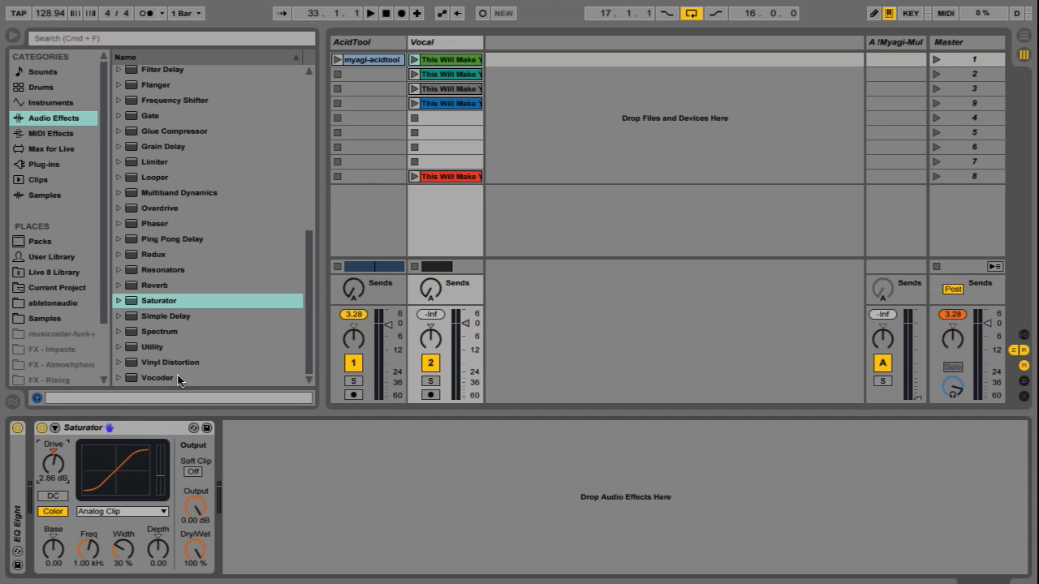
Step: Collapse the Audio Effect Rack folder in the browser and add a Gate after the Saturator
scroll(185, 325, "up", 8)
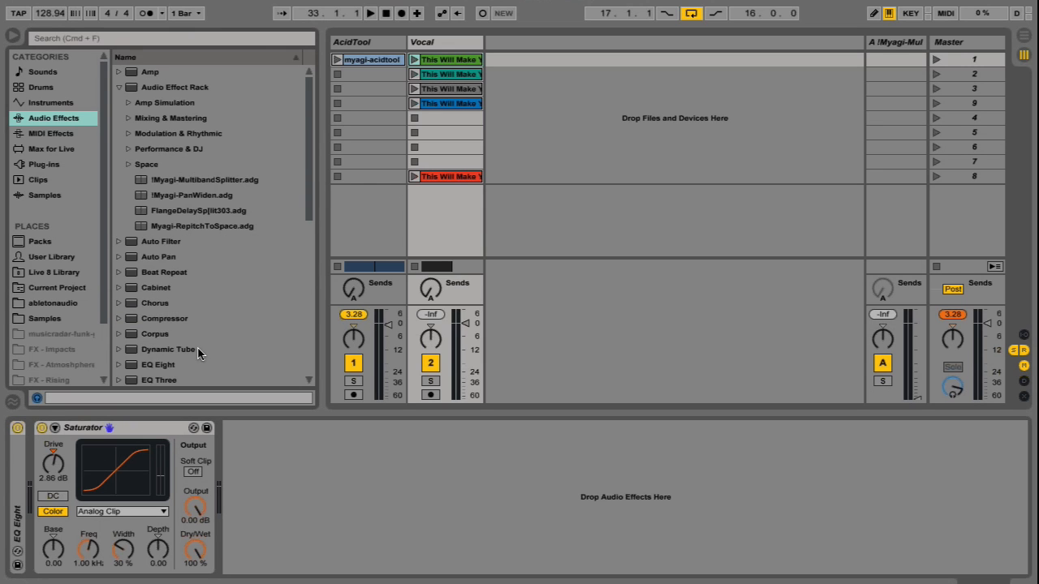
left_click(120, 88)
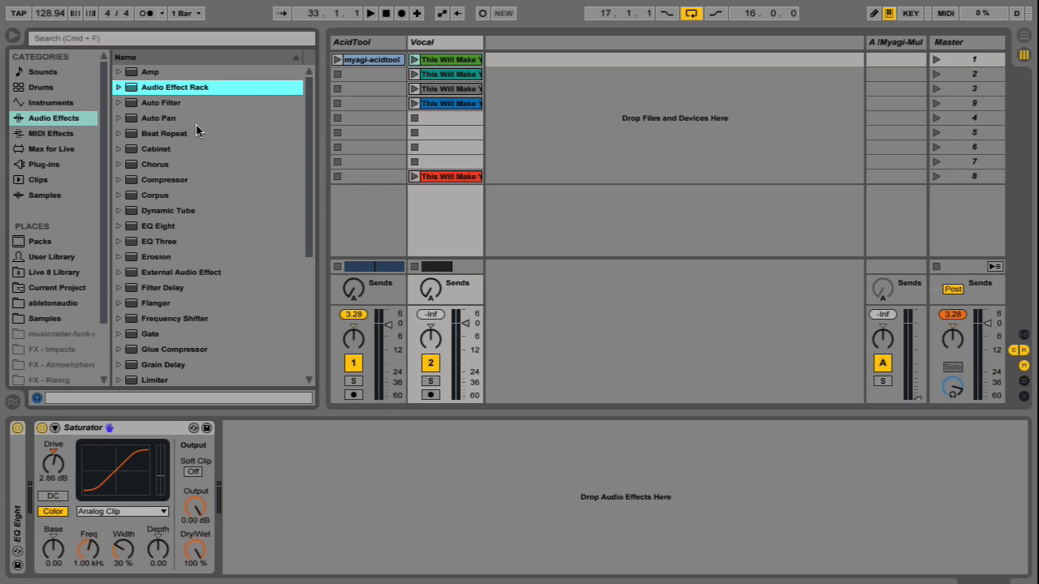
scroll(223, 154, "down", 3)
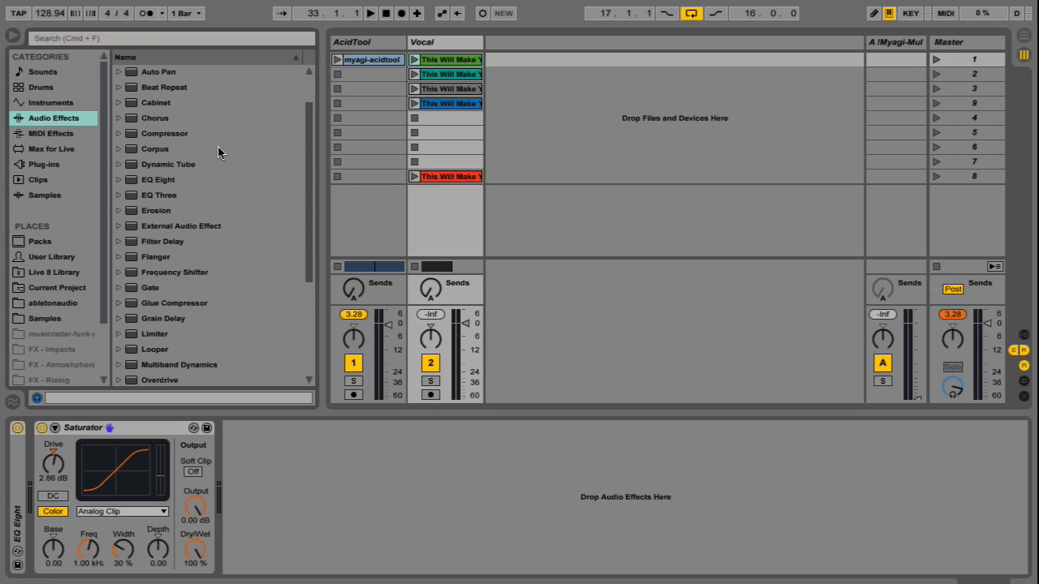
scroll(227, 231, "down", 4)
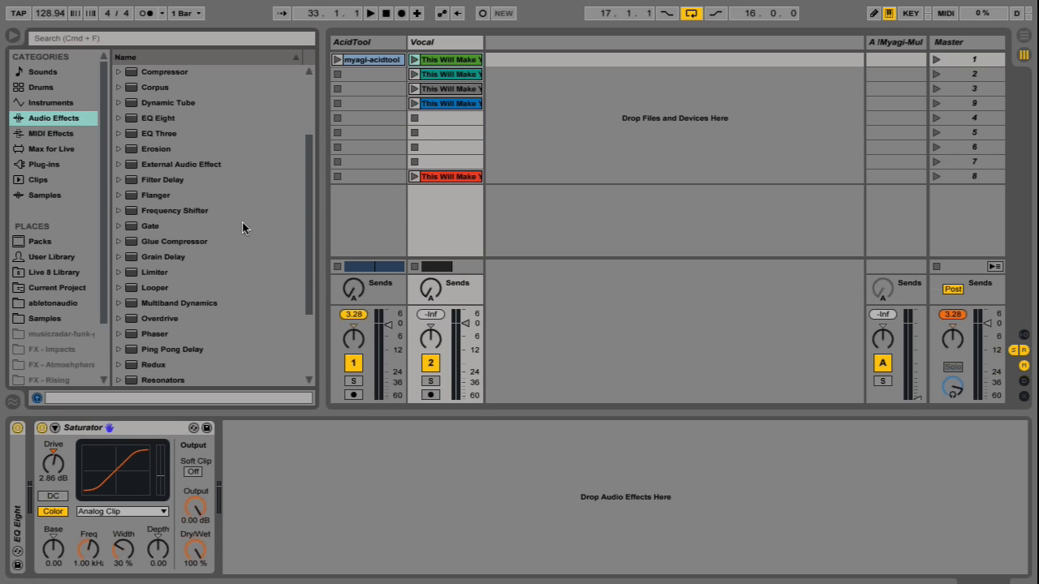
left_click(150, 228)
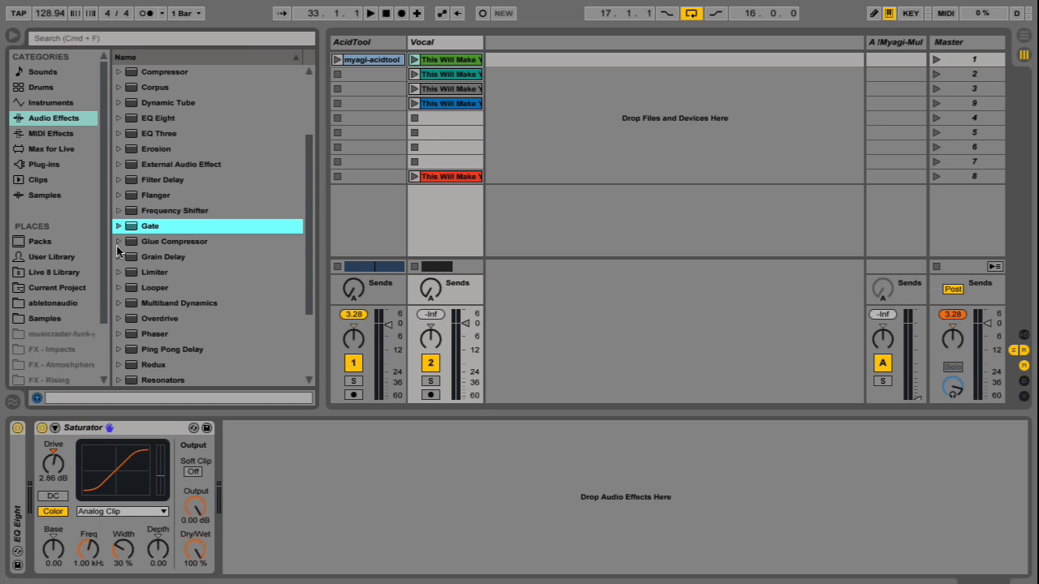
left_click_drag(142, 232, 426, 522)
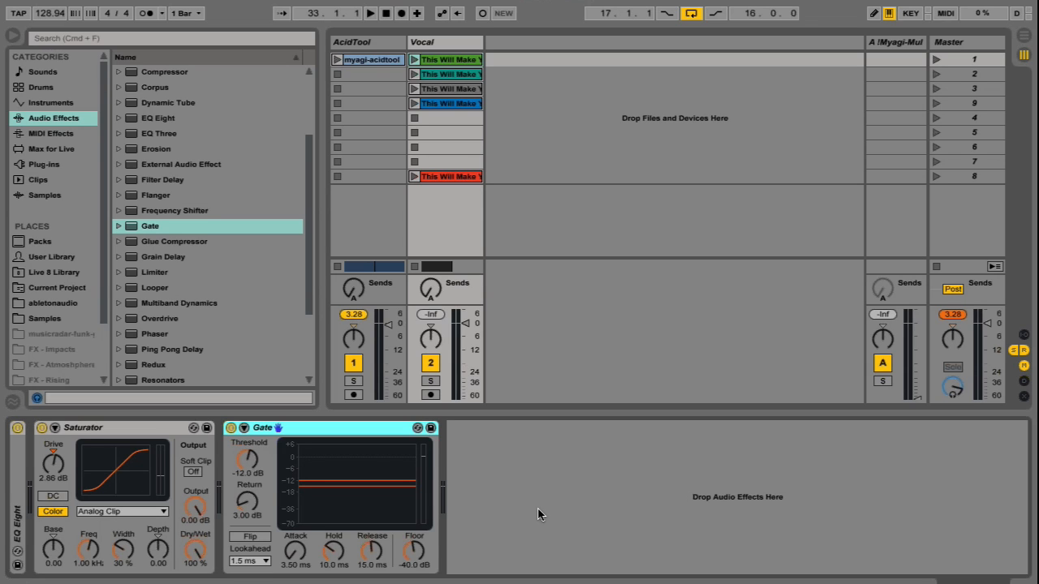
Step: Solo the Vocal track and lower the Gate's Threshold to about -23.4 dB while playing the blue clip in scene 9
left_click(431, 382)
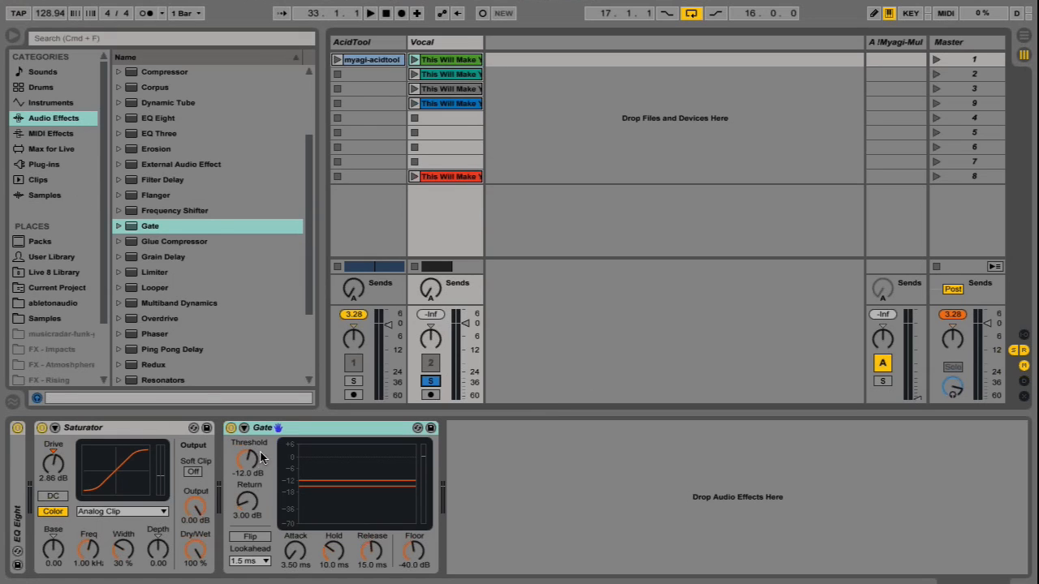
left_click_drag(258, 457, 246, 482)
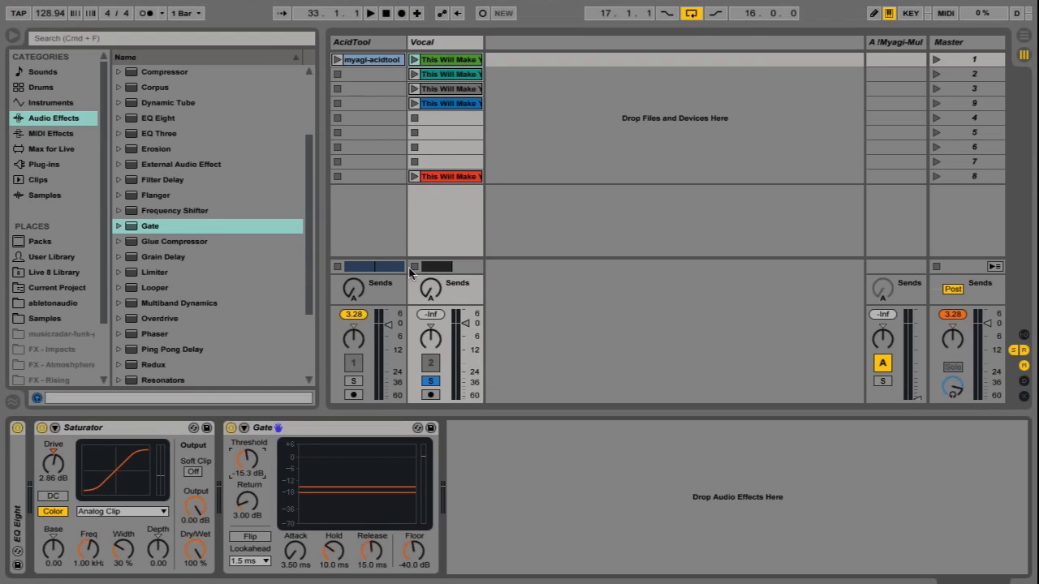
left_click(414, 103)
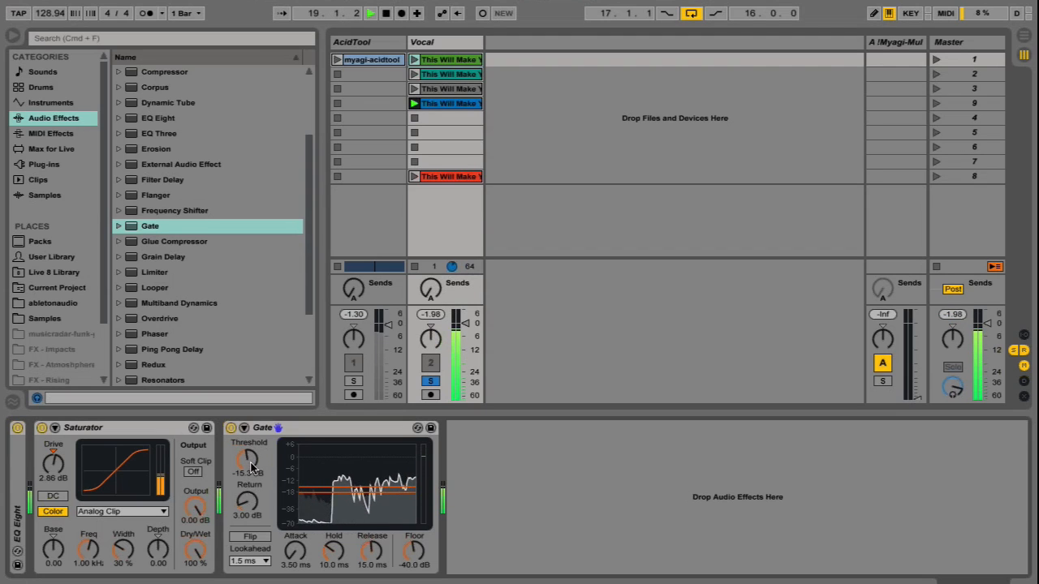
left_click_drag(250, 465, 249, 473)
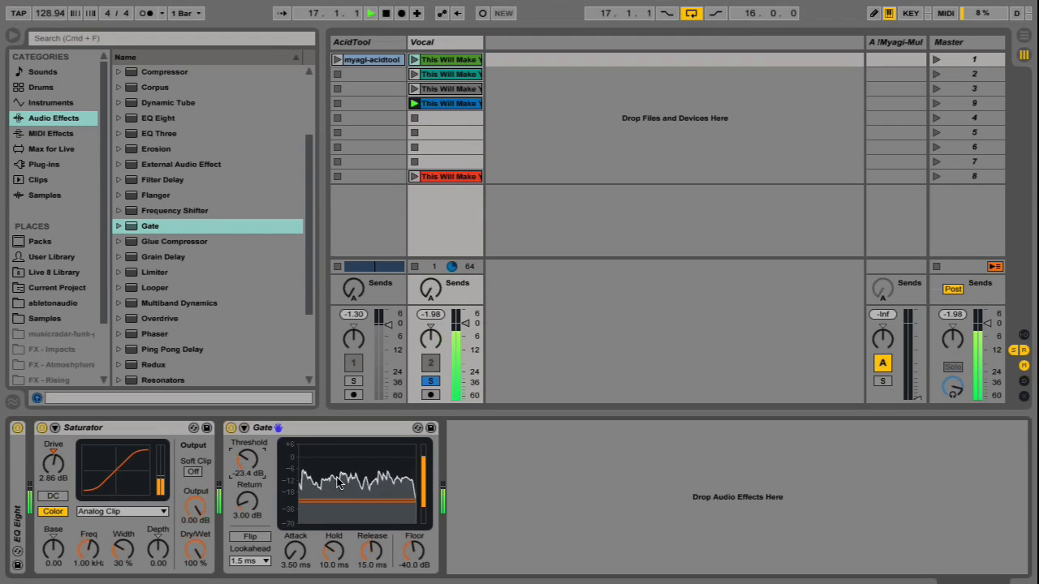
key("space")
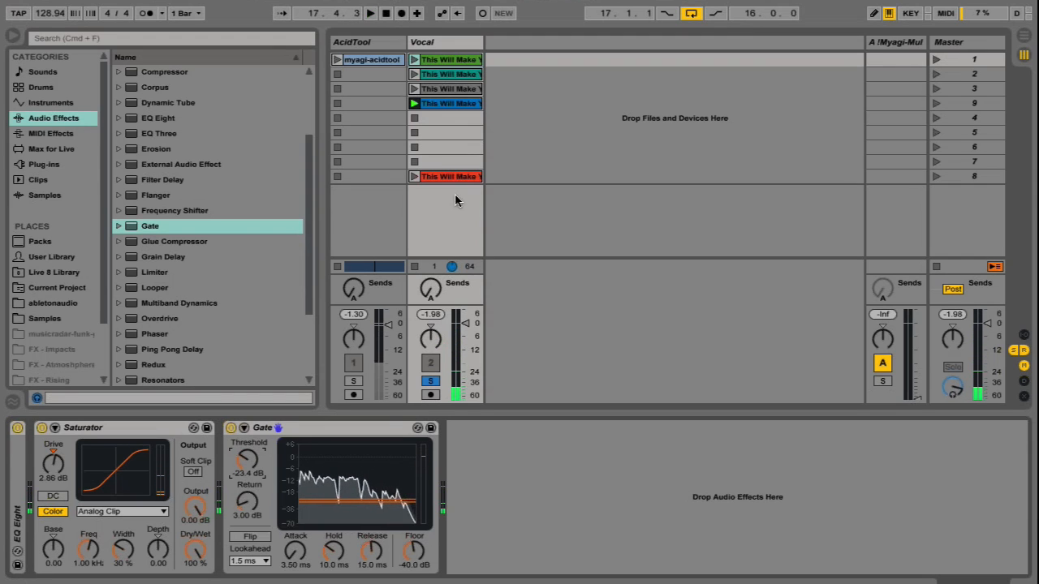
Step: Stop playback and set the blue vocal clip's loop length to 1 bar
left_click(452, 109)
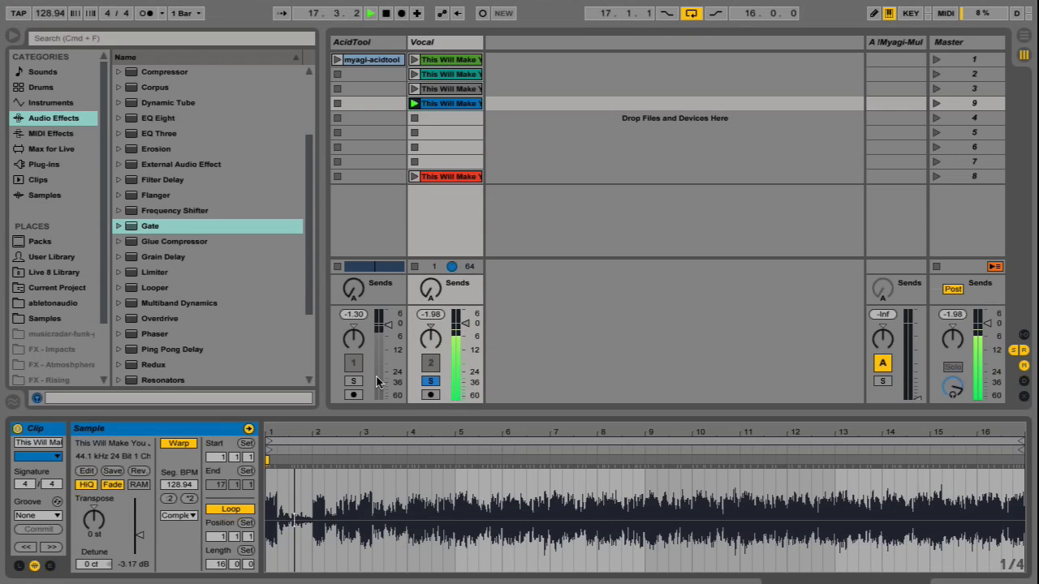
key("space")
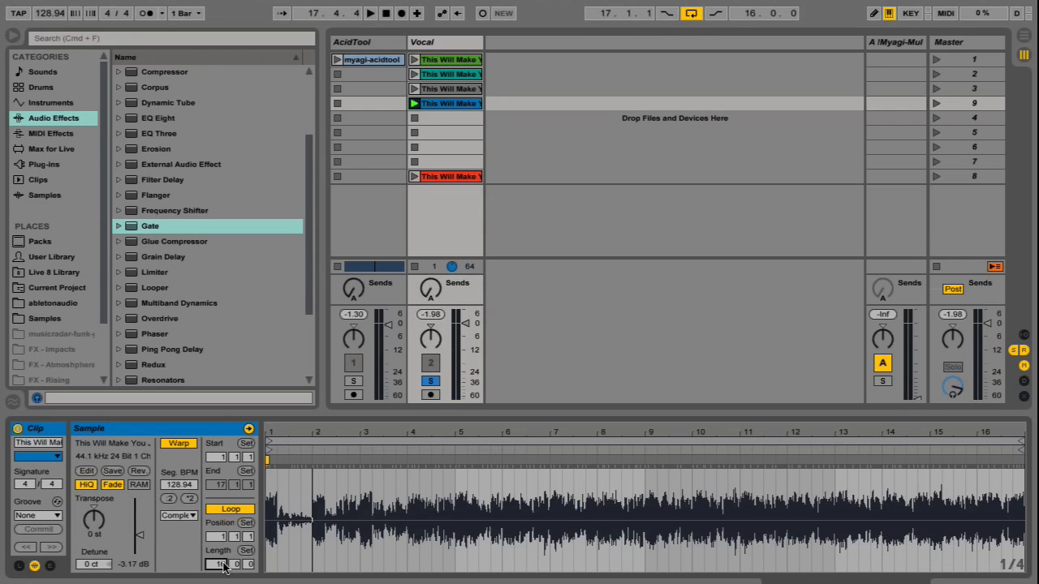
type("1")
key("Return")
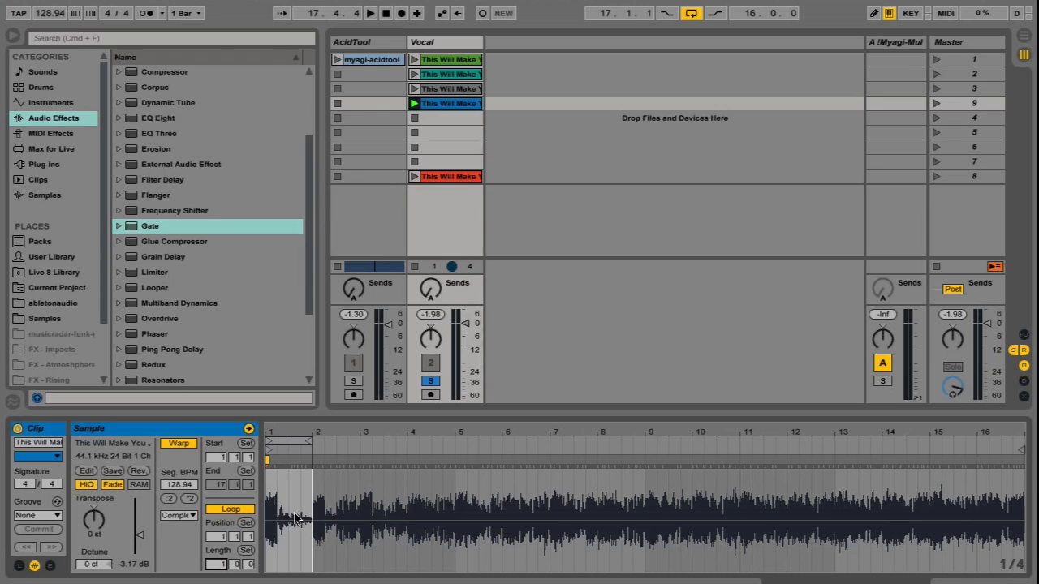
Step: Play the looped vocal while setting the Gate's Floor to -inf dB and its Threshold to about -14 dB
left_click(445, 42)
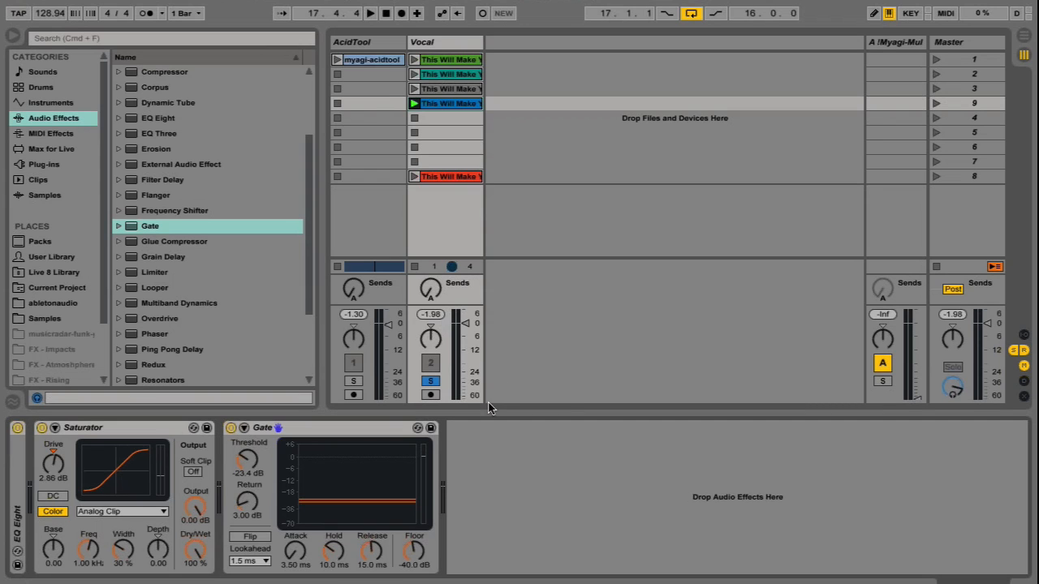
key("space")
left_click_drag(414, 552, 414, 581)
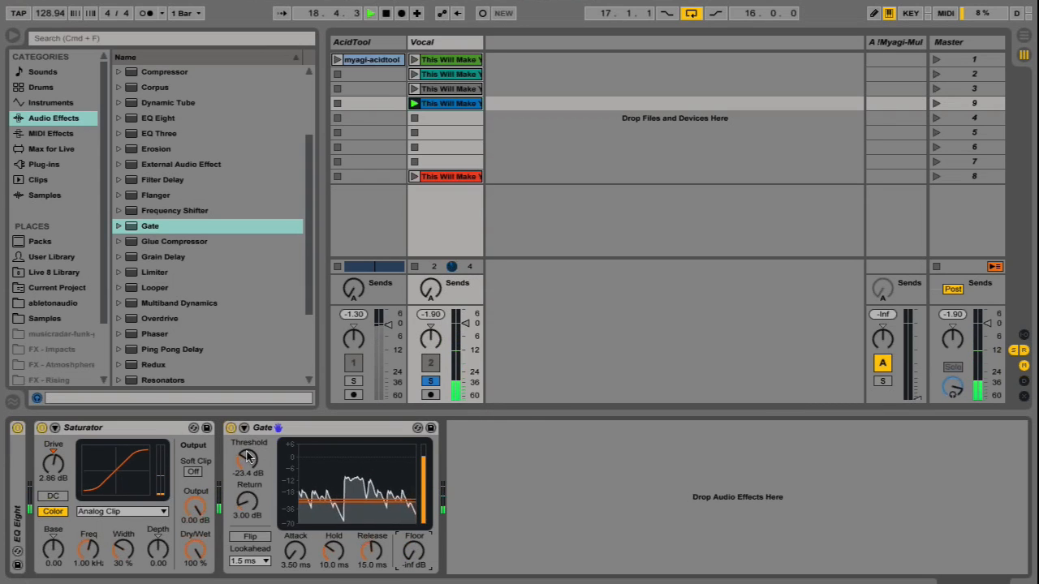
left_click_drag(247, 464, 247, 458)
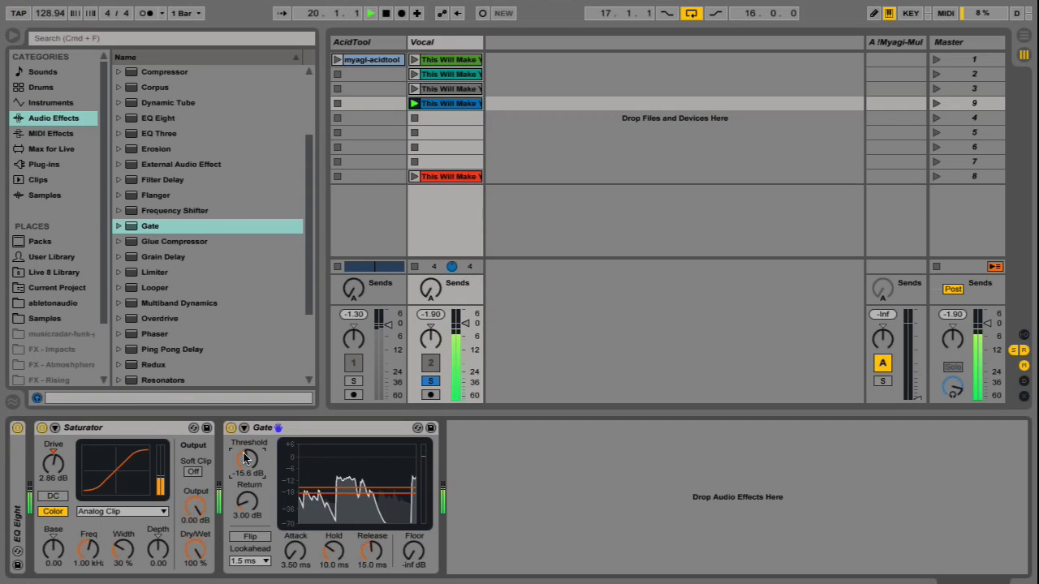
left_click_drag(252, 475, 250, 465)
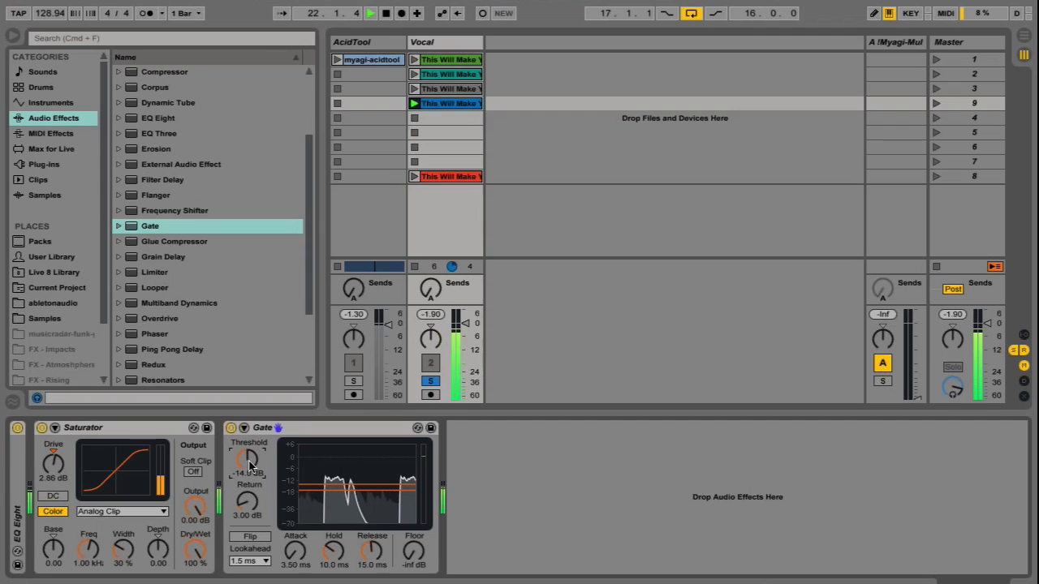
Step: Raise the Gate's Threshold to -10.2 dB and its Release to 59.1 ms while the looped vocal plays
left_click_drag(248, 462, 248, 459)
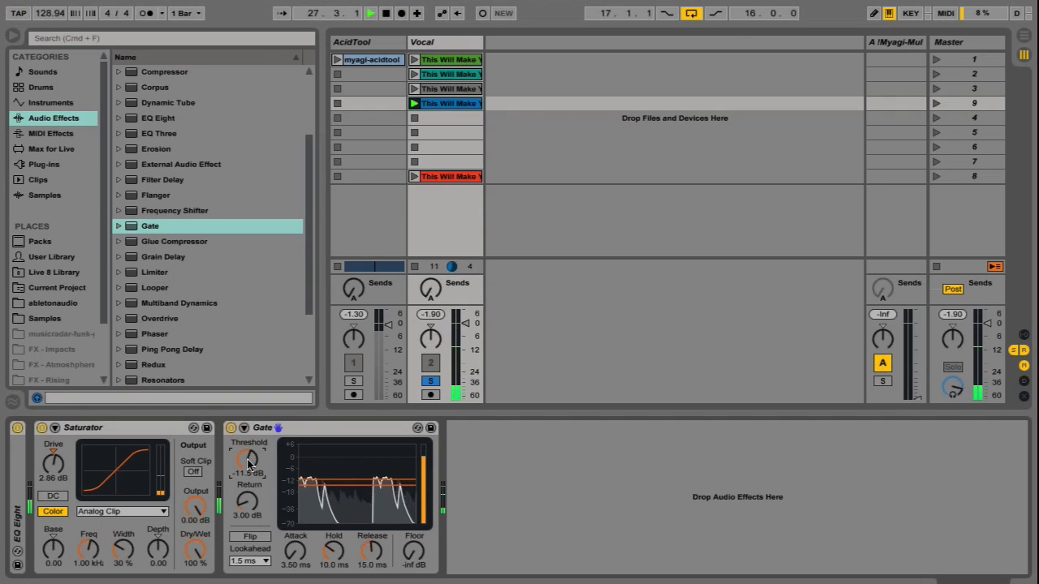
left_click_drag(249, 465, 249, 460)
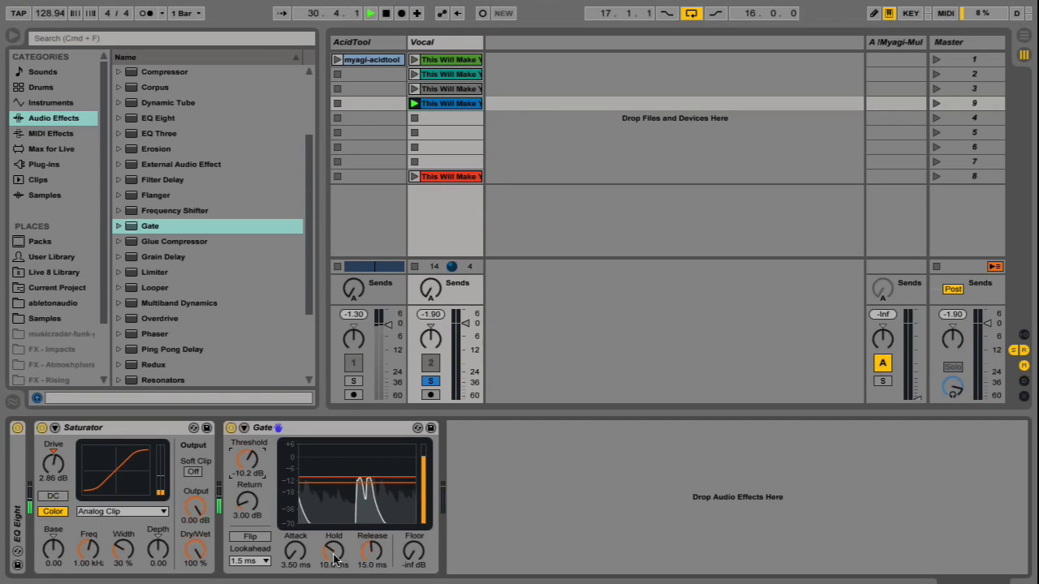
left_click(364, 551)
left_click_drag(363, 551, 361, 579)
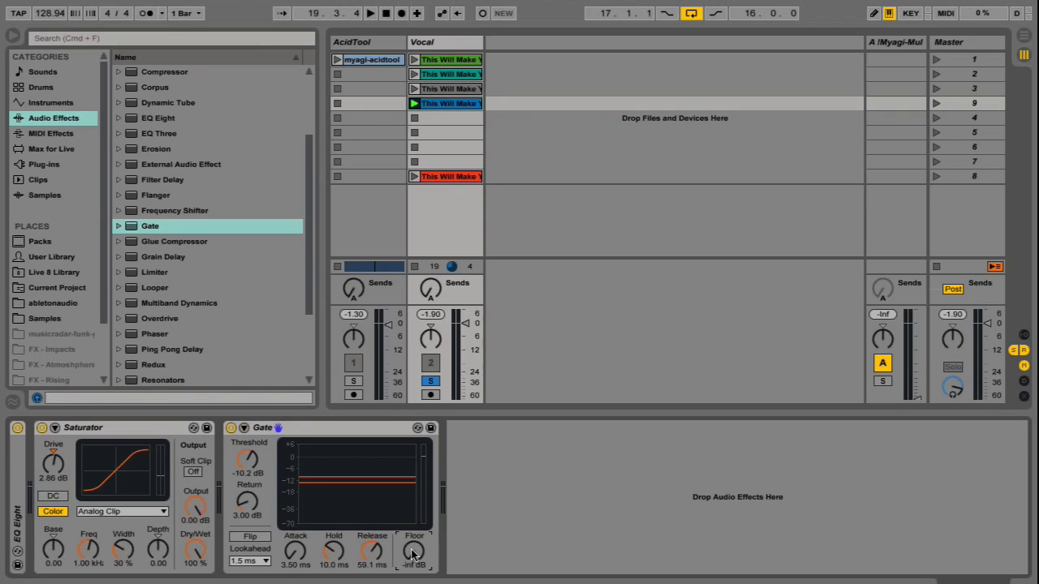
Step: Audition the vocal with the Gate's Floor raised to 0.00 dB and return it to -inf dB
left_click_drag(415, 555, 414, 478)
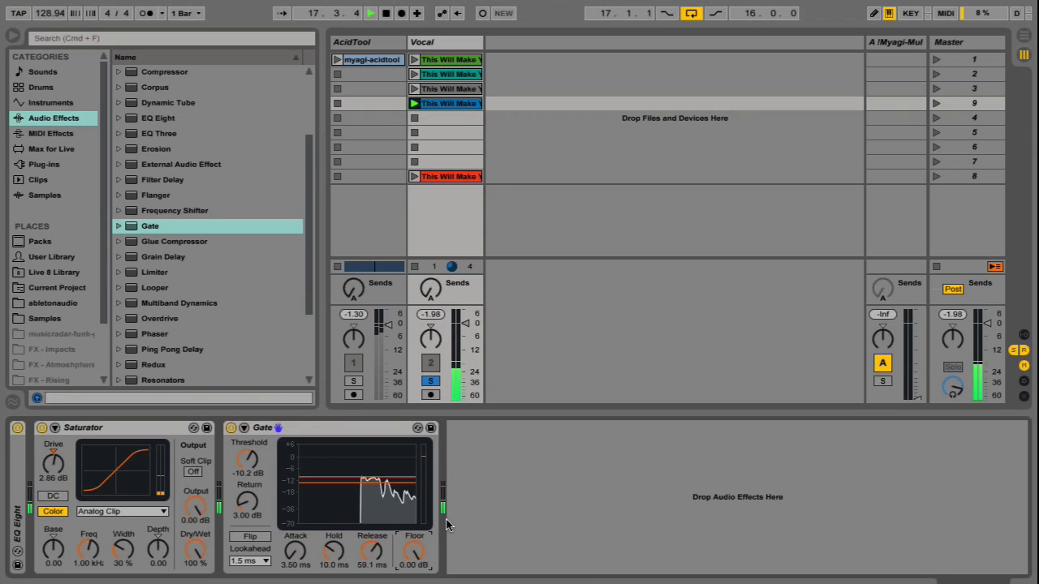
left_click_drag(416, 553, 418, 570)
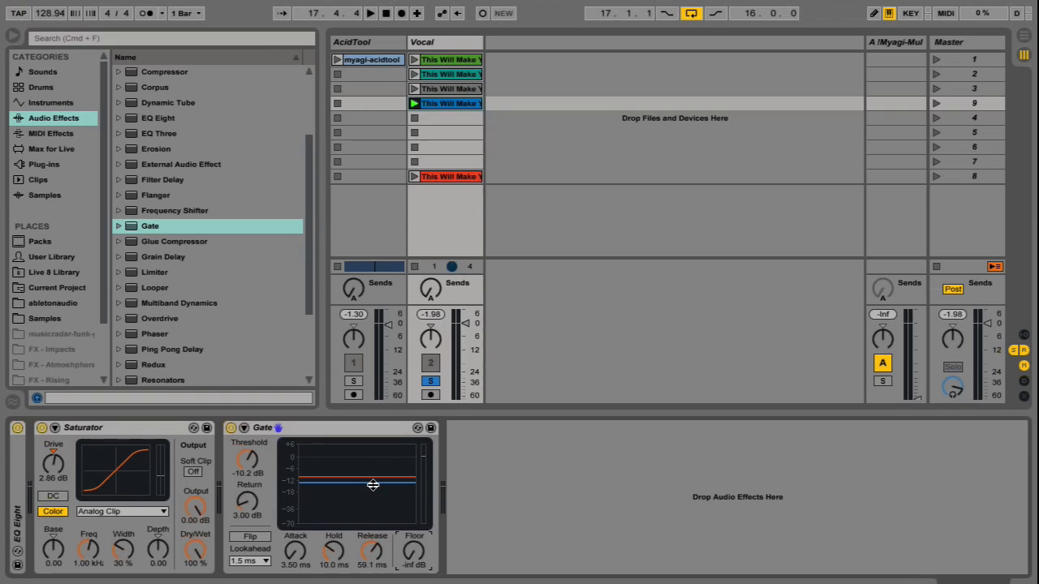
Step: Add a Redux after the Gate and enable its Bit Reduction at 12
scroll(170, 357, "down", 3)
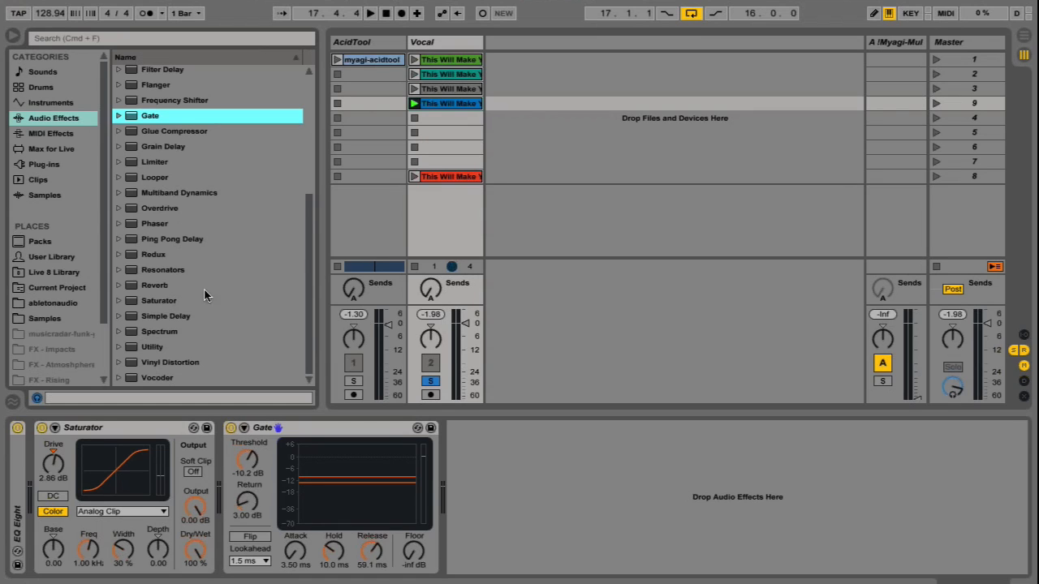
left_click(149, 260)
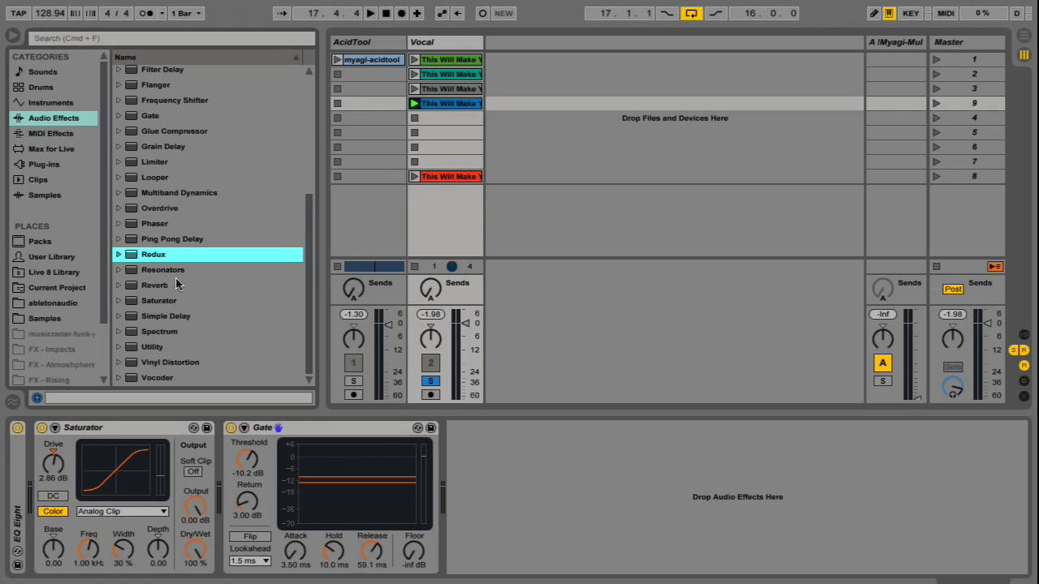
left_click_drag(460, 461, 557, 517)
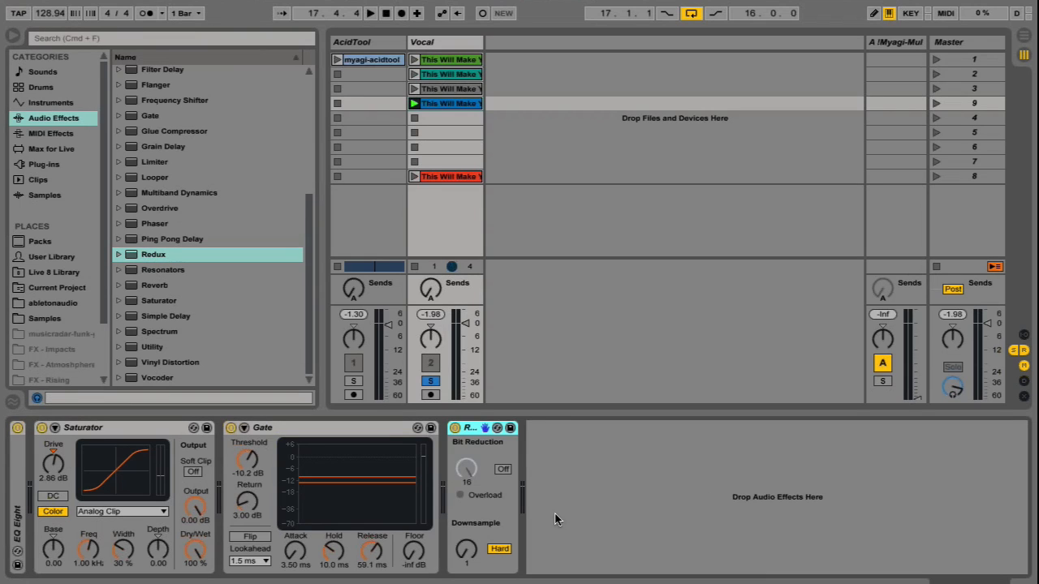
left_click(502, 469)
left_click_drag(464, 471, 467, 483)
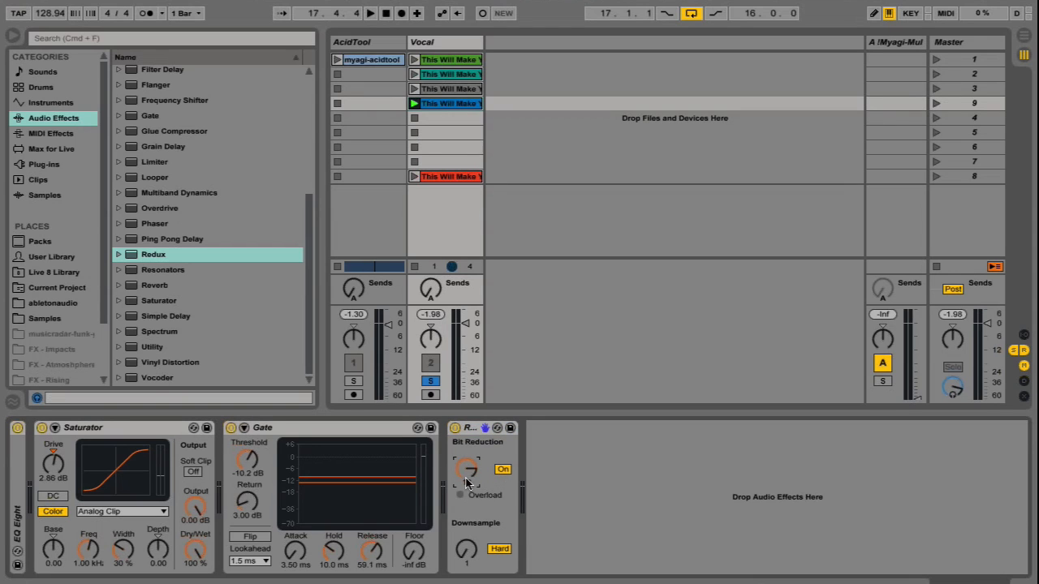
Step: Group the Redux into an Audio Effect Rack, add a second empty chain, and reselect the Redux chain
right_click(473, 431)
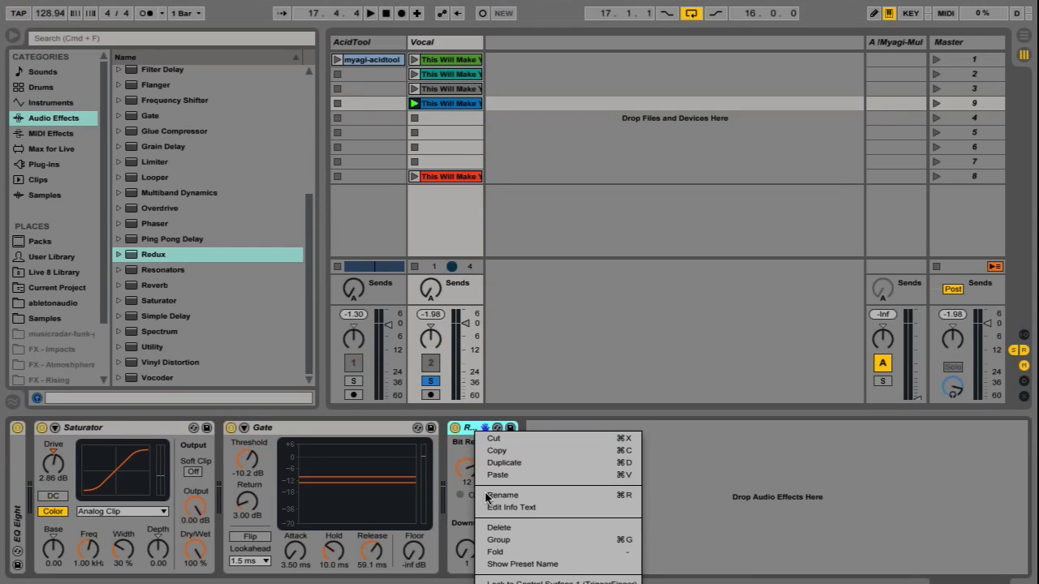
left_click(509, 541)
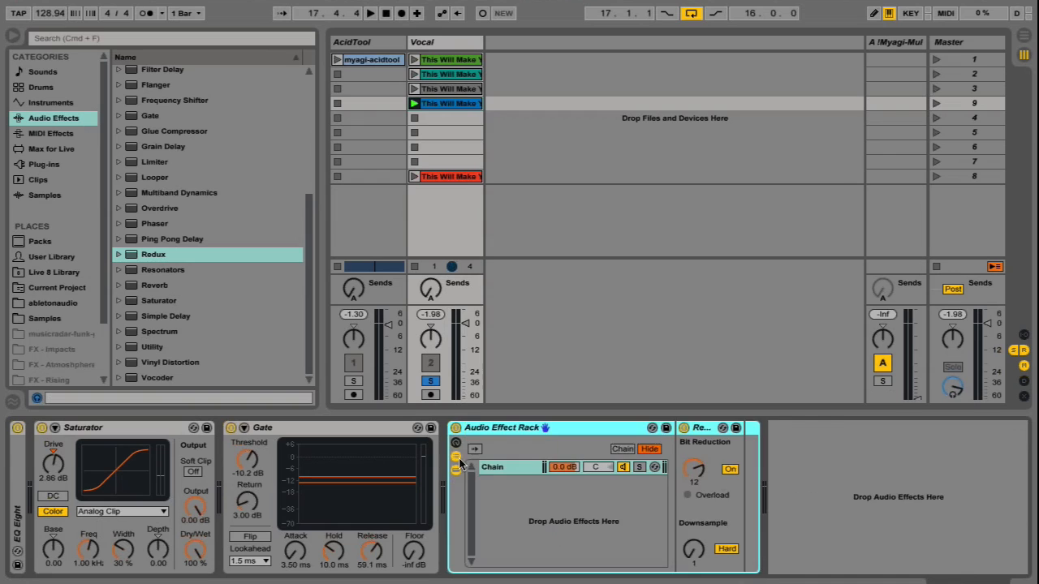
right_click(500, 474)
left_click(513, 379)
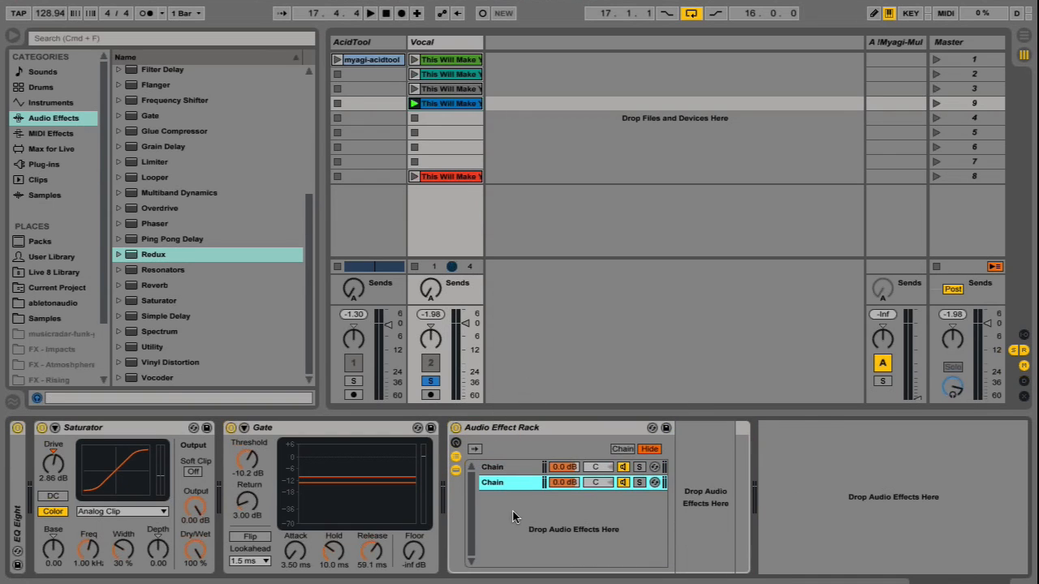
left_click(504, 471)
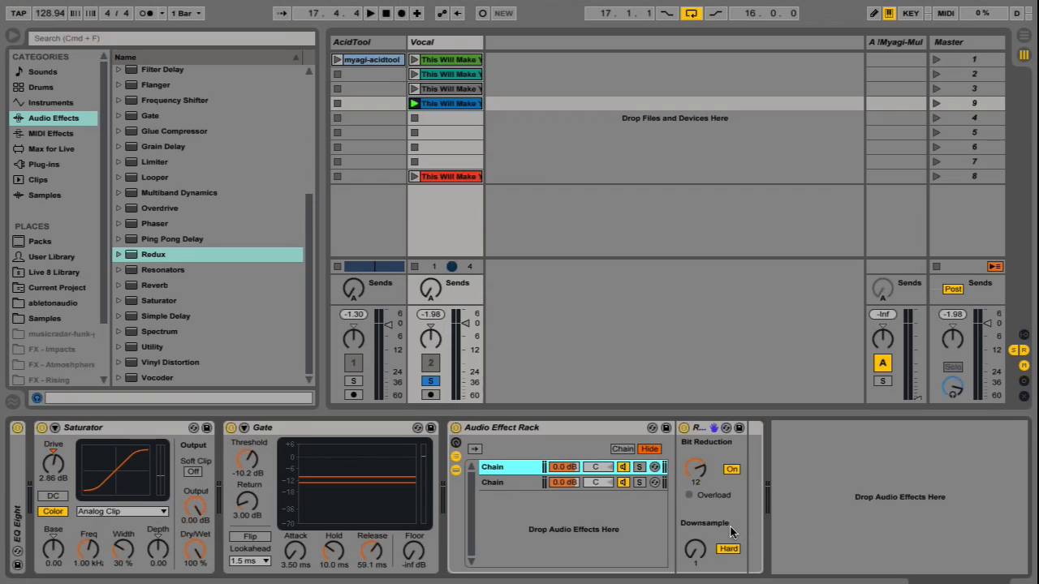
Step: Play the vocal while setting the Redux Bit Reduction to 11 and lowering its chain volume to -6.5 dB
left_click_drag(696, 466, 697, 474)
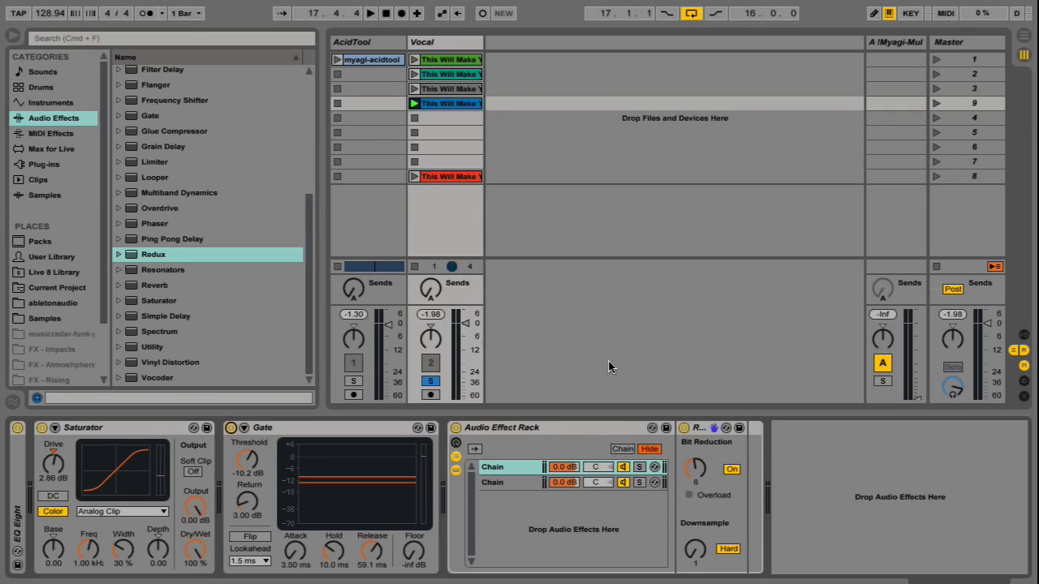
key("space")
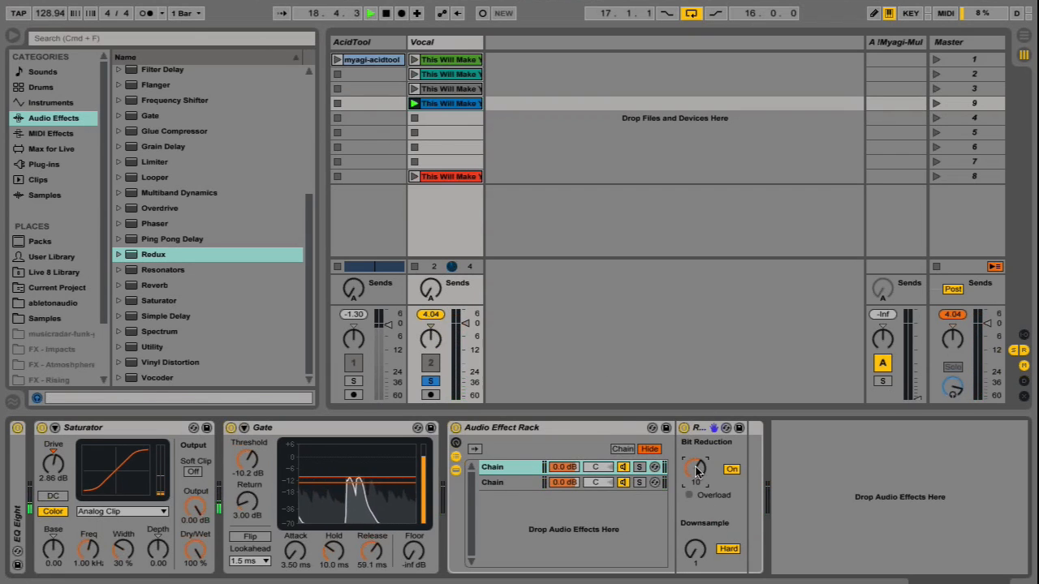
left_click_drag(701, 483, 700, 477)
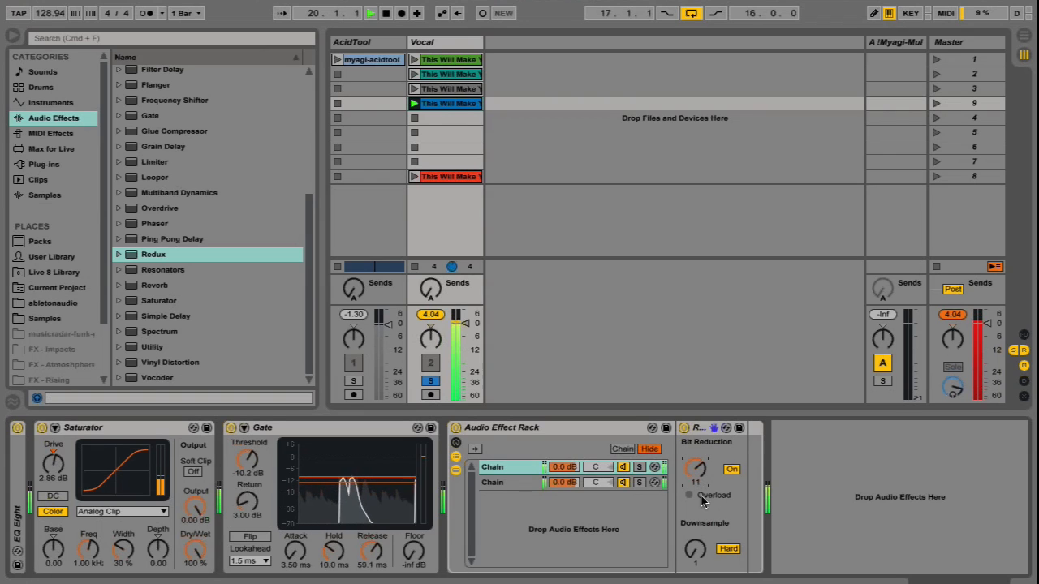
left_click_drag(572, 473, 571, 485)
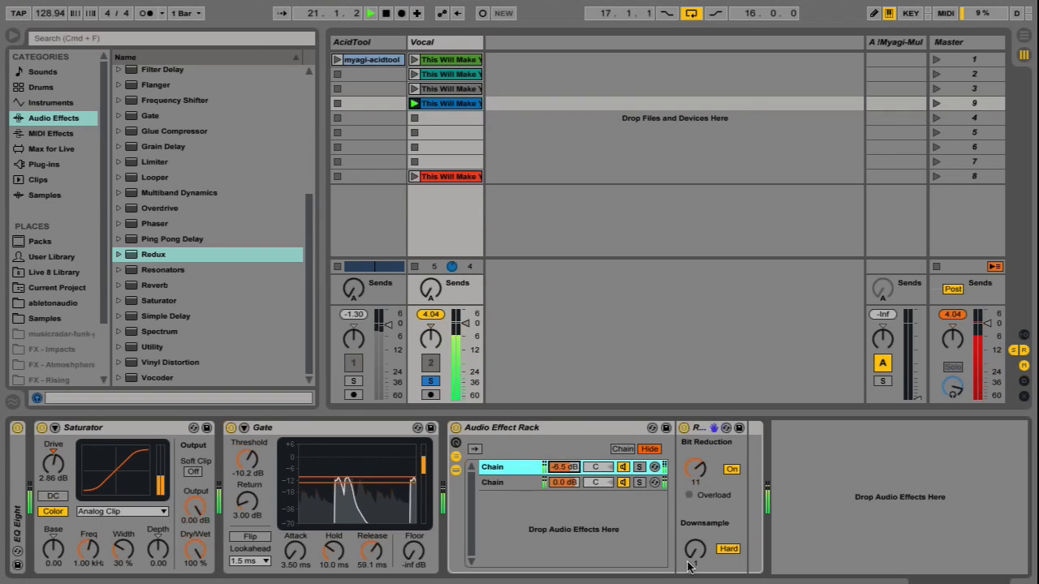
Step: Bypass the Gate and switch the Redux Downsample to Soft with a value of 2.66
left_click(231, 429)
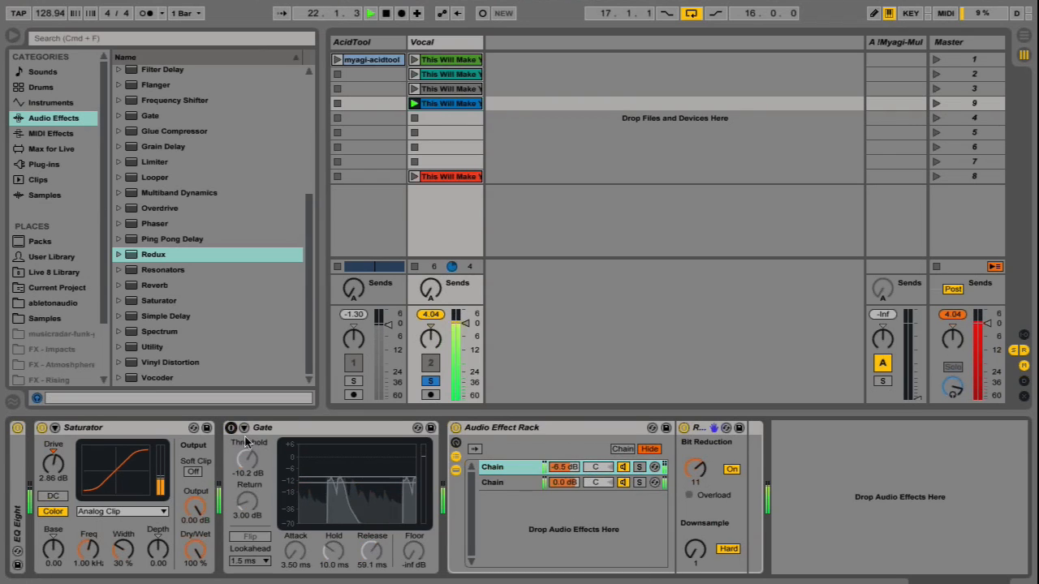
left_click(733, 549)
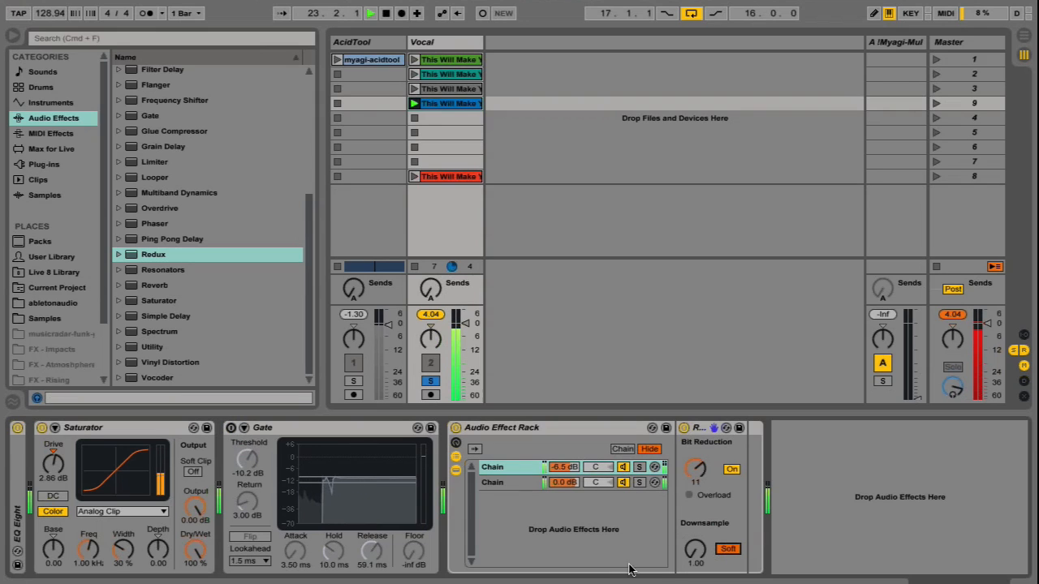
left_click_drag(695, 561, 693, 556)
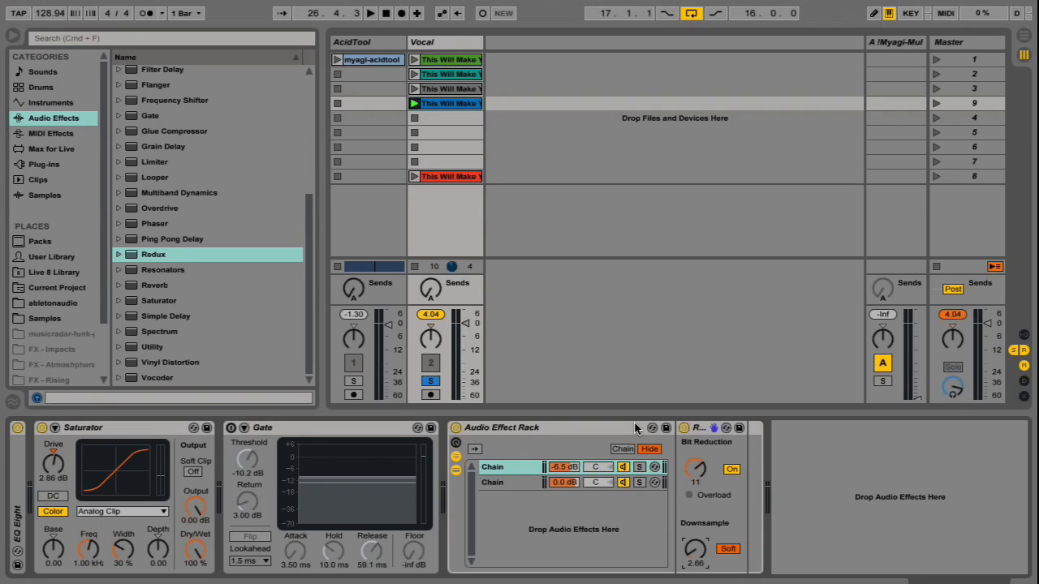
Step: Turn the Gate back on and raise its Threshold to -5.74 dB
scroll(241, 333, "up", 5)
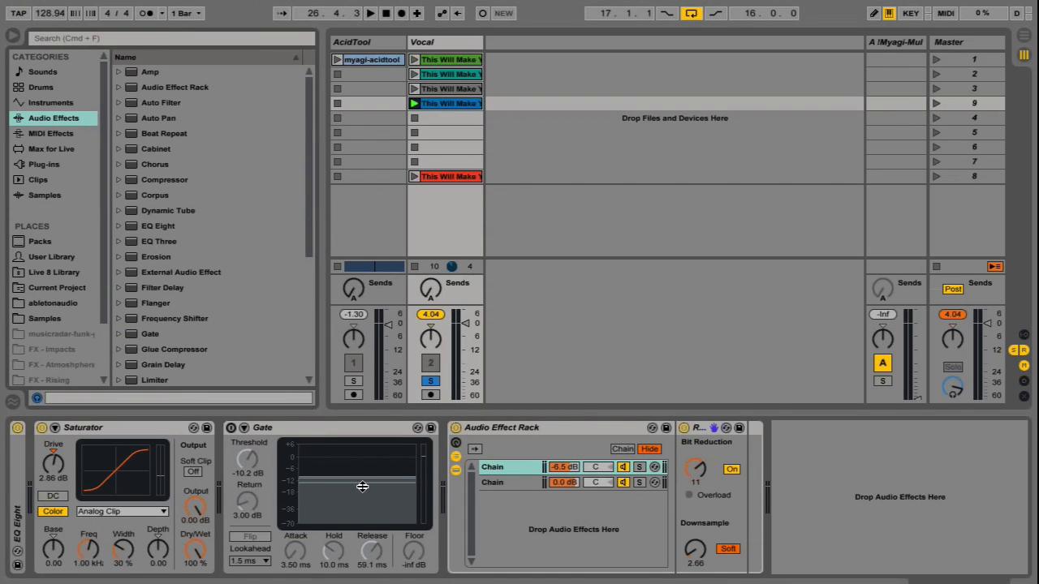
left_click(231, 428)
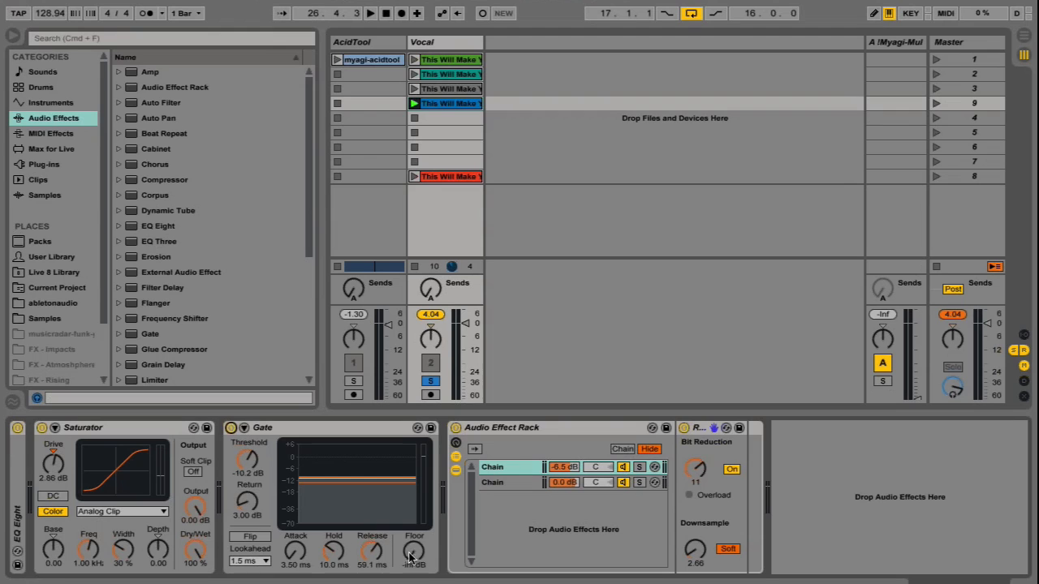
left_click_drag(246, 467, 242, 464)
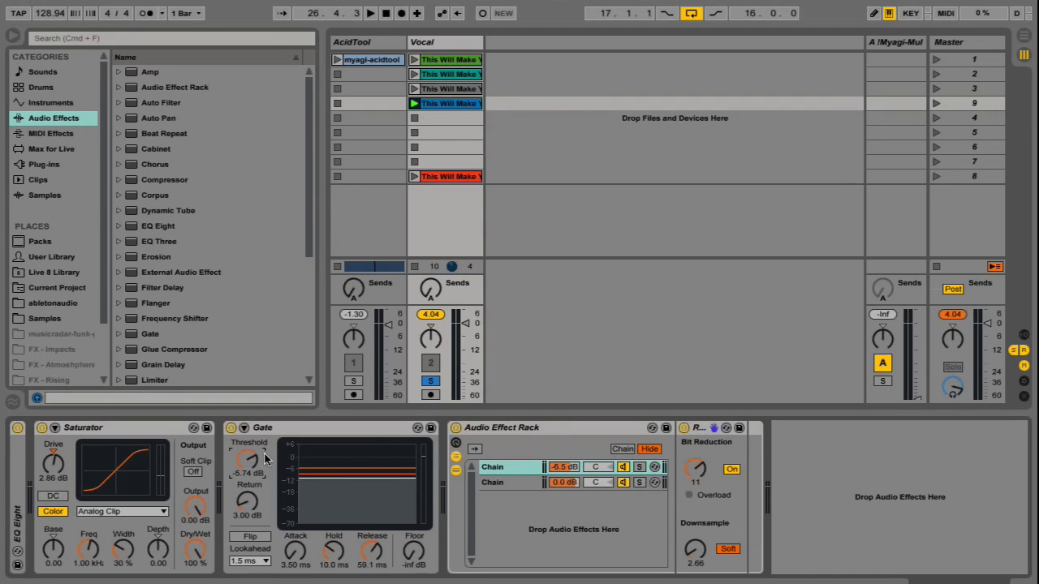
Step: Fold the Gate, Saturator and Audio Effect Rack in the Vocal track's device chain
double_click(367, 431)
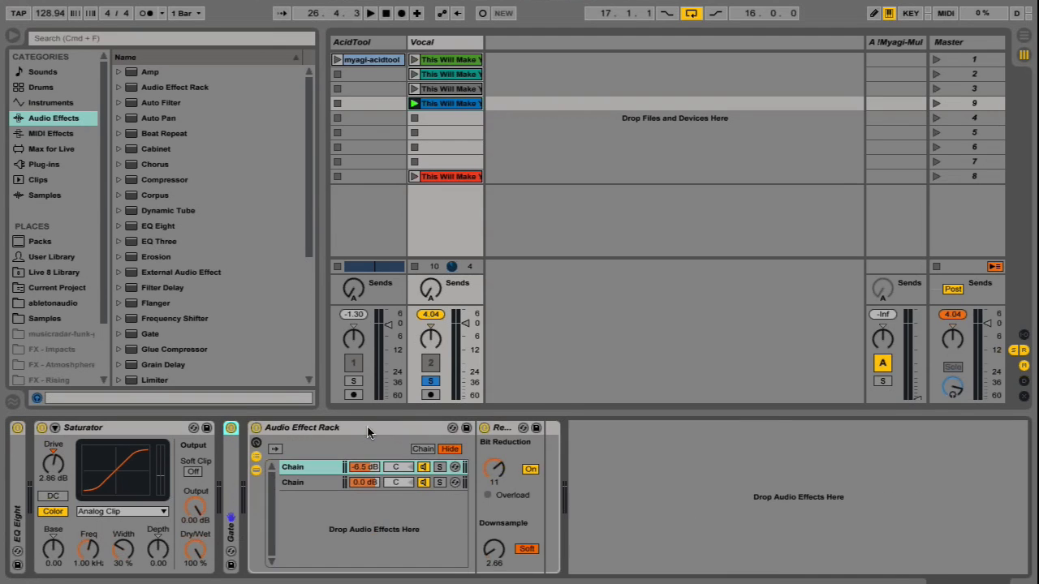
double_click(144, 428)
double_click(220, 431)
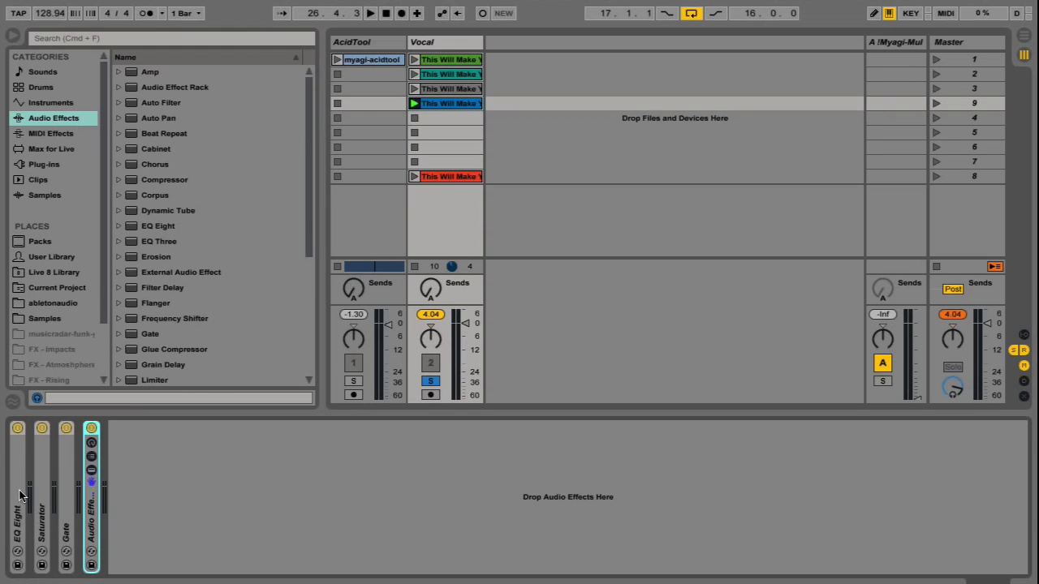
Step: Find the Compressor among the audio effects and add it after the Audio Effect Rack
scroll(233, 361, "down", 5)
left_click(232, 361)
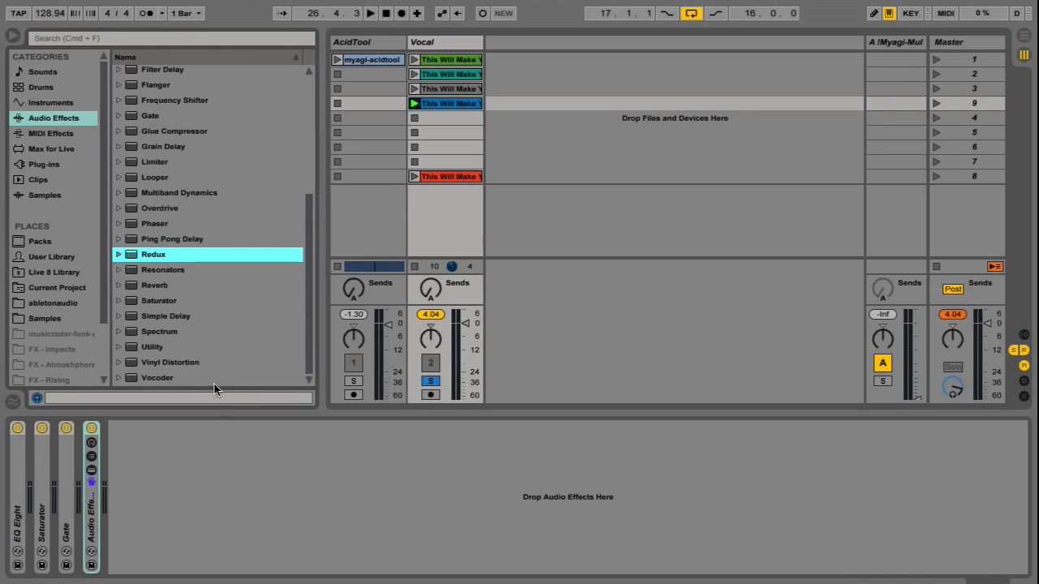
scroll(273, 244, "up", 4)
scroll(273, 244, "up", 1)
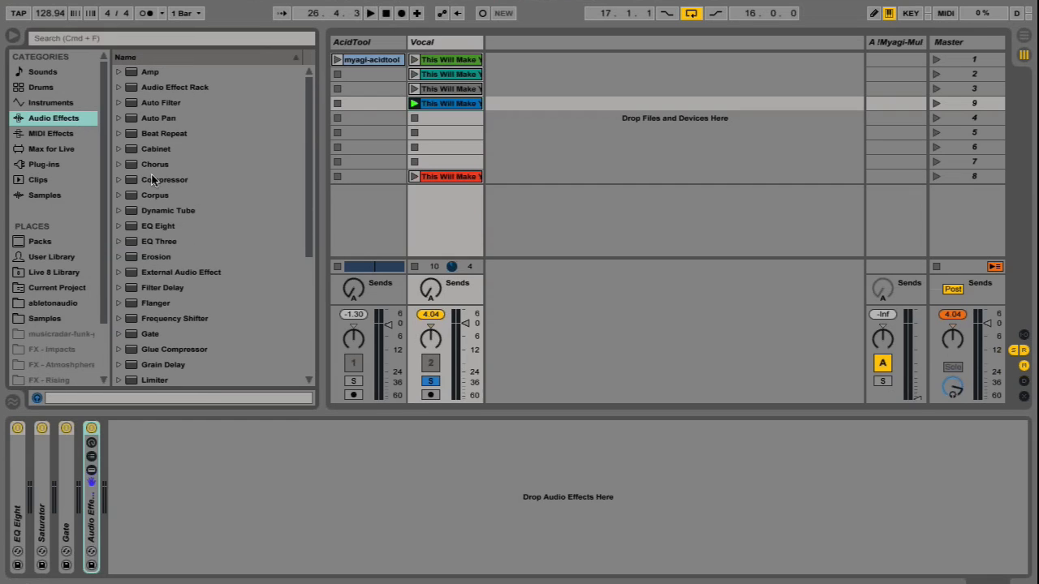
left_click_drag(154, 180, 180, 483)
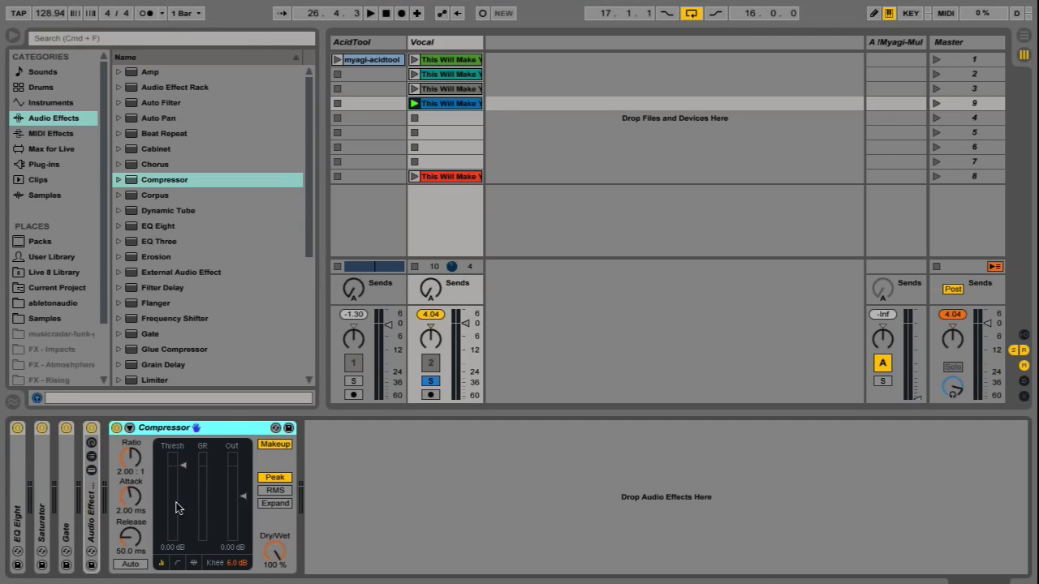
Step: With the vocal playing and Gate bypassed, set the Compressor to -11.6 dB threshold, 2.47:1 ratio, 3.46 ms attack and -4.95 dB output
key("space")
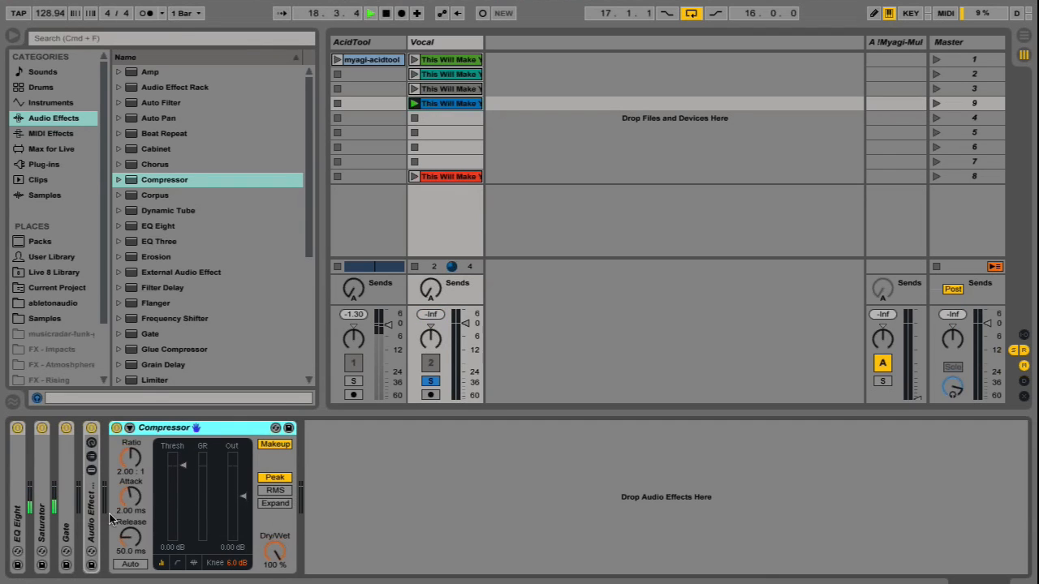
left_click(66, 428)
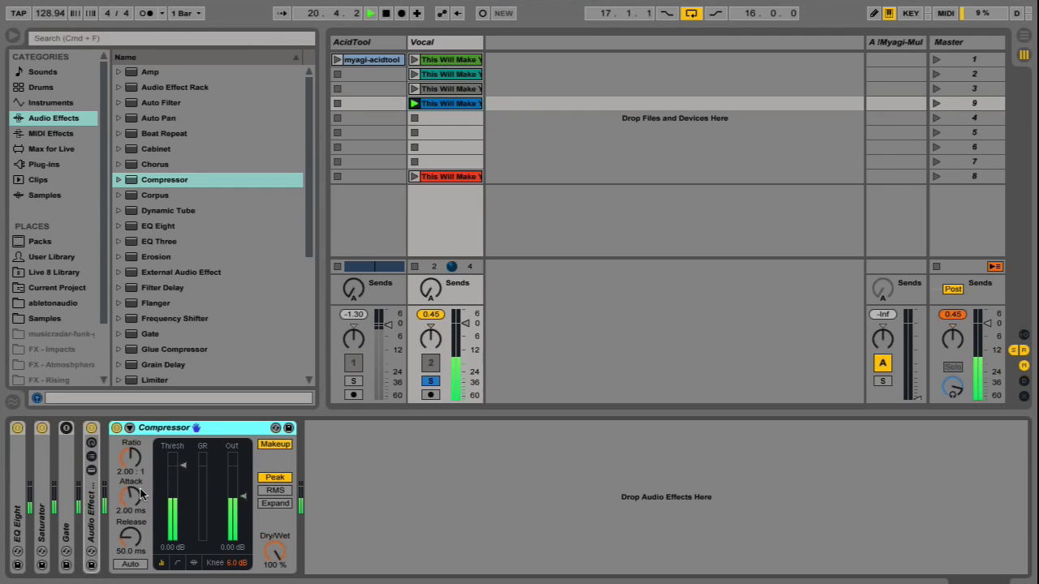
mouse_move(181, 466)
left_mouse_down()
mouse_move(178, 488)
mouse_move(191, 491)
mouse_move(137, 503)
mouse_move(134, 494)
left_mouse_up()
left_click_drag(129, 457, 129, 452)
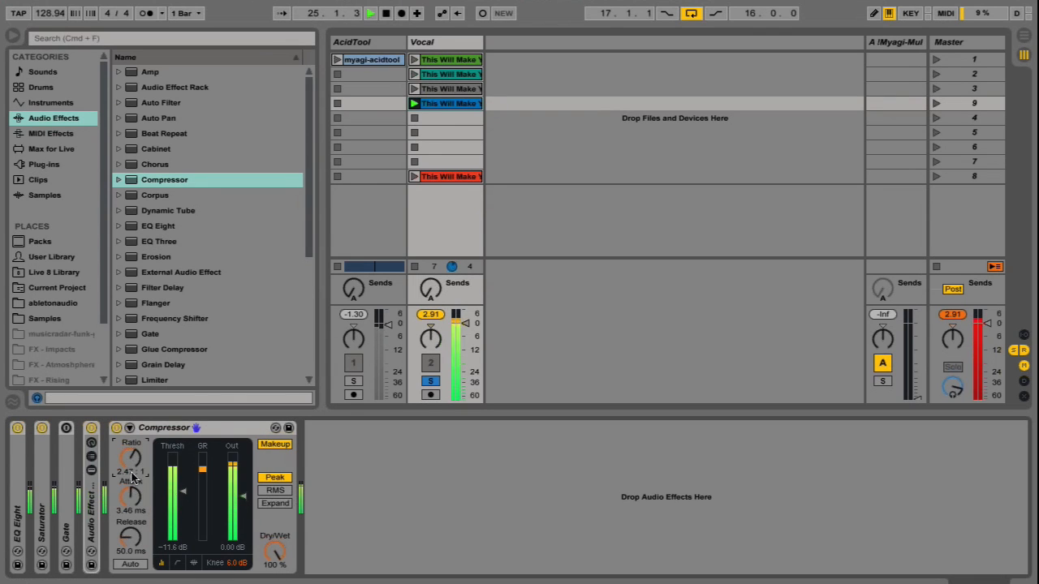
mouse_move(241, 496)
left_mouse_down()
mouse_move(244, 523)
mouse_move(240, 506)
left_mouse_up()
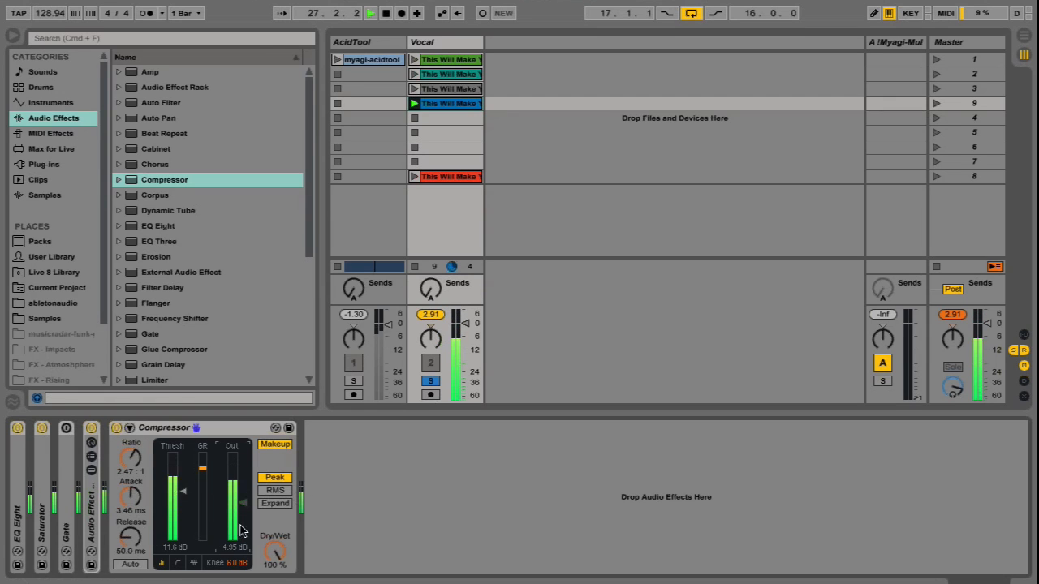
Step: Unsolo the Vocal track so it plays with AcidTool, and launch the vocal clip in scene 3
left_click(431, 362)
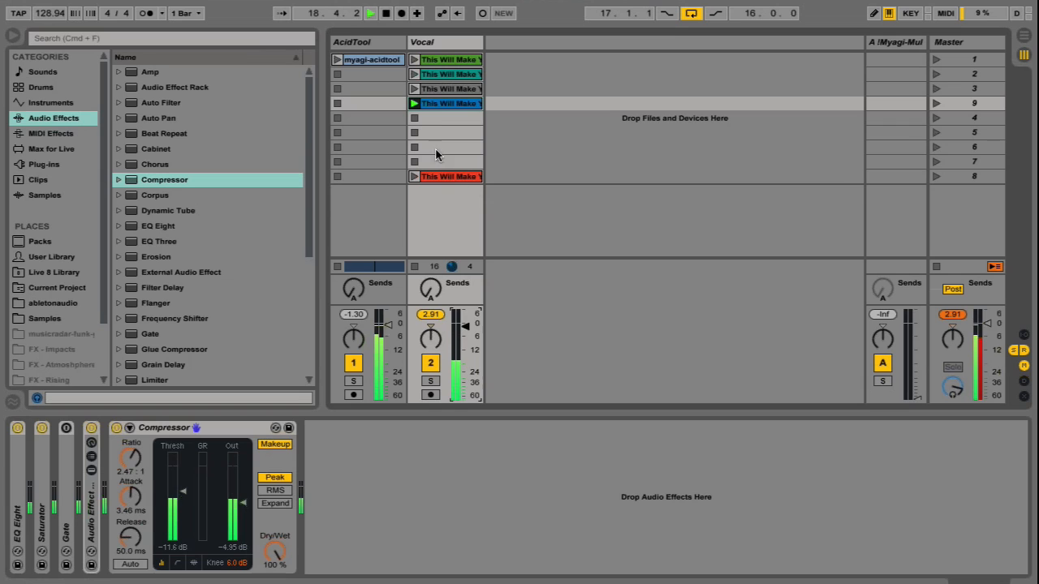
left_click(431, 95)
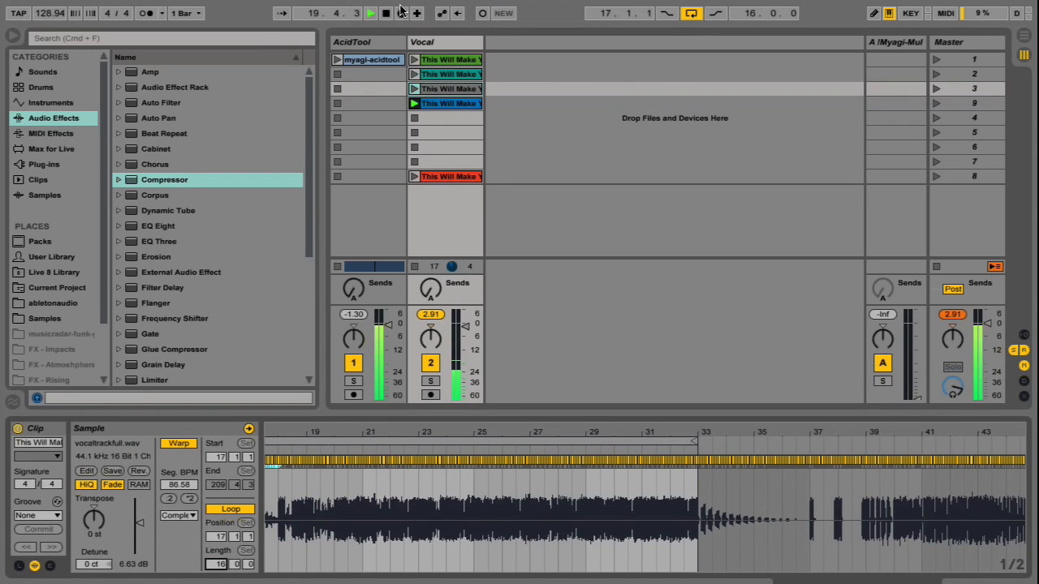
left_click(415, 89)
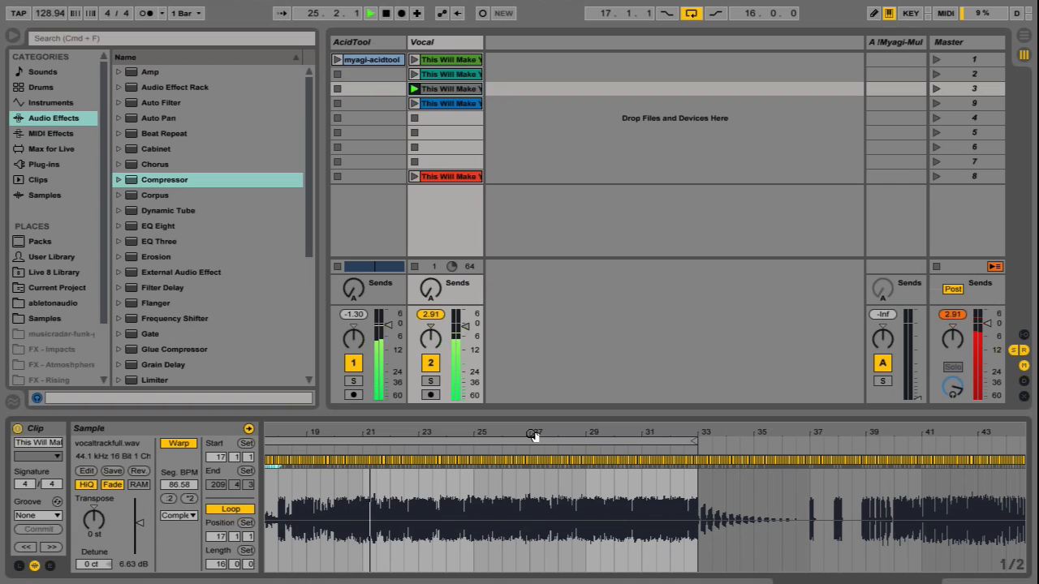
Step: Stop playback and review the Vocal track's device chain alongside its scene 3 clip
key("space")
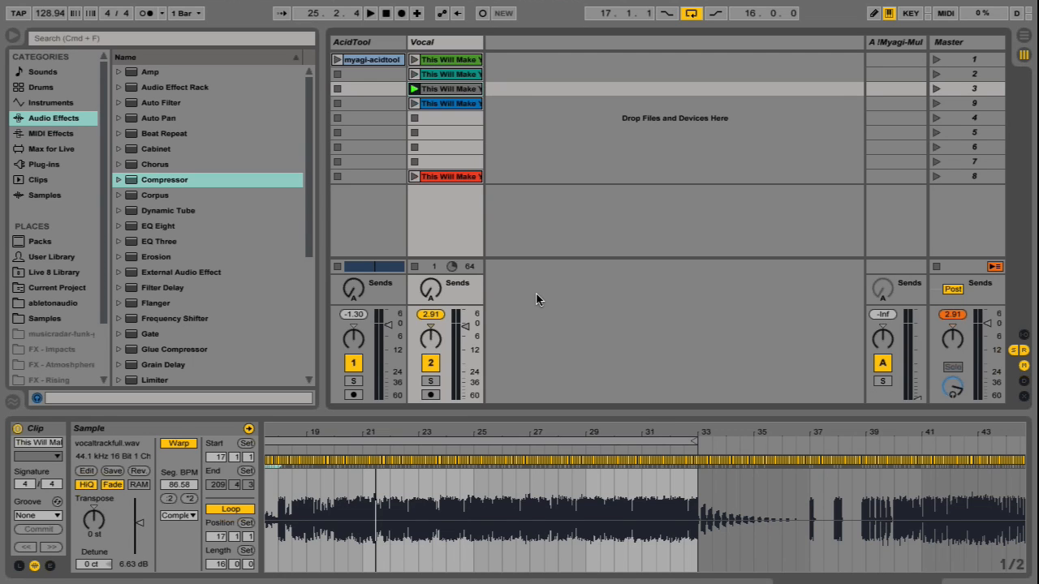
left_click(444, 44)
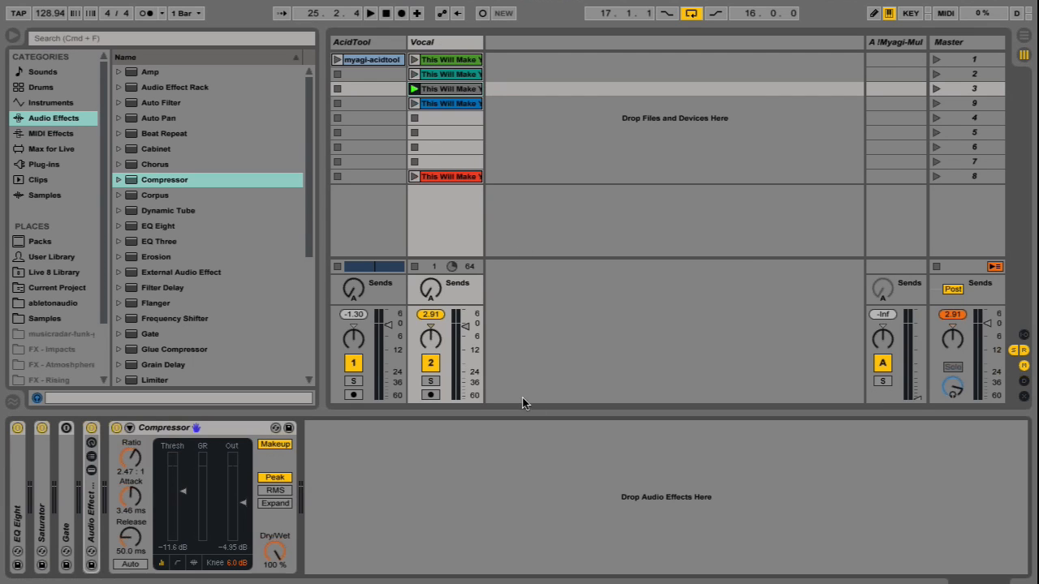
left_click(427, 91)
mouse_move(841, 578)
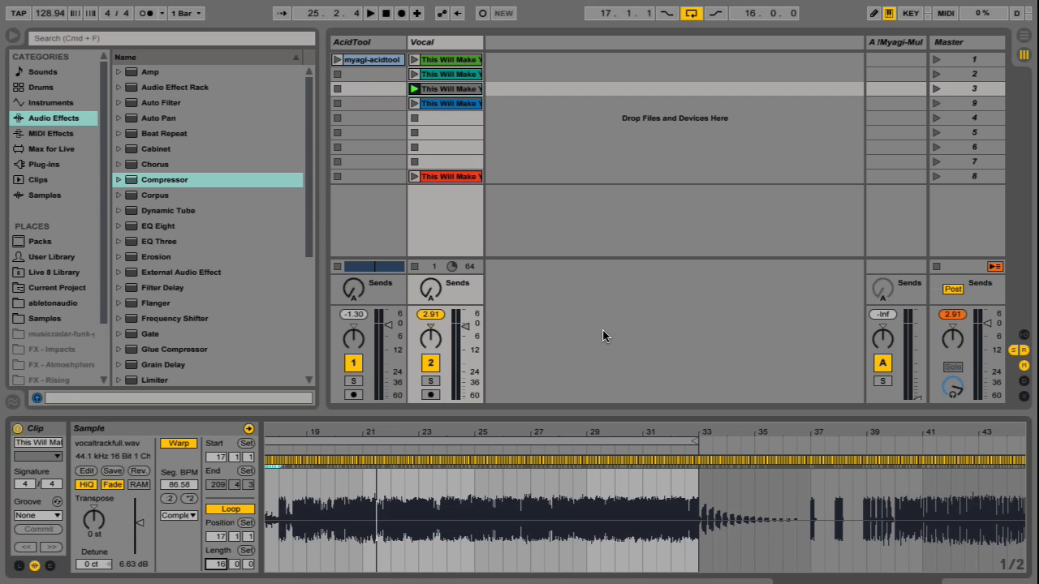
left_click(456, 45)
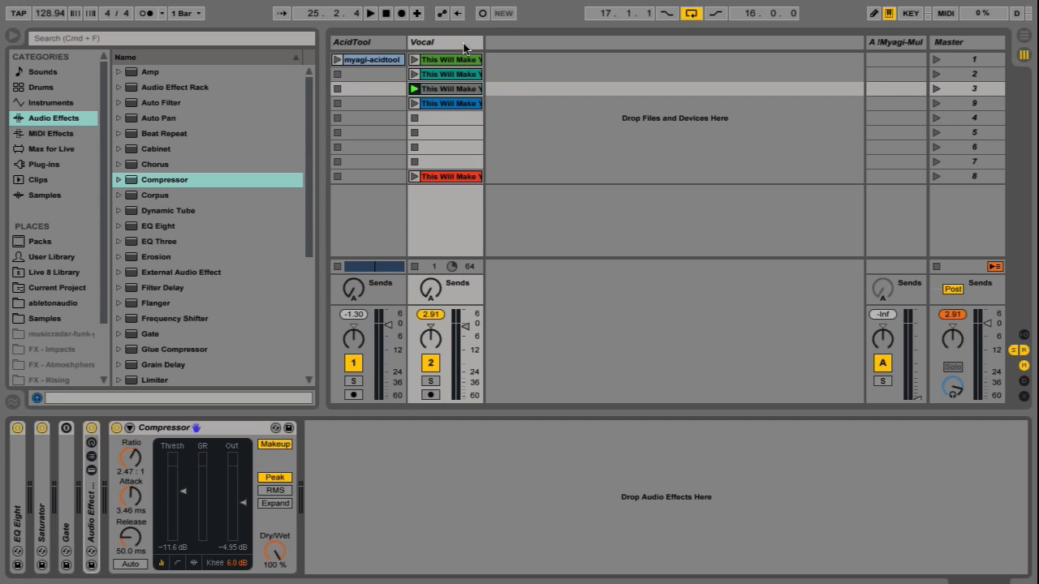
left_click(471, 93)
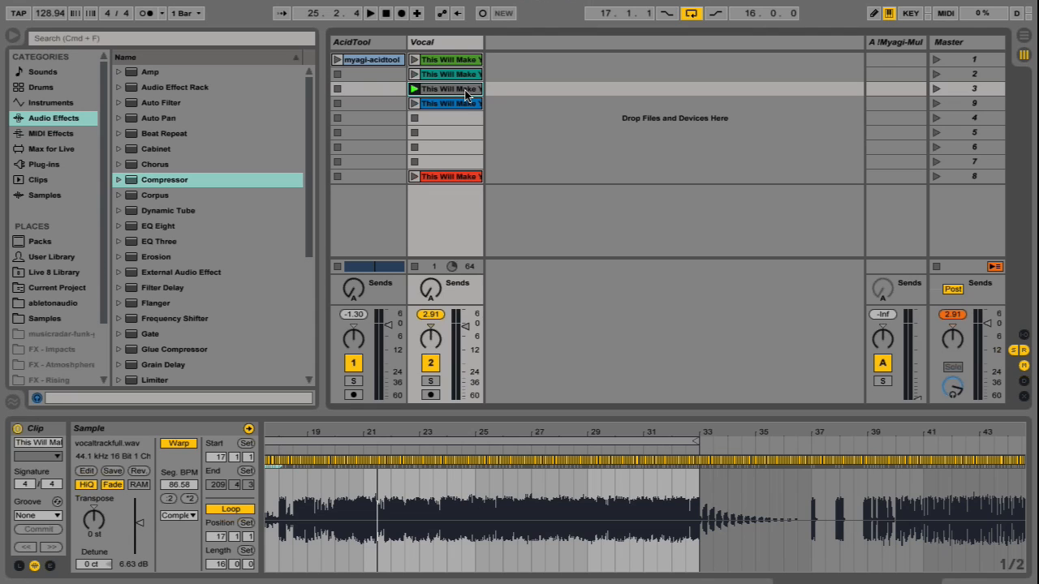
Step: Solo the Vocal track and, in the Arrangement View, return playback from the session clips to the arrangement
left_click(431, 382)
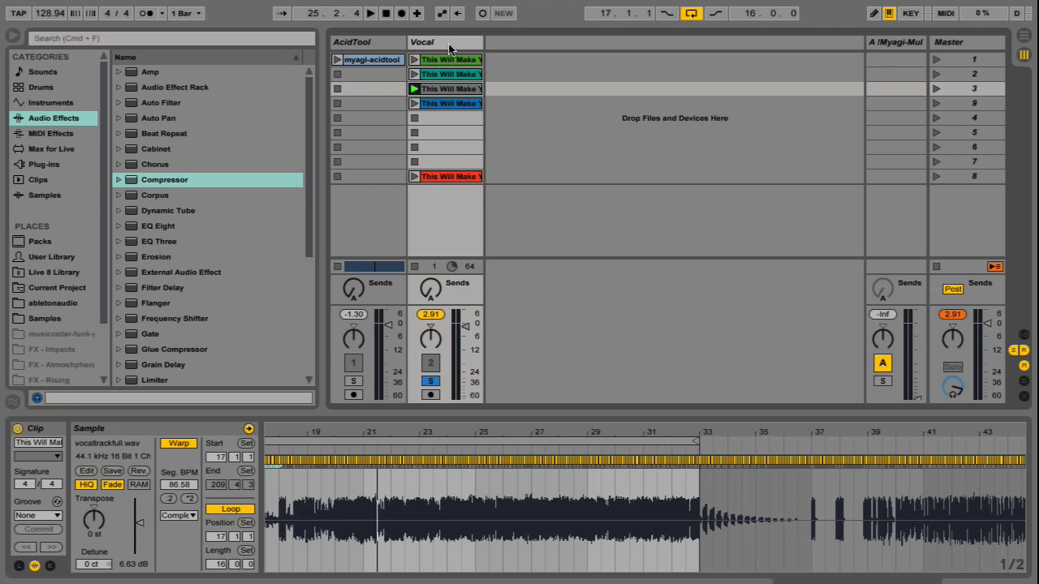
left_click(449, 43)
key("Tab")
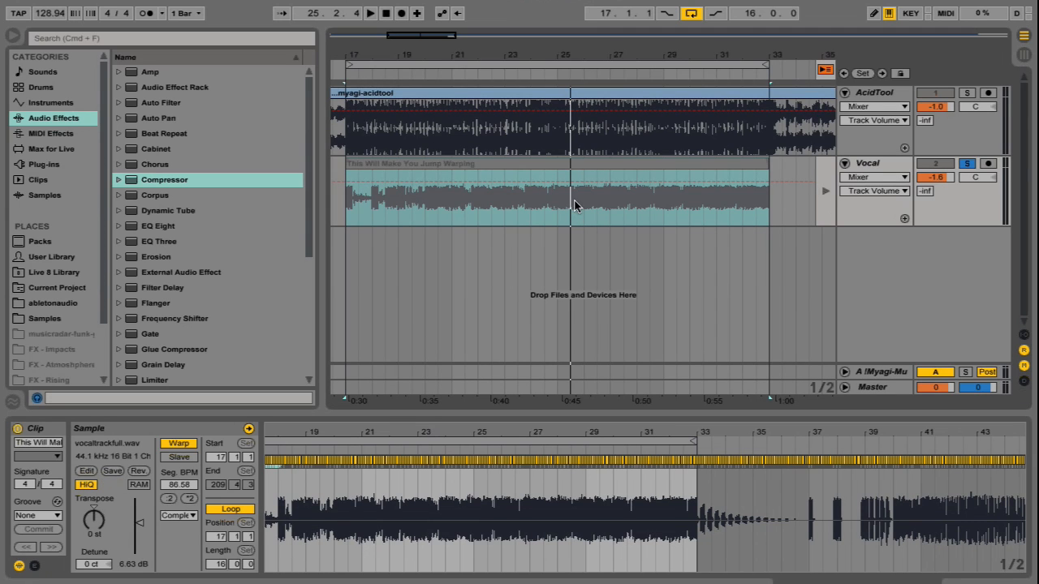
left_click(825, 71)
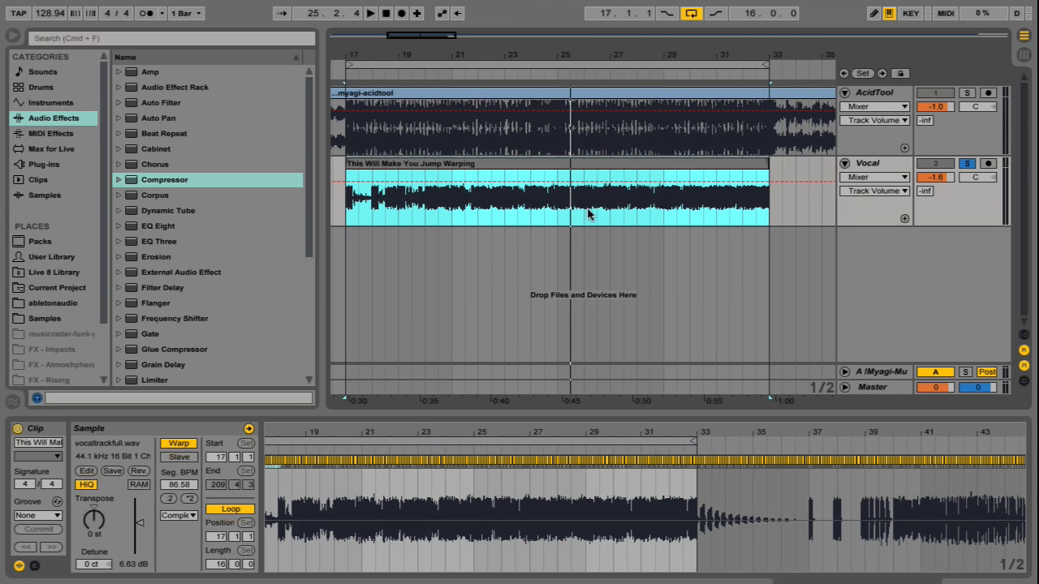
Step: Duplicate the Vocal track and lower the copy's track volume line to -inf
left_click(873, 170)
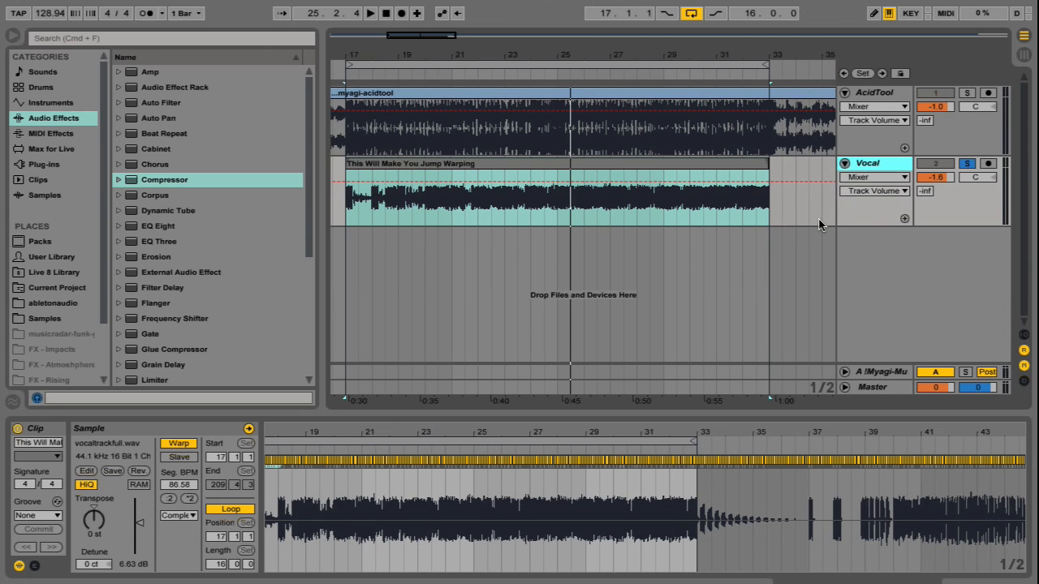
key("super+d")
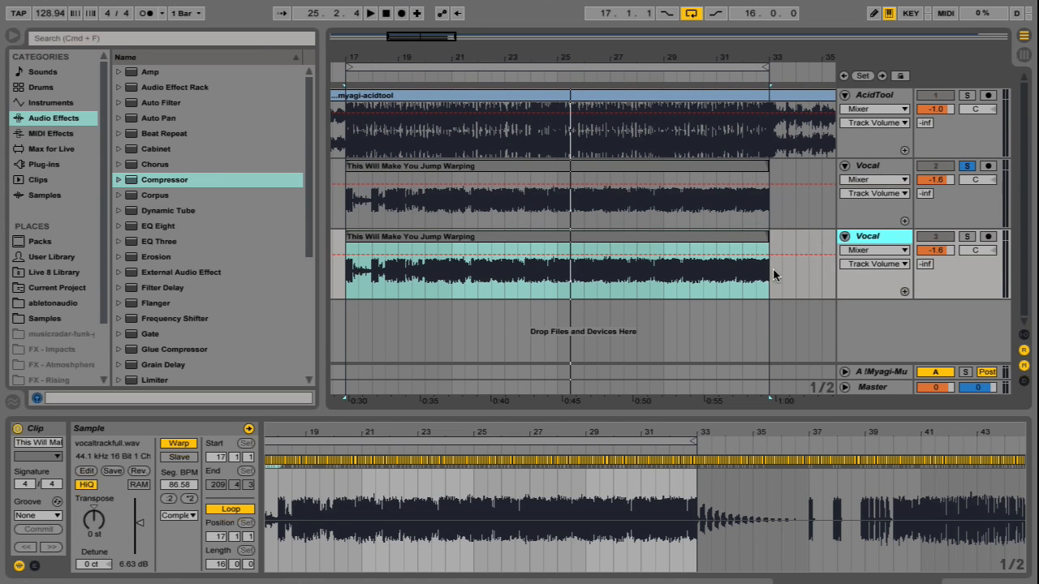
left_click_drag(428, 39, 428, 40)
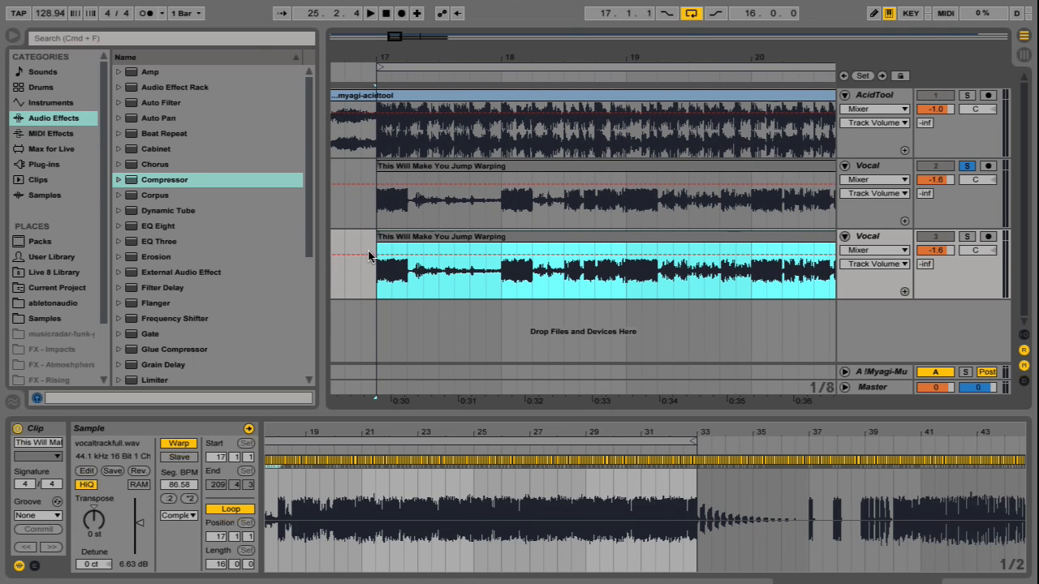
left_click_drag(371, 255, 371, 297)
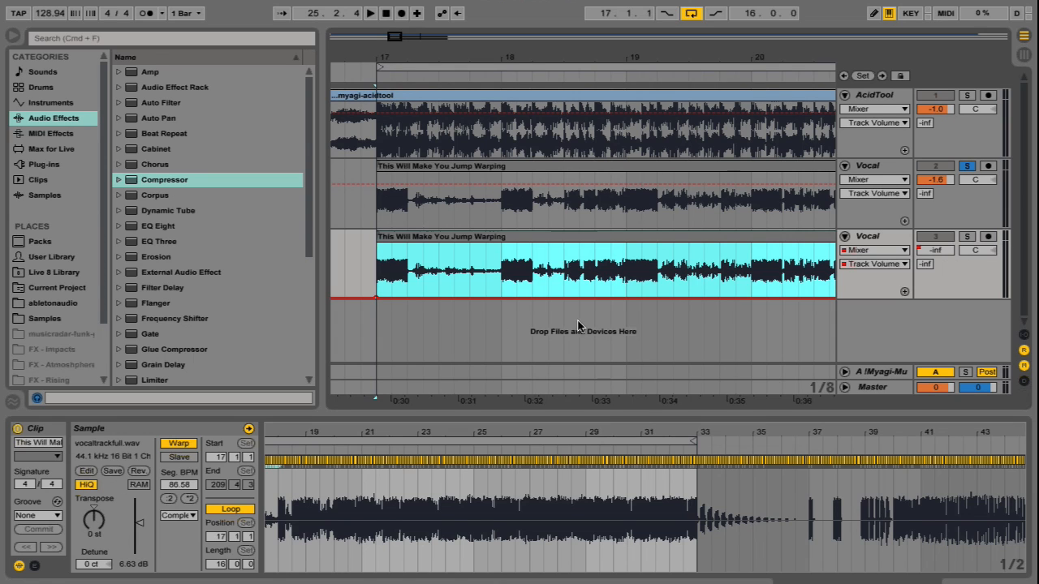
Step: Enable Draw Mode, then shorten the arrangement loop to the 8 bars from bar 25 and play it
right_click(498, 285)
left_click(513, 288)
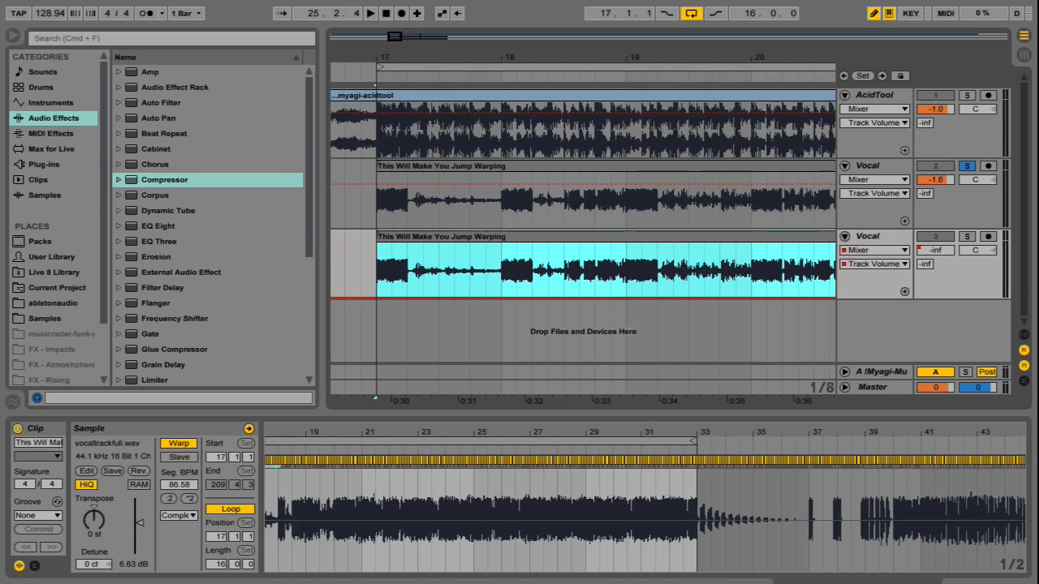
left_click_drag(395, 37, 400, 39)
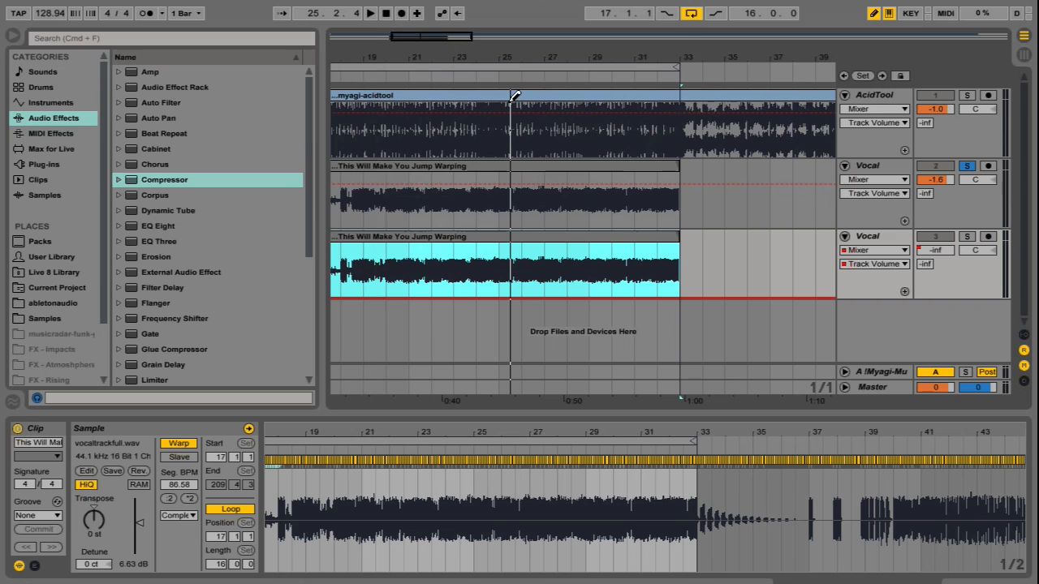
mouse_move(676, 166)
left_mouse_down()
mouse_move(774, 168)
mouse_move(684, 166)
left_mouse_up()
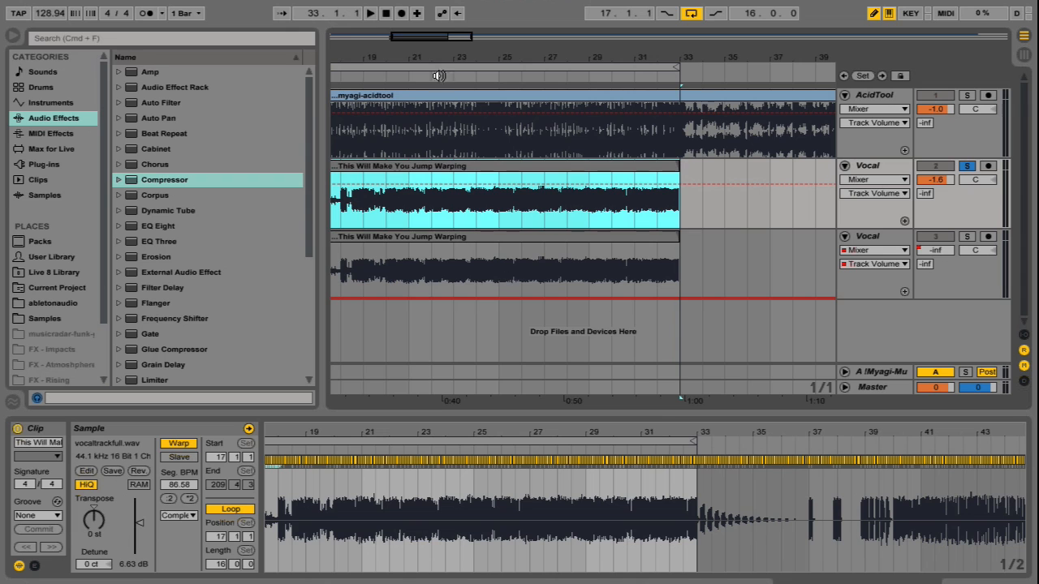
mouse_move(442, 36)
left_mouse_down()
mouse_move(419, 36)
mouse_move(445, 37)
left_mouse_up()
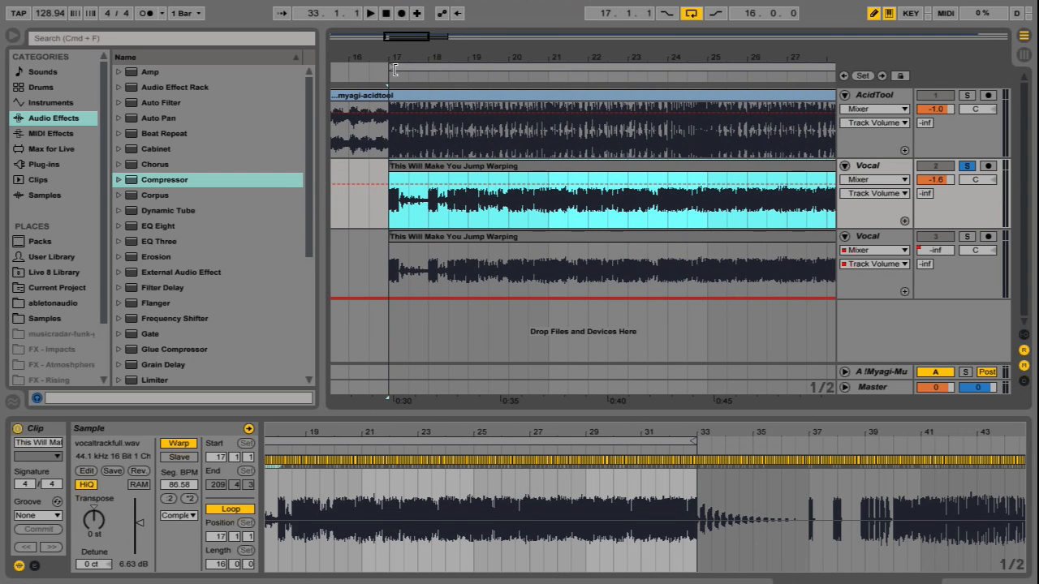
left_click_drag(395, 71, 700, 77)
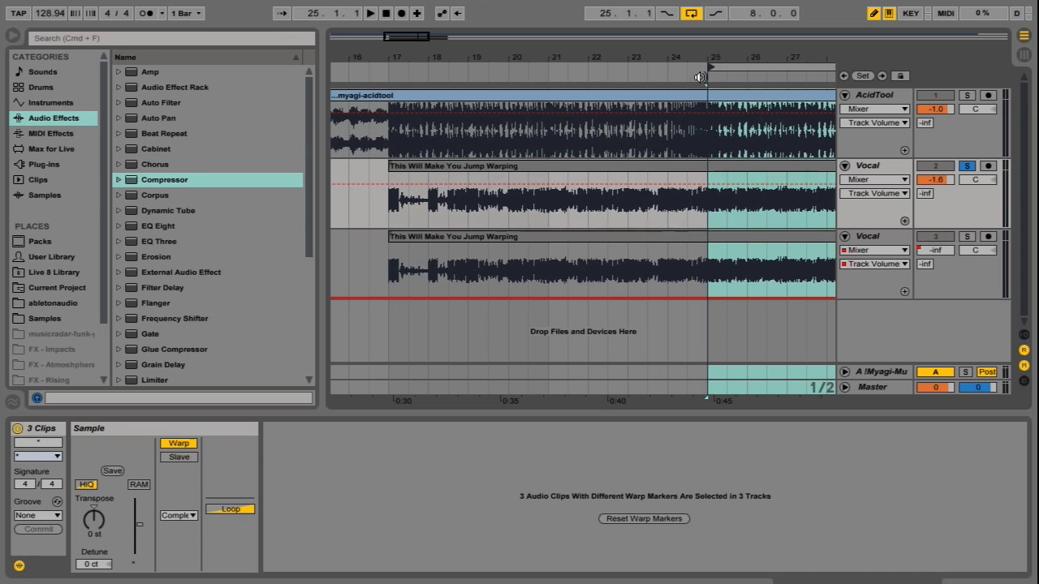
key("space")
left_click_drag(418, 35, 415, 39)
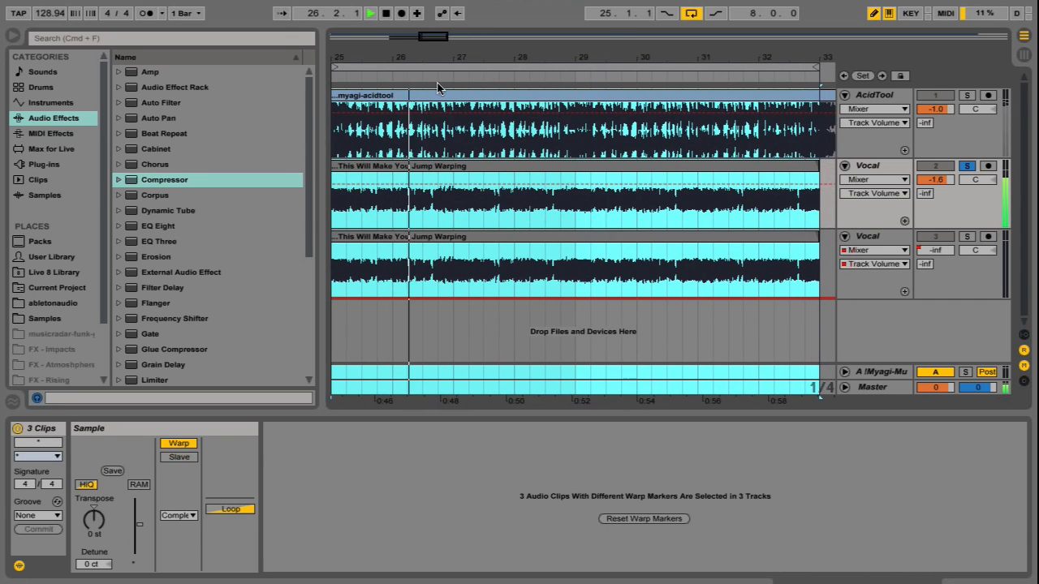
Step: Draw three short volume peaks of about -4.9 dB on the duplicate Vocal track, just before bars 27 and 29 and after bar 30
left_click(445, 262)
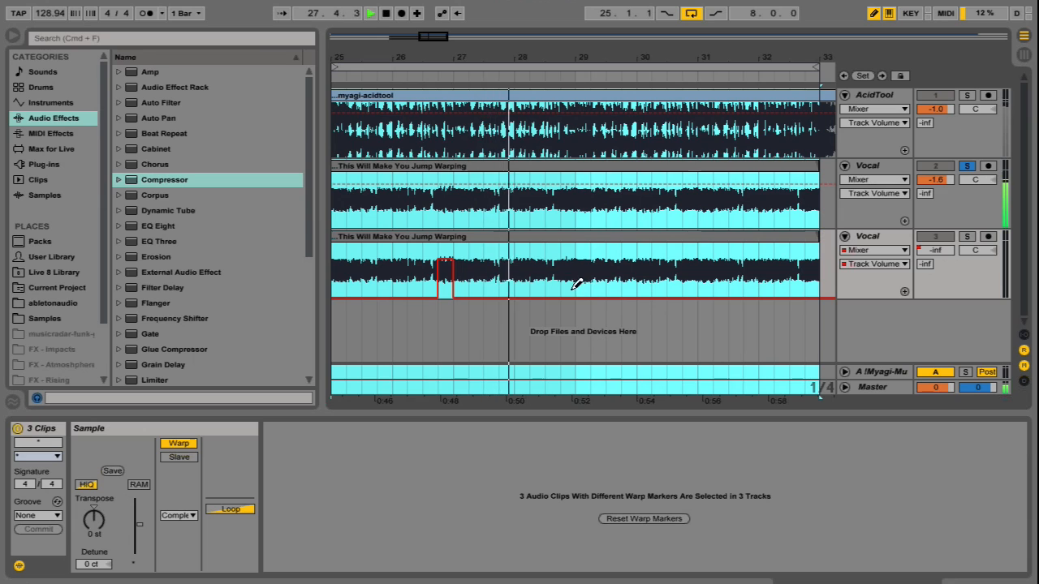
left_click(571, 261)
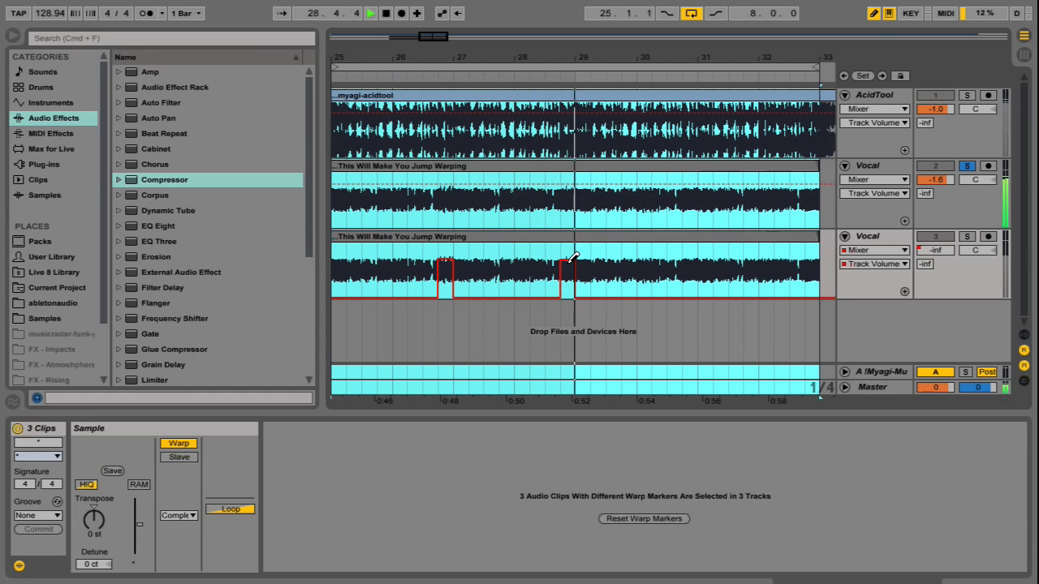
left_click(658, 260)
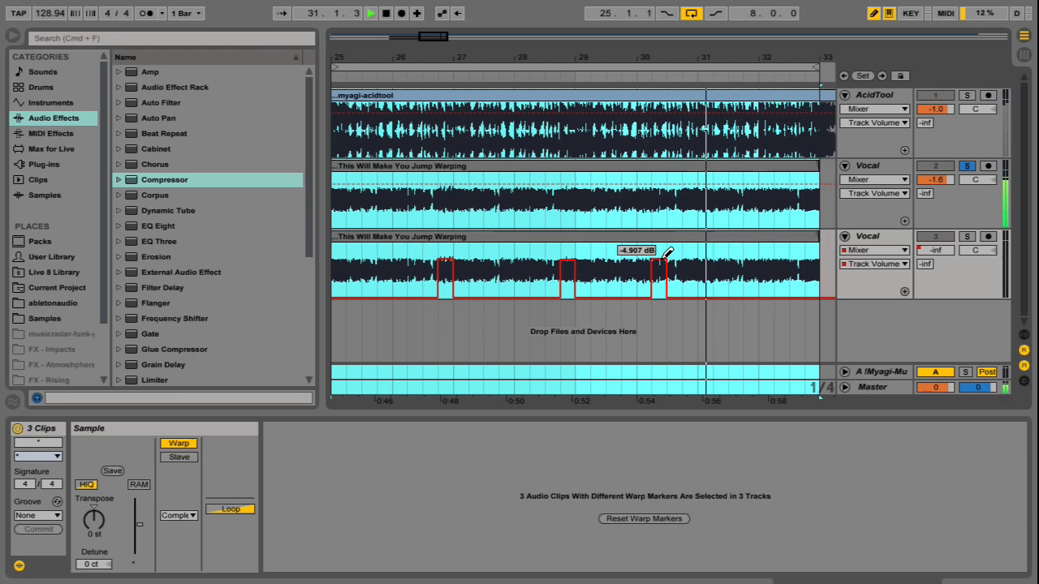
left_click_drag(429, 40, 435, 38)
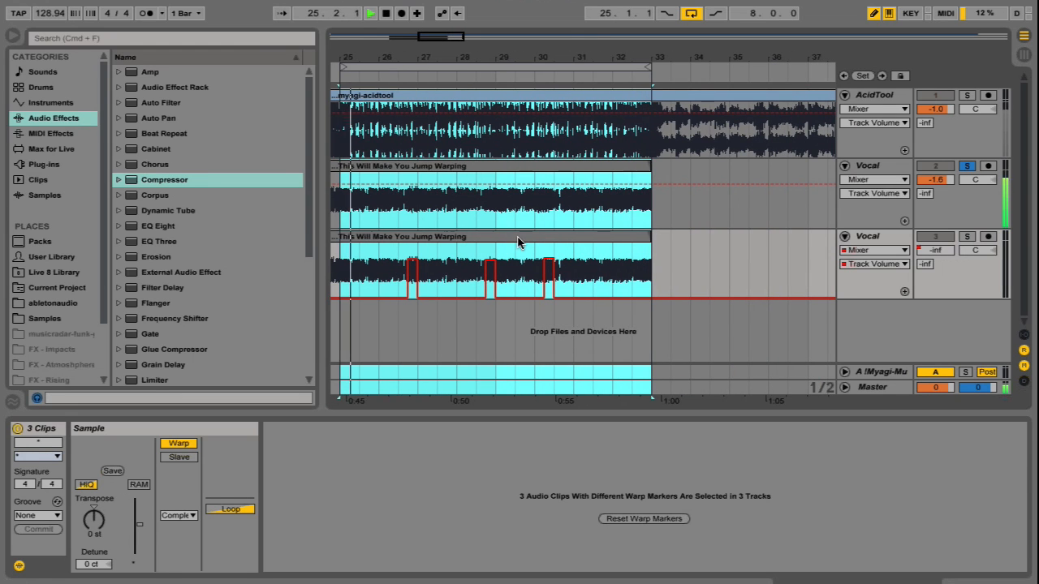
Step: In the Session View, audition the Vocal track's scene 2 clip from about bar 41 and stop playback
key("Tab")
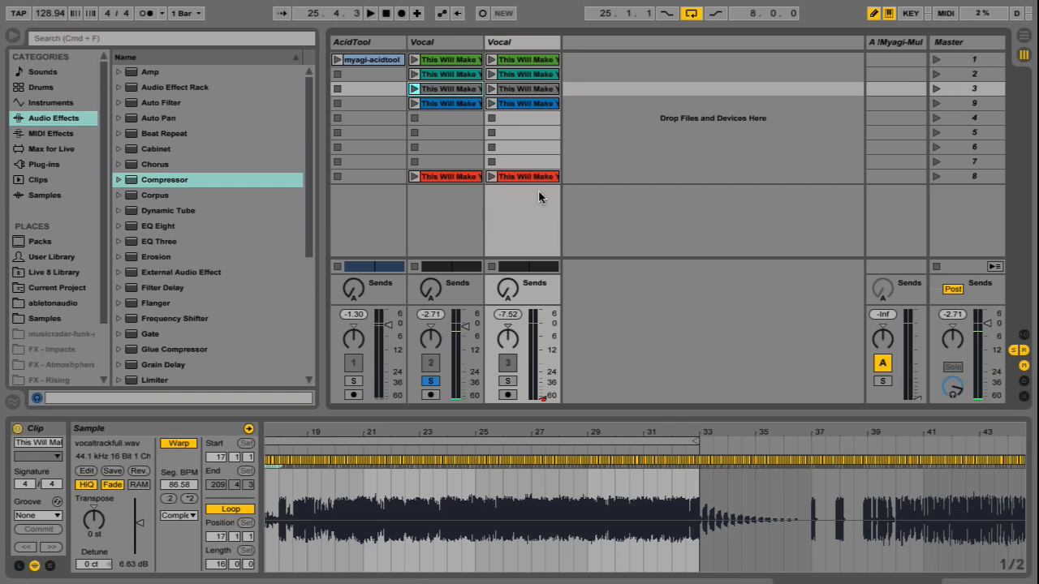
left_click(446, 75)
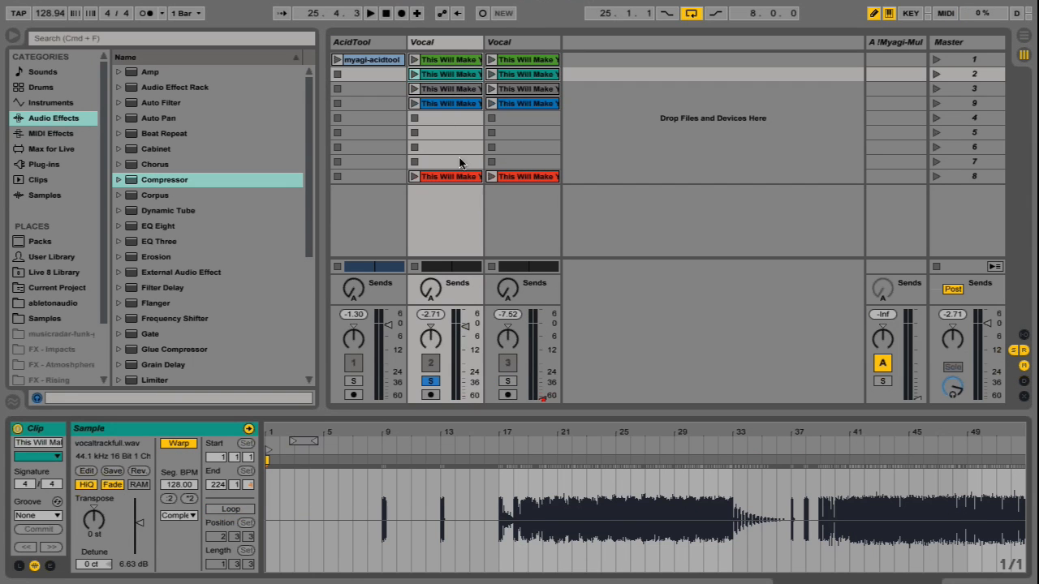
left_click(851, 444)
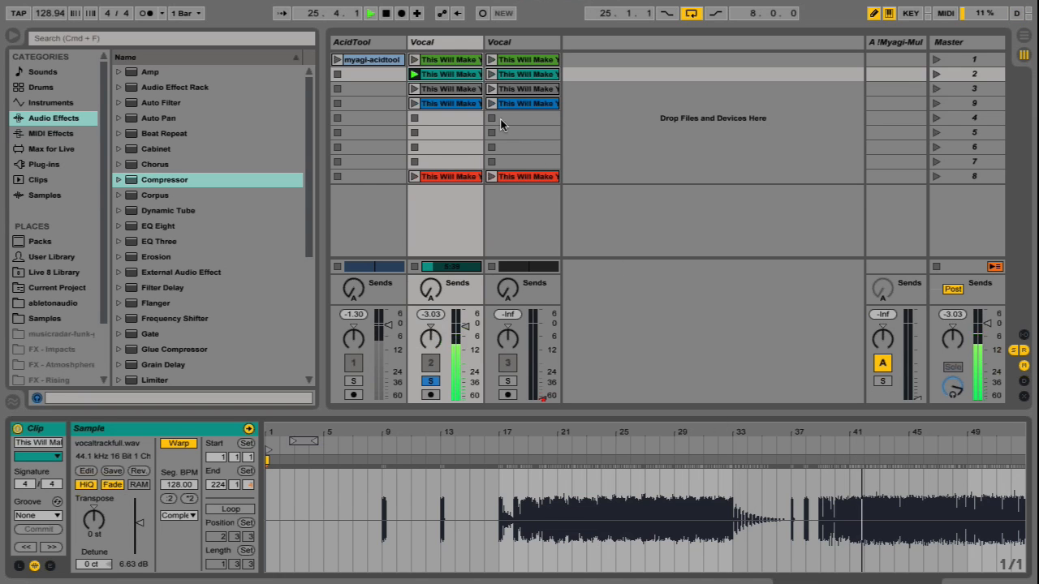
key("space")
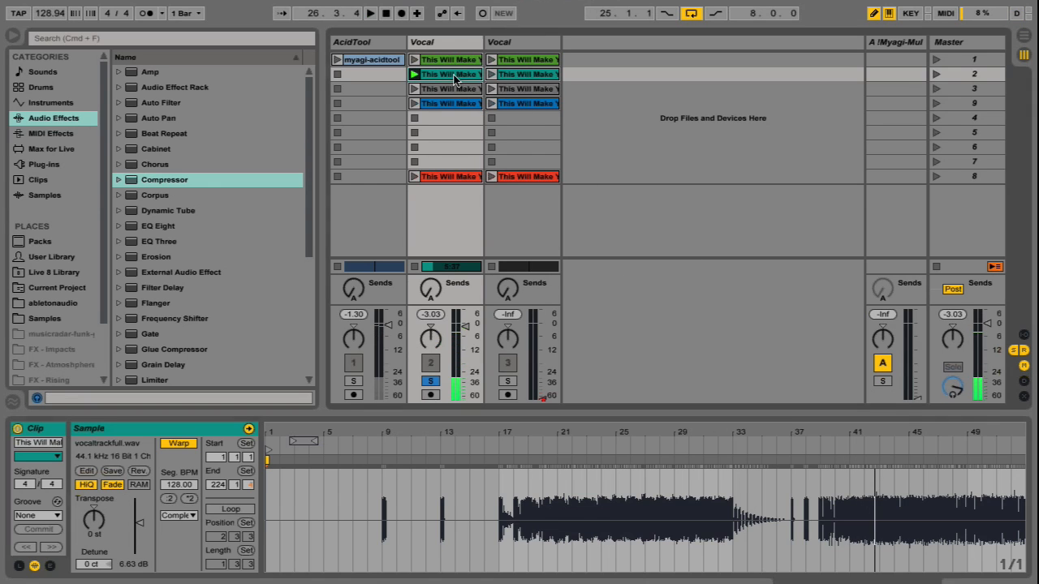
Step: In the Arrangement View, delete the duplicate Vocal track and the clip on the remaining Vocal track
key("Tab")
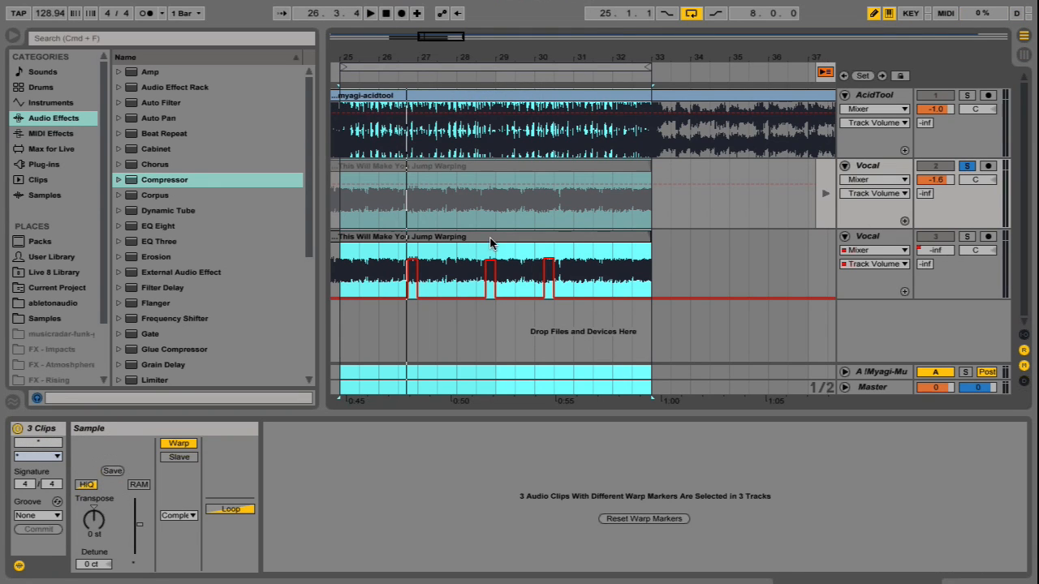
left_click(881, 238)
key("Delete")
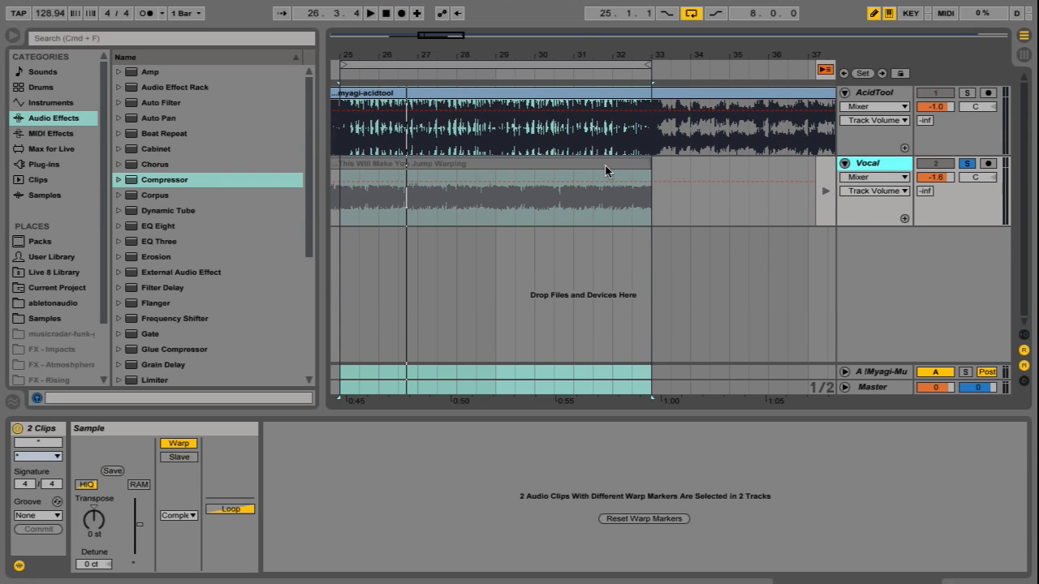
key("Delete")
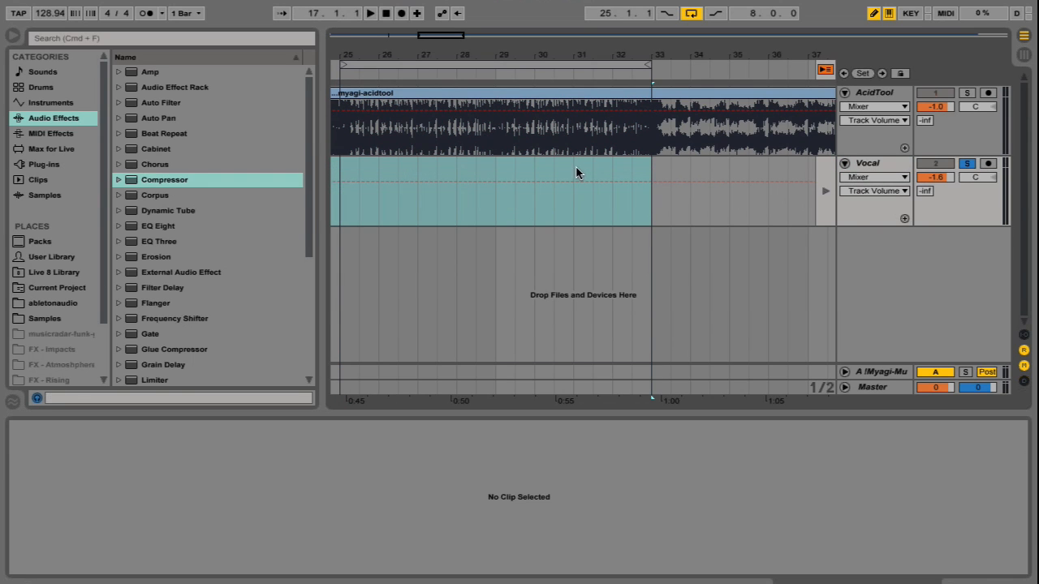
Step: Copy the Vocal track's scene 2 clip into its arrangement lane at bar 1 and return playback to the arrangement
key("Tab")
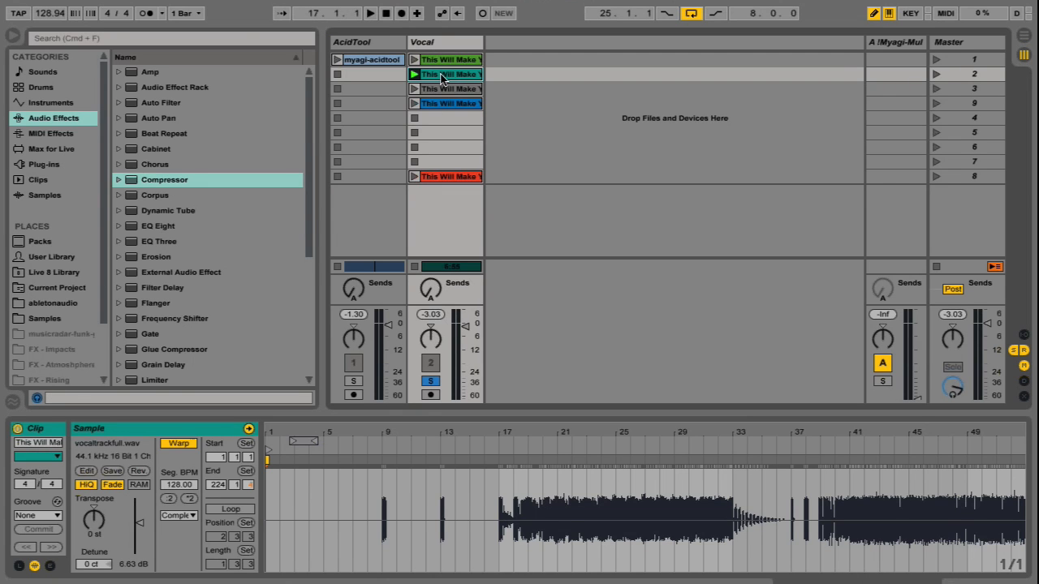
key("Tab")
left_click_drag(439, 39, 376, 34)
left_click(335, 171)
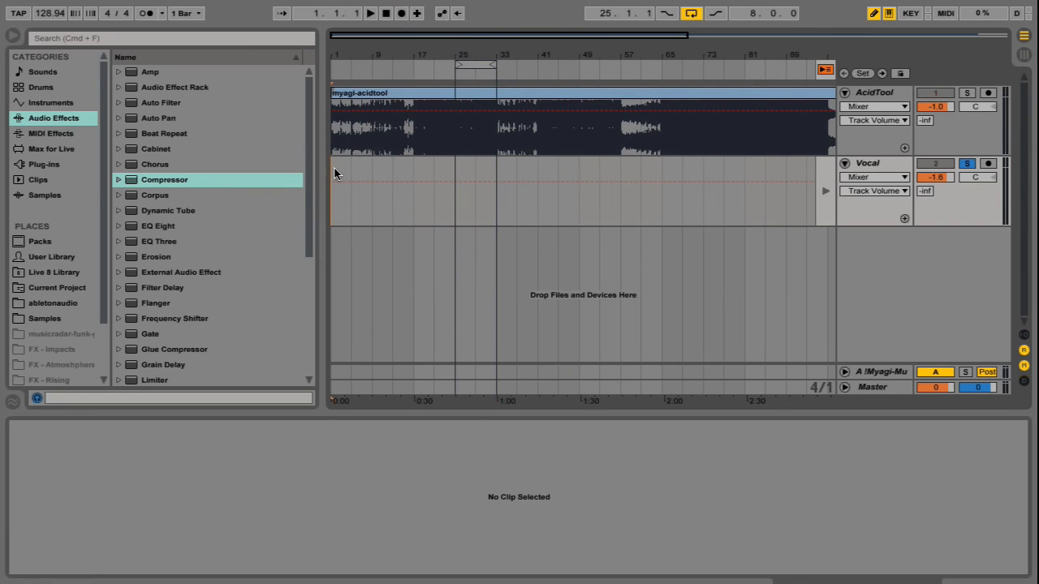
key("super+v")
left_click(826, 70)
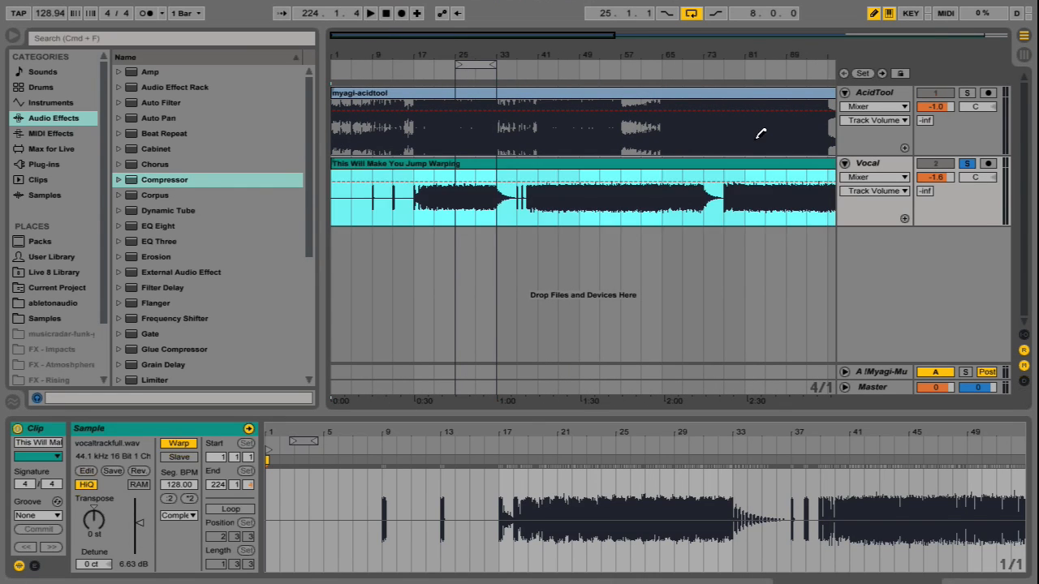
Step: Move the loop to bar 17, trim the vocal clip's start to 37 and place it at bar 17, then play it
left_click_drag(472, 65, 447, 65)
left_click_drag(333, 162, 452, 162)
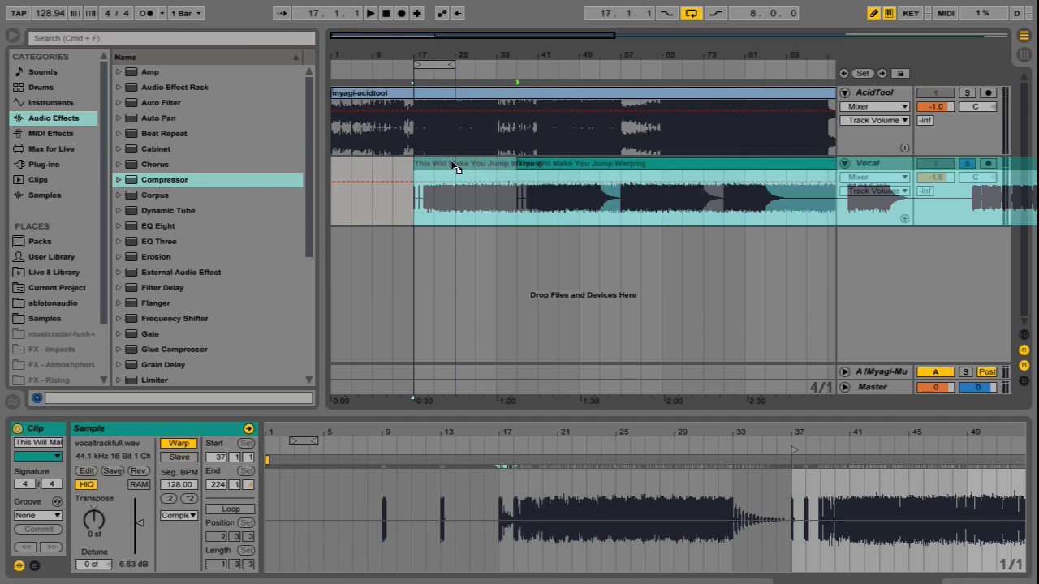
left_click_drag(426, 39, 430, 39)
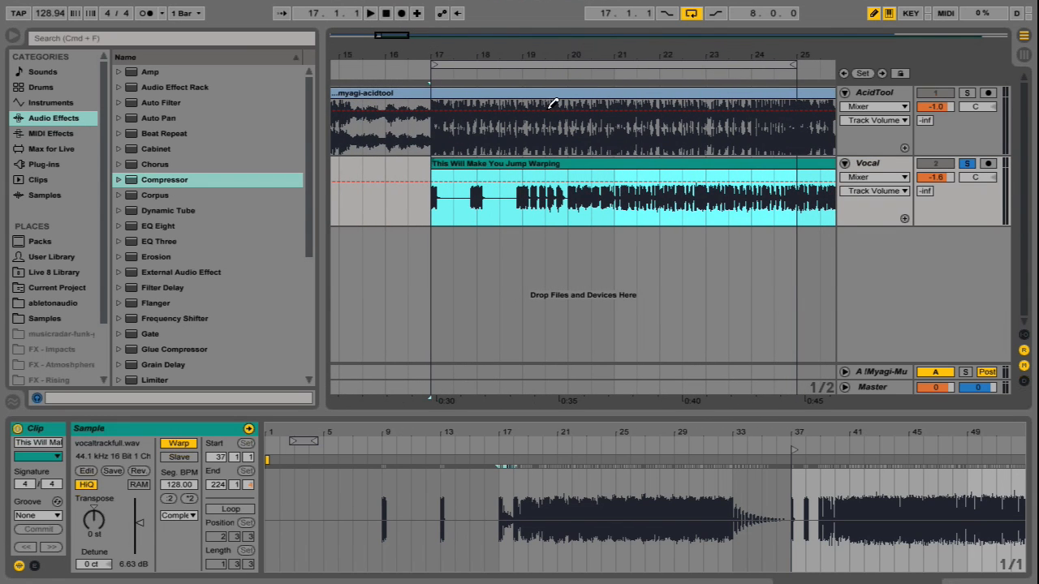
left_click(548, 75)
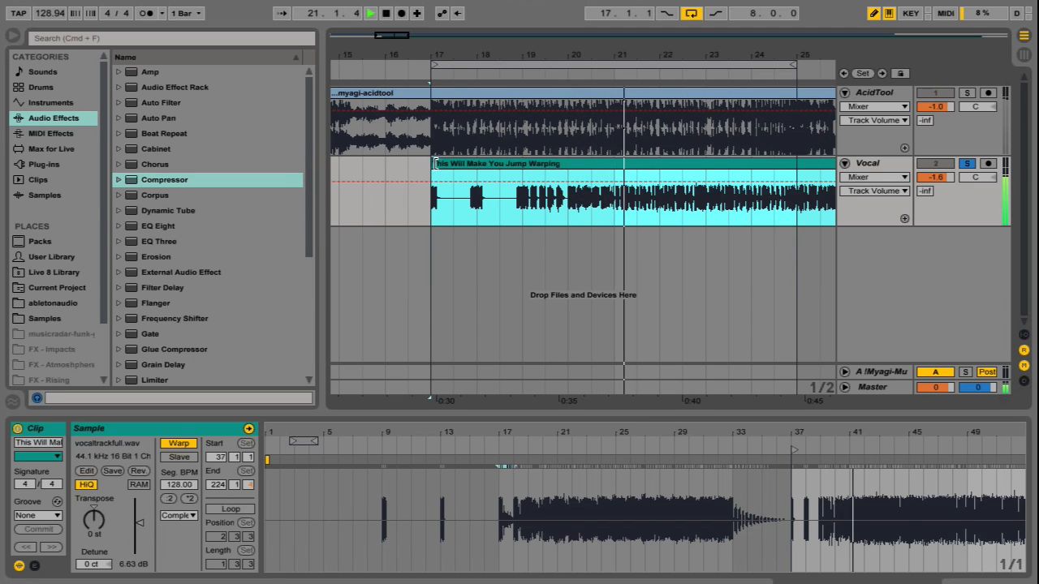
Step: Trim the vocal clip's start to 41 at bar 17, then unsolo the Vocal track and play both tracks from bar 17
left_click_drag(434, 164, 456, 166)
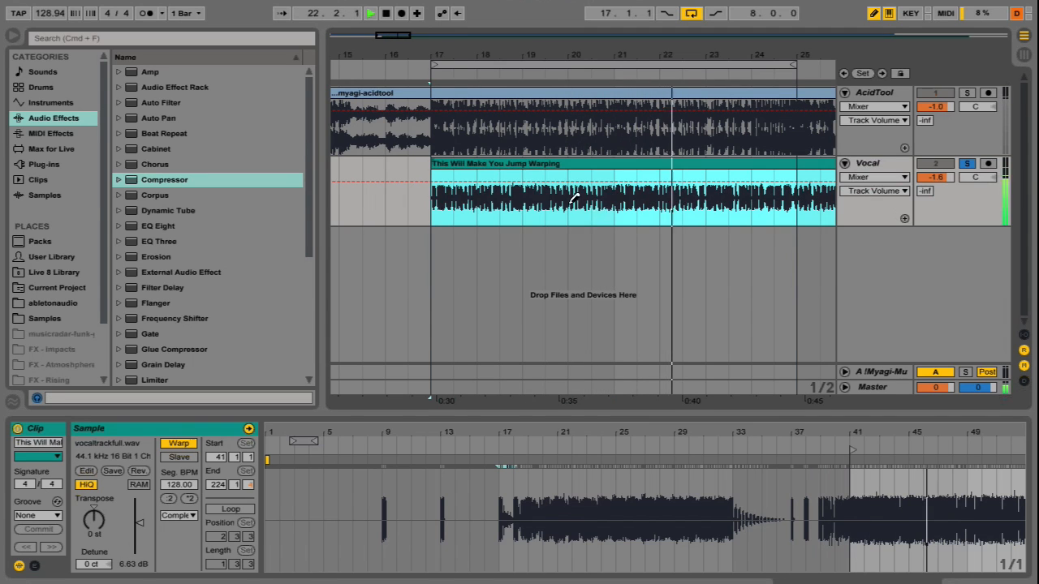
key("space")
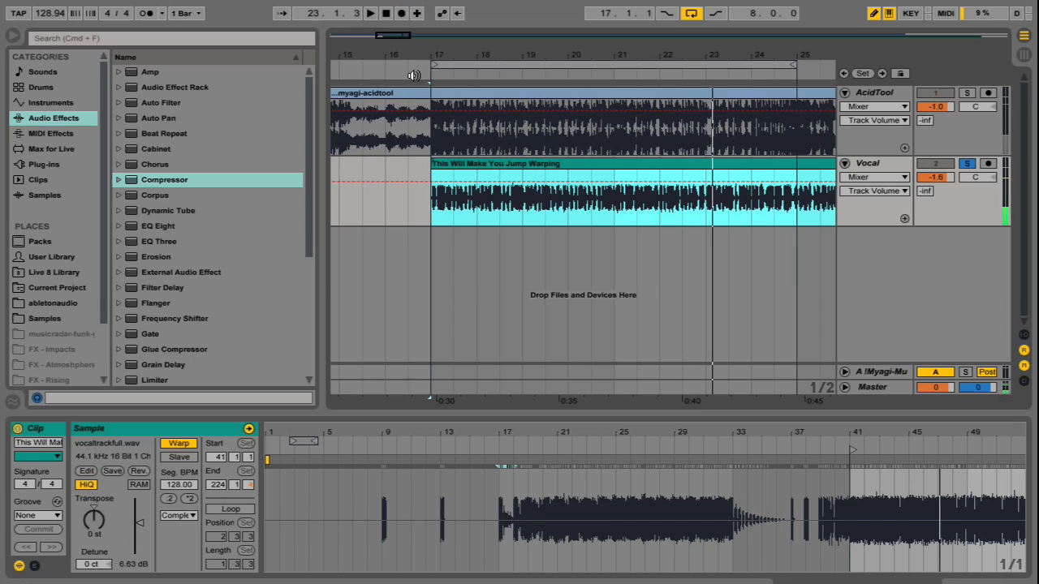
left_click(967, 165)
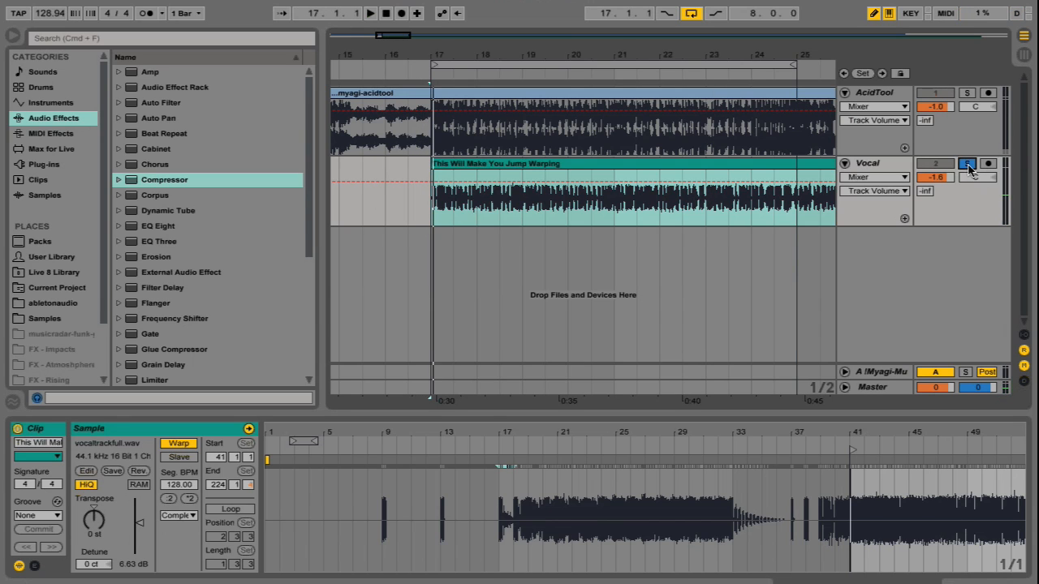
left_click(430, 71)
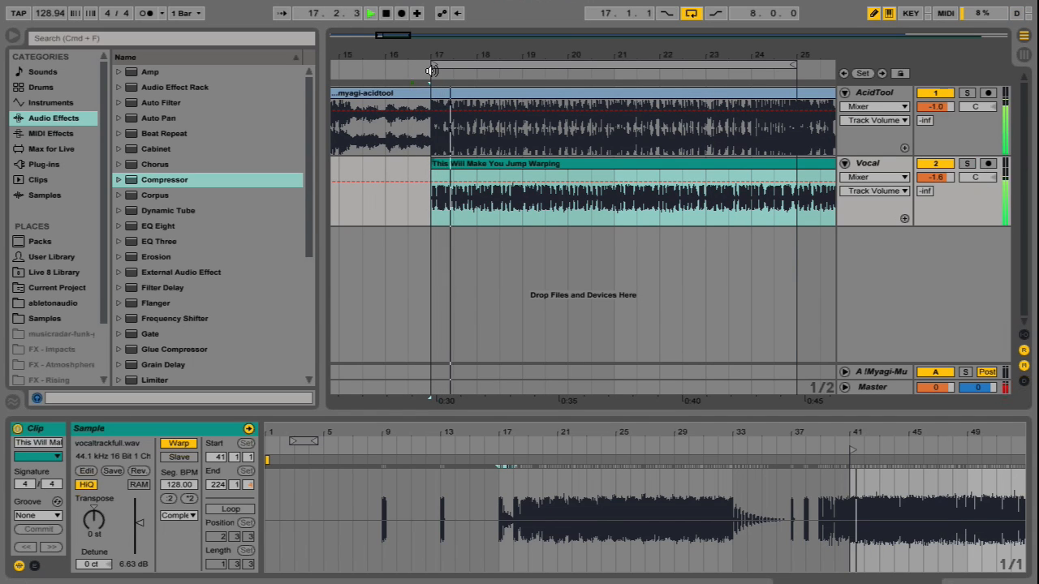
left_click(431, 70)
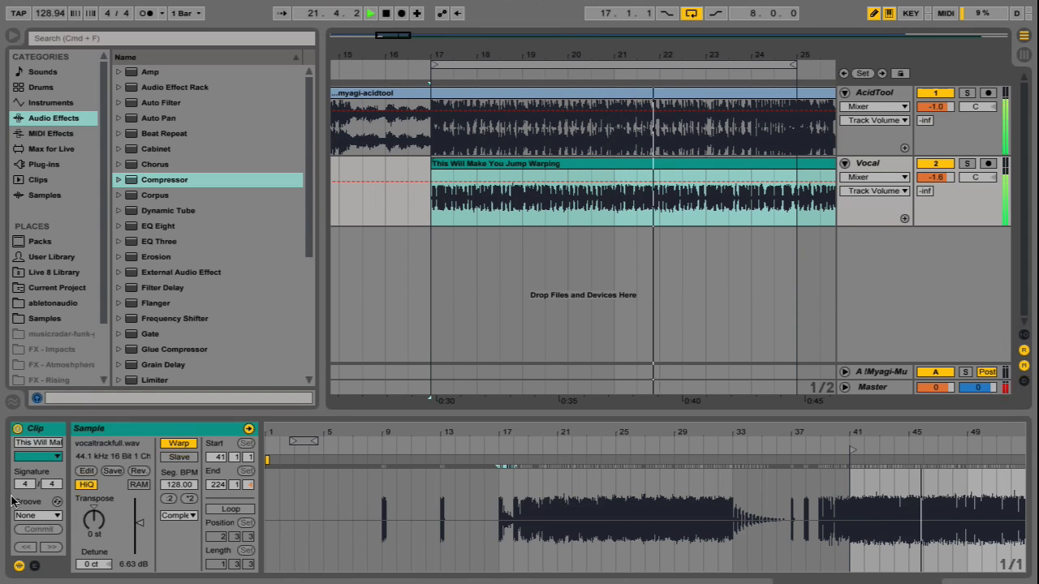
Step: Apply the myagi-acidtool groove to the vocal clip and commit it
left_click(36, 515)
left_click(47, 541)
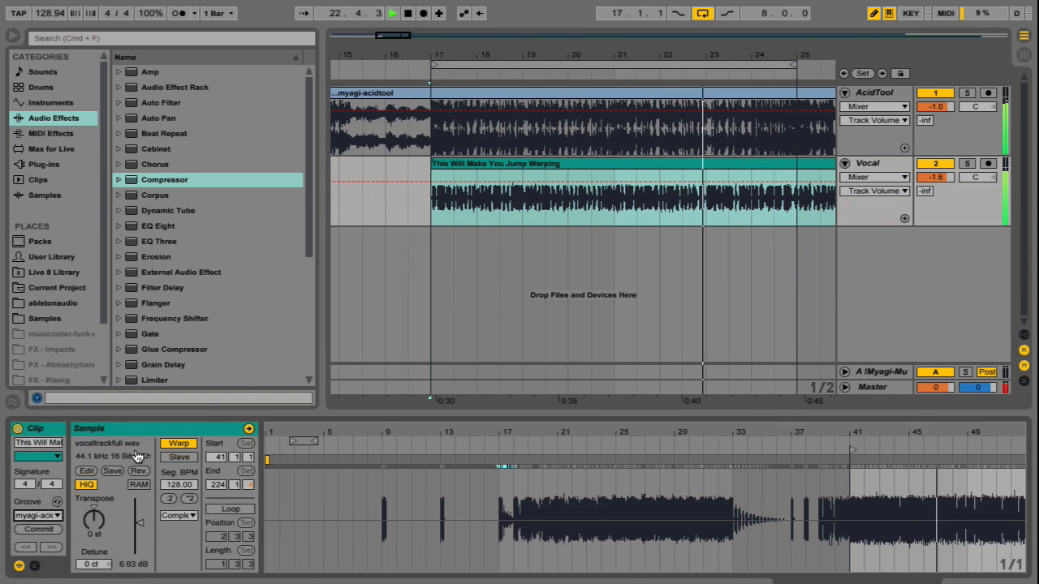
left_click(42, 529)
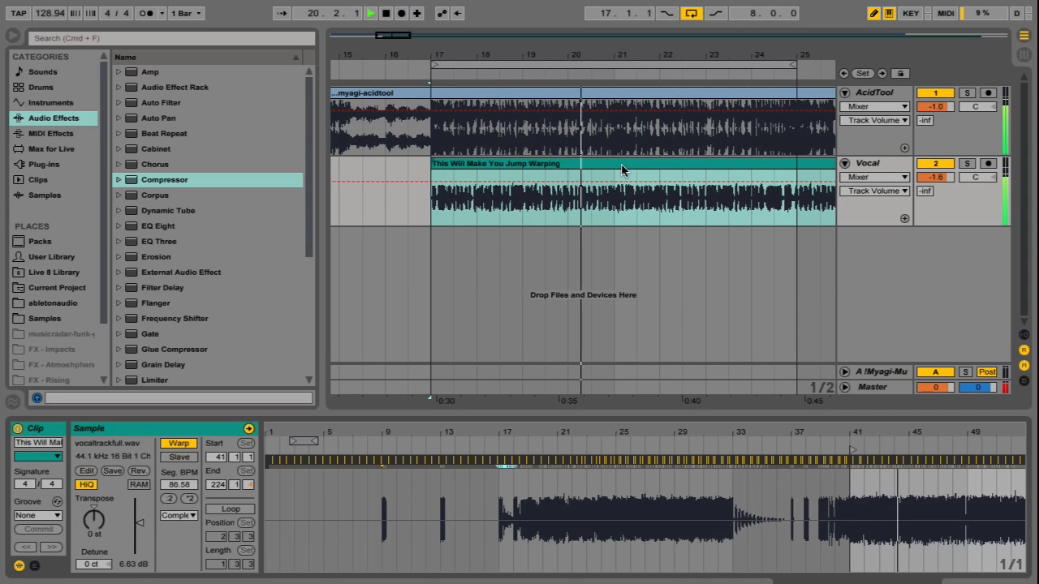
Step: Duplicate the Vocal track with its committed clip
left_click(870, 165)
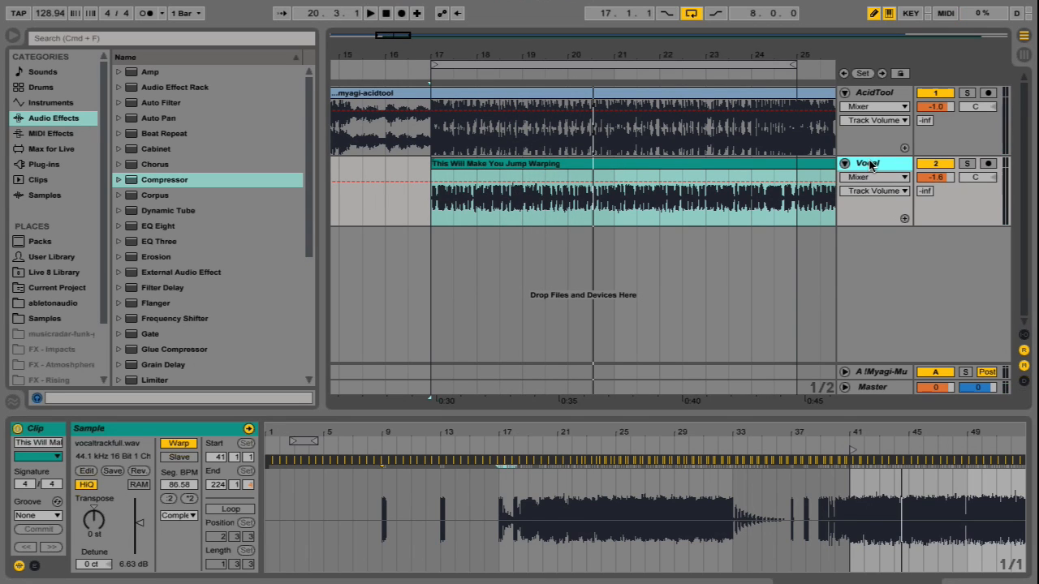
key("super+d")
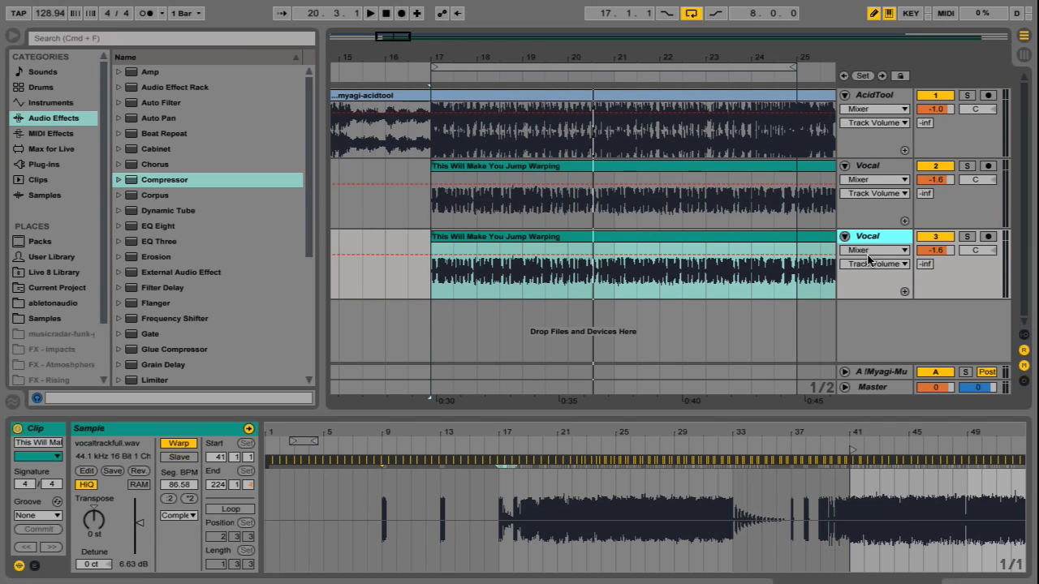
Step: Lower the duplicate Vocal track's volume automation to -inf from bar 17 onward and colour its clip red
left_click(436, 266)
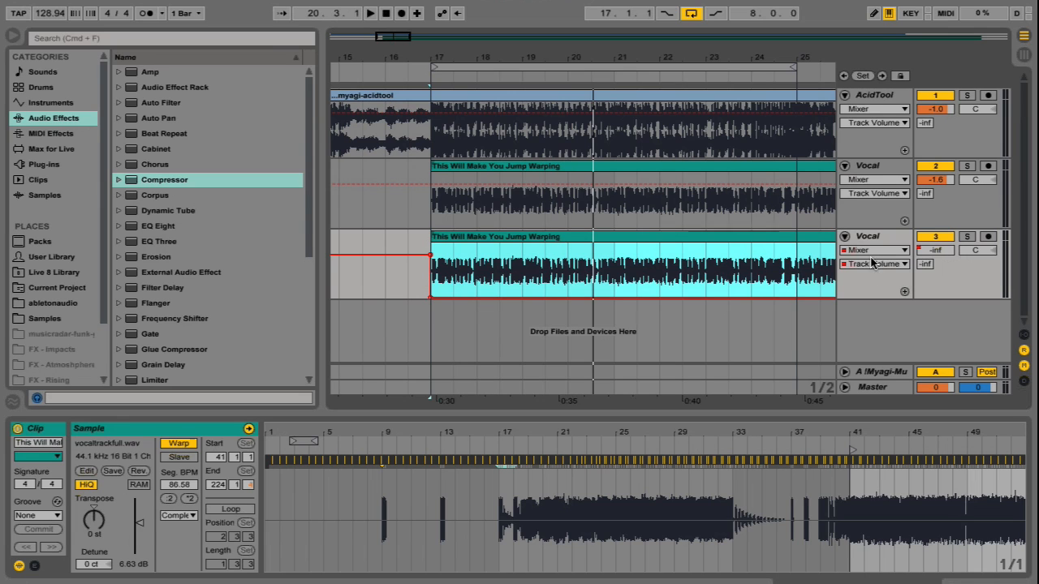
left_click(50, 456)
left_click(25, 131)
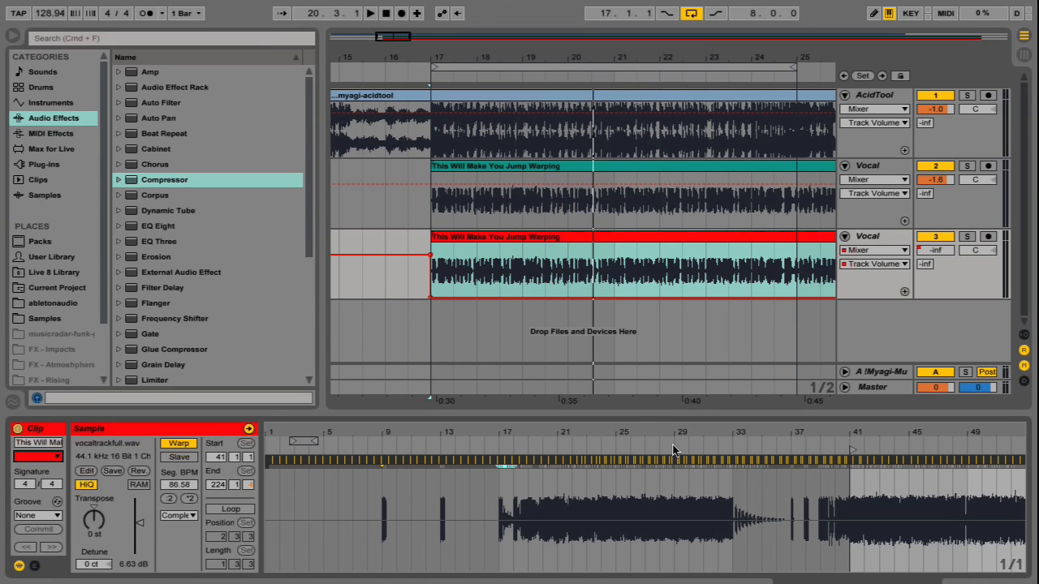
Step: Rename the third track as the vocal backup and draw a raised track volume block over the last beat of bar 17
left_click(876, 239)
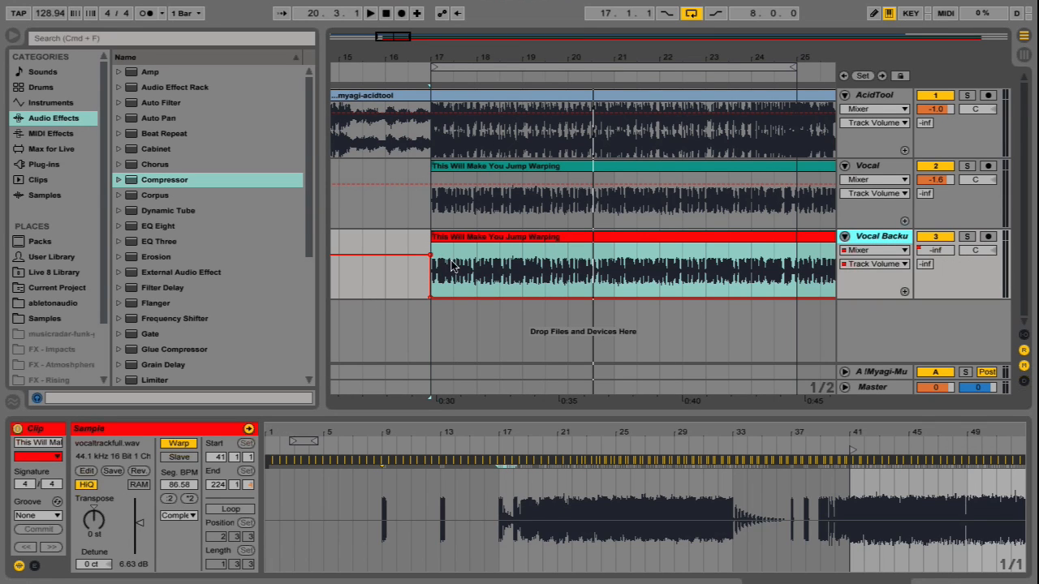
left_click_drag(395, 36, 395, 37)
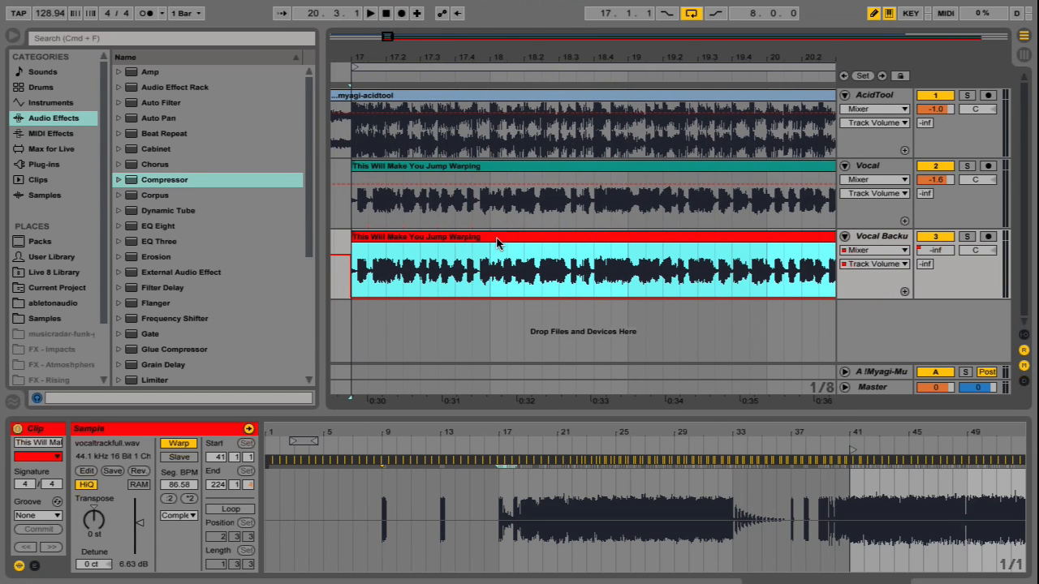
key("space")
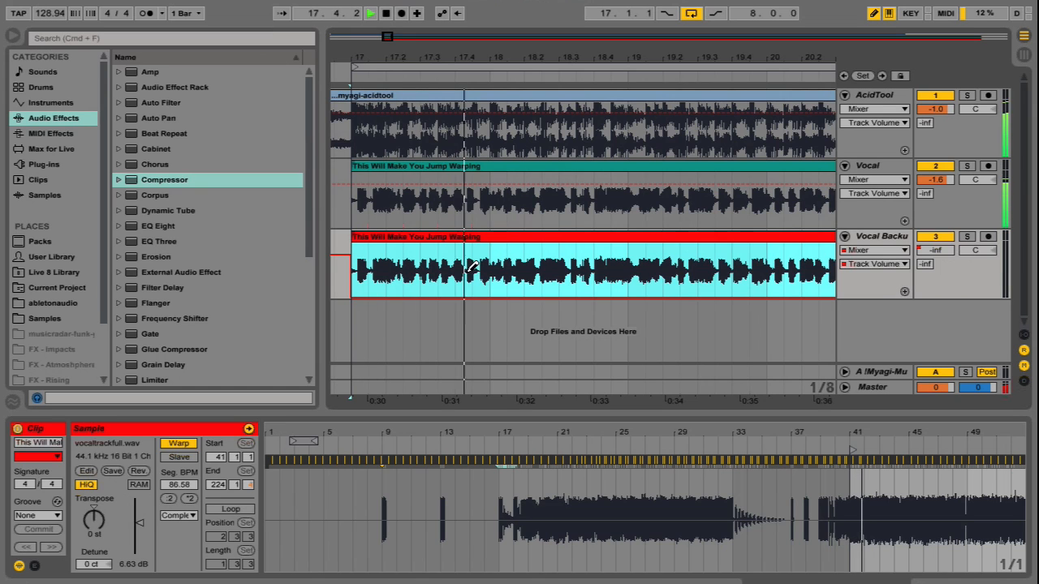
key("space")
left_click_drag(472, 267, 486, 259)
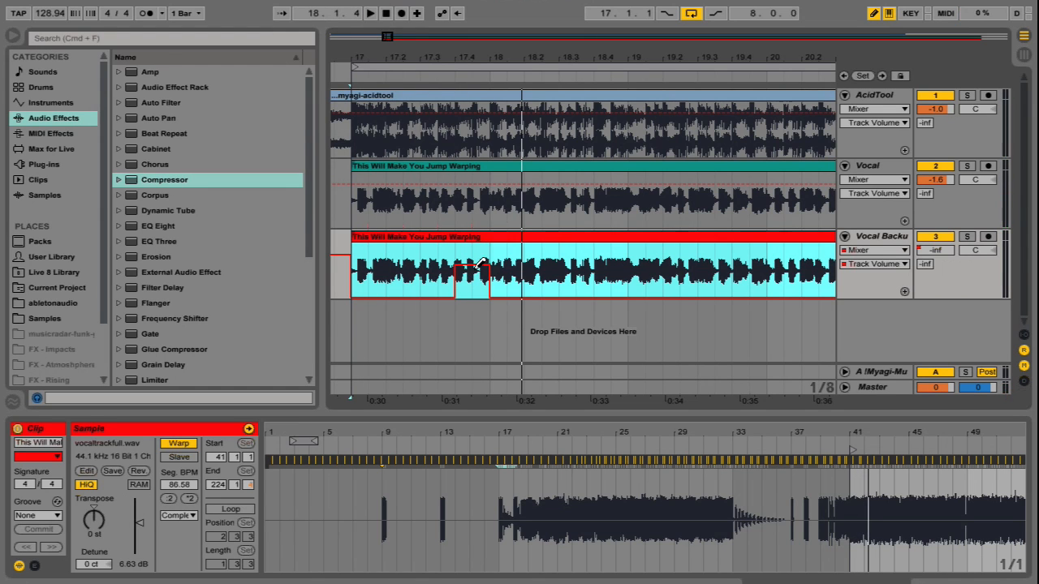
Step: Draw raised volume blocks at about -8.5 dB over the last beats of bars 18 and 19 on the backup vocal track
key("space")
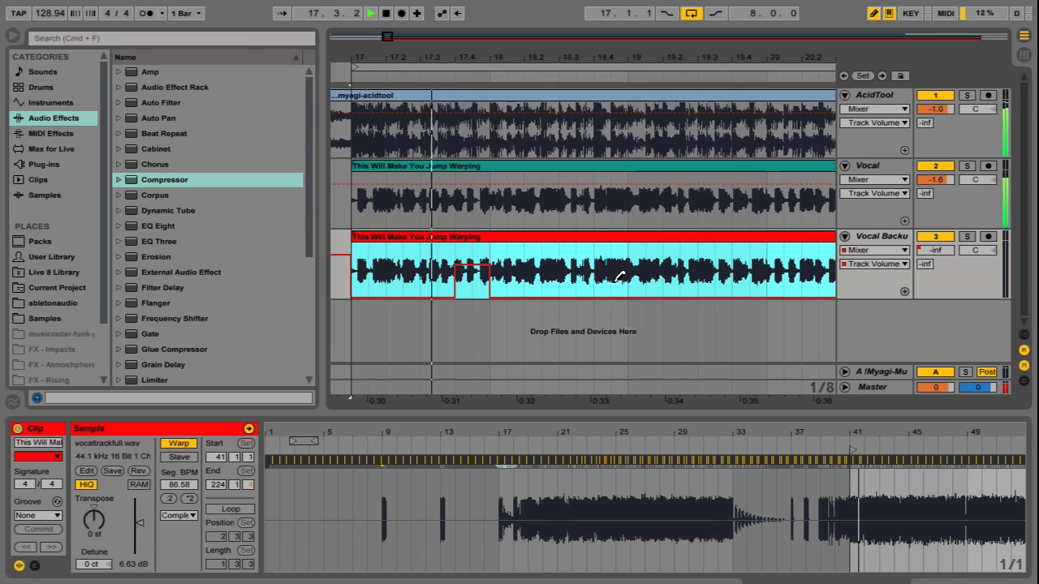
left_click_drag(578, 270, 632, 257)
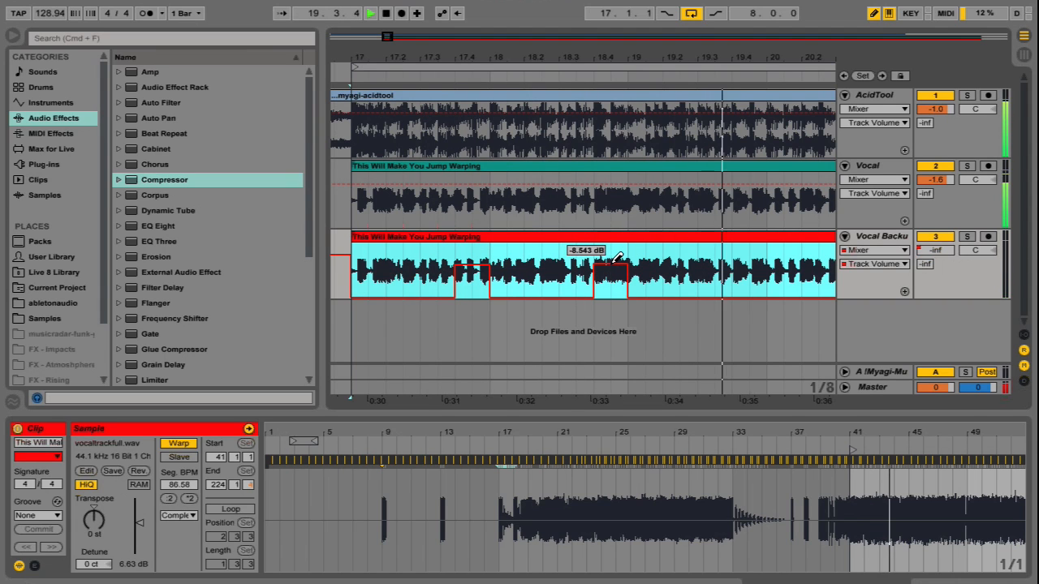
left_click_drag(732, 262, 765, 258)
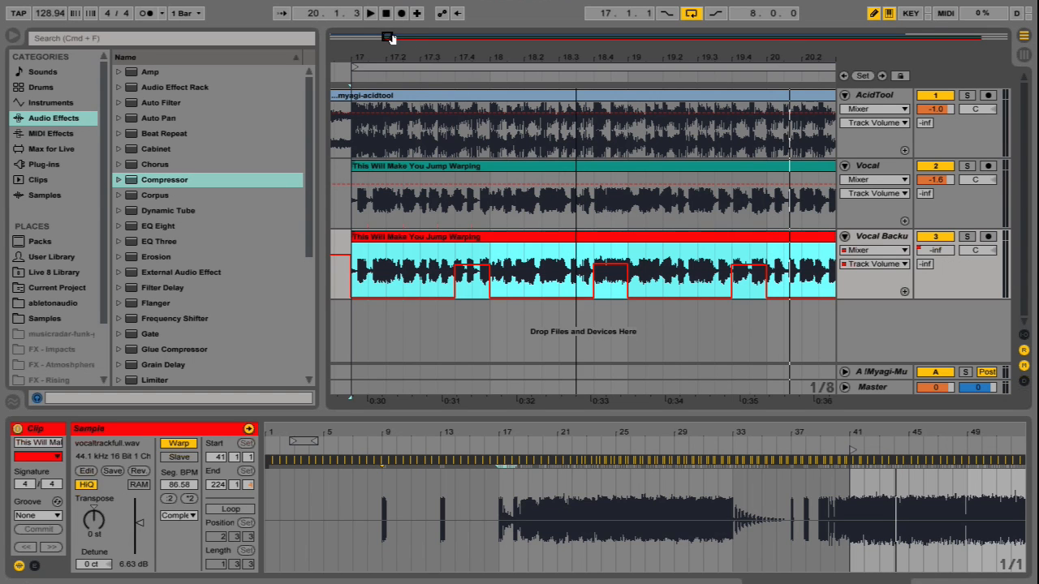
Step: Draw matching raised volume blocks over the last beat of each bar from 20 to 24 on the backup vocal track
left_click_drag(392, 38, 399, 38)
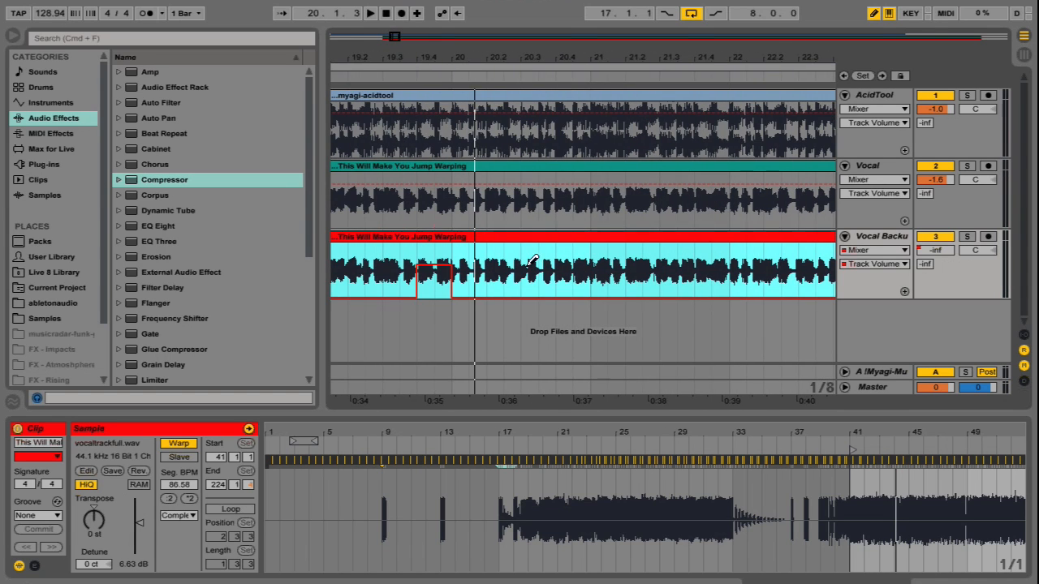
left_click_drag(701, 262, 732, 259)
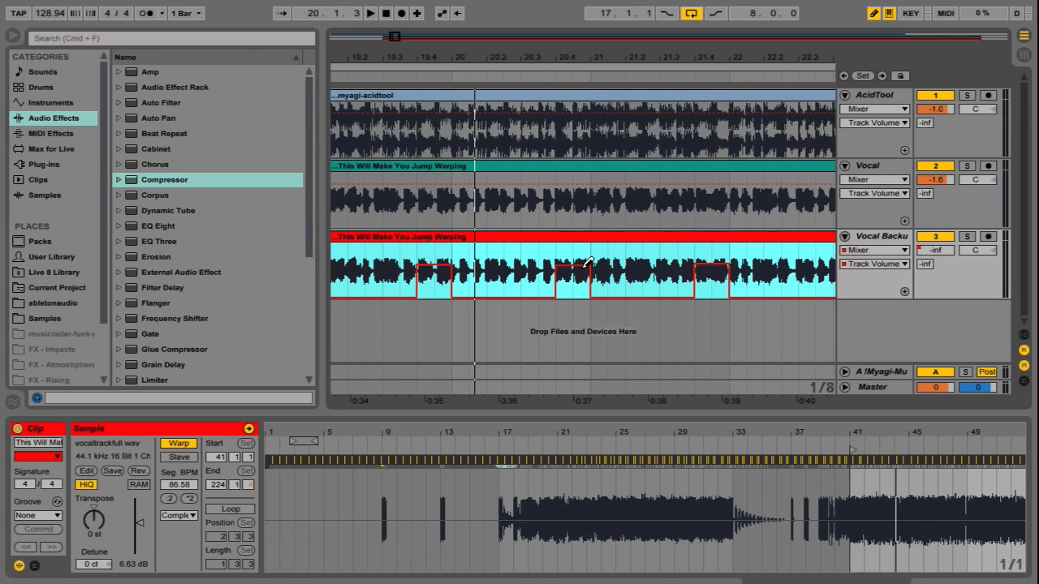
left_click_drag(396, 39, 396, 38)
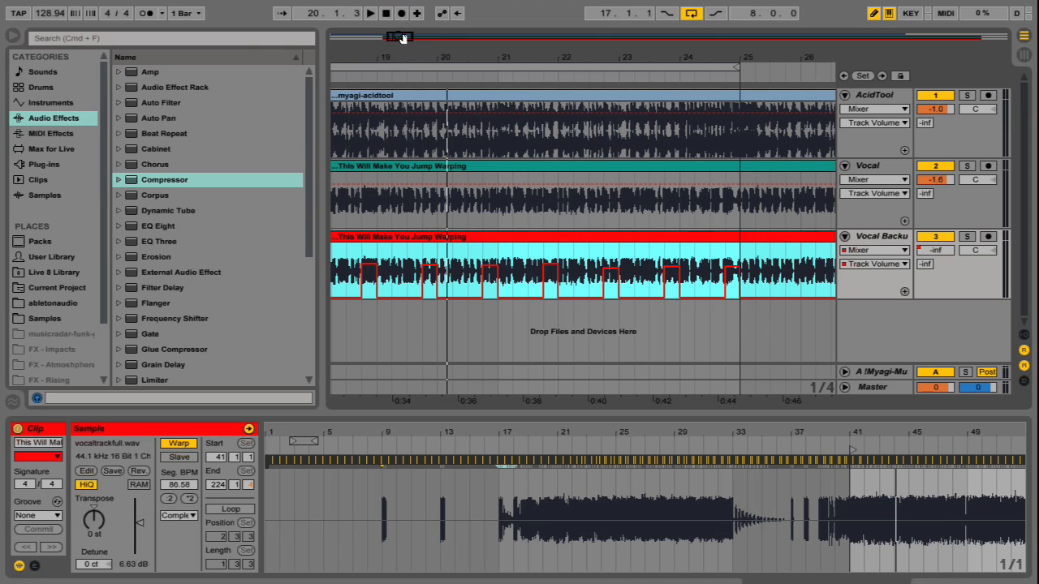
left_click_drag(401, 38, 467, 133)
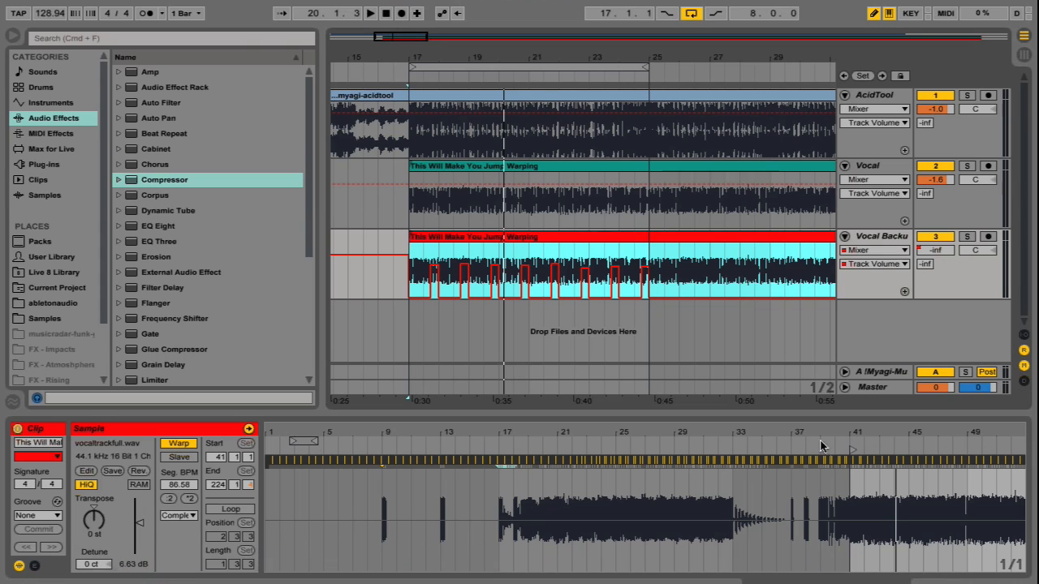
Step: Collapse the backup vocal track's Compressor and add a Frequency Shifter after it in the device chain
left_click(881, 236)
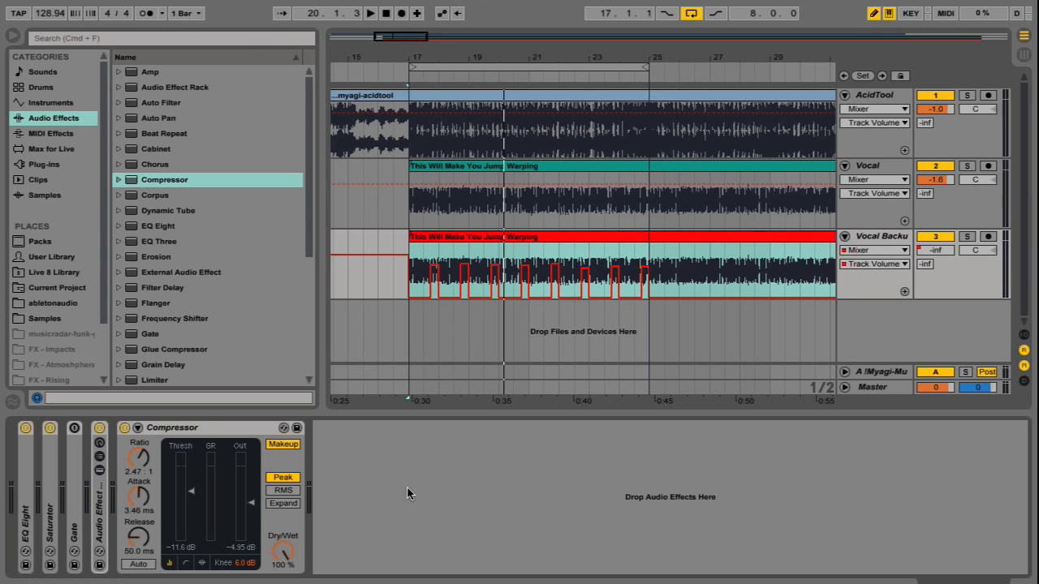
left_click_drag(409, 494, 309, 488)
double_click(228, 430)
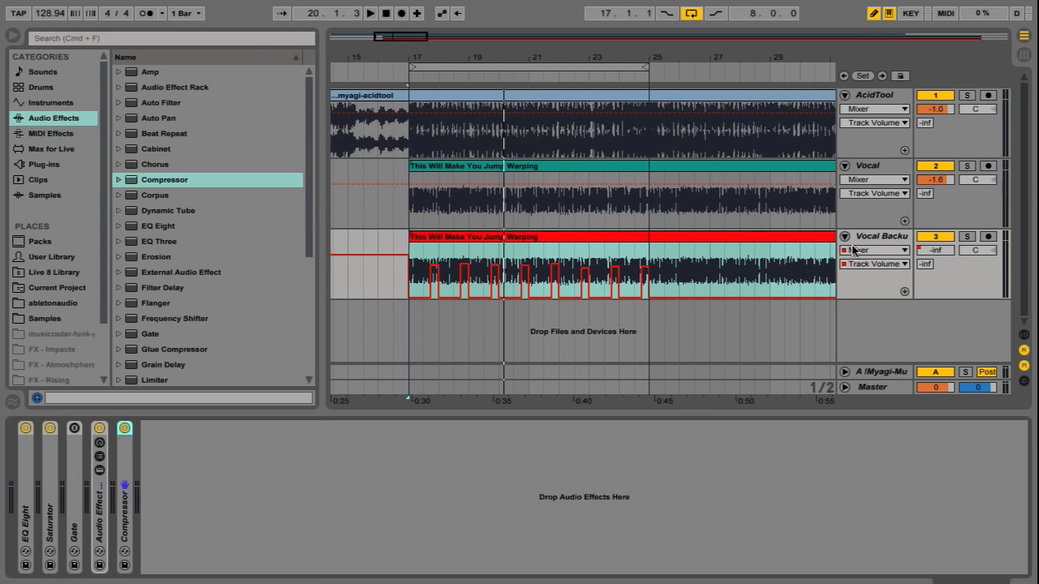
right_click(874, 241)
left_click(792, 330)
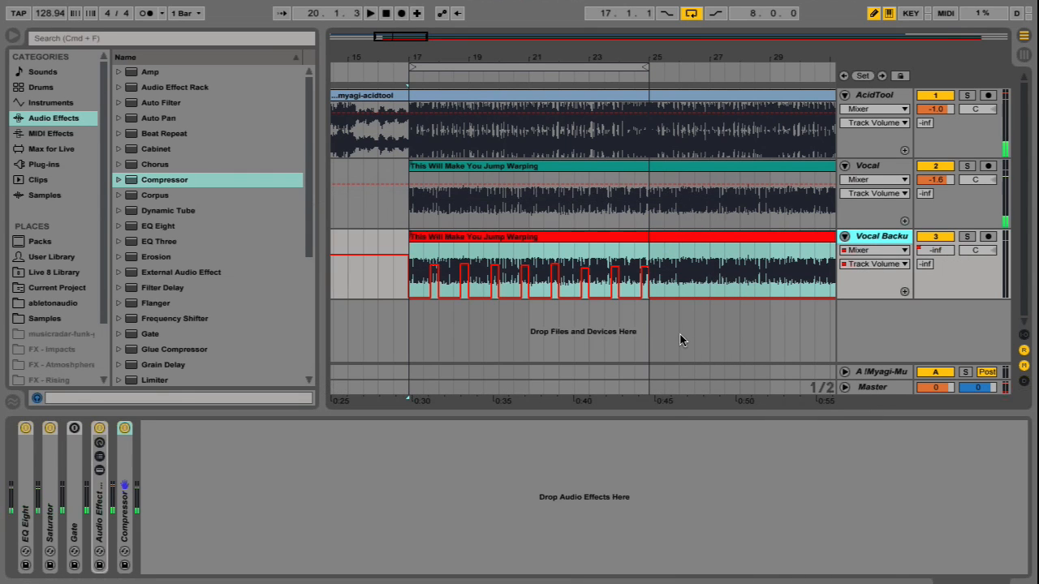
left_click(187, 542)
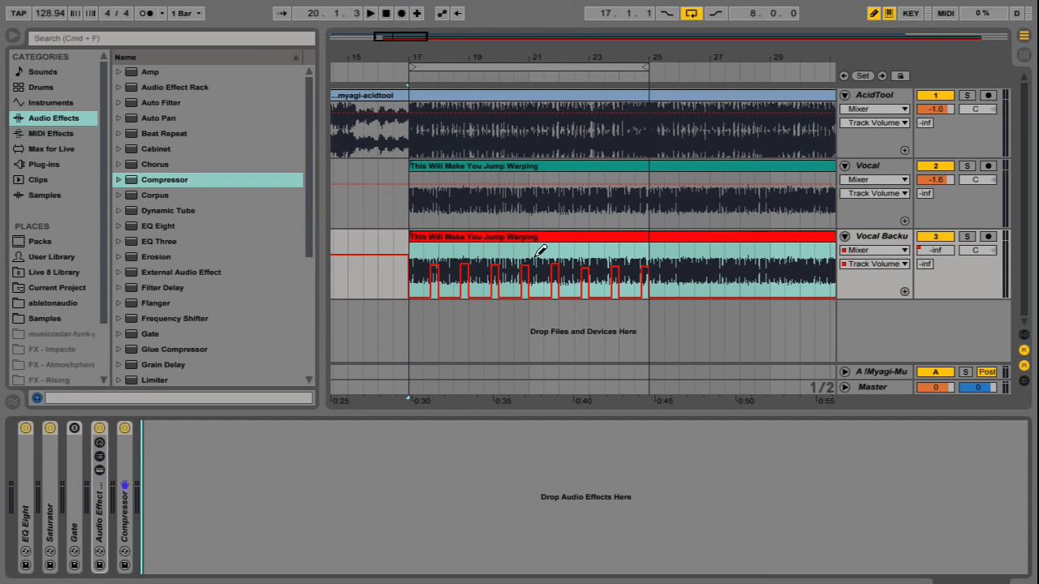
scroll(196, 328, "down", 3)
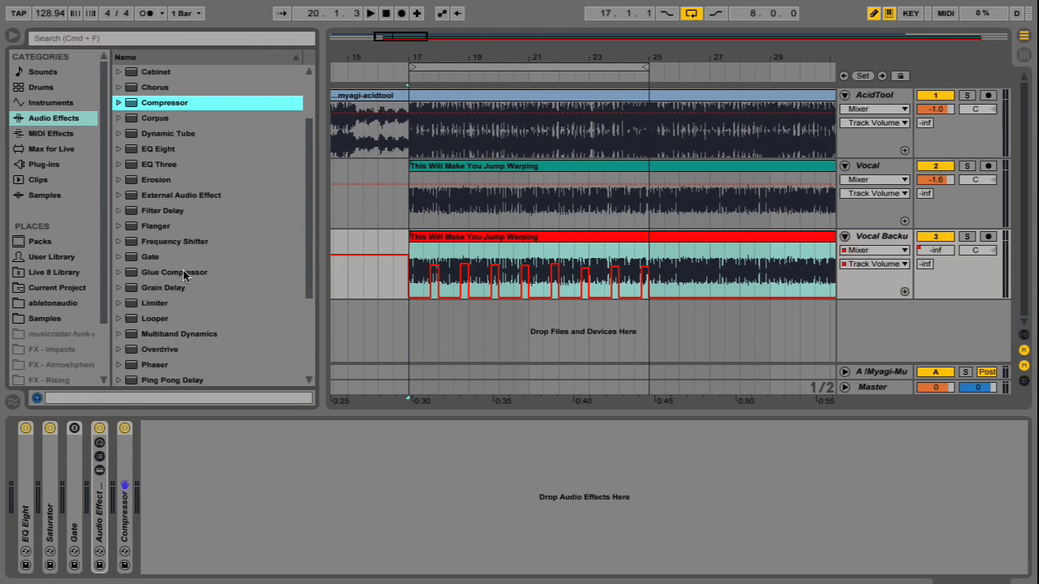
left_click_drag(184, 241, 230, 484)
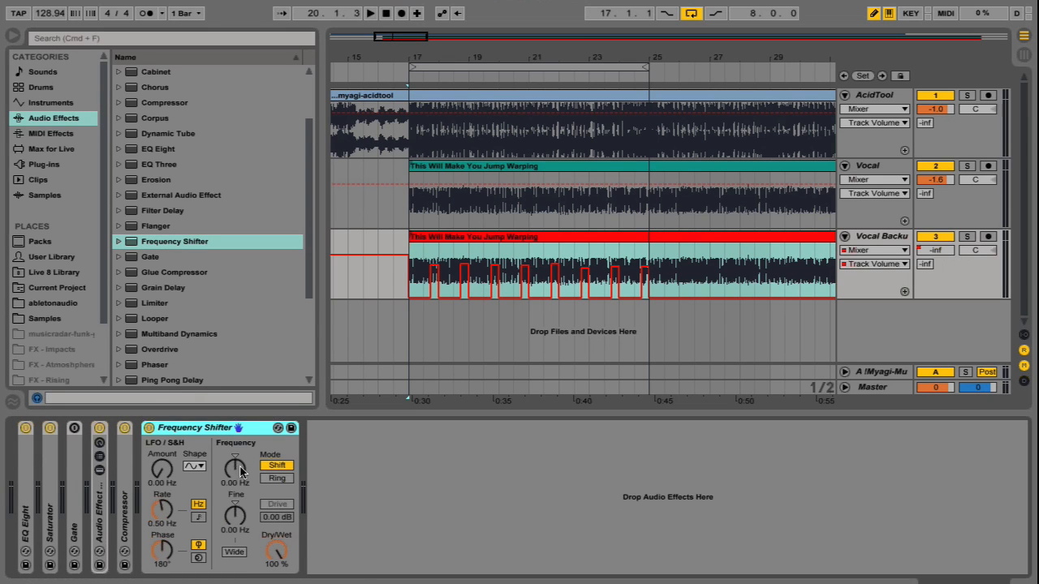
Step: Solo the backup vocal track and set the Frequency Shifter's coarse frequency to -240 Hz while auditioning it
left_click_drag(241, 470, 241, 475)
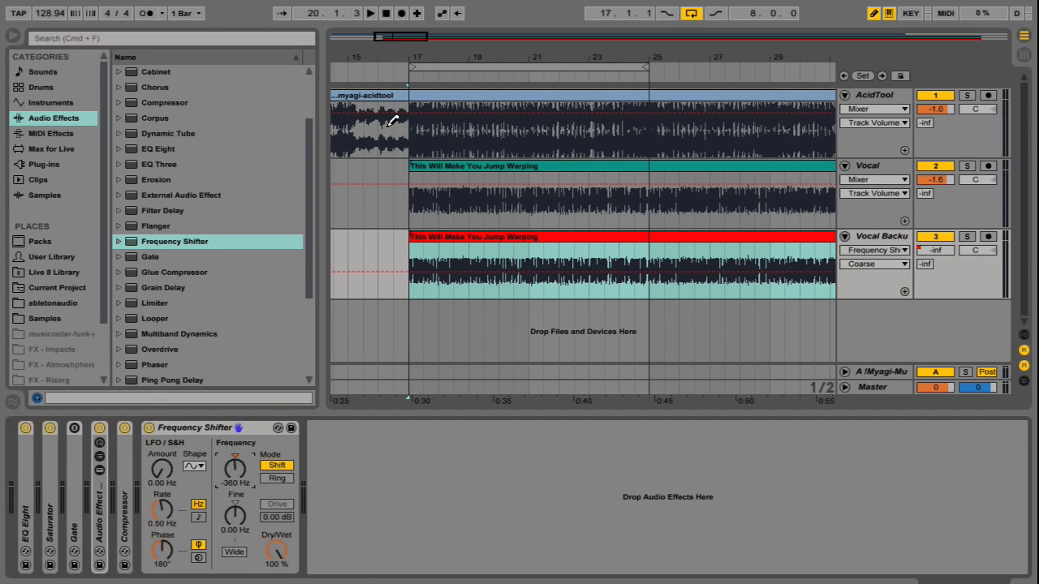
left_click(404, 76)
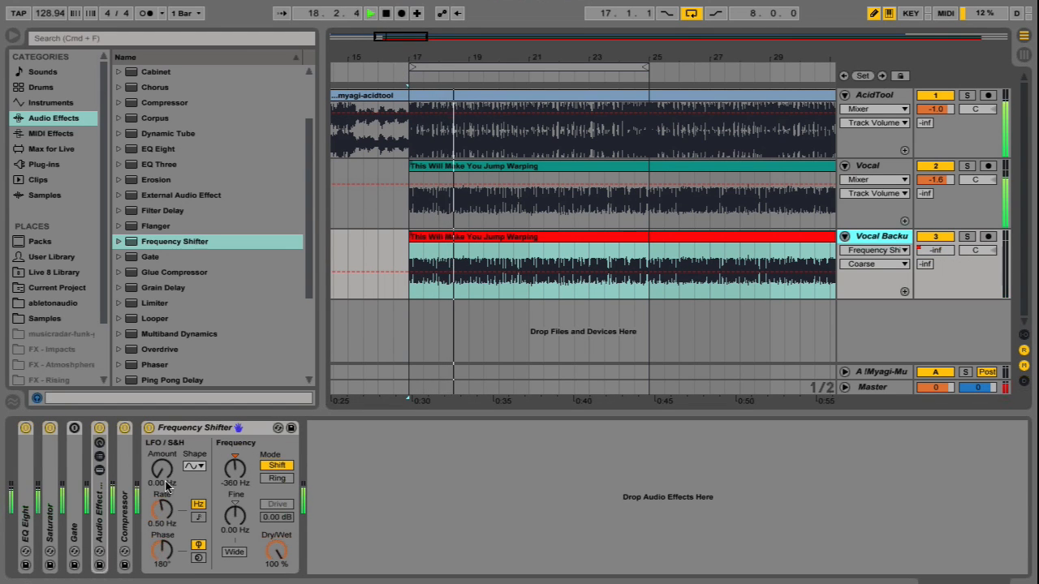
left_click_drag(235, 476, 234, 471)
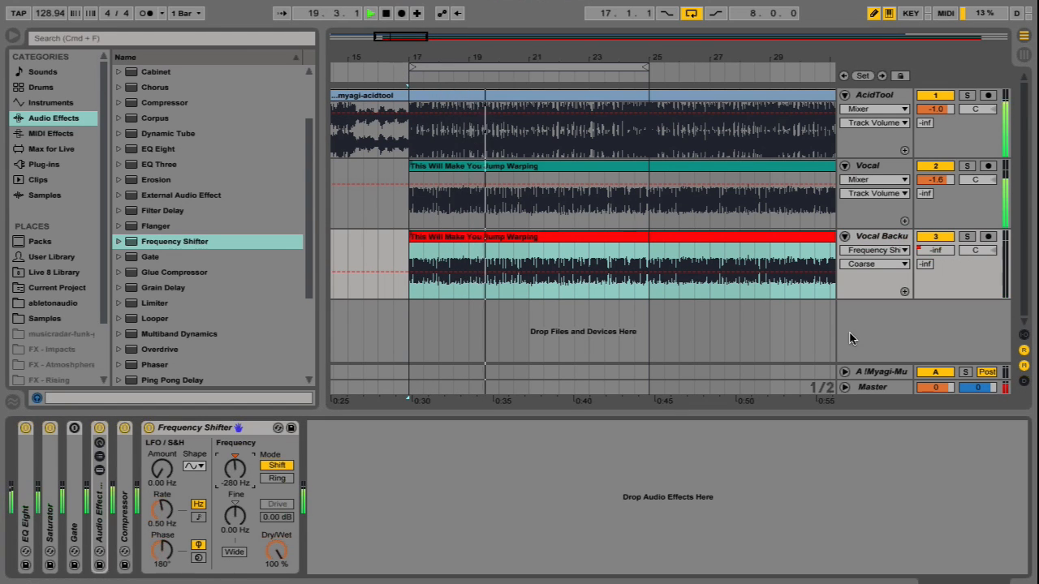
left_click(968, 238)
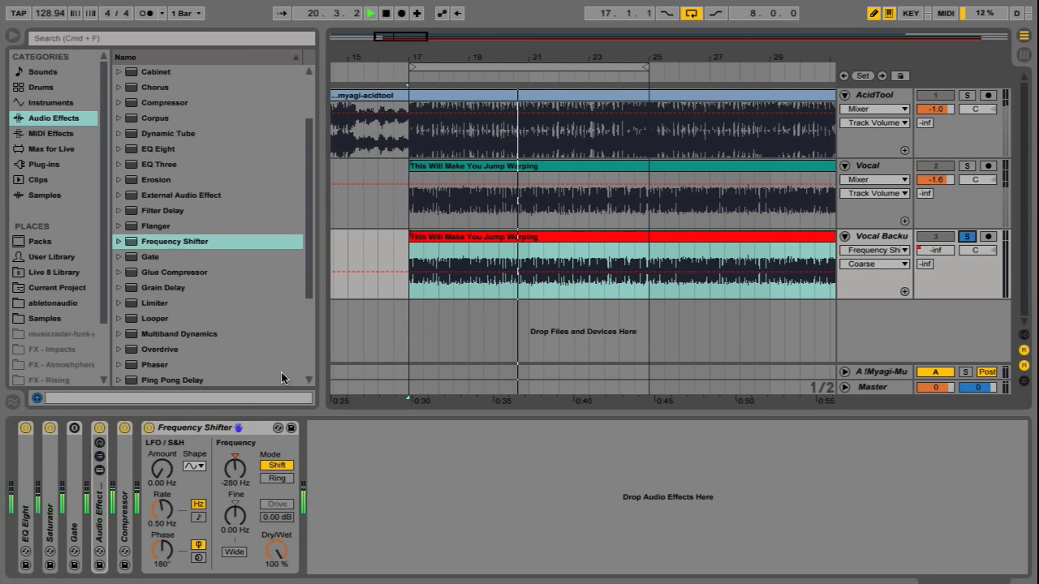
left_click(233, 472)
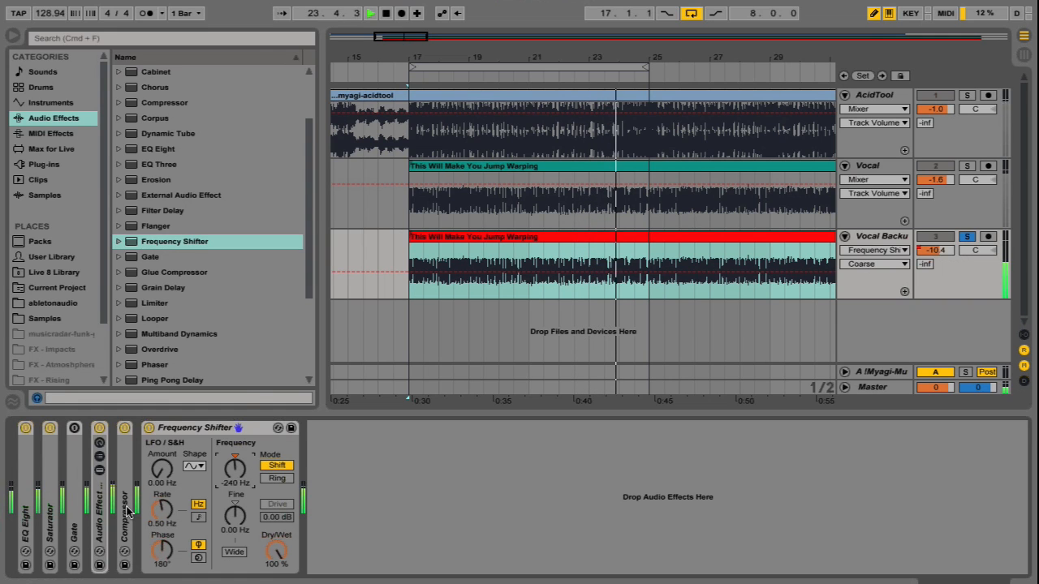
key("space")
Step: Show the Mixer's Track Volume automation again on the backup vocal track
left_click(874, 251)
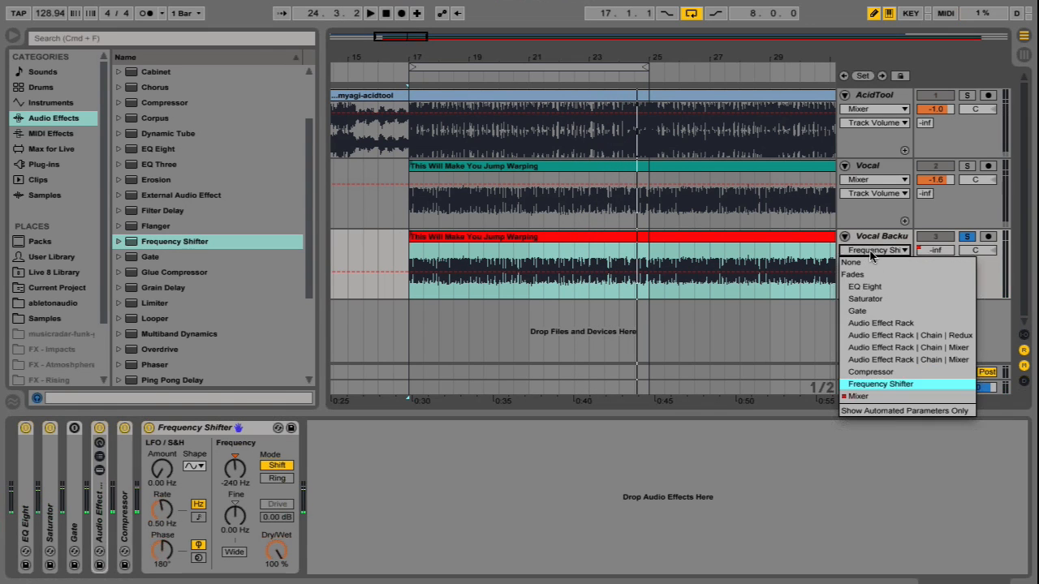
left_click(875, 401)
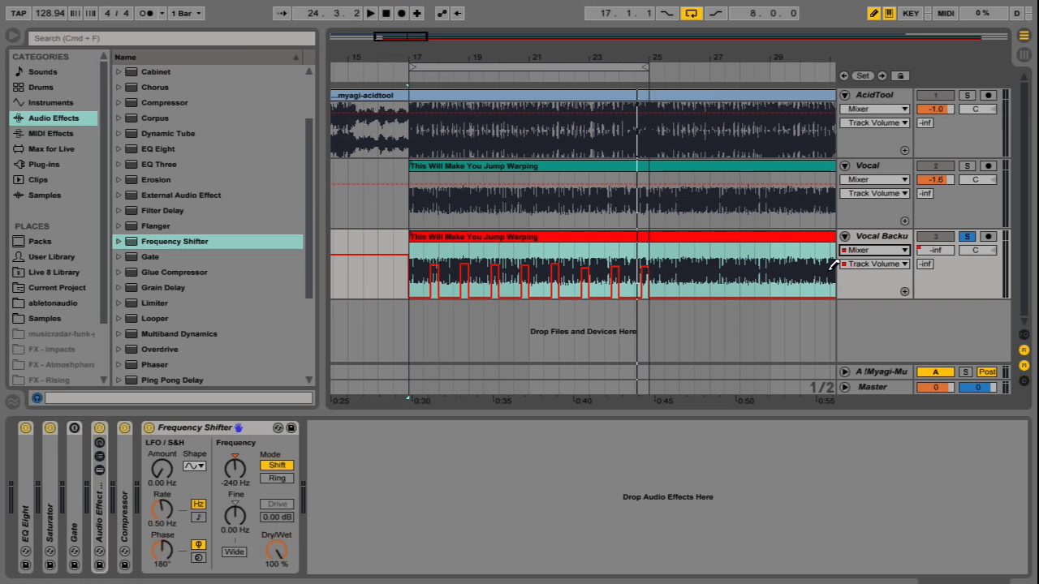
left_click(864, 264)
left_click(874, 301)
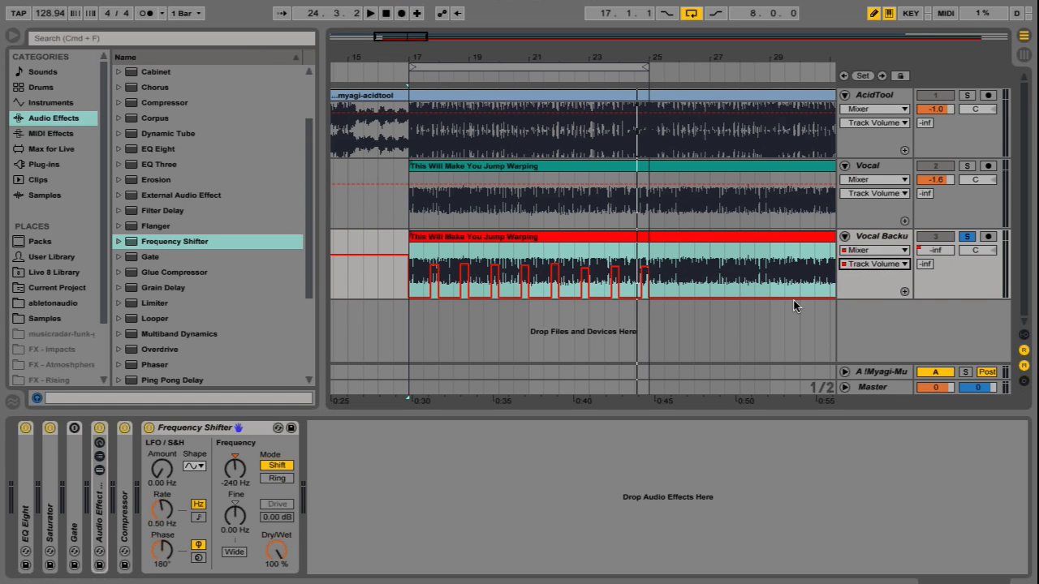
Step: Slope the abrupt volume drops after the blocks in bars 17, 18 and 19 into fade-outs about half a beat long
mouse_move(387, 38)
left_mouse_down()
mouse_move(401, 37)
mouse_move(394, 45)
left_mouse_up()
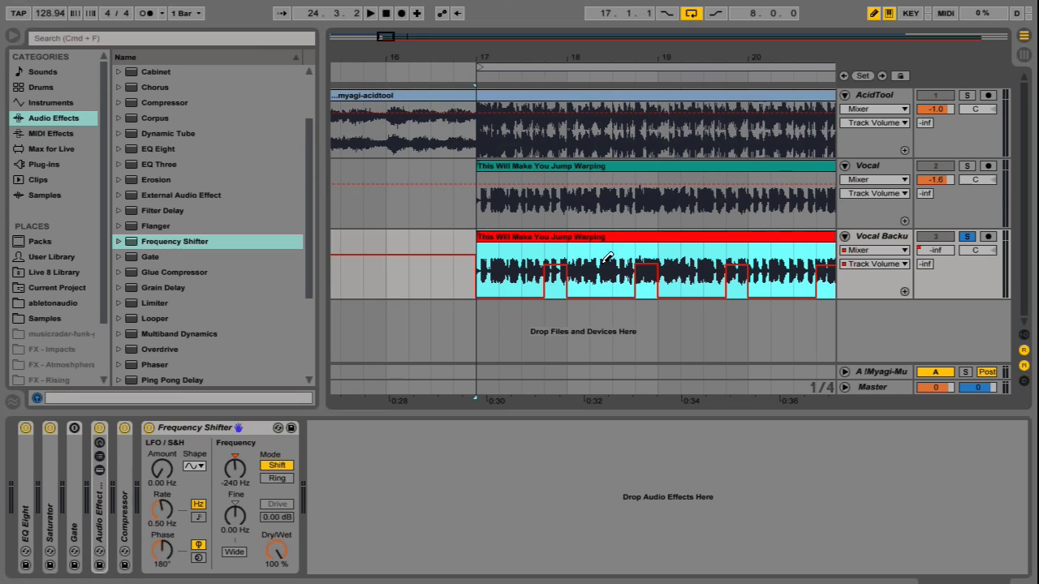
left_click(589, 288)
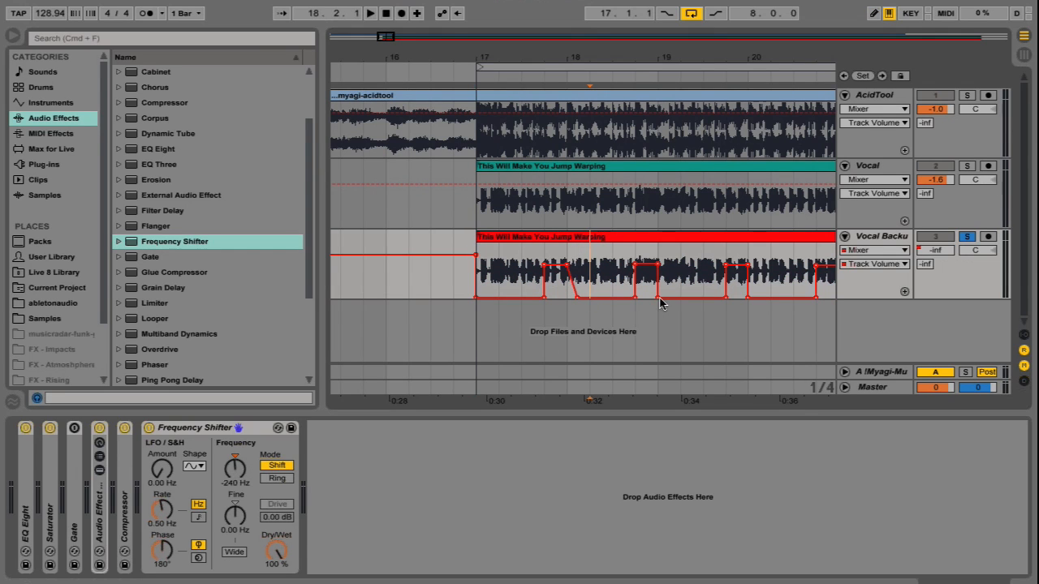
left_click_drag(658, 297, 674, 297)
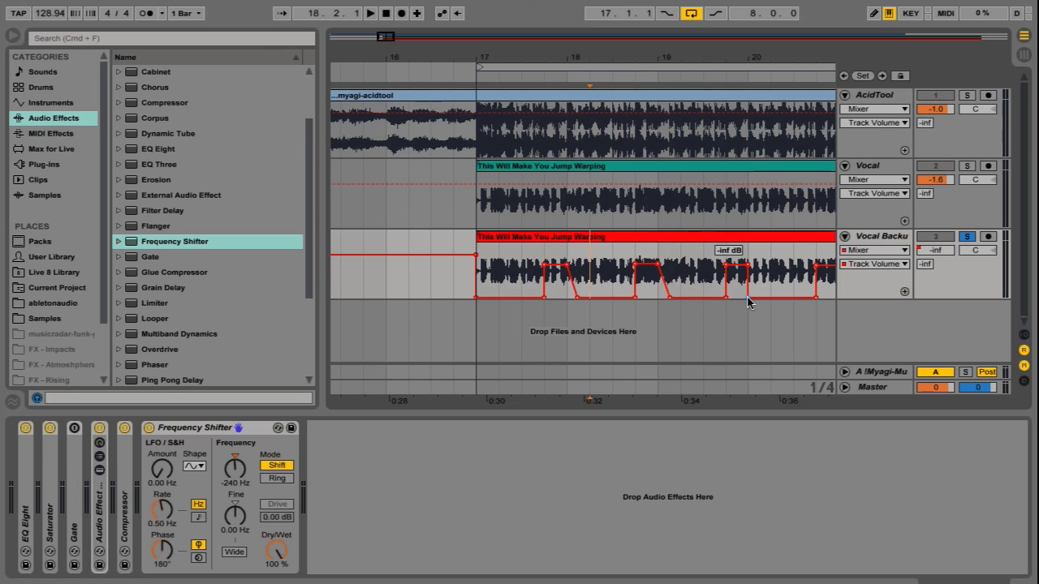
left_click_drag(748, 298, 760, 298)
Step: Play back the soloed track and slope the volume drops after the blocks in bars 20 to 23 into matching fade-outs
left_click(508, 74)
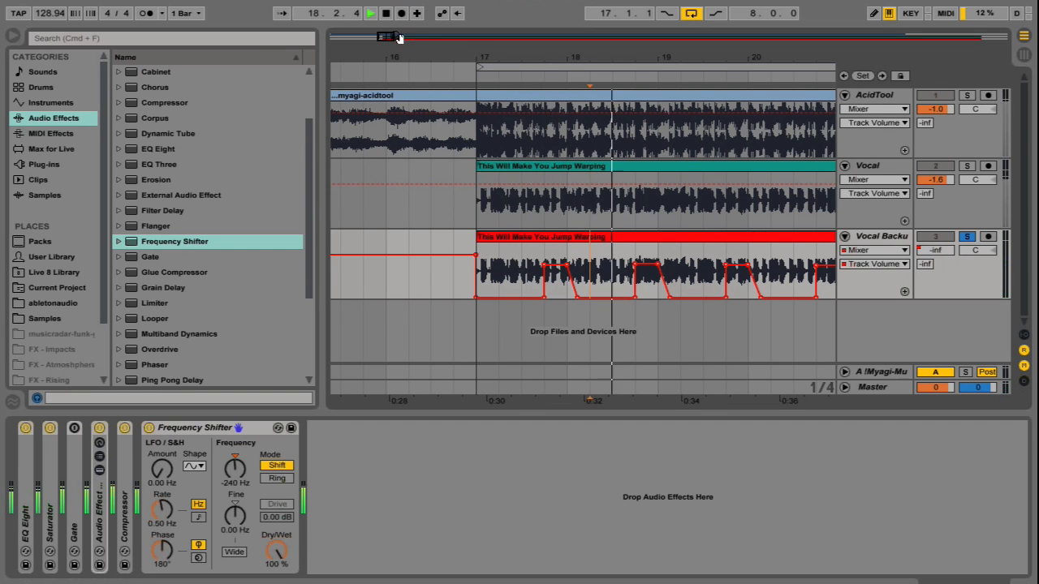
left_click_drag(393, 37, 408, 38)
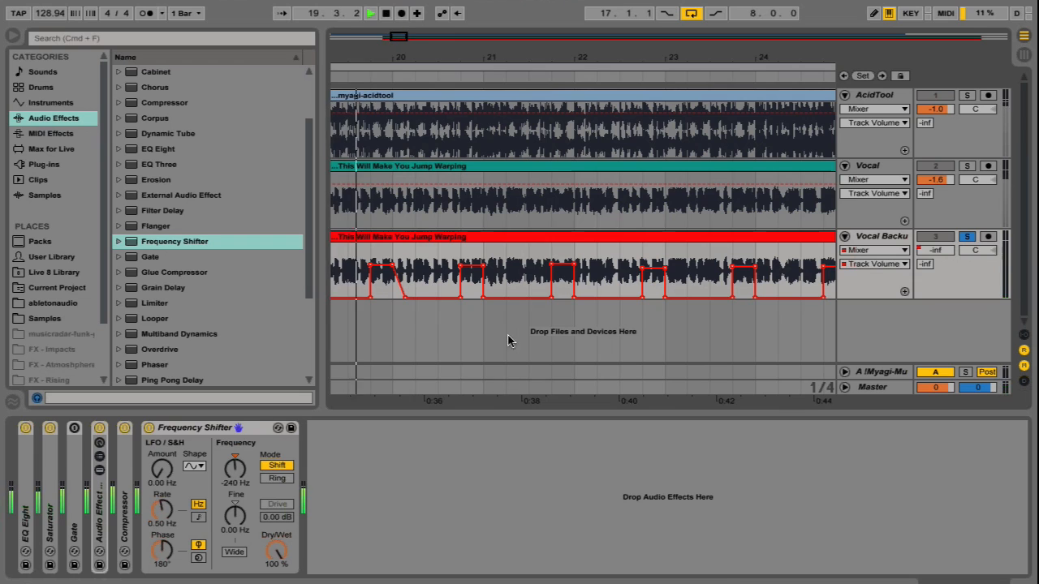
left_click_drag(483, 298, 494, 298)
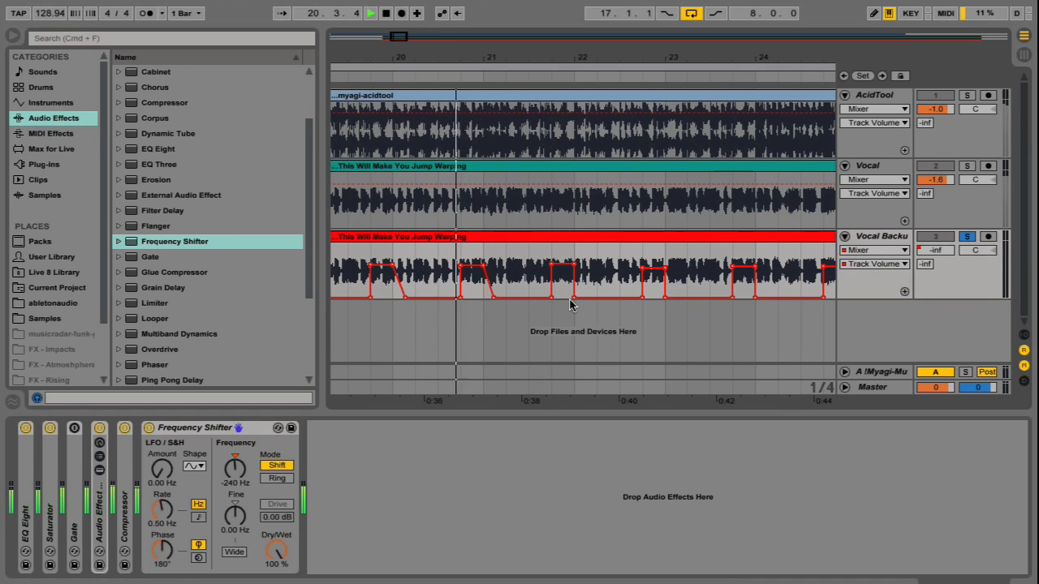
left_click_drag(575, 298, 585, 298)
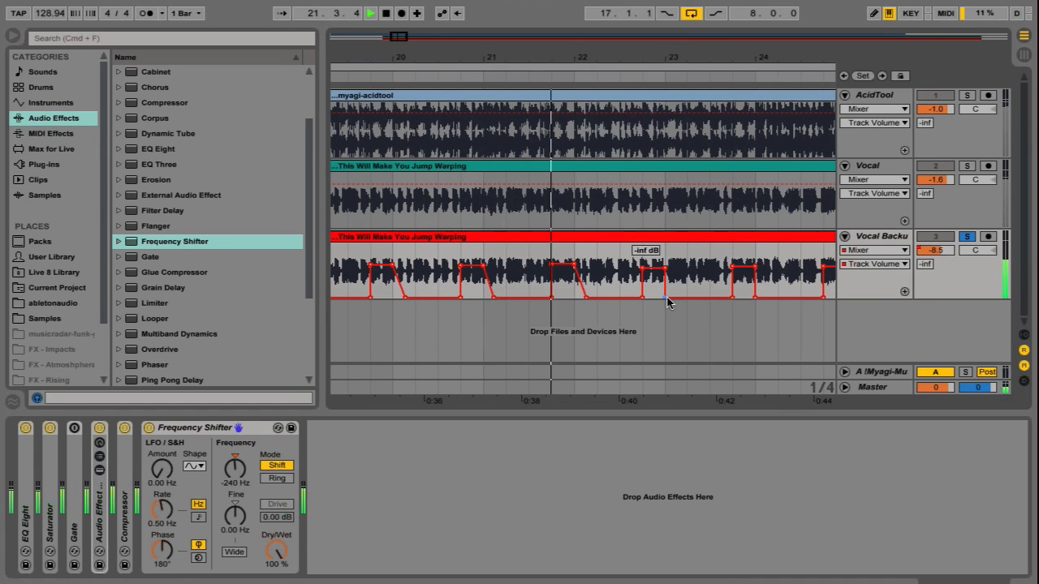
left_click_drag(666, 298, 676, 298)
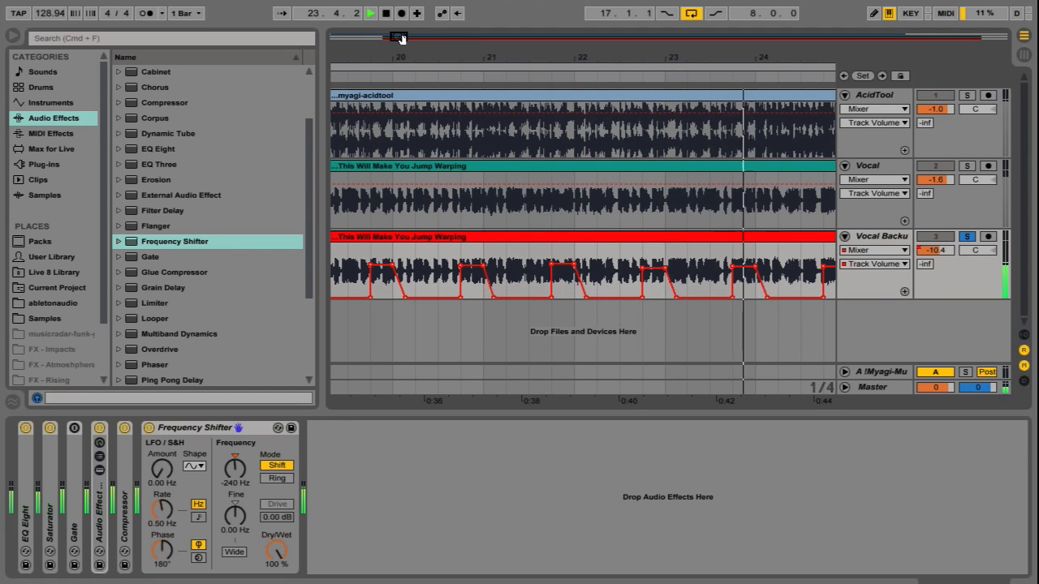
left_click_drag(398, 37, 430, 42)
left_click_drag(578, 297, 579, 302)
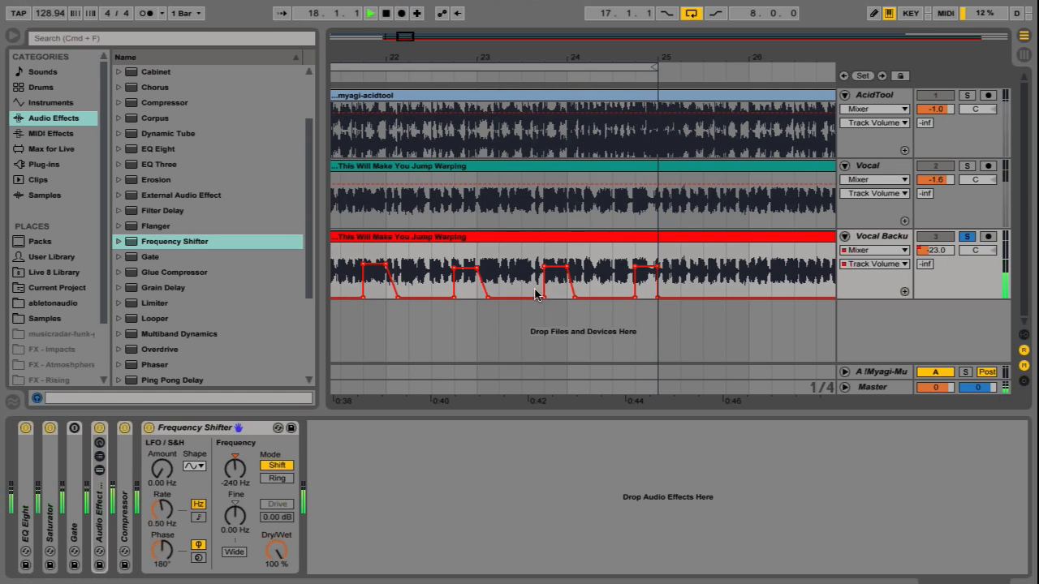
key("space")
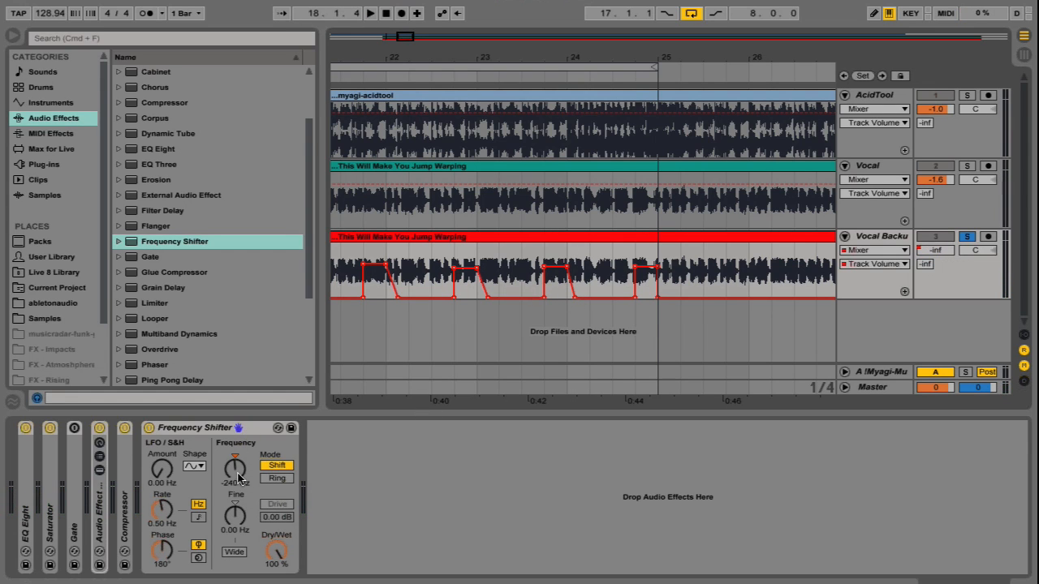
Step: Set the backup vocal's Frequency Shifter coarse frequency to -80 Hz and audition the soloed track from bar 21
left_click_drag(239, 479, 234, 471)
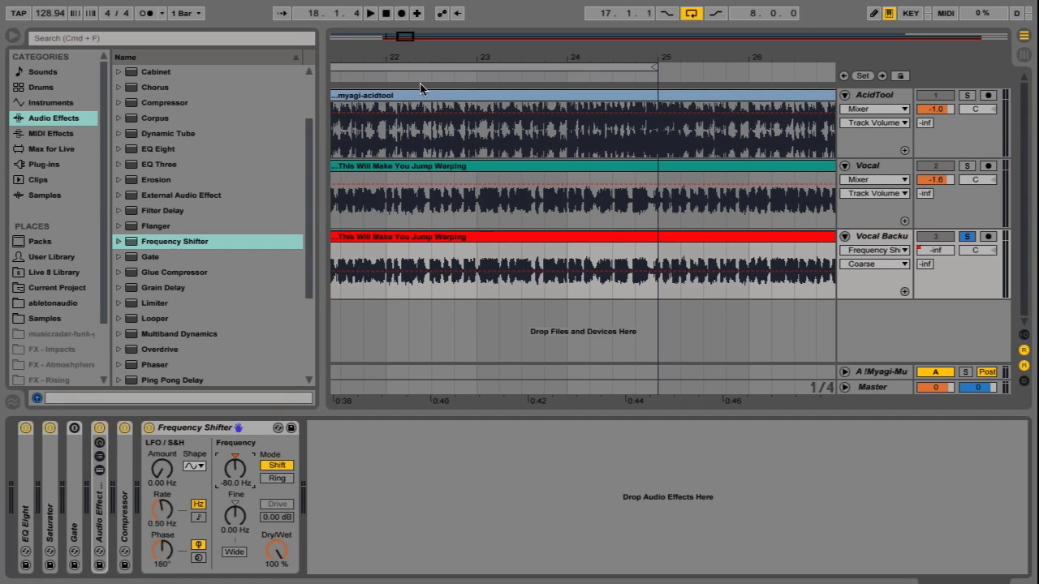
left_click(362, 77)
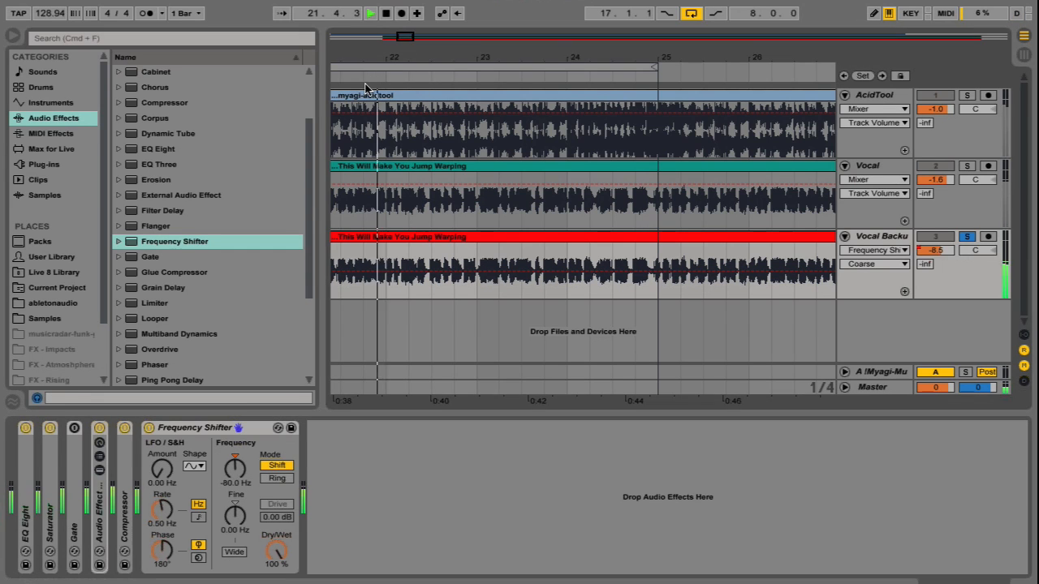
key("space")
Step: Group the Frequency Shifter into an Audio Effect Rack and duplicate its chain
left_click(259, 430)
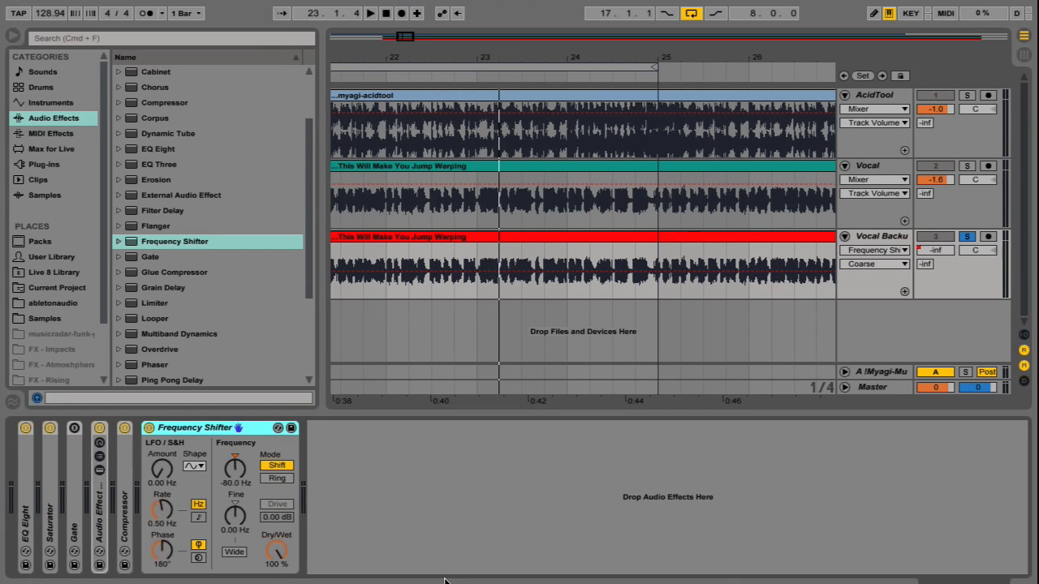
right_click(262, 439)
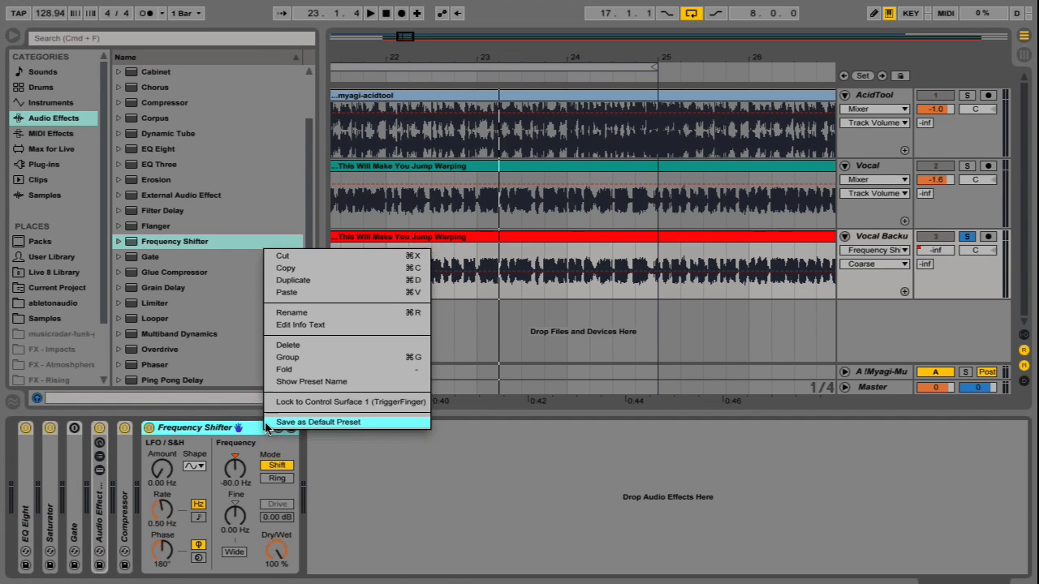
left_click(268, 359)
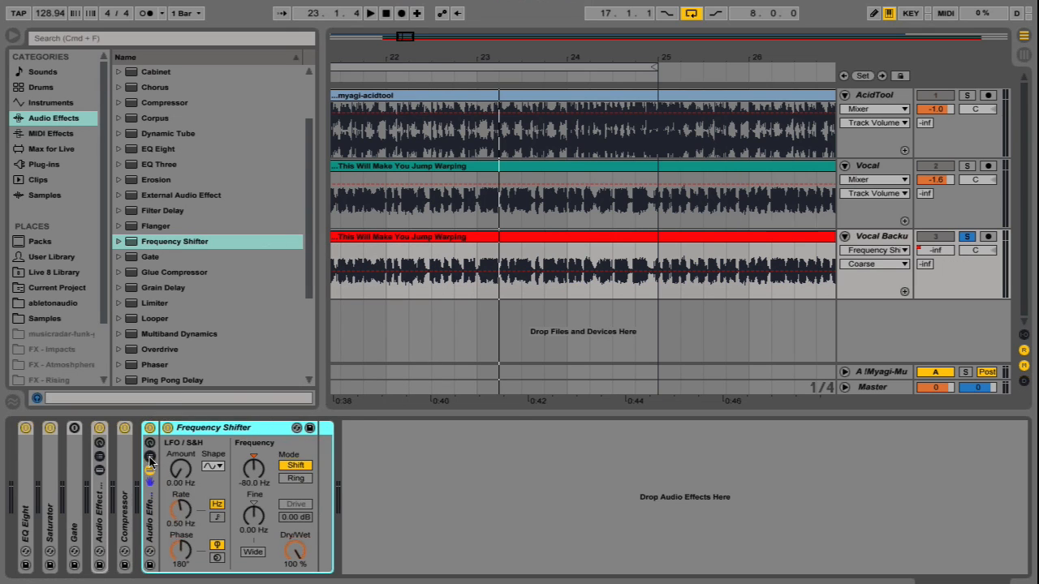
left_click(149, 458)
left_click(207, 470)
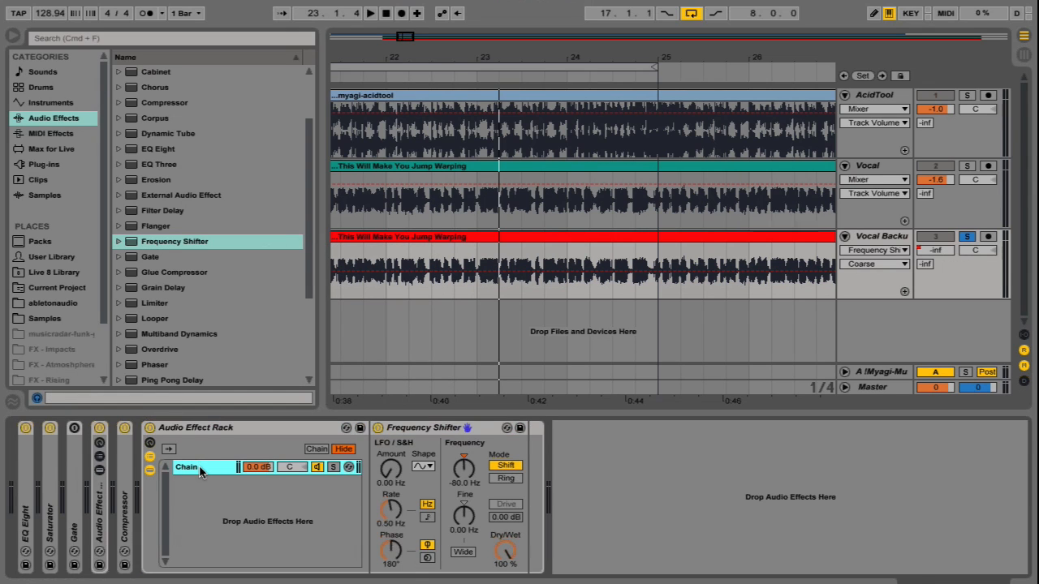
key("super+d")
Step: Set the duplicate chain's coarse frequency to 80 Hz and pan the two chains to 50L and 50R
left_click_drag(465, 479, 464, 477)
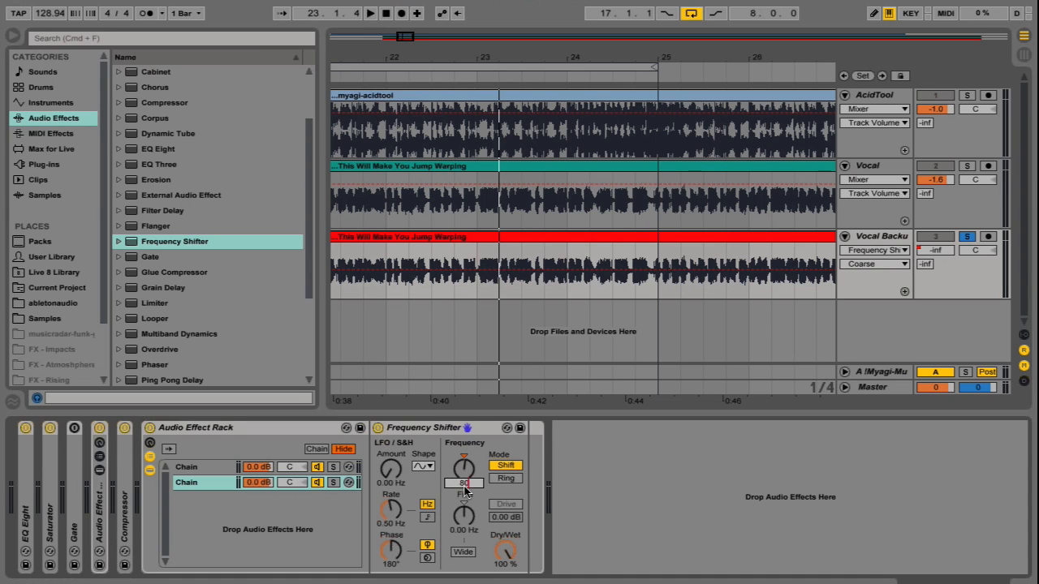
left_click_drag(292, 483, 297, 484)
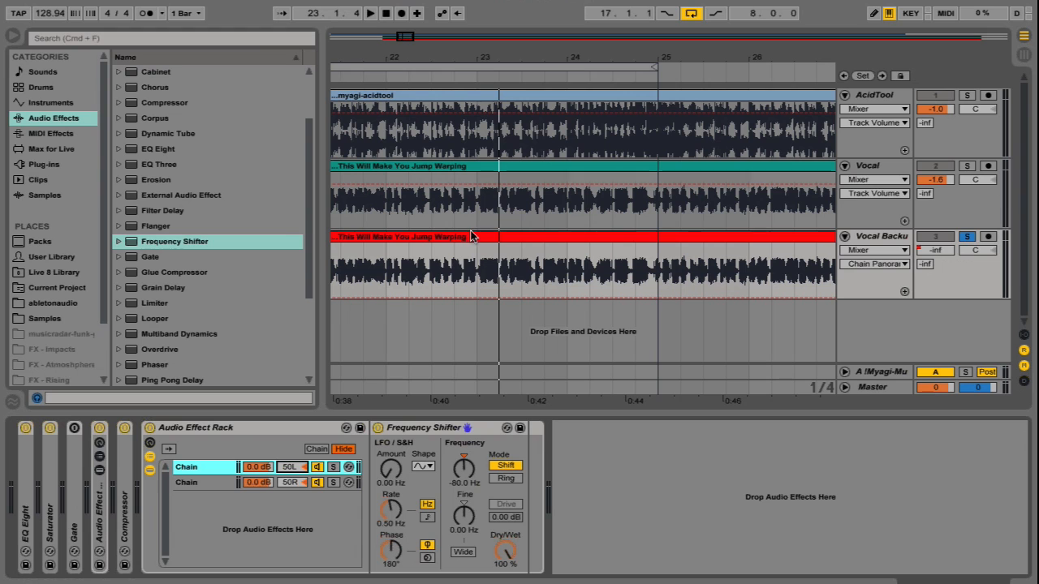
left_click(224, 484)
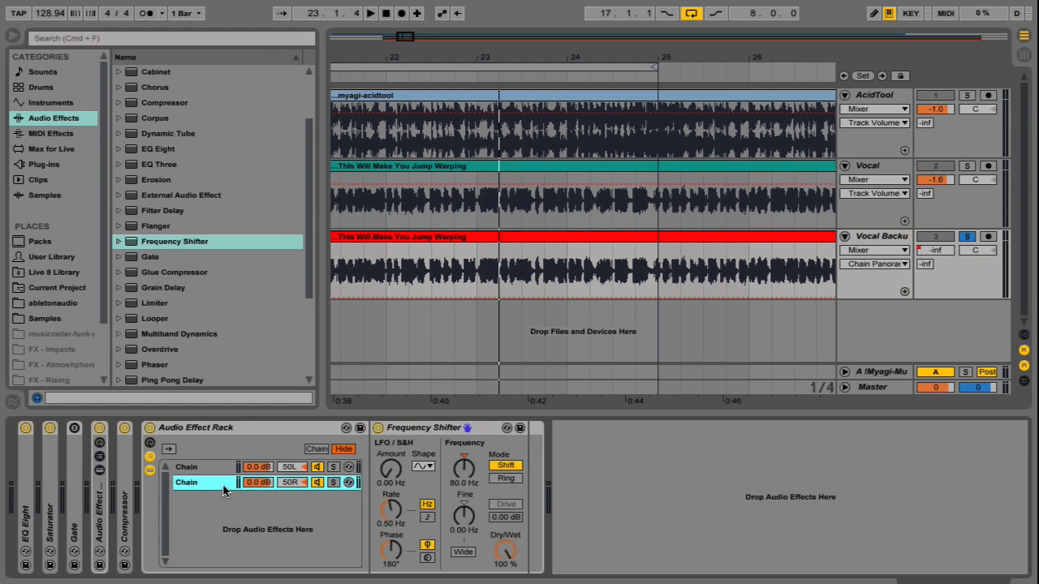
left_click(225, 468)
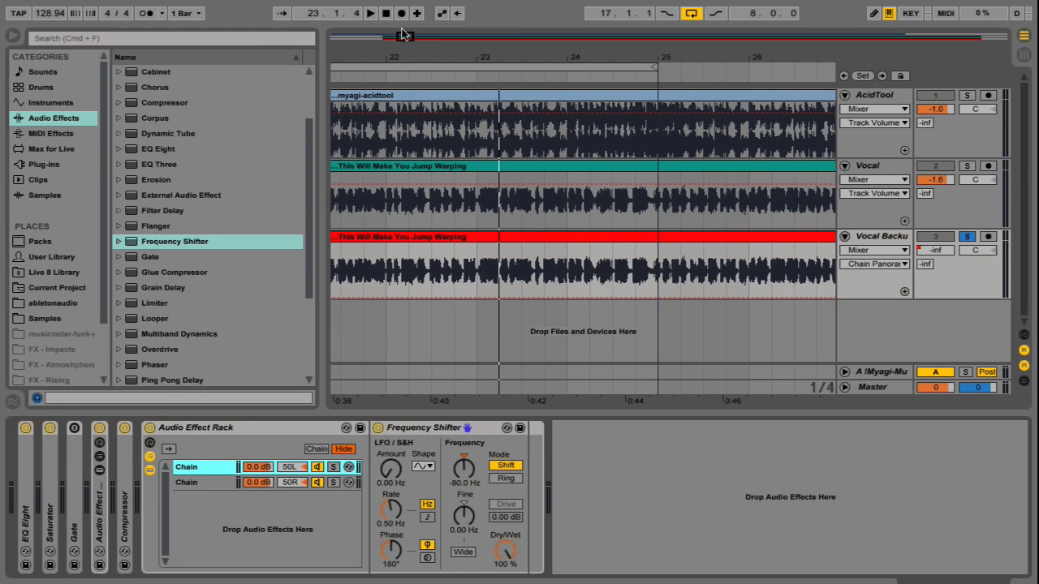
Step: Play back the panned effect chains from bar 17, first soloed and then with all tracks unsoloed
left_click_drag(410, 40, 412, 42)
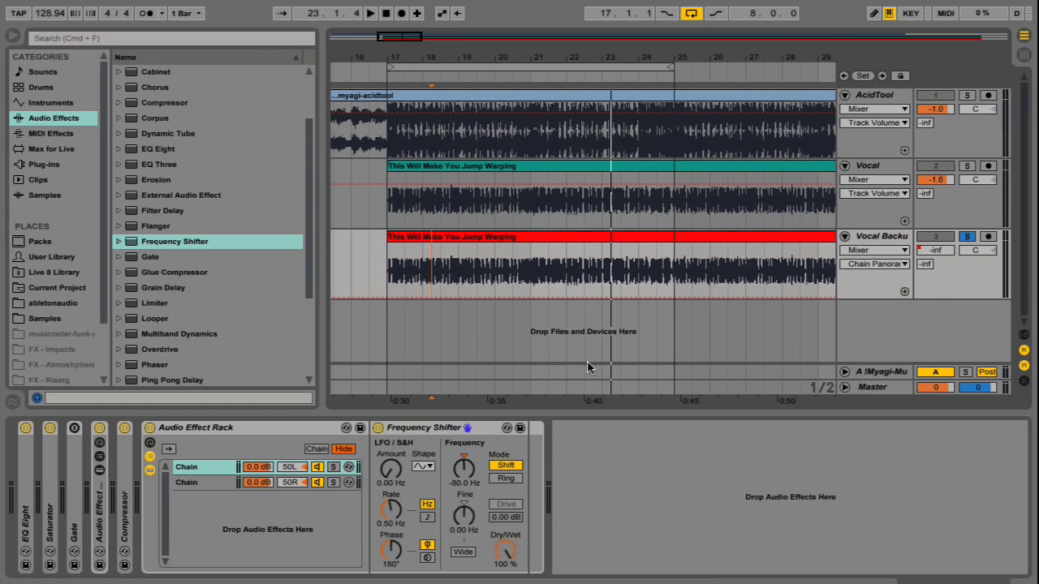
left_click(382, 78)
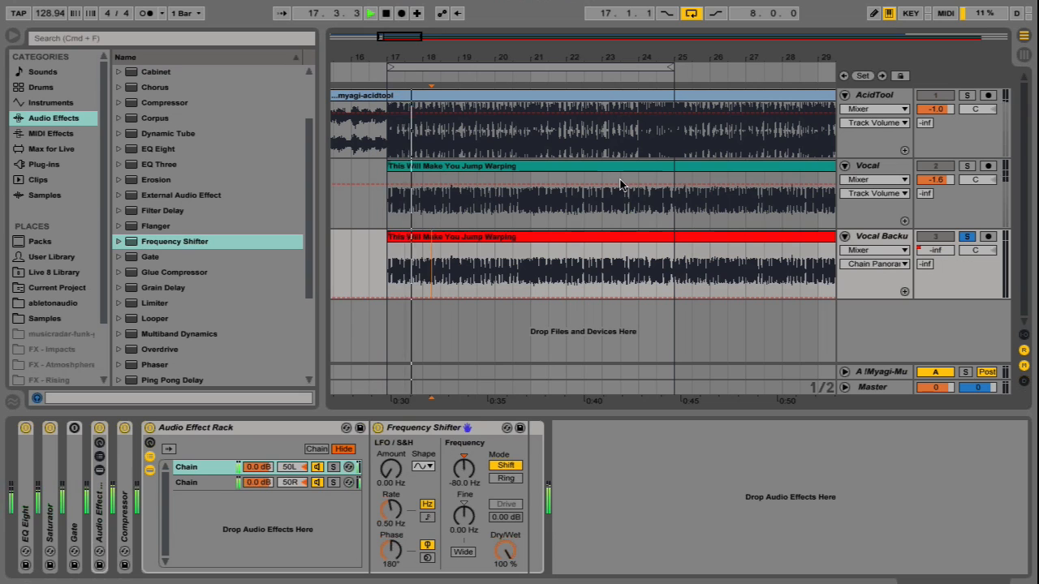
left_click(967, 237)
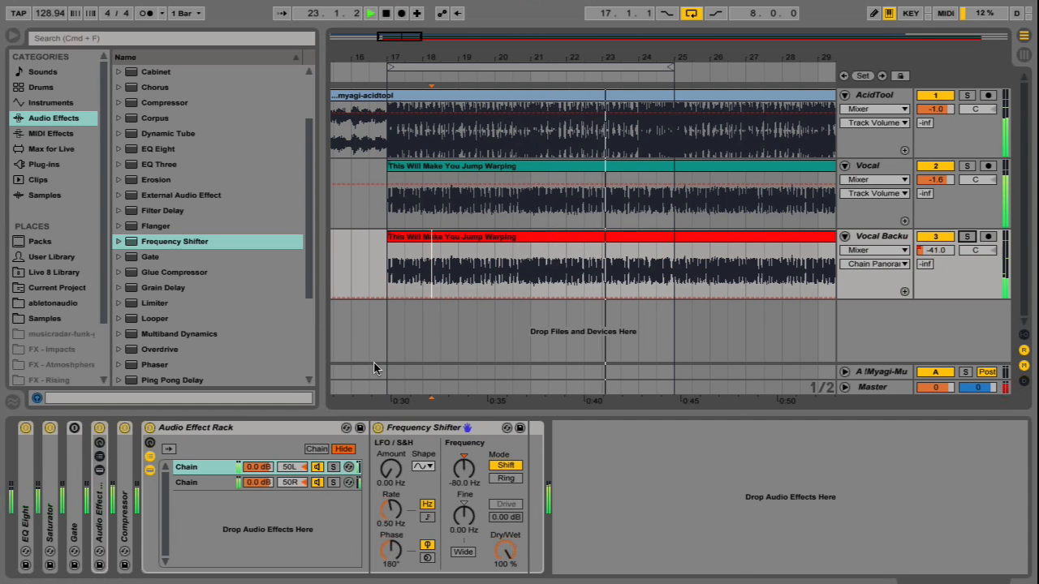
Step: Try a coarse frequency of -240 Hz on the 50L chain during playback and return it to -80 Hz
left_click_drag(462, 473, 462, 492)
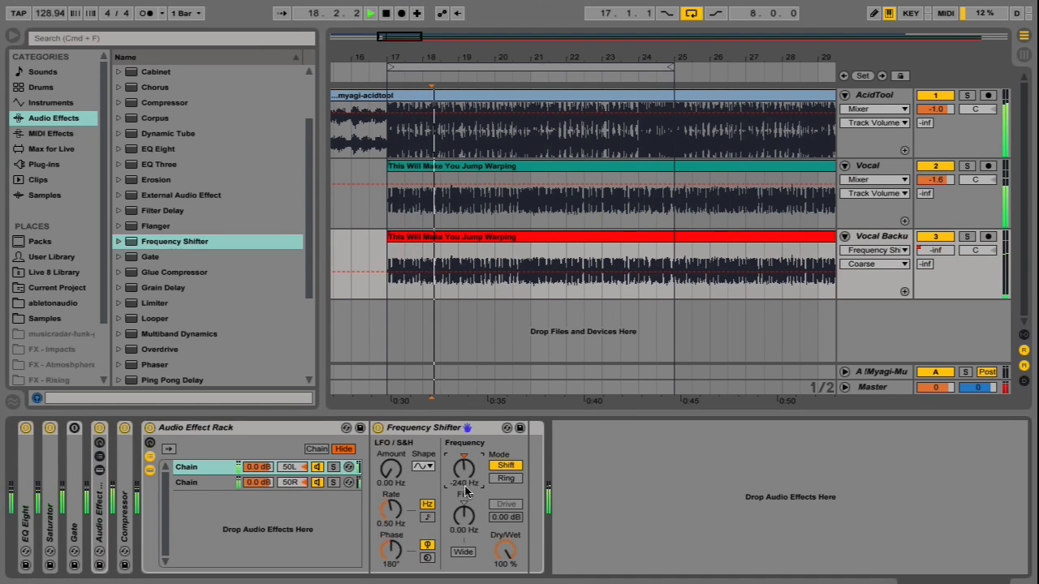
left_click_drag(462, 487, 461, 488)
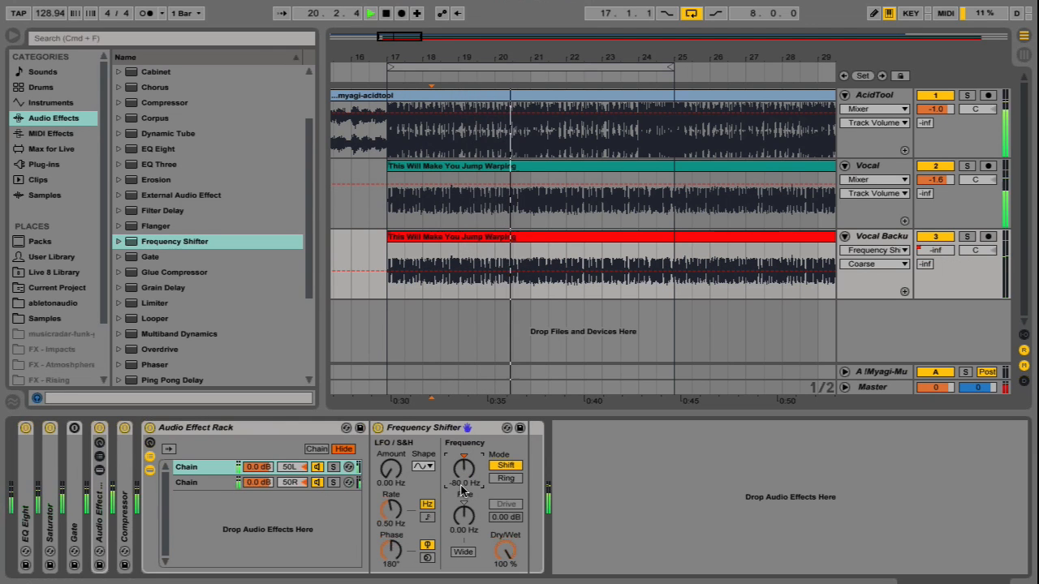
Step: With both vocal tracks soloed and playing, set the coarse frequency to -90 Hz on the 50L chain and 90 Hz on the 50R chain
left_click(967, 237)
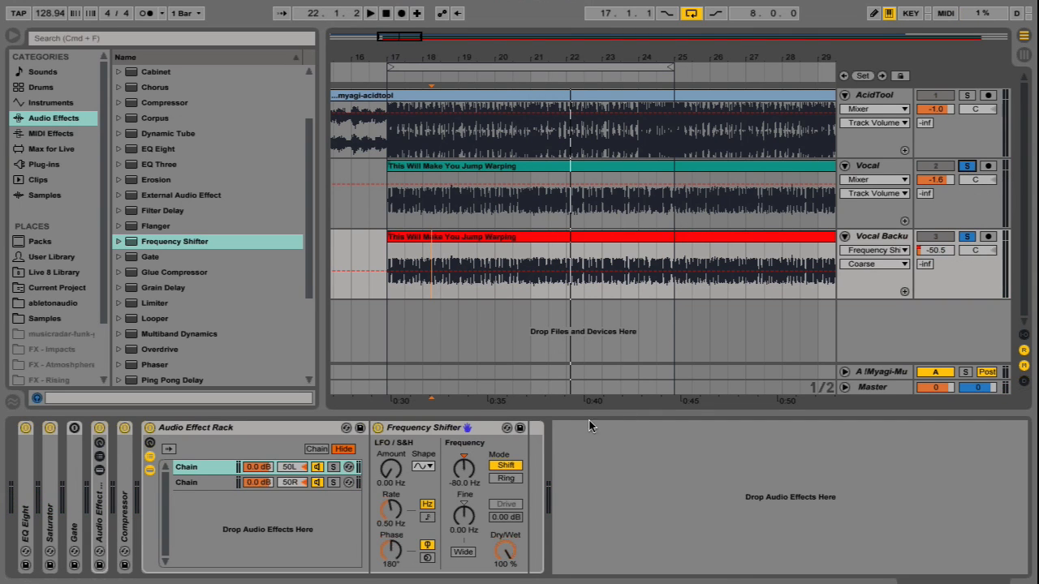
left_click(387, 81)
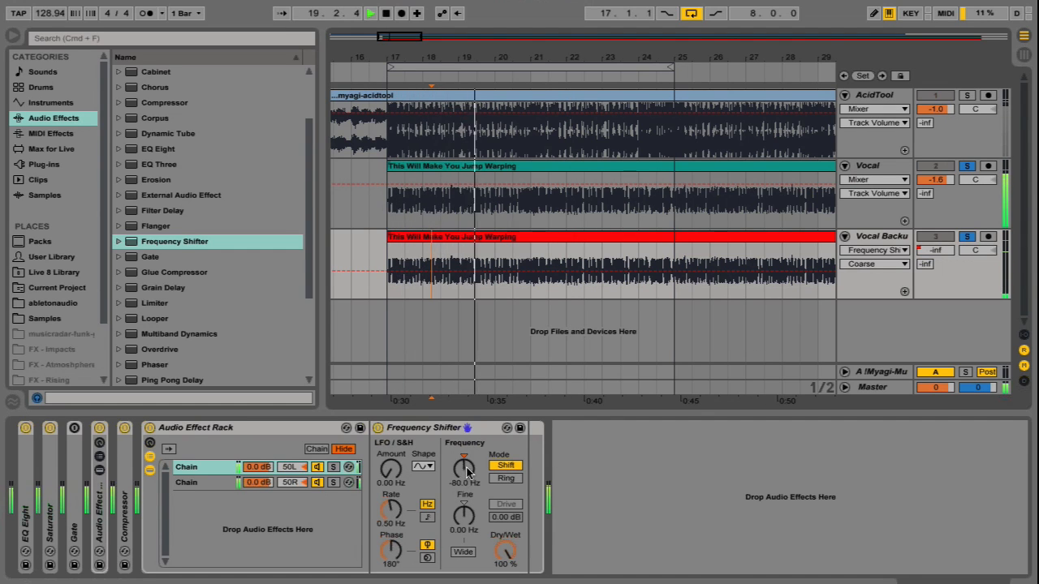
type("-90")
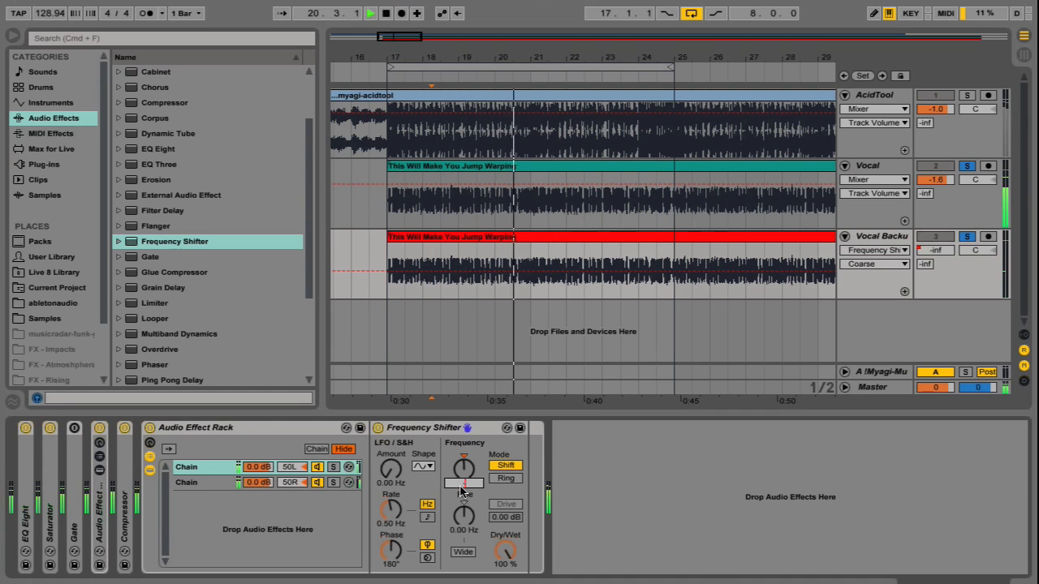
key("Return")
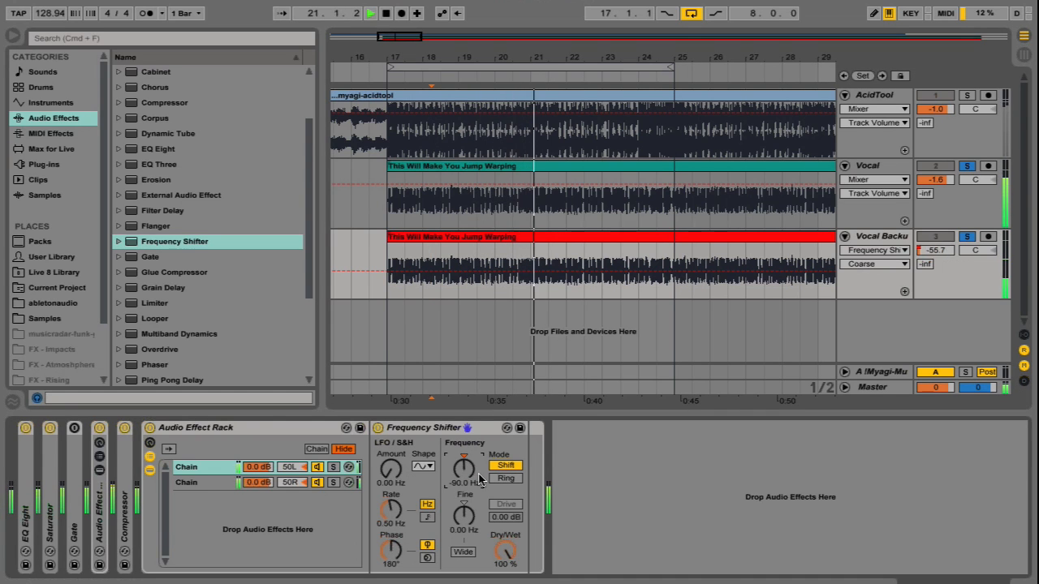
left_click(219, 483)
left_click(461, 485)
type("90")
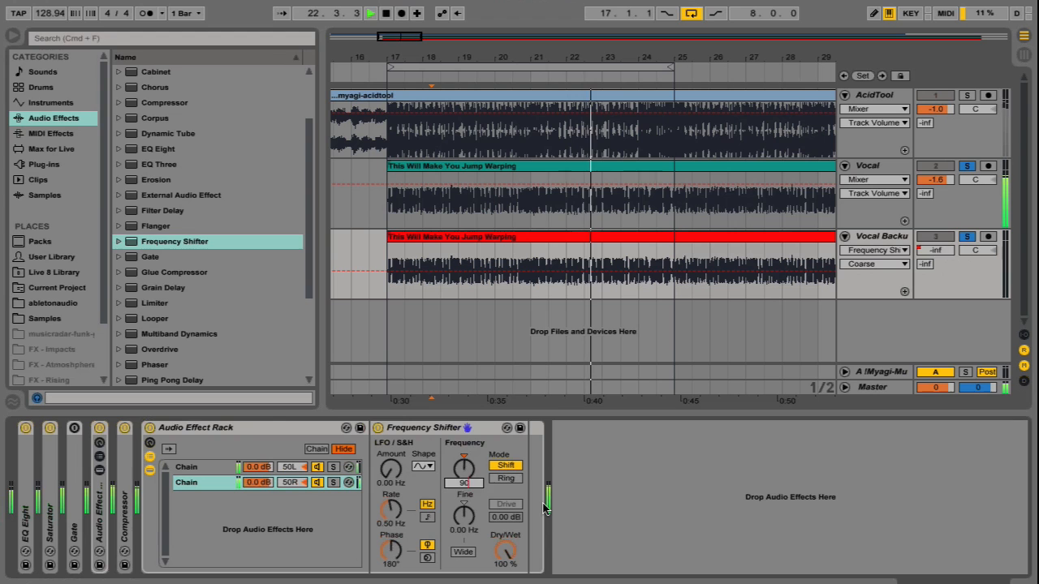
key("Return")
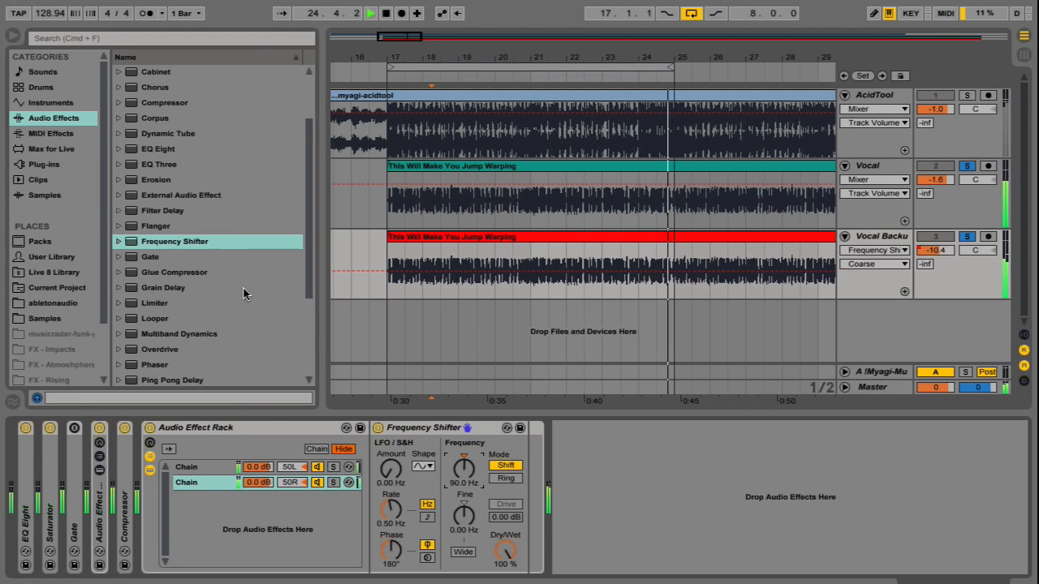
Step: Add an Amp after the rack with Dual output and 39.7 % dry/wet, and audition both vocals
key("space")
scroll(228, 295, "down", 3)
scroll(225, 296, "up", 5)
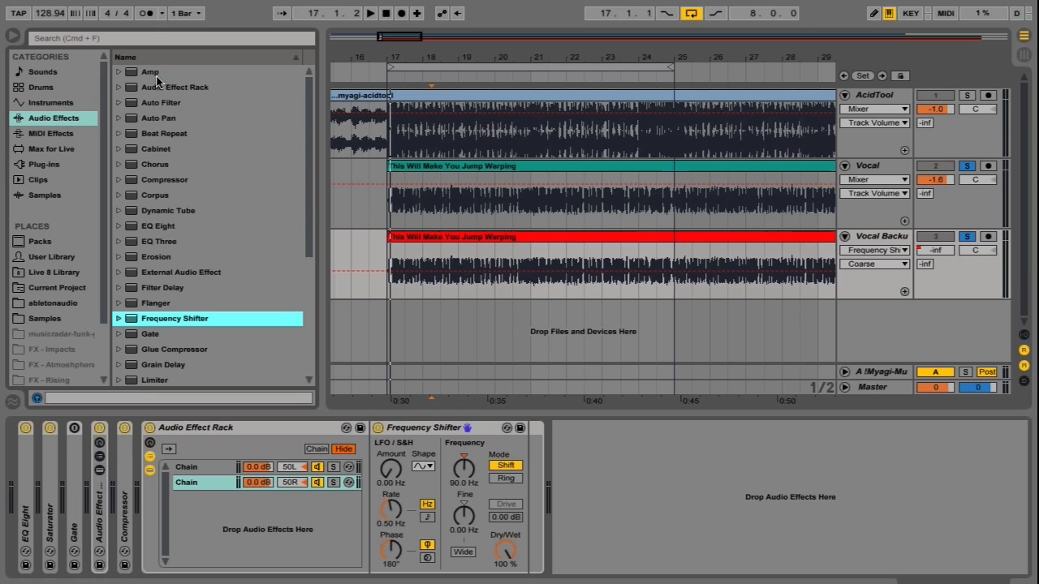
left_click_drag(141, 75, 670, 507)
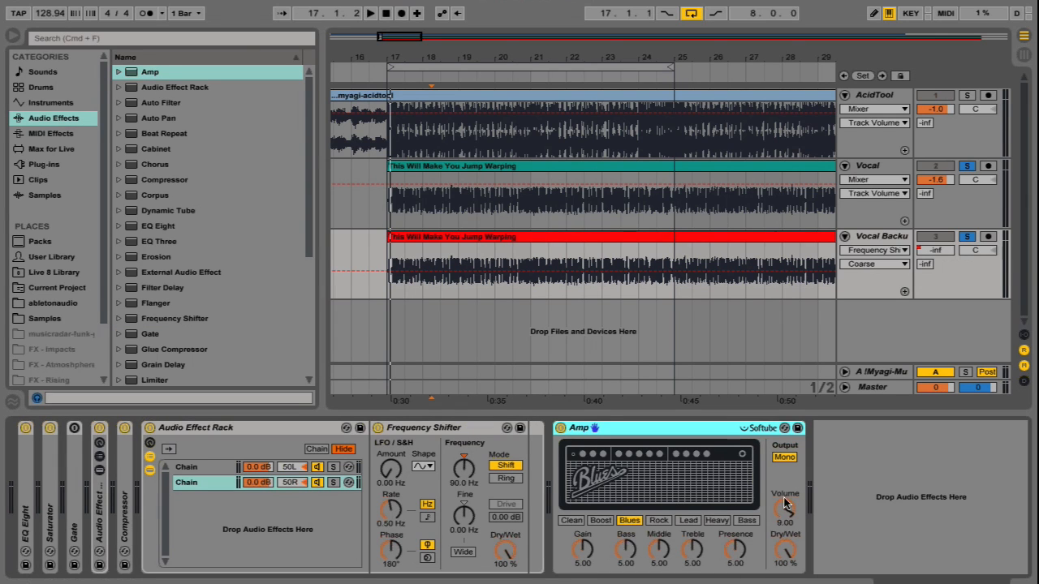
left_click(783, 457)
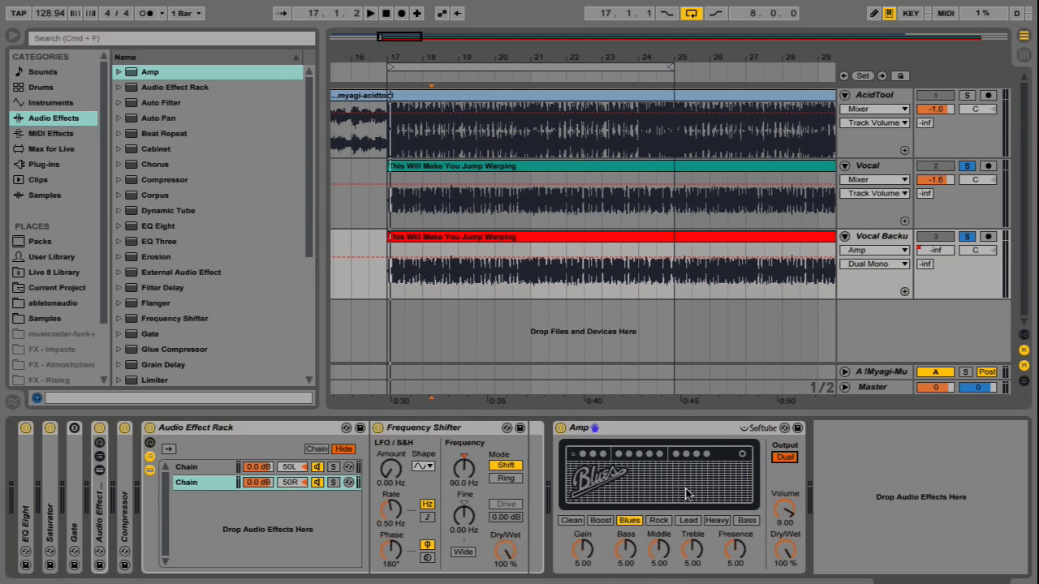
left_click_drag(786, 553, 784, 553)
key("space")
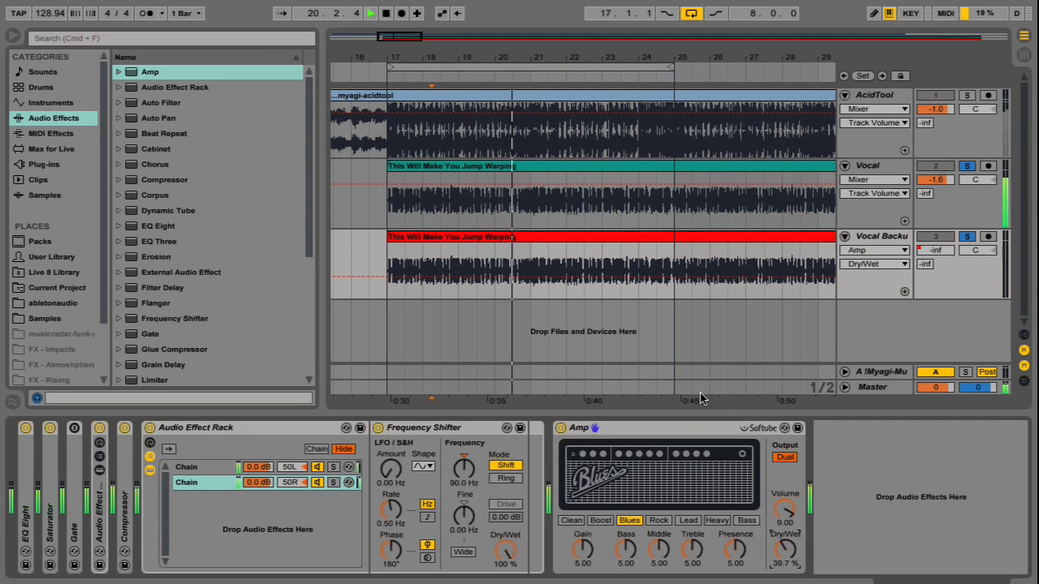
Step: Add a Utility after the Amp and lower its gain to -2.22 dB
scroll(230, 365, "down", 5)
mouse_move(228, 348)
left_mouse_down()
mouse_move(817, 505)
mouse_move(880, 499)
mouse_move(850, 480)
left_mouse_up()
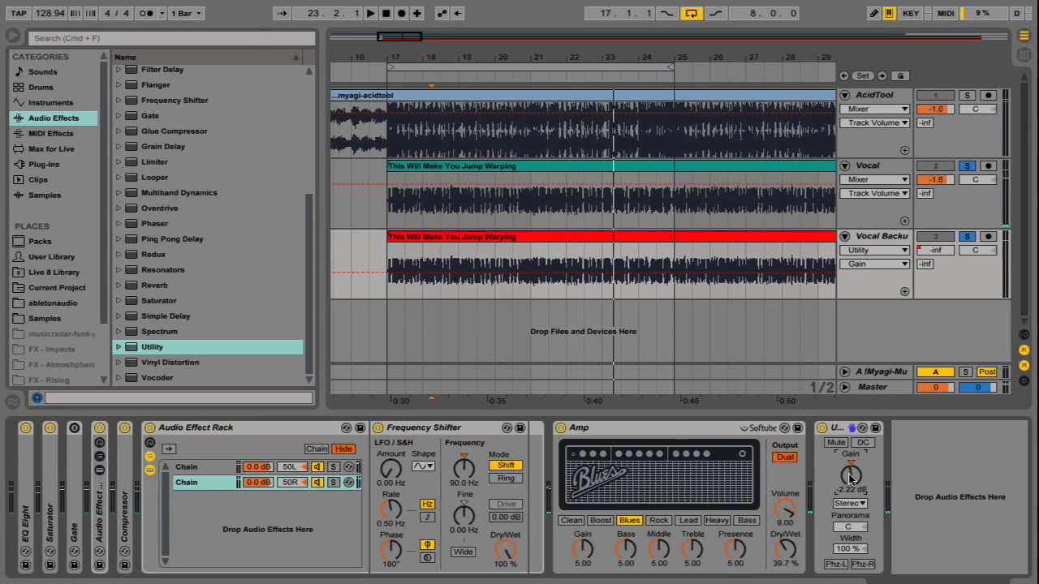
Step: Inspect the backup vocal clip's sample settings, play both vocals from bar 17, and return to the track's effect chain
double_click(624, 241)
key("space")
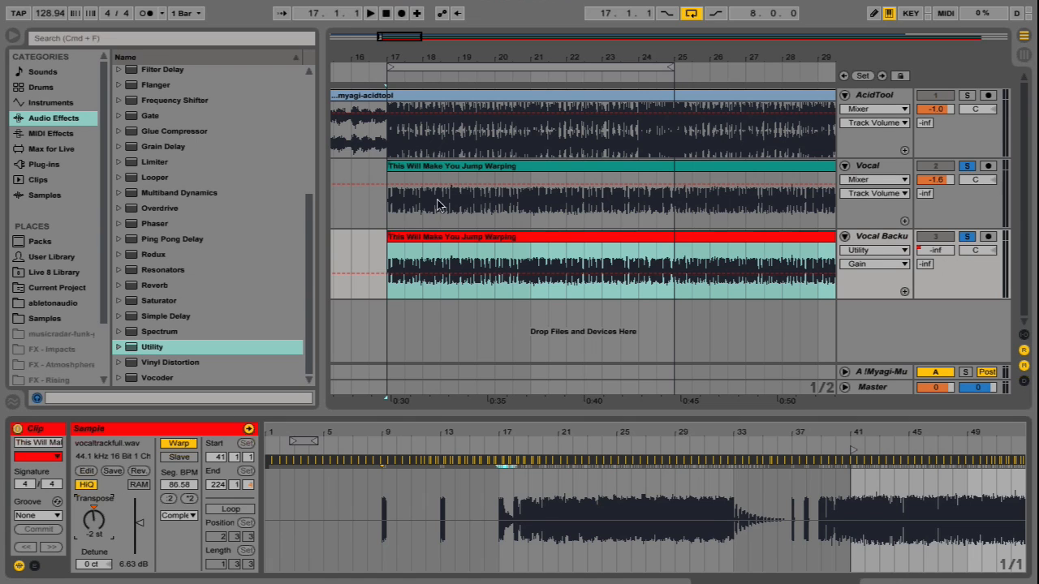
left_click(385, 77)
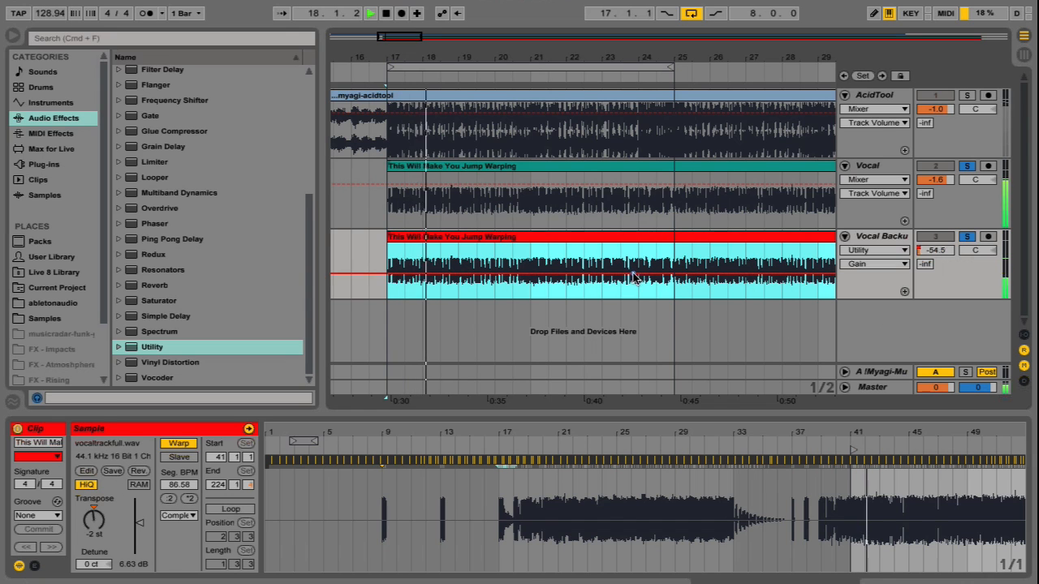
left_click(880, 237)
double_click(881, 237)
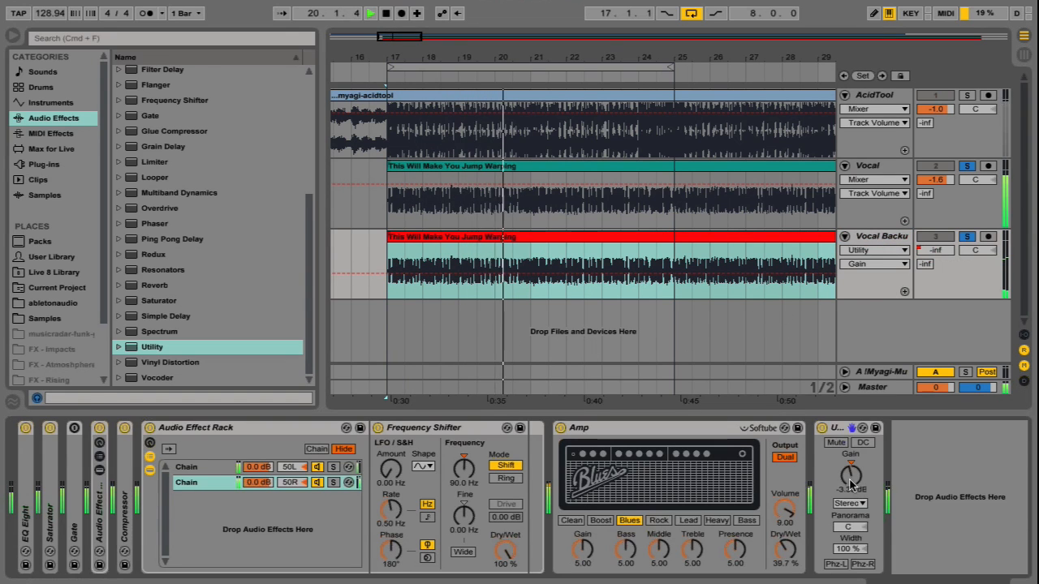
Step: Reset the Utility gain to 0 dB and raise the Amp's dry/wet to 41.3 %
left_click_drag(851, 489, 851, 480)
key("Delete")
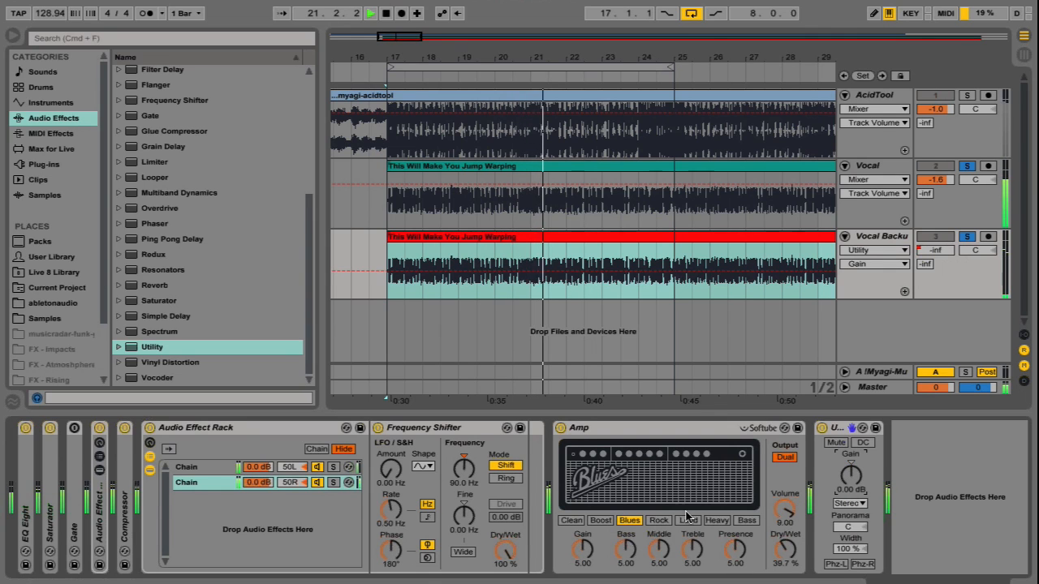
left_click_drag(786, 553, 786, 551)
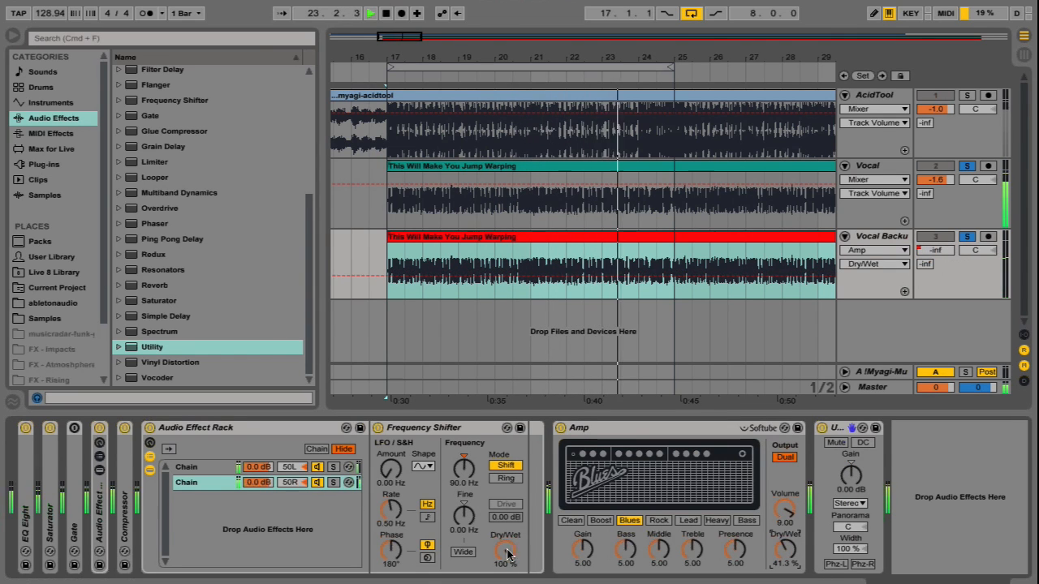
Step: Reduce the Frequency Shifter's dry/wet in the rack, with 87.3 % on the 50L chain
mouse_move(508, 551)
left_mouse_down()
mouse_move(508, 571)
mouse_move(492, 553)
left_mouse_up()
left_click(221, 468)
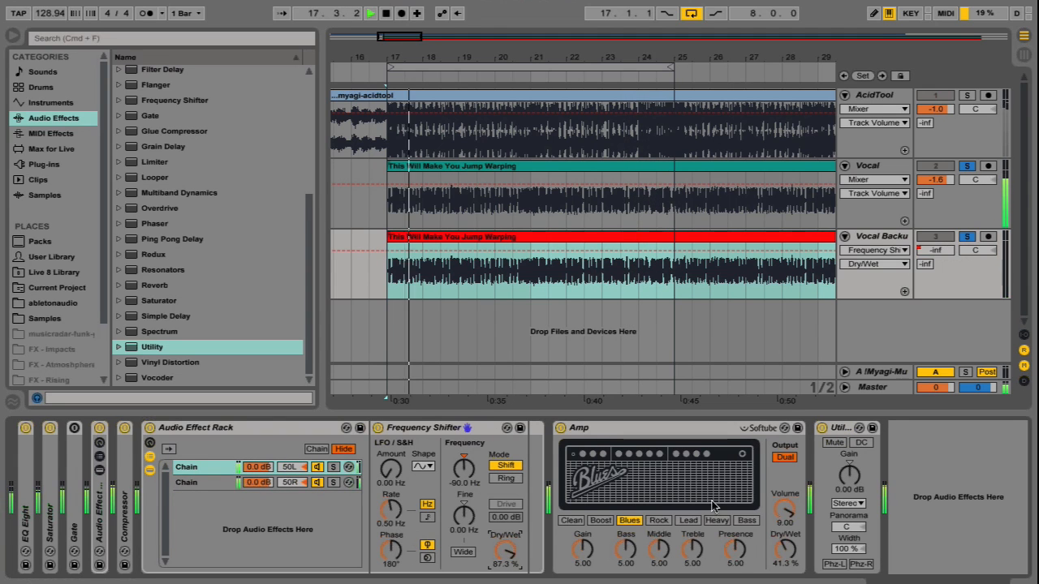
Step: Set the Amp's gain to 3.73 and dry/wet to 29.4 %, and lower the Utility gain to -6.67 dB
left_click_drag(586, 544, 586, 565)
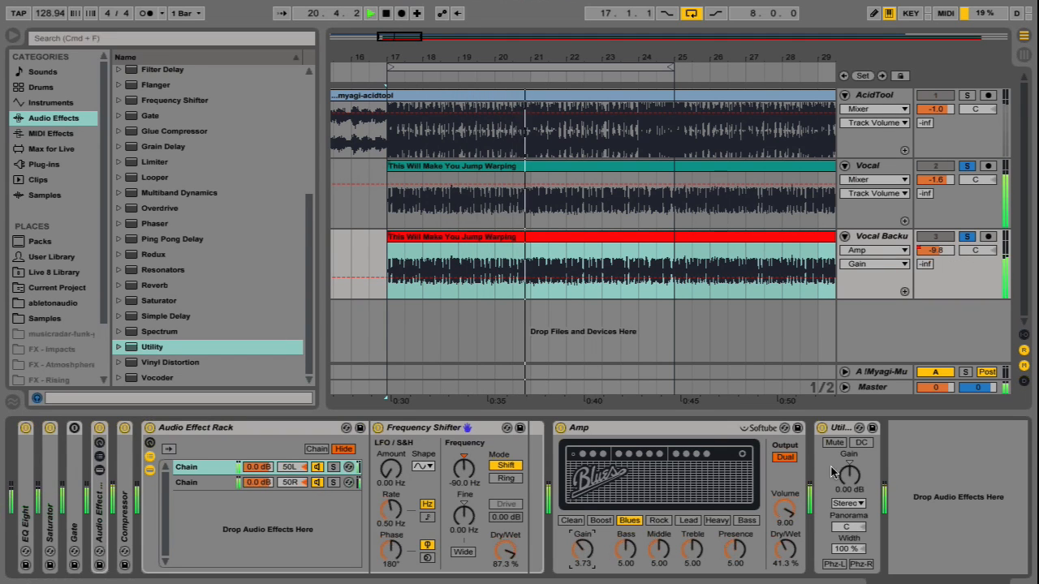
left_click_drag(849, 476, 854, 480)
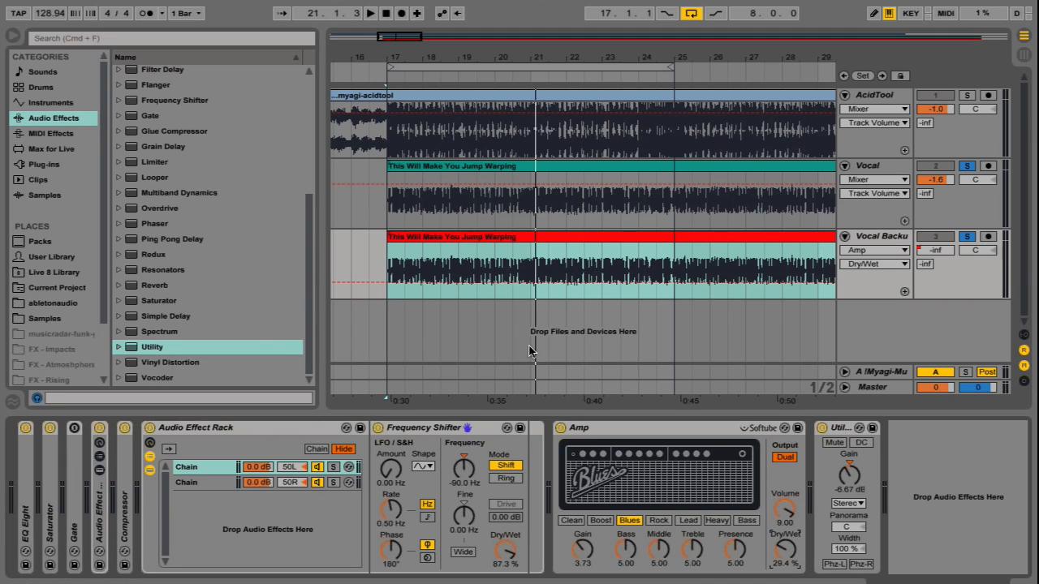
Step: Switch off the Audio Effect Rack that holds the two Frequency Shifter chains
left_click(151, 428)
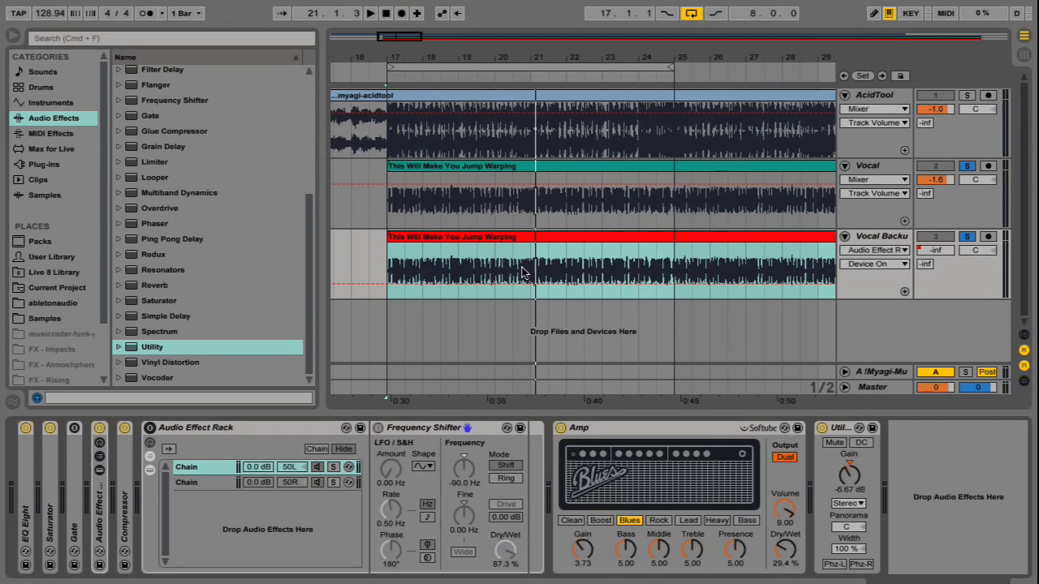
Step: Play the loop from bar 17, set the Utility gain to 2.78 dB and the Amp's gain to 4.37, and stop playback
left_click(382, 74)
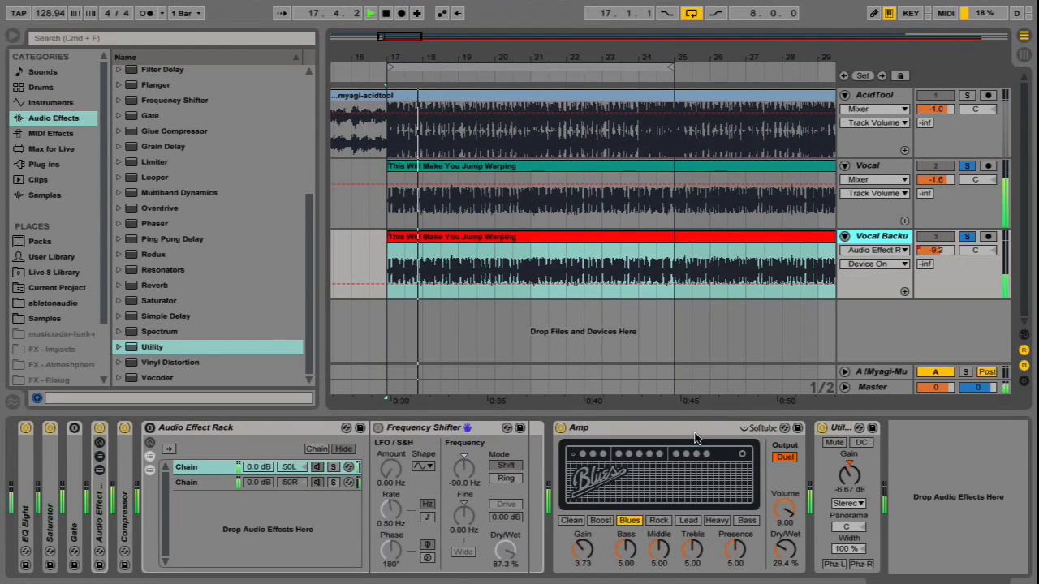
left_click_drag(849, 474, 850, 484)
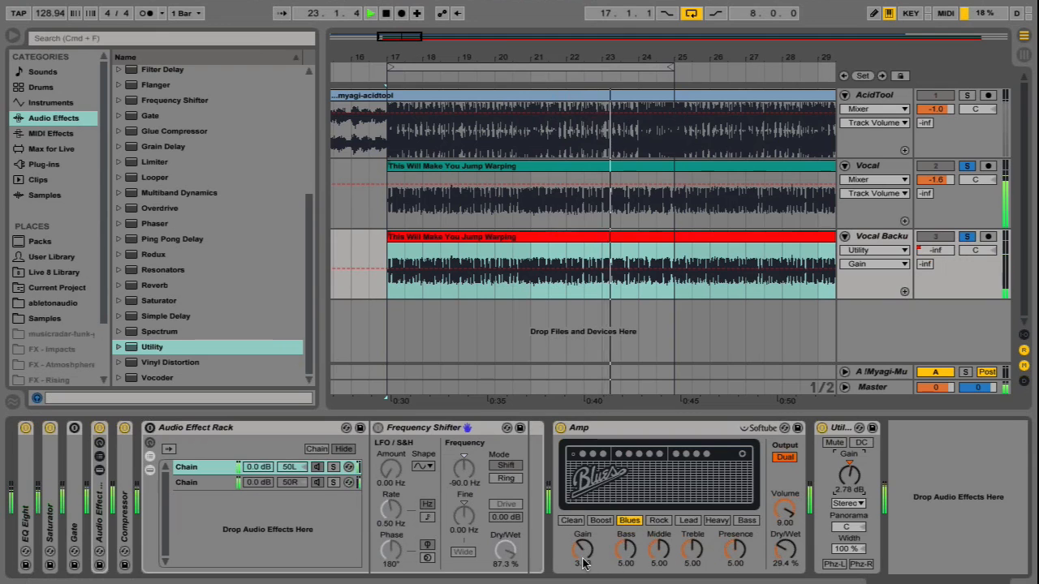
left_click_drag(595, 568, 597, 563)
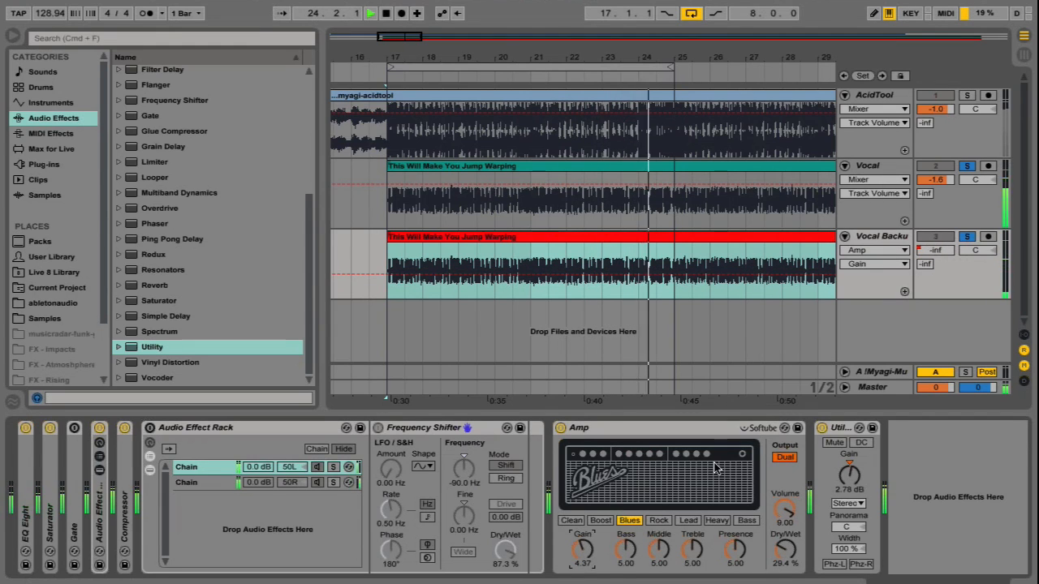
key("space")
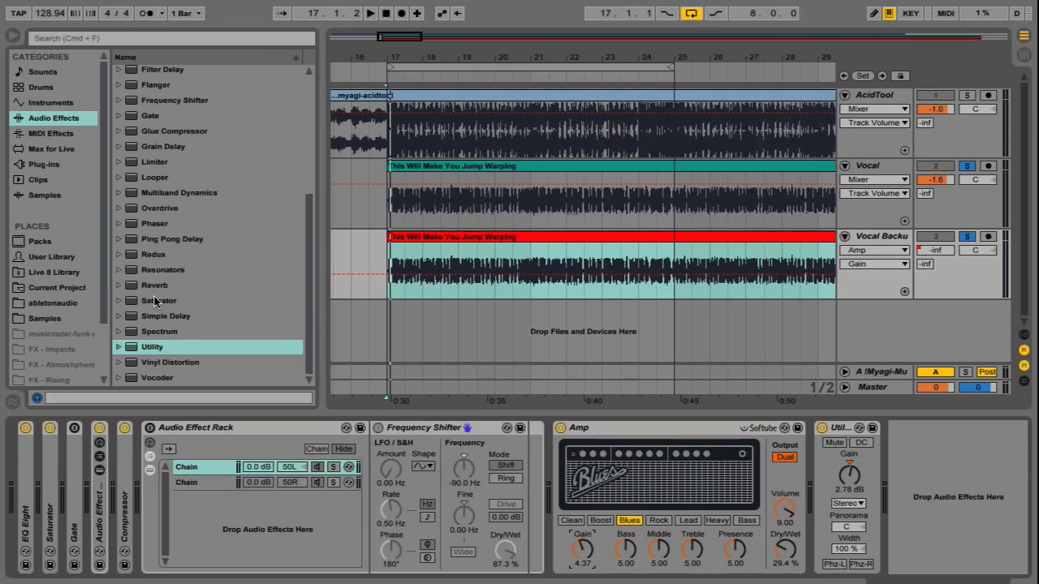
Step: Add a Reverb after the Utility and set its dry/wet to 44 % and decay time to 2.20 s
left_click_drag(151, 290, 916, 461)
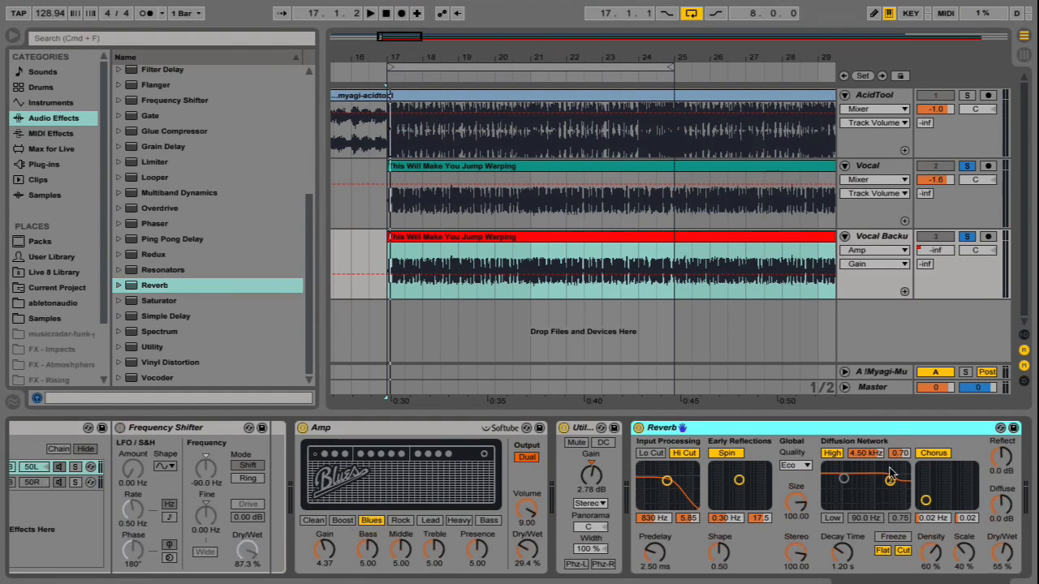
left_click_drag(1018, 558, 996, 550)
key("space")
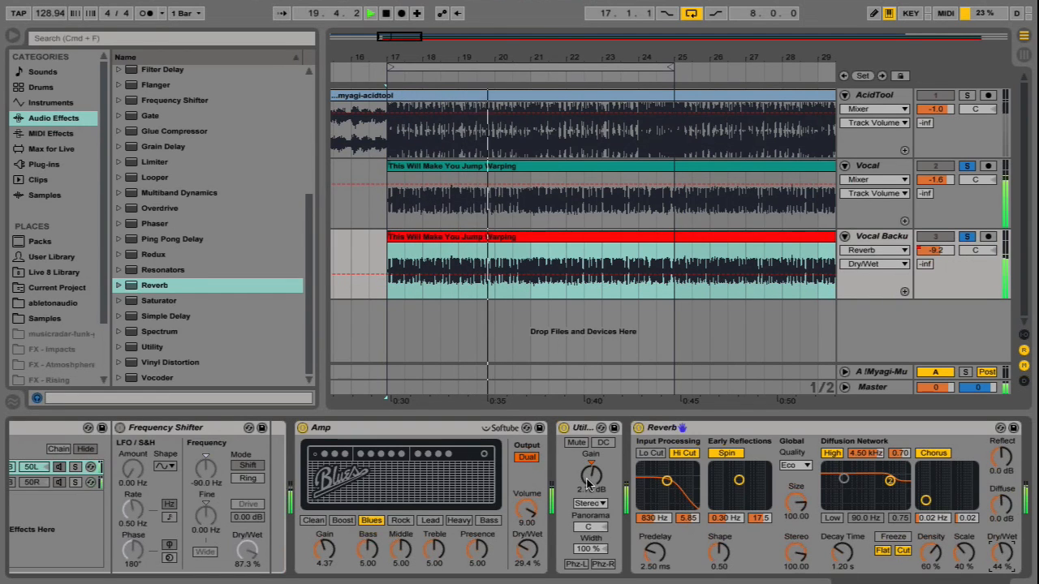
left_click_drag(842, 557, 843, 547)
Step: Raise the Utility gain to 5.56 dB during playback, then stop the loop
left_click_drag(592, 485, 593, 477)
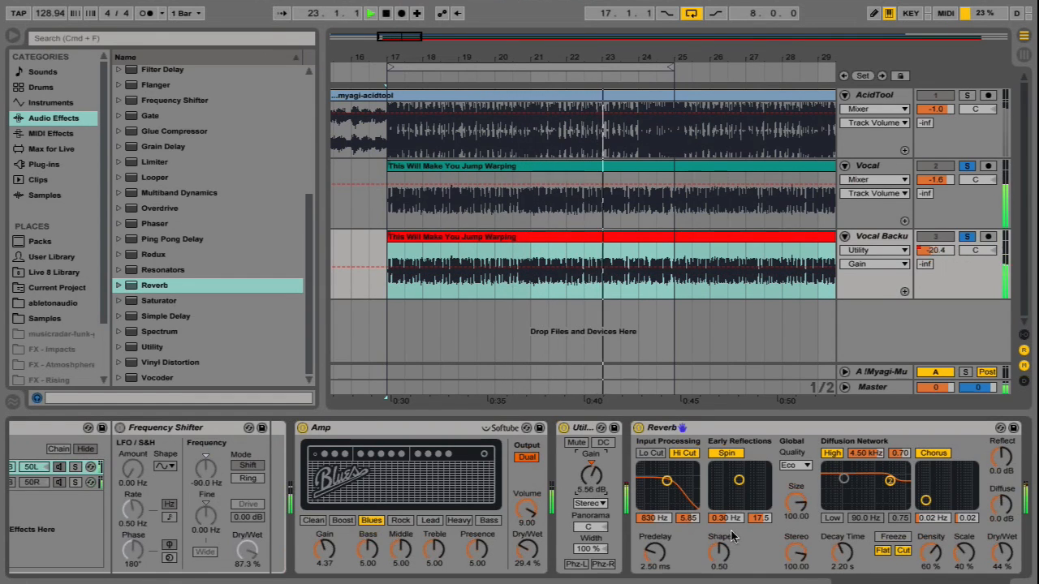
left_click(809, 433)
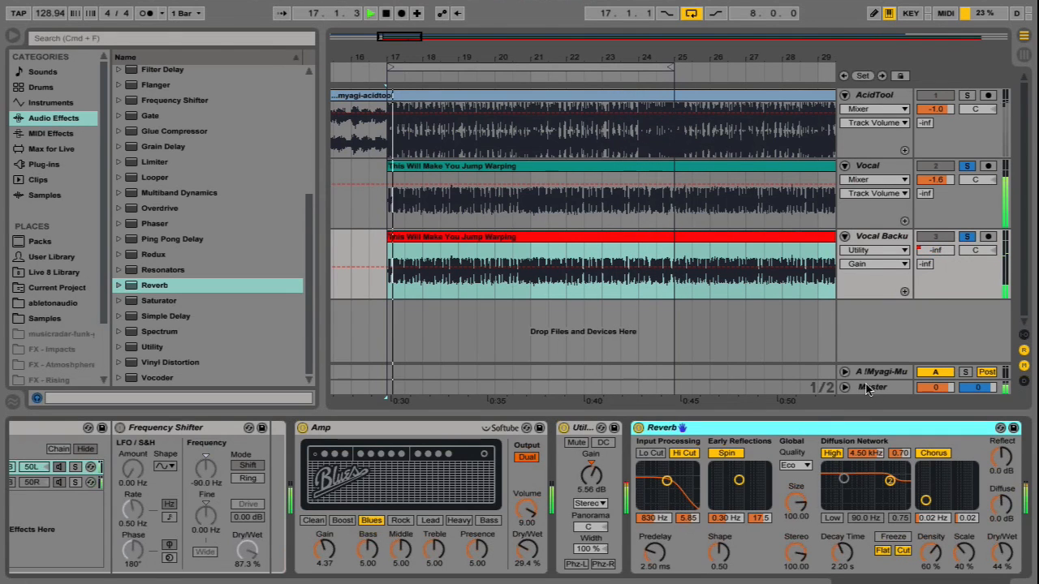
key("space")
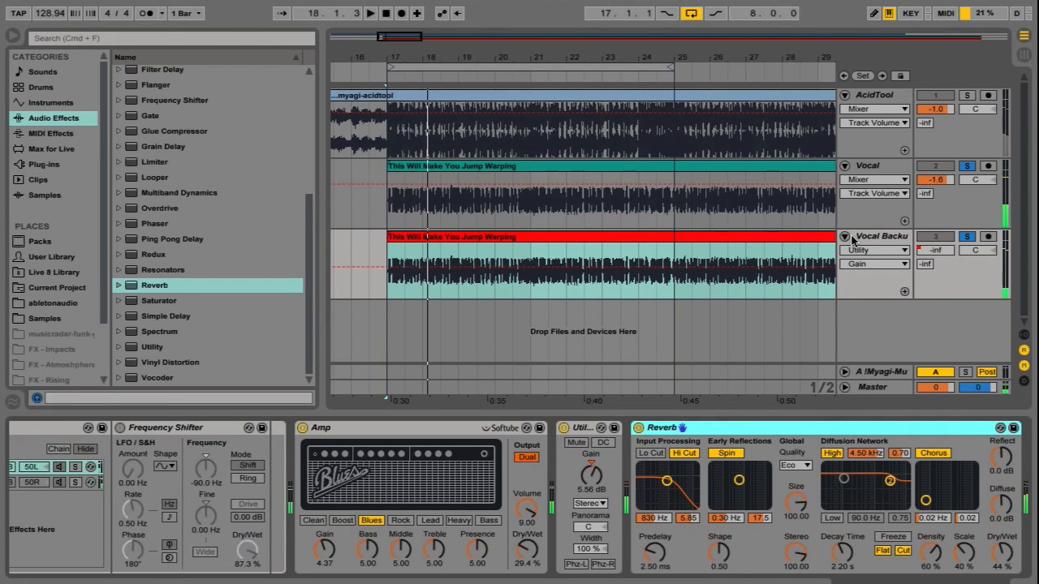
Step: Delete the Reverb from the Vocal Backup track's device chain
left_click(860, 238)
left_click(772, 429)
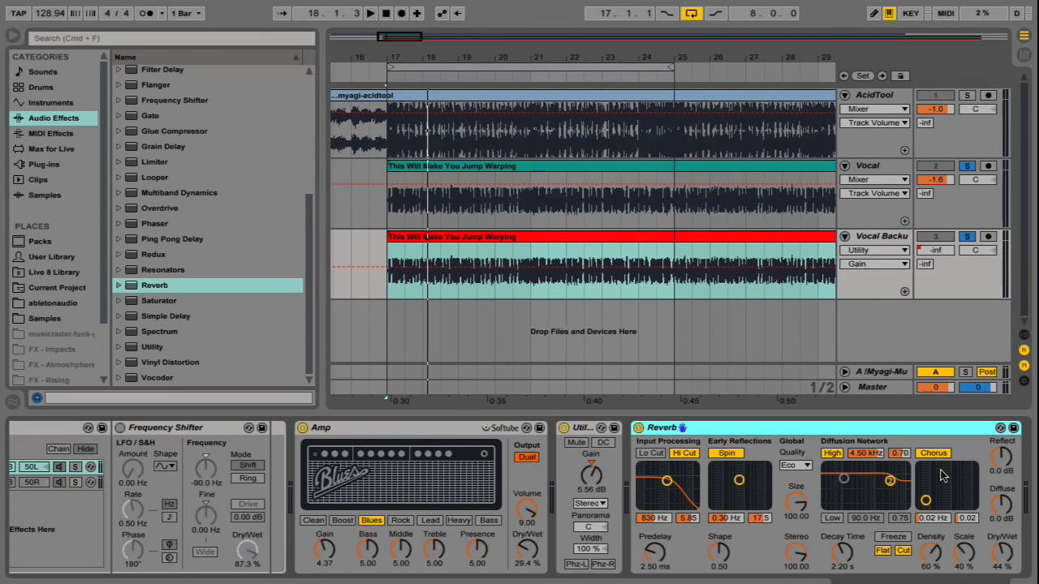
key("Delete")
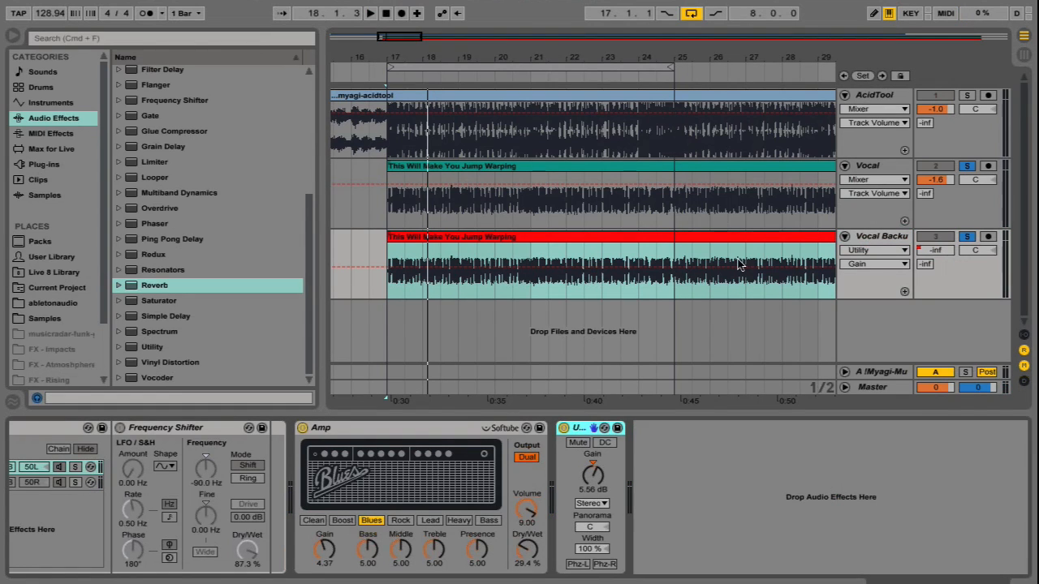
left_click(705, 500)
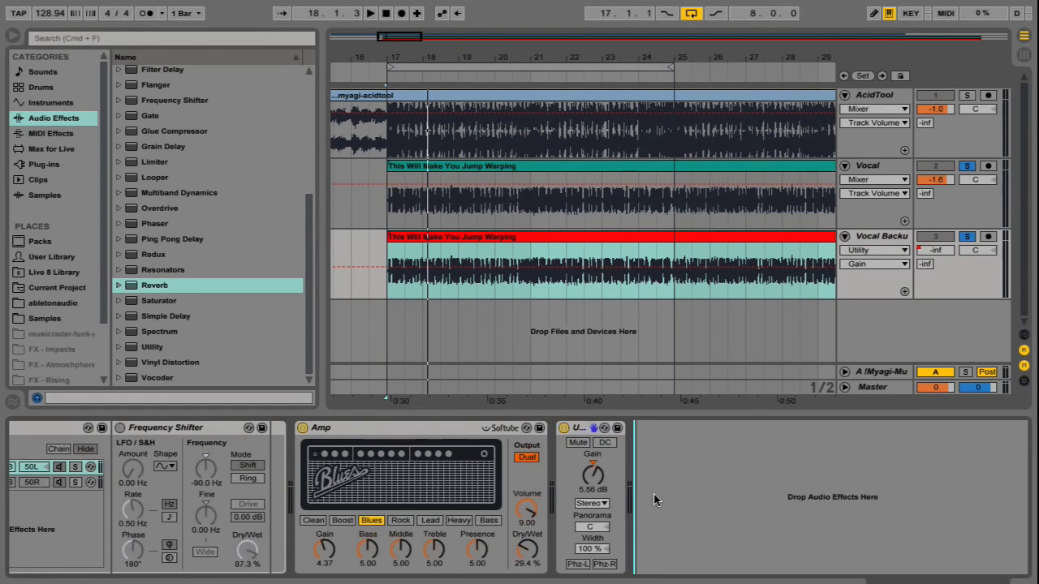
left_click(851, 291)
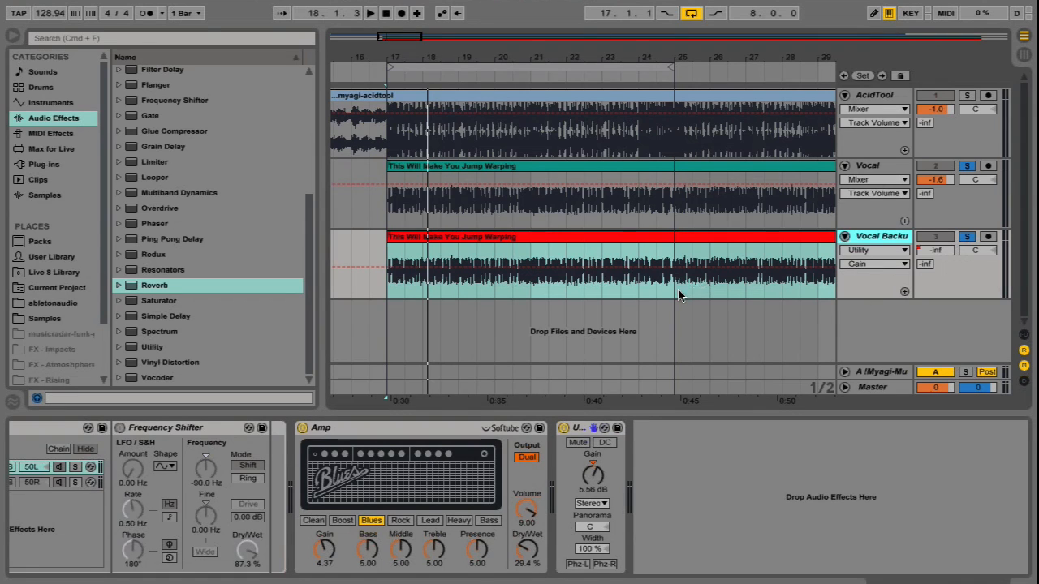
left_click(678, 290)
right_click(675, 289)
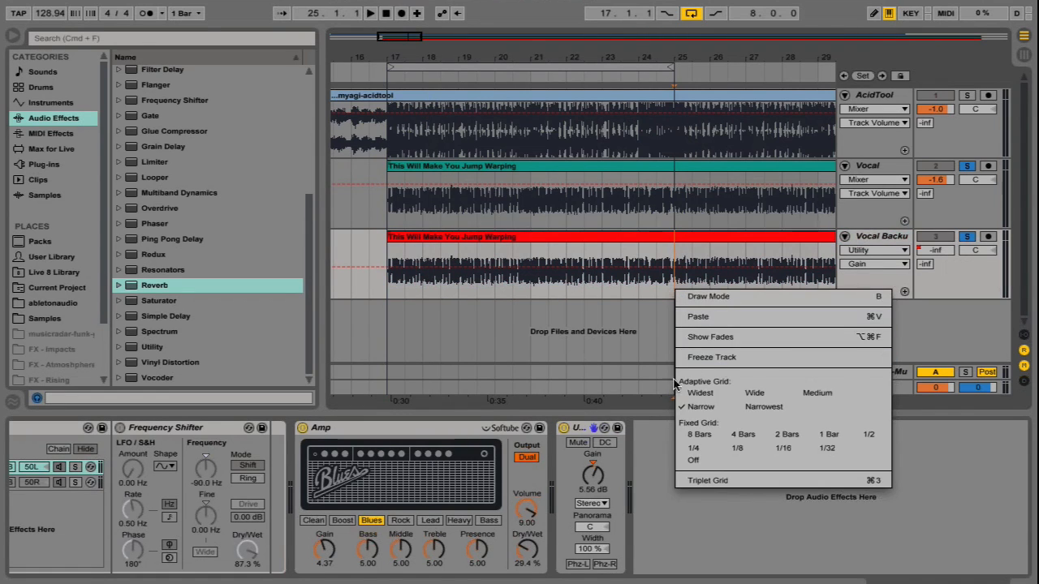
left_click(635, 310)
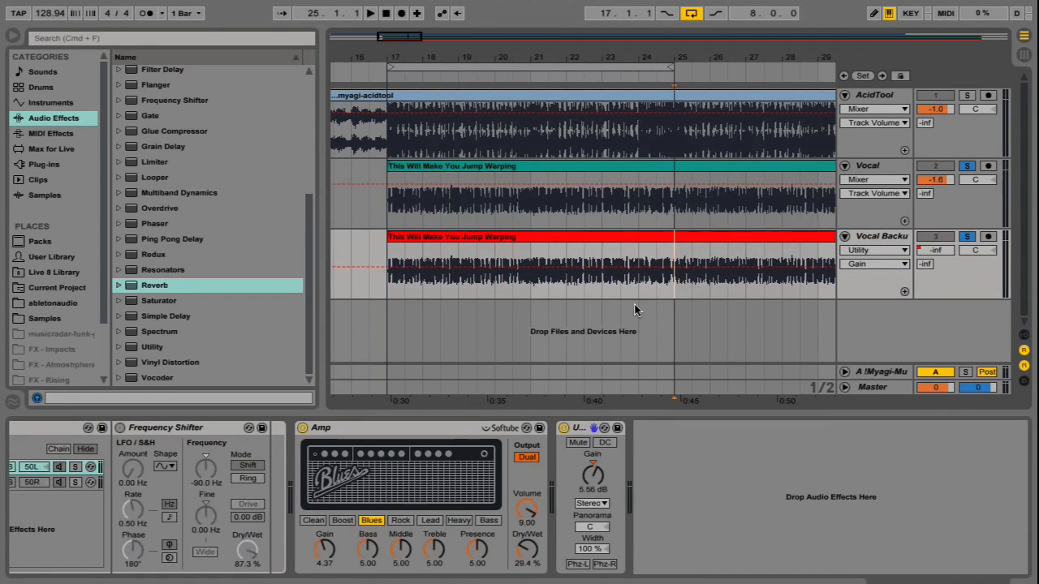
right_click(675, 245)
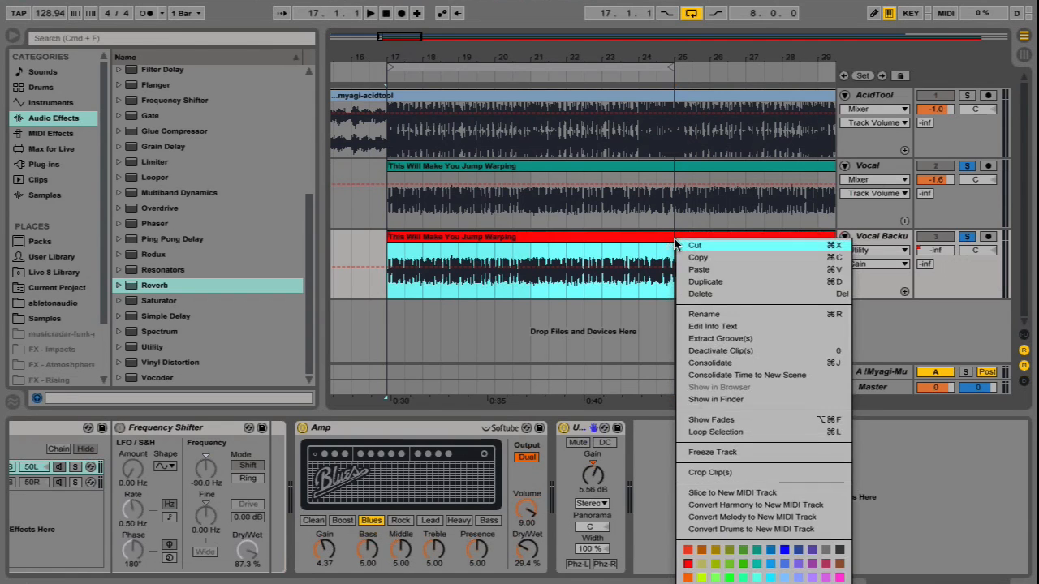
left_click(674, 290)
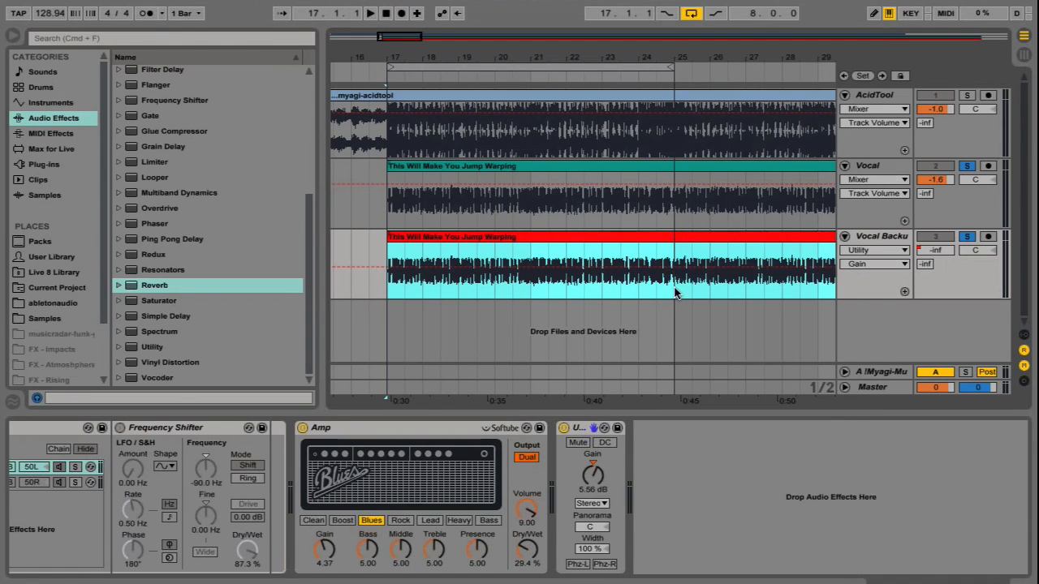
left_click_drag(675, 290, 388, 290)
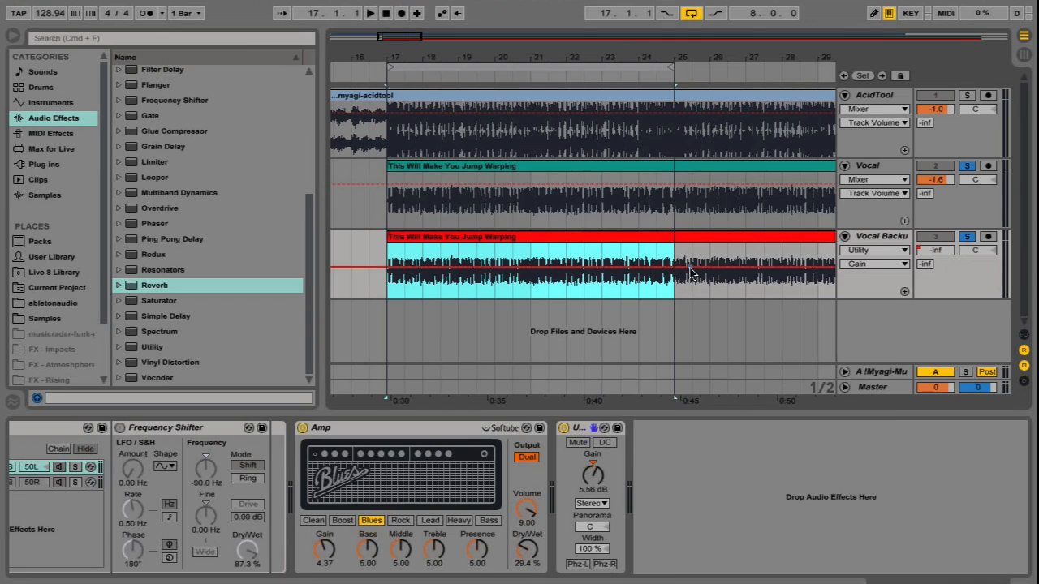
right_click(673, 257)
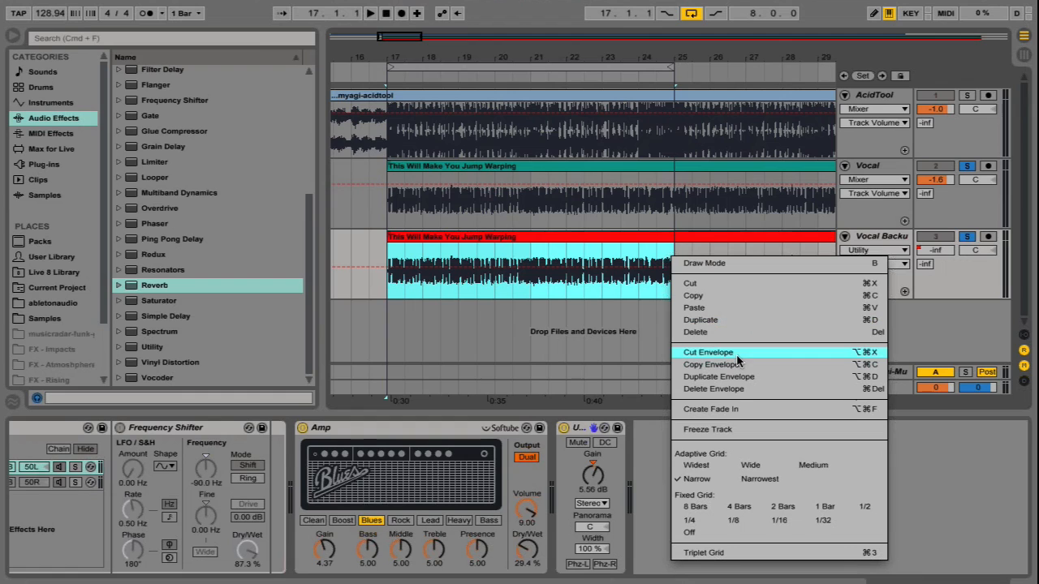
left_click(675, 244)
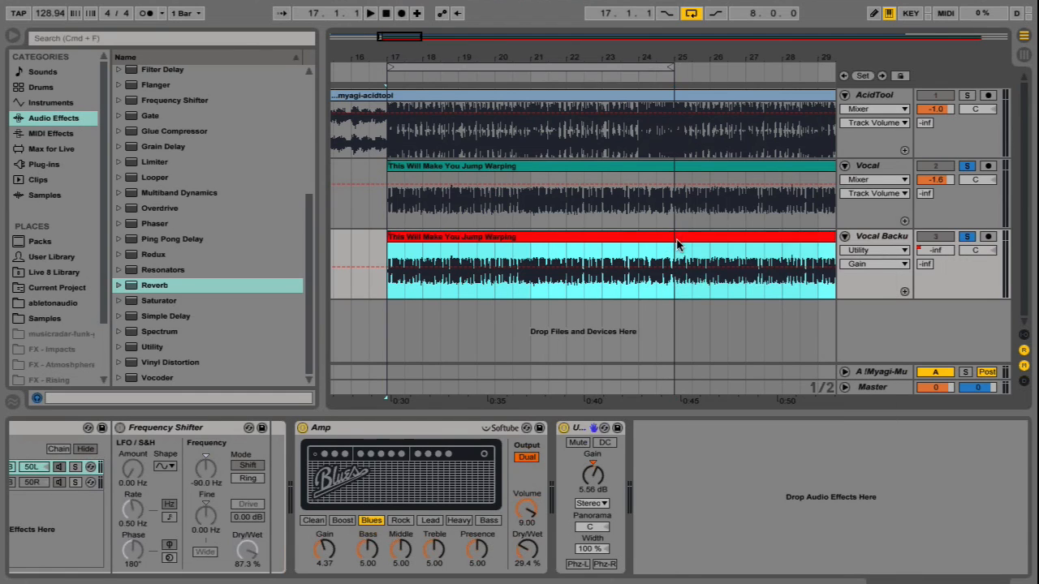
left_click(674, 251)
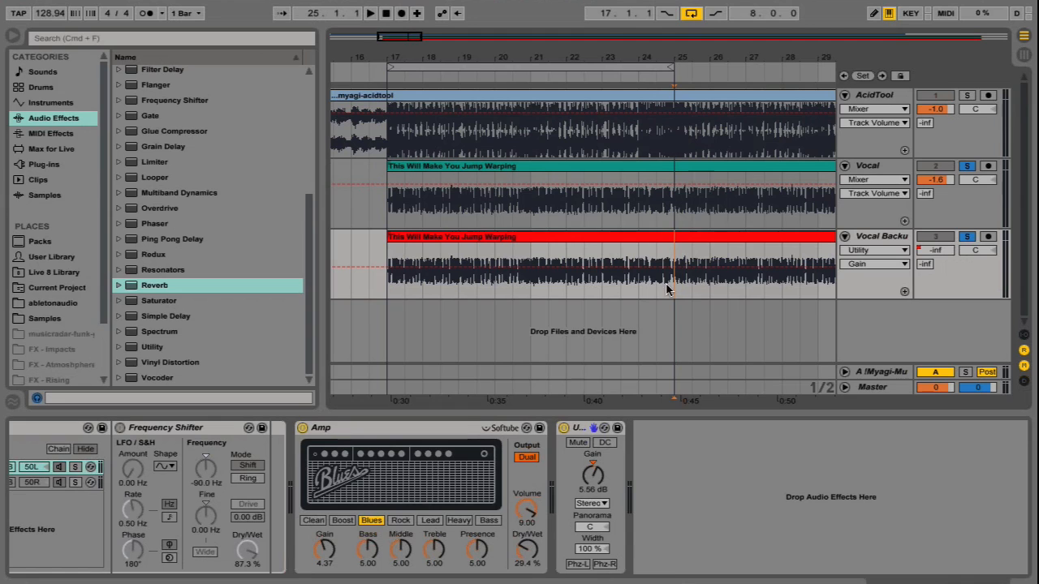
Step: Select bars 17 to 25 of the Vocal Backup clip, split it there, and delete everything after bar 25
left_click_drag(672, 288, 387, 278)
right_click(621, 296)
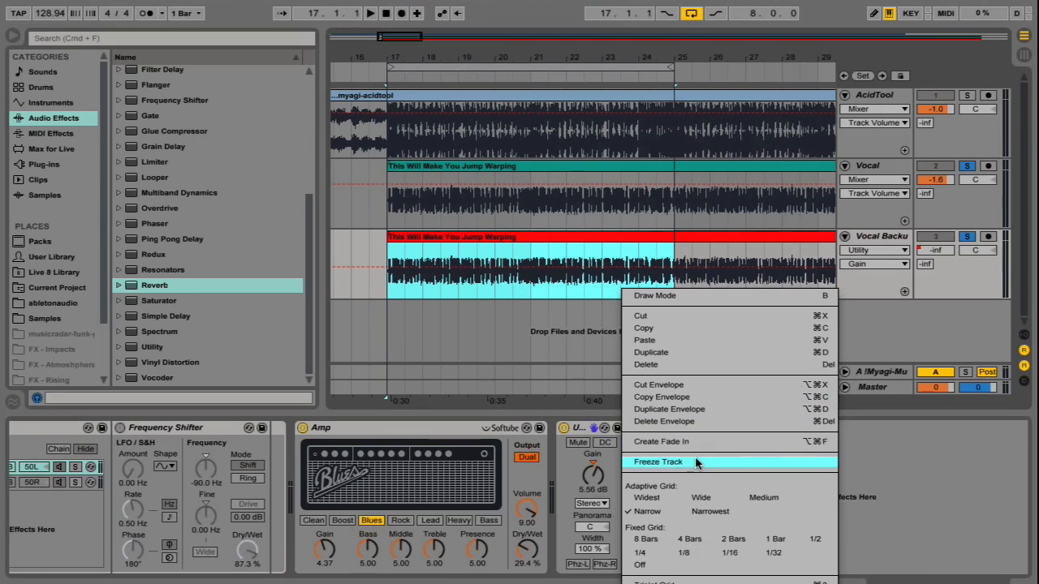
right_click(534, 242)
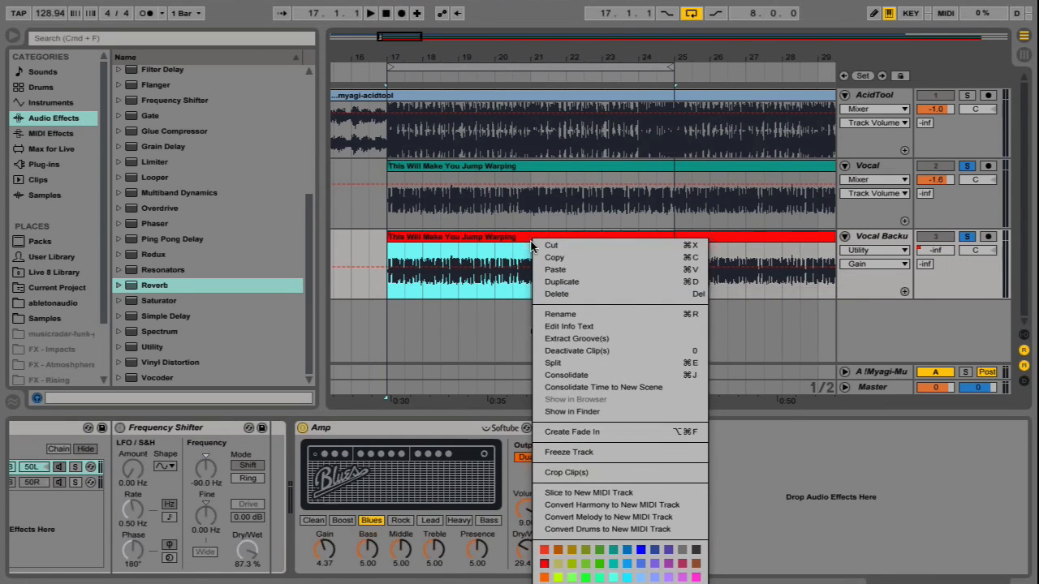
left_click(587, 374)
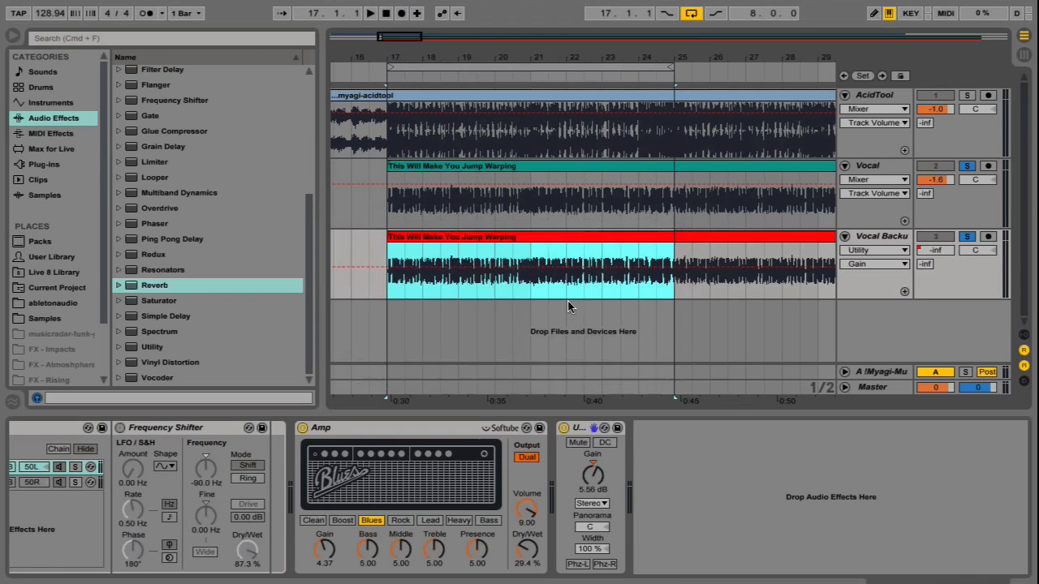
right_click(562, 240)
left_click(595, 352)
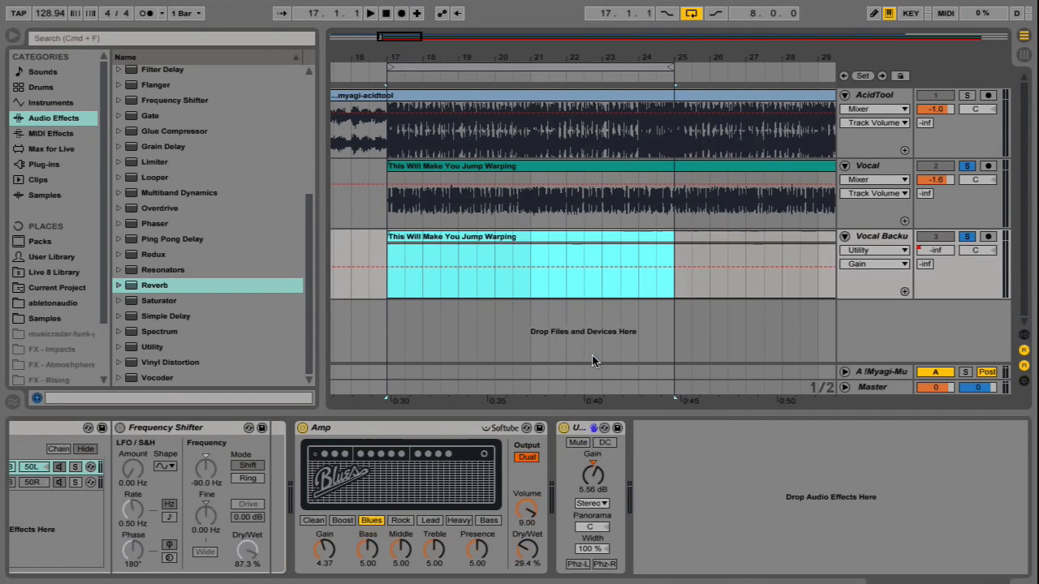
right_click(564, 241)
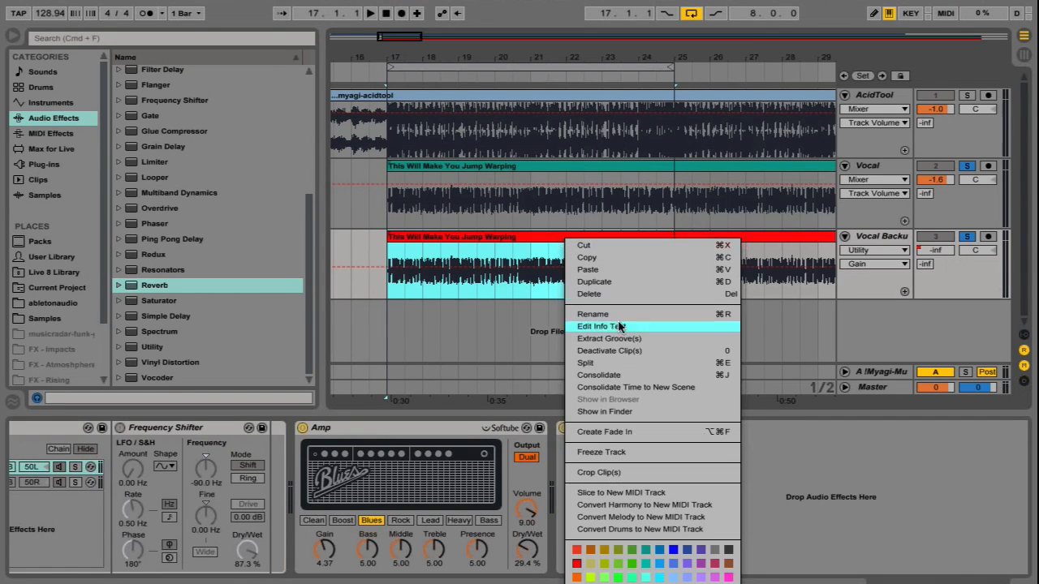
left_click(619, 356)
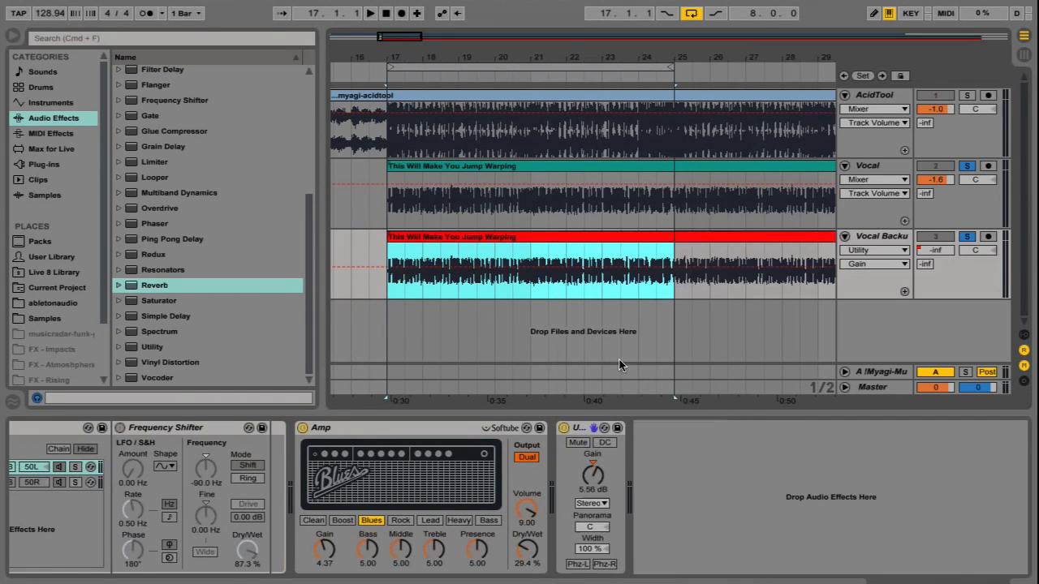
left_click(720, 240)
key("Delete")
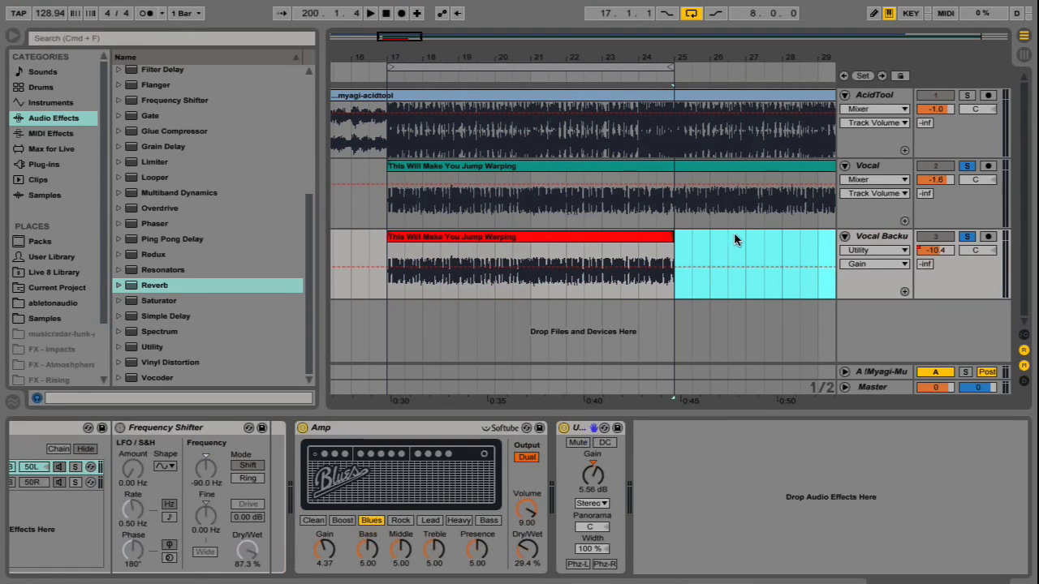
Step: Try to freeze the Vocal Backup track
right_click(861, 236)
left_click(889, 333)
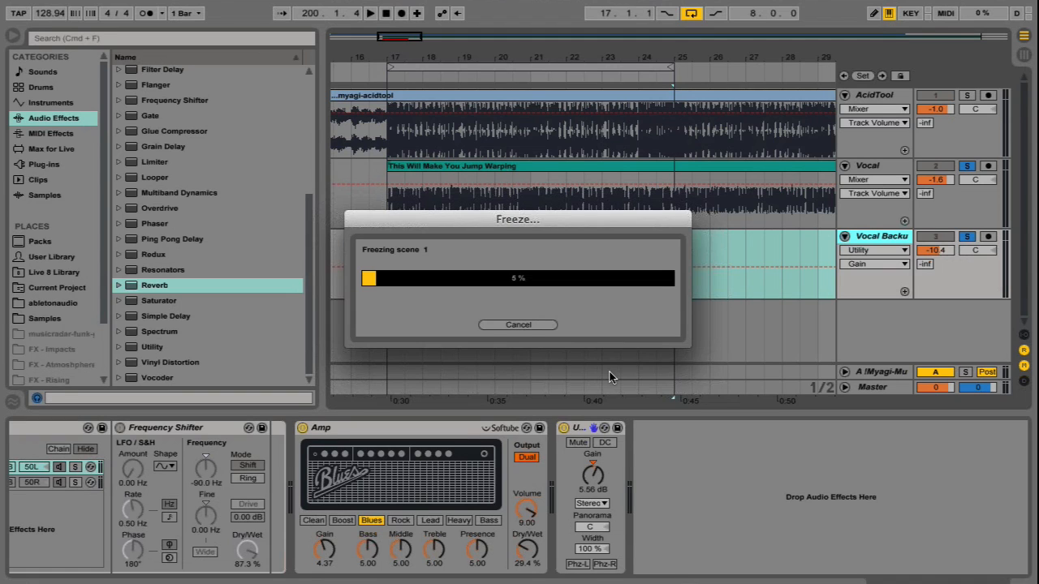
left_click(501, 326)
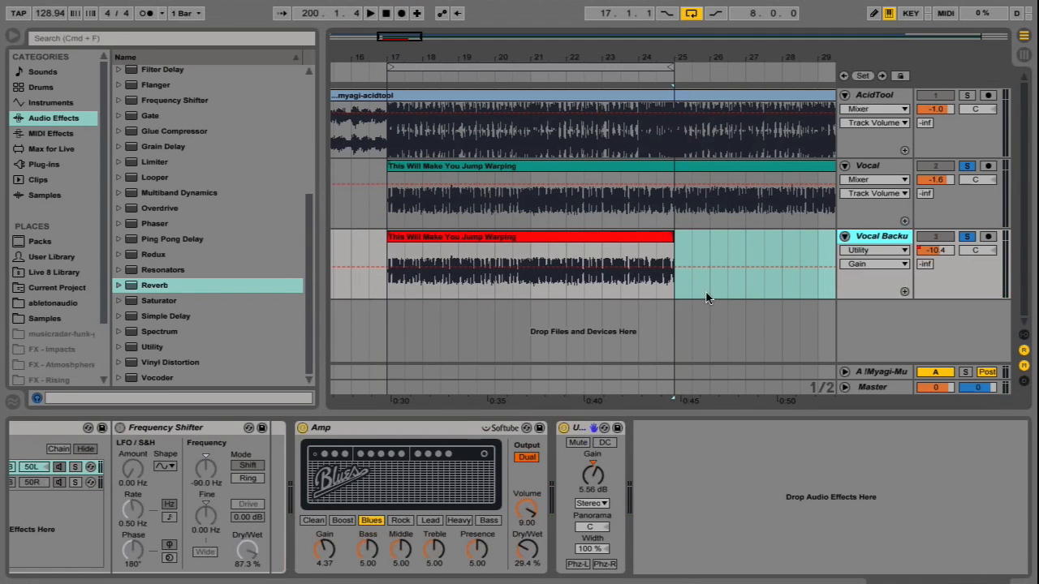
Step: Display the Mixer's Track Volume automation on the Vocal Backup track
left_click(875, 240)
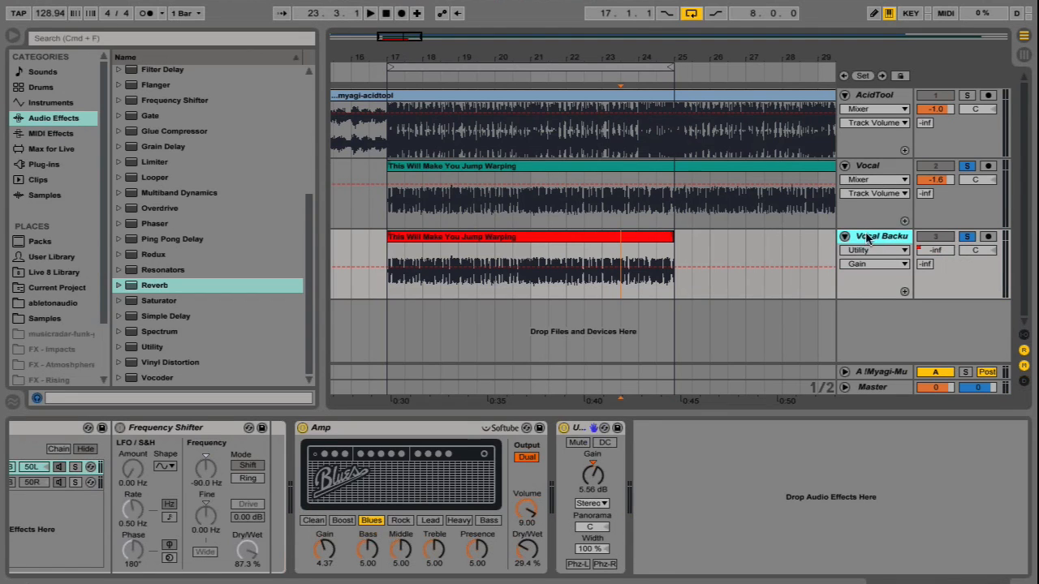
left_click(871, 250)
left_click(902, 469)
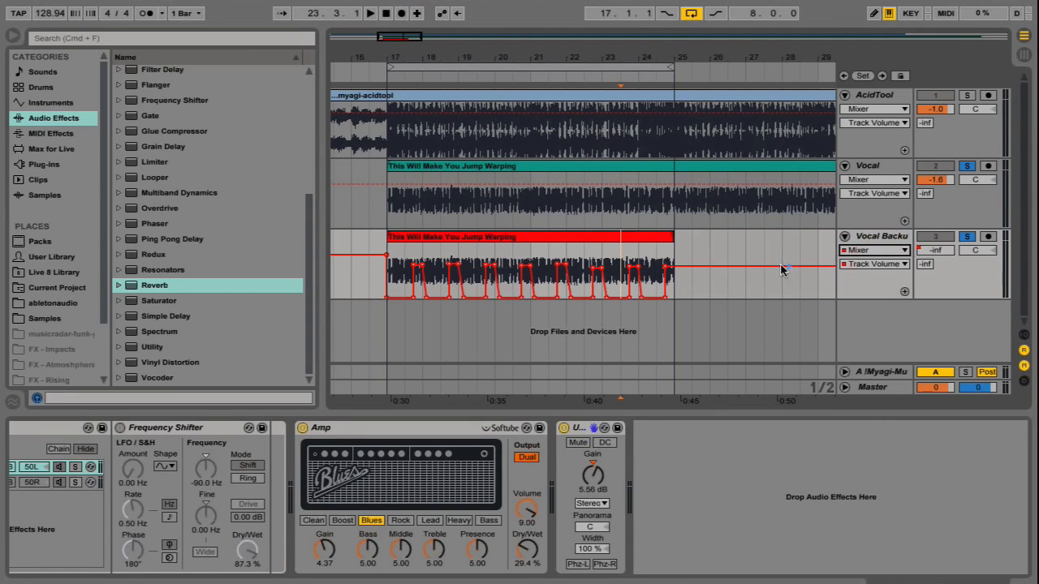
Step: Copy the Track Volume automation envelope of the Vocal Backup track from bar 17 to bar 25
left_click(374, 286)
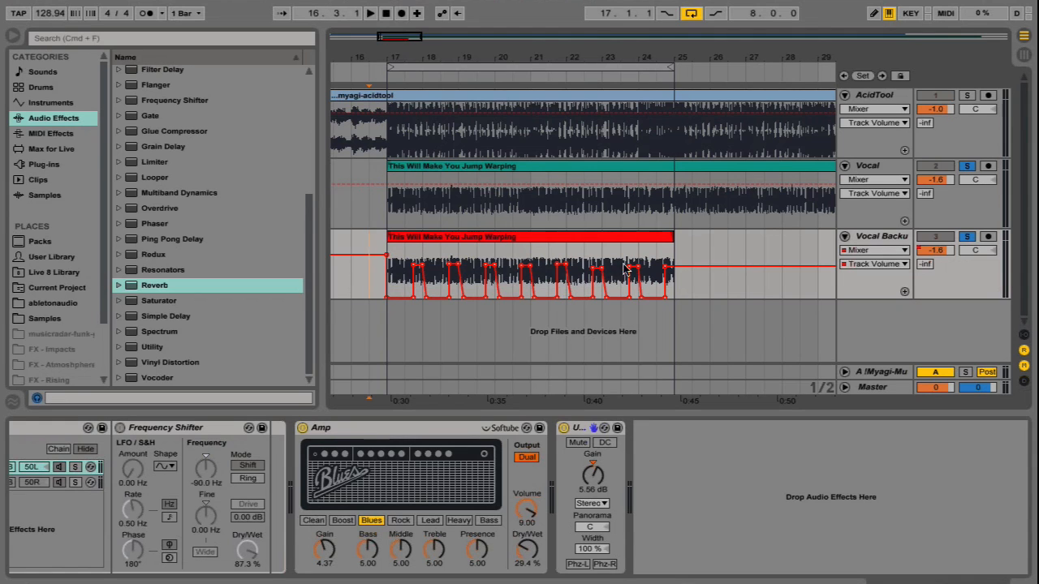
left_click_drag(672, 254, 387, 258)
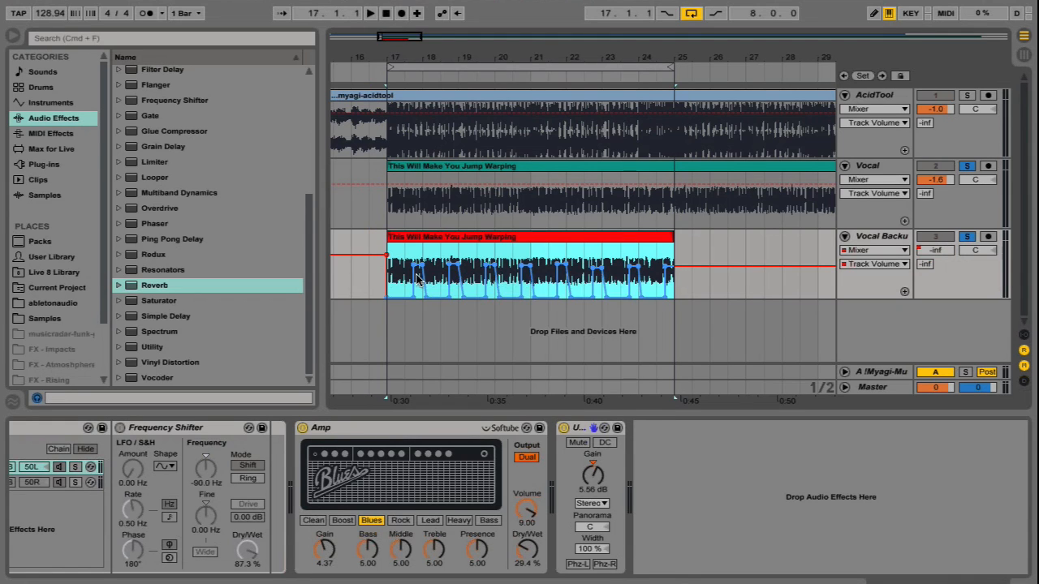
right_click(415, 281)
left_click(445, 389)
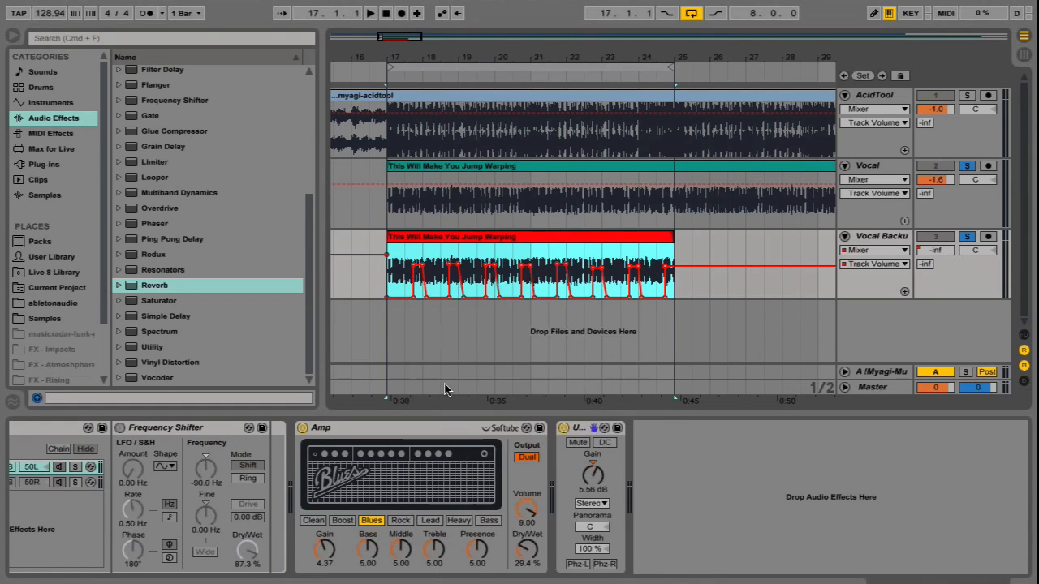
Step: Display the Utility's Gain automation on the Vocal Backup track and paste the copied envelope onto bars 17 to 25
left_click(875, 252)
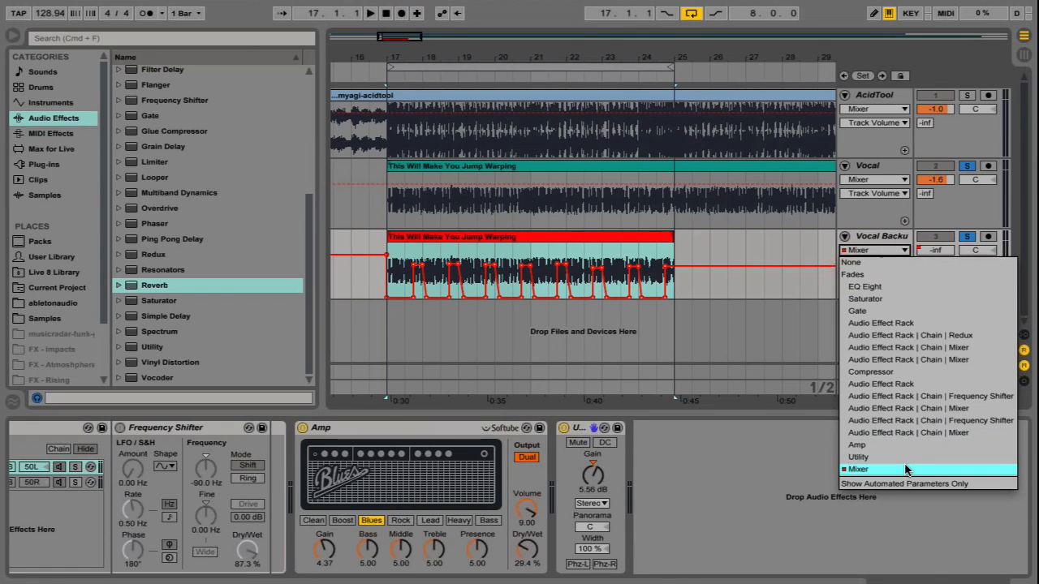
left_click(878, 456)
right_click(520, 282)
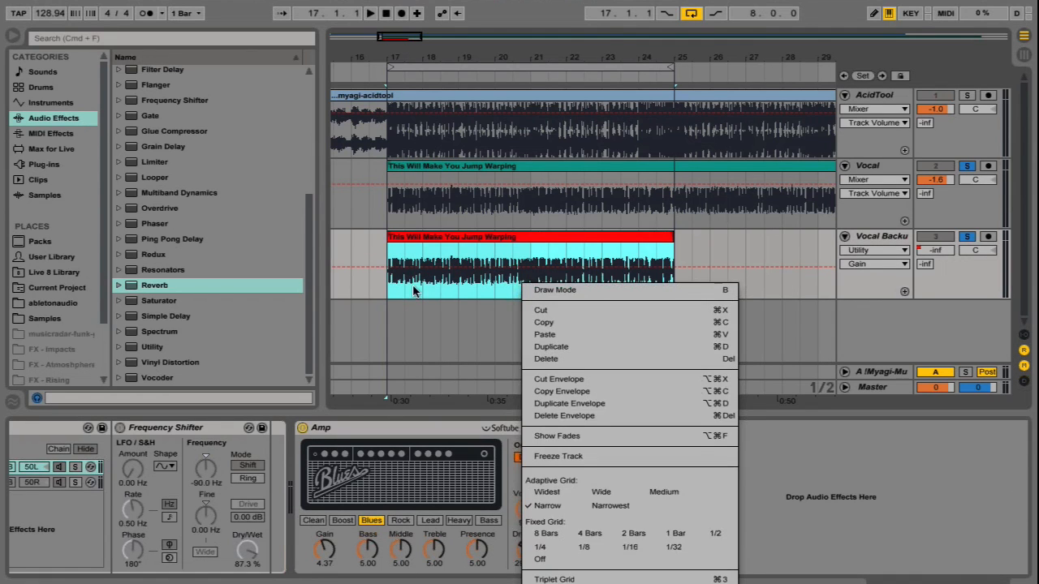
left_click(390, 277)
right_click(388, 278)
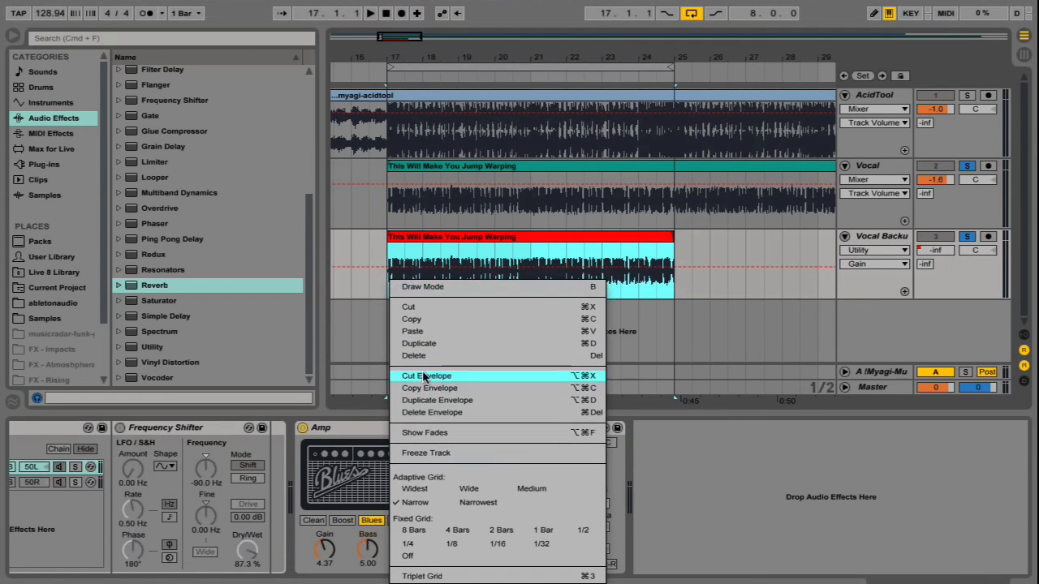
left_click(367, 298)
left_click_drag(390, 297, 675, 294)
key("super+v")
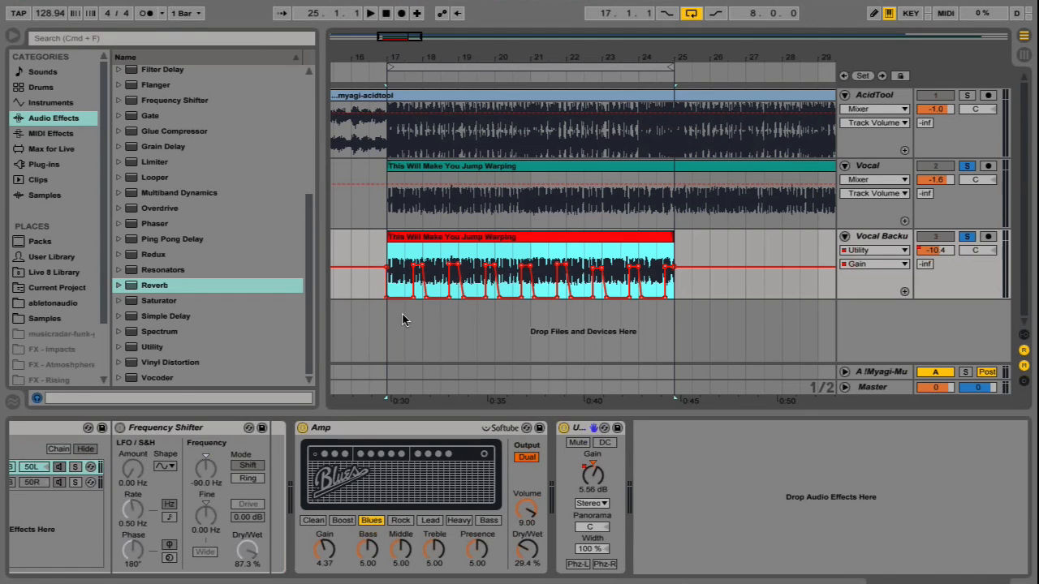
Step: Display the Mixer's Track Volume automation on the Vocal Backup track and clear its envelope
left_click(887, 258)
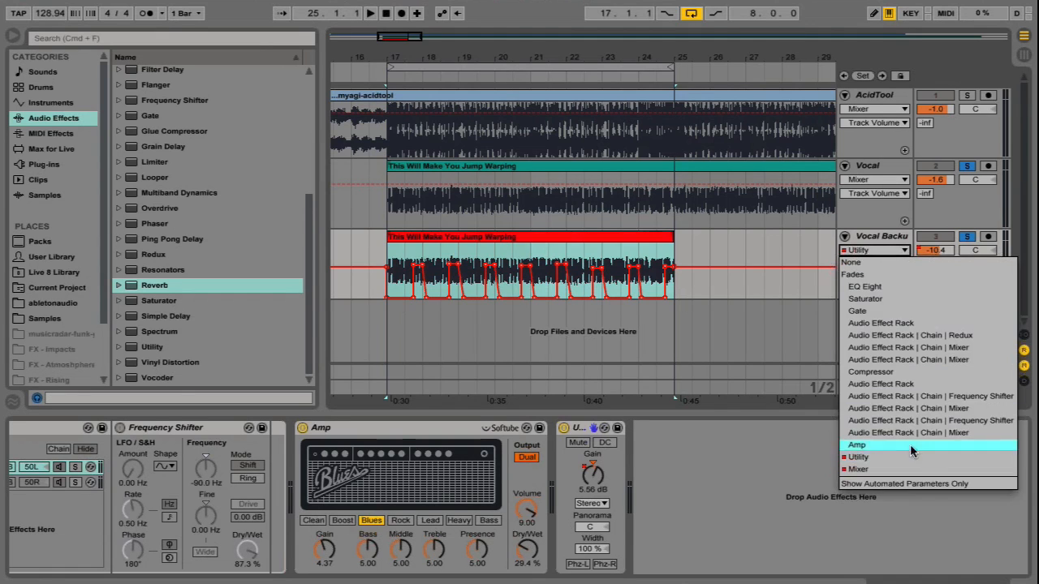
left_click(873, 267)
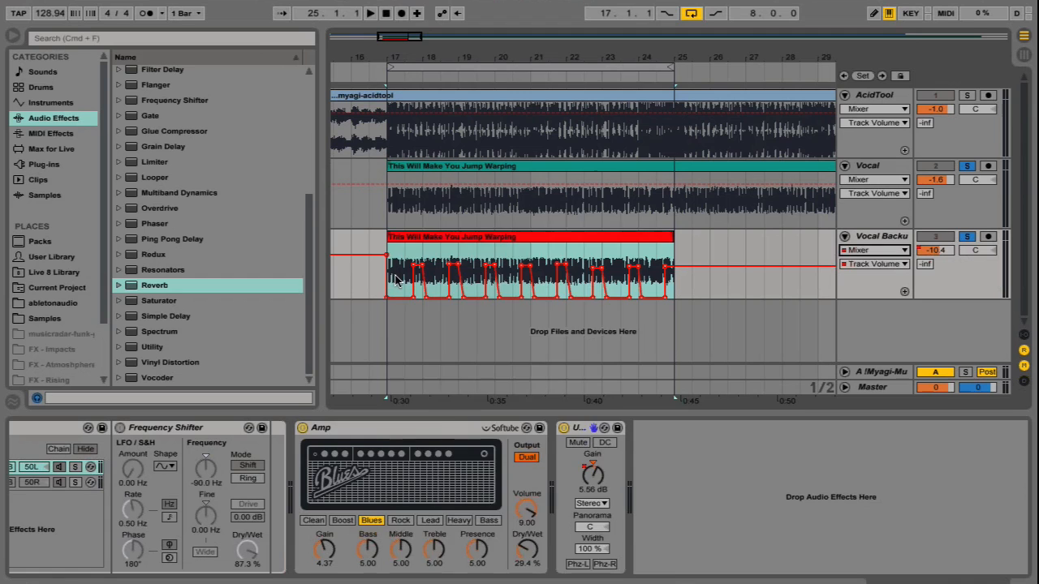
right_click(395, 281)
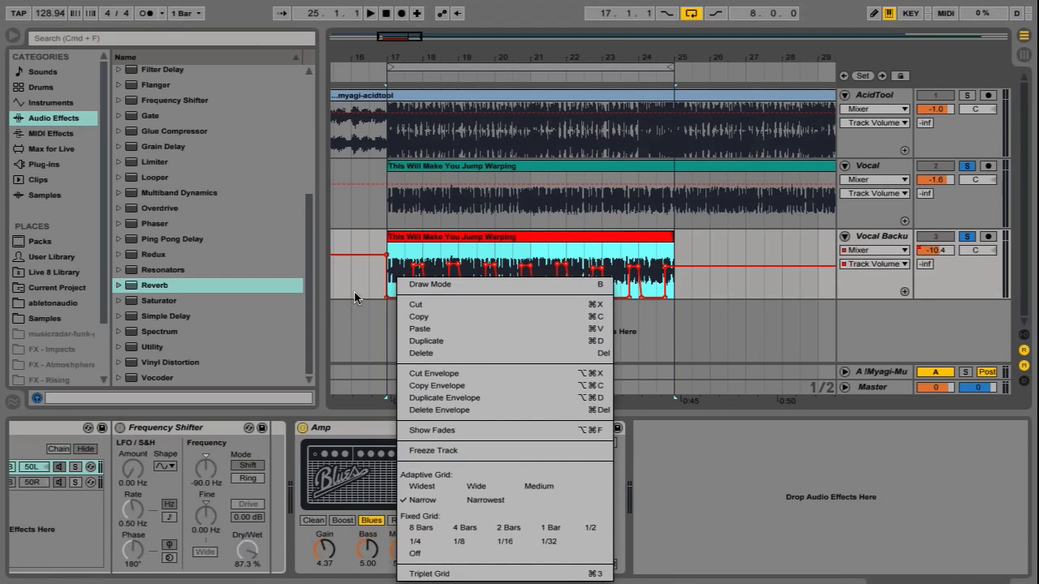
left_click(355, 293)
right_click(355, 285)
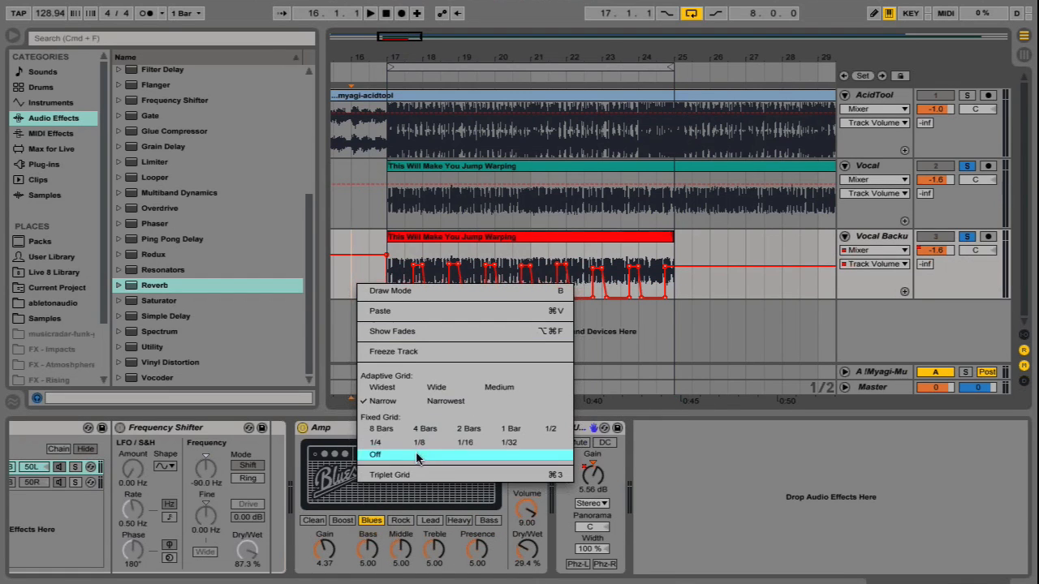
left_click(850, 289)
right_click(850, 289)
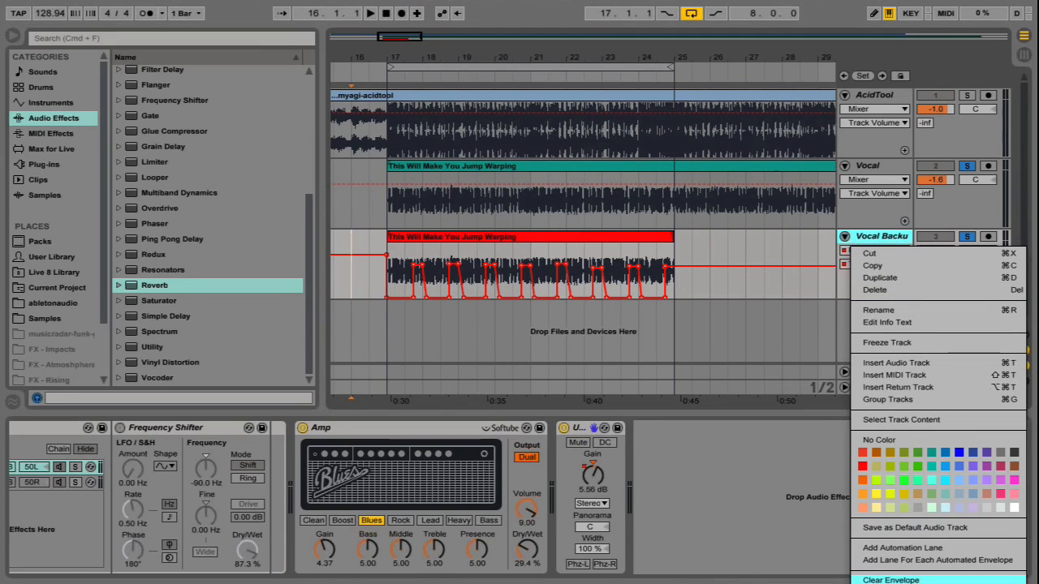
left_click(893, 581)
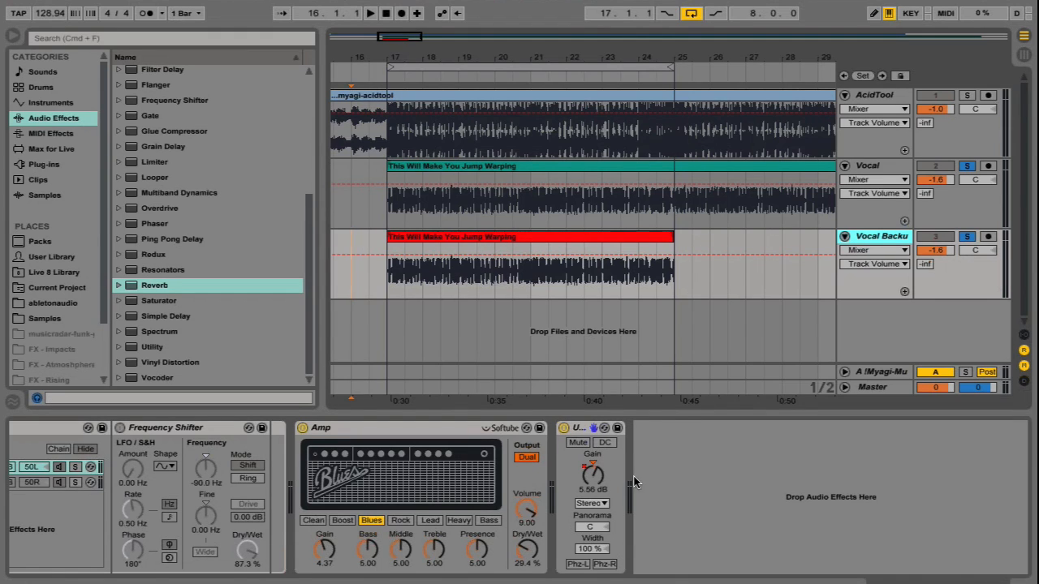
Step: Override the Utility's gain automation with 2.22 dB for a test playback, and re-enable the automation for comparison
left_click_drag(599, 483, 599, 485)
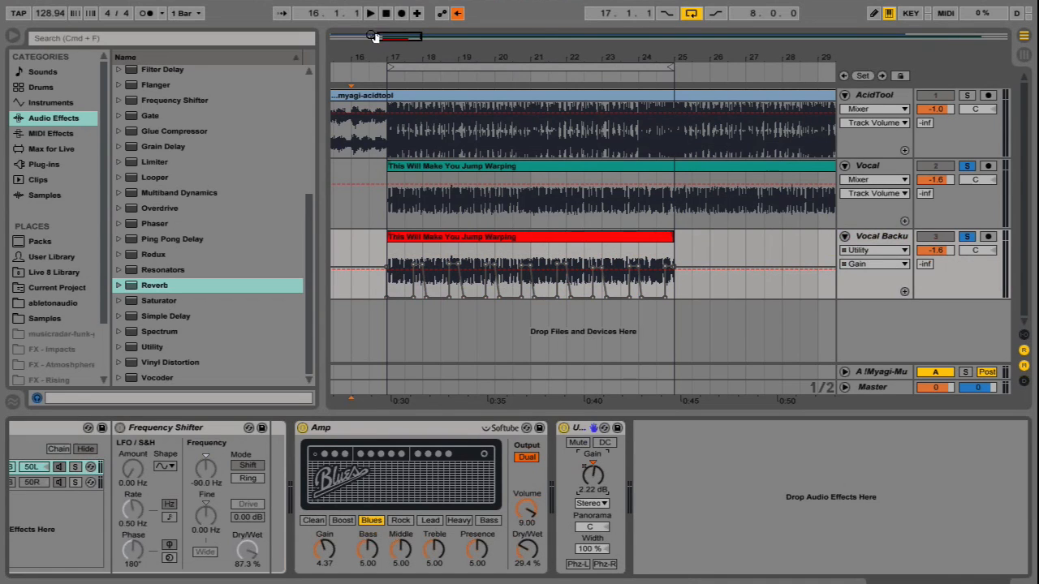
key("space")
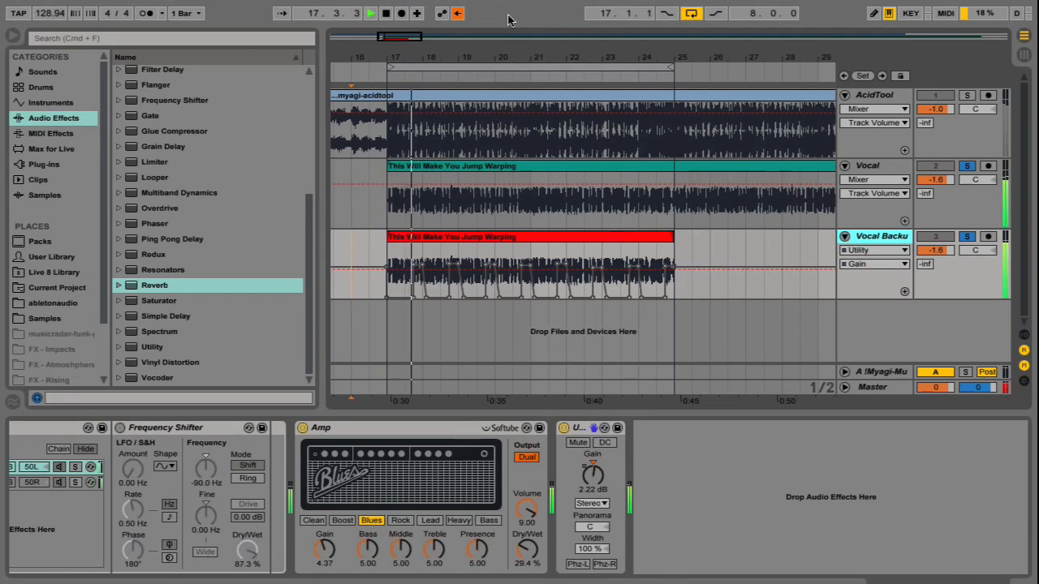
key("space")
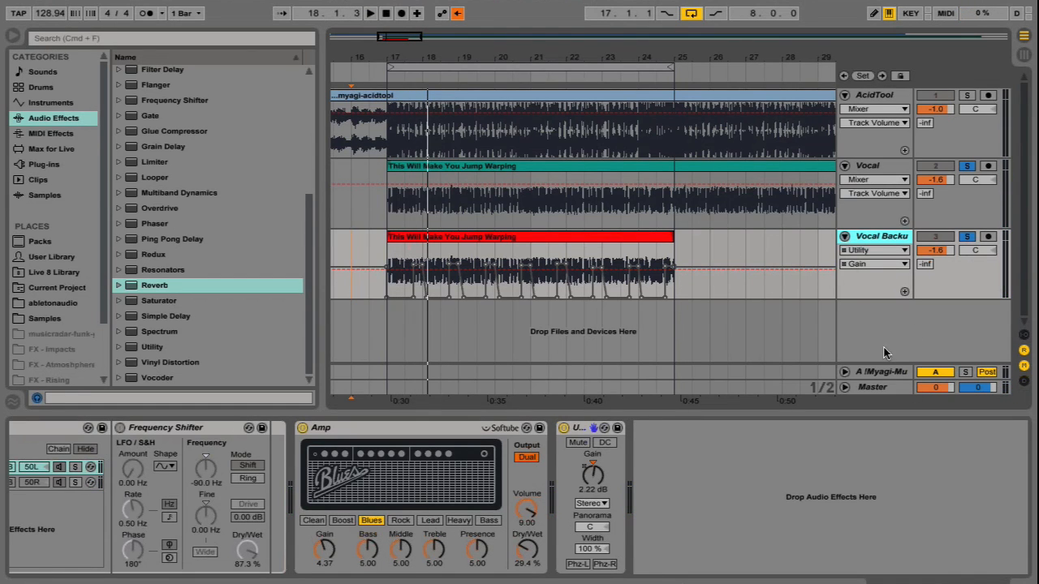
left_click(458, 13)
key("space")
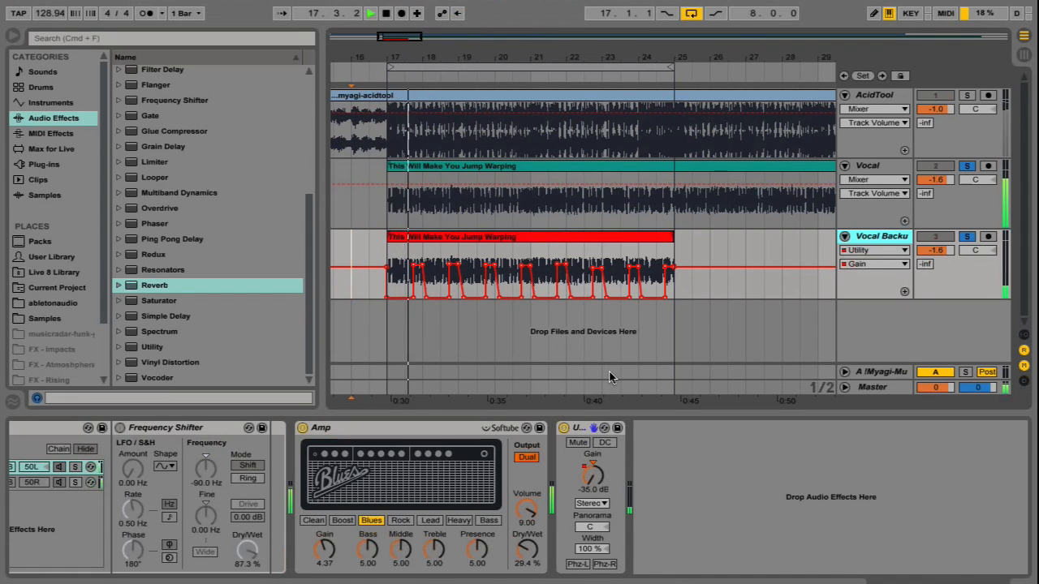
key("space")
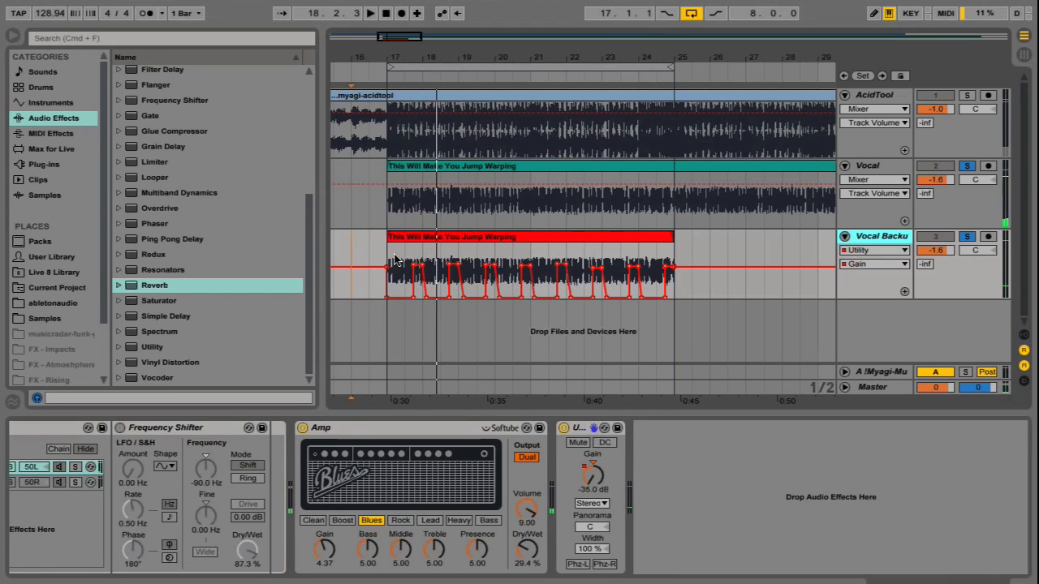
Step: Lower the peaks of the Utility's Gain envelope from about bar 17.3 to bar 25 and audition the vocals
left_click(398, 257)
left_click_drag(401, 259, 666, 271)
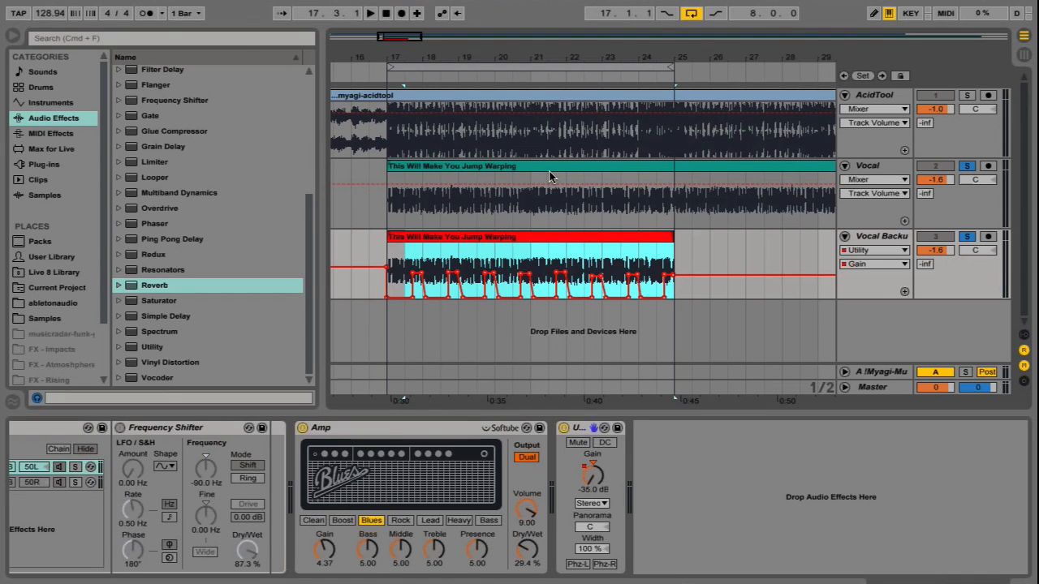
key("space")
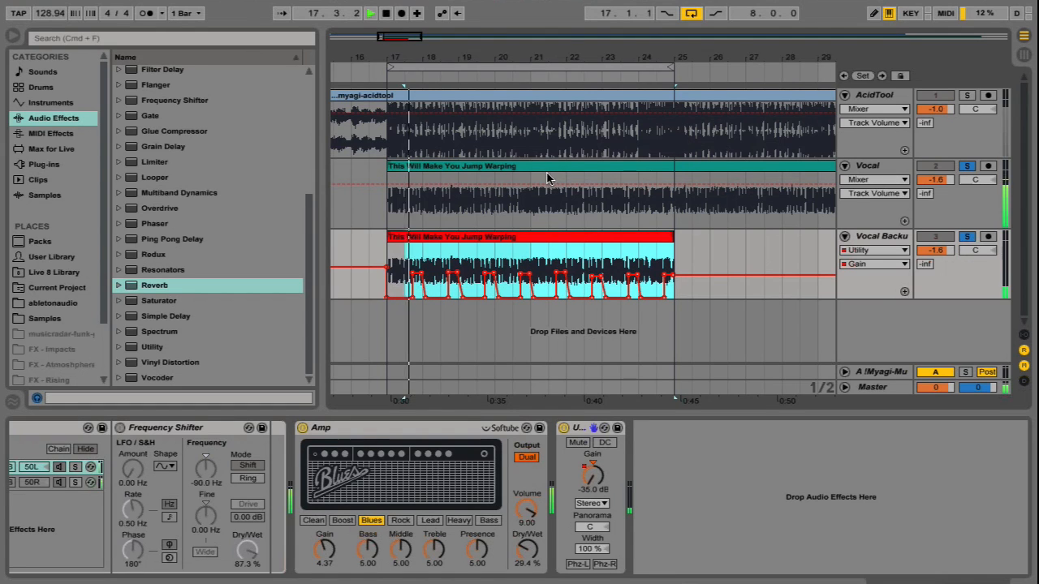
left_click(725, 462)
key("space")
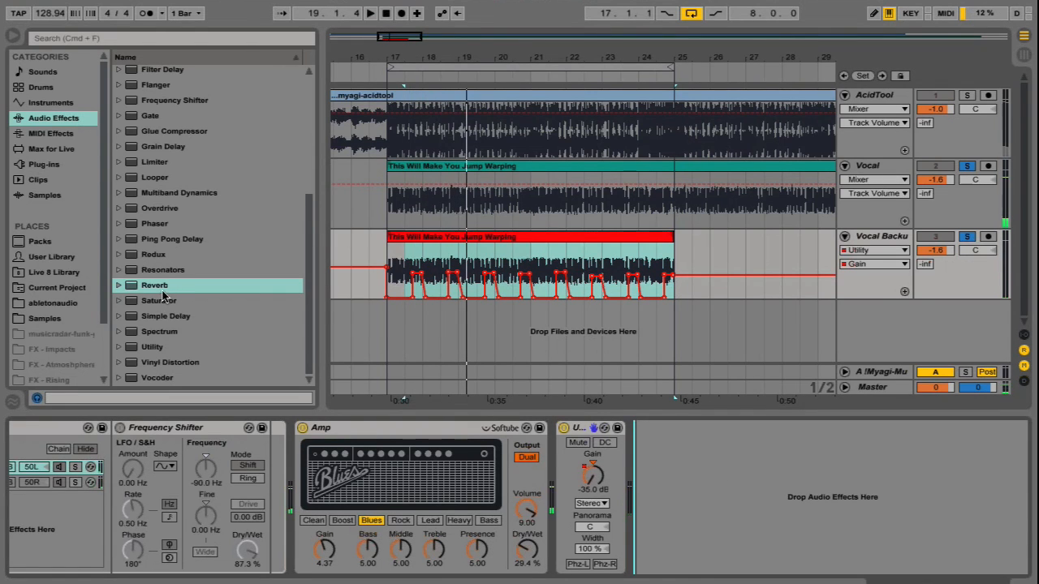
Step: Add a Reverb after the Utility with Dry/Wet 40% and Decay Time 1.68 s, and unsolo the vocal tracks after auditioning
left_click_drag(158, 285, 716, 508)
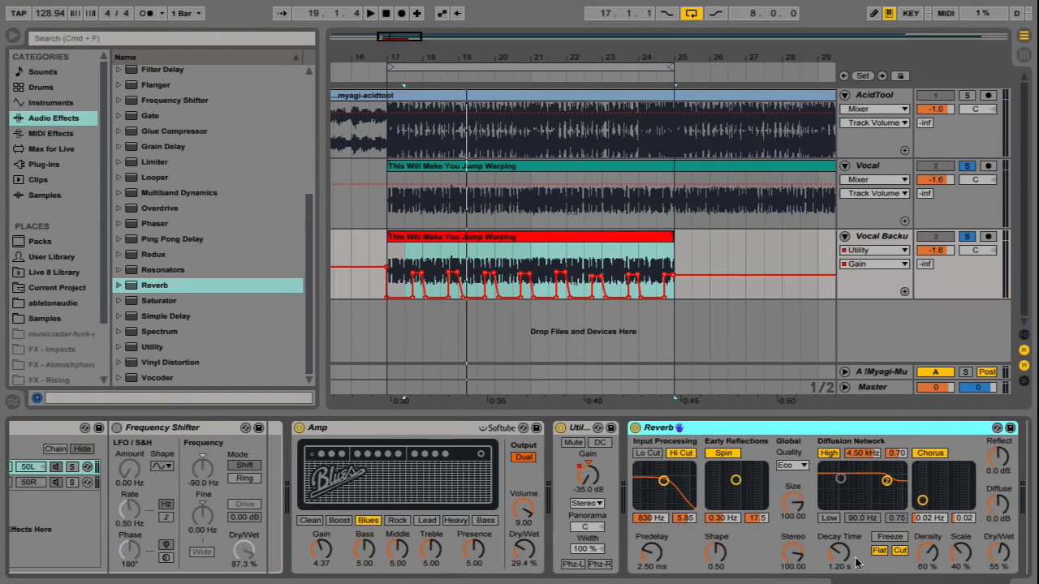
left_click_drag(1014, 562, 1013, 576)
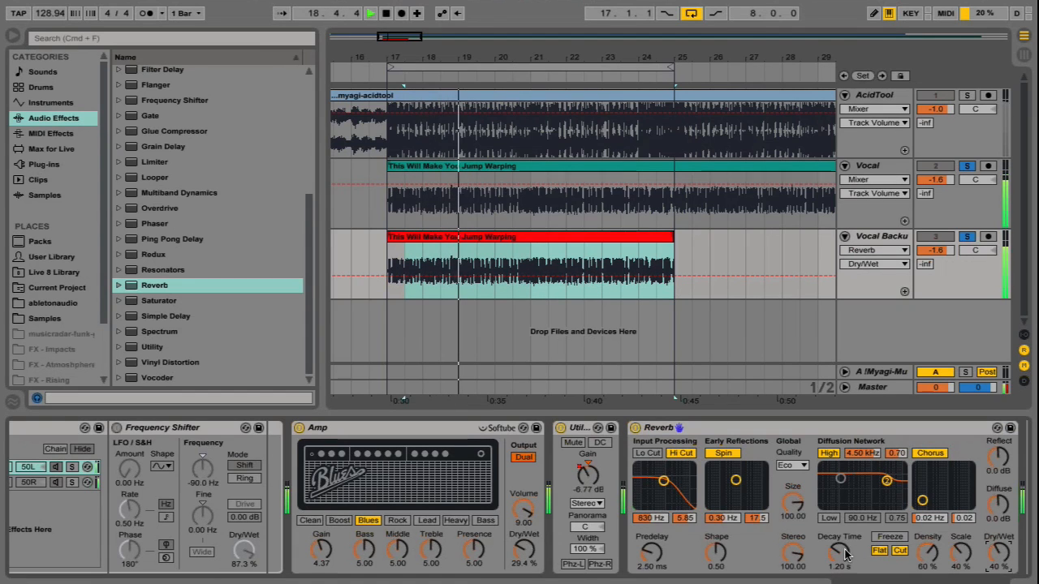
left_click_drag(841, 560, 842, 558)
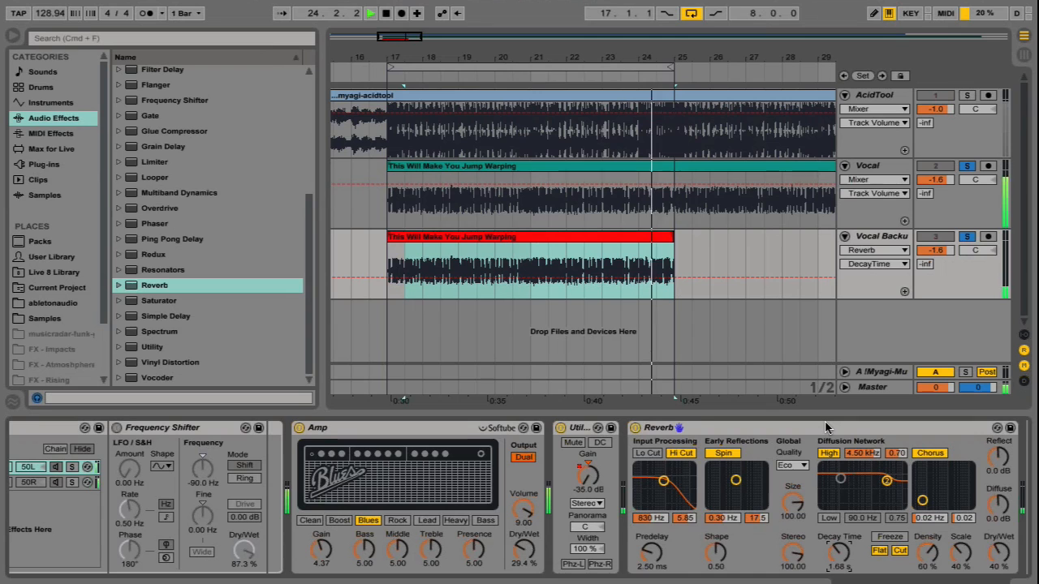
left_click(967, 237)
key("space")
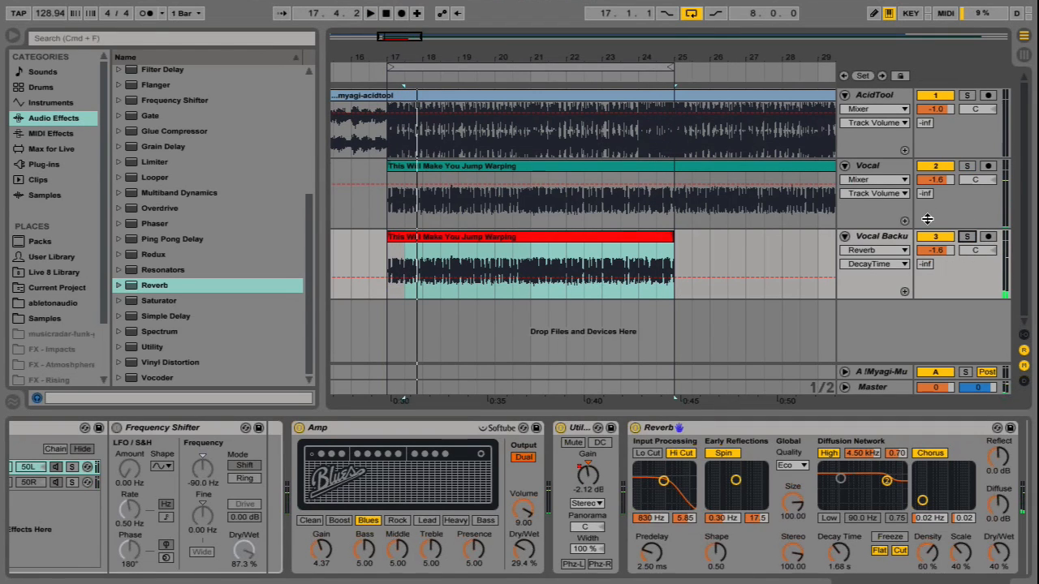
Step: Group the Vocal and Vocal Backup tracks and name the group Vocals
left_click(874, 241)
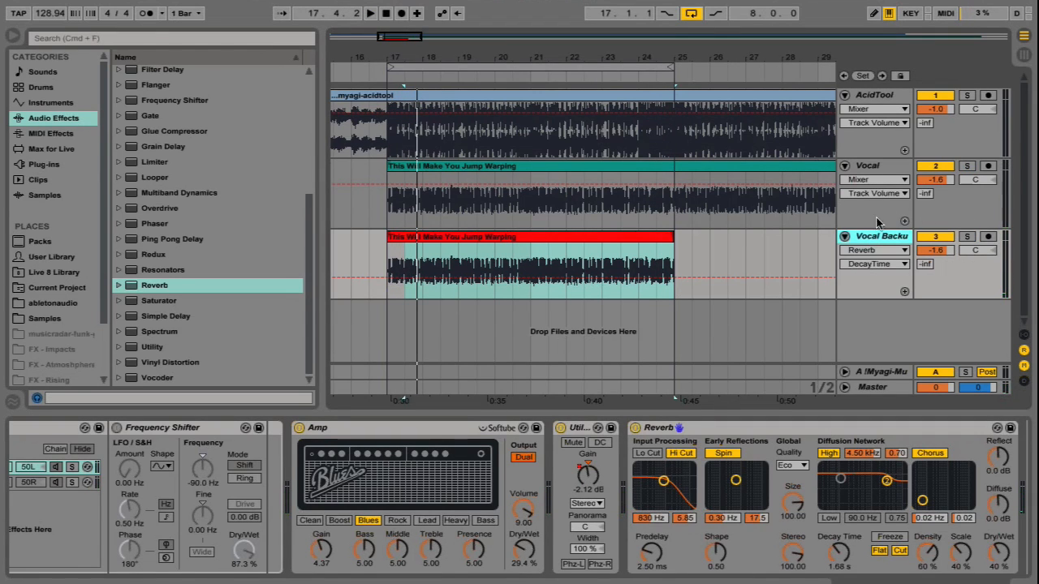
right_click(870, 171)
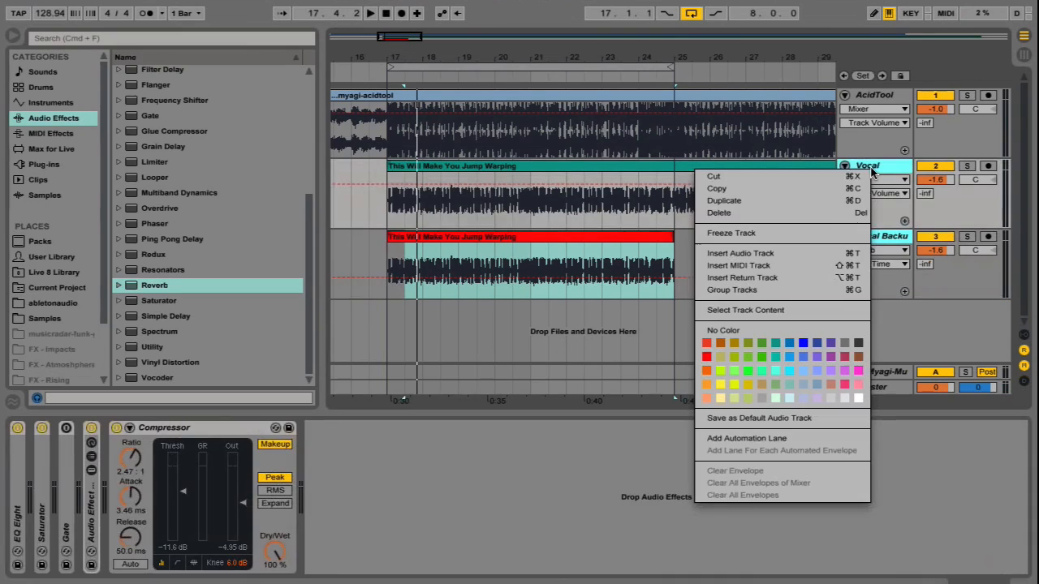
left_click(758, 290)
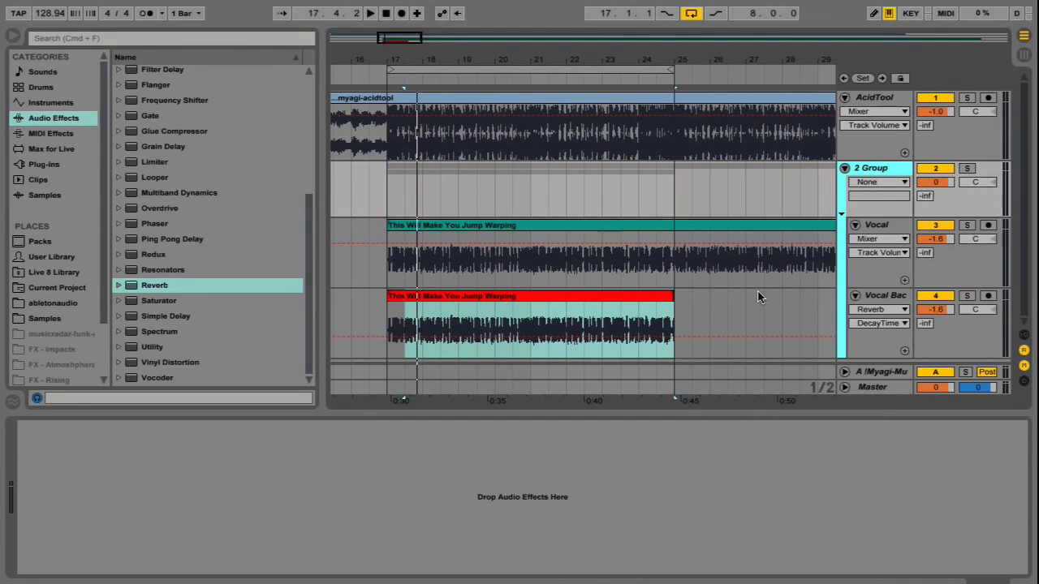
double_click(871, 170)
type("Vocals")
mouse_move(844, 573)
Step: Group the EQ Eight on the Vocal track into an Audio Effect Rack
left_click(885, 228)
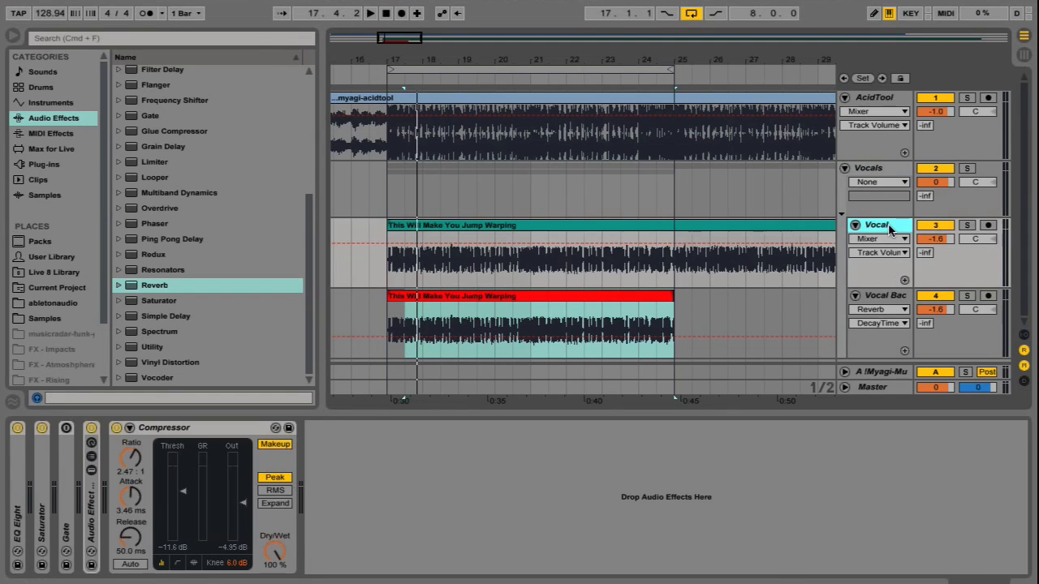
left_click(20, 485)
right_click(20, 485)
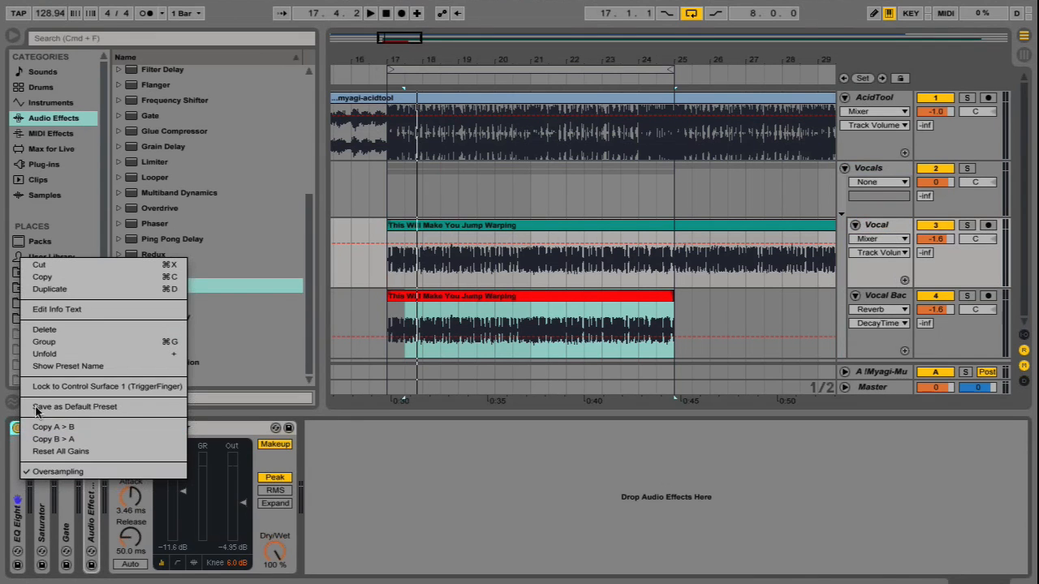
left_click(35, 344)
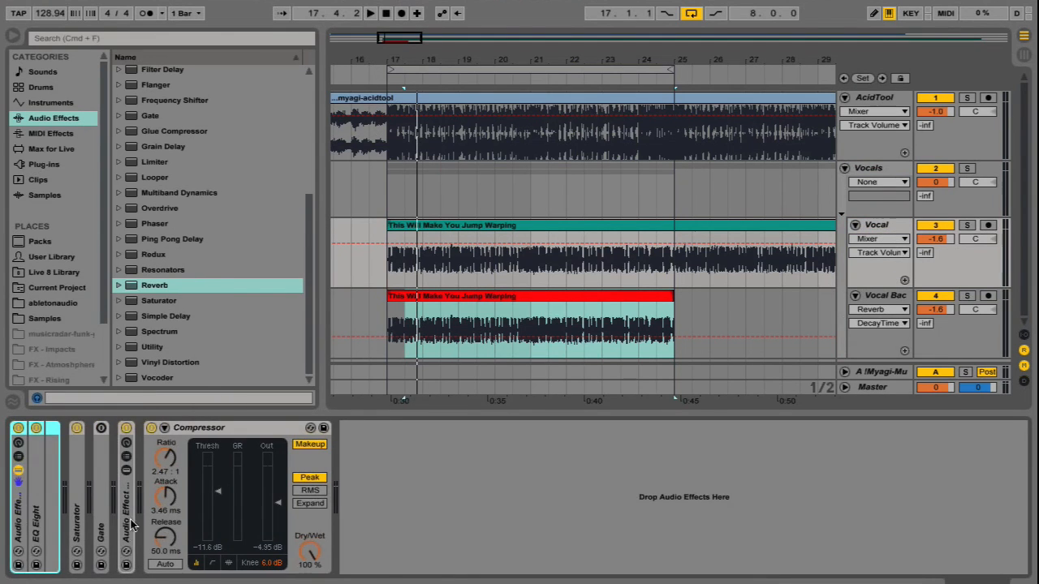
Step: Move the Vocal track's Saturator, Gate, existing effect rack and Compressor into the new rack after the EQ Eight
left_click(76, 502)
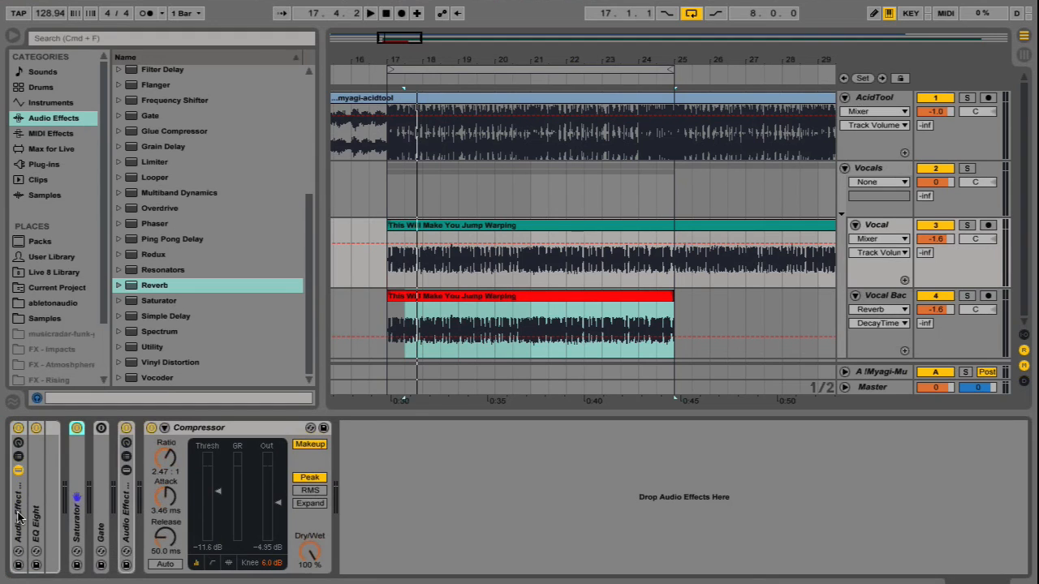
left_click(19, 517, "shift")
left_click(75, 521)
left_click_drag(50, 525, 74, 534)
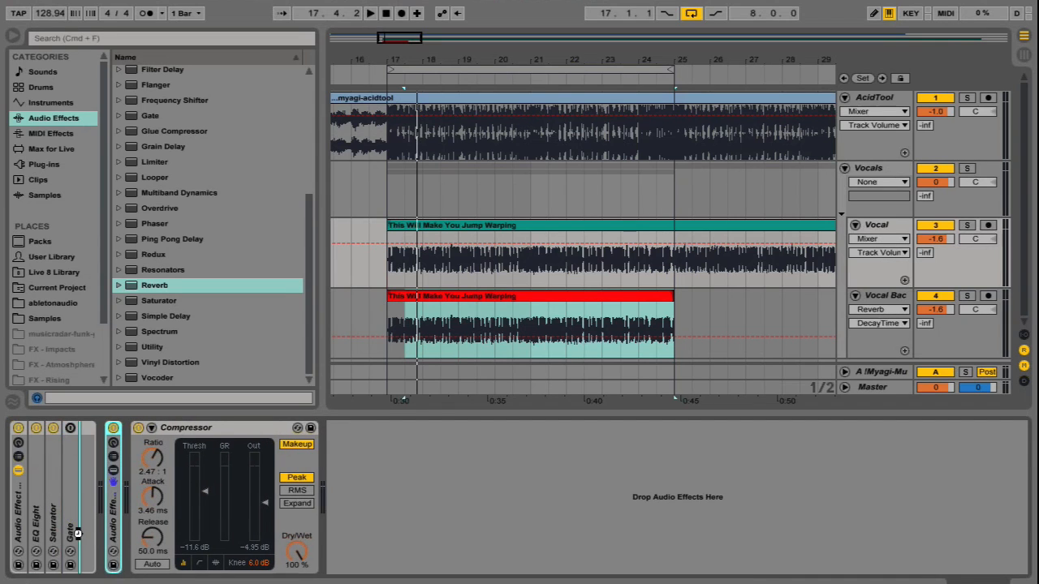
left_click(199, 431)
left_click_drag(119, 440, 95, 442)
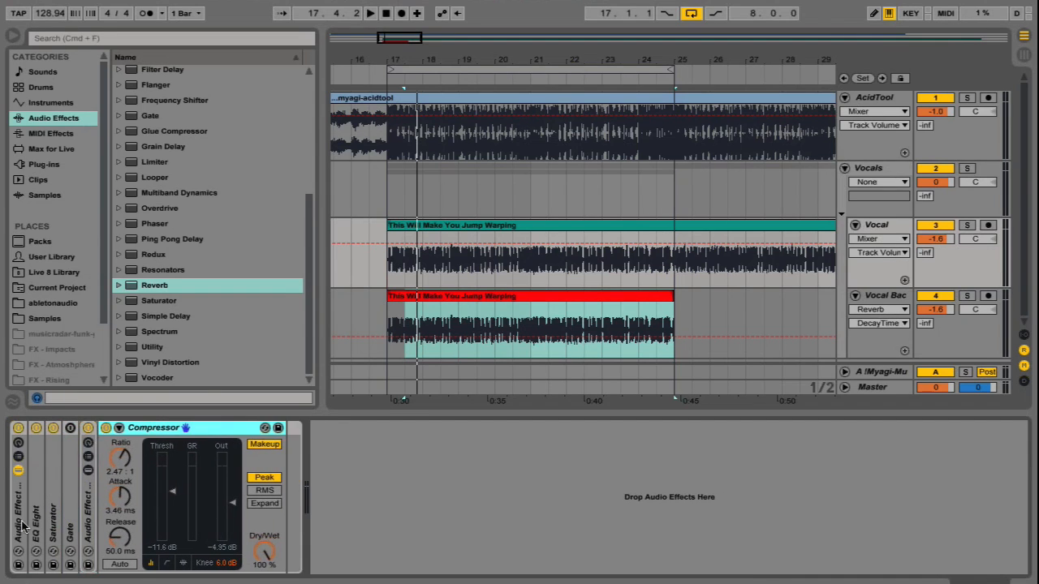
left_click(318, 521)
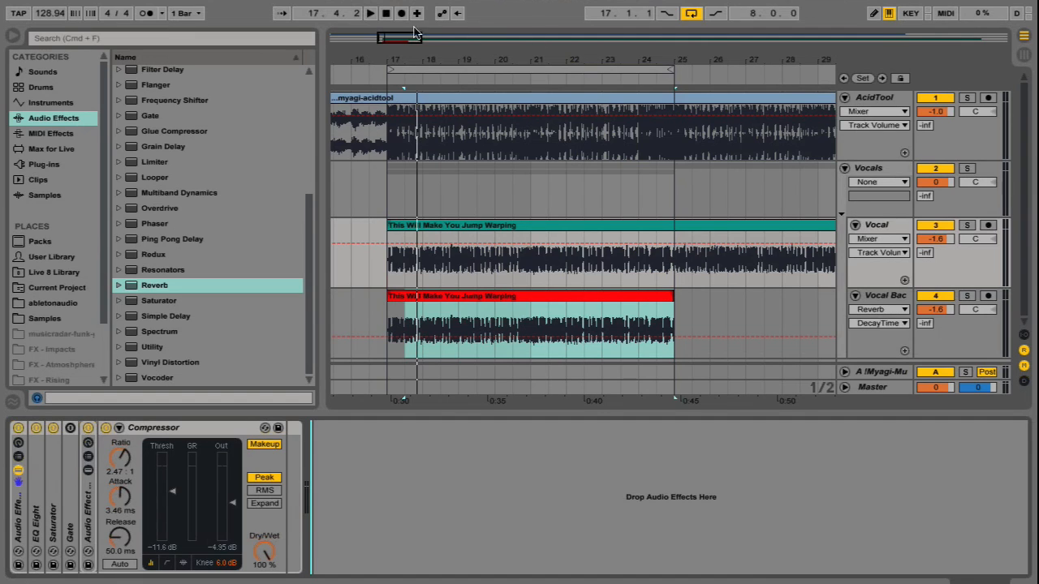
Step: Select the first sixteenth note of bar 22 in the Vocal clip and open the clip's sample settings
left_click_drag(408, 41, 406, 41)
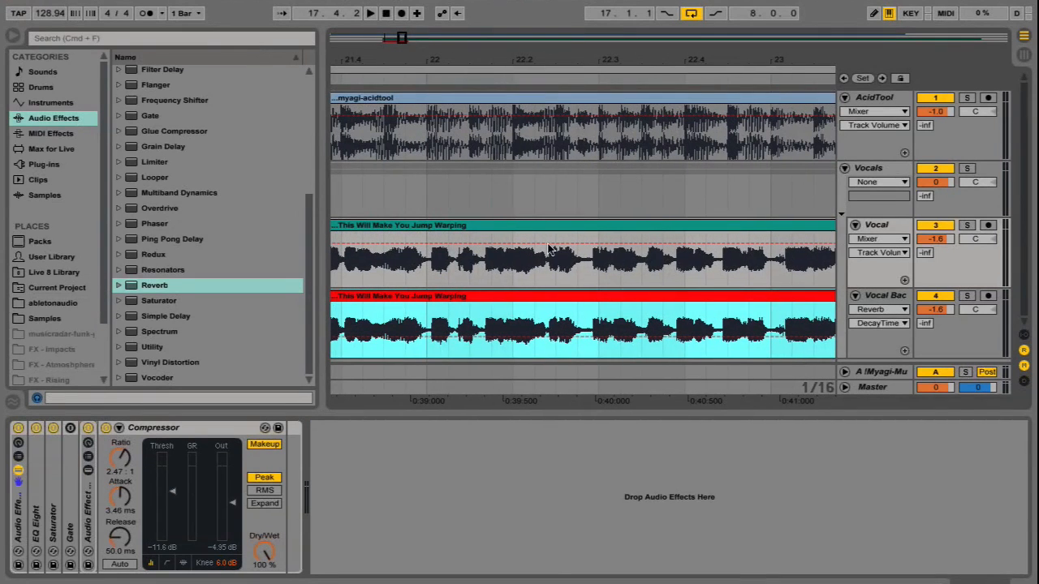
left_click(448, 279)
left_click_drag(448, 279, 427, 276)
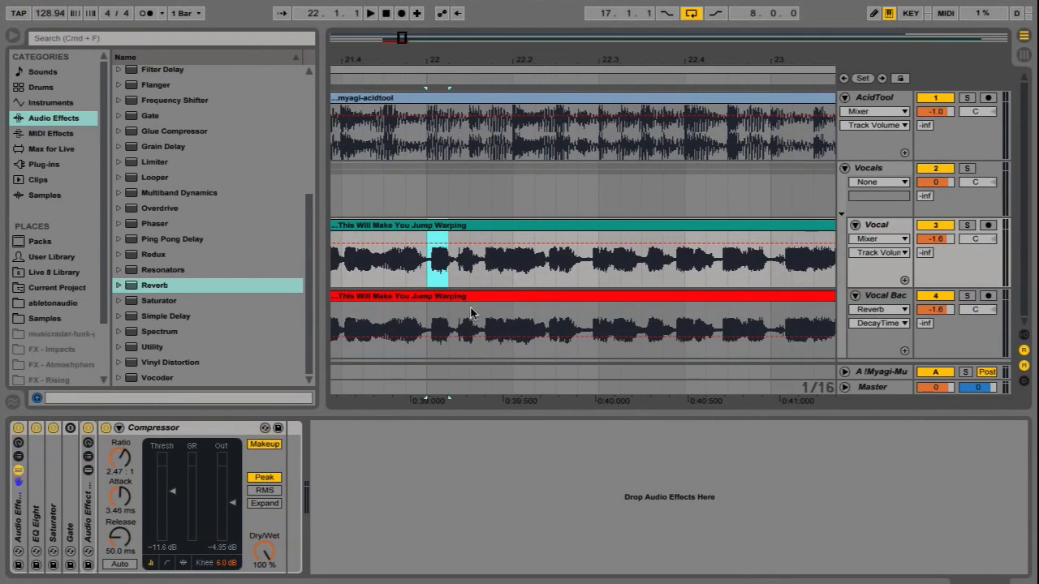
left_click(441, 227)
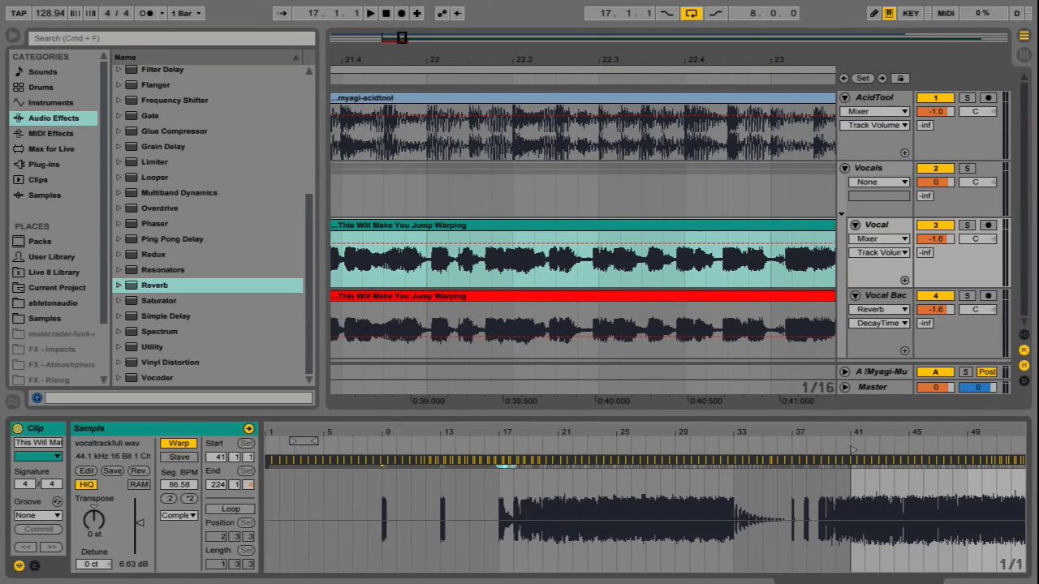
Step: Show the Vocal clip's envelopes and choose the clip's Transposition Modulation envelope
left_click_drag(692, 433, 812, 511)
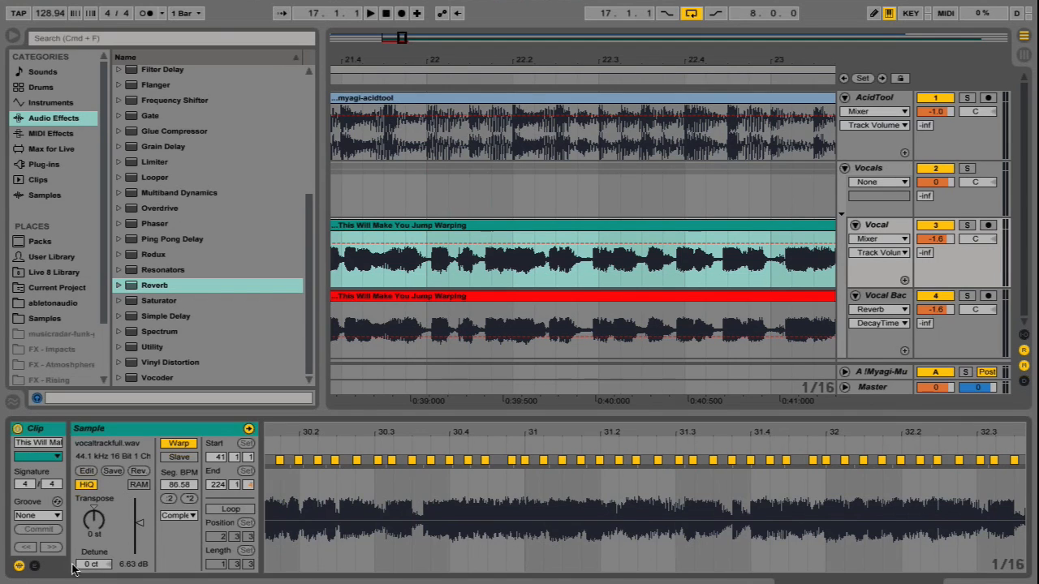
left_click(35, 566)
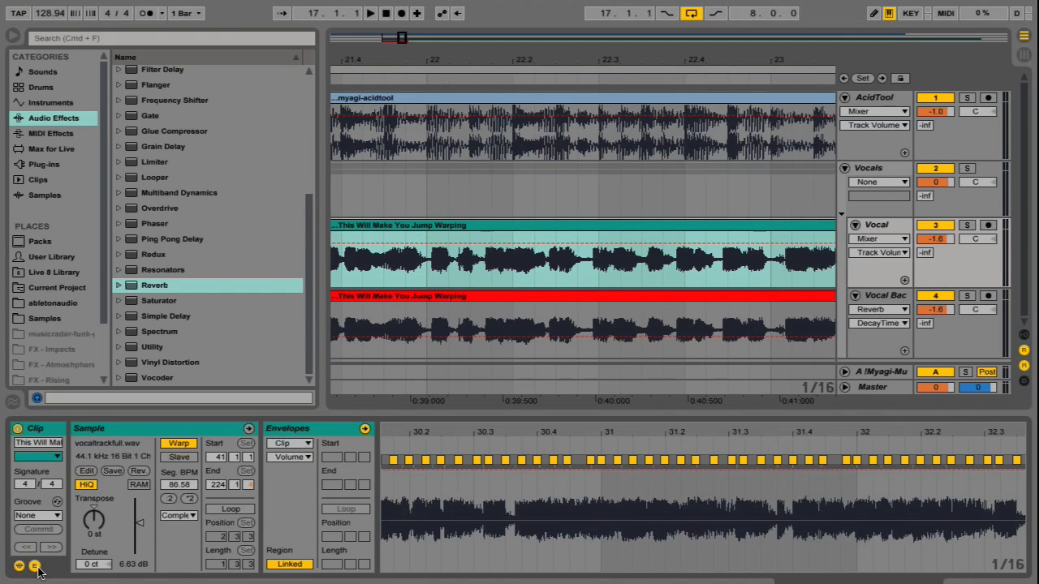
left_click(290, 444)
left_click(291, 508)
left_click(293, 457)
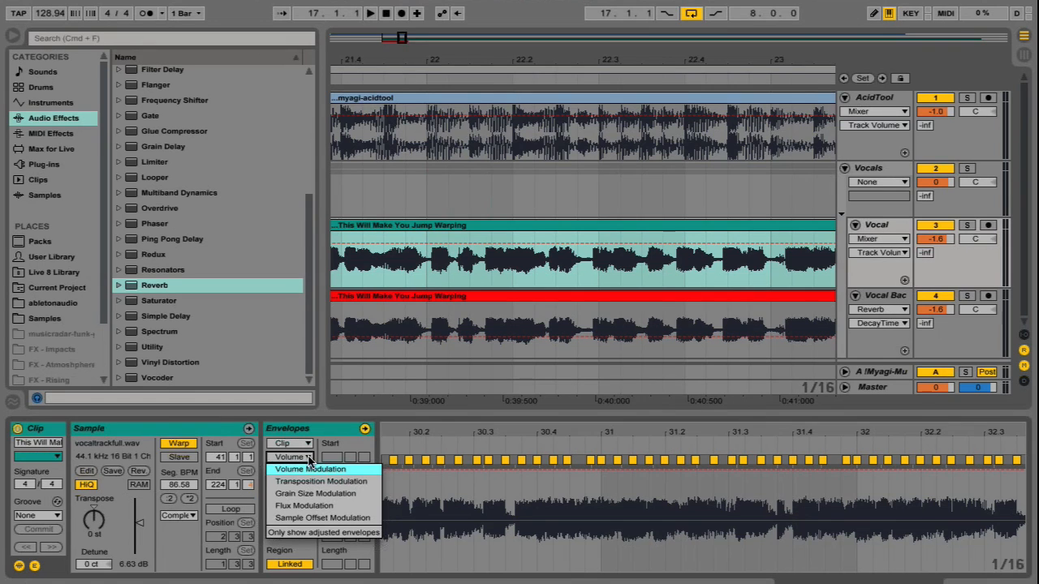
left_click(316, 481)
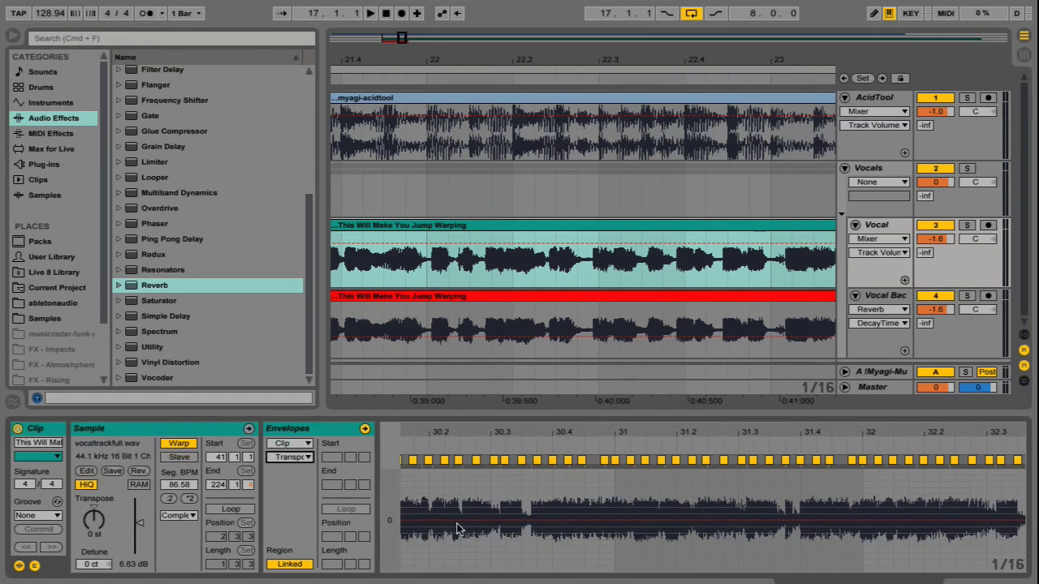
Step: Add two breakpoints to the transposition envelope just before bar 31, return the raised section to 0 st, and hide the envelopes
left_click(605, 520)
left_click(610, 521)
left_click_drag(610, 521, 609, 518)
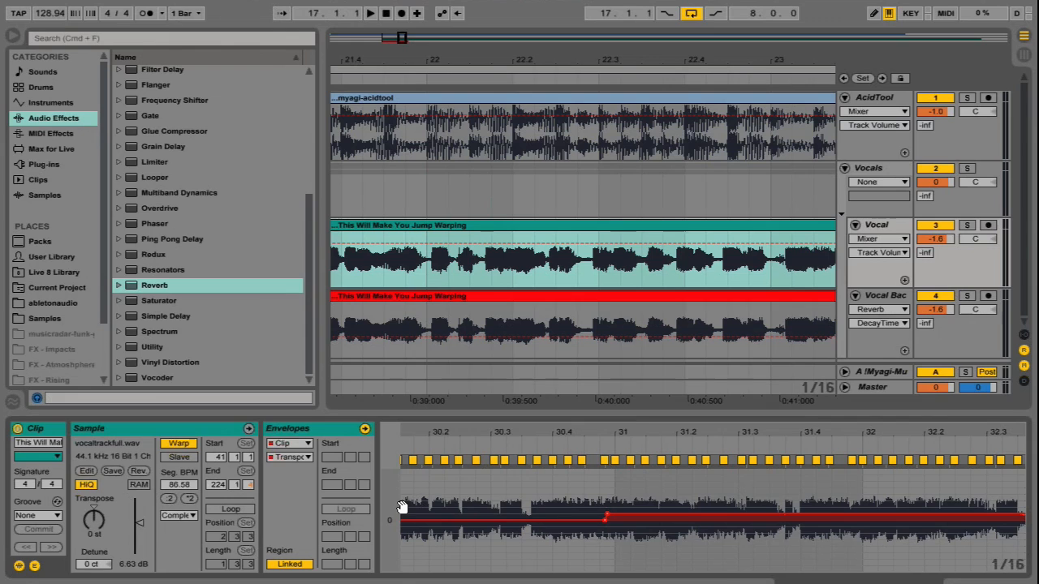
mouse_move(394, 486)
left_mouse_down()
mouse_move(391, 538)
mouse_move(390, 506)
left_mouse_up()
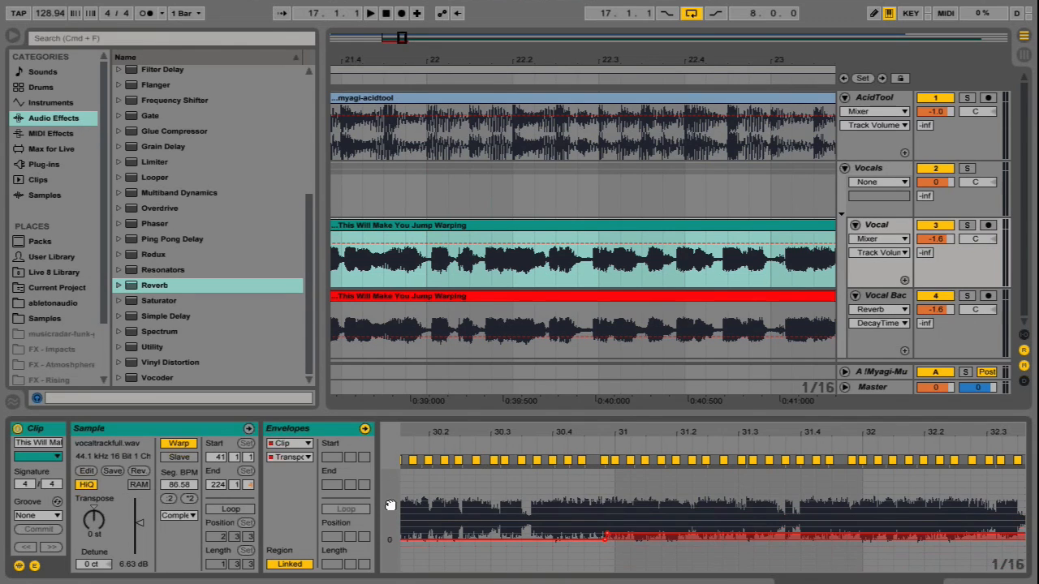
left_click(621, 539)
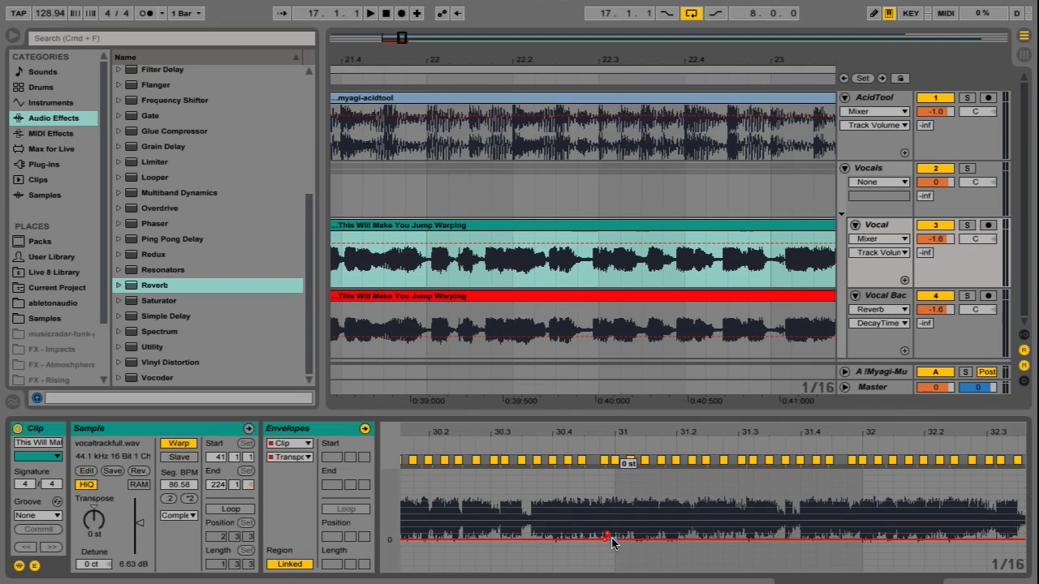
mouse_move(934, 433)
left_mouse_down()
mouse_move(568, 442)
mouse_move(422, 496)
mouse_move(519, 520)
mouse_move(642, 519)
mouse_move(930, 471)
mouse_move(1023, 475)
mouse_move(1035, 456)
mouse_move(869, 470)
mouse_move(942, 451)
left_mouse_up()
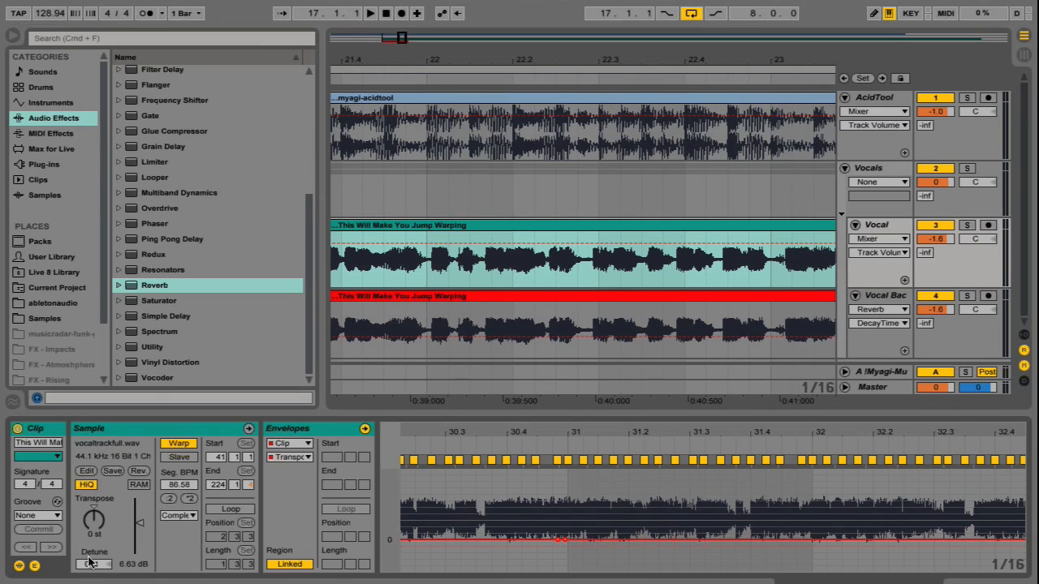
left_click(34, 566)
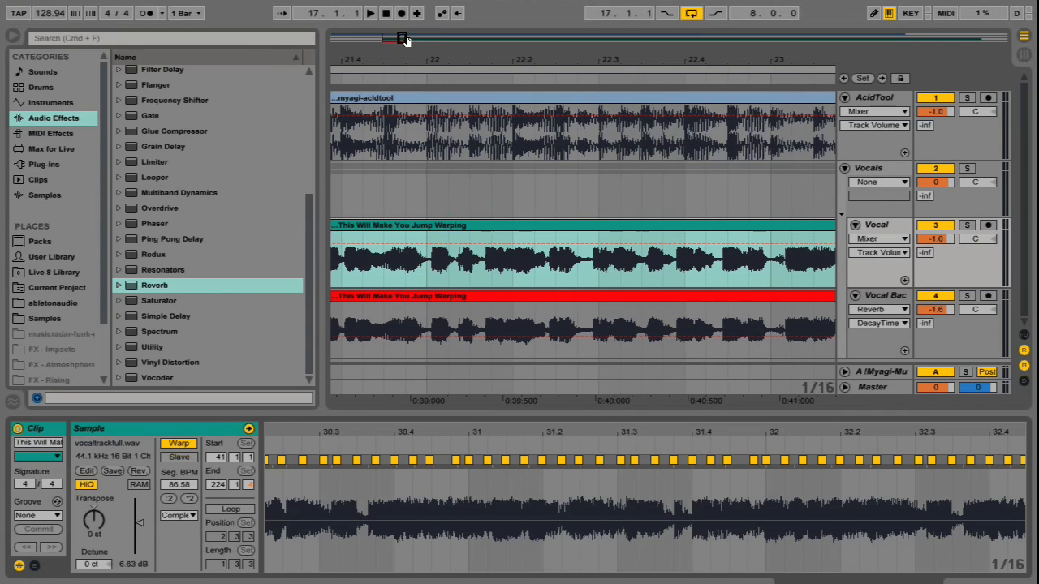
Step: Split the Vocal clip around the first short vocal sound at the start of bar 22 and consolidate that slice
left_click_drag(399, 39, 399, 38)
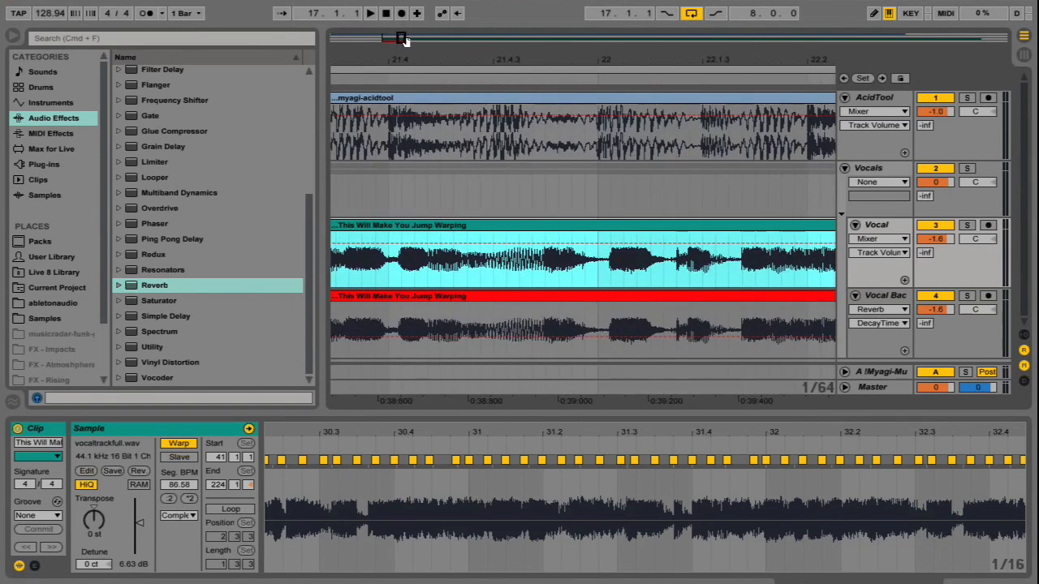
left_click_drag(598, 272, 670, 278)
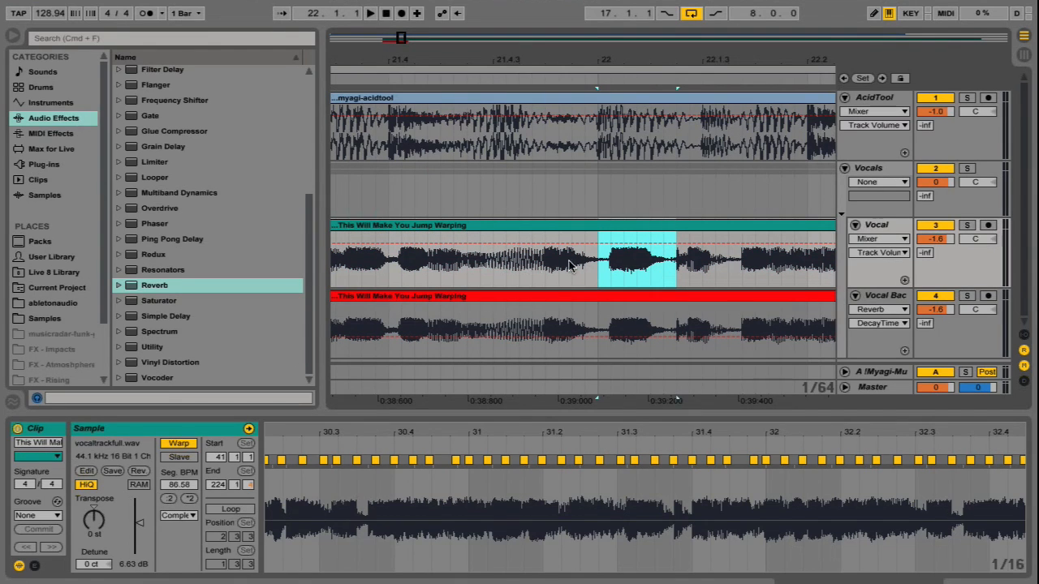
right_click(634, 269)
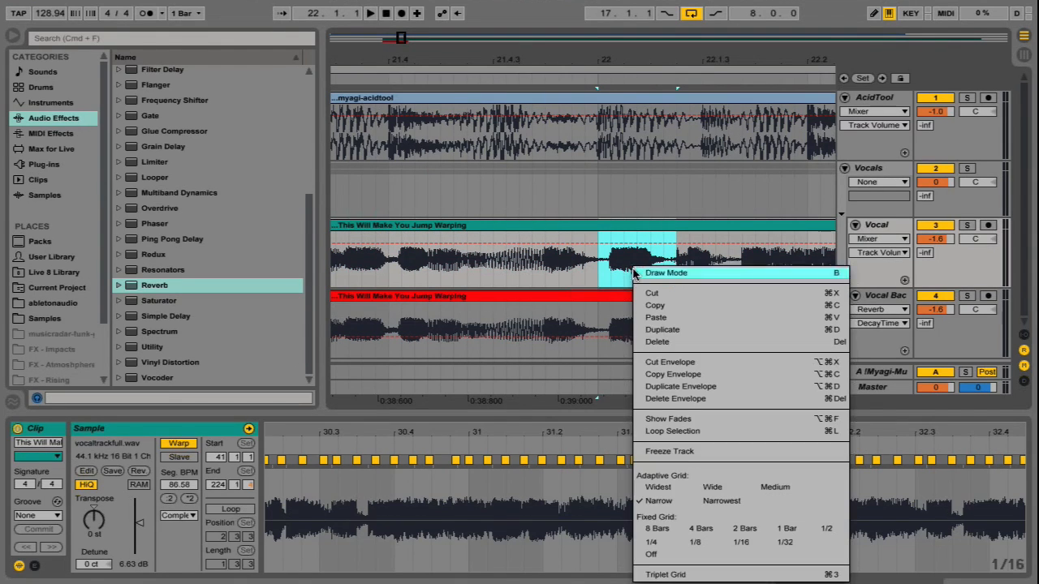
right_click(619, 227)
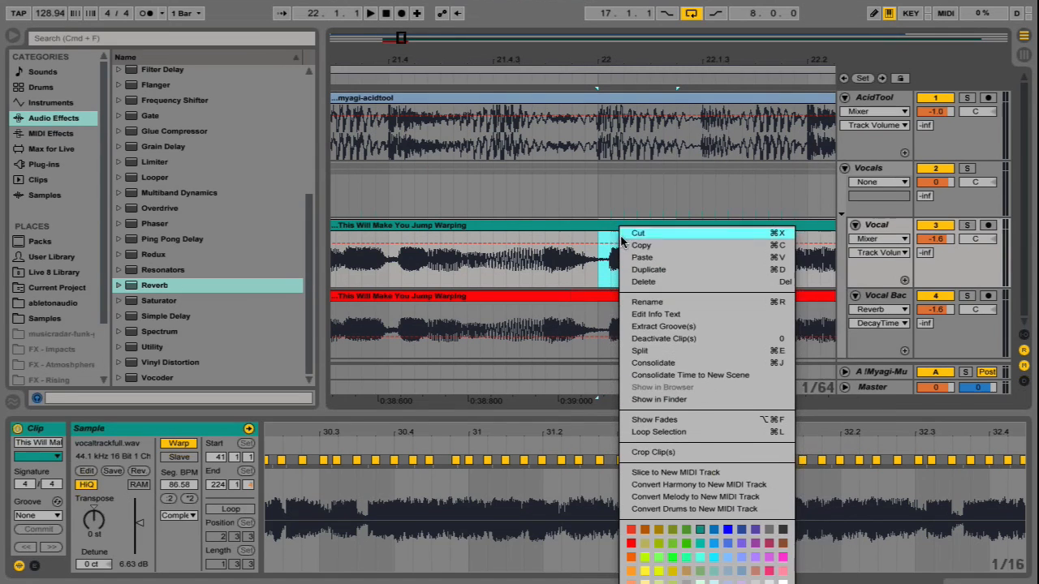
left_click(654, 353)
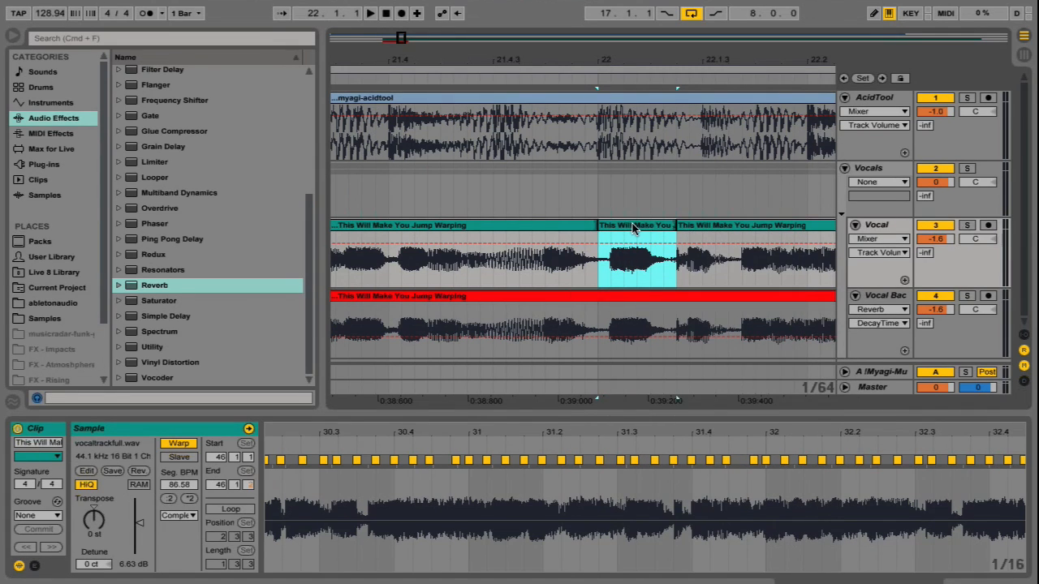
right_click(634, 230)
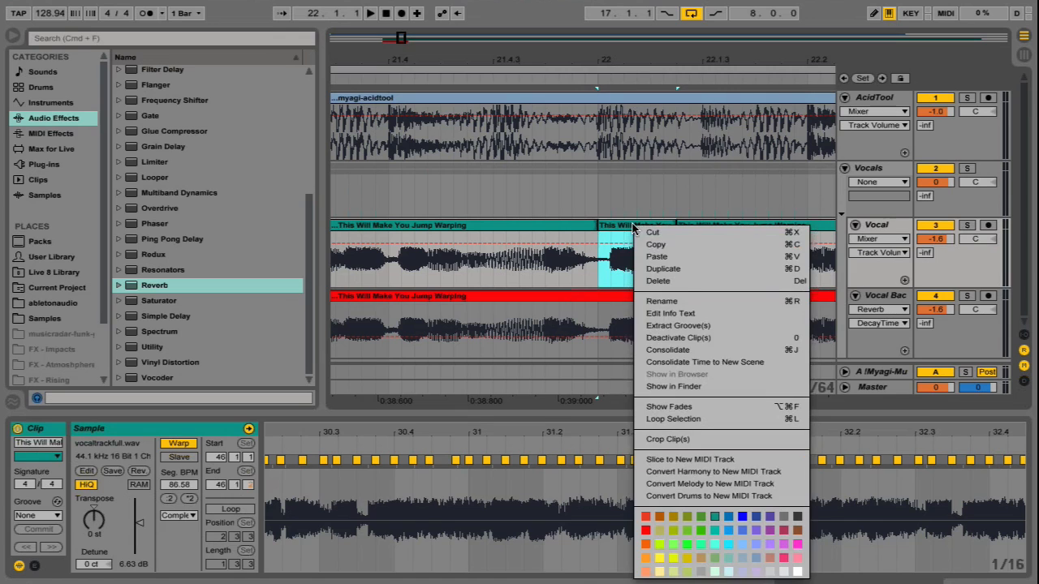
left_click(689, 351)
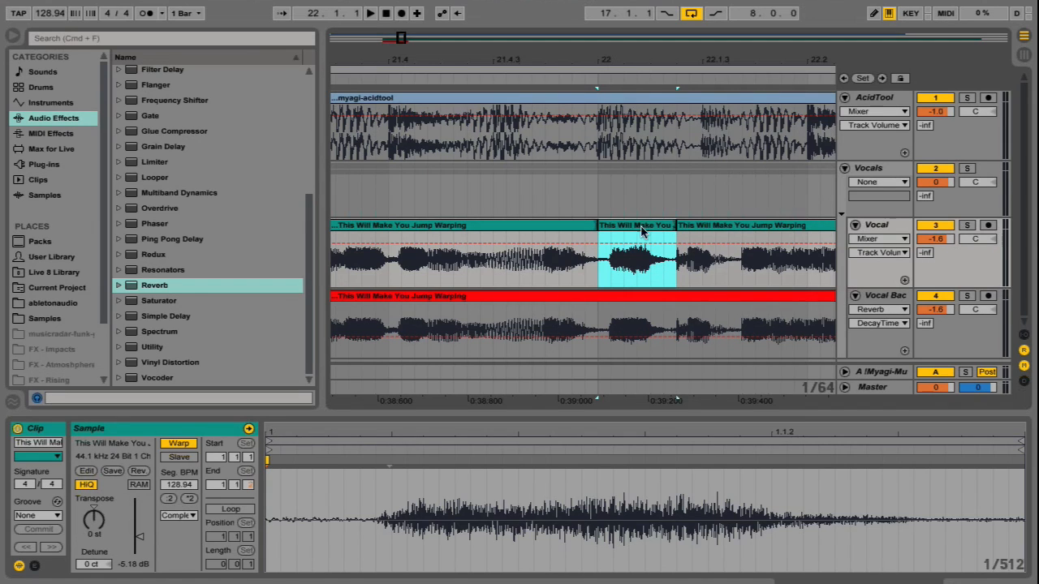
Step: Detune the consolidated slice to -2 ct and lower the Vocal track's volume automation across it to about -3.1 dB
left_click(99, 566)
left_click_drag(99, 565, 103, 578)
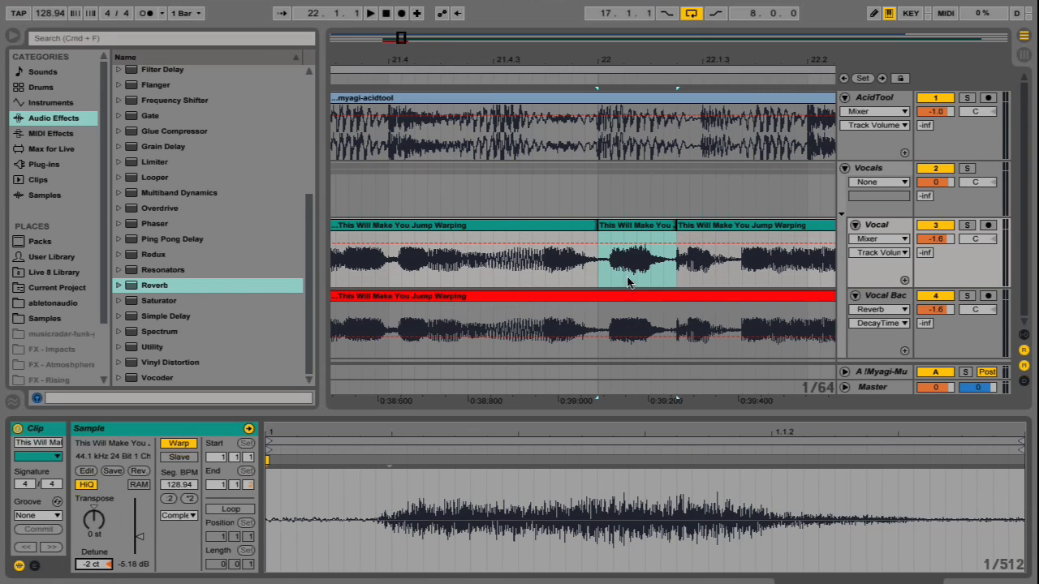
left_click(605, 225)
left_click_drag(602, 244, 602, 255)
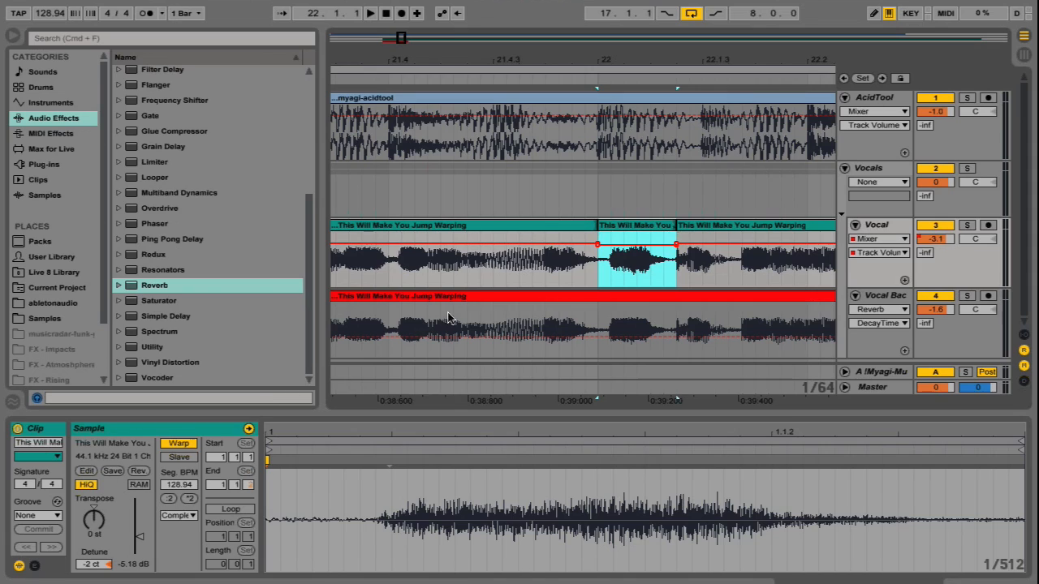
left_click(651, 262)
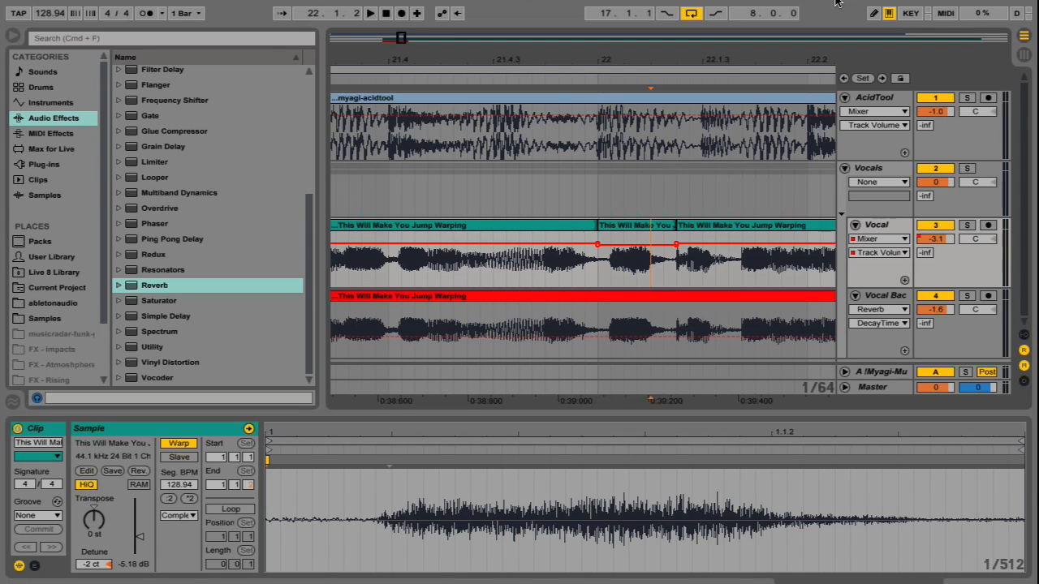
Step: Switch to Session View and load the !Myagi-MultibandSplitter.adg Audio Effect Rack preset onto the Vocals group track
key("Tab")
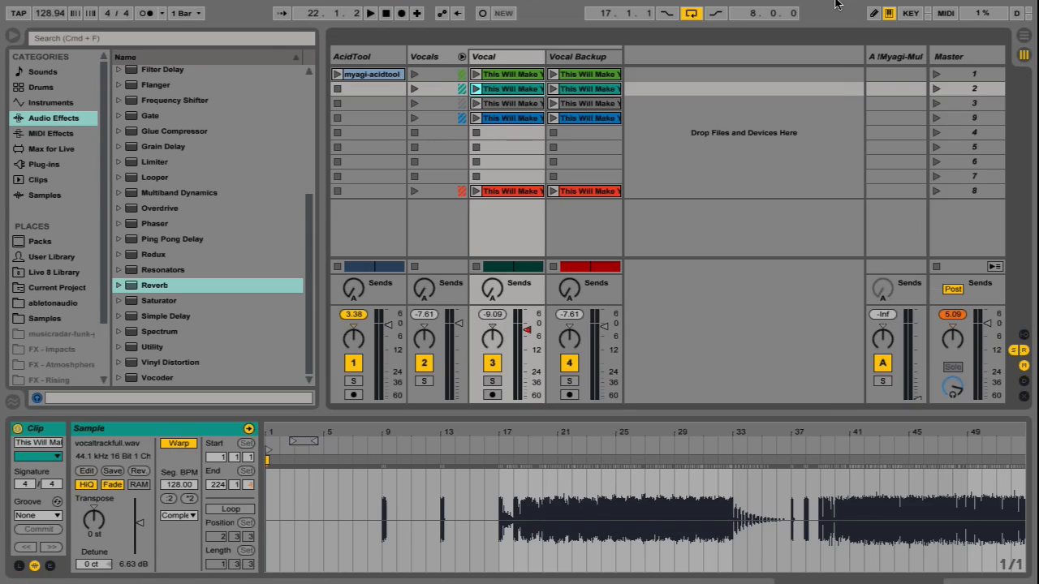
left_click(448, 63)
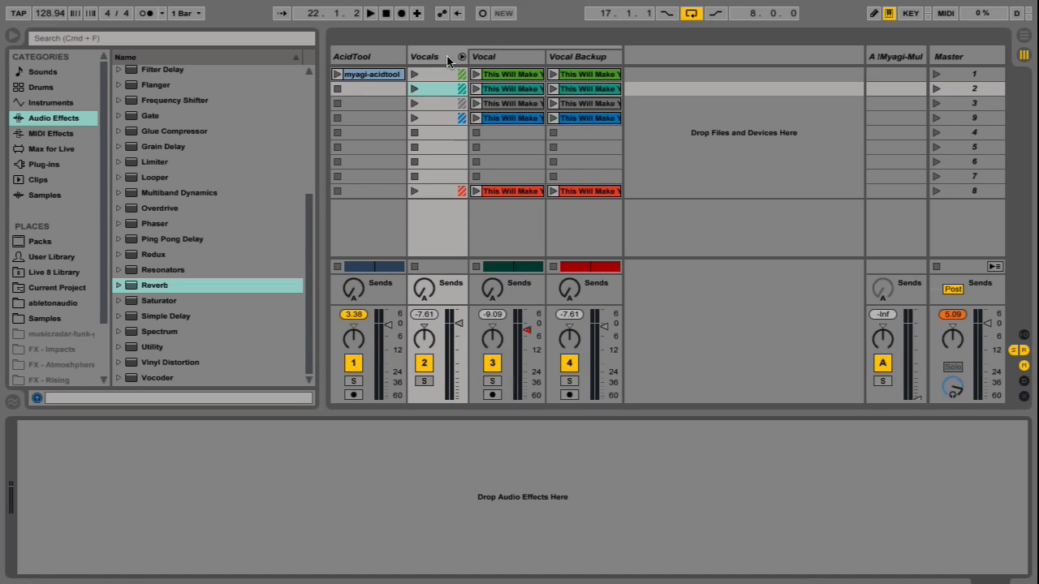
left_click(54, 104)
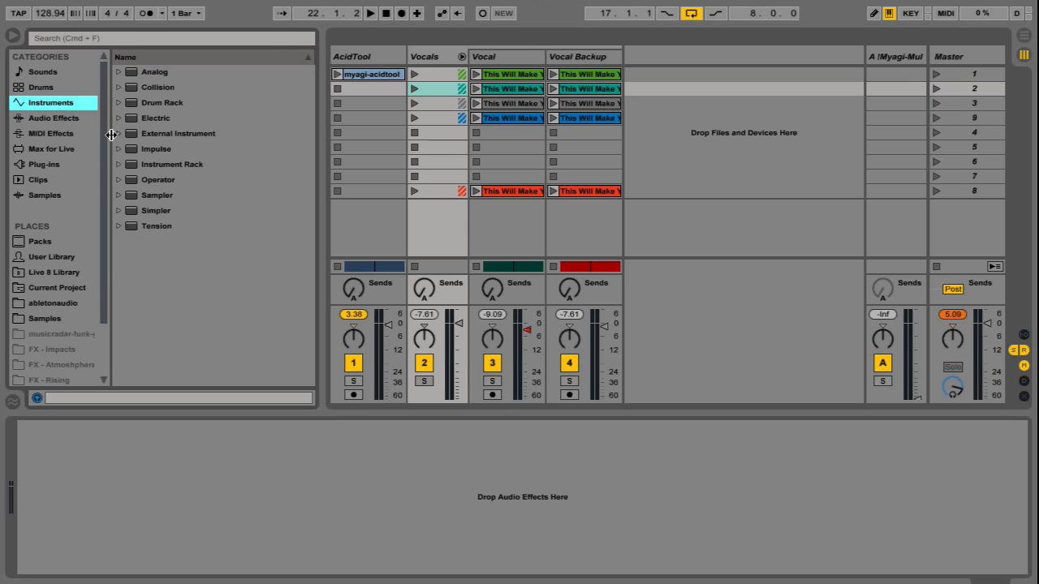
left_click(72, 119)
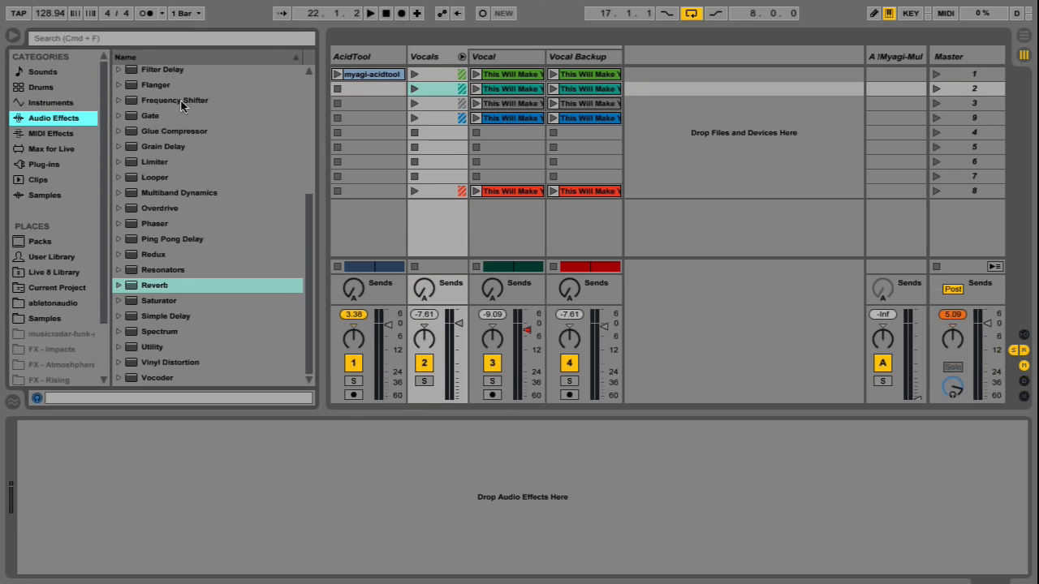
scroll(189, 196, "up", 8)
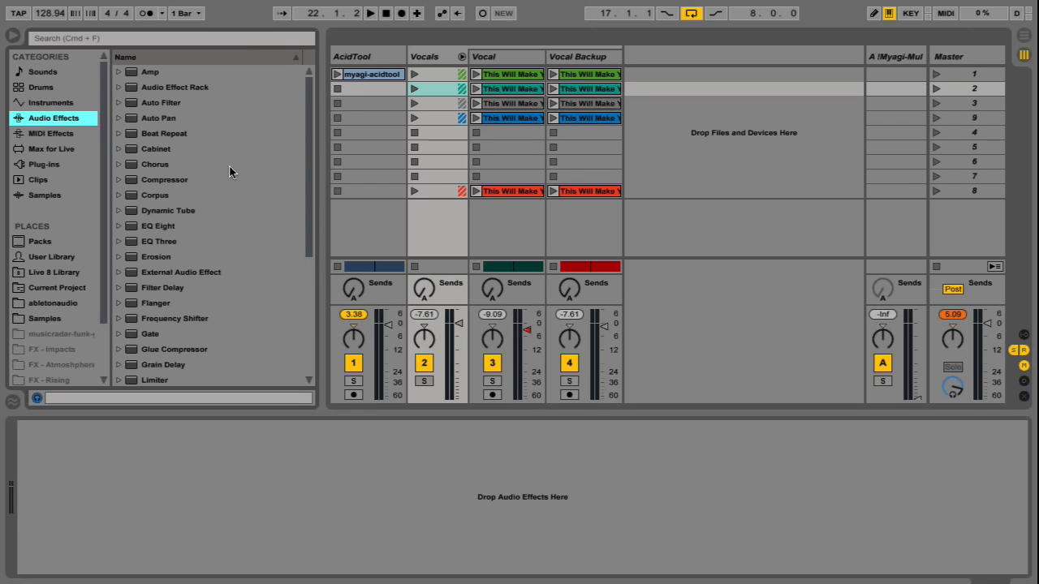
left_click(120, 88)
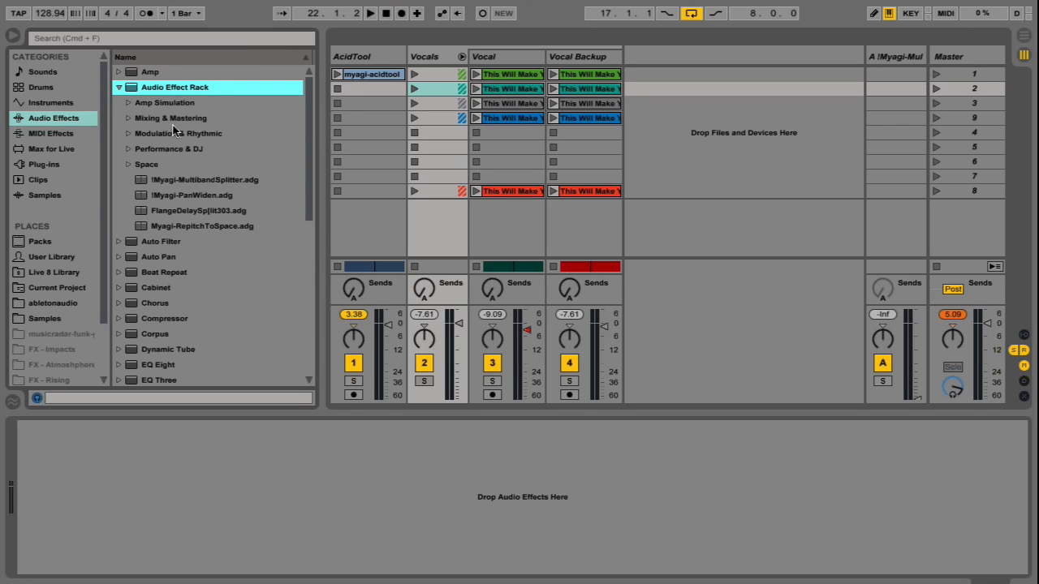
left_click_drag(187, 180, 378, 453)
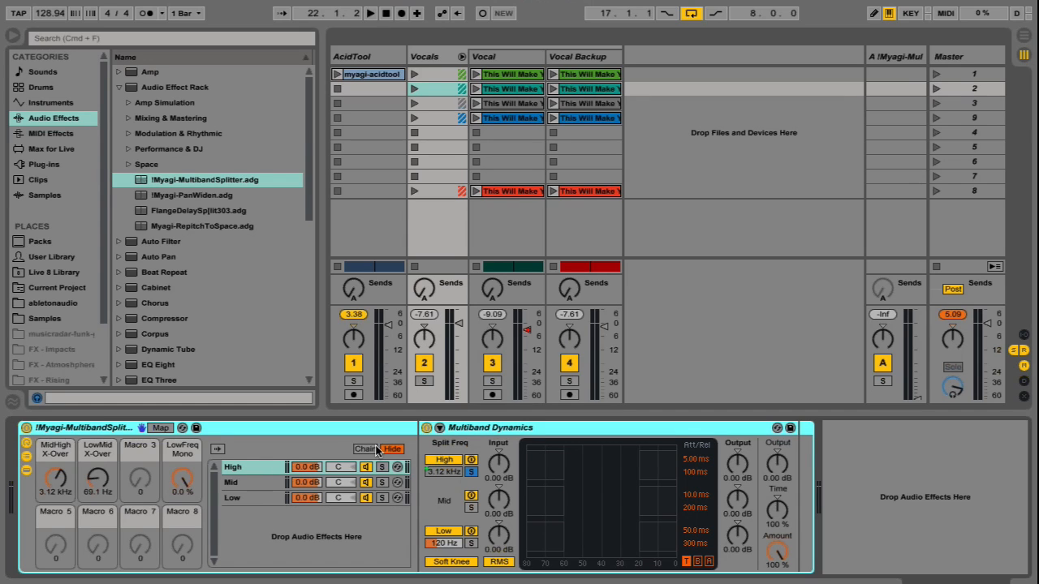
Step: Add an EQ Eight after the multiband splitter rack on the Vocals group and group it into an Audio Effect Rack with its chain list shown
scroll(187, 219, "down", 3)
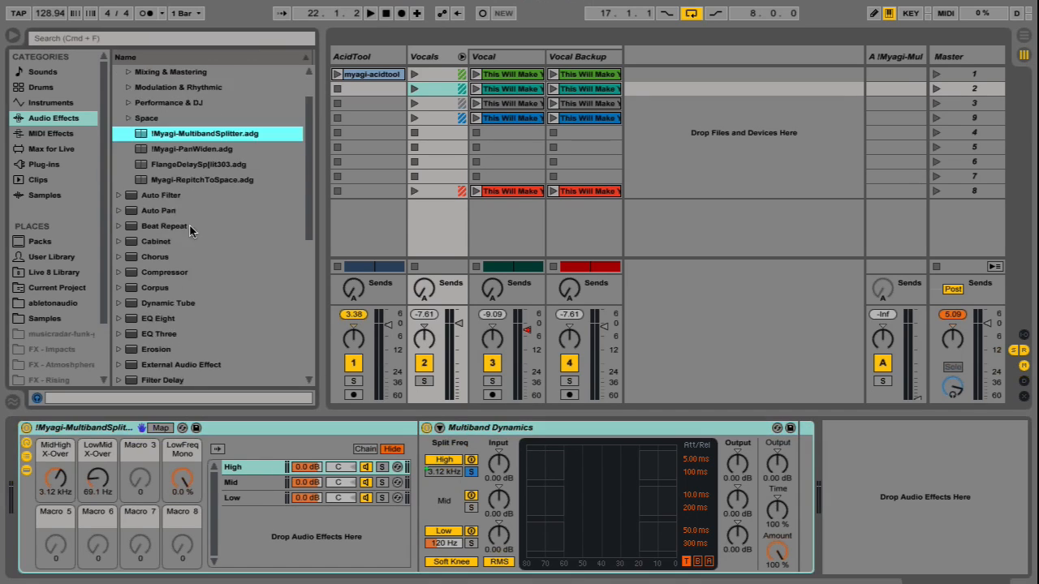
left_click_drag(160, 274, 885, 492)
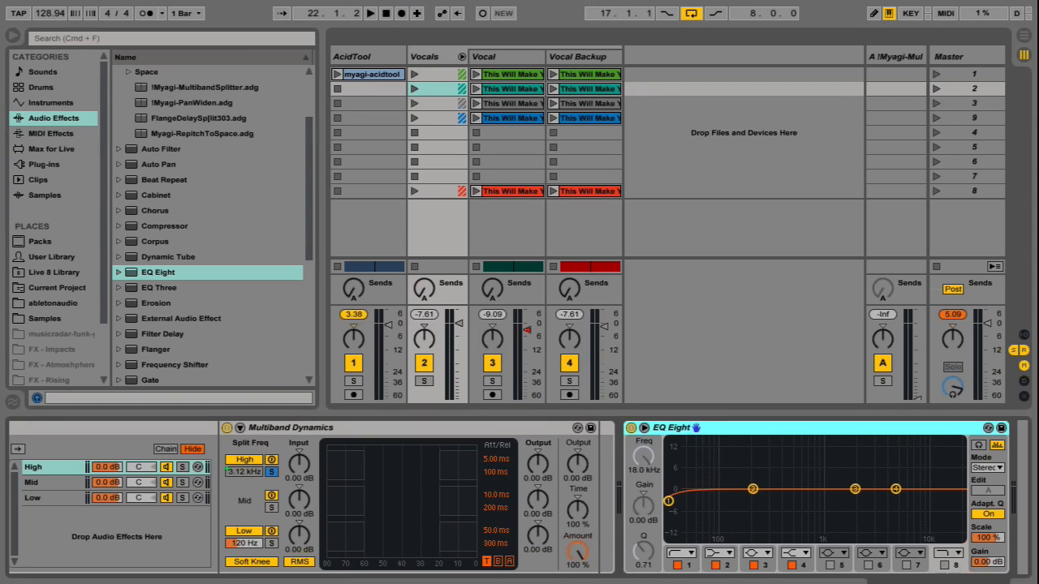
right_click(662, 441)
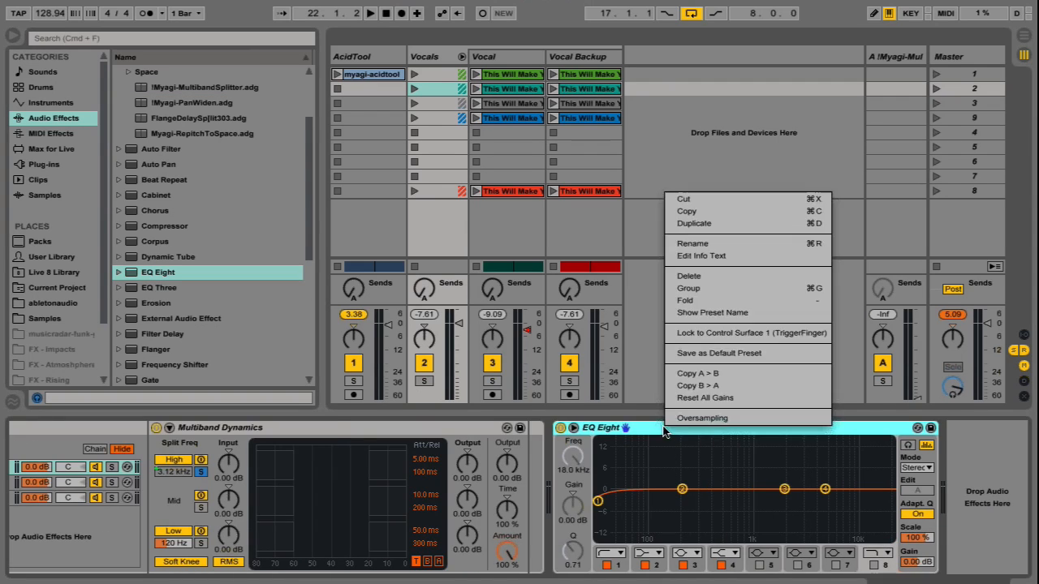
left_click(696, 289)
left_click(561, 457)
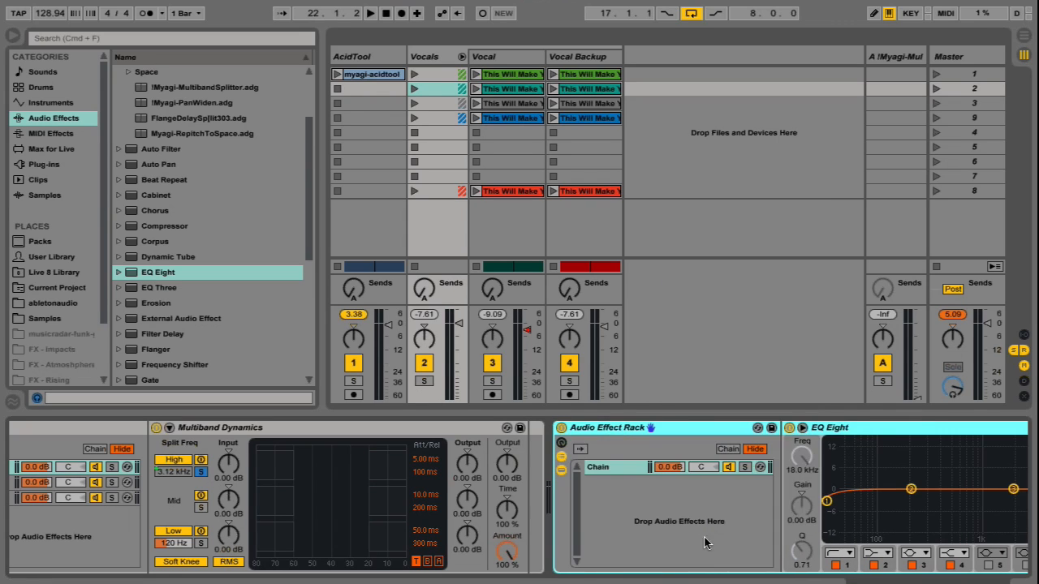
right_click(618, 466)
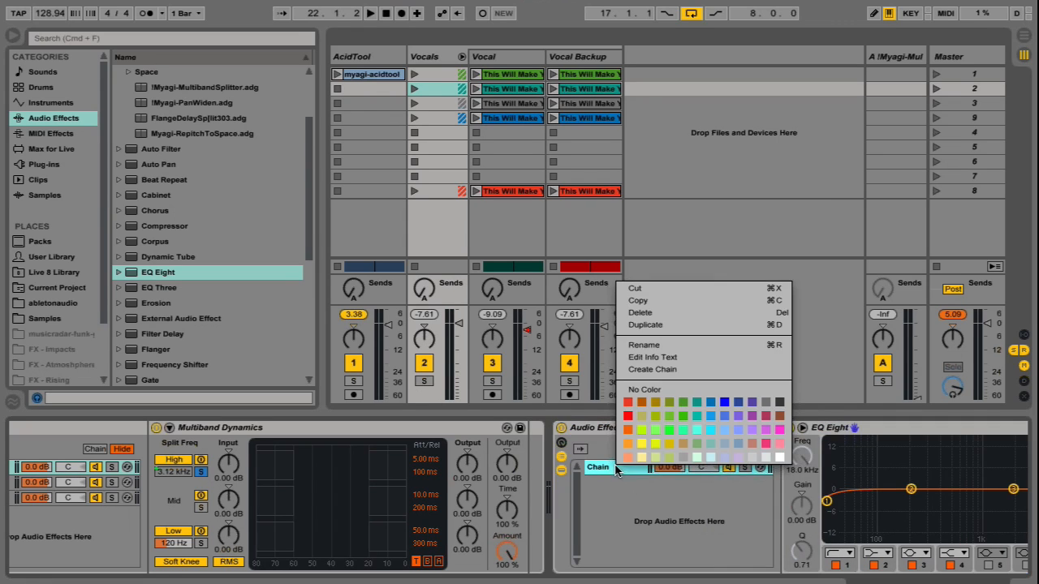
left_click(646, 369)
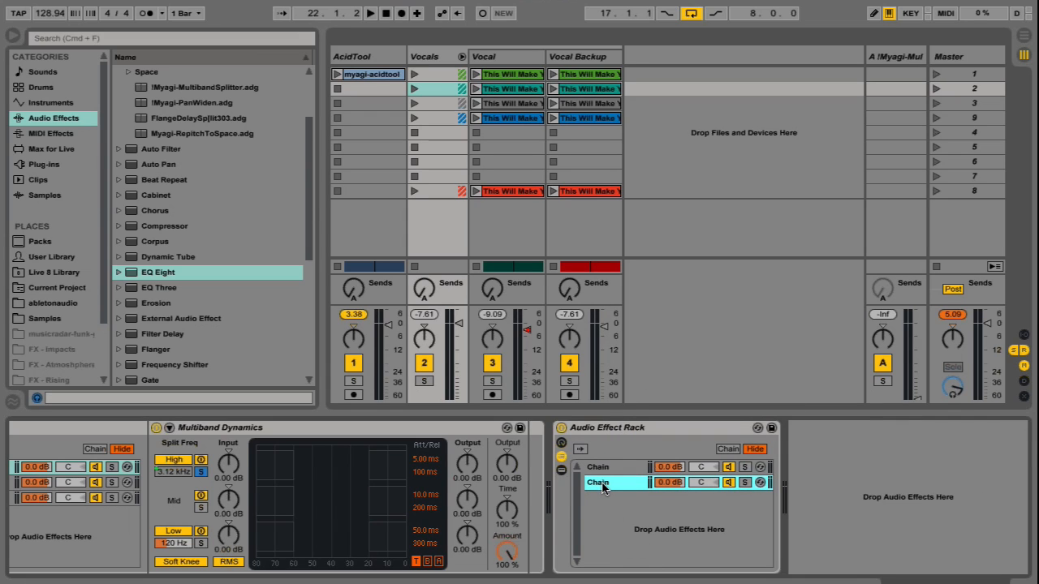
key("Delete")
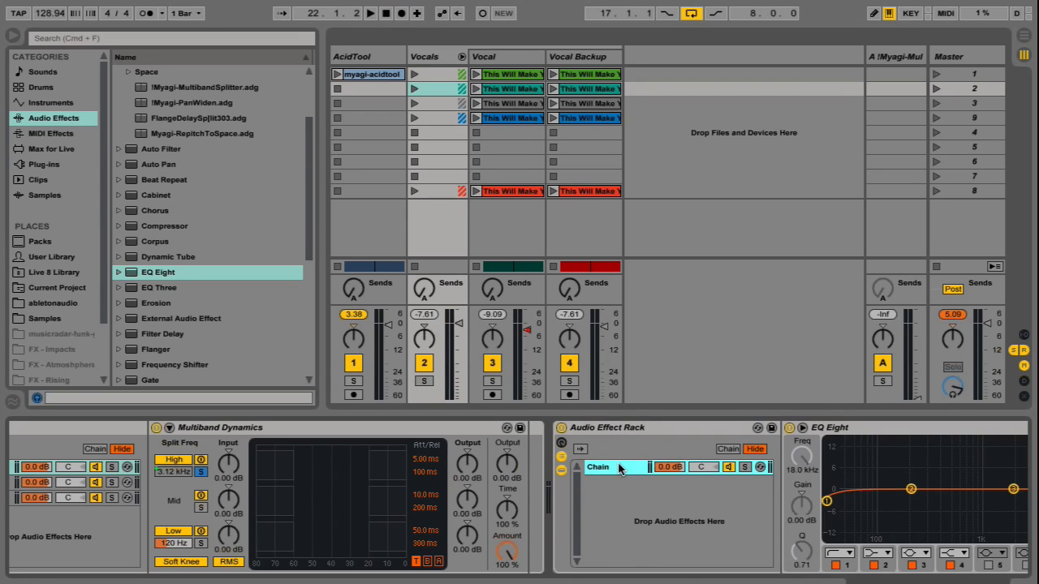
Step: Duplicate the EQ Eight chain in the new Audio Effect Rack
right_click(624, 468)
left_click(650, 325)
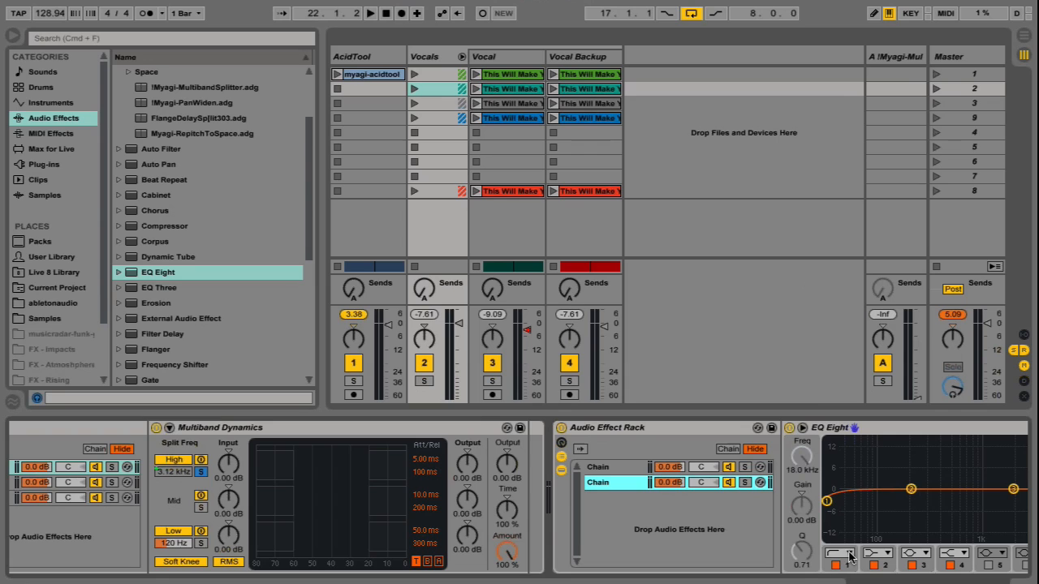
left_click_drag(941, 583, 966, 582)
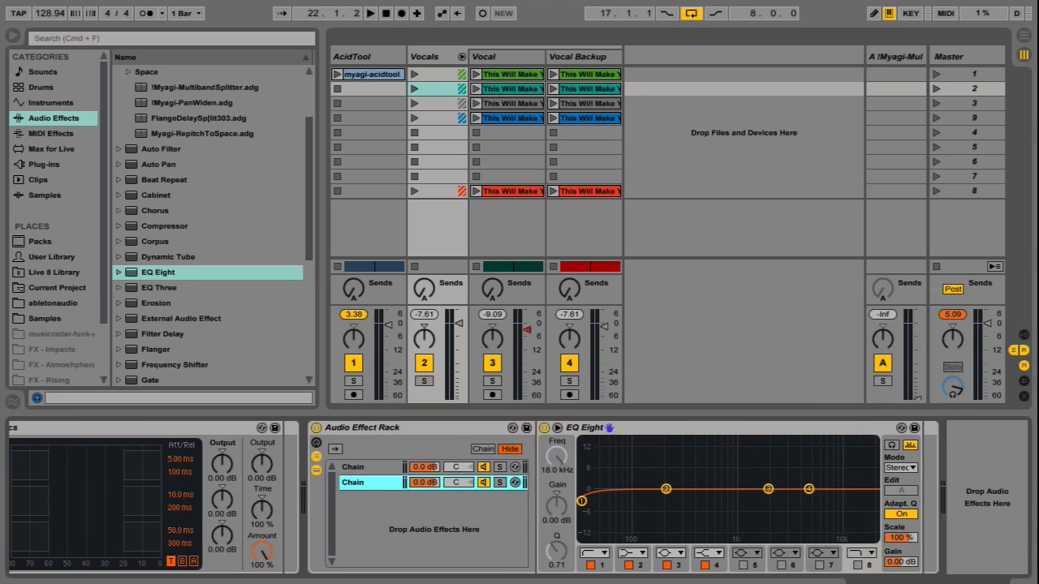
Step: In the second EQ Eight chain, make band 1 a steep low cut and set its frequency to about 951 Hz
left_click(594, 553)
left_click(599, 497)
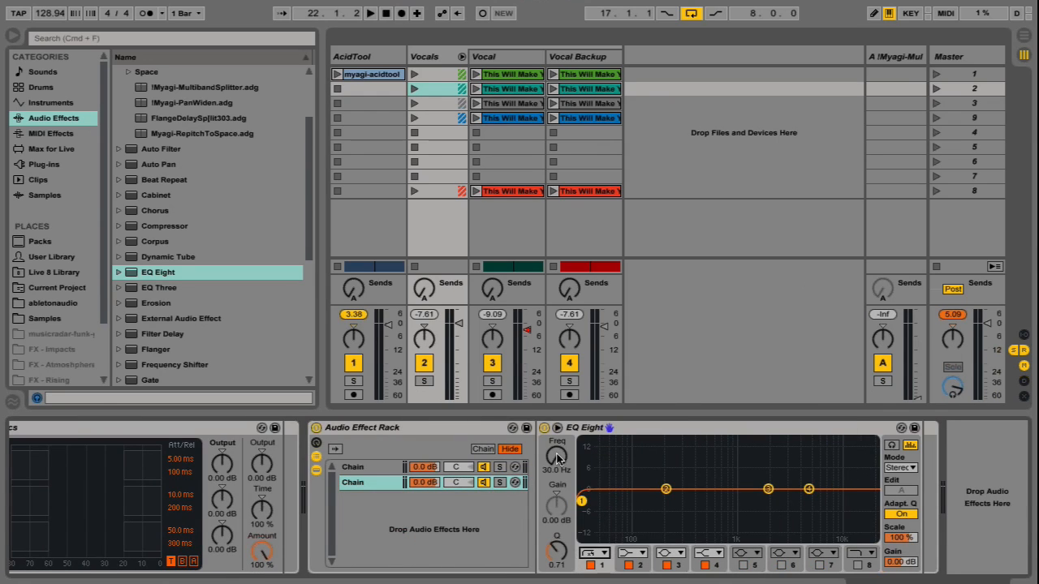
left_click_drag(557, 455, 556, 398)
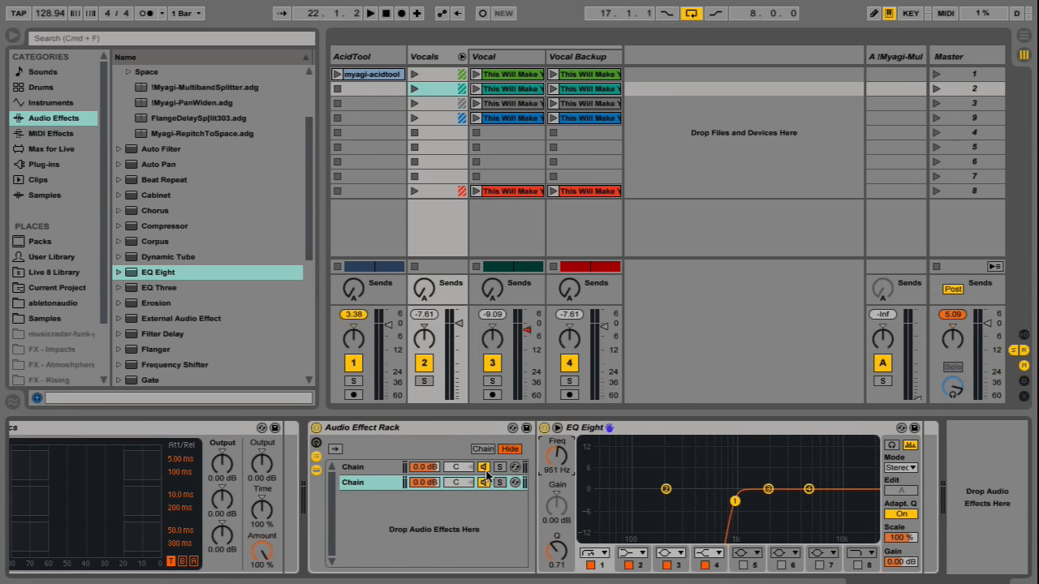
Step: In the first EQ Eight chain, enable band 8 as a steep high cut and set its frequency to about 1.06 kHz
left_click(377, 470)
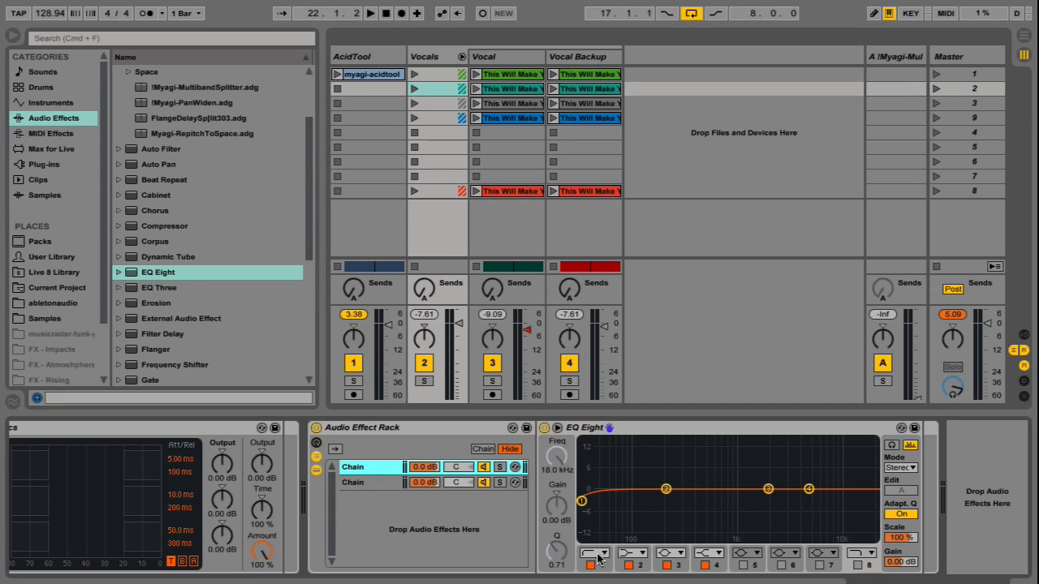
left_click(858, 565)
left_click(860, 554)
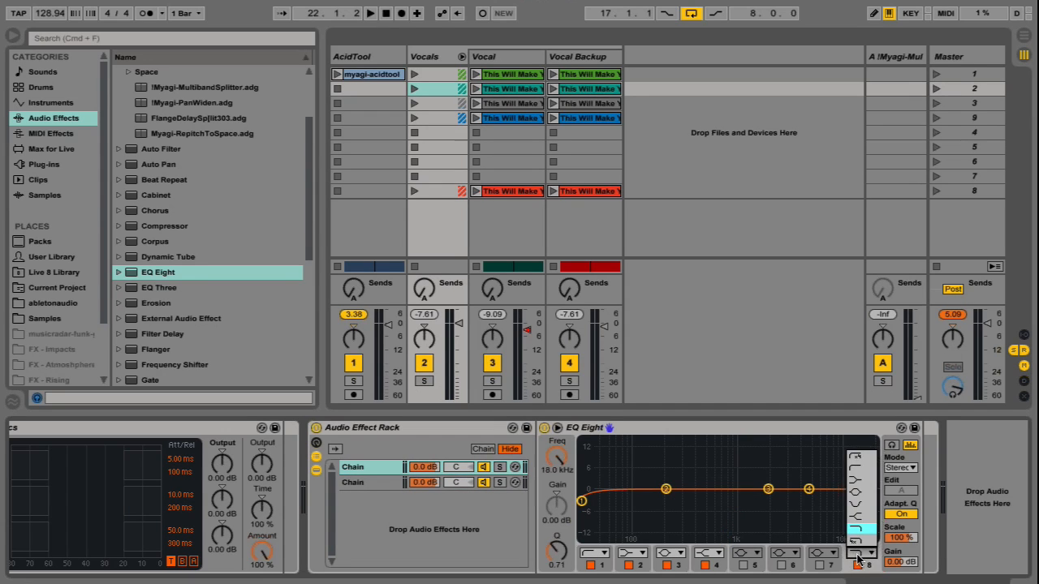
left_click(862, 546)
left_click(594, 553)
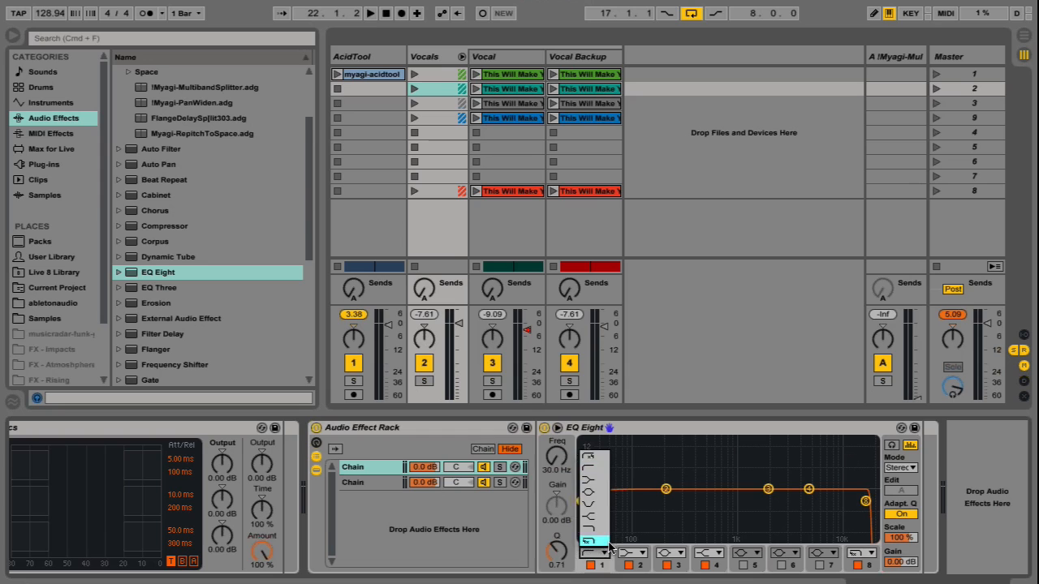
left_click(456, 537)
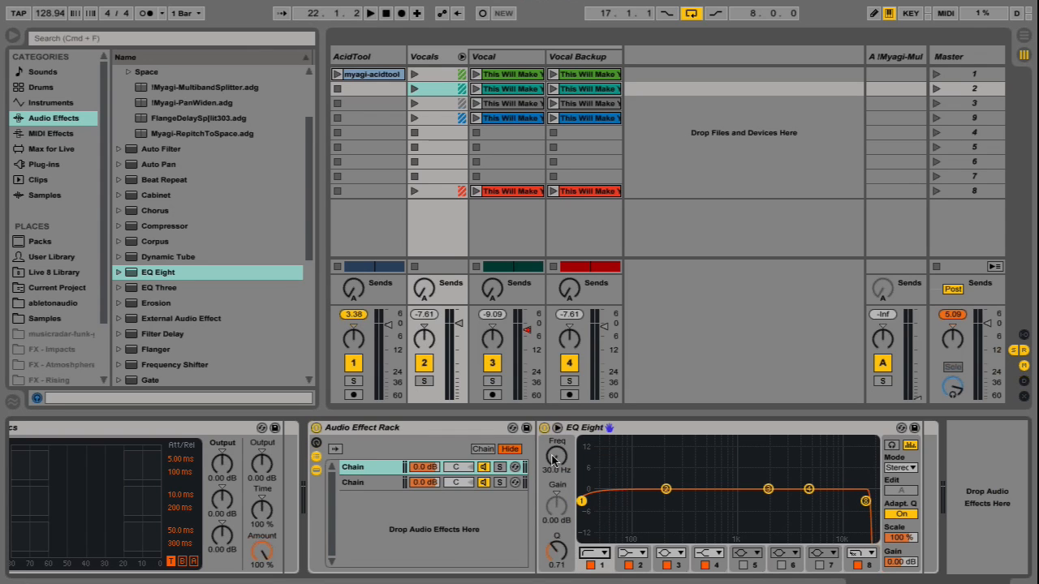
left_click(856, 560)
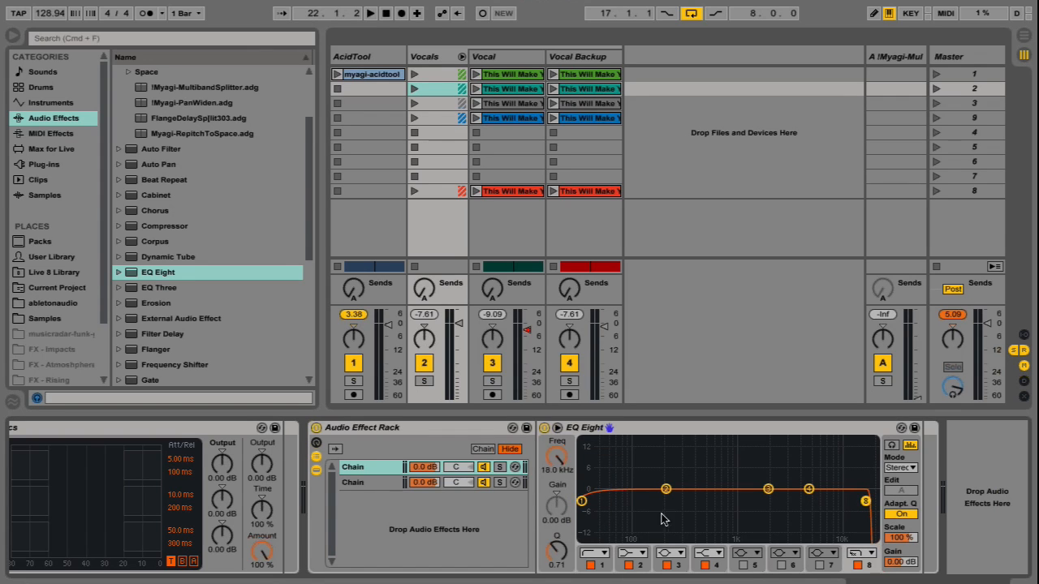
left_click_drag(565, 454, 563, 460)
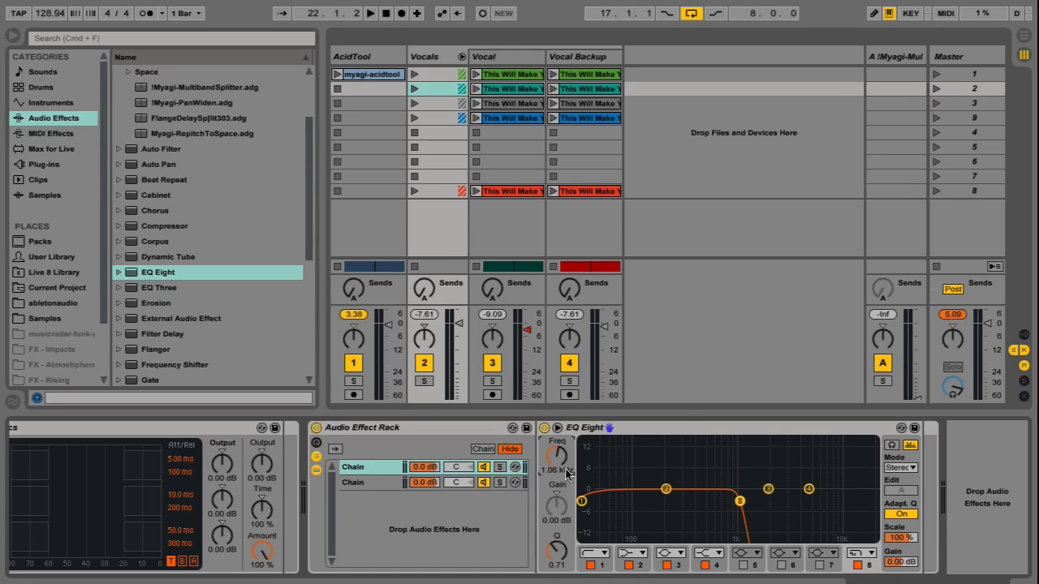
Step: Map the first chain's band 8 frequency and the second chain's band 1 frequency to Macro 1 of the rack
right_click(557, 459)
left_click(586, 363)
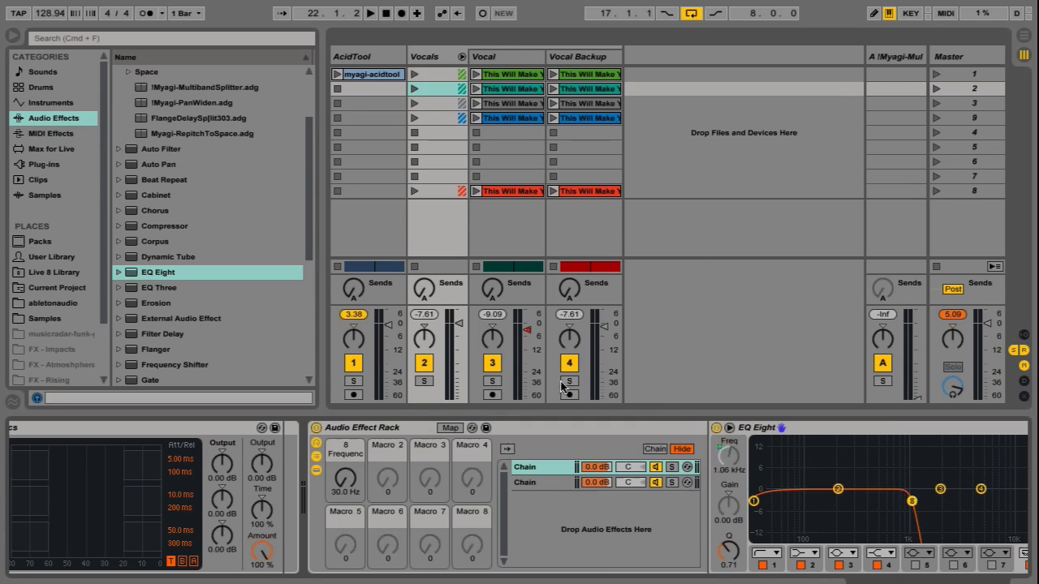
left_click(538, 484)
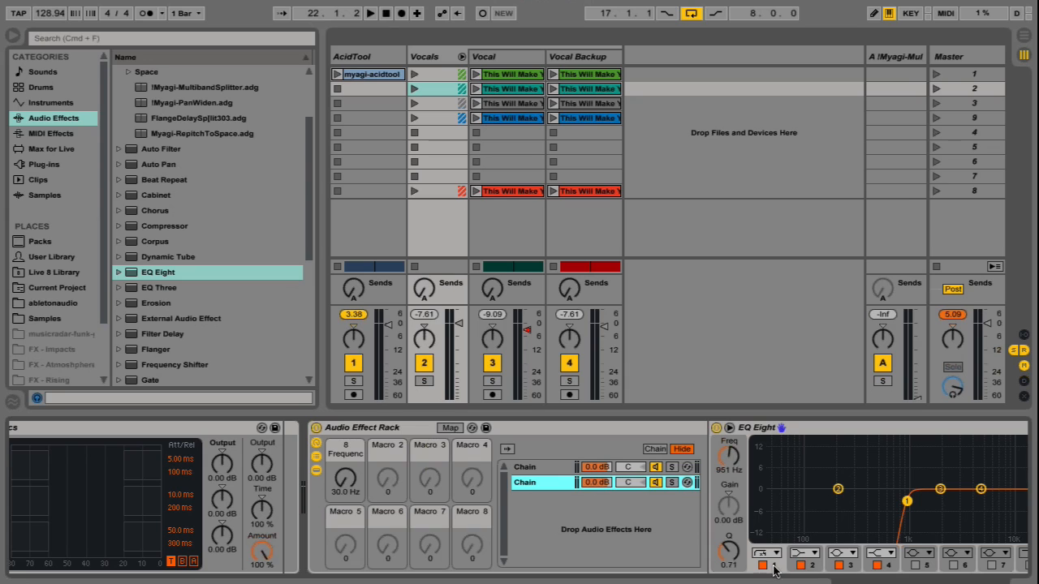
right_click(729, 460)
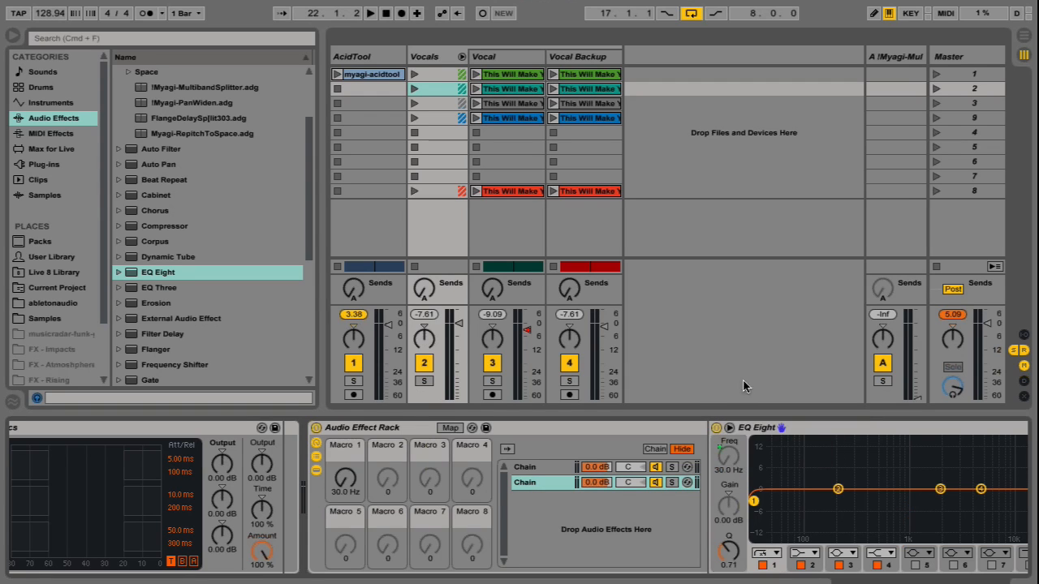
left_click(762, 366)
Step: Set Macro 1 to about 471 Hz to move the shared crossover of both EQ Eight chains
left_click(548, 468)
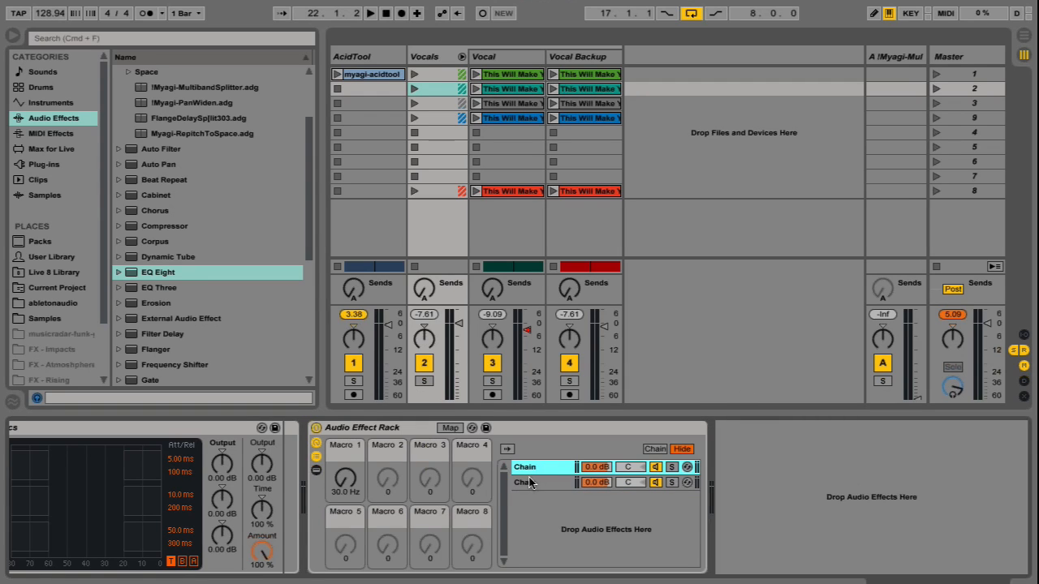
left_click(531, 484)
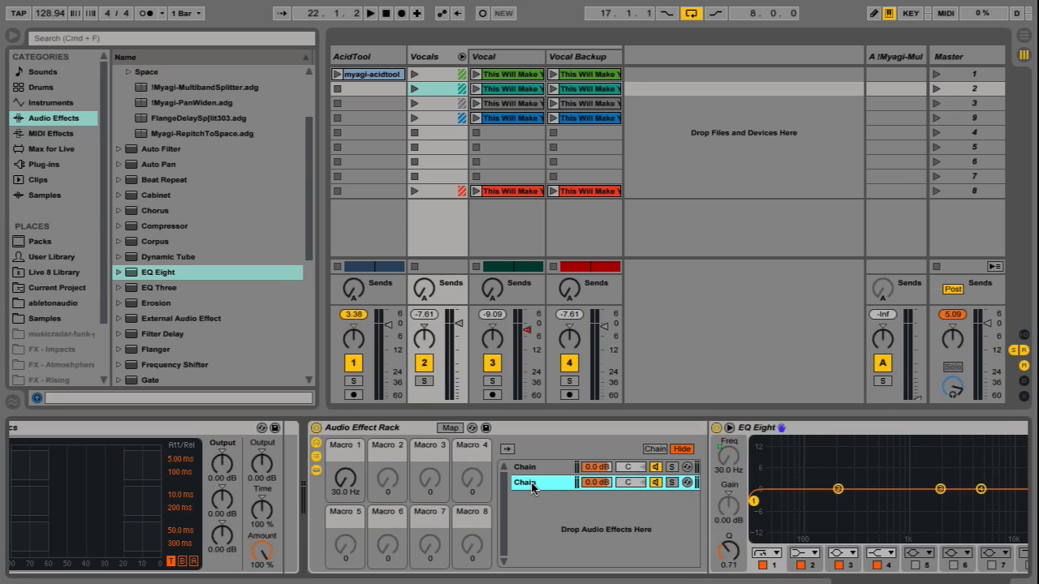
left_click_drag(345, 479, 460, 460)
Step: Compare the filter curves of both chains and set the low cut's Q in the second chain to 0.72
left_click(543, 468)
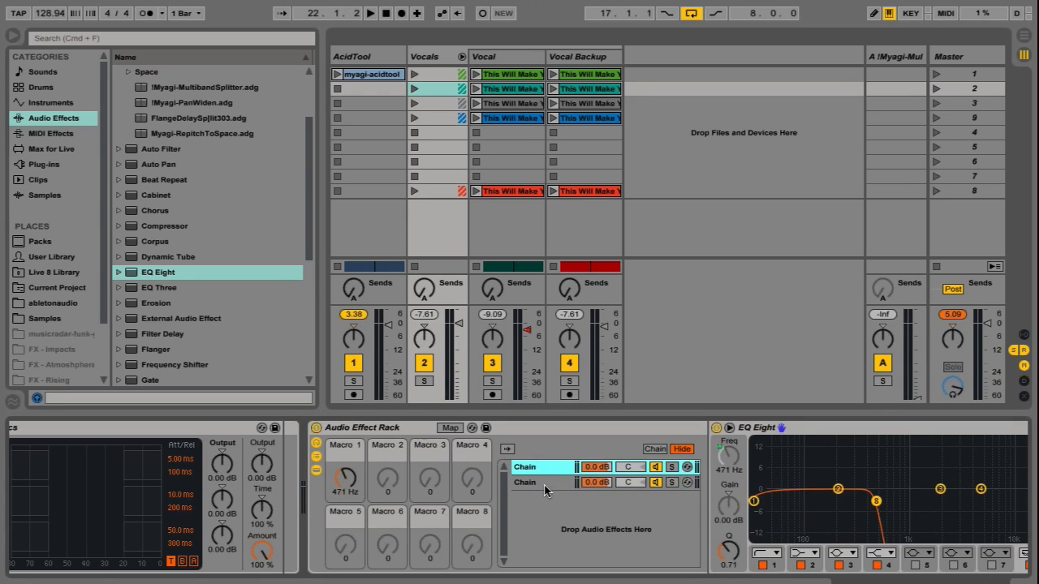
left_click(545, 484)
left_click(547, 469)
left_click(548, 485)
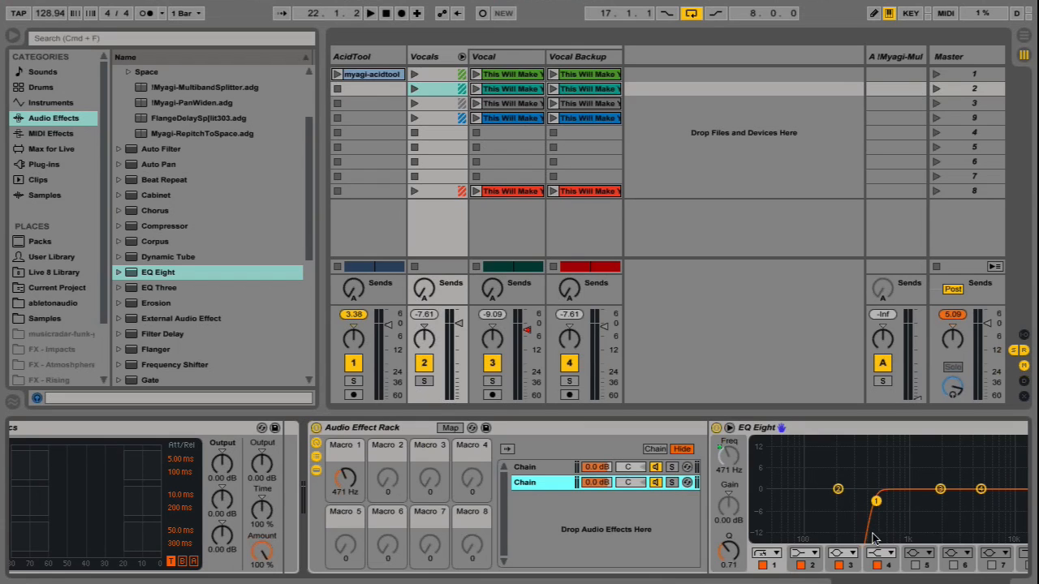
left_click(552, 470)
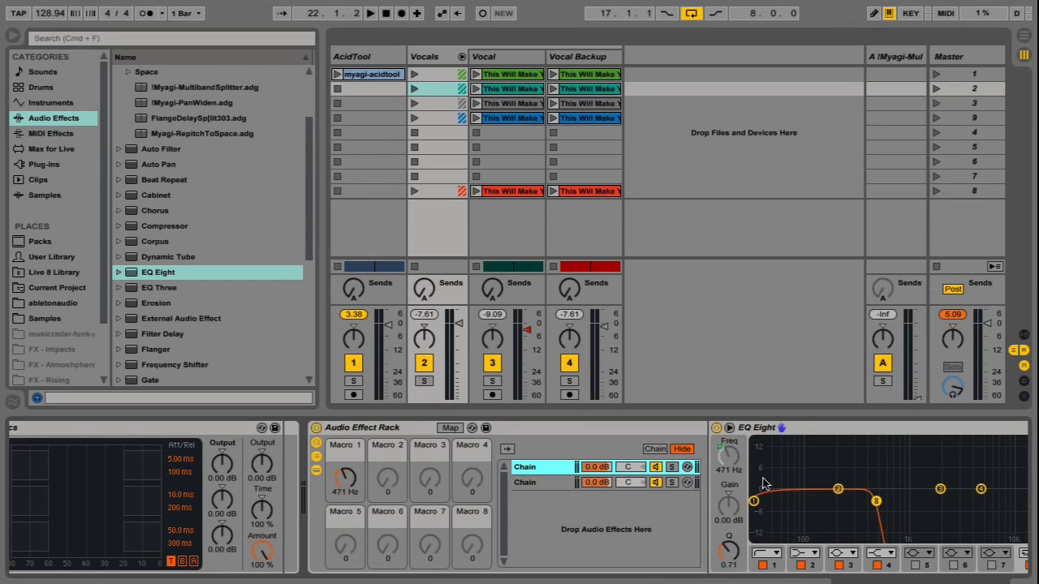
left_click(546, 483)
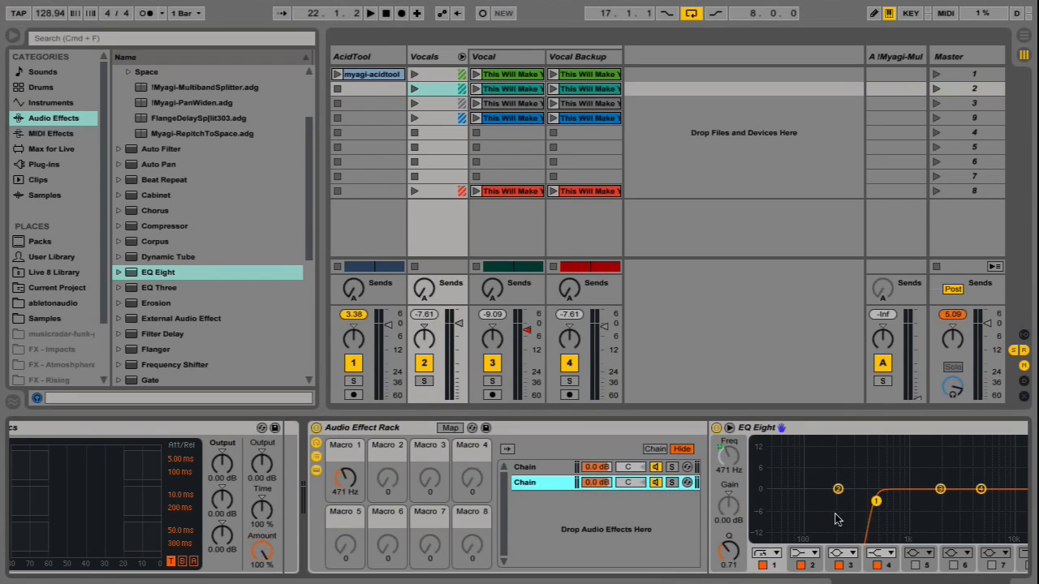
left_click(543, 471)
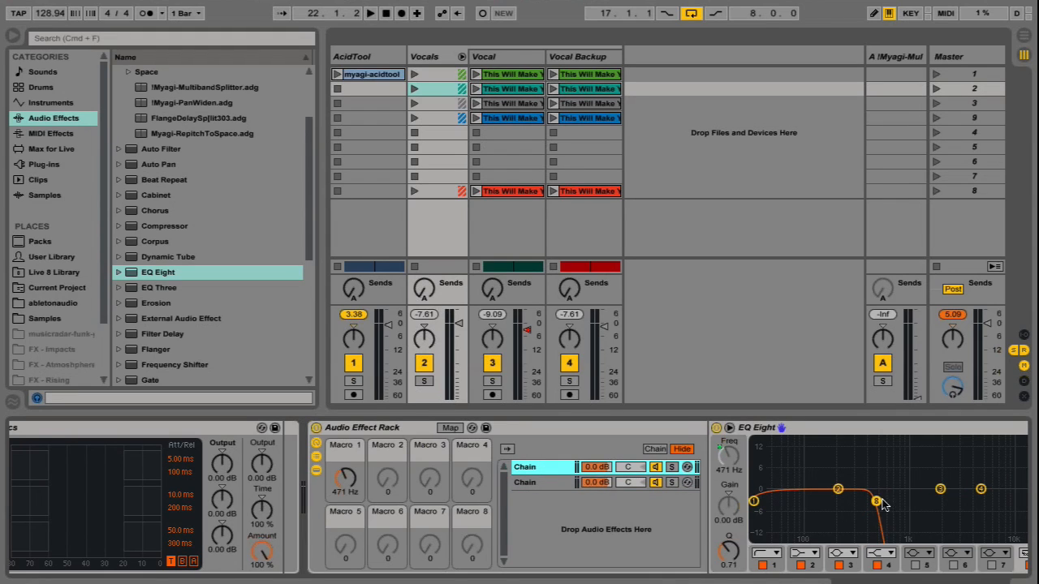
left_click(553, 487)
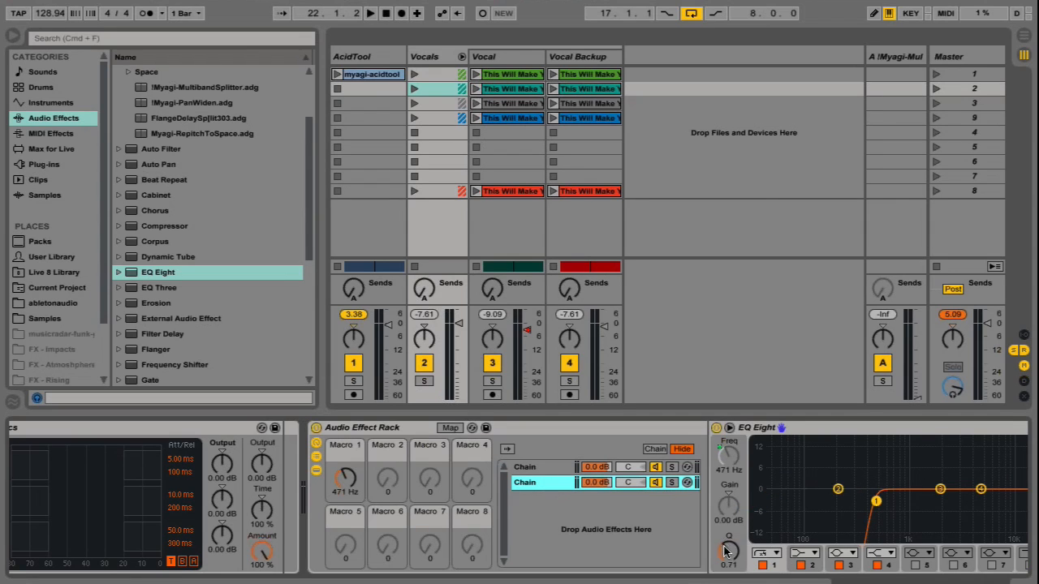
left_click_drag(728, 556, 727, 550)
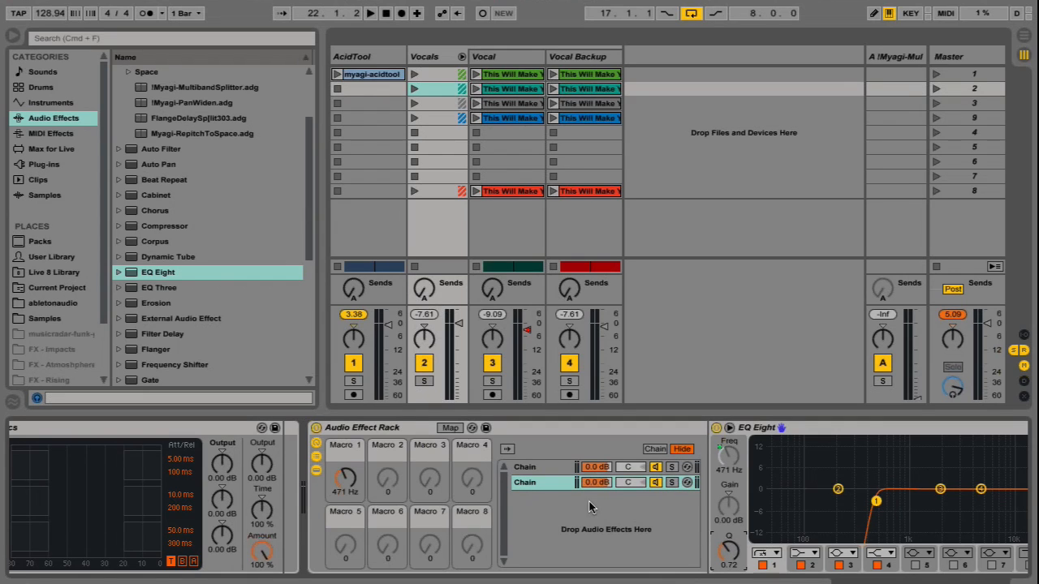
Step: Delete the Audio Effect Rack holding the two EQ Eight chains from the Vocals group
left_click(529, 469)
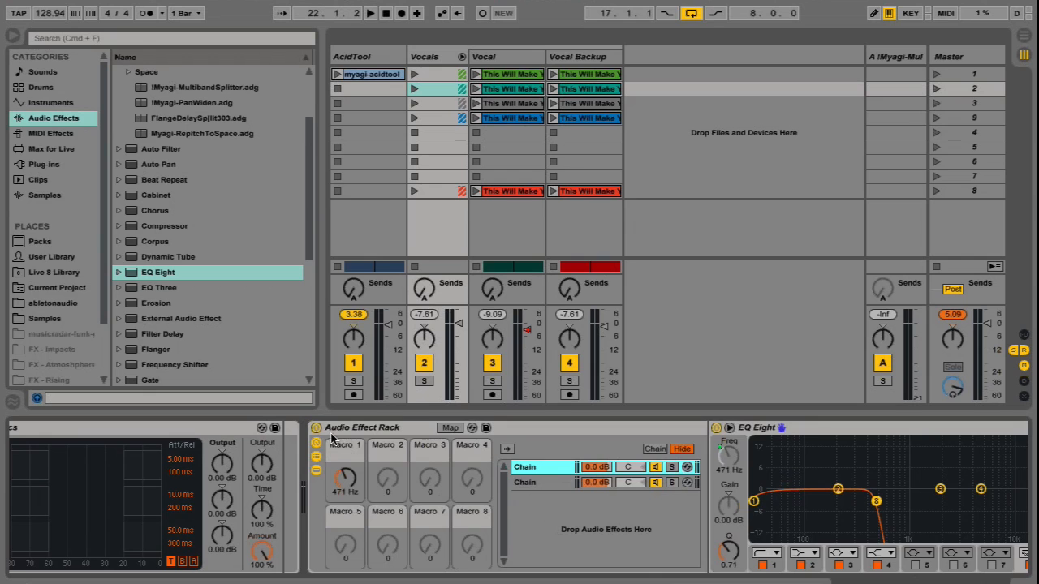
left_click(533, 434)
key("Delete")
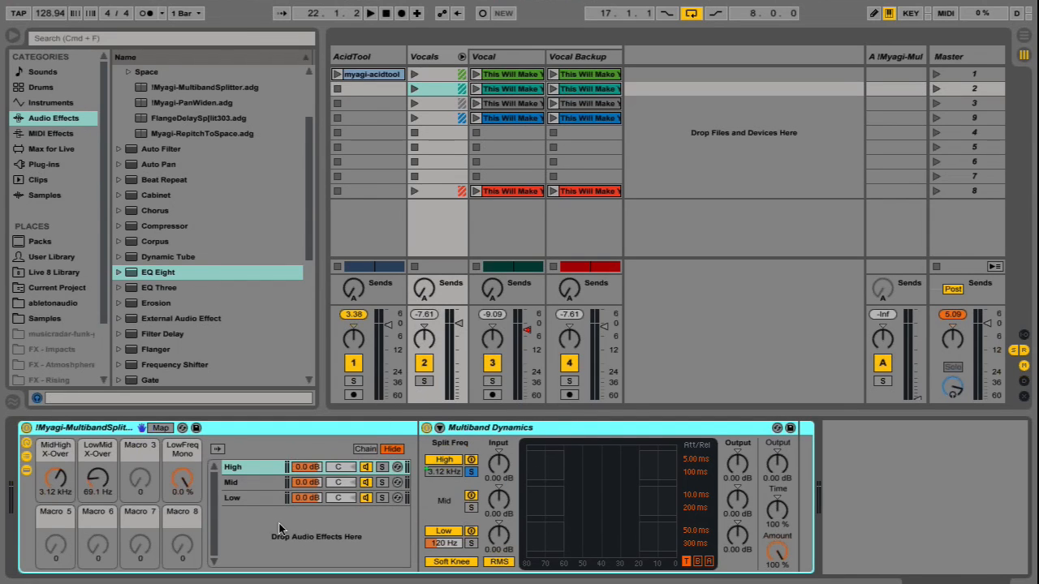
Step: Examine the devices in the Mid, Low and High chains of the !Myagi-MultibandSplitter rack
left_click(268, 487)
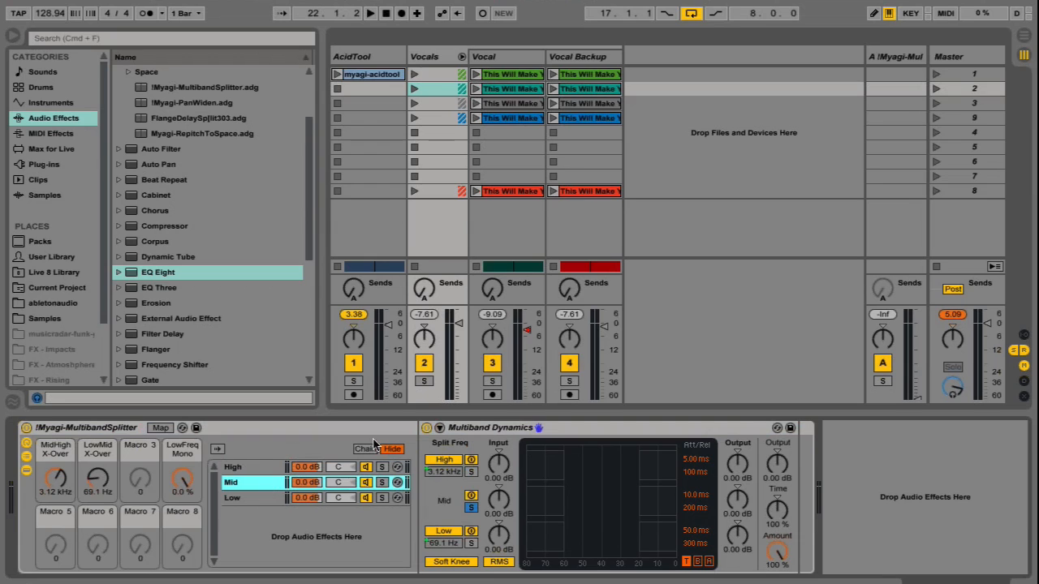
left_click(253, 497)
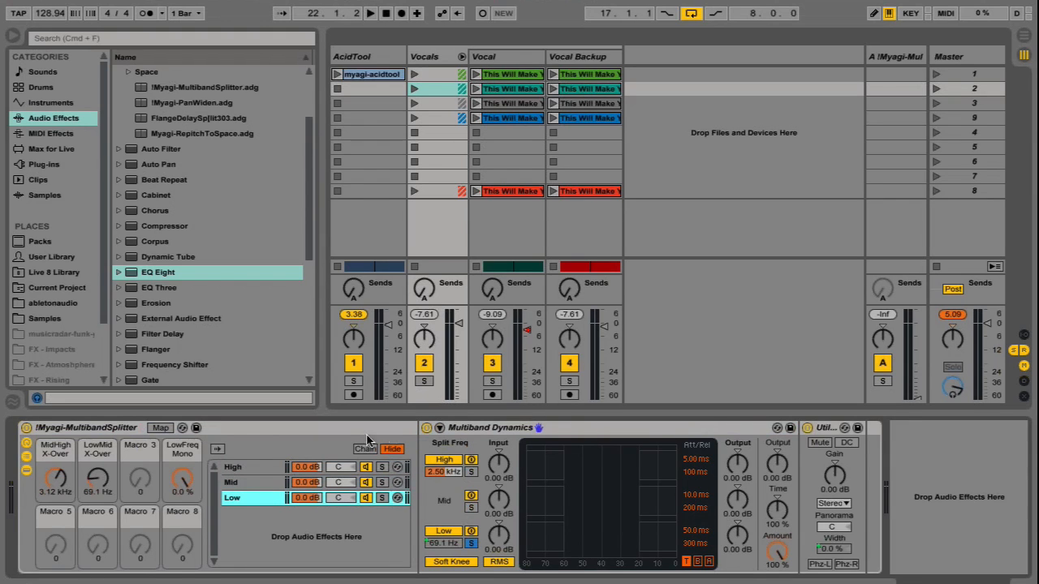
left_click(265, 487)
left_click(274, 474)
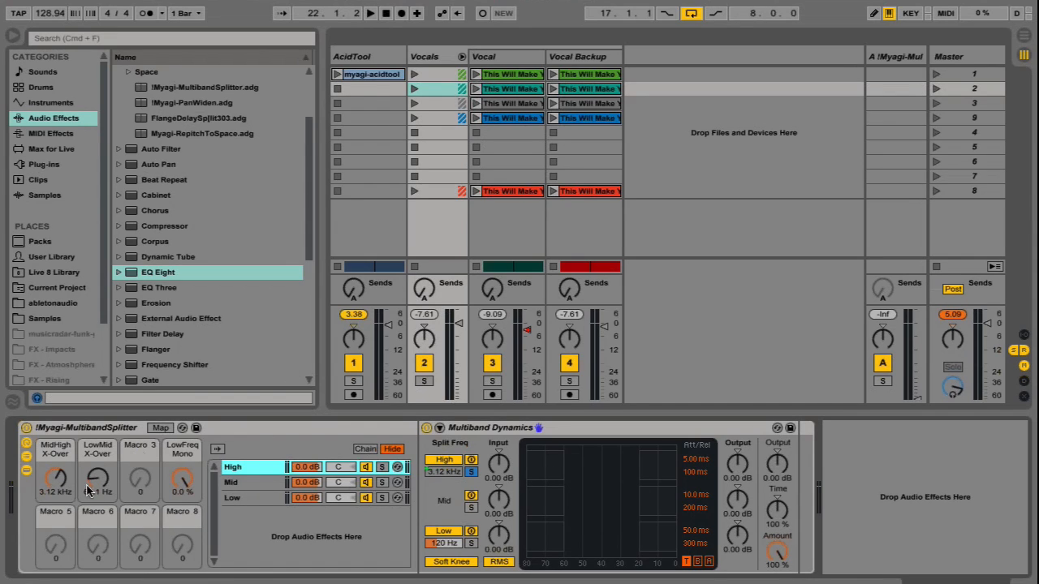
Step: Set the splitter rack's MidHigh X-Over macro to 2.76 kHz and its LowMid X-Over macro to 159 Hz, checking the Mid and Low chains
left_click_drag(57, 485, 57, 496)
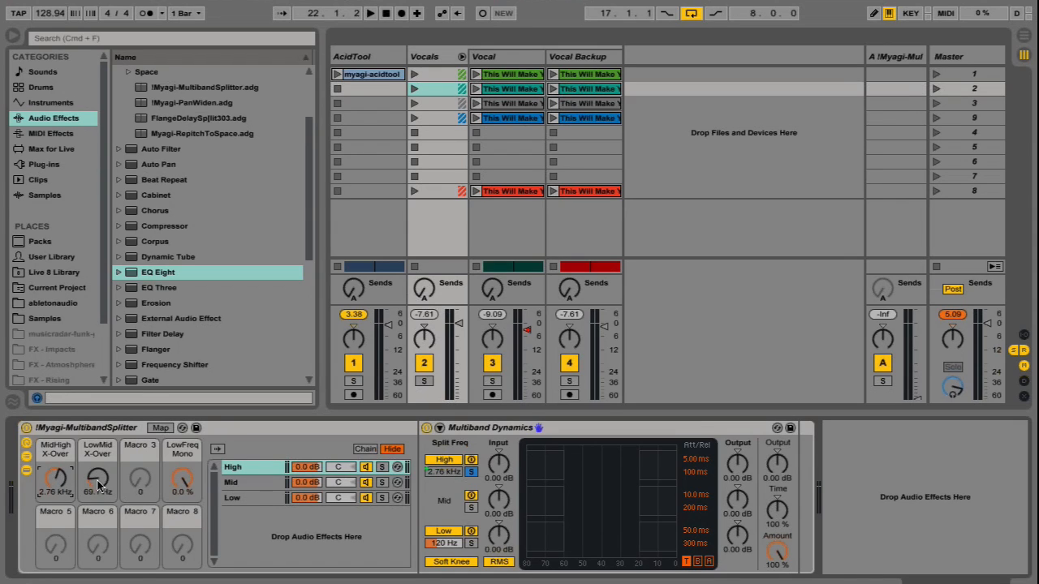
left_click_drag(98, 486, 97, 476)
left_click(235, 487)
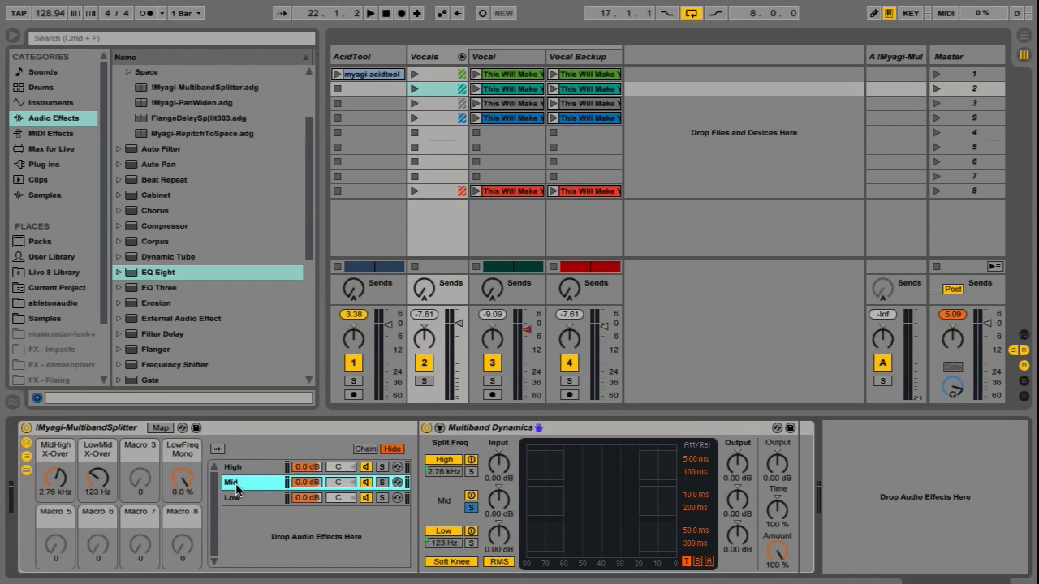
left_click(232, 498)
left_click_drag(101, 485, 99, 484)
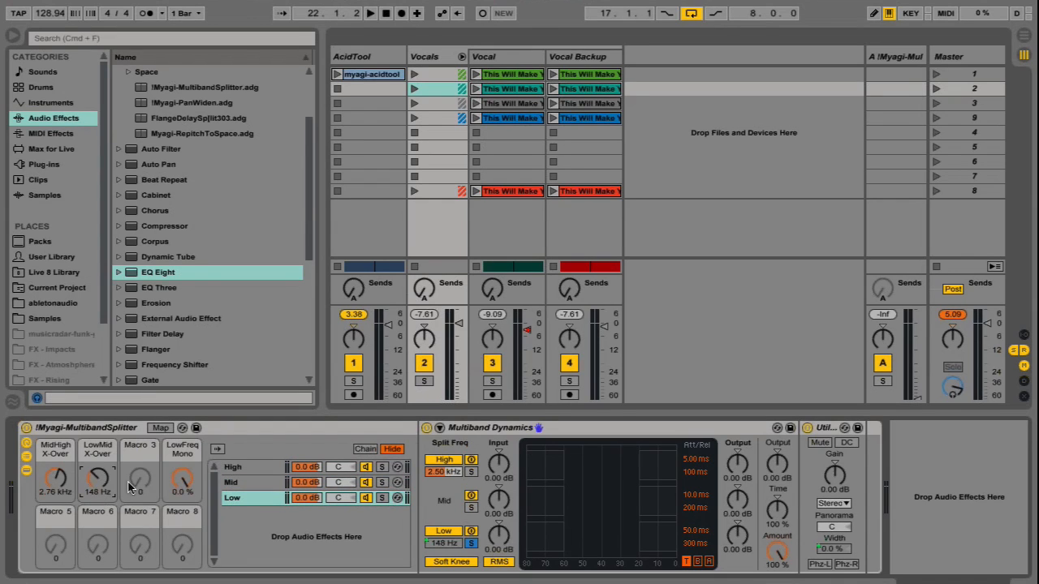
left_click_drag(104, 479, 104, 480)
left_click(250, 484)
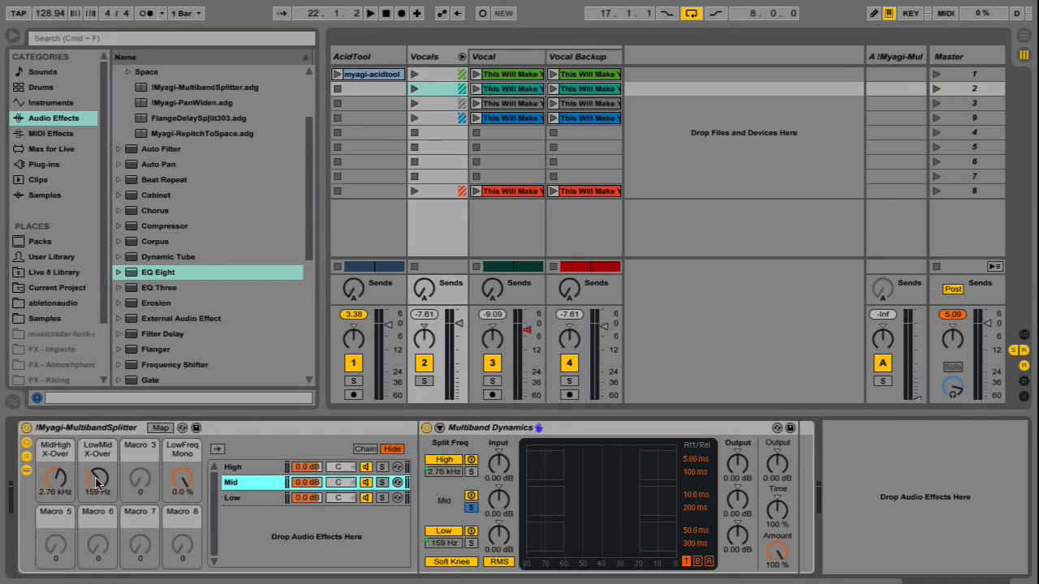
Step: Sweep both crossover macros, settling LowMid X-Over at 103 Hz and MidHigh X-Over at 2.76 kHz, and select the splitter rack
left_click_drag(96, 479, 50, 484)
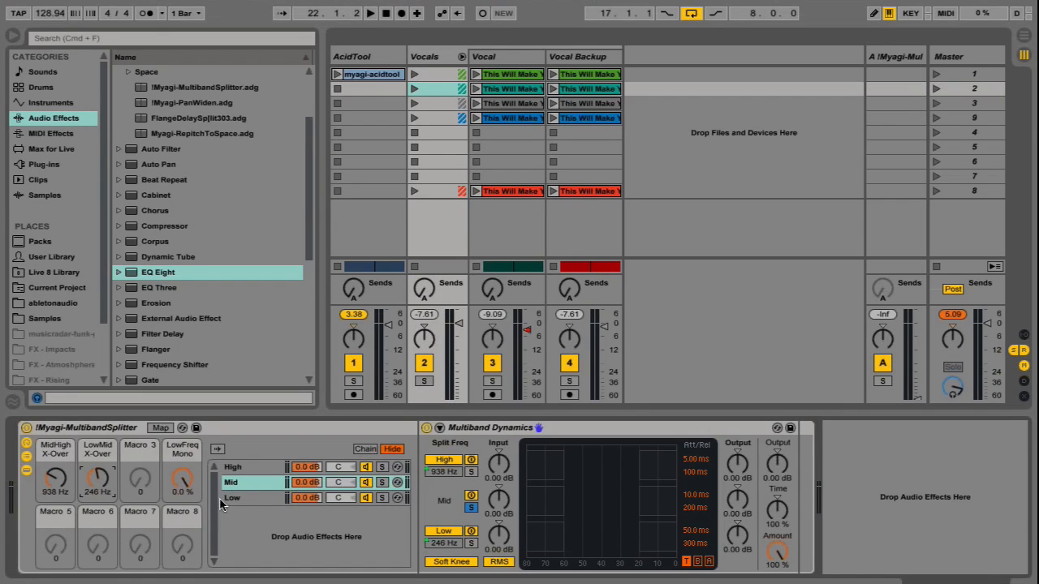
left_click_drag(99, 480, 100, 488)
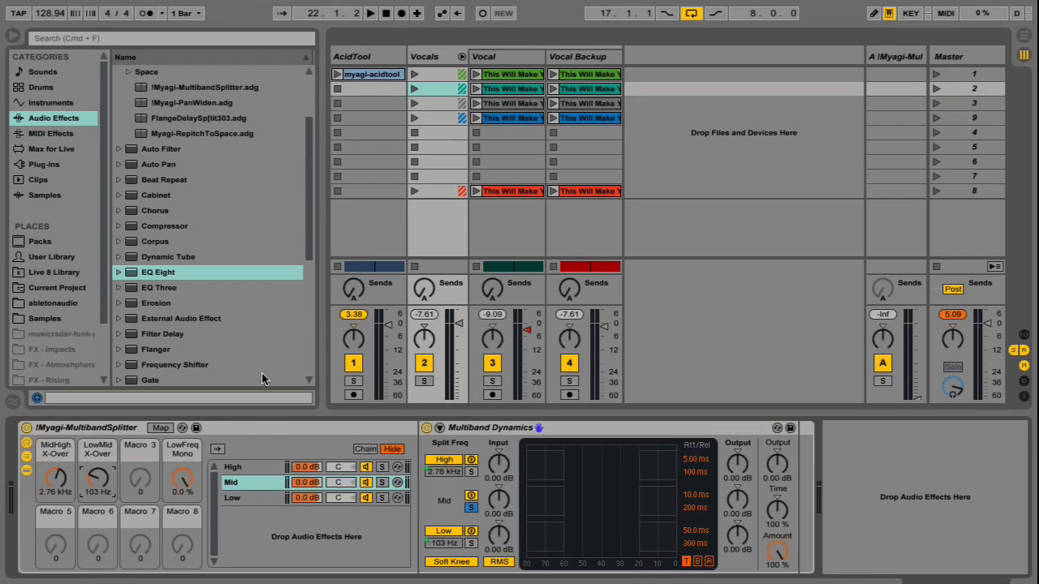
left_click(264, 434)
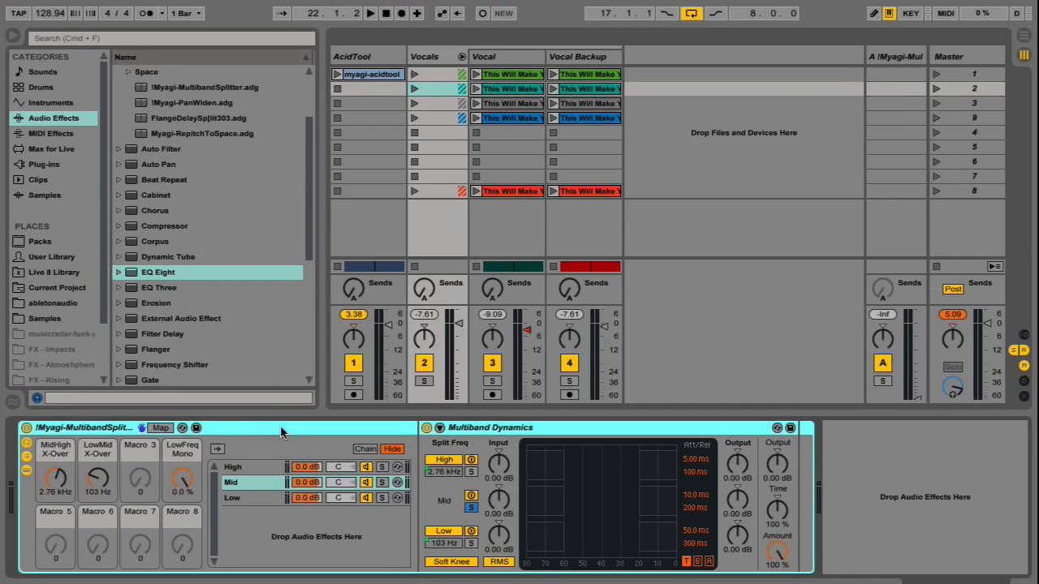
Step: Check the multiband splitter on return track A and turn the AcidTool track's send A up to maximum
left_click(897, 65)
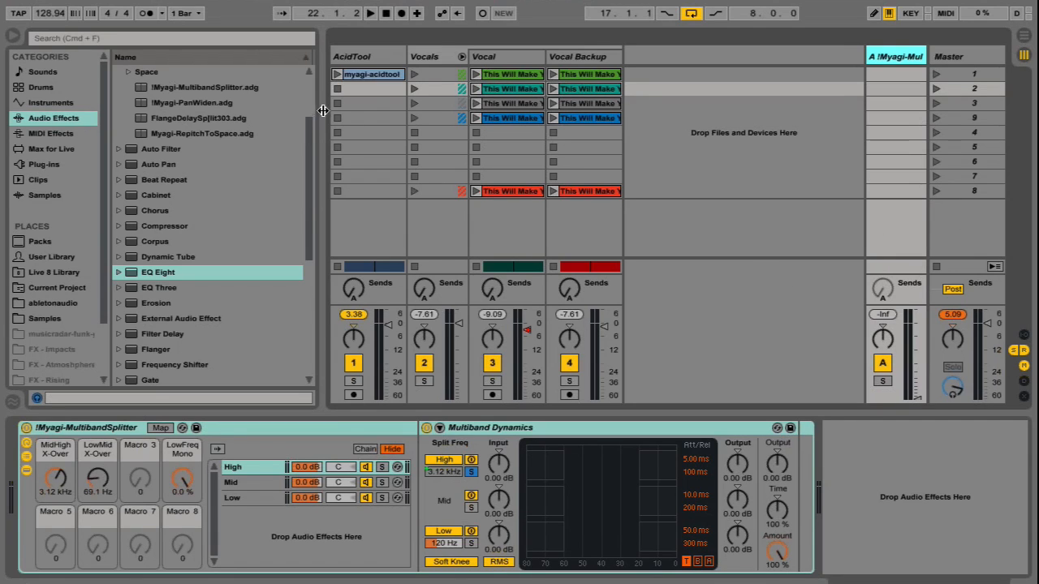
left_click(367, 59)
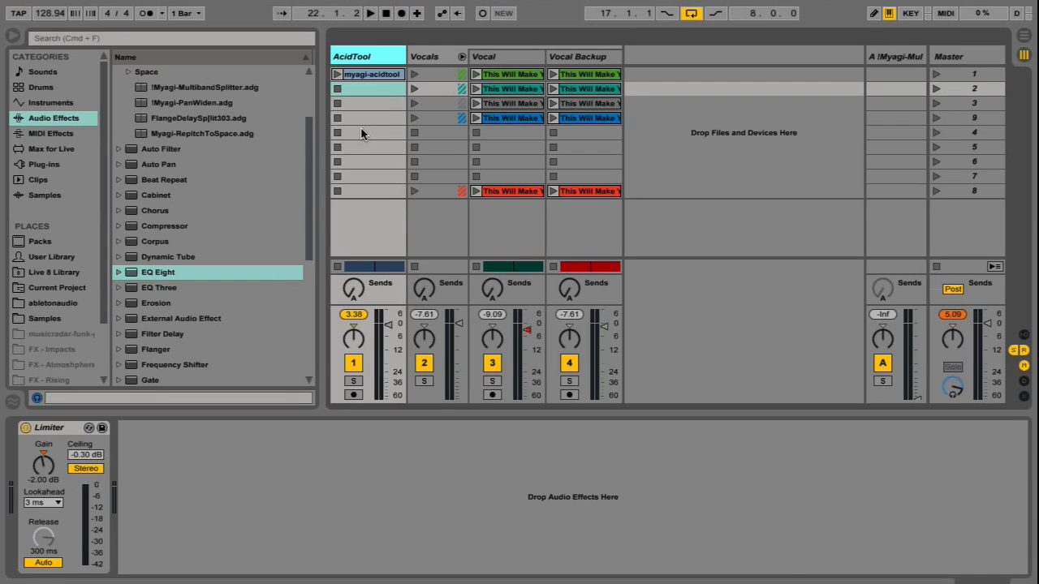
left_click(354, 288)
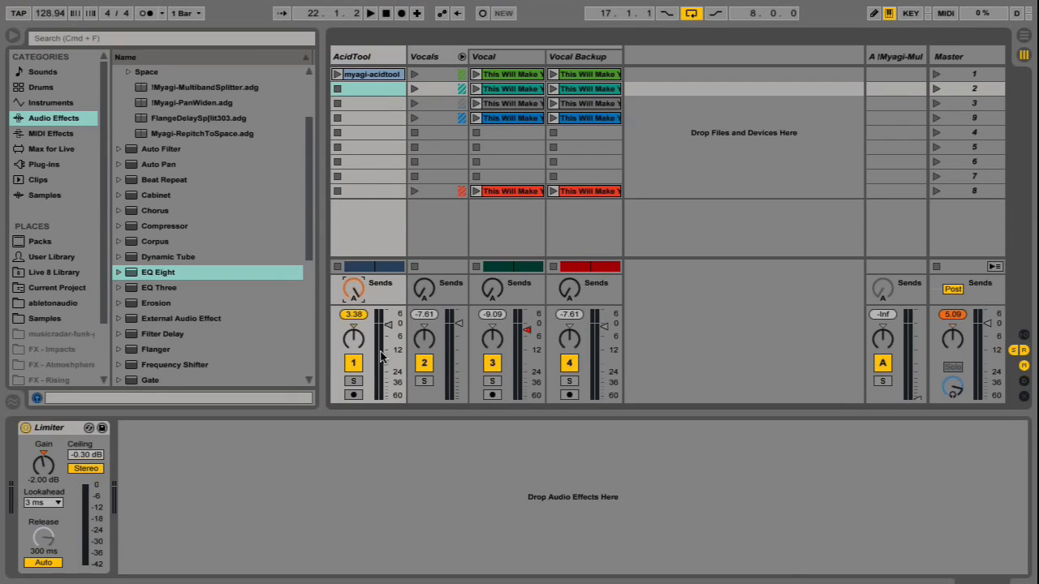
Step: Compare the AcidTool track's Limiter chain and send with the multiband splitter rack on return track A
left_click(900, 55)
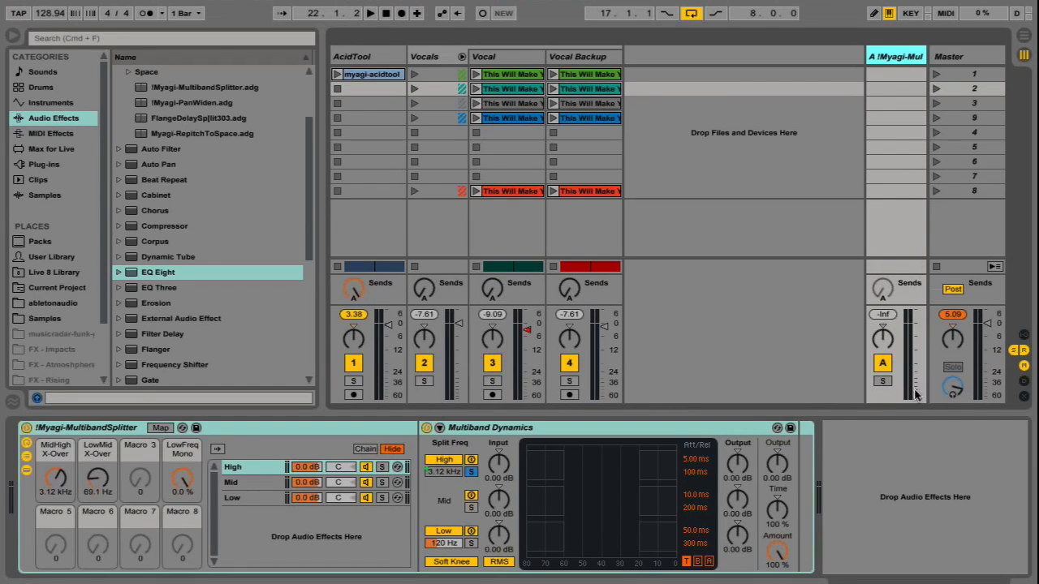
mouse_move(919, 399)
left_mouse_down()
mouse_move(919, 355)
mouse_move(919, 399)
left_mouse_up()
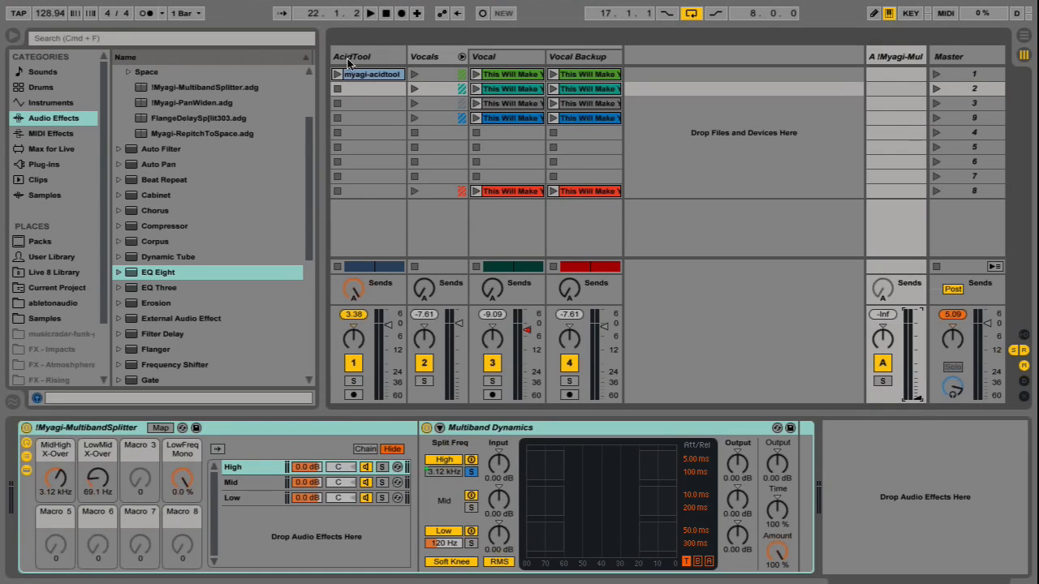
left_click(893, 58)
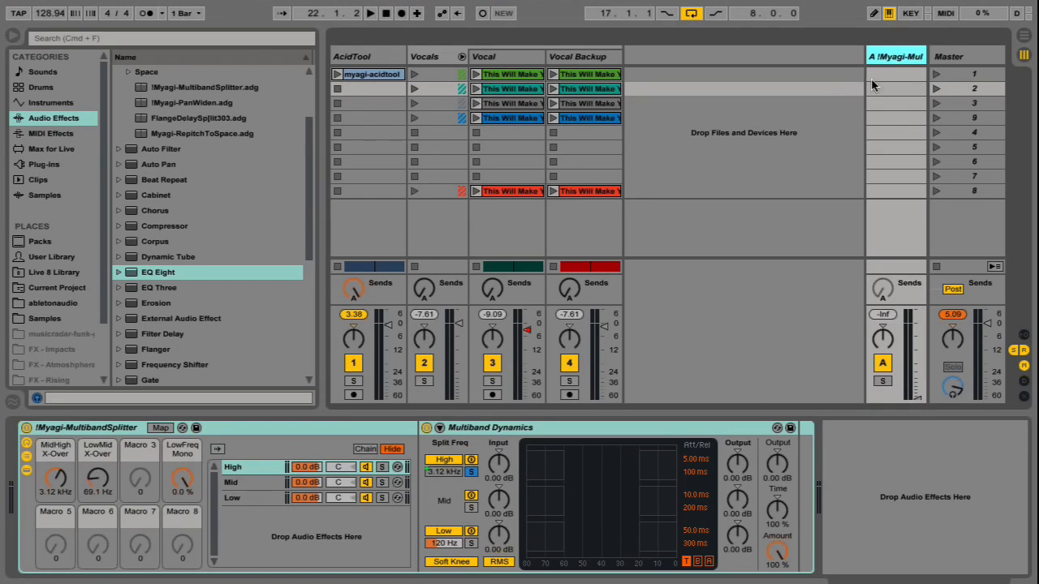
left_click(367, 59)
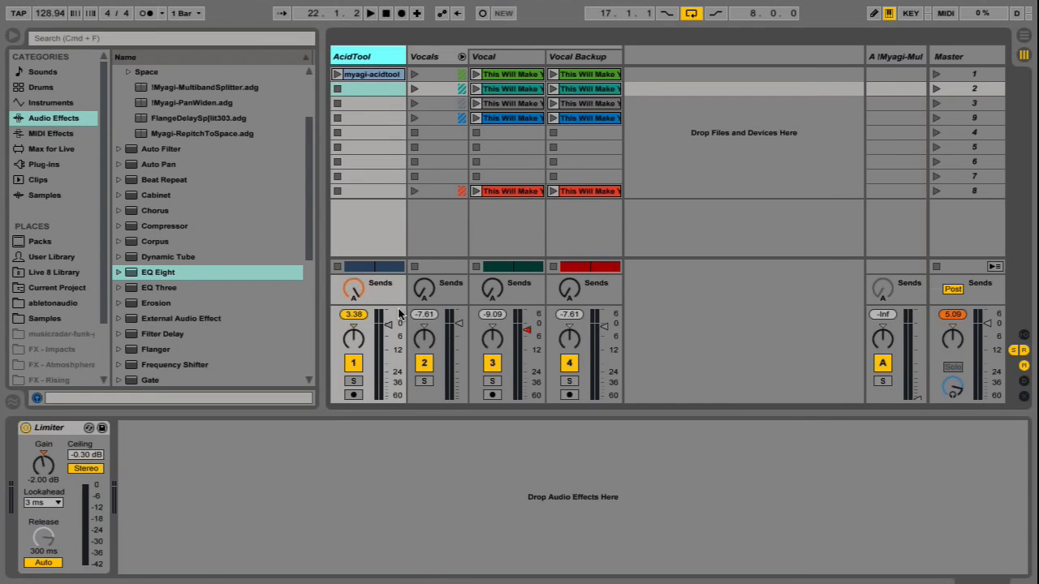
left_click(884, 59)
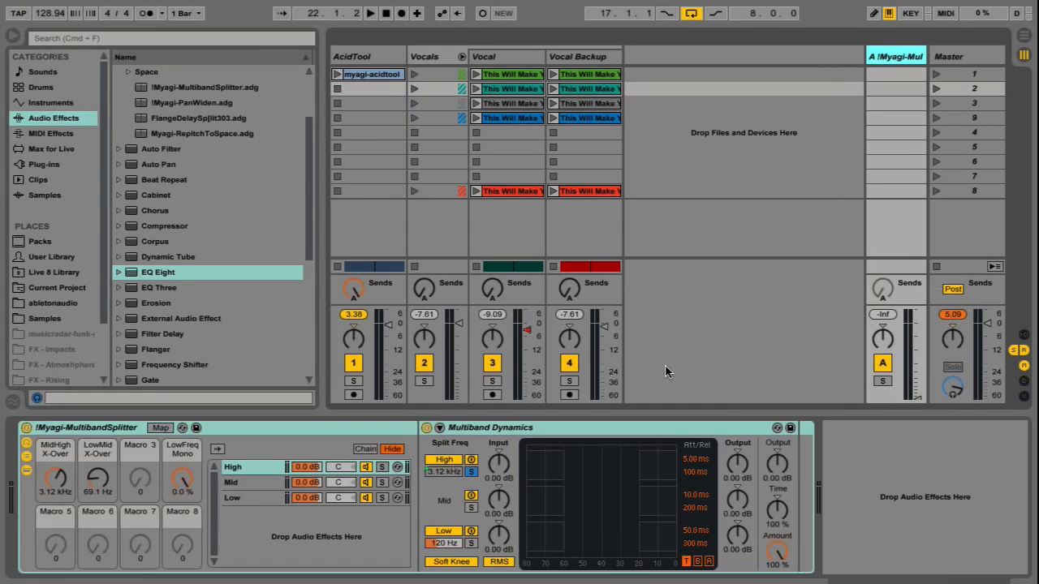
Step: Set return track A's splitter to LowMid X-Over 99.3 Hz and MidHigh X-Over 3.42 kHz, checking its High, Mid and Low chains
left_click(241, 436)
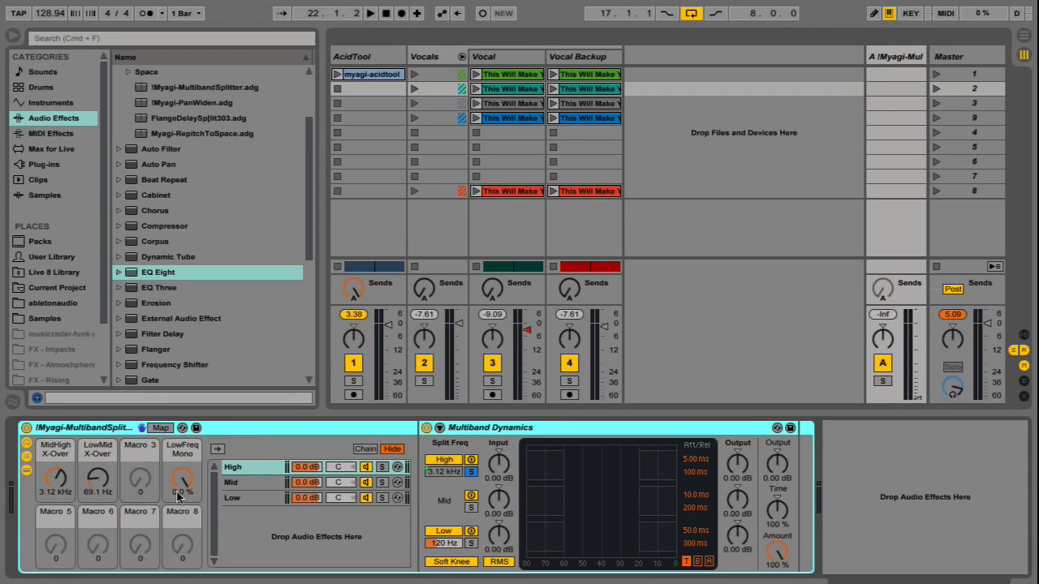
left_click_drag(92, 485, 60, 480)
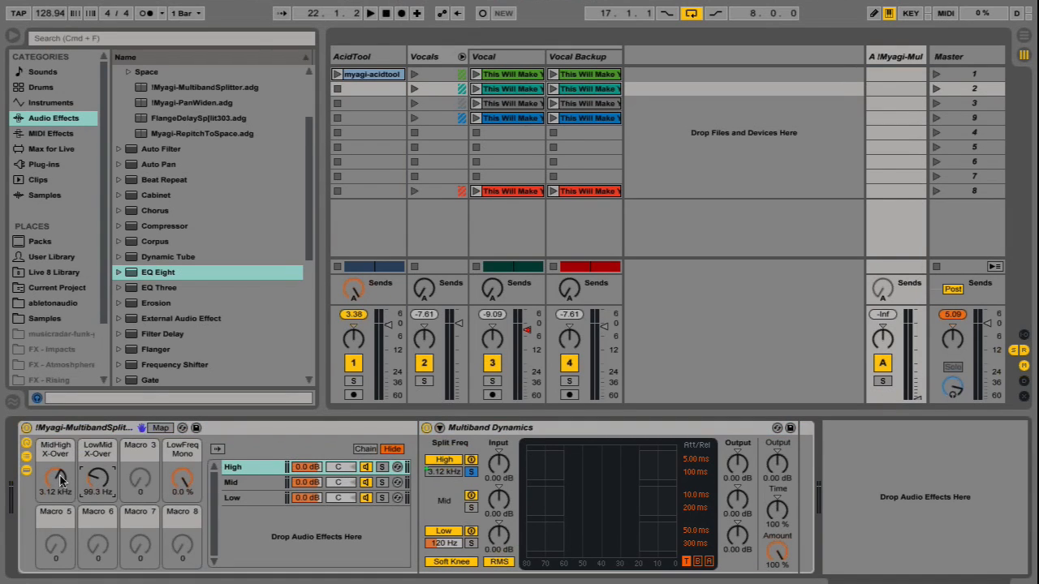
left_click(55, 480)
left_click(262, 472)
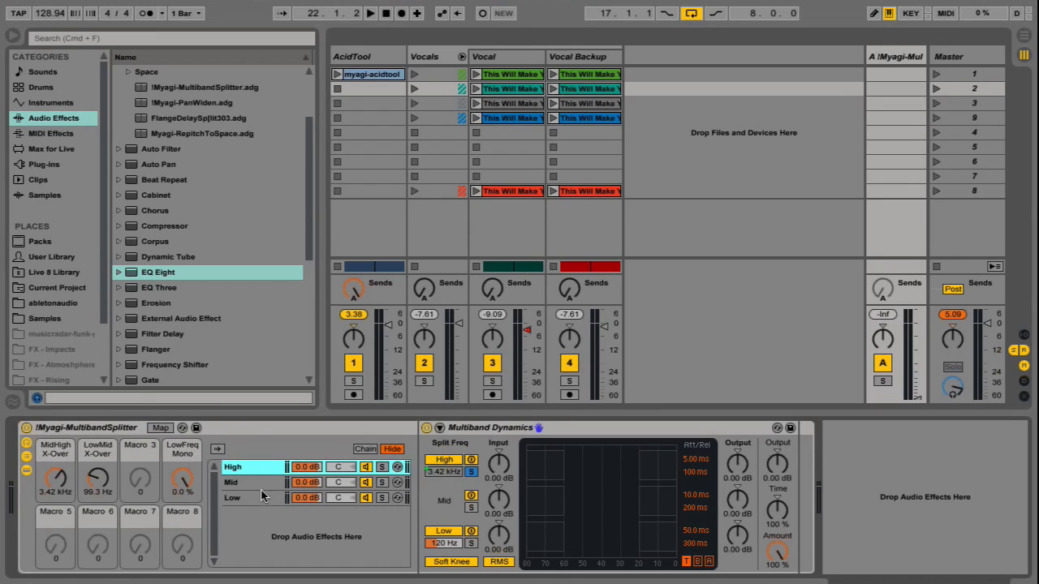
left_click(262, 484)
left_click(257, 498)
left_click(256, 471)
left_click(260, 484)
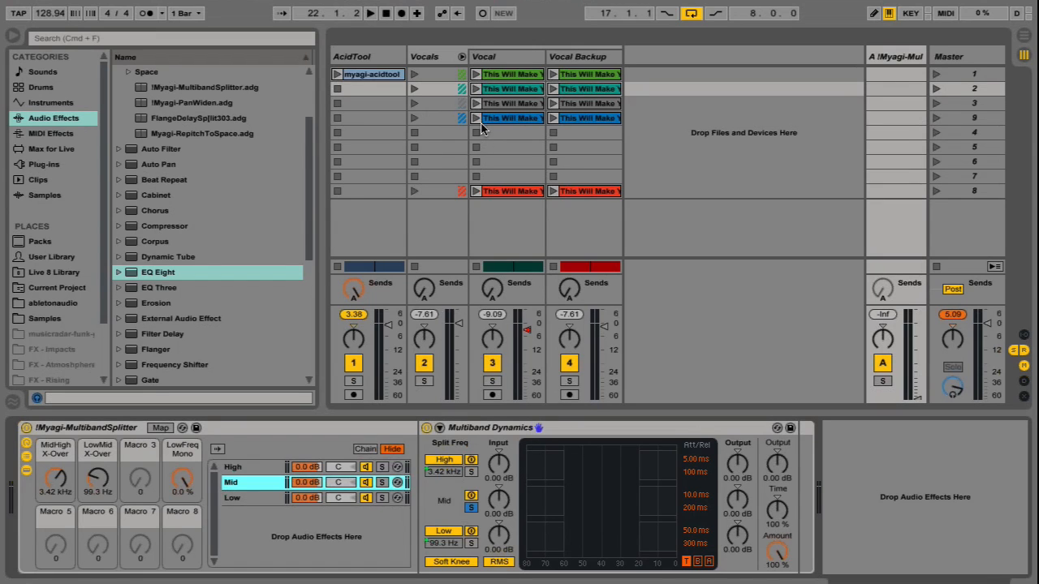
Step: Add a Compressor after Multiband Dynamics in both the High and Mid chains of the Vocals group's splitter rack
left_click(438, 59)
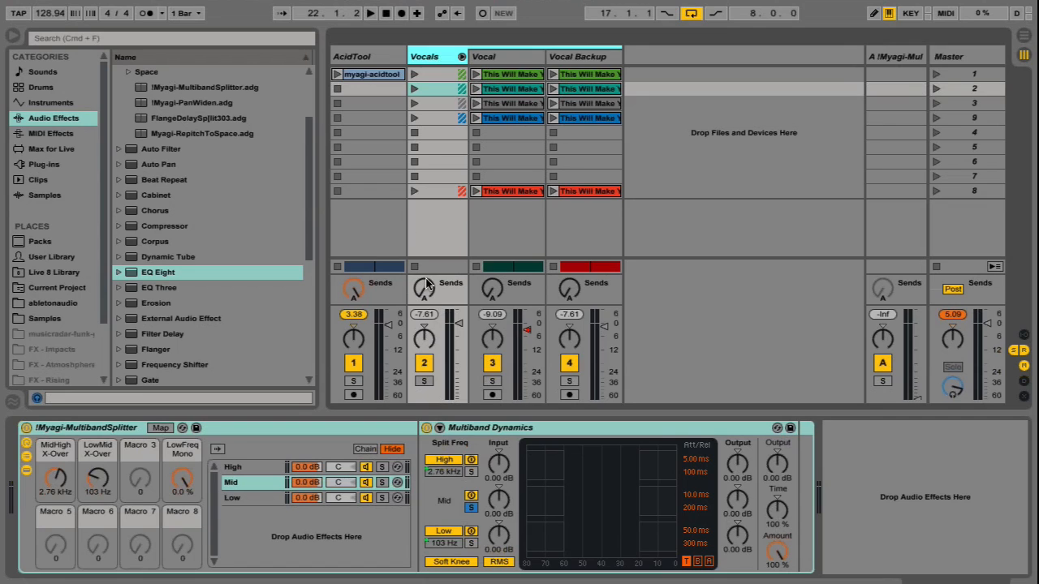
left_click(162, 228)
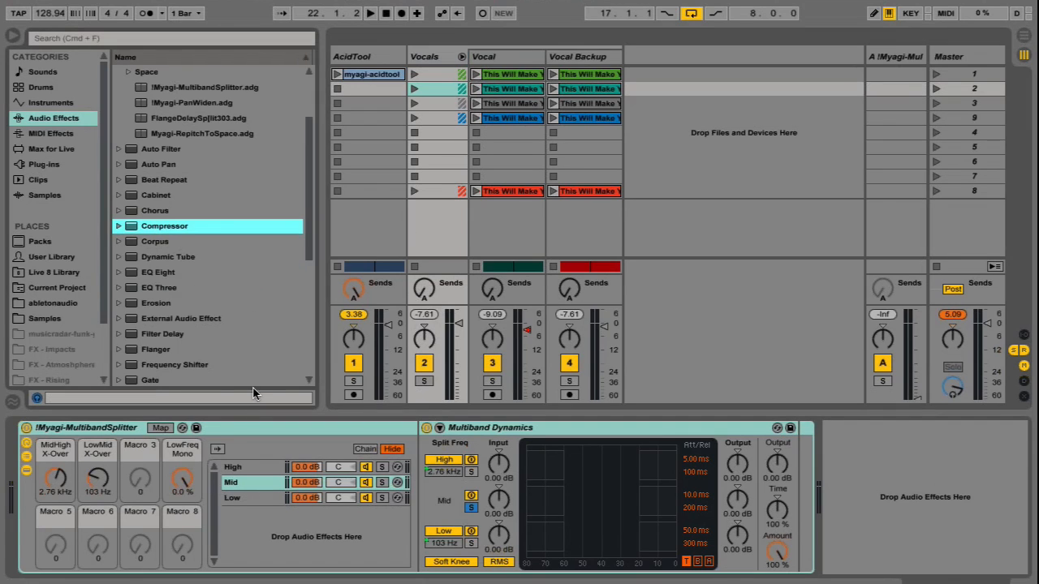
left_click(241, 493)
left_click(244, 484)
left_click(245, 469)
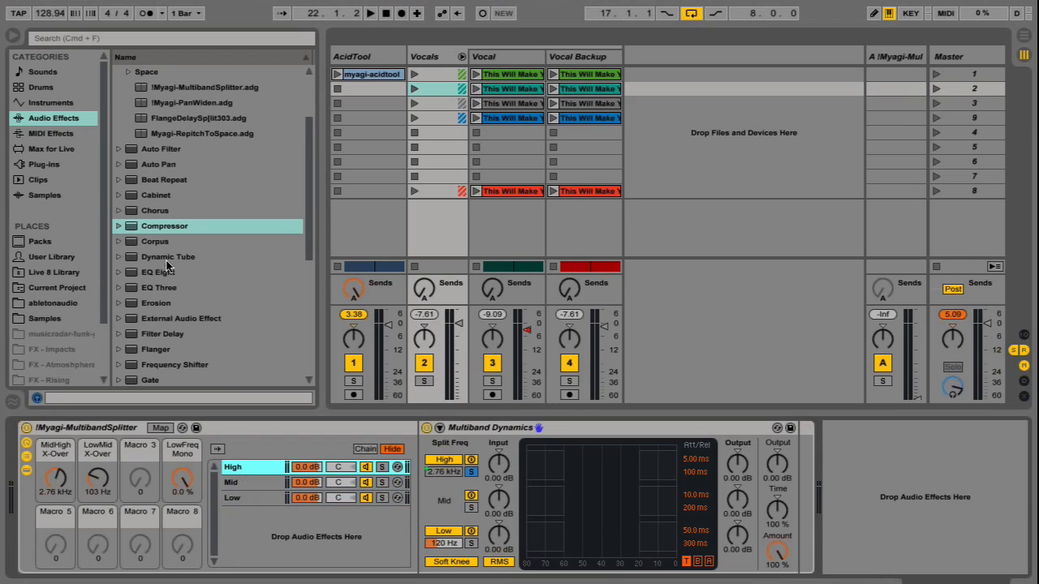
left_click_drag(159, 233, 799, 471)
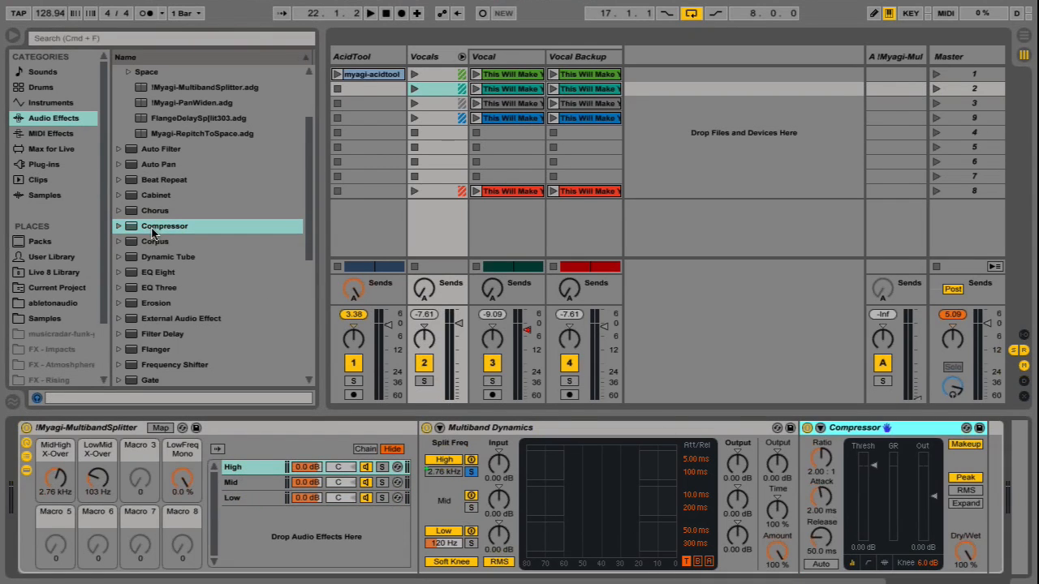
left_click(246, 482)
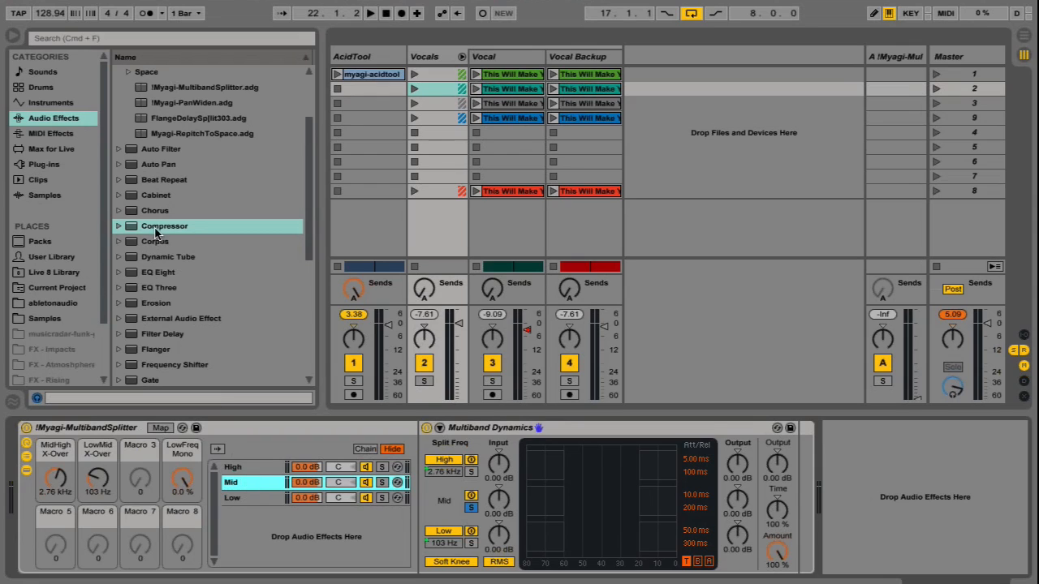
left_click_drag(156, 232, 798, 479)
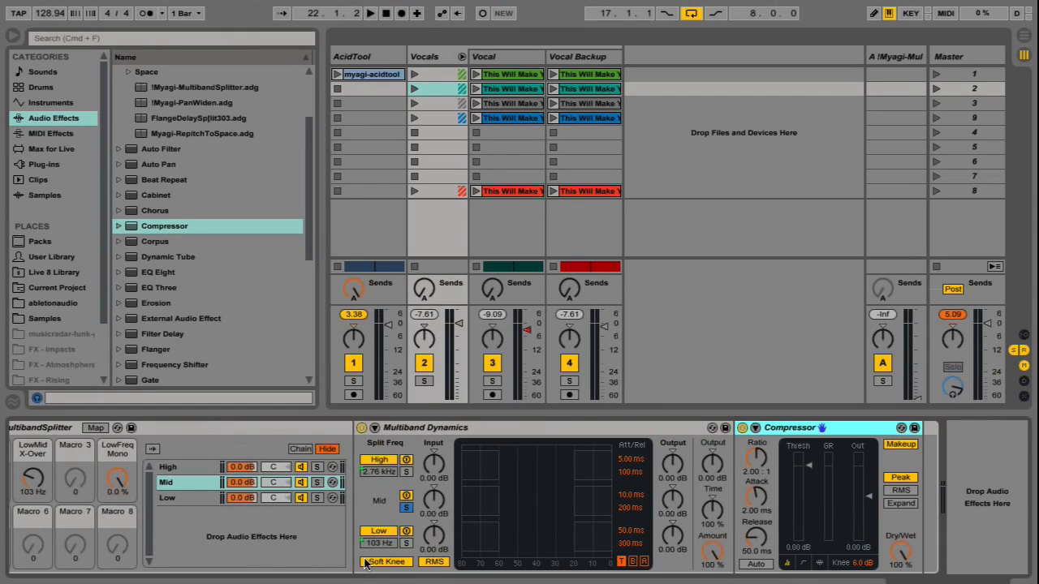
Step: Enable the Mid chain Compressor's sidechain and feed it from A-!Myagi-MultibandSplitter, using the Mid | Post Mixer signal
left_click(756, 429)
left_click(773, 446)
left_click(771, 470)
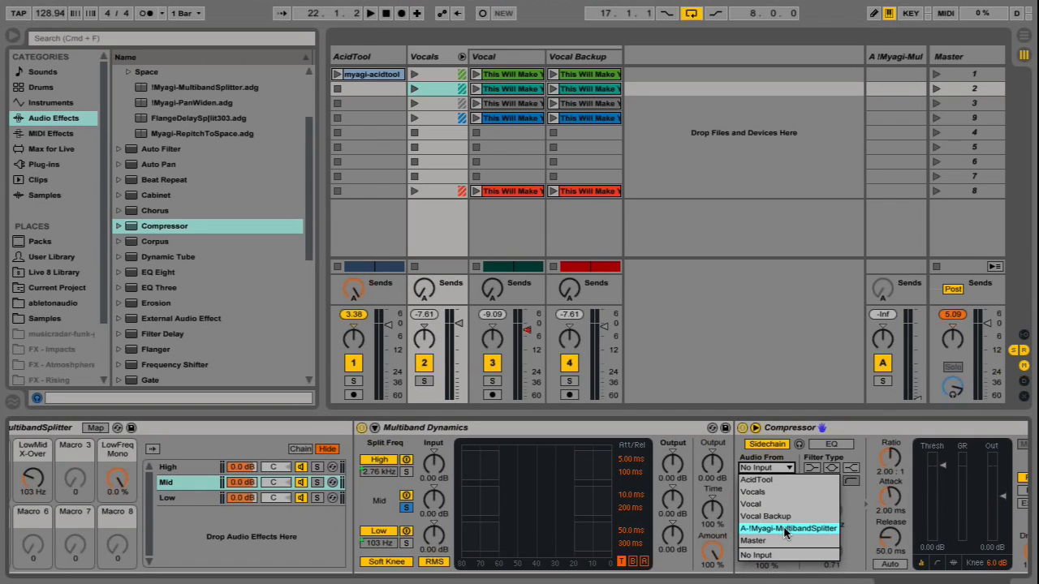
left_click(785, 529)
left_click(768, 483)
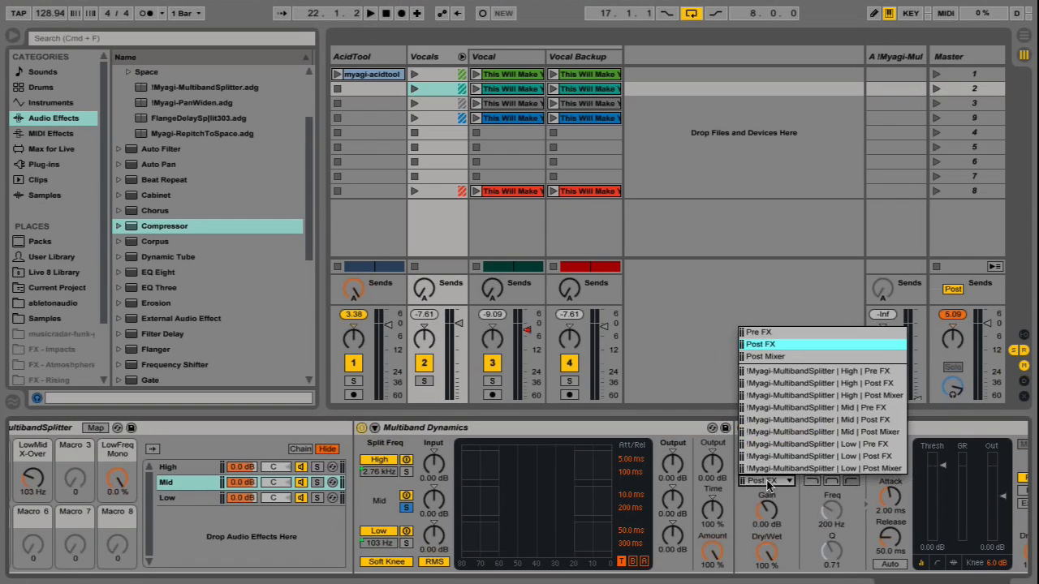
left_click(783, 432)
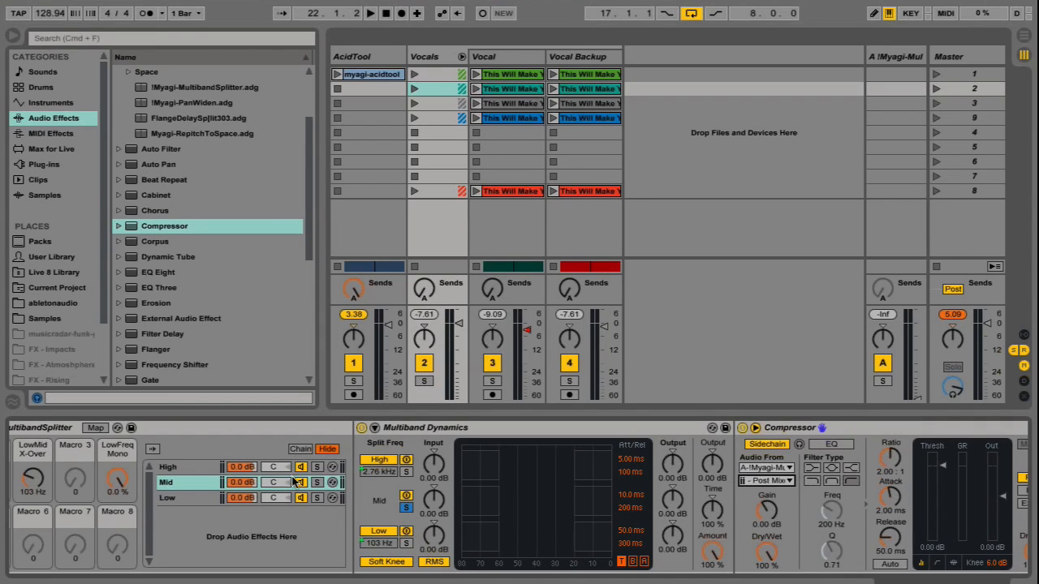
Step: Enable the High chain Compressor's sidechain and feed it from A-!Myagi-MultibandSplitter, using the High | Post Mixer signal
left_click(199, 469)
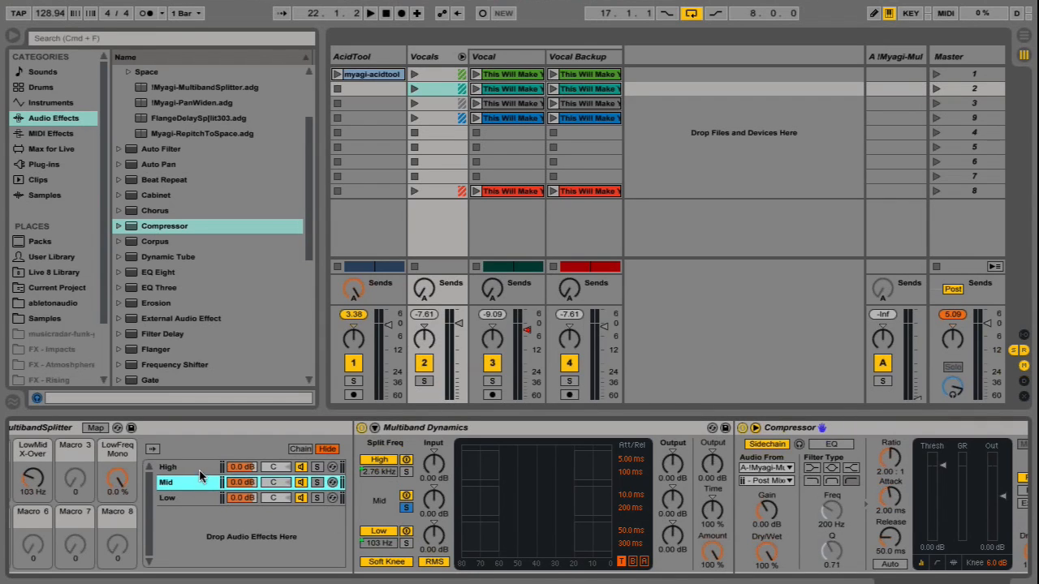
left_click(755, 428)
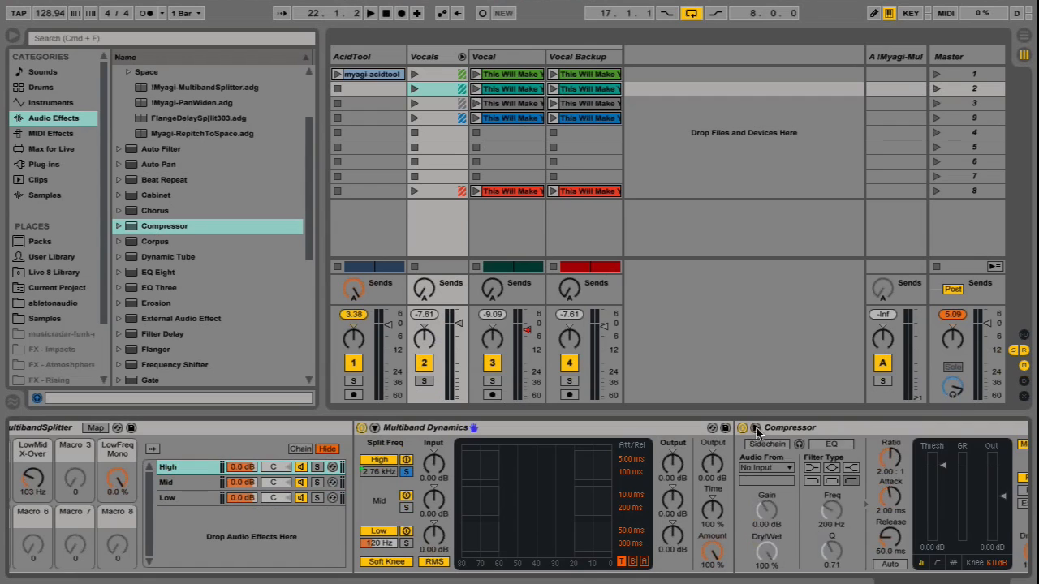
left_click(767, 469)
left_click(779, 526)
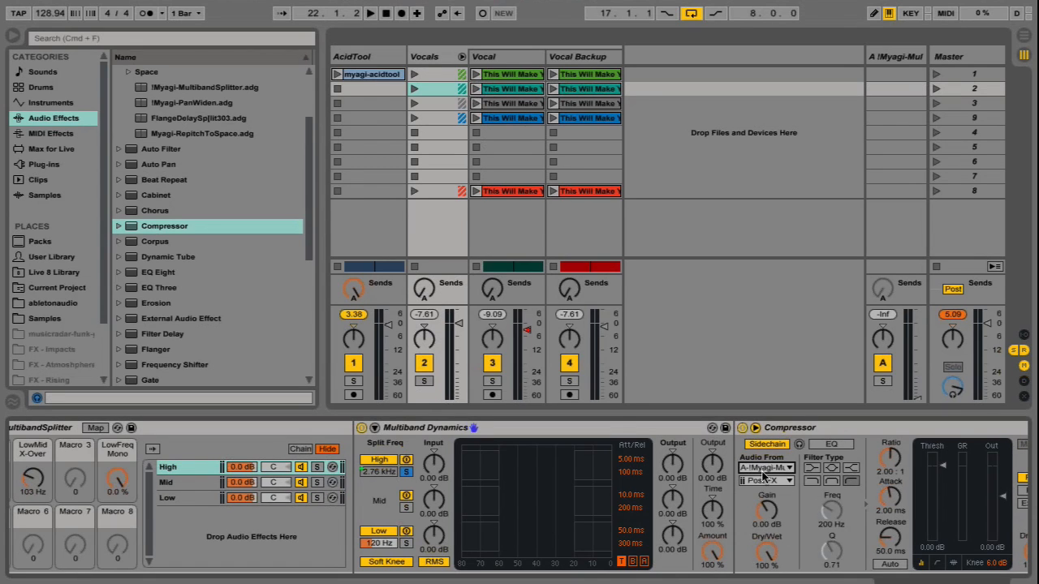
left_click(763, 469)
left_click(779, 529)
left_click(767, 483)
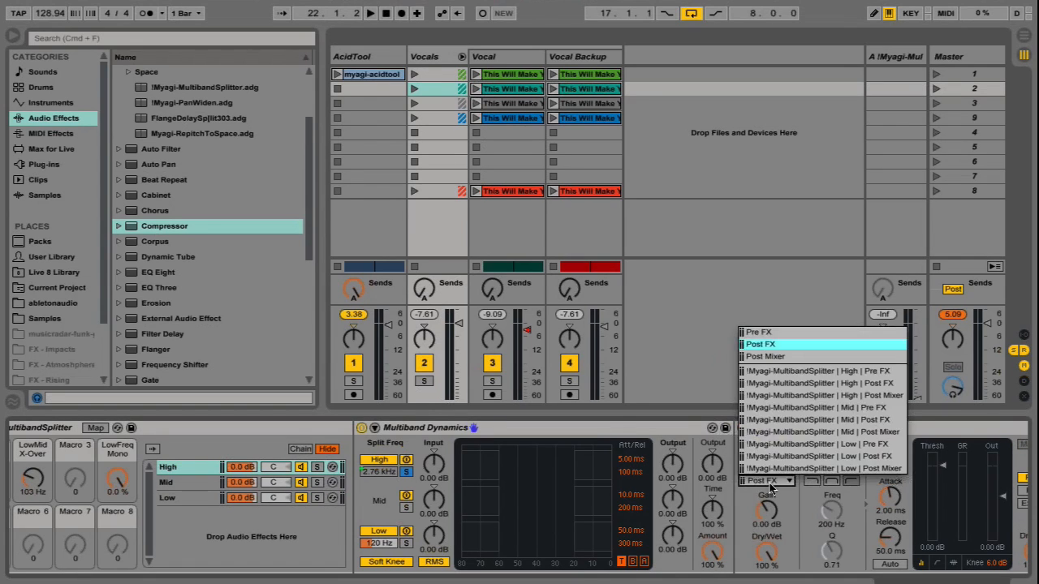
left_click(824, 396)
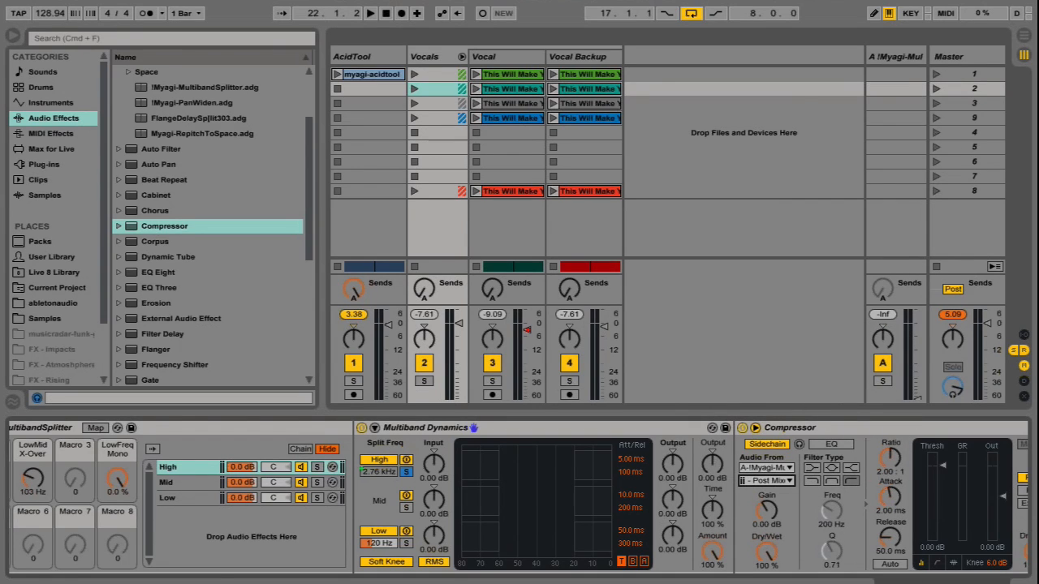
scroll(893, 560, "right", 3)
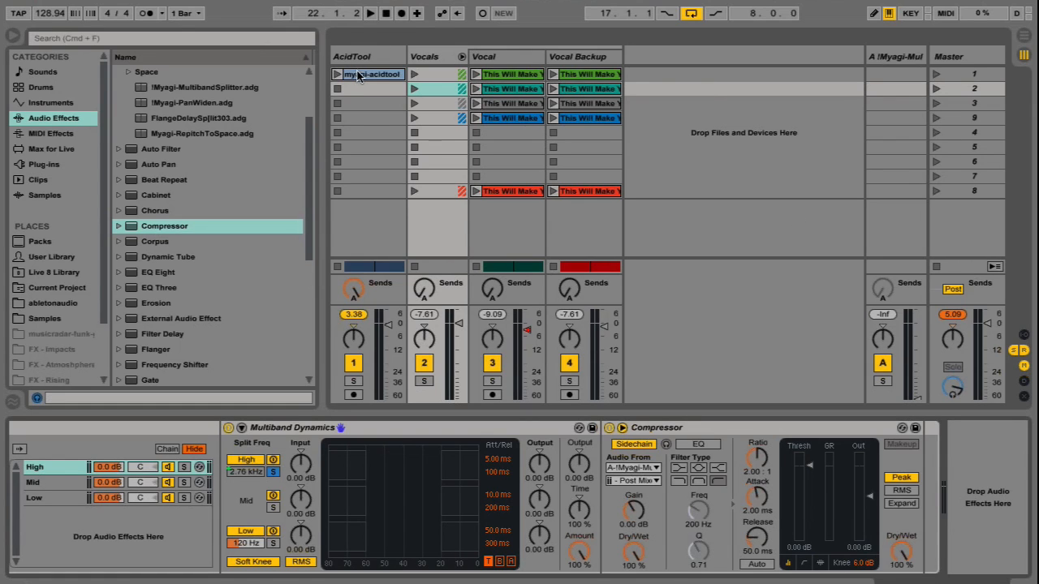
Step: Set return track A's splitter to MidHigh X-Over 4.80 kHz and LowMid X-Over 119 Hz, checking its High chain
left_click(896, 57)
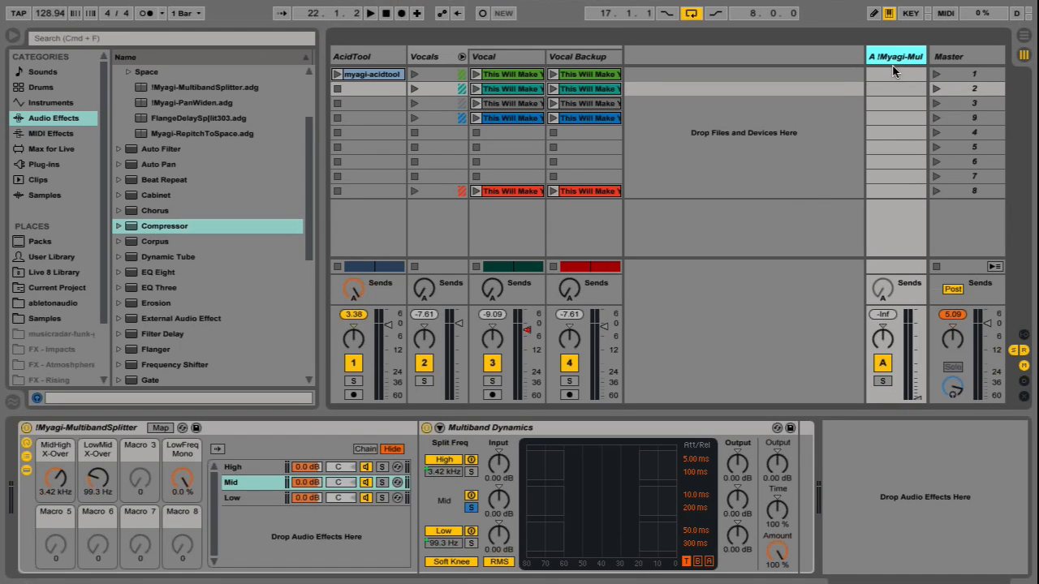
mouse_move(92, 487)
left_mouse_down()
mouse_move(49, 485)
mouse_move(90, 488)
left_mouse_up()
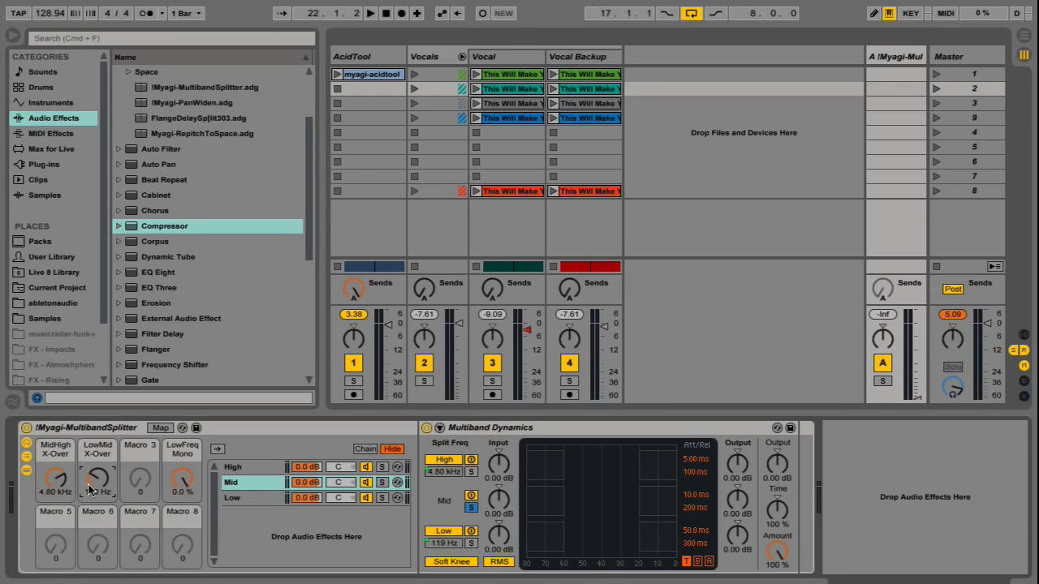
left_click(246, 471)
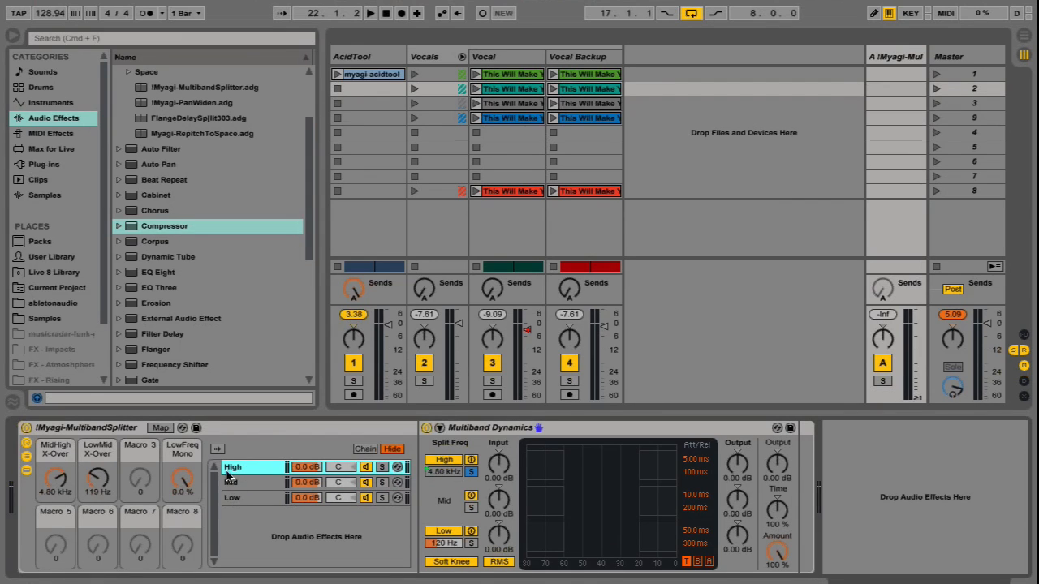
Step: Review the Vocals group's sidechained High chain Compressor alongside the splitter on return track A and the AcidTool track
left_click(431, 58)
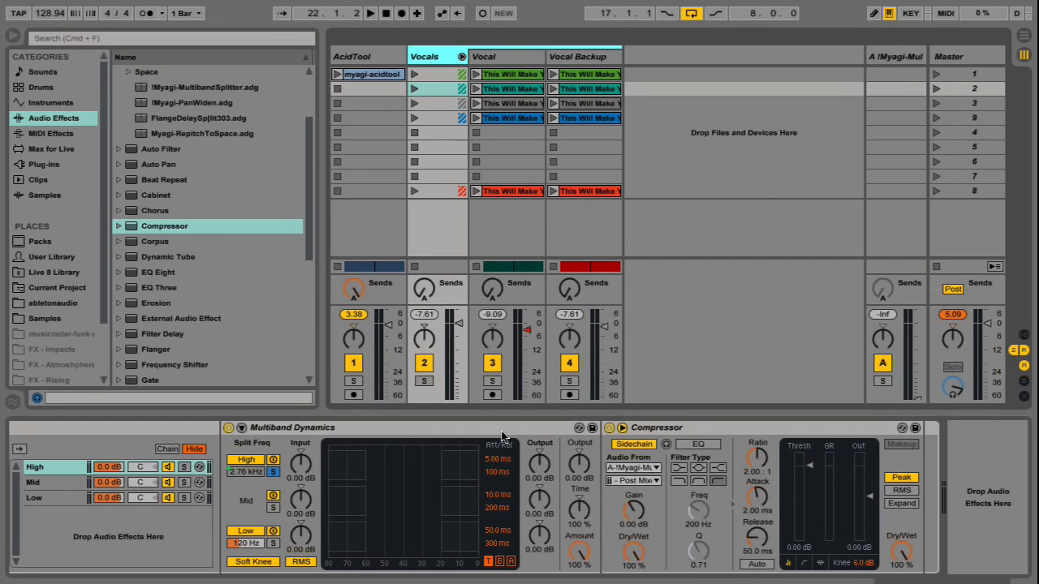
left_click(900, 57)
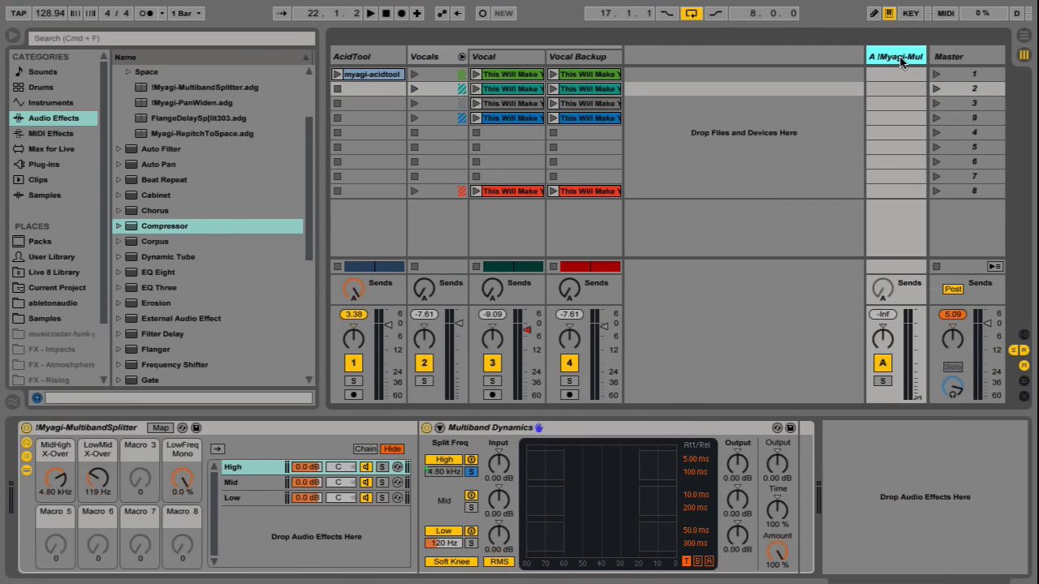
left_click(446, 58)
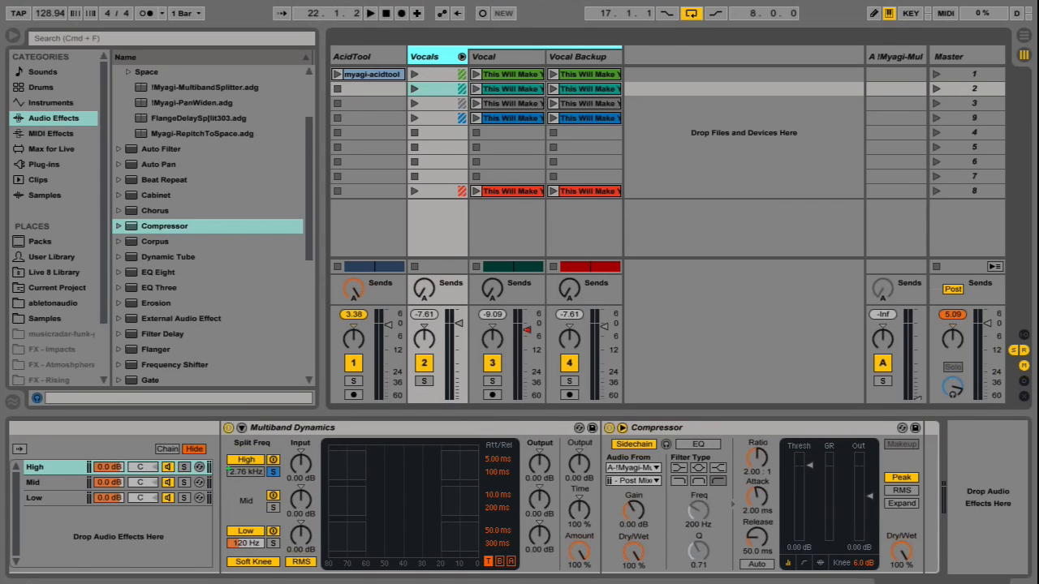
left_click(978, 581)
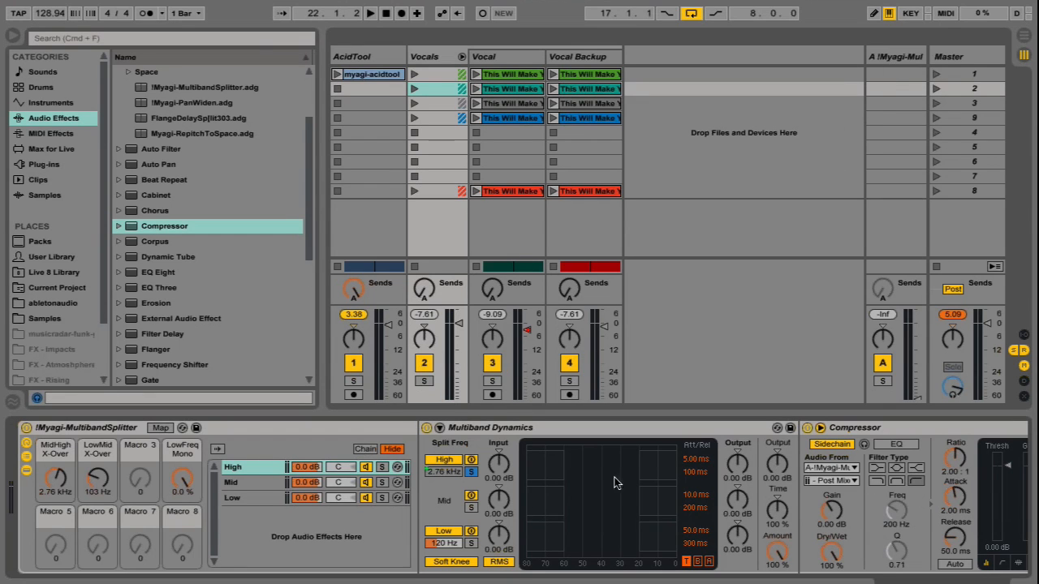
left_click(367, 60)
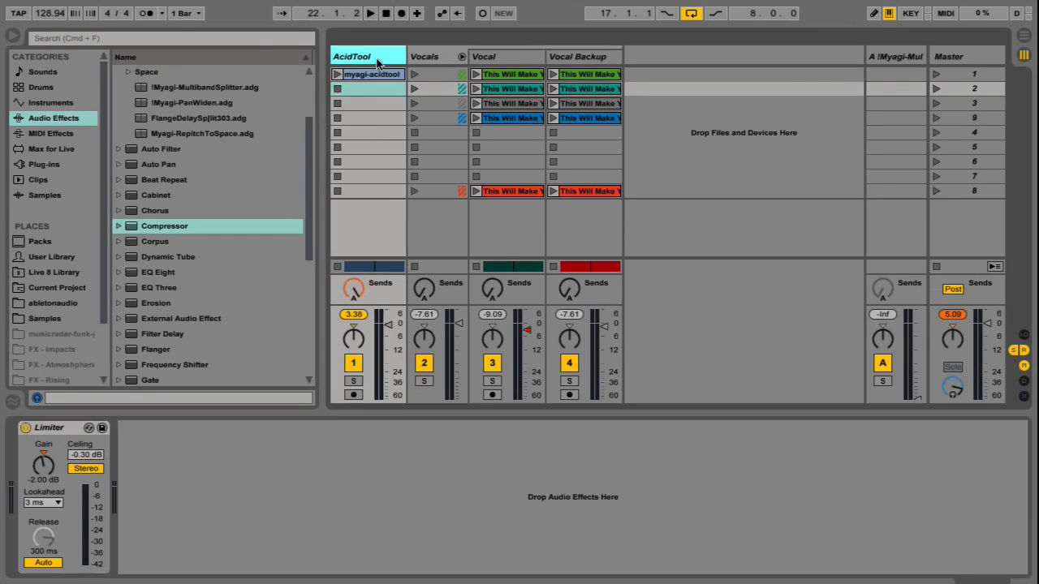
left_click(450, 60)
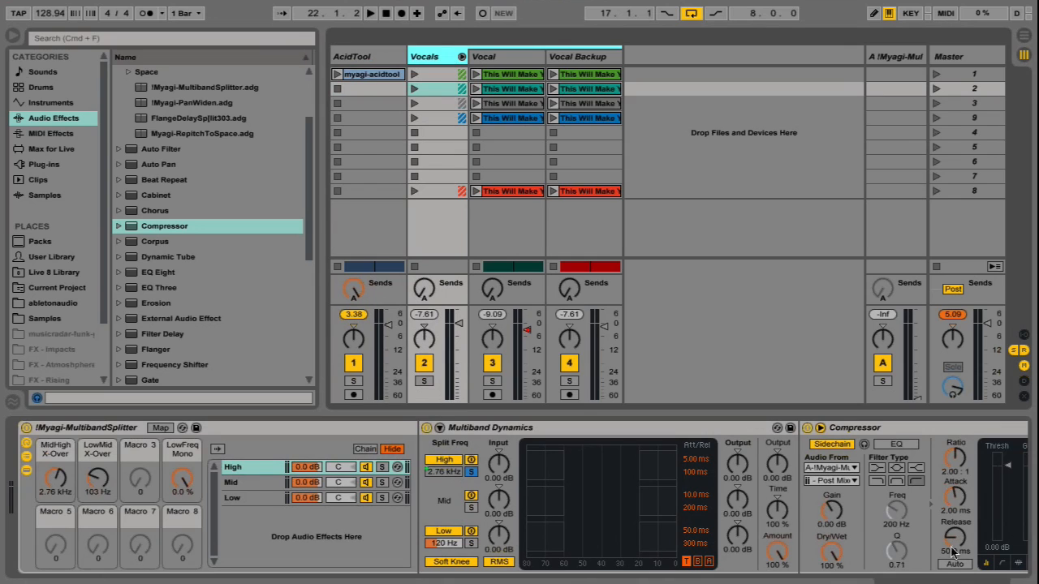
left_click(957, 581)
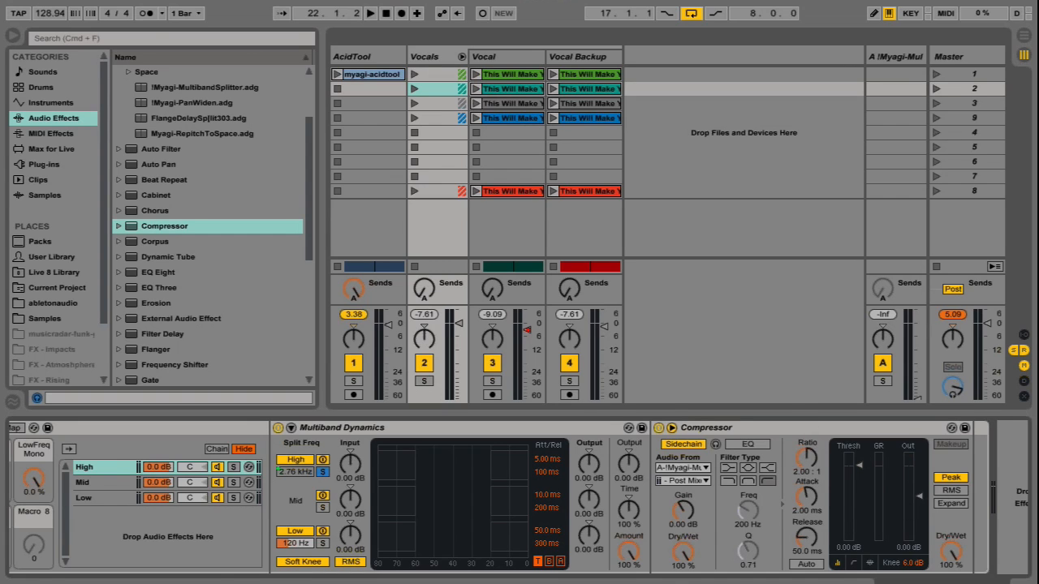
scroll(520, 497, "right", 2)
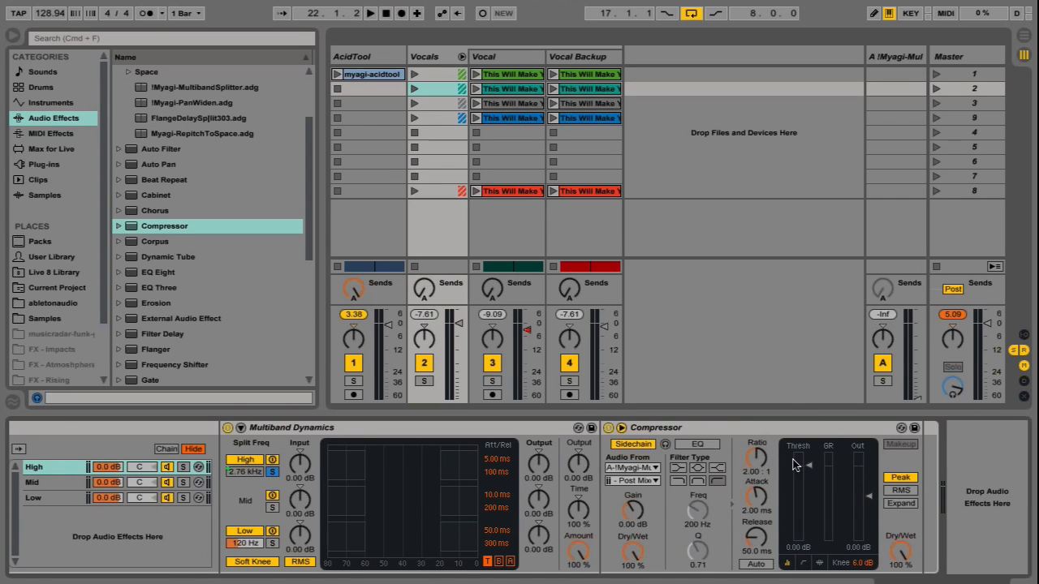
Step: Play the loop and set the threshold of the Vocals group's High chain Compressor to -24.0 dB
left_click(368, 58)
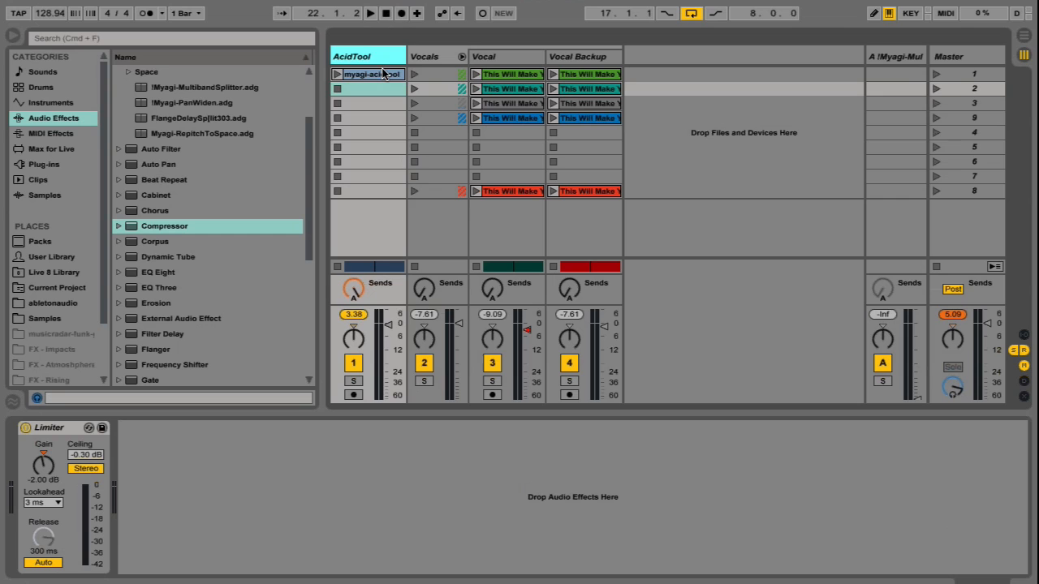
left_click(438, 59)
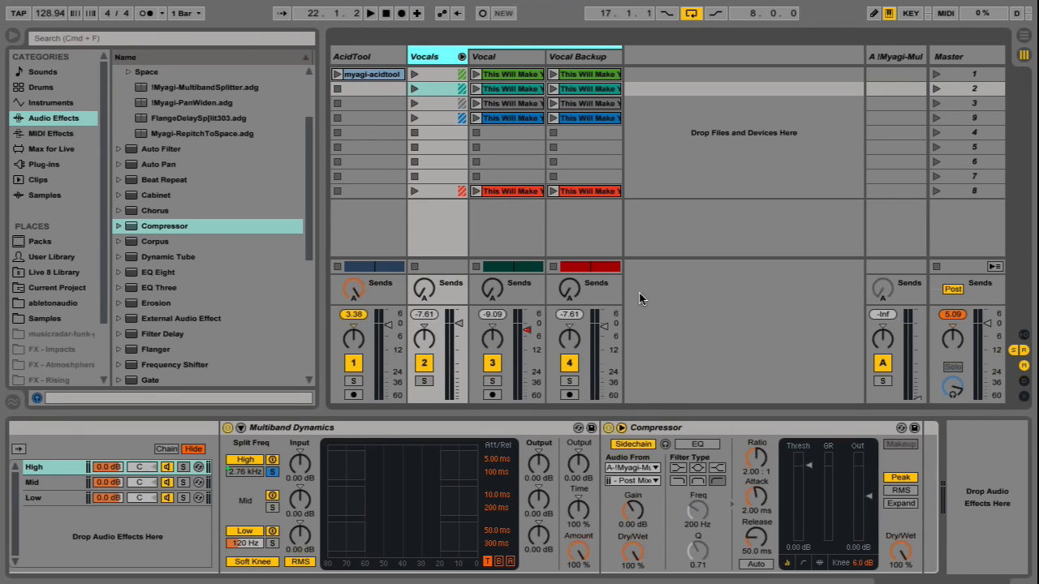
key("space")
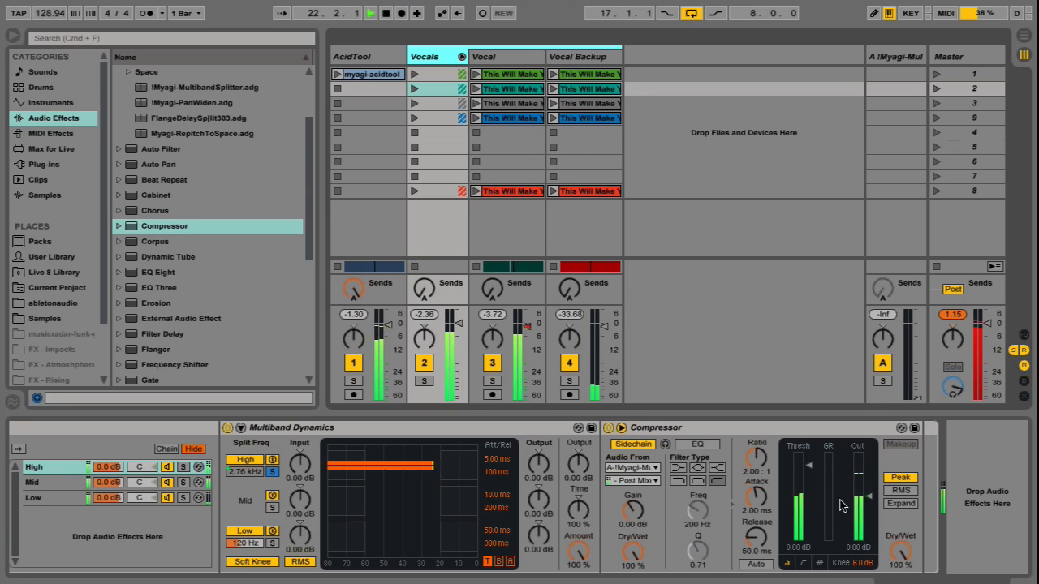
left_click_drag(814, 487, 814, 521)
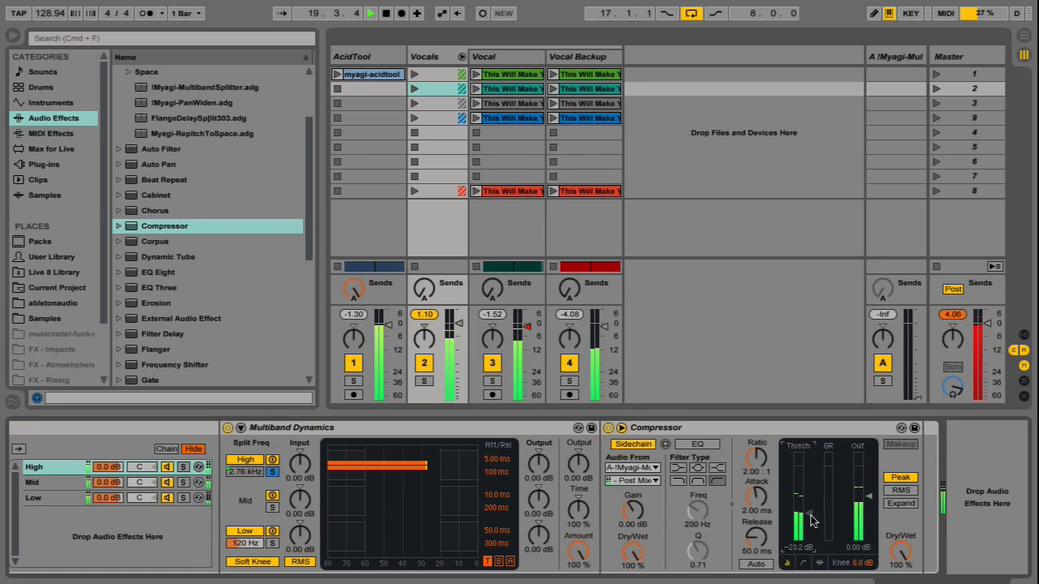
left_click_drag(811, 516, 811, 517)
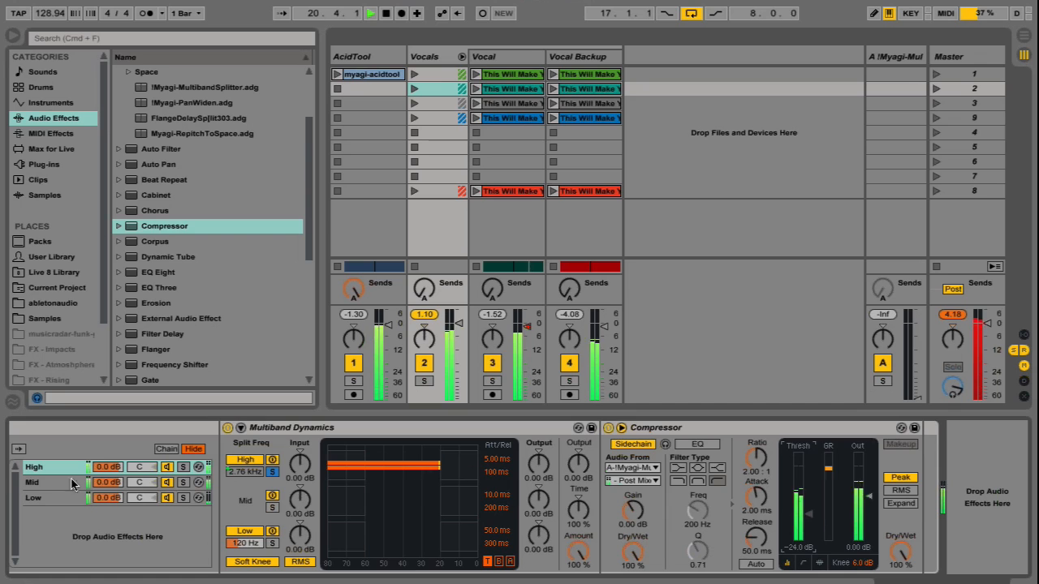
Step: Set the threshold of the Vocals group's Mid chain Compressor to -17.5 dB
left_click(34, 483)
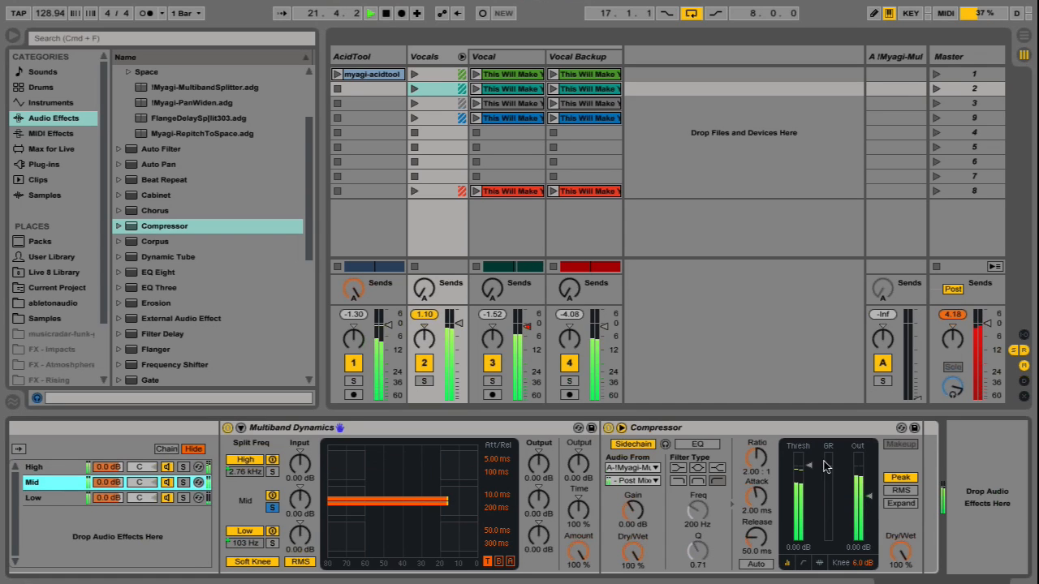
left_click_drag(810, 471, 809, 506)
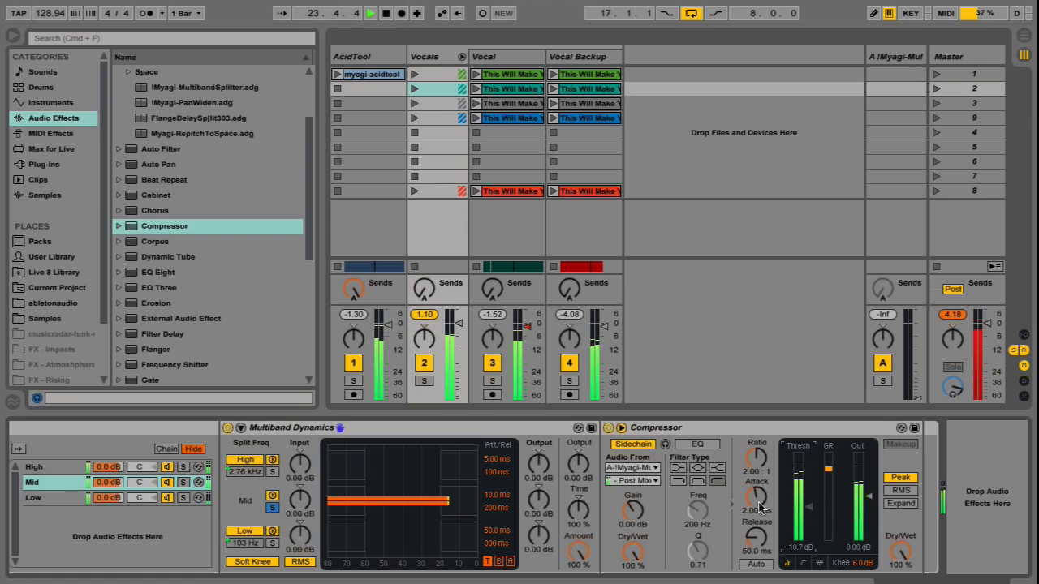
left_click_drag(807, 510, 809, 507)
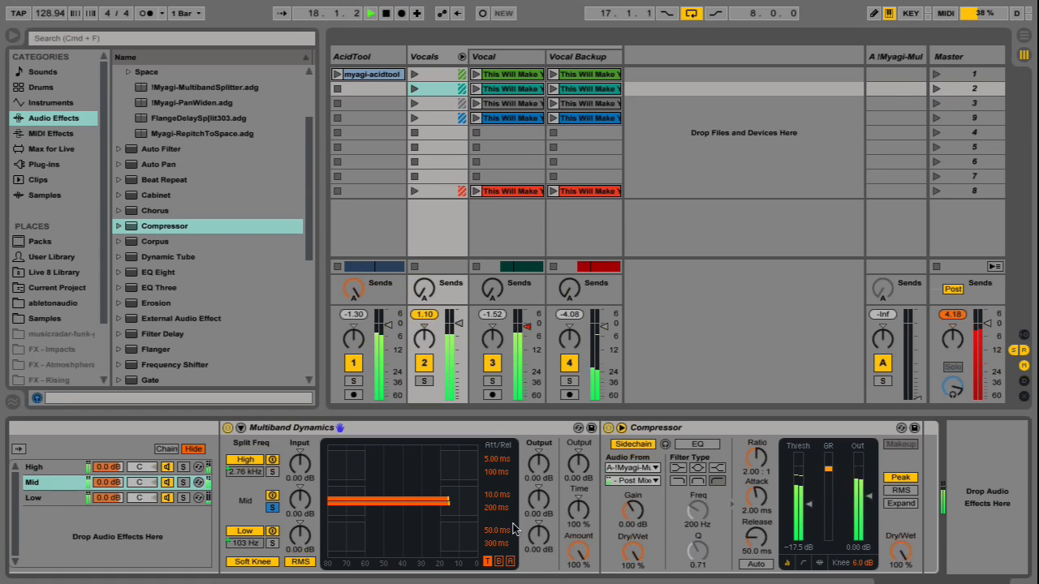
Step: Set the MidHigh X-Over of the Vocals group's splitter rack to 3.42 kHz
scroll(792, 573, "left", 5)
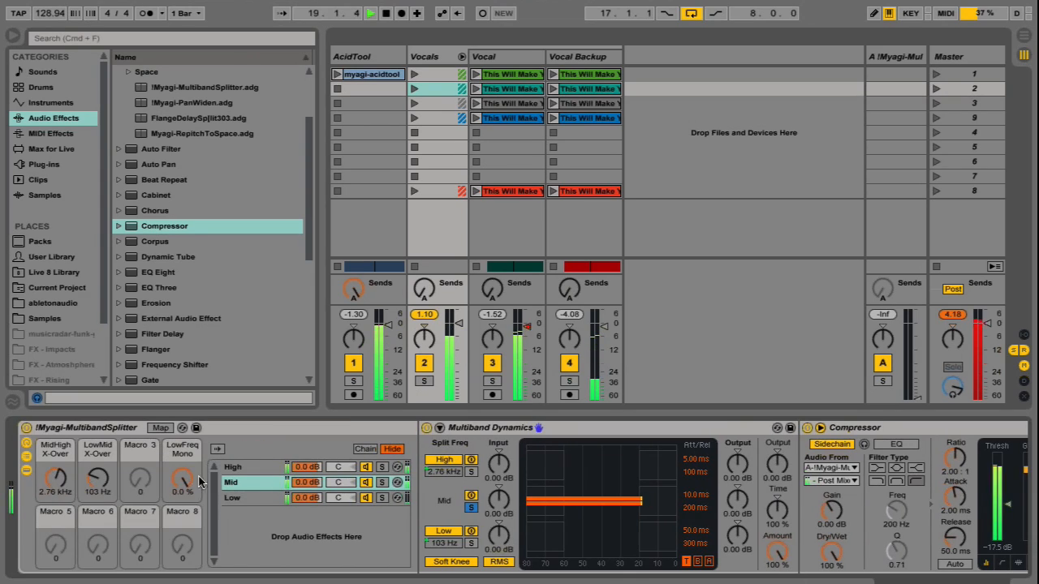
left_click_drag(56, 484, 55, 487)
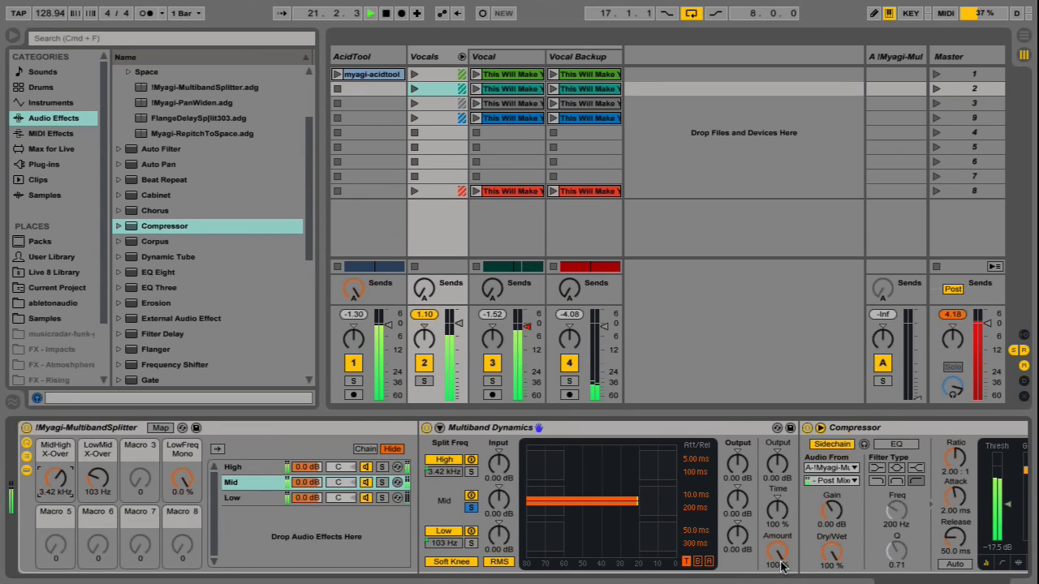
scroll(887, 574, "right", 5)
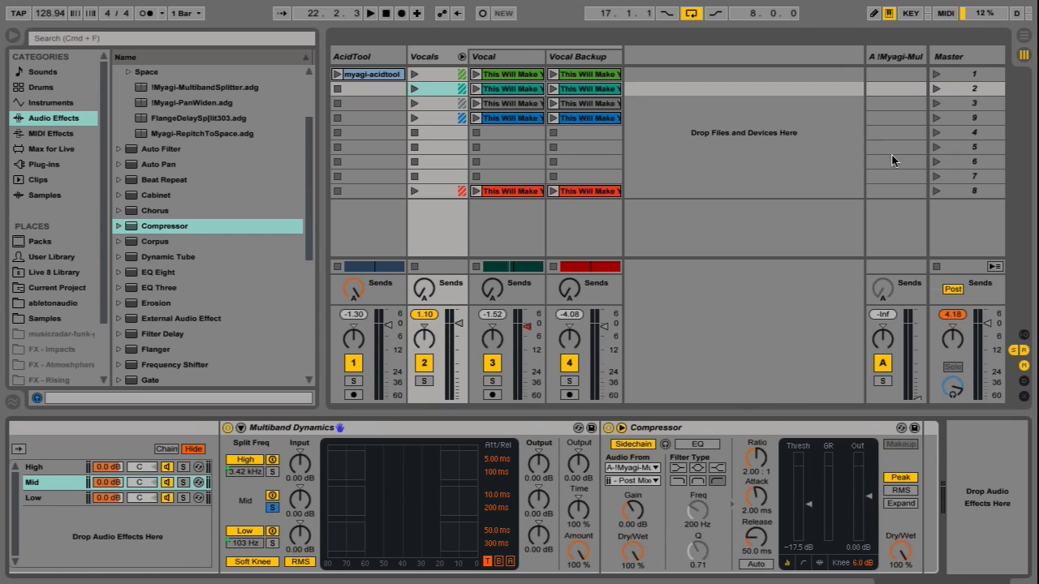
Step: Set the MidHigh X-Over of return track A's splitter to 2.00 kHz and select its Mid chain
left_click(896, 68)
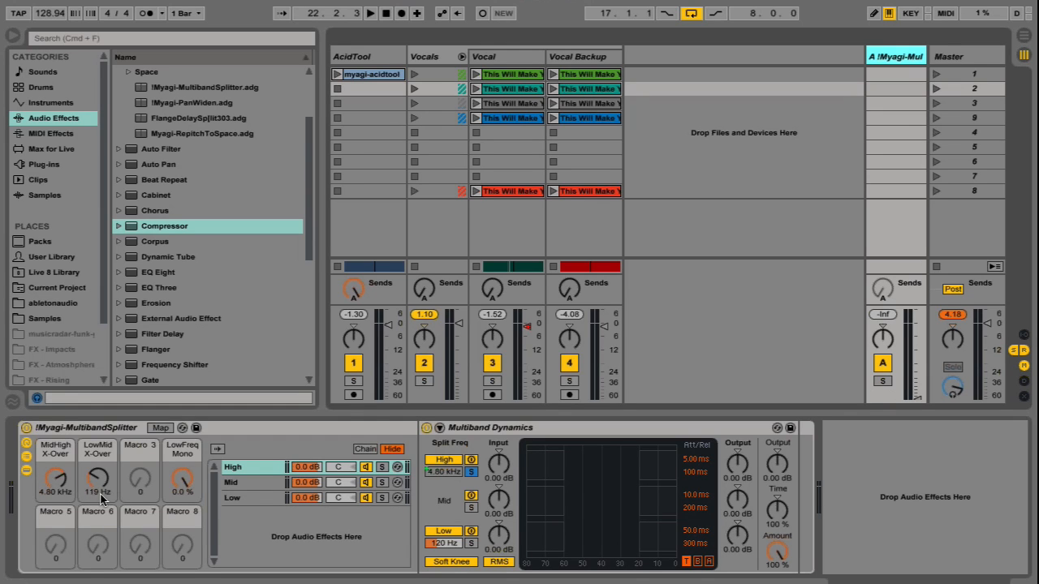
left_click_drag(57, 486, 56, 493)
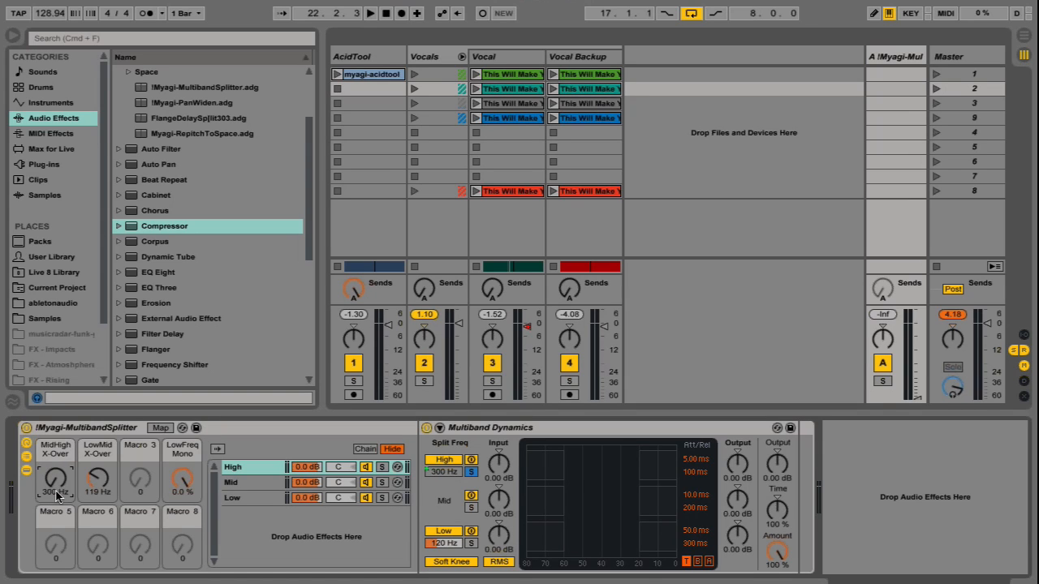
type("2000")
key("Return")
left_click(237, 488)
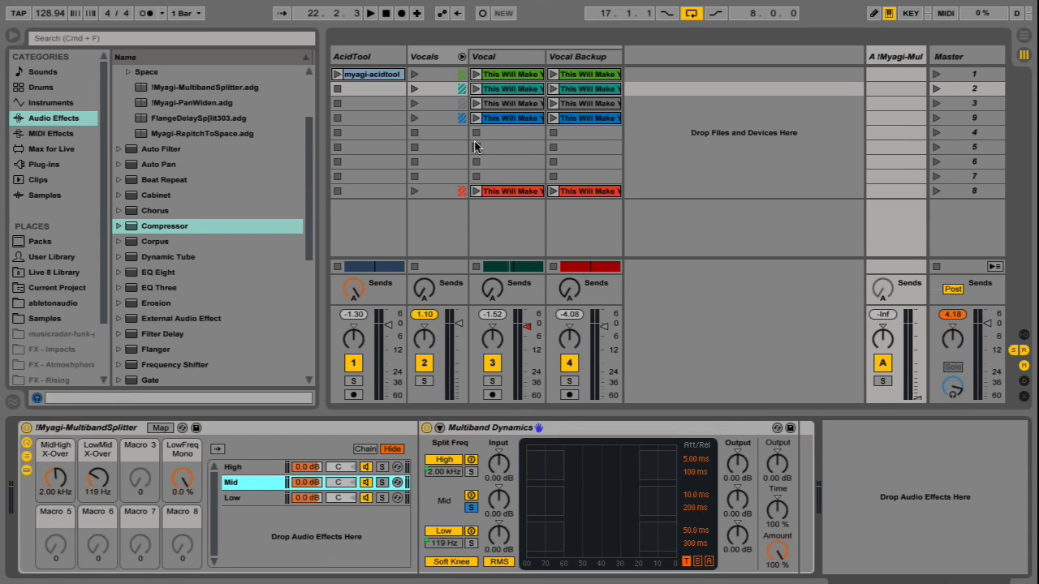
Step: Play back the Vocals group briefly to check the Mid chain Compressor's gain reduction
left_click(427, 58)
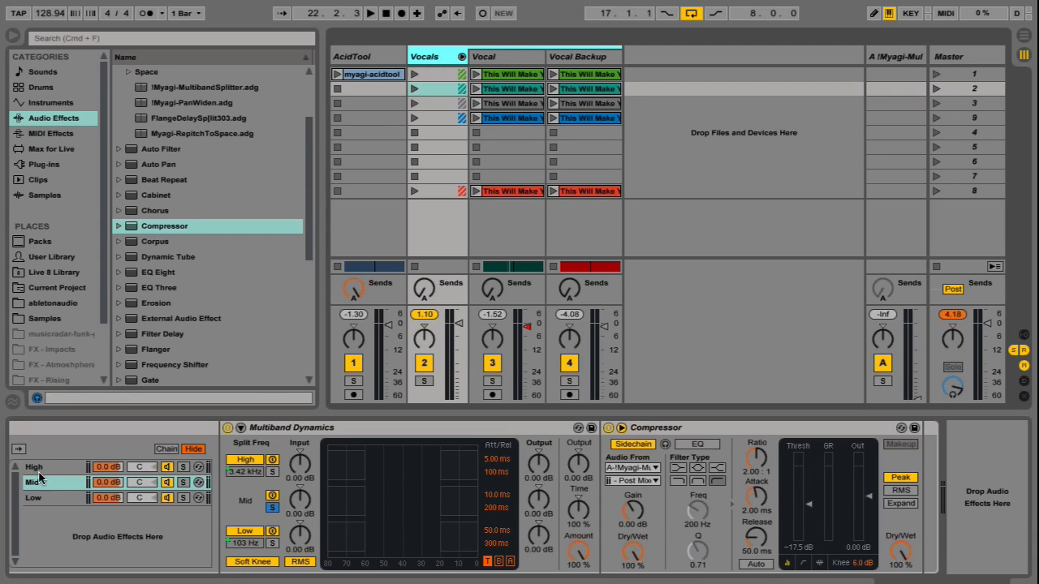
left_click(702, 431)
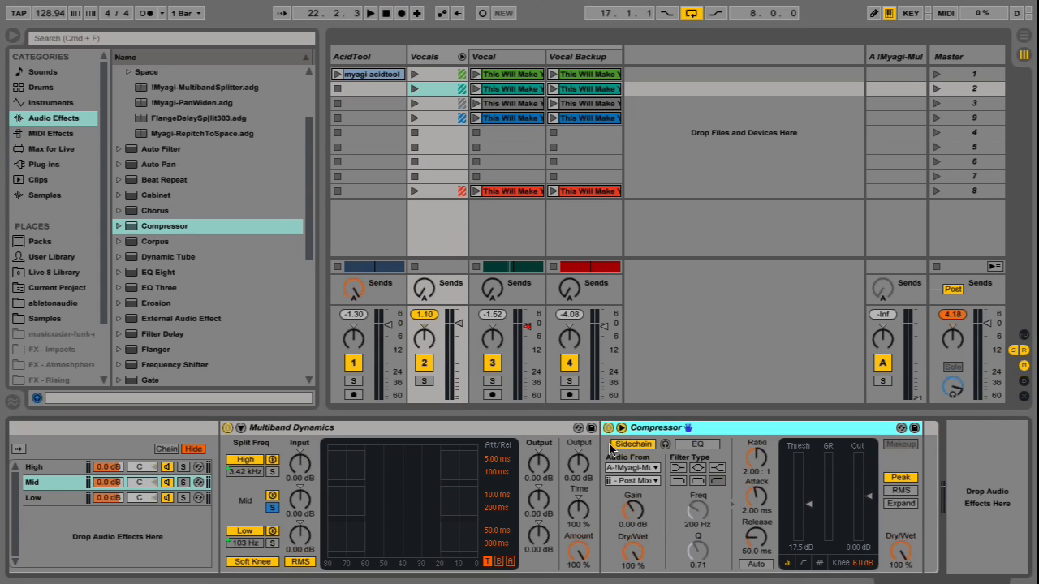
key("space")
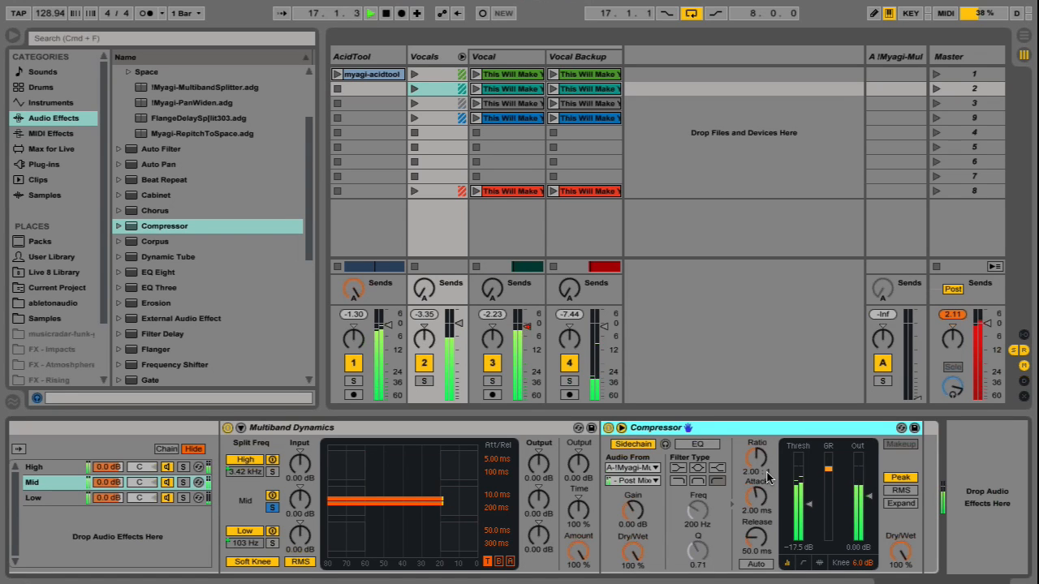
key("space")
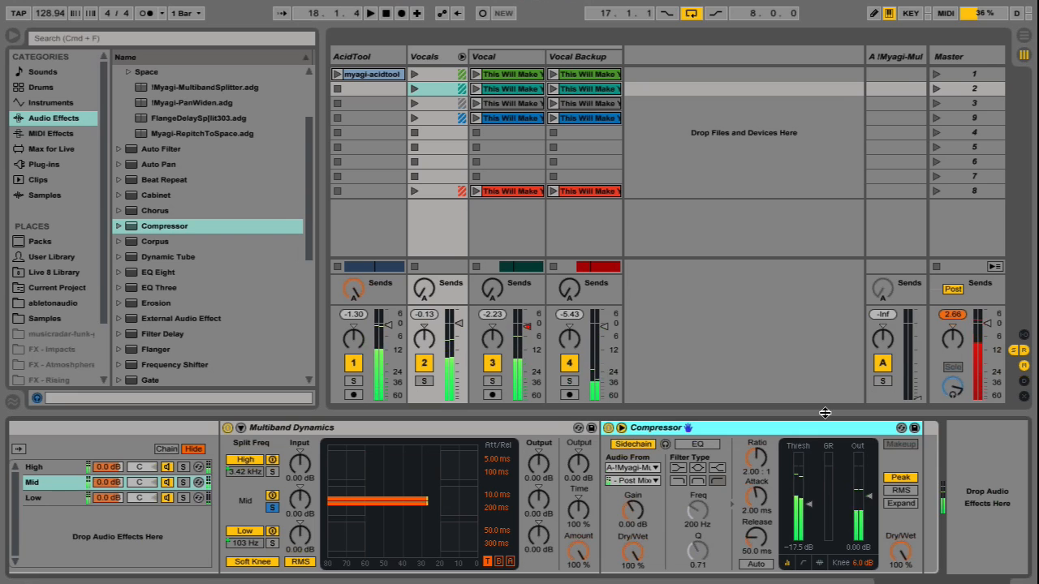
Step: Inspect the Low chain of the Vocals group's splitter and fold the whole rack
mouse_move(788, 573)
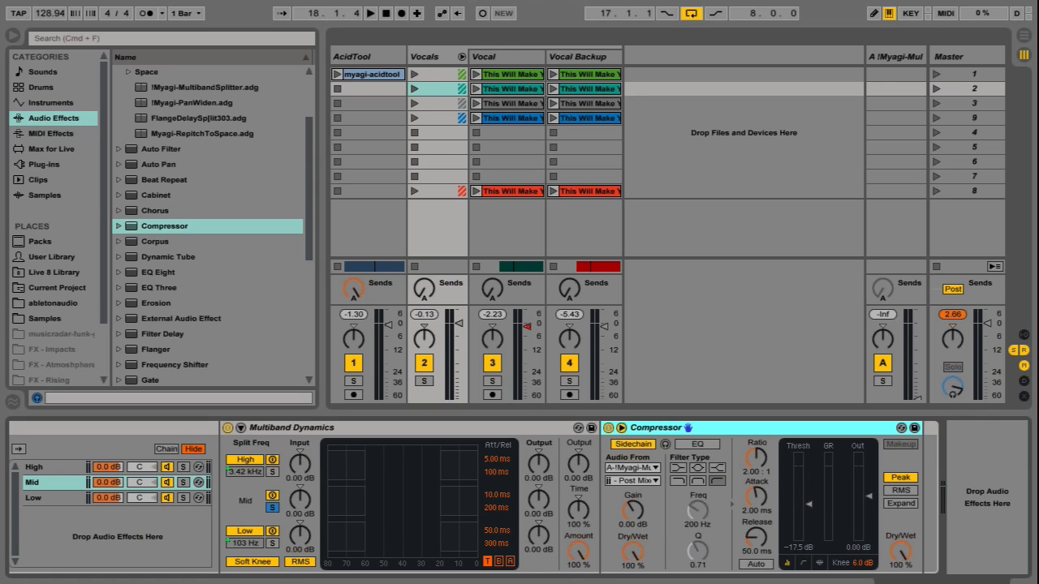
scroll(519, 497, "left", 5)
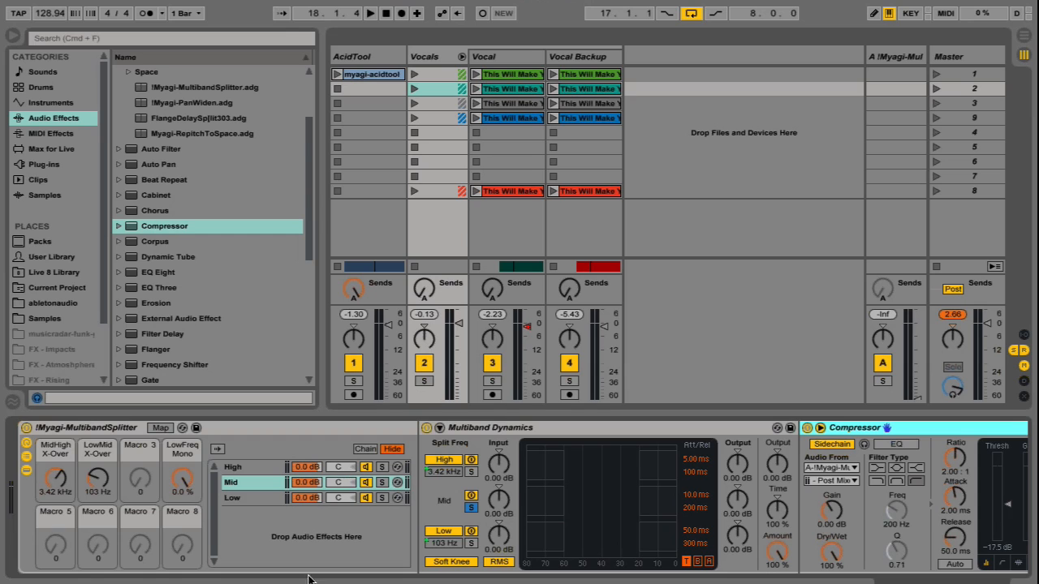
left_click(258, 499)
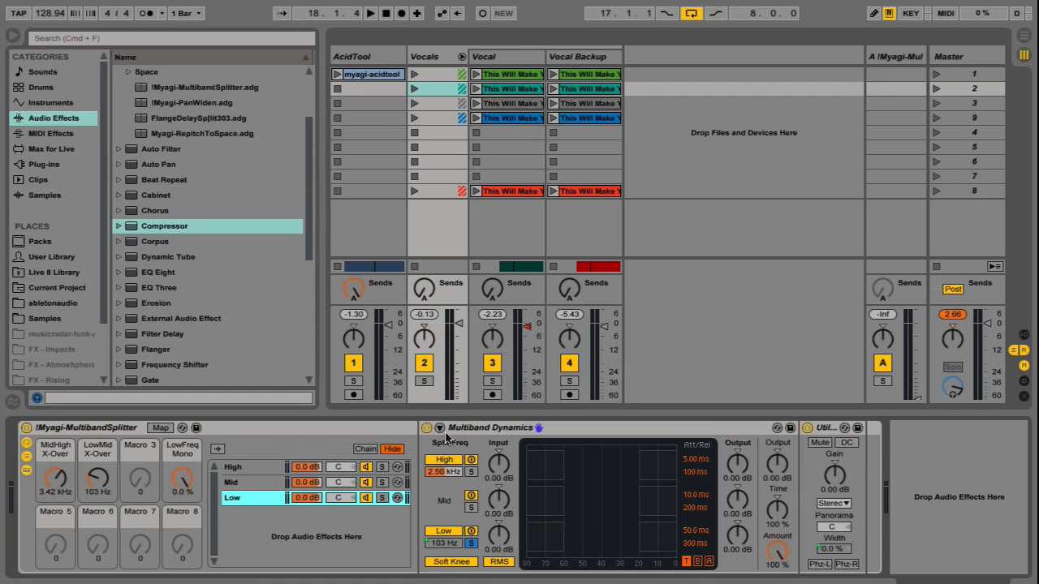
double_click(259, 428)
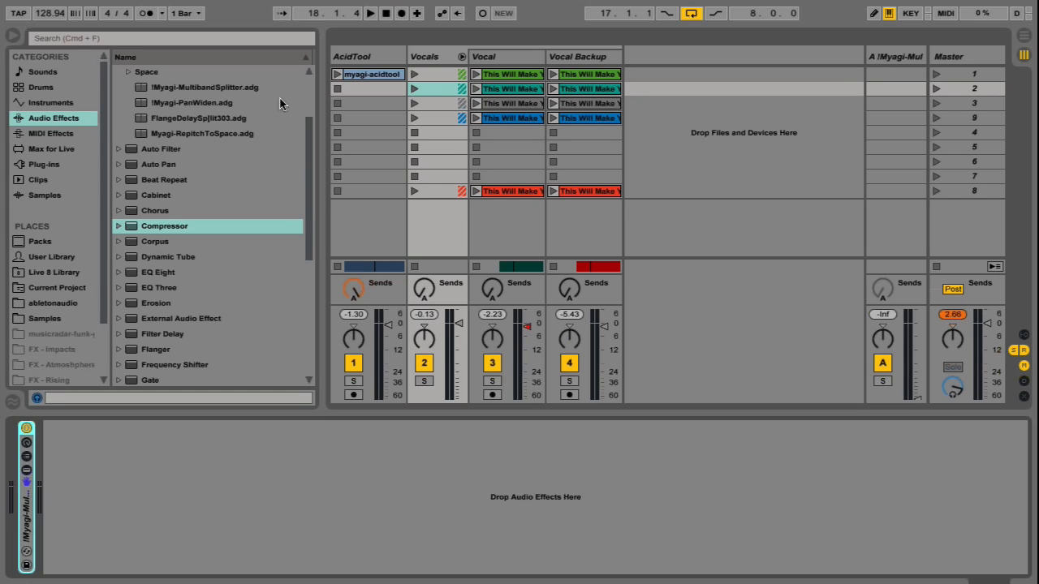
left_click(373, 58)
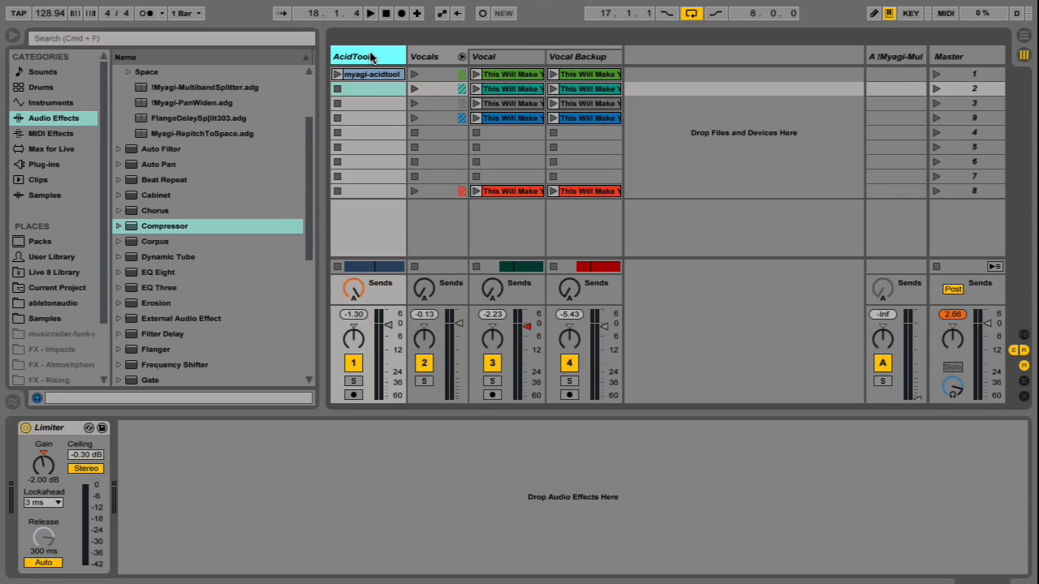
mouse_move(685, 568)
left_click(693, 322)
Step: Solo the Vocals group and audition its looped section in Arrangement View, zoomed out to show the whole loop
left_click(434, 63)
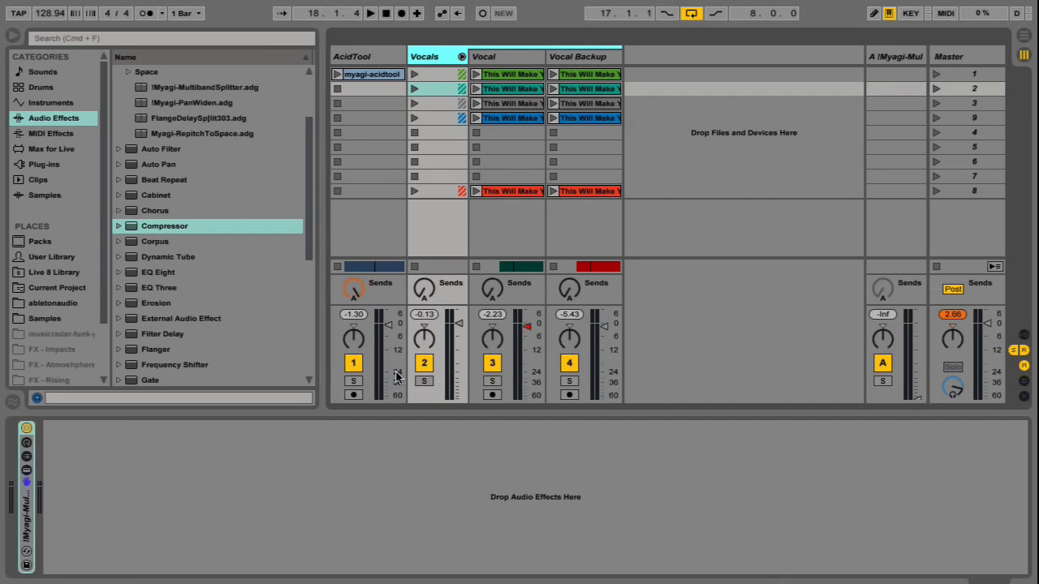
left_click(423, 382)
key("Tab")
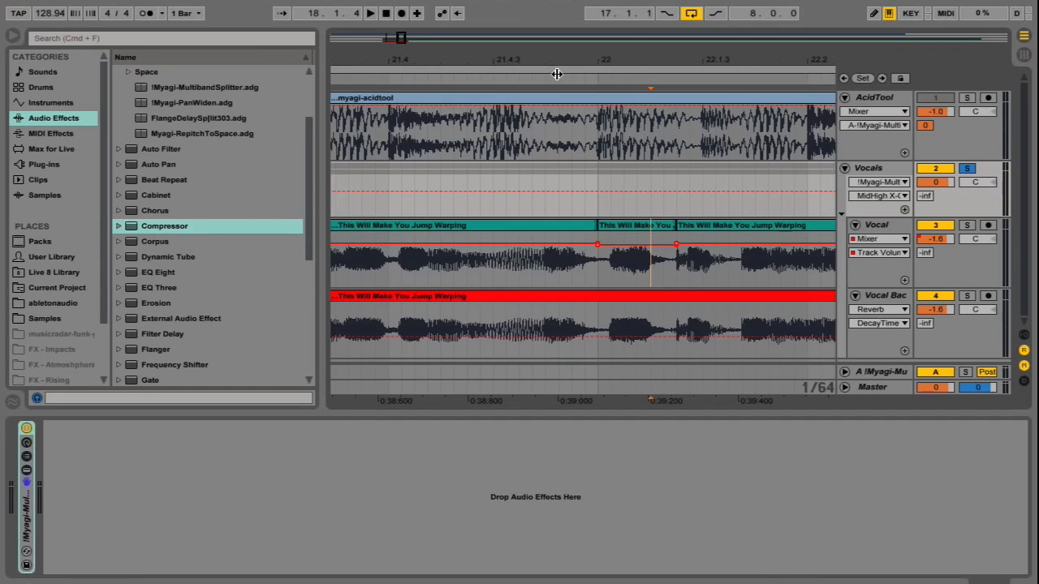
left_click_drag(401, 36, 403, 41)
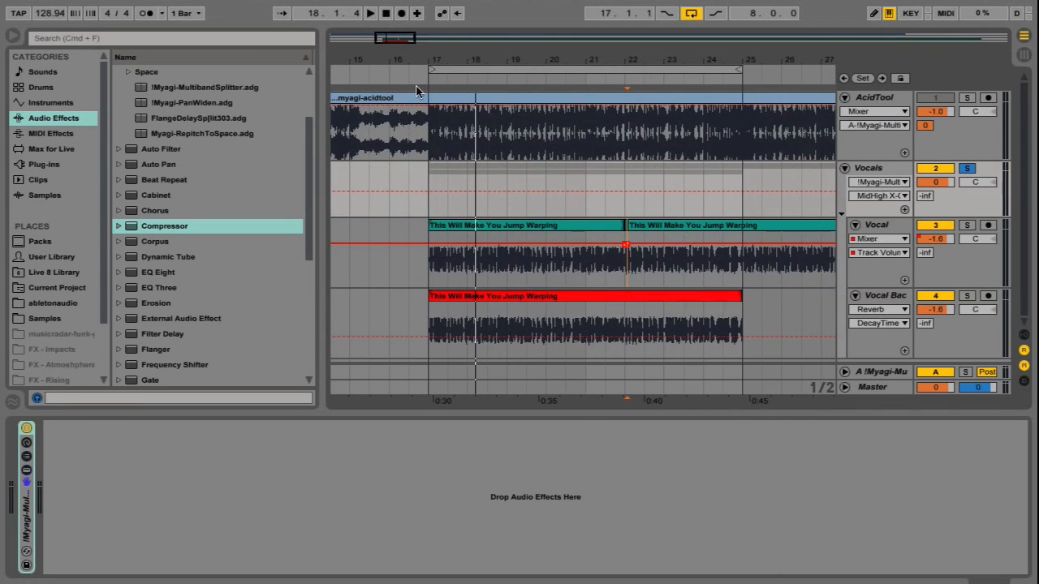
key("space")
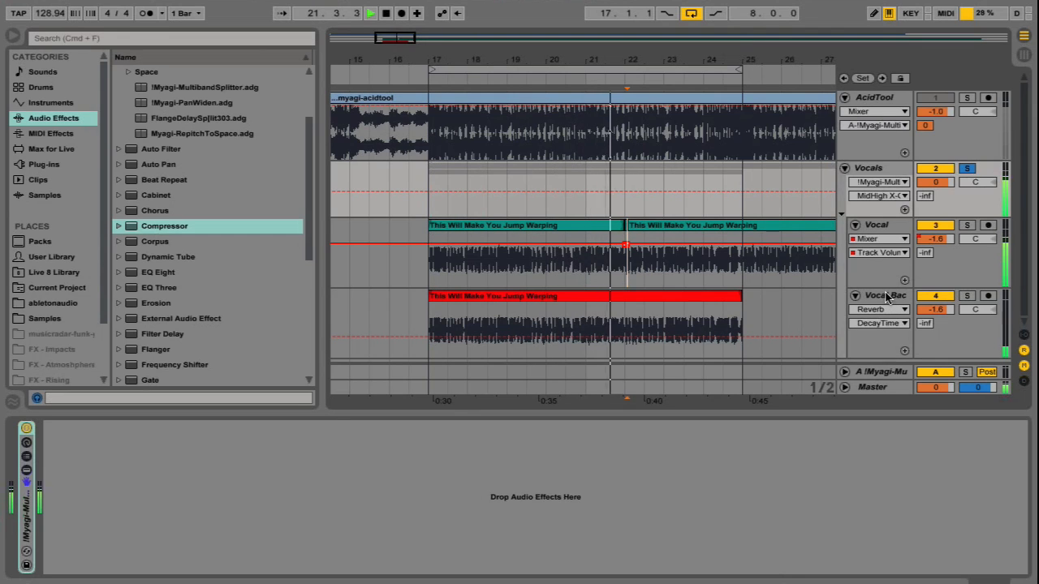
left_click(875, 169)
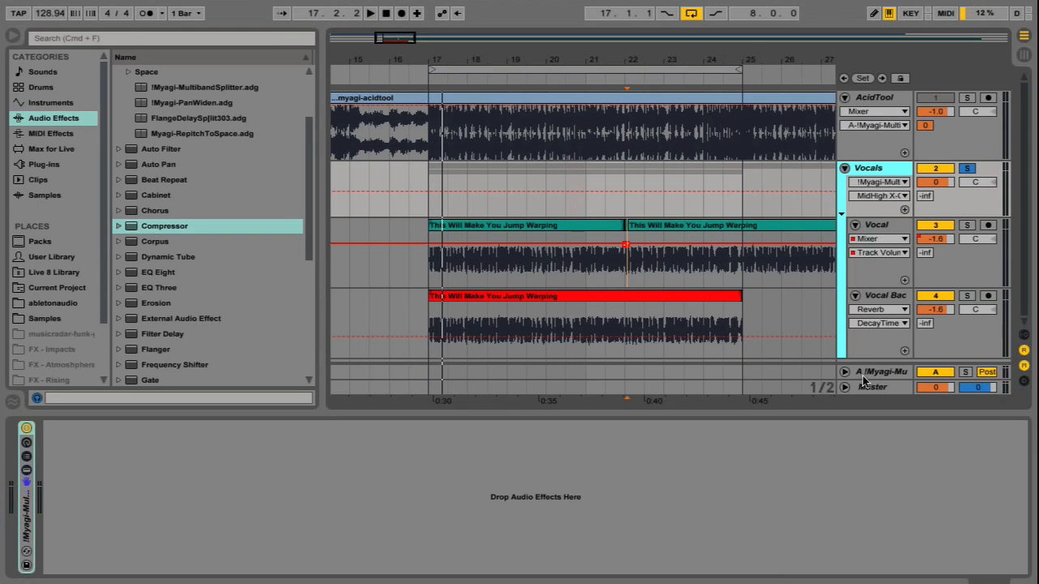
left_click(877, 350)
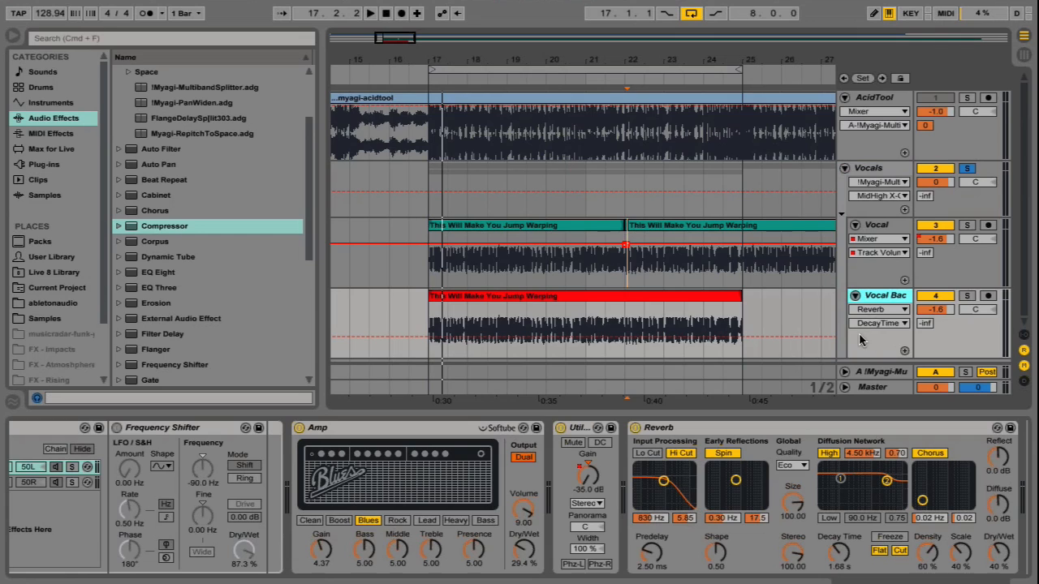
Step: Return to Session View and insert a new audio track after Vocal Backup
key("Tab")
right_click(635, 62)
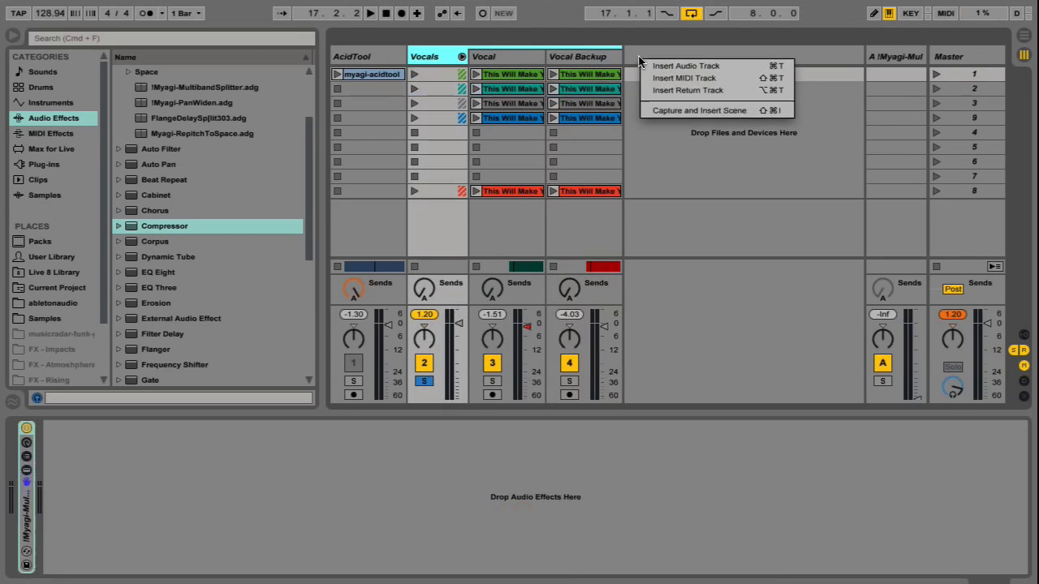
key("Escape")
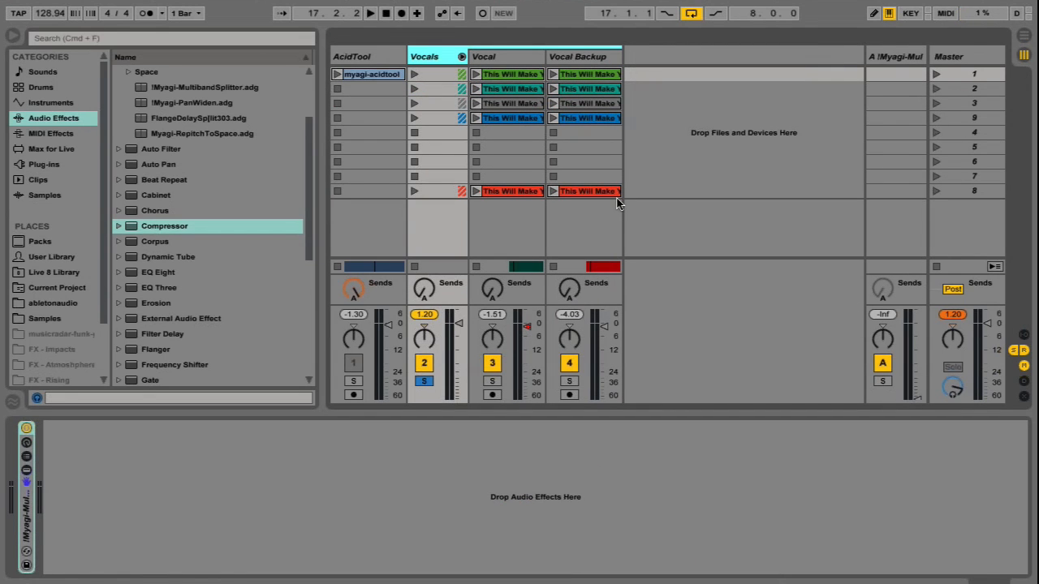
key("super+t")
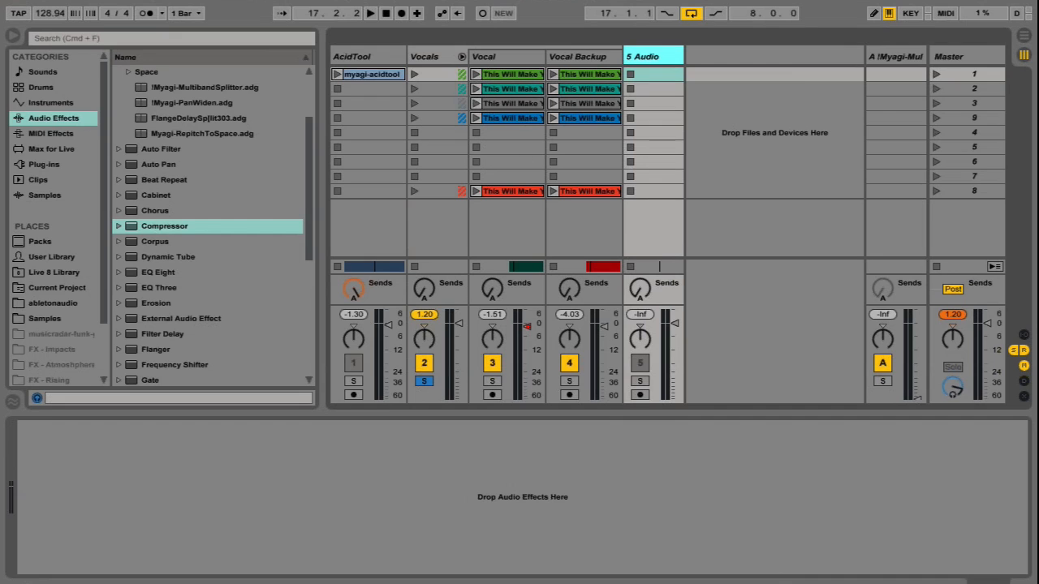
Step: Show the mixer's In/Out section and set the 5 Audio track to receive audio from the Vocals group
left_click(258, 1)
mouse_move(212, 1)
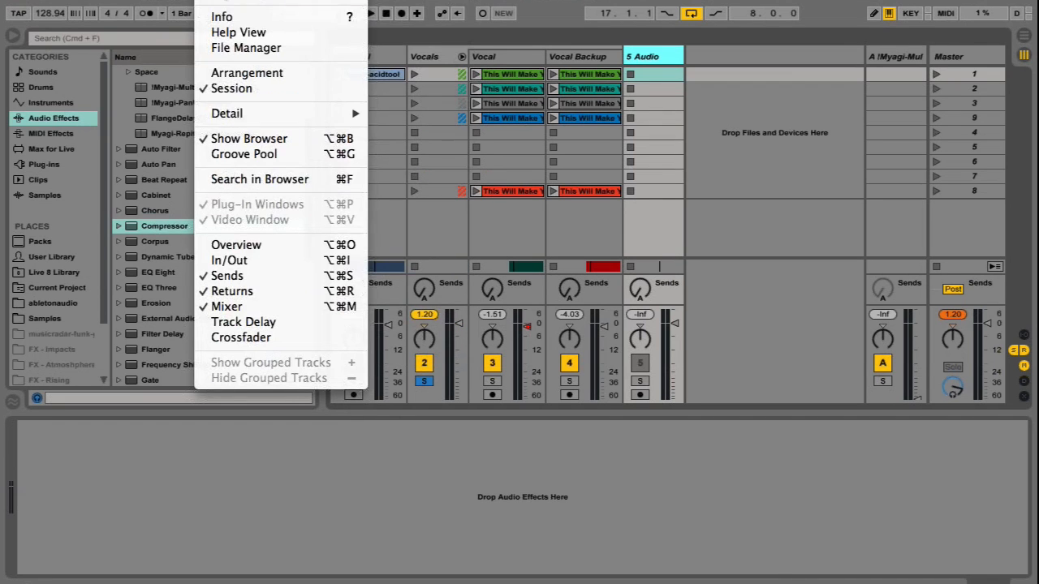
left_click(268, 260)
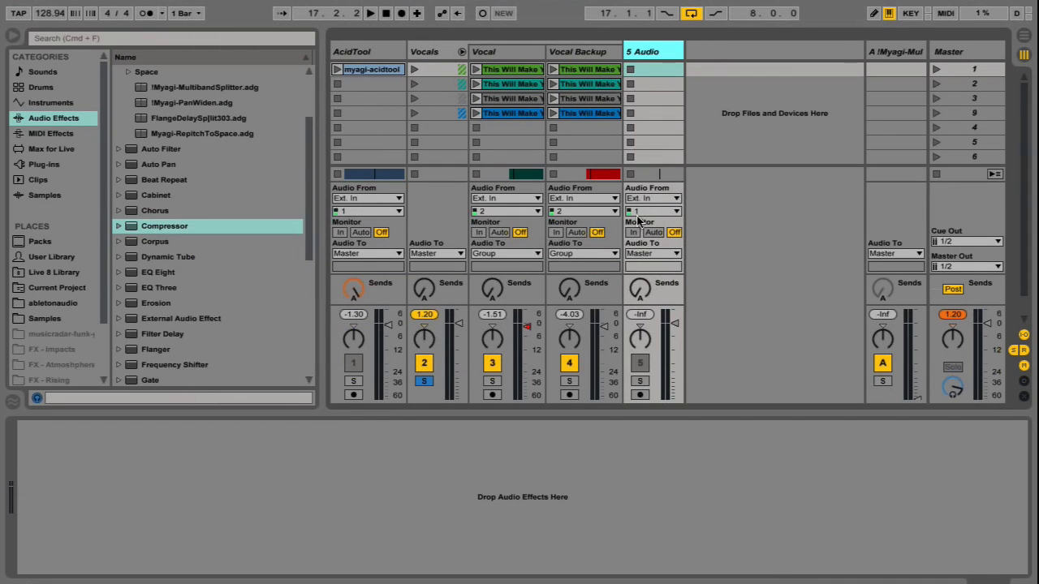
left_click(650, 198)
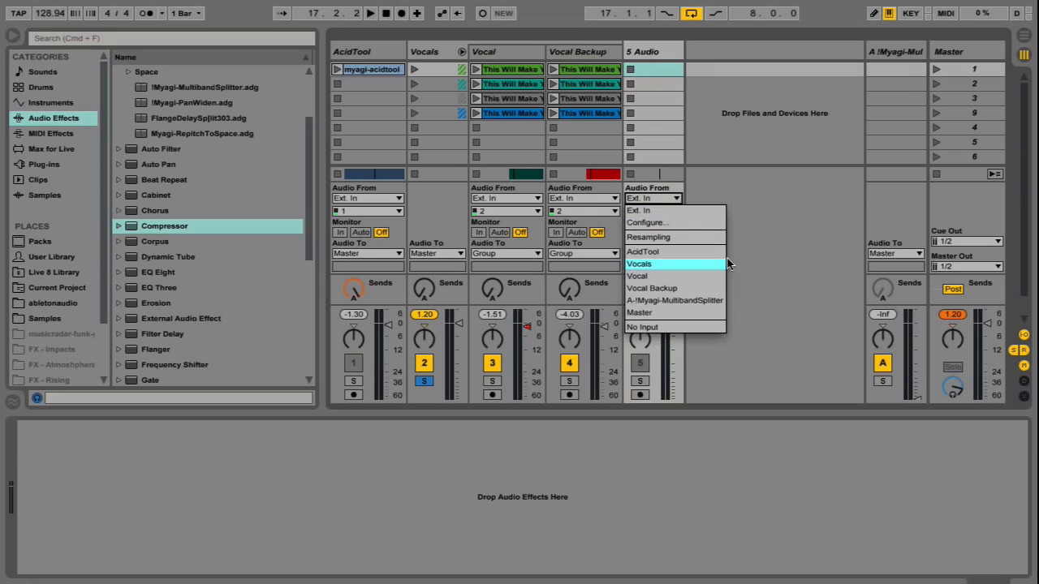
left_click(703, 264)
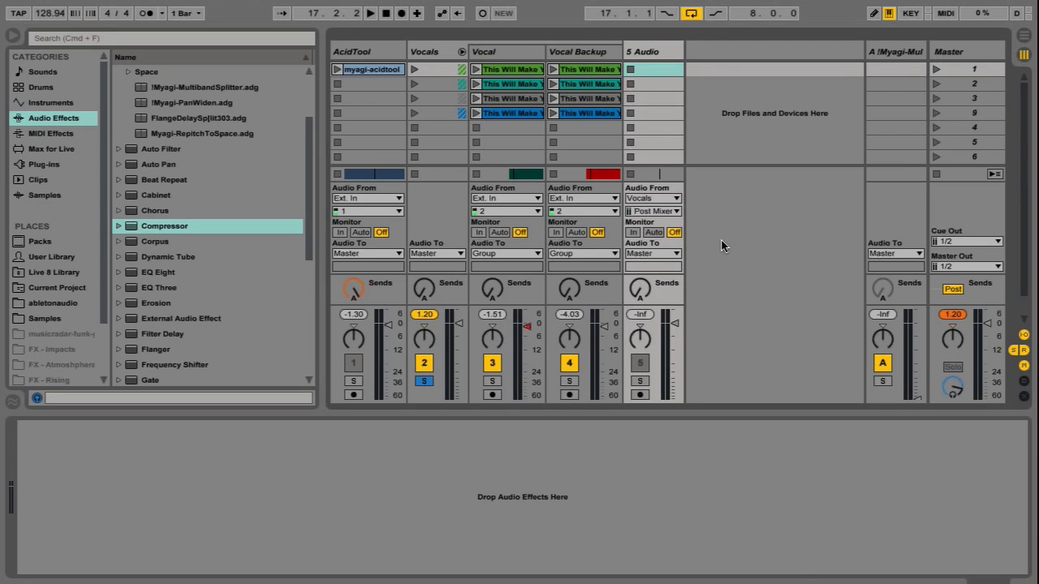
Step: Prepare 5 Audio for silent recording with monitoring set to In, the track armed and its volume fully down
left_click(634, 233)
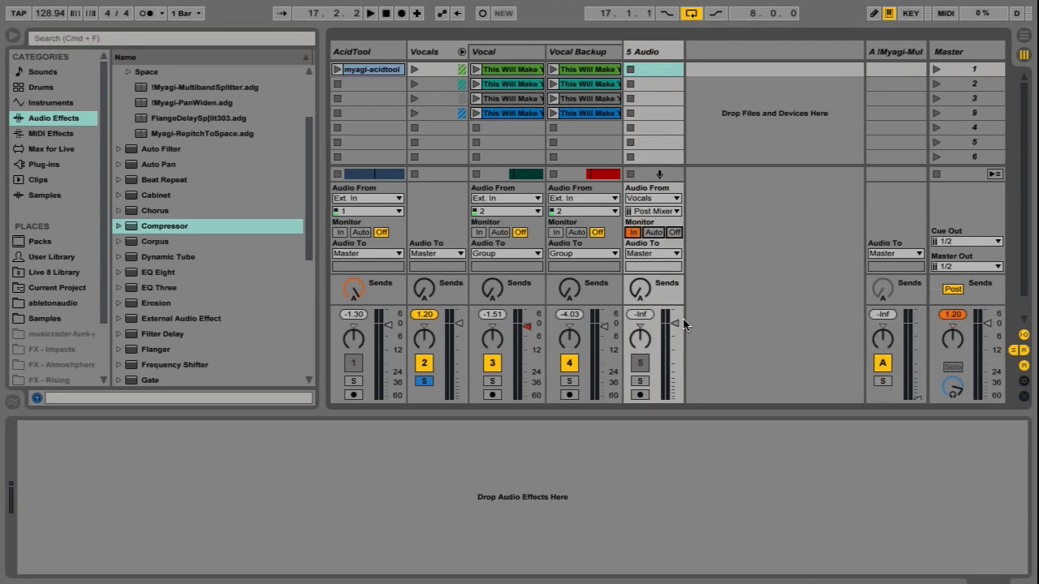
left_click(640, 396)
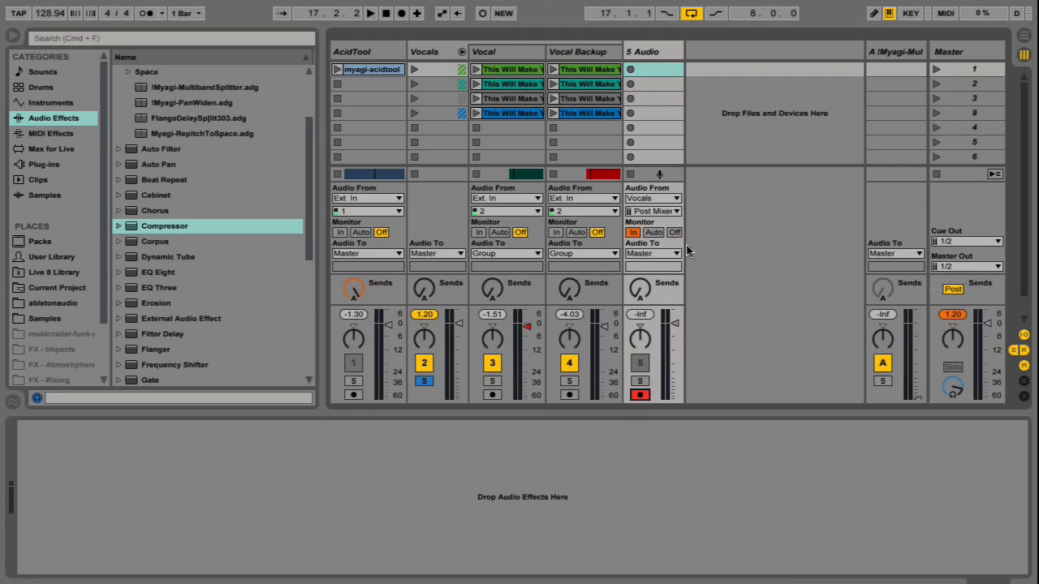
left_click_drag(675, 328, 673, 414)
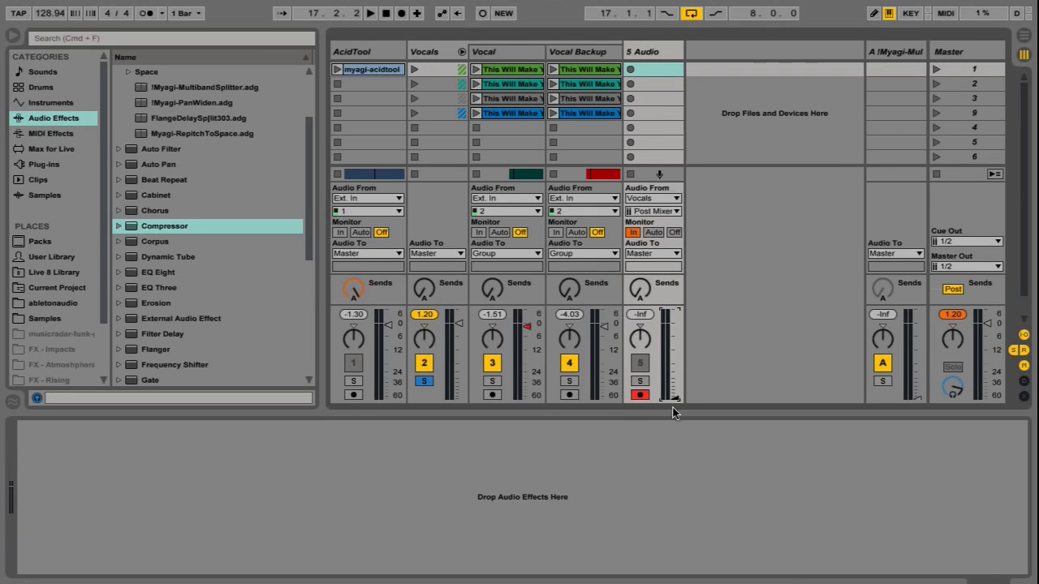
Step: Record the Vocals output into the first clip slot of 5 Audio, and finish by switching monitoring Off and disarming the track
left_click(631, 69)
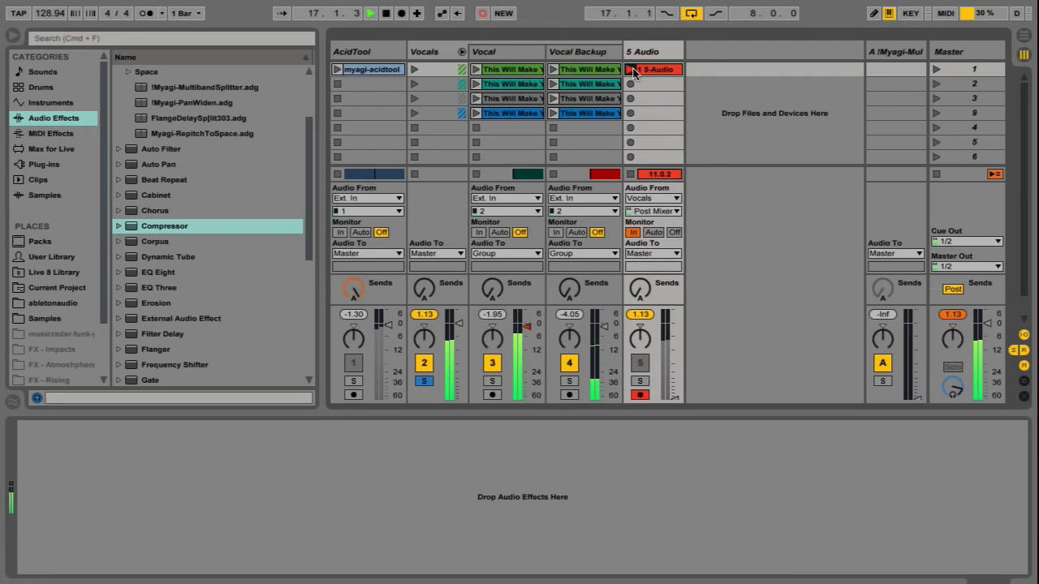
left_click(634, 70)
left_click(658, 70)
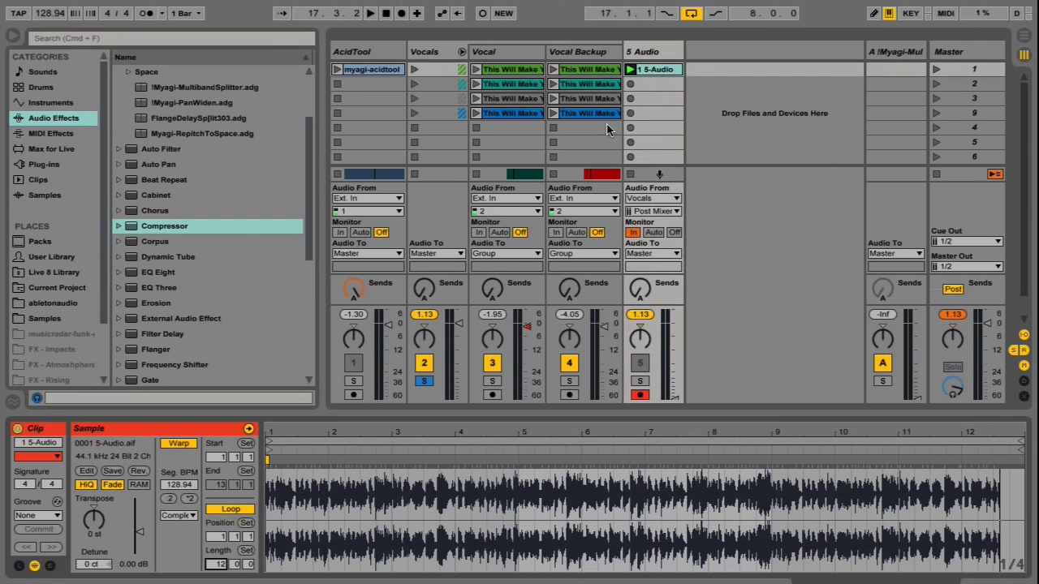
left_click(674, 233)
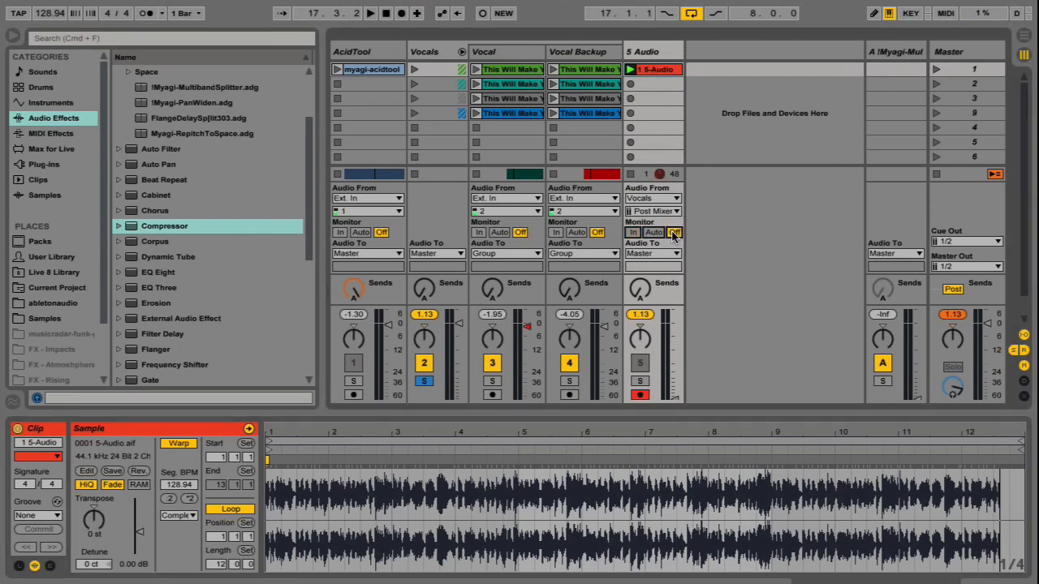
left_click(639, 395)
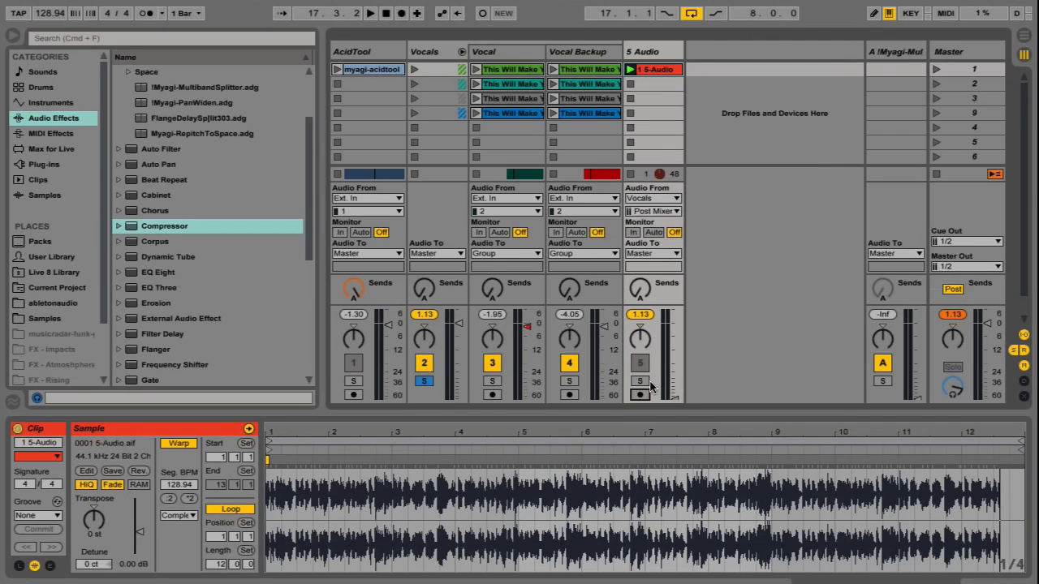
Step: Solo the 5 Audio track and play its recorded clip from the beginning
left_click(640, 382)
left_click(640, 382)
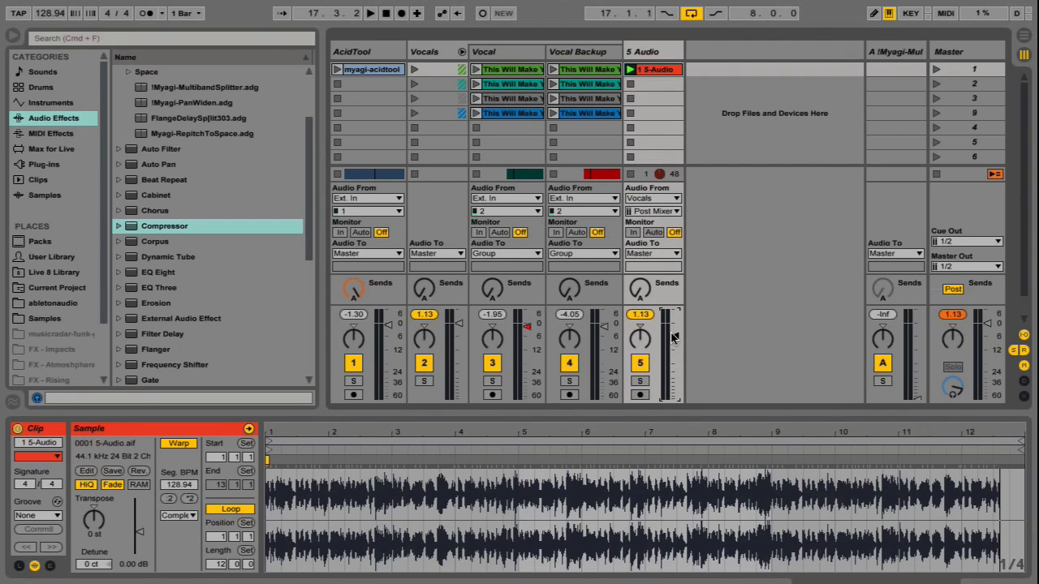
key("space")
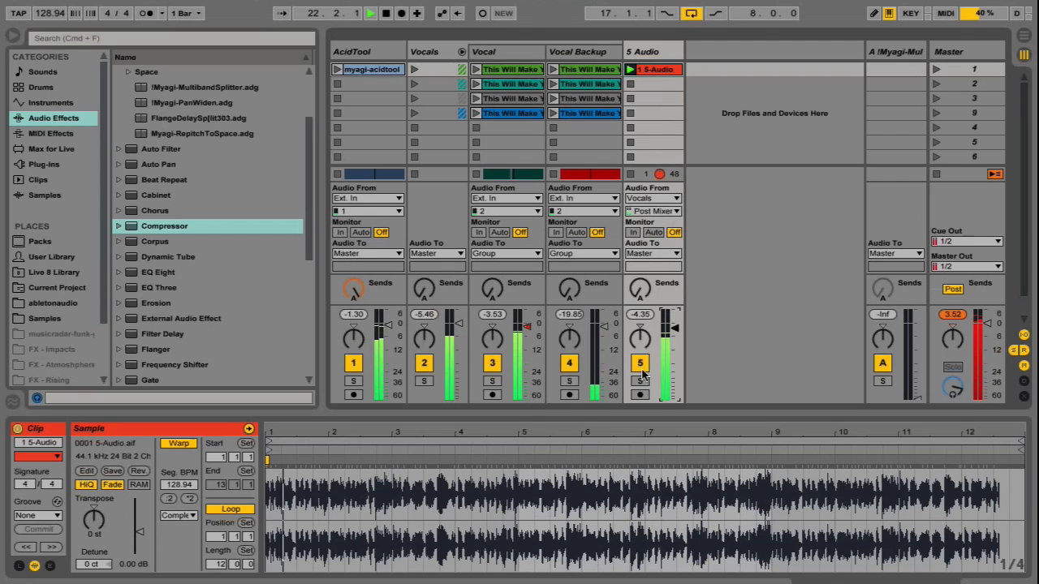
left_click(640, 381)
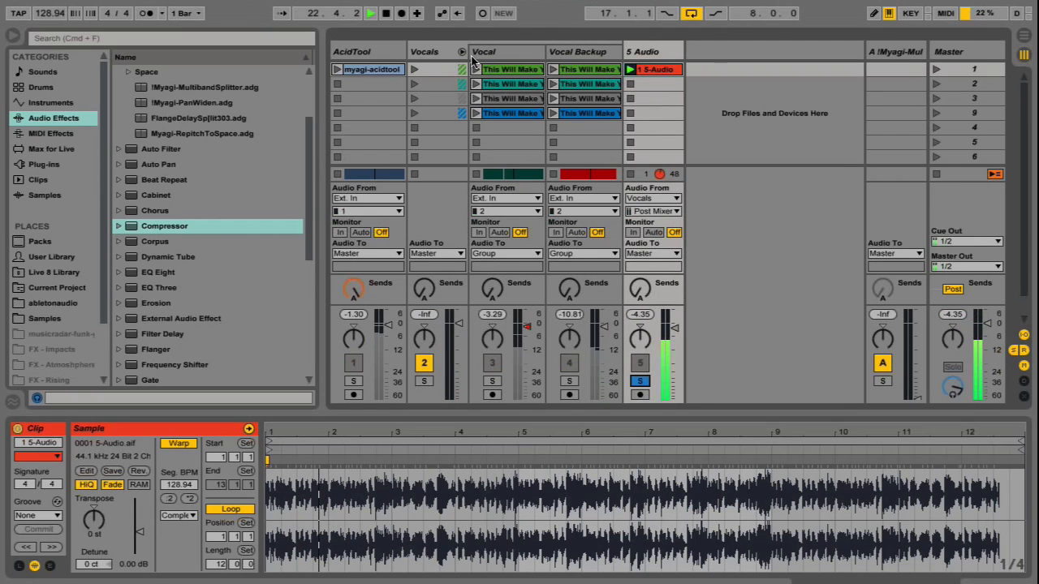
left_click(386, 14)
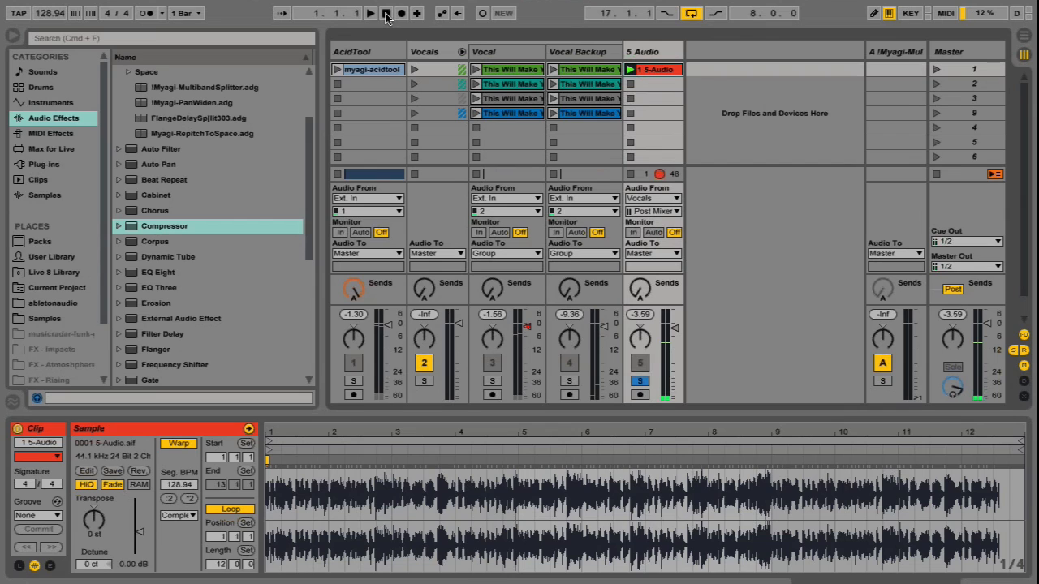
key("space")
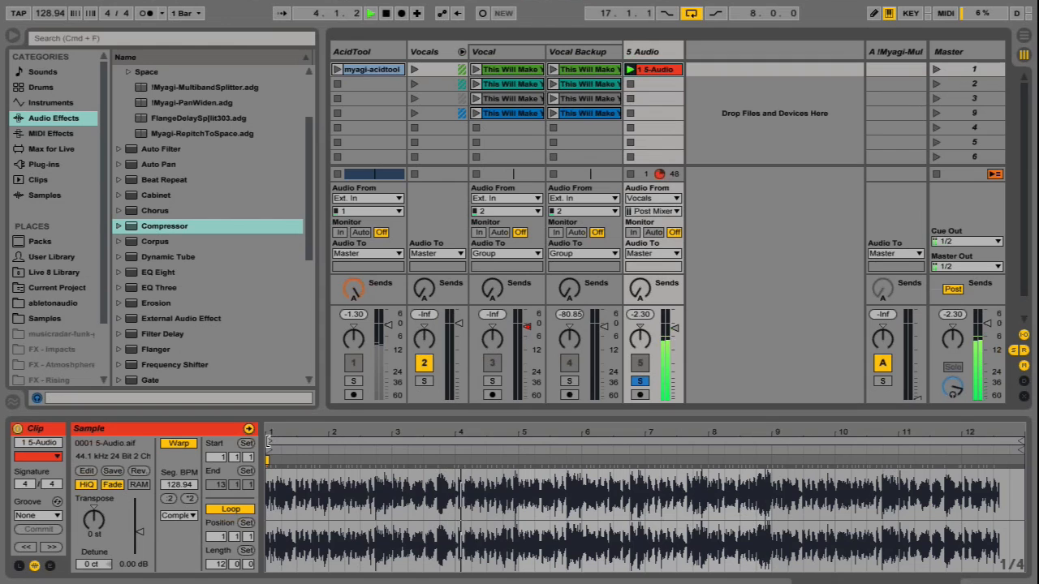
Step: Set the recorded clip's start and loop start to bar 4 and its loop length to 8 bars
left_click_drag(268, 441, 456, 441)
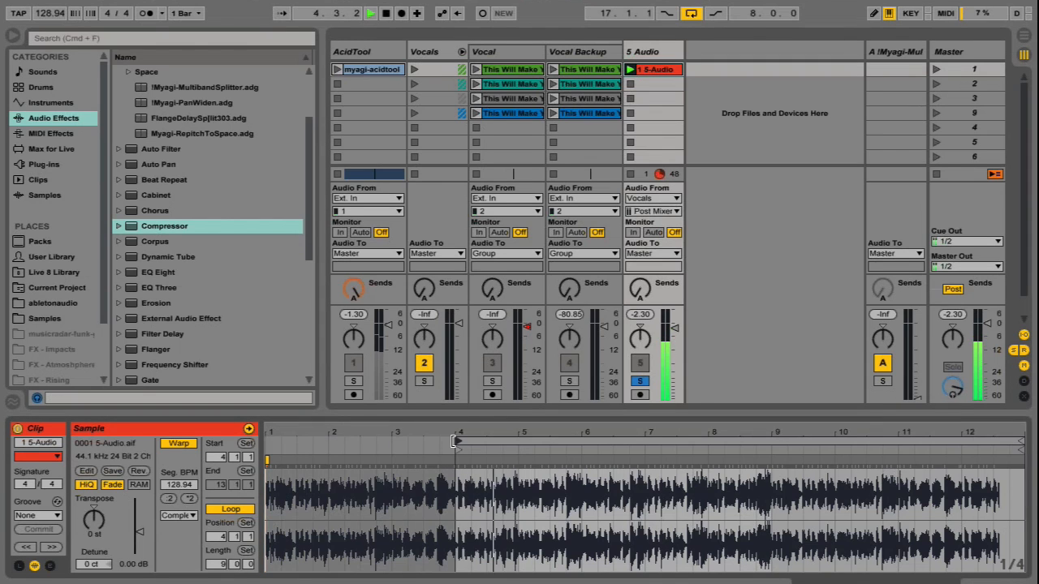
left_click(218, 565)
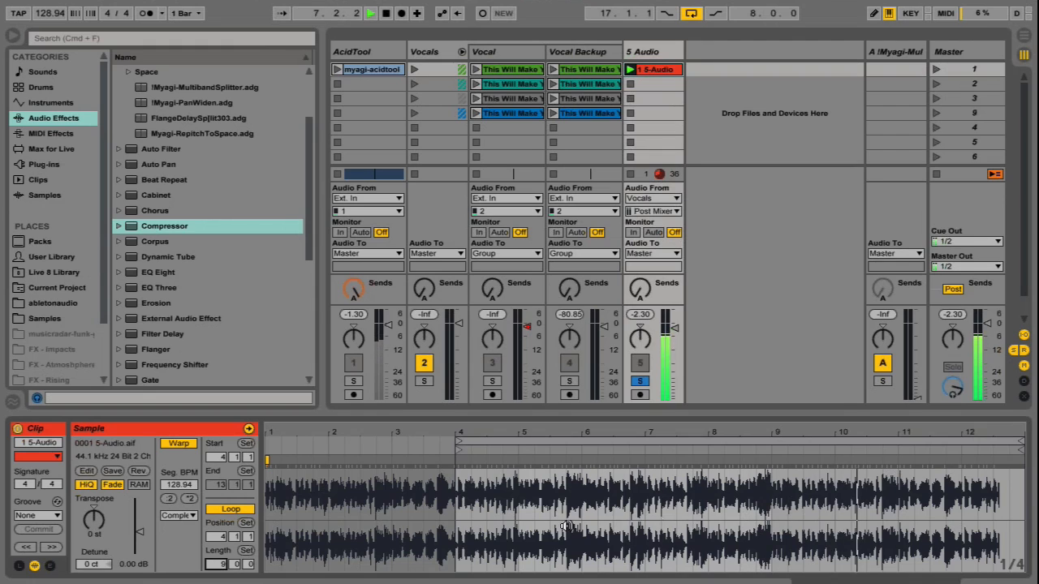
key("Down")
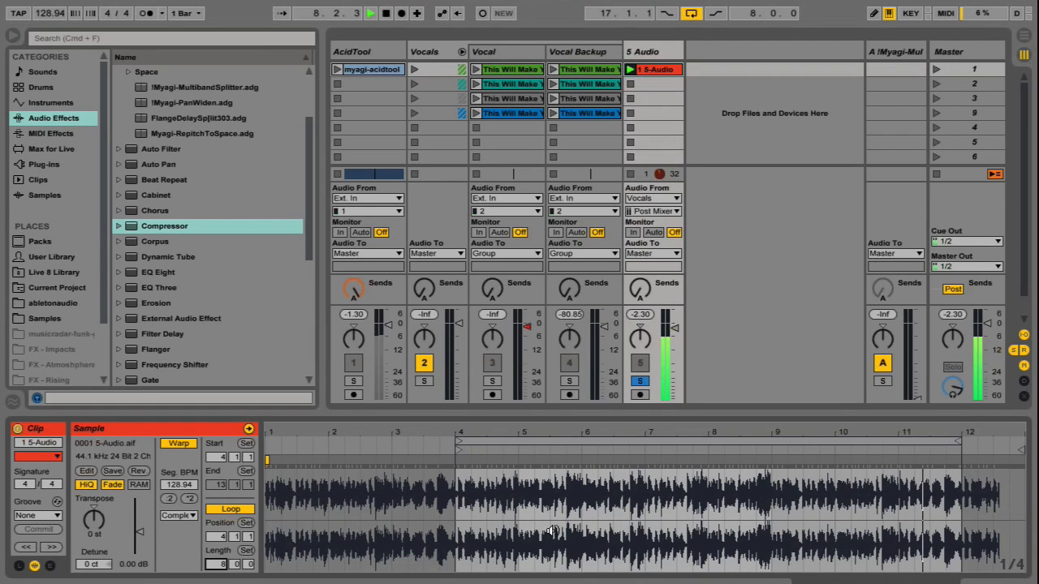
Step: Stop playback with the 5 Audio track unsoloed and the Vocals group track deactivated
key("space")
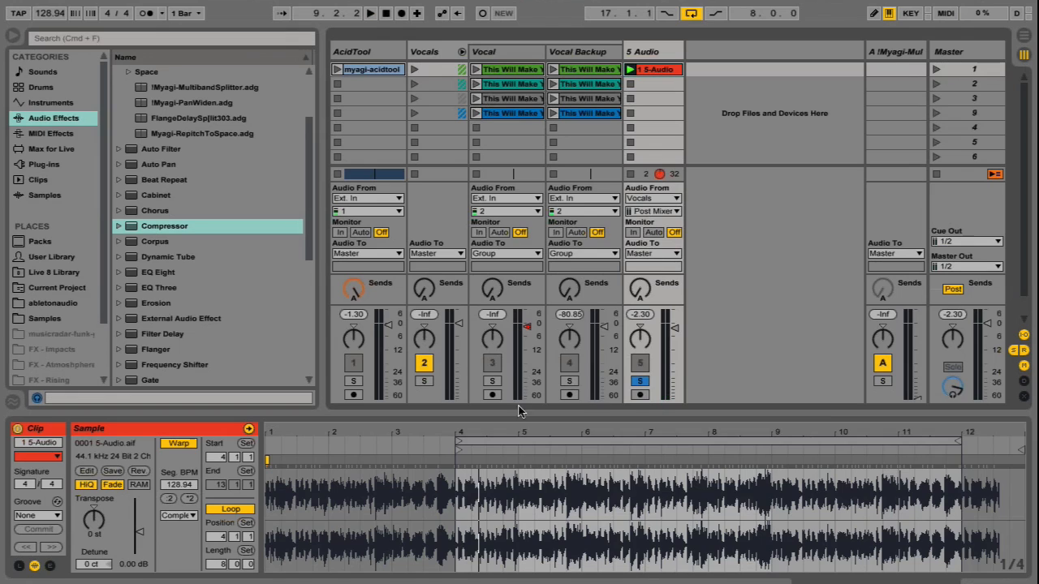
left_click(639, 380)
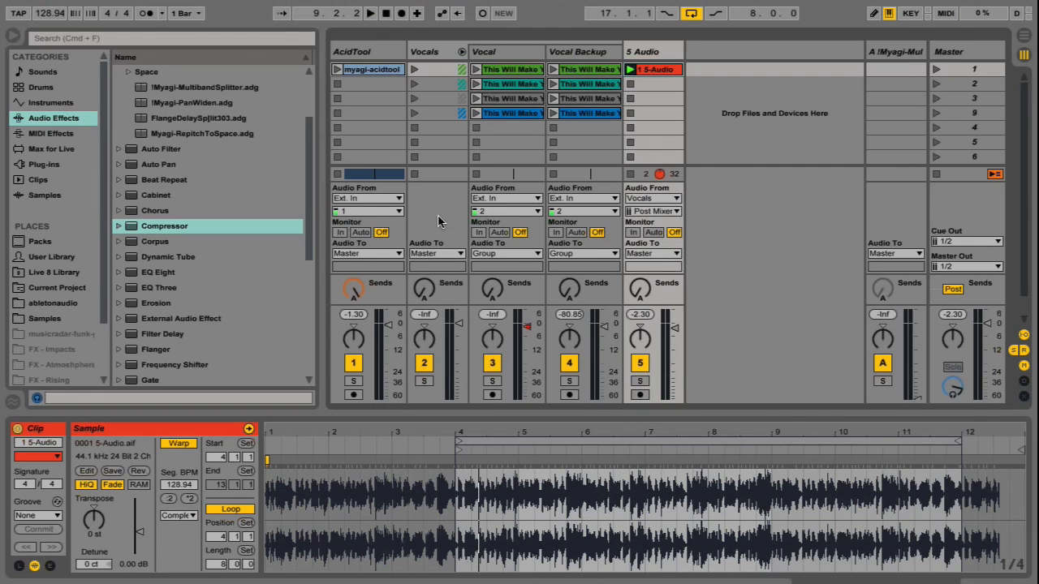
left_click(429, 369)
Step: Rename both the 5 Audio track and its recorded clip as Resample
key("super+r")
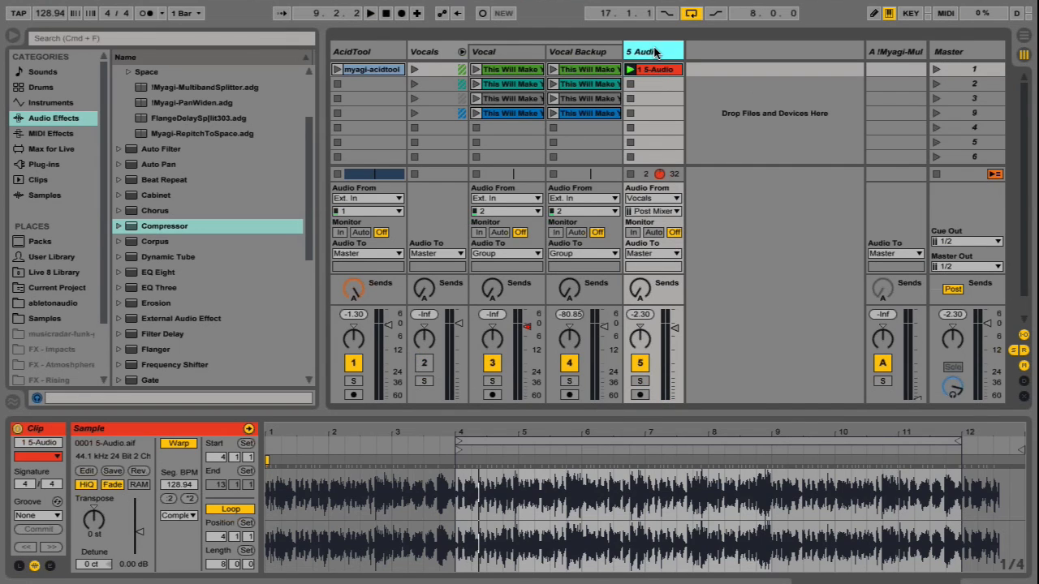
type("RESA")
key("BackSpace")
key("BackSpace")
key("Return")
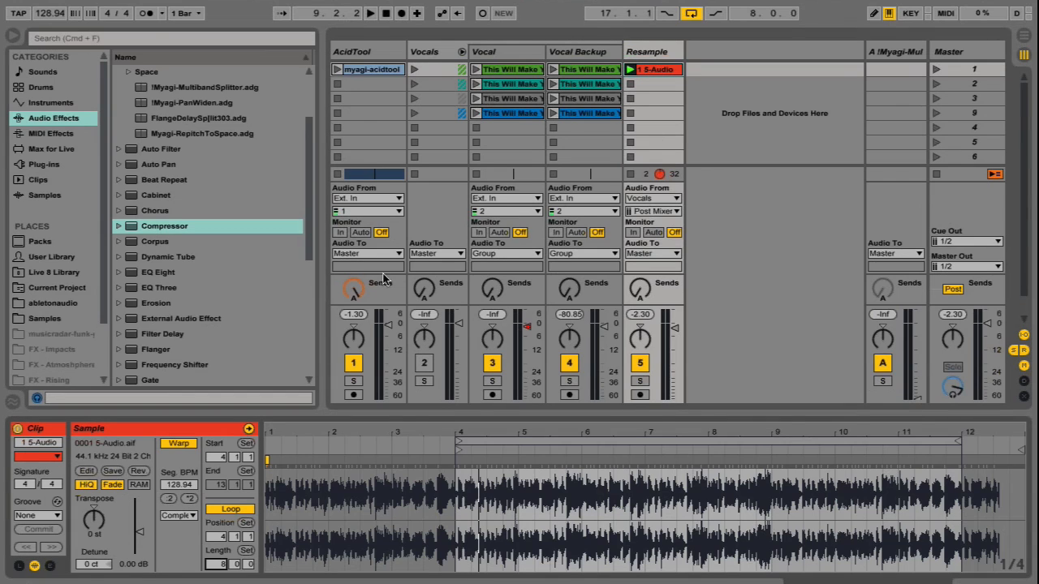
left_click(40, 446)
type("Resample")
key("Return")
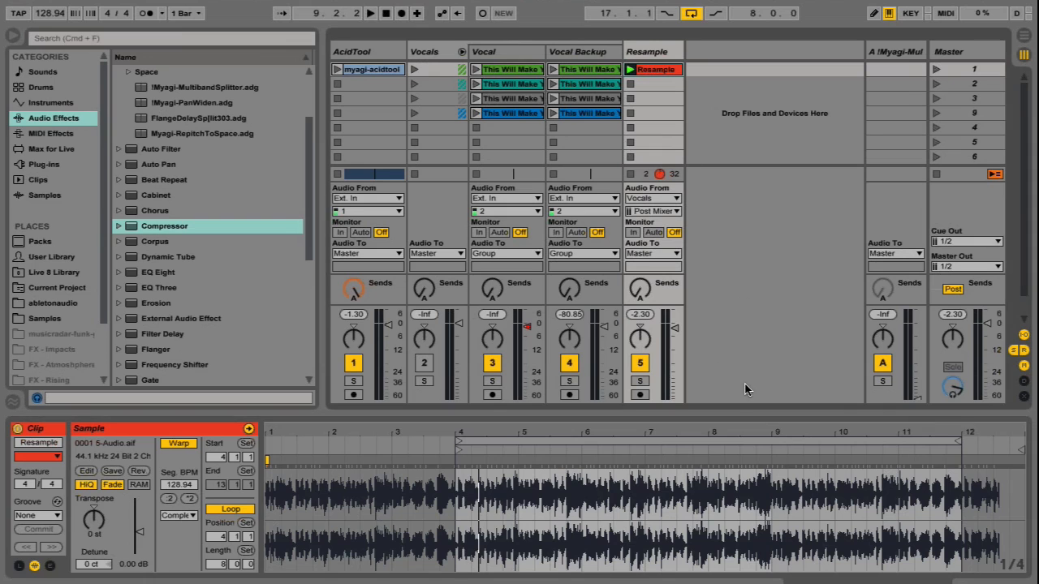
Step: Crop the Resample clip's sample to its 8-bar loop and hide the tracks' In/Out section
right_click(679, 508)
left_click(716, 246)
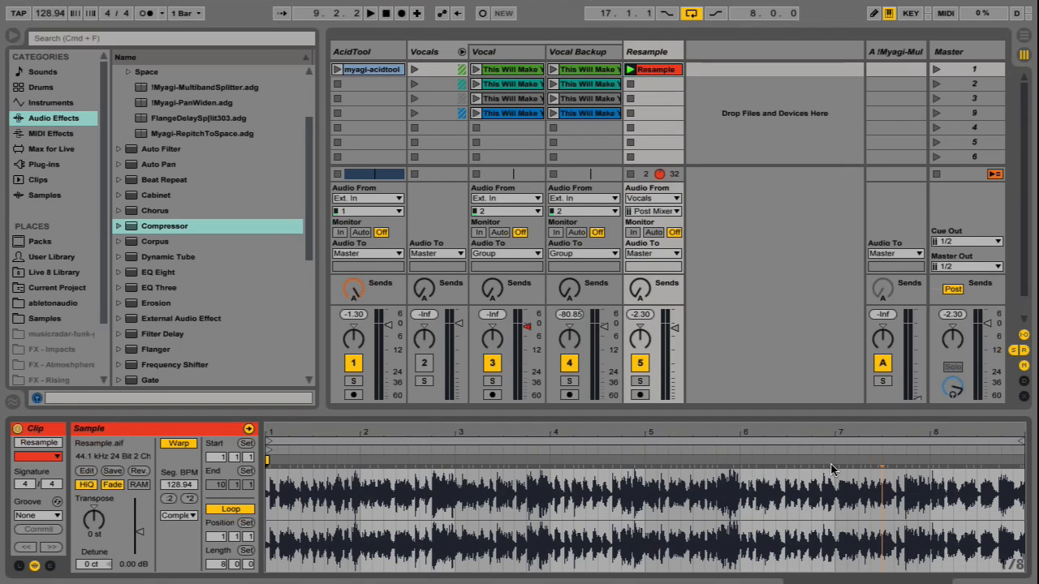
left_click(212, 0)
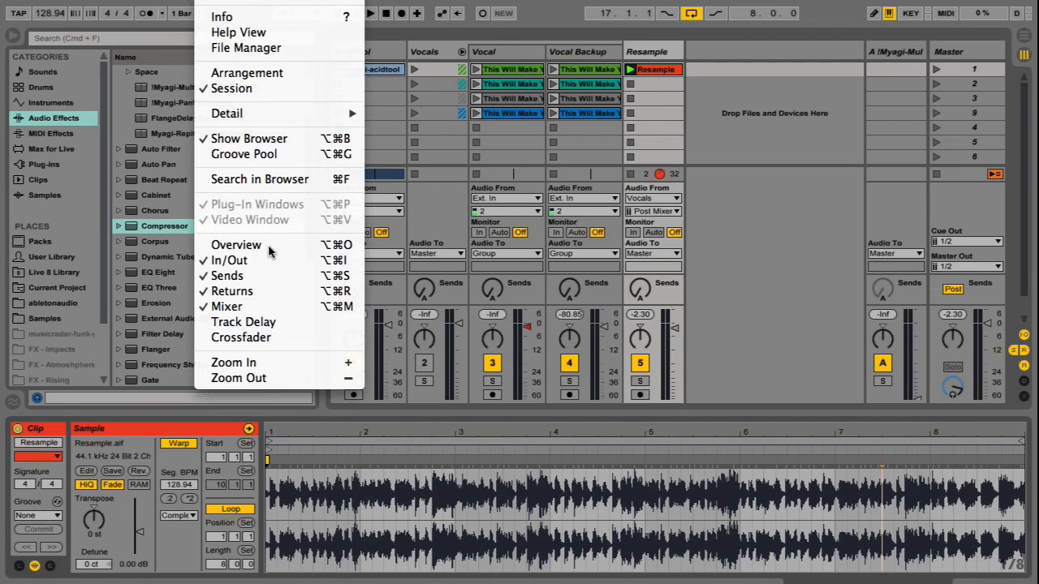
left_click(265, 260)
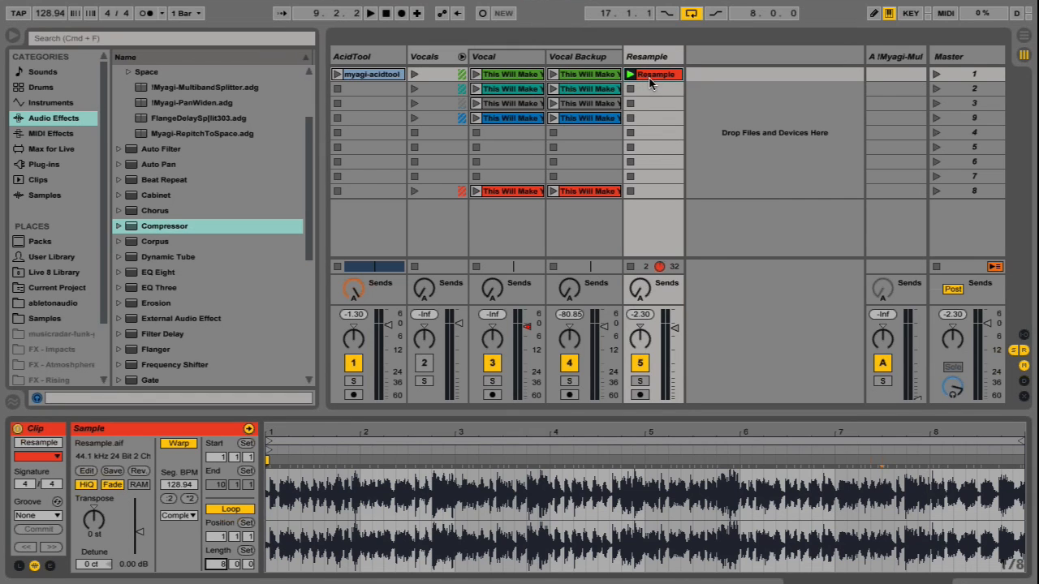
Step: Copy the Resample clip to bar 17 of its track in the arrangement and return all tracks to arrangement playback
key("Tab")
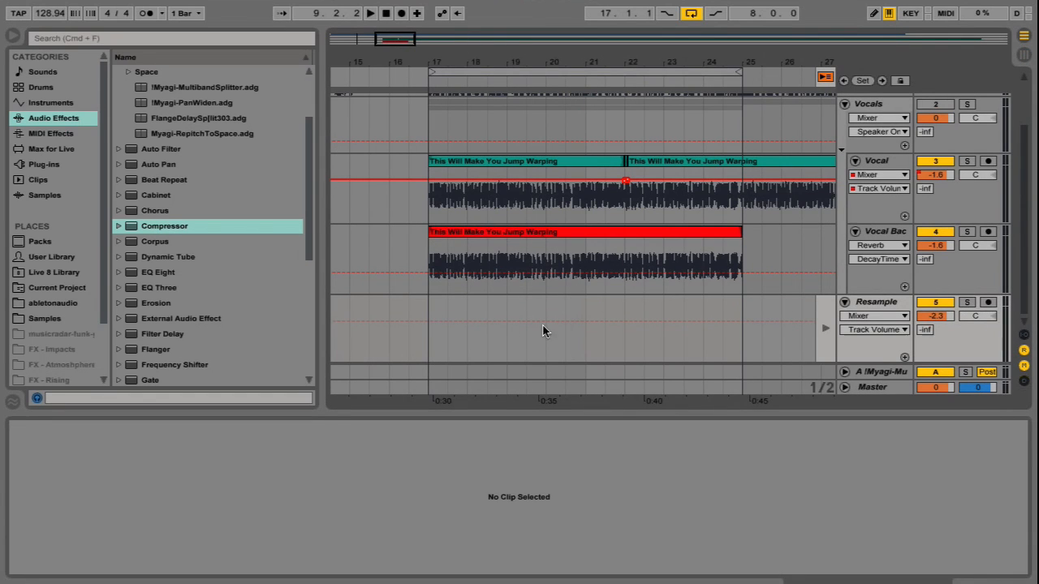
left_click(428, 343)
left_click_drag(397, 39, 393, 43)
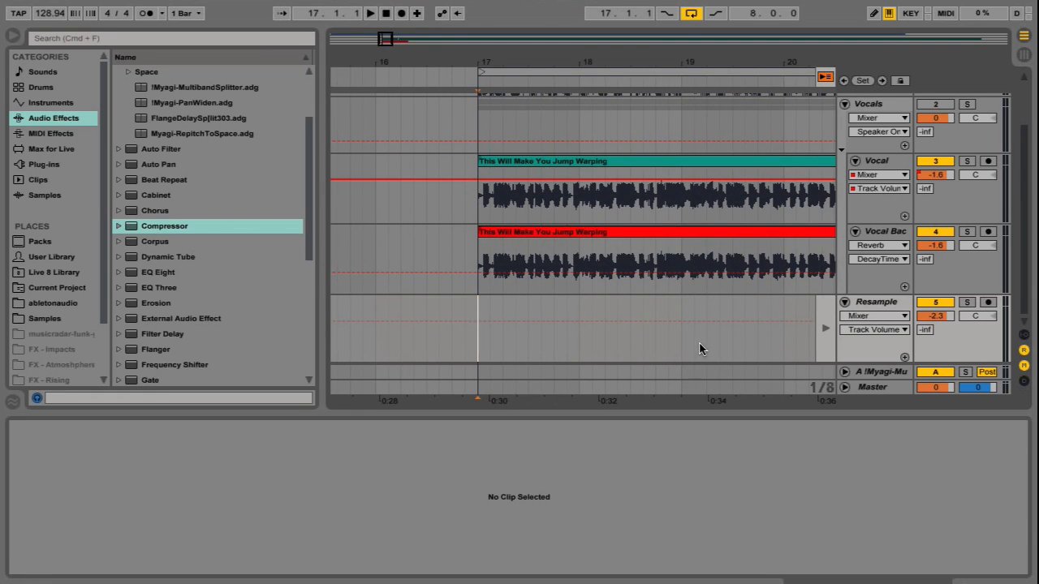
key("super+v")
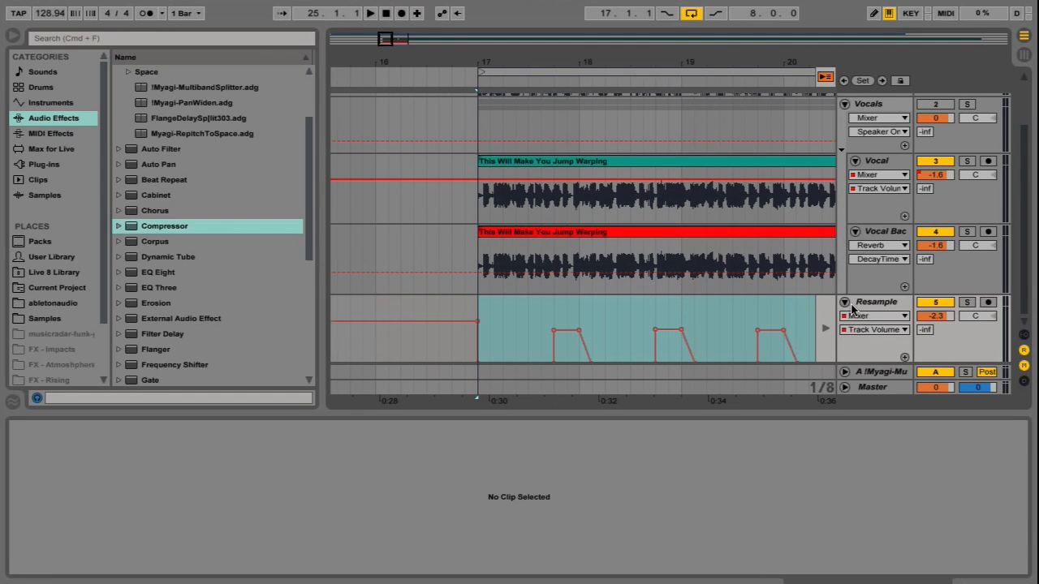
key("Tab")
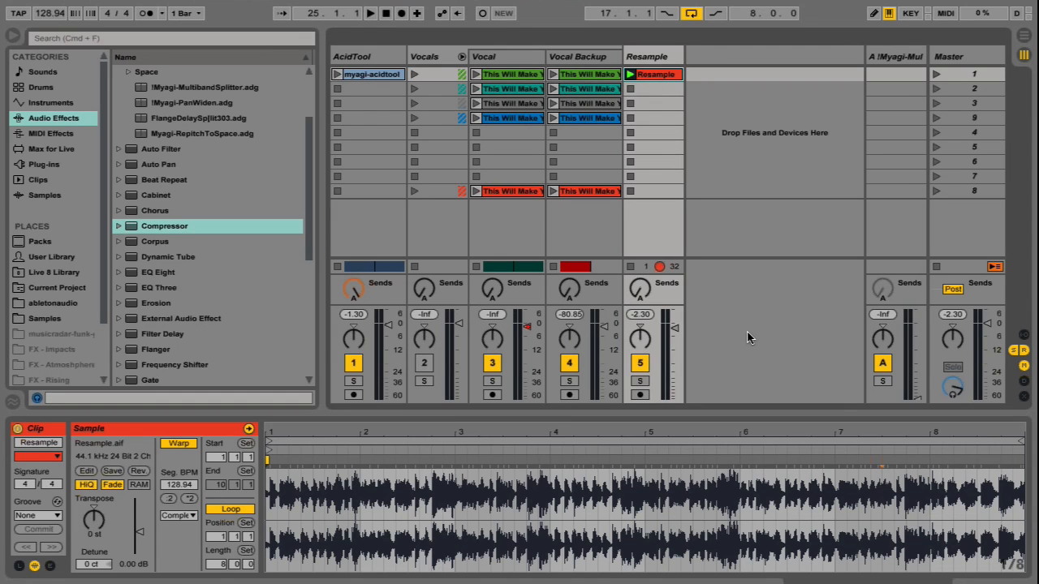
key("Tab")
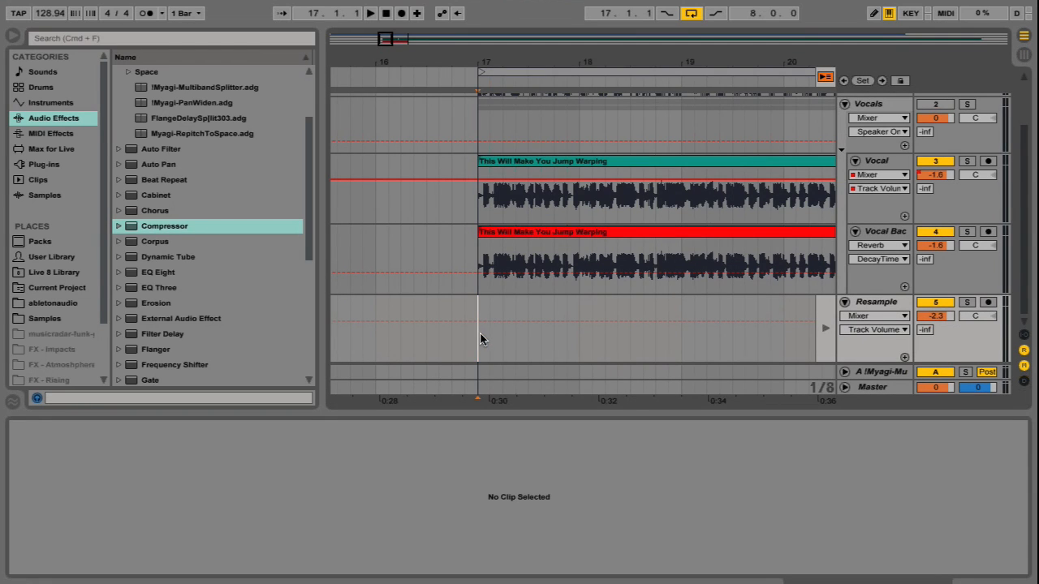
key("ctrl+v")
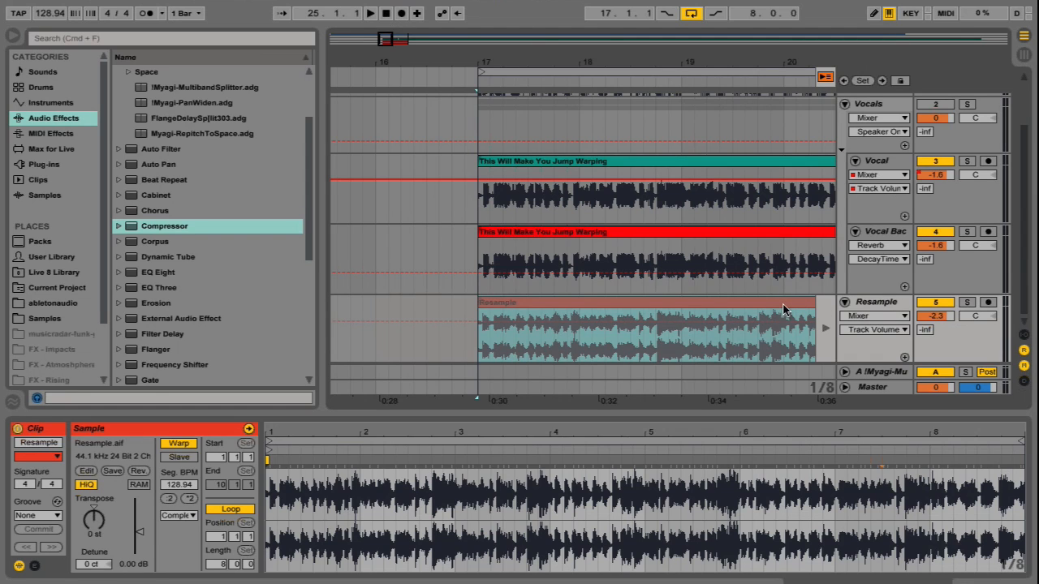
left_click(826, 78)
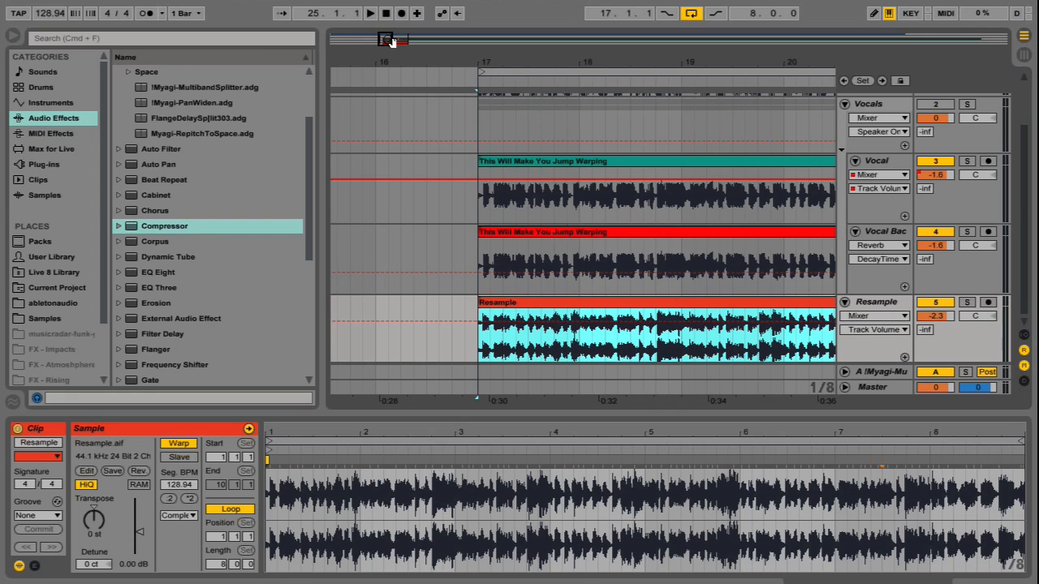
Step: Solo the Resample track and shorten the arrangement loop to two bars starting at bar 17
left_click_drag(392, 42, 392, 42)
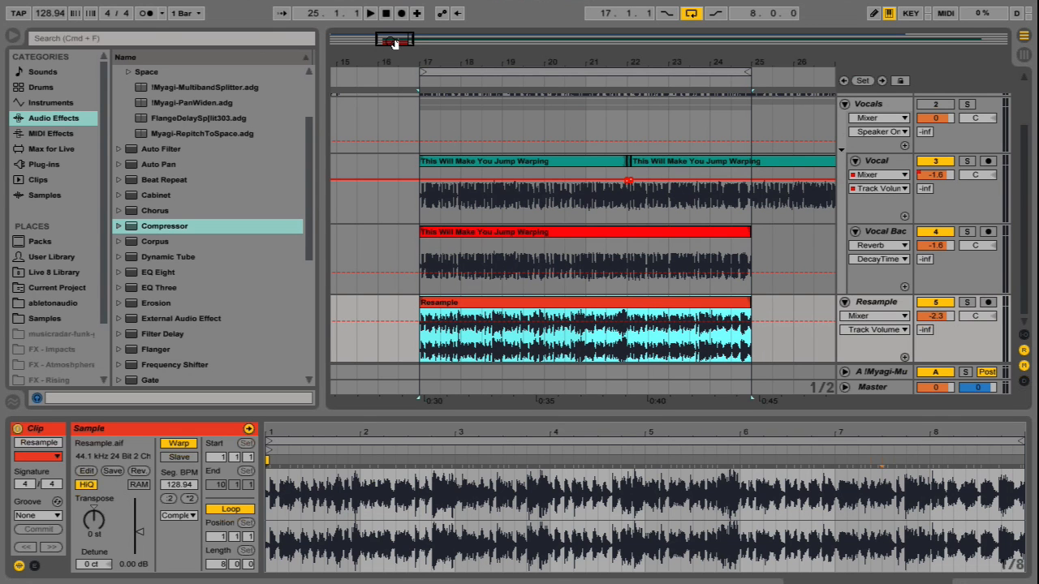
left_click_drag(392, 43, 395, 38)
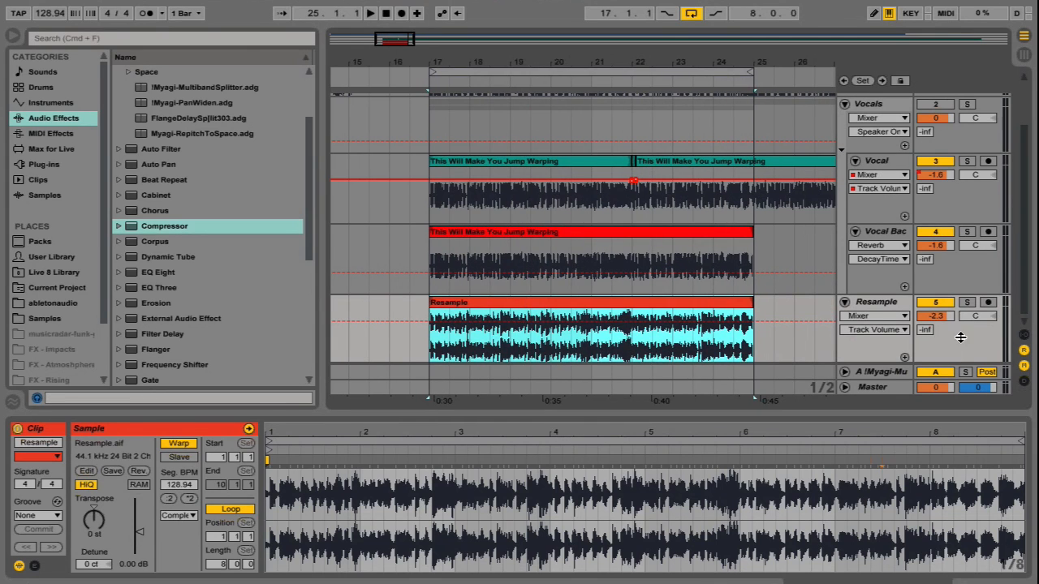
left_click(967, 302)
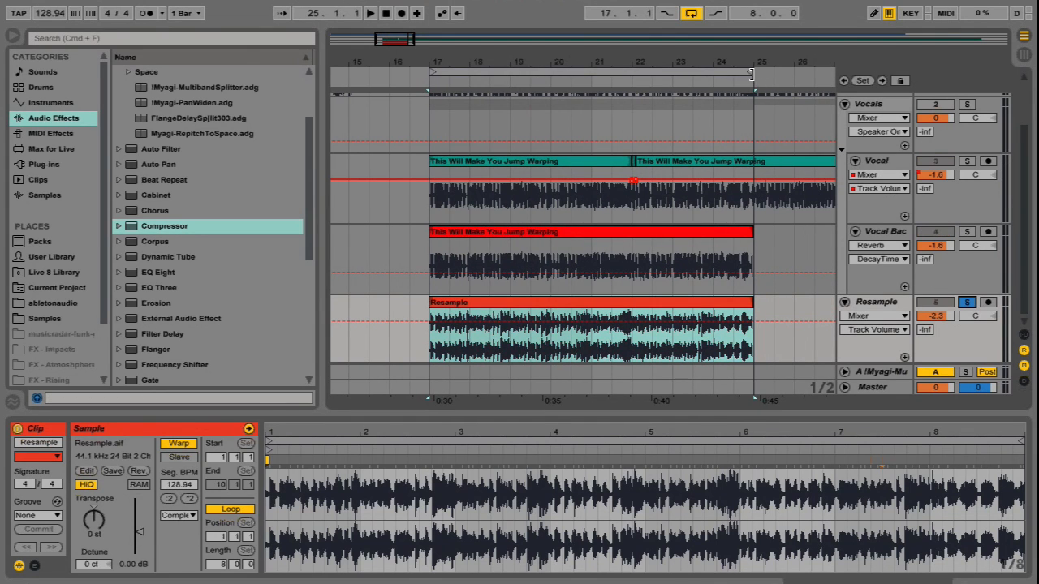
left_click_drag(751, 74, 509, 73)
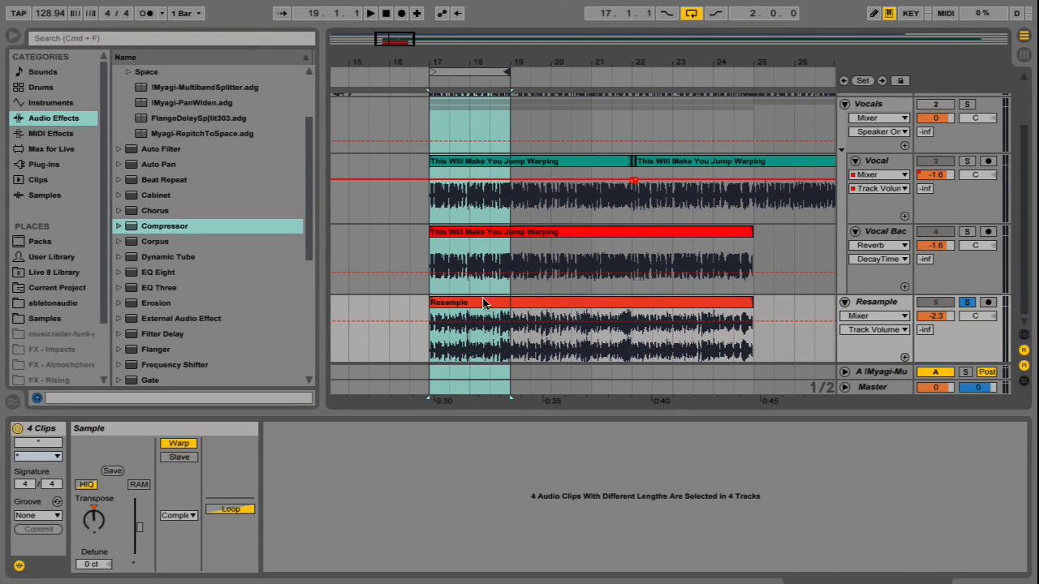
Step: Move only the Resample clip in the arrangement so that it starts at bar 19
left_click_drag(484, 303, 555, 307)
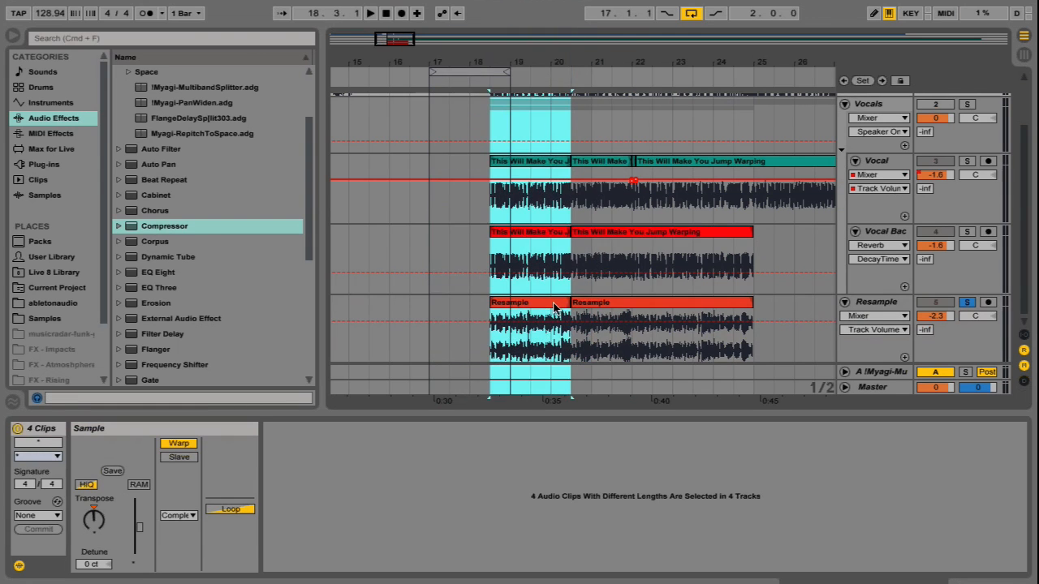
key("super+z")
left_click(597, 369)
left_click_drag(463, 304, 541, 309)
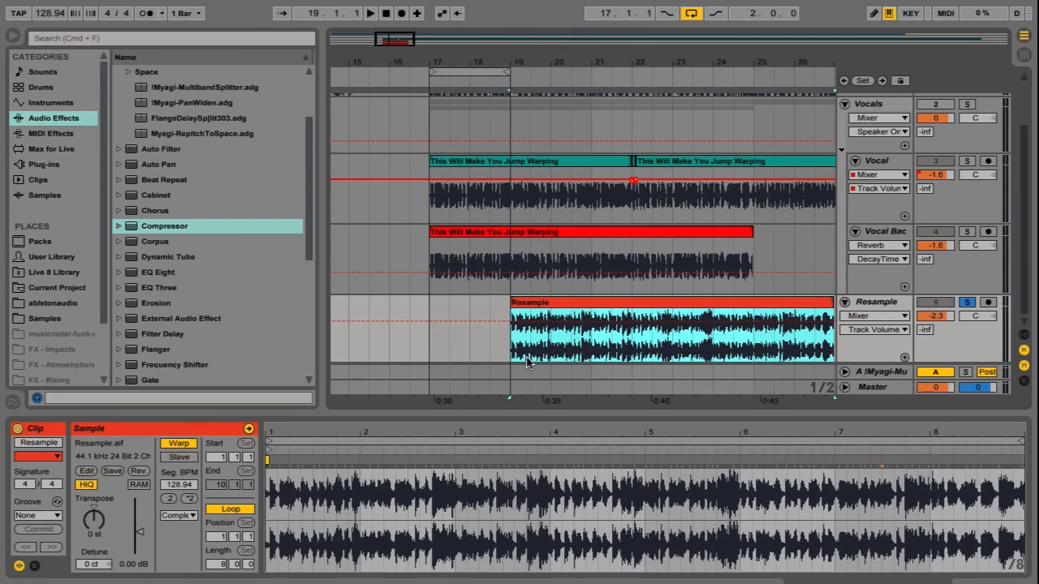
Step: Audition the Resample clip from bar 19 and select its one-bar section from bar 25 to 26 for copying
left_click(510, 81)
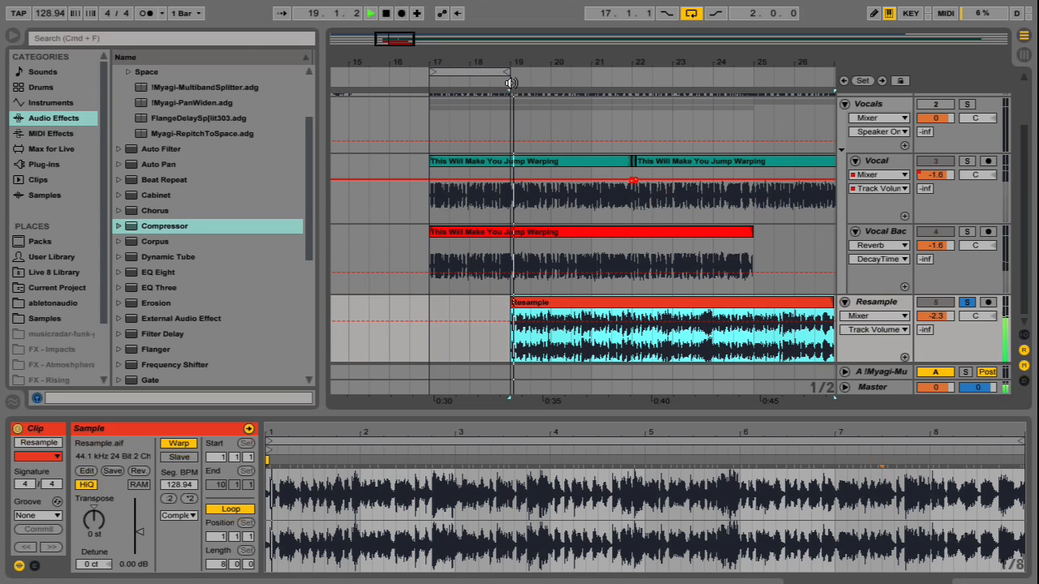
left_click_drag(393, 38, 391, 40)
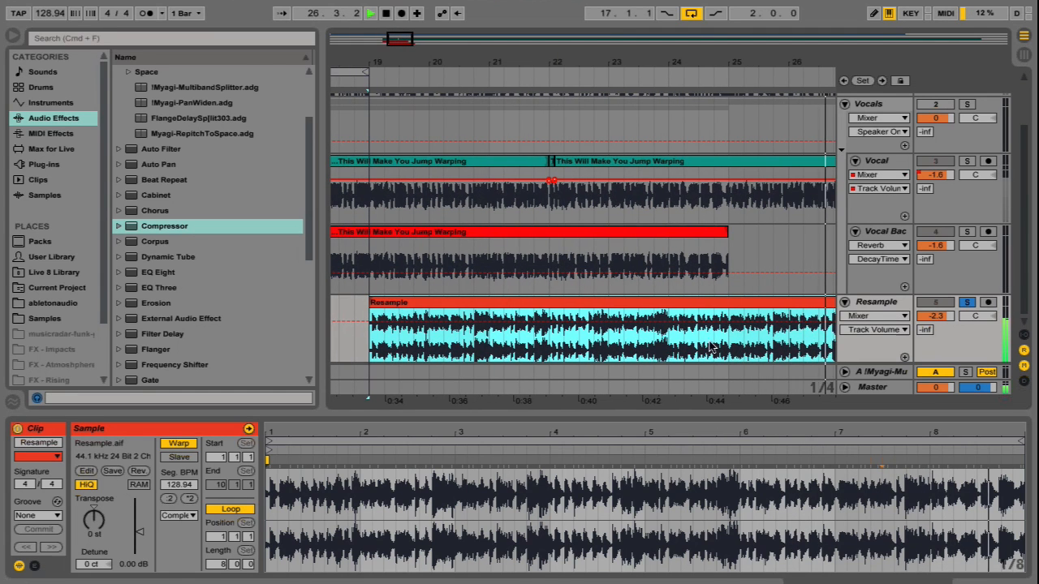
left_click_drag(729, 337, 763, 349)
key("space")
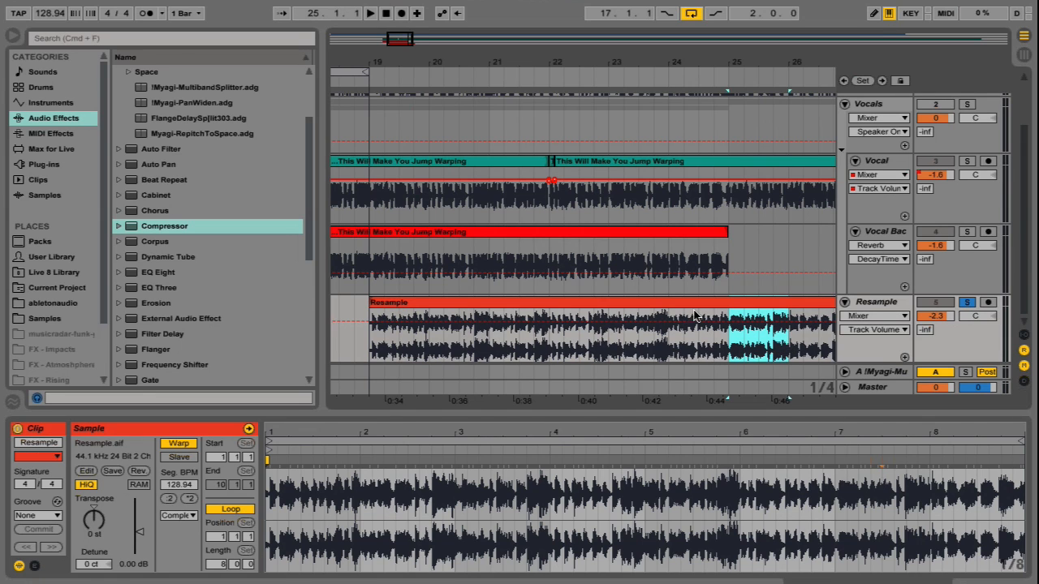
Step: Shorten the arrangement loop to one bar from bar 17 and paste the copied Resample section there on the Resample track
left_click_drag(411, 44, 398, 40)
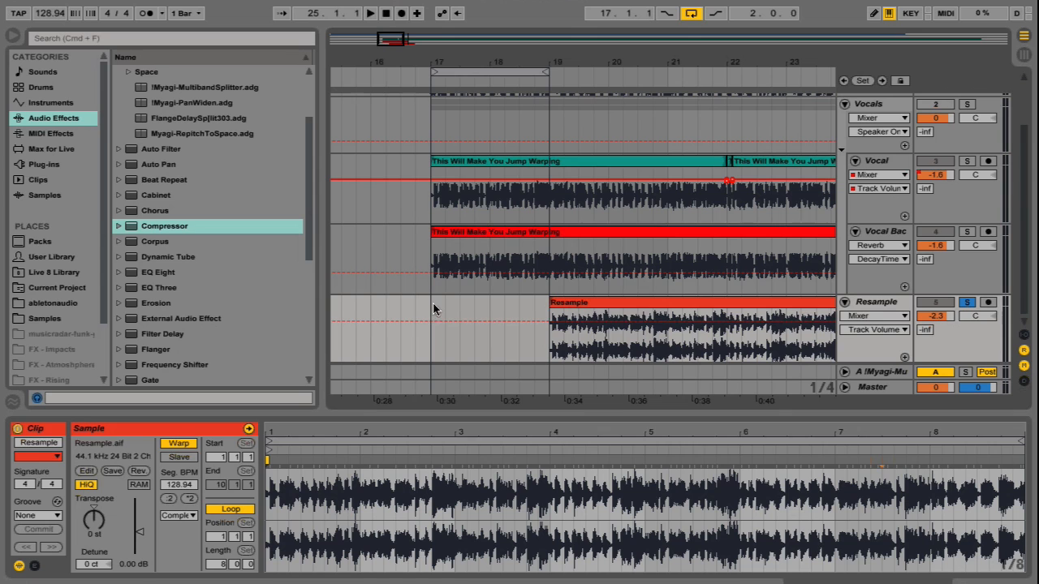
left_click_drag(548, 70, 491, 70)
left_click_drag(396, 41, 388, 42)
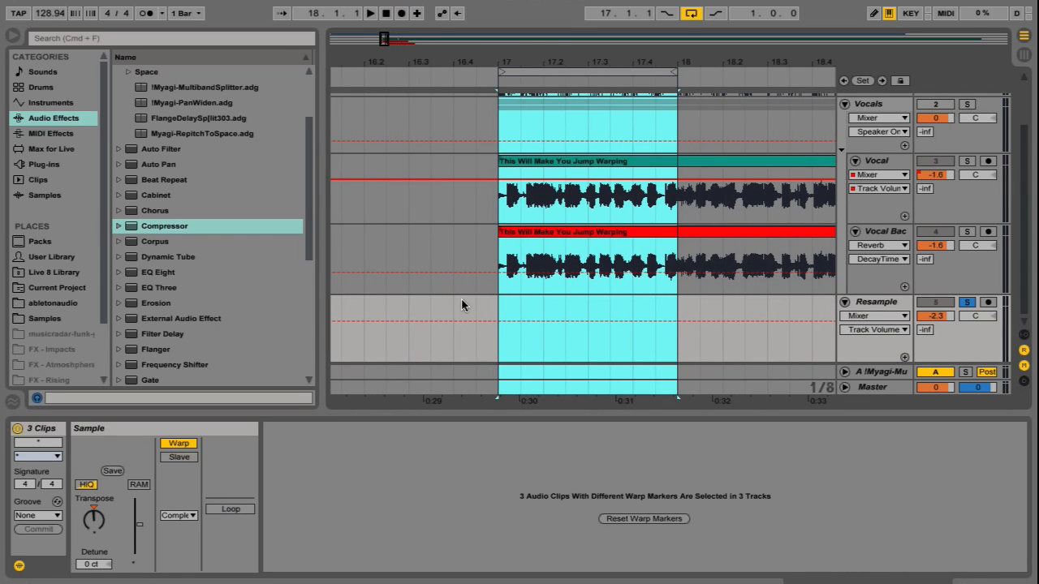
left_click(504, 313)
key("super+v")
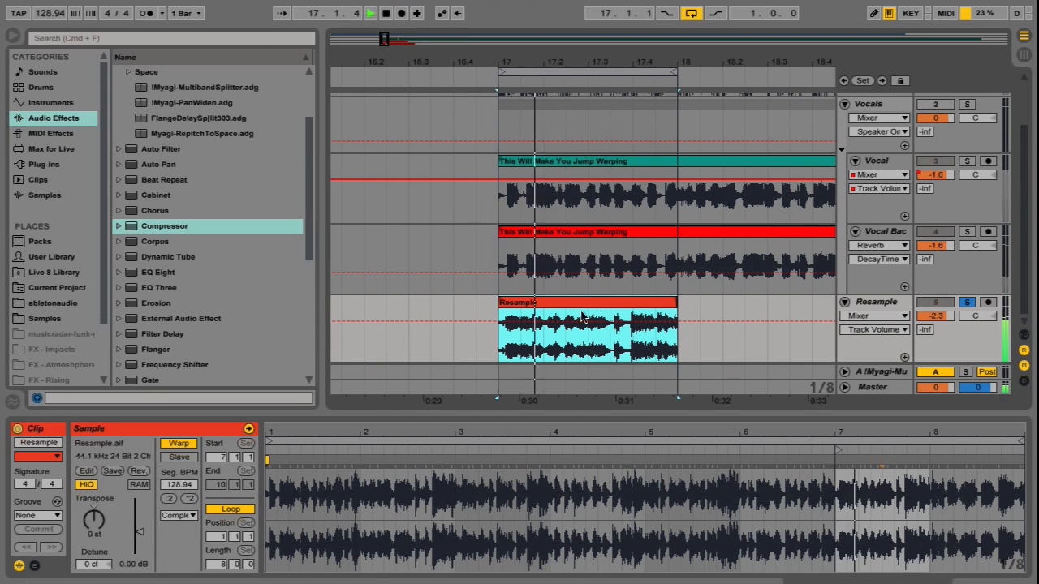
Step: Trim the start of the pasted Resample clip to 17.4 and consolidate the remaining one-beat piece
left_click_drag(499, 304, 522, 303)
left_click_drag(588, 297, 632, 303)
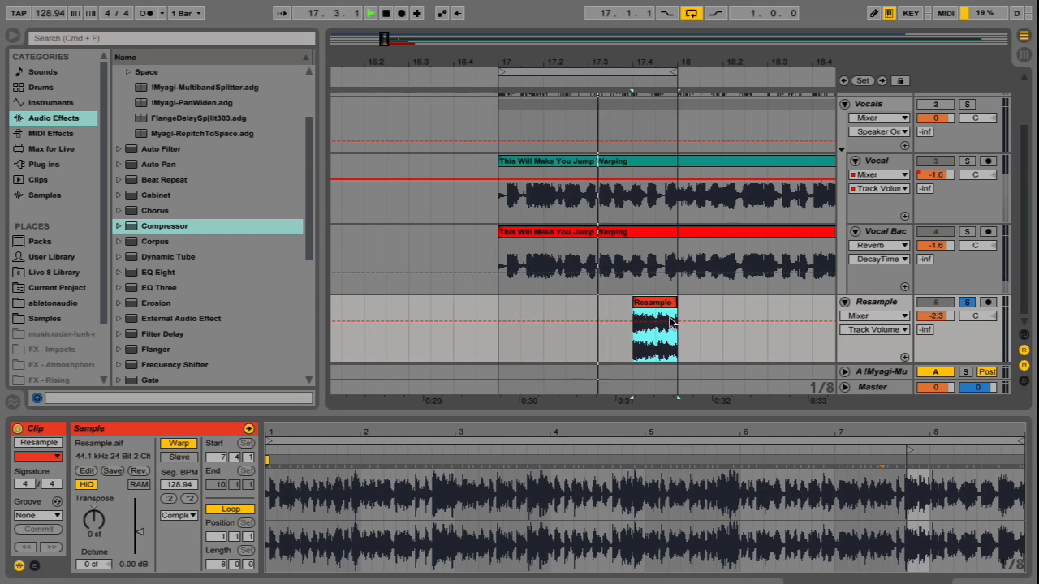
left_click(663, 302)
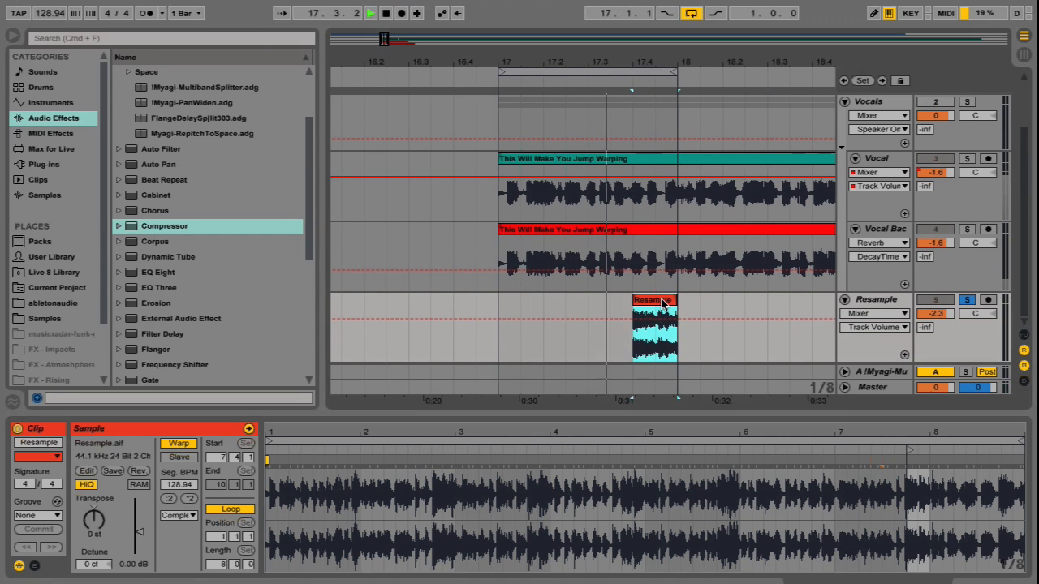
right_click(663, 302)
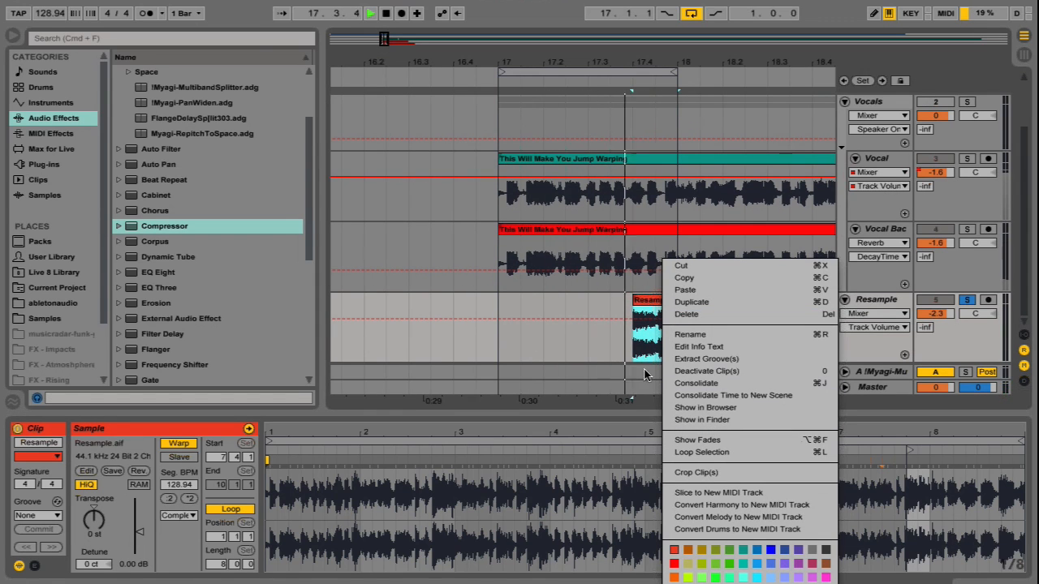
left_click(646, 374)
key("space")
right_click(650, 302)
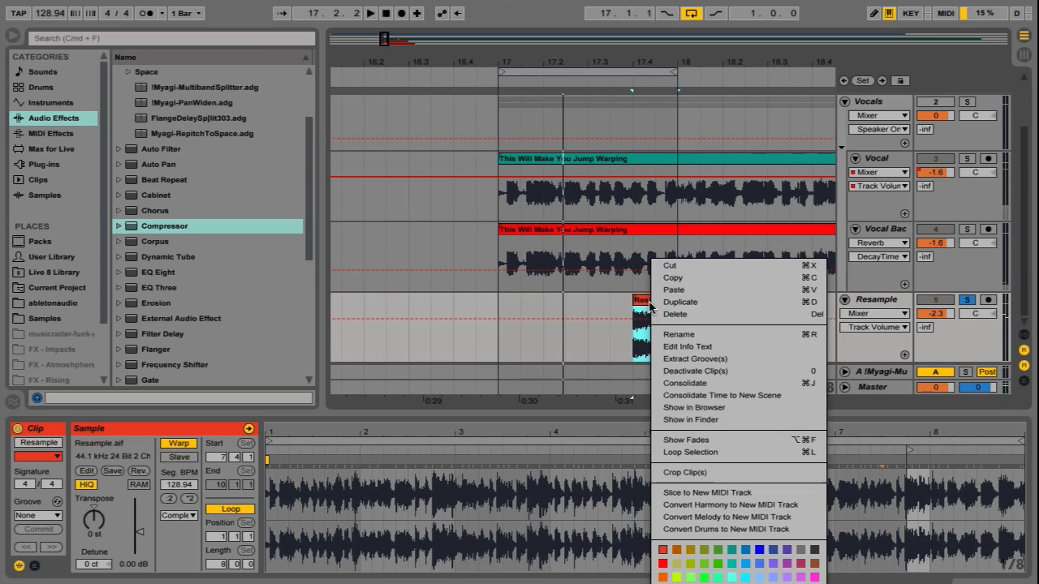
left_click(699, 383)
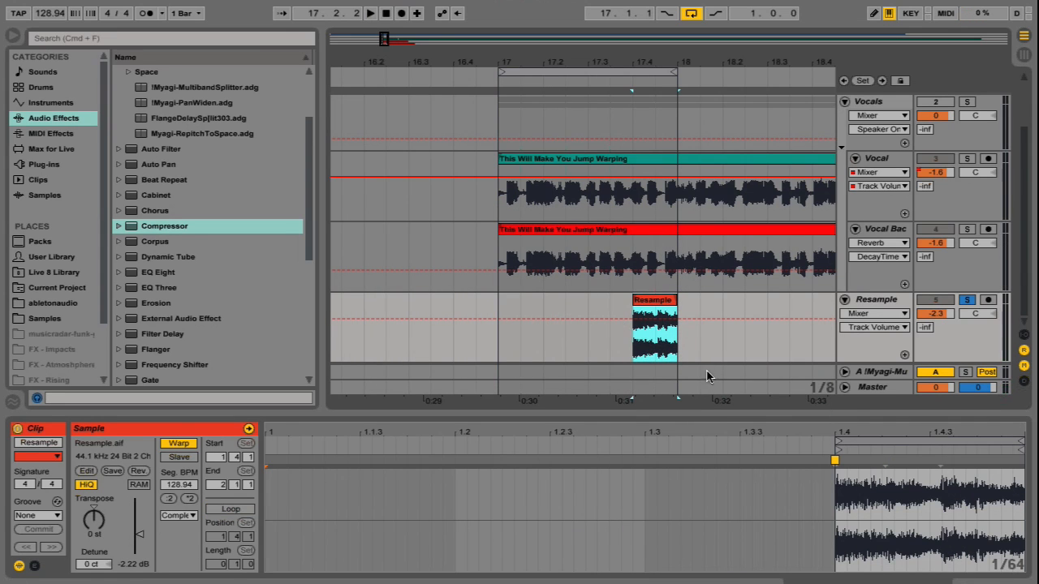
Step: Shape a fade-out in the consolidated clip's volume envelope, starting shortly before 1.4.3 and dipping through a lowered midpoint to zero at bar 2
left_click(656, 305)
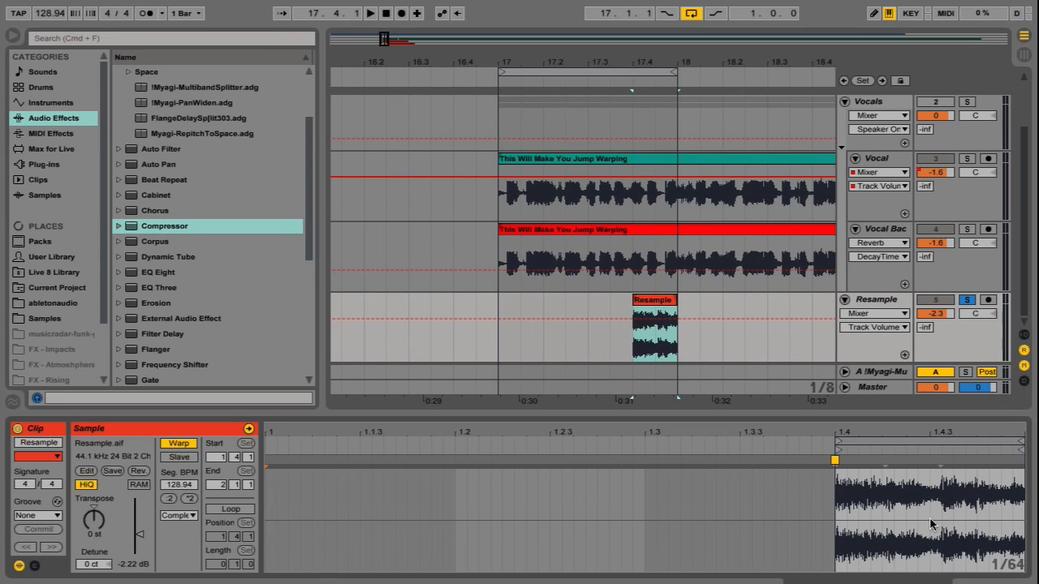
left_click(35, 566)
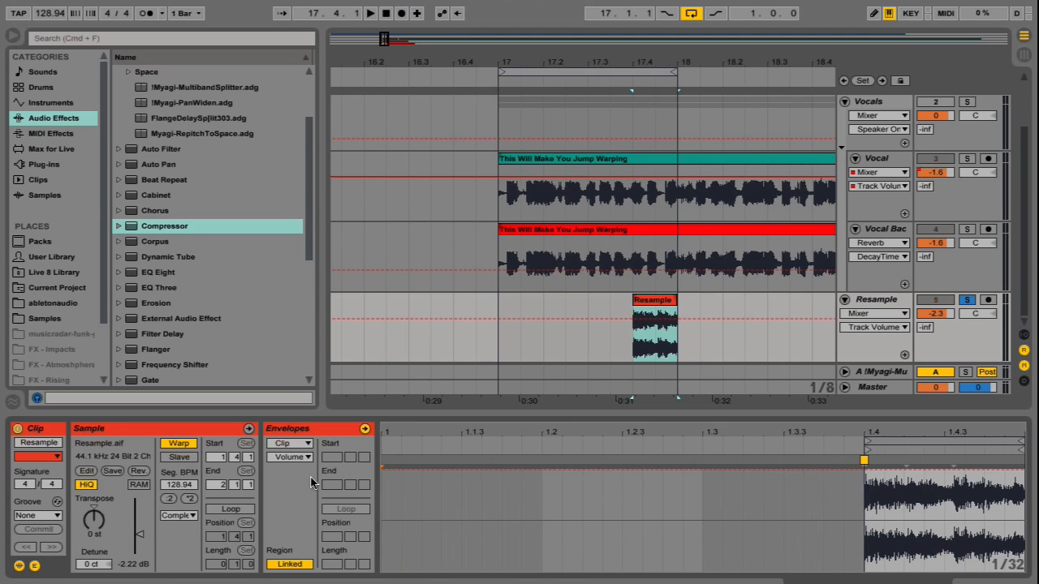
left_click(930, 478)
mouse_move(983, 472)
left_mouse_down()
mouse_move(1005, 567)
mouse_move(981, 570)
mouse_move(999, 572)
left_mouse_up()
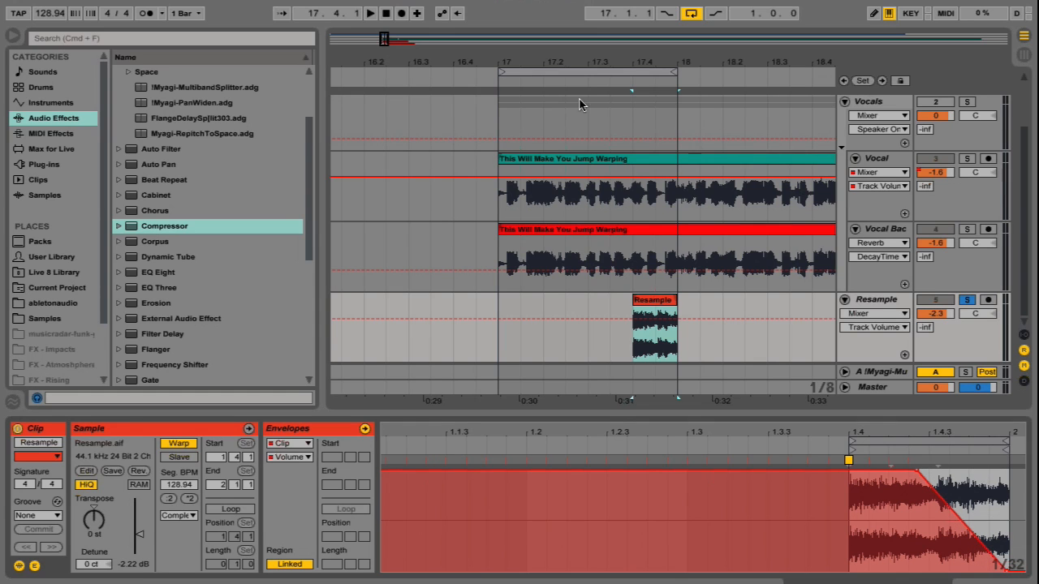
key("space")
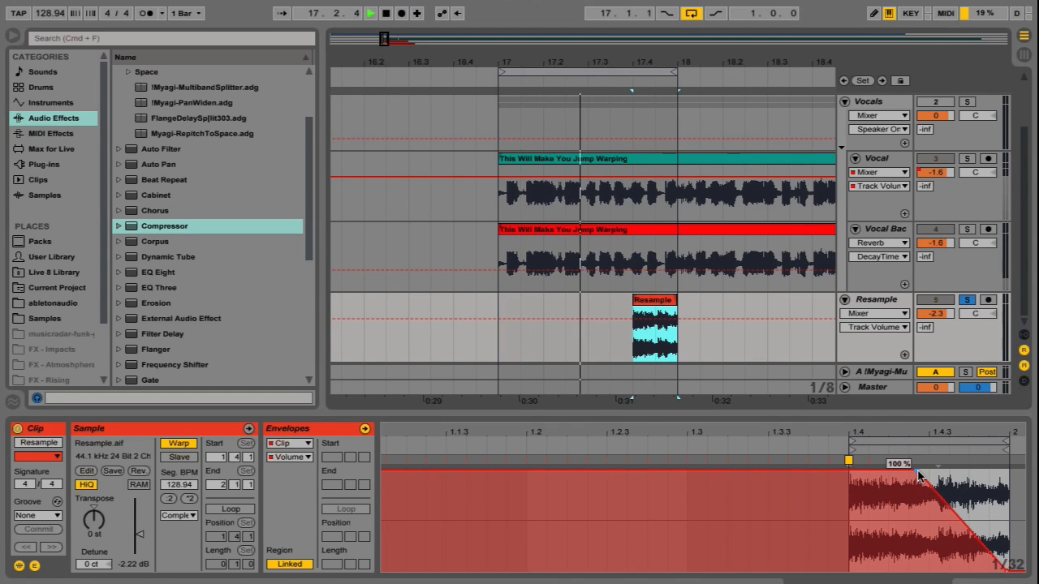
left_click_drag(917, 471, 906, 473)
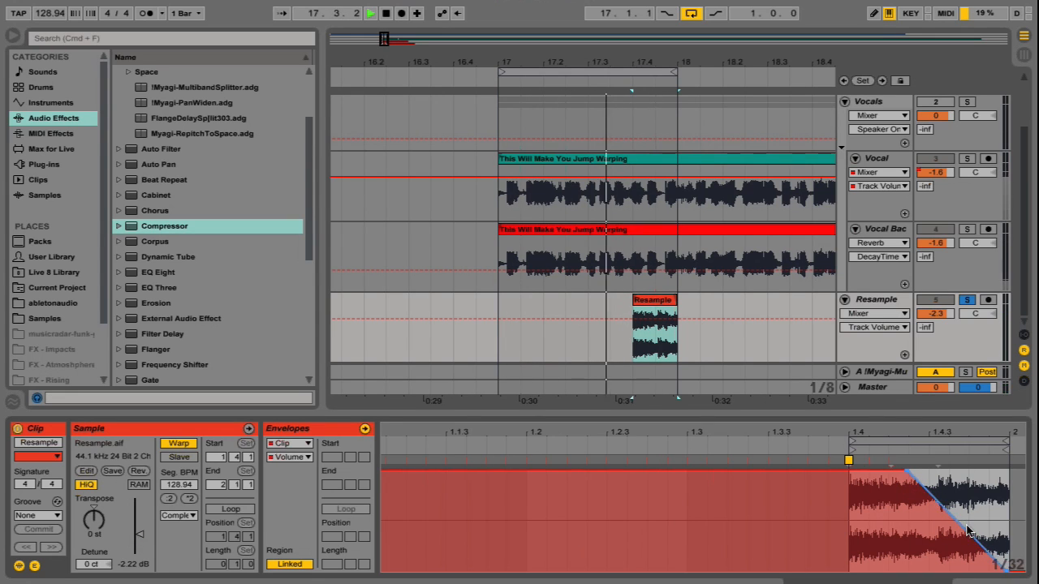
mouse_move(958, 523)
left_mouse_down()
mouse_move(957, 477)
mouse_move(961, 542)
left_mouse_up()
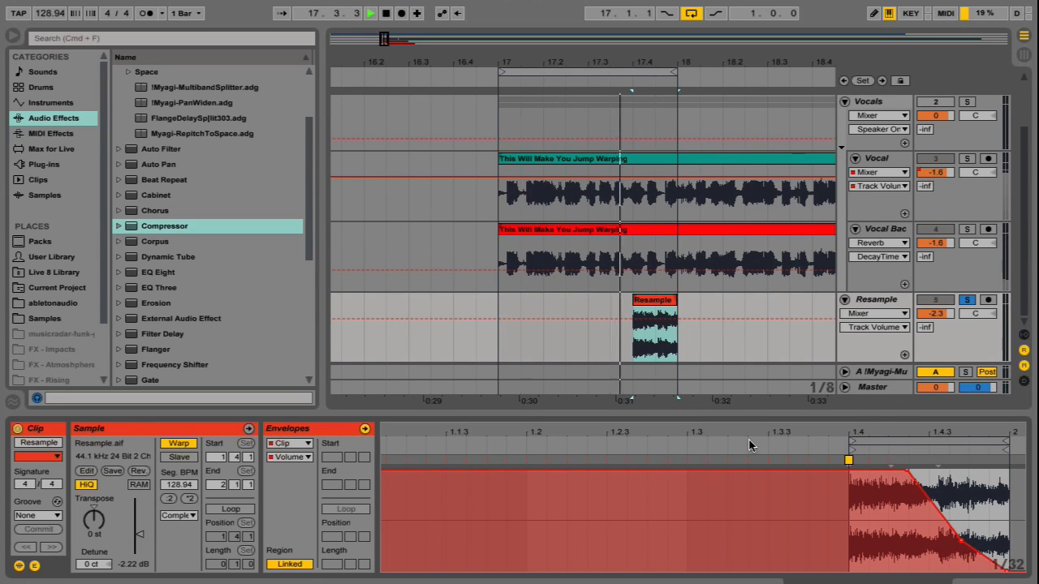
Step: Set the global quantization to 1/16 and audition the faded Resample clip
left_click(674, 302)
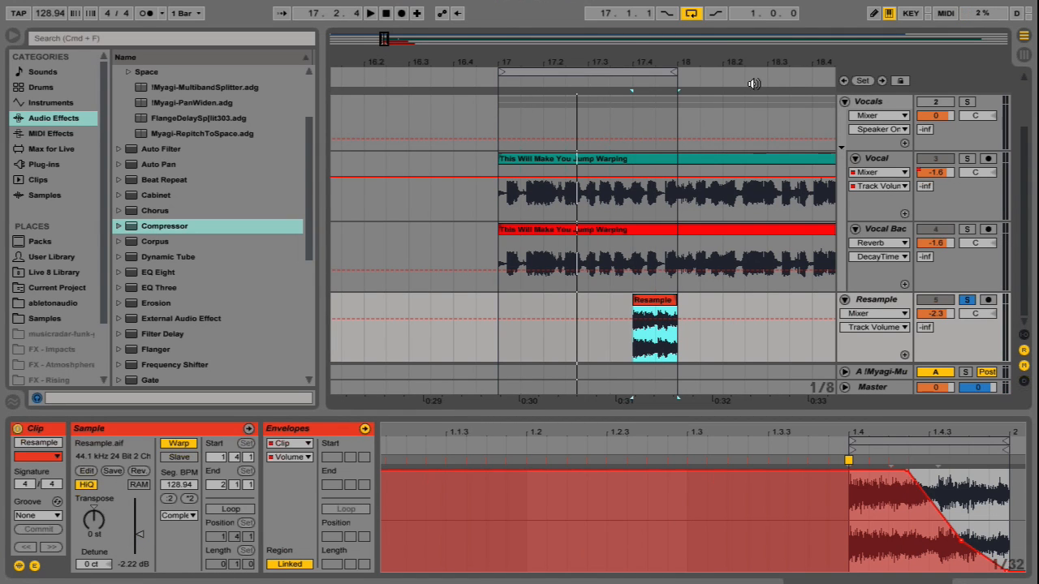
left_click(189, 17)
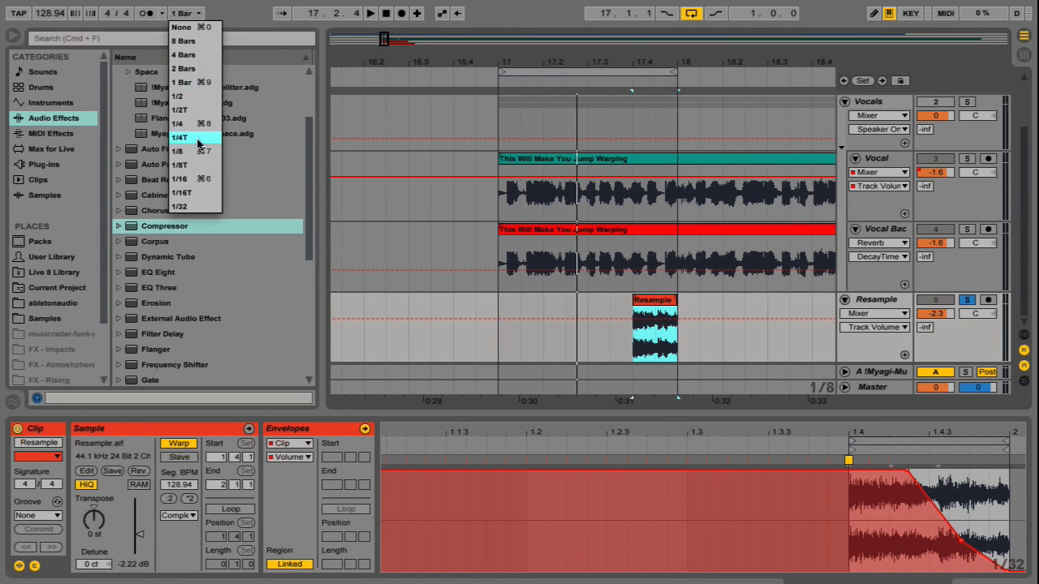
left_click(201, 180)
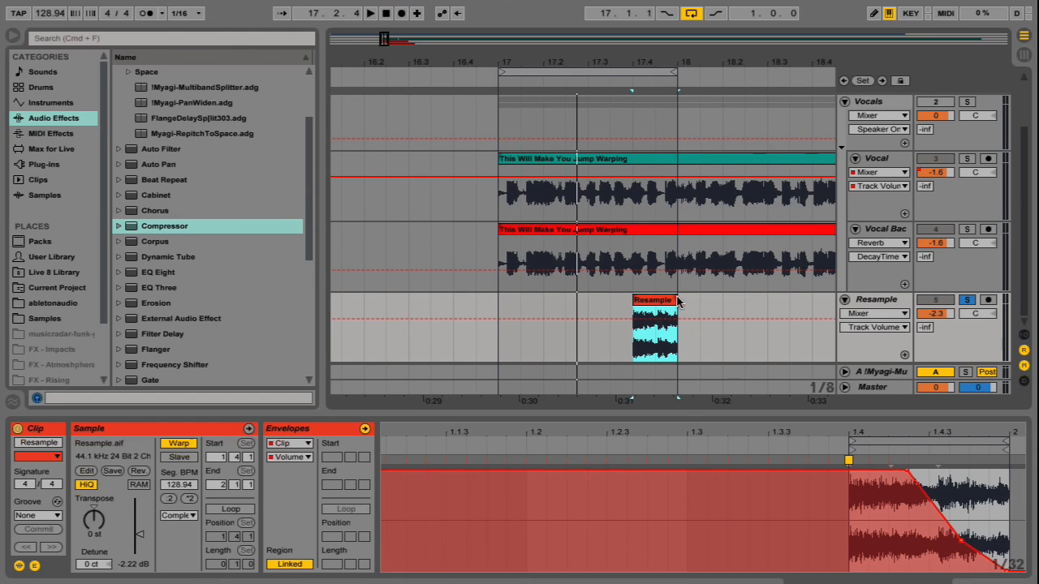
key("space")
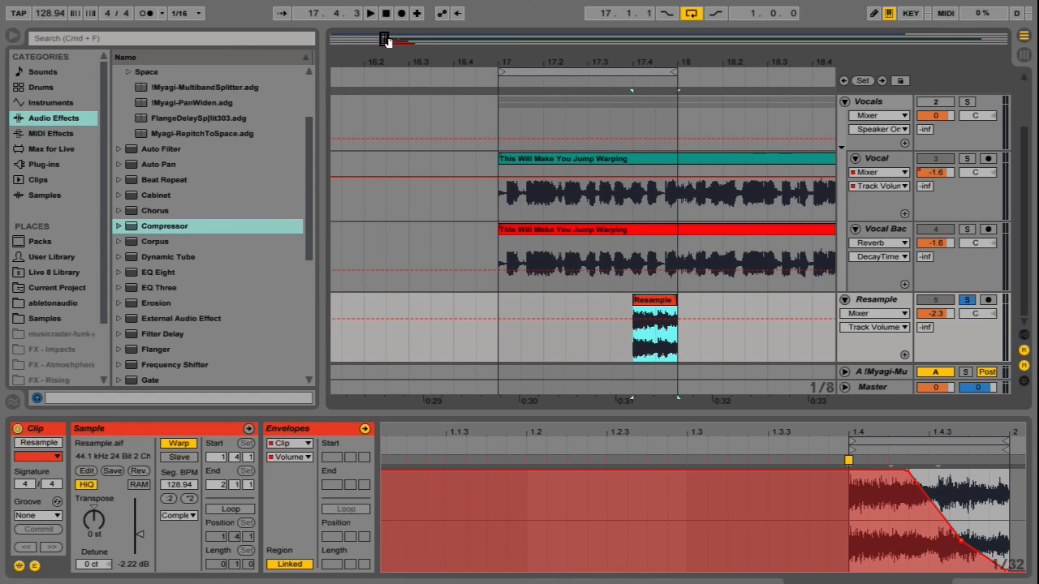
Step: Shorten the consolidated Resample clip to three sixteenths and move it to 17.1.3
left_click_drag(385, 40, 528, 110)
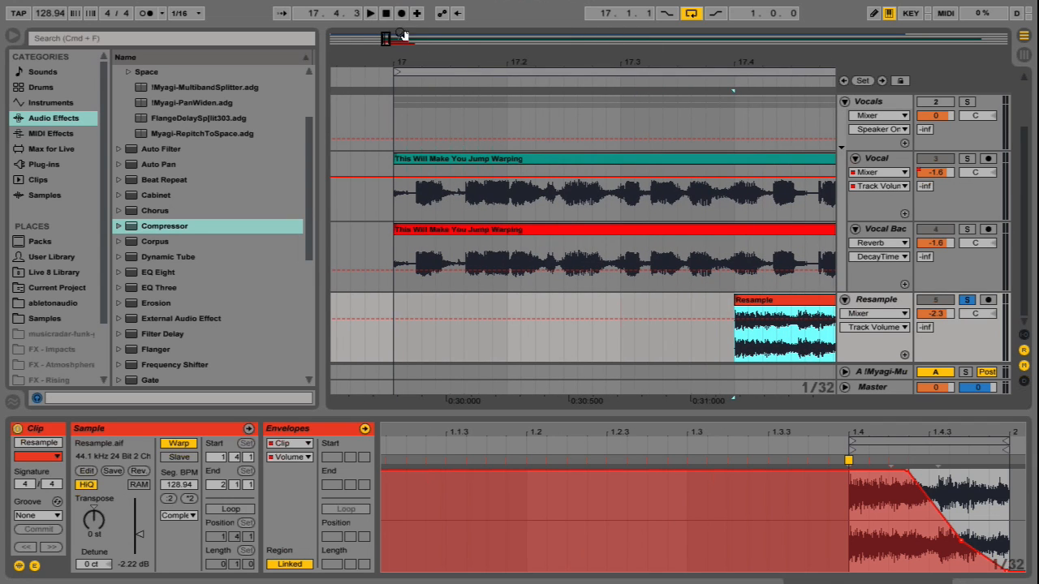
left_click_drag(389, 40, 392, 40)
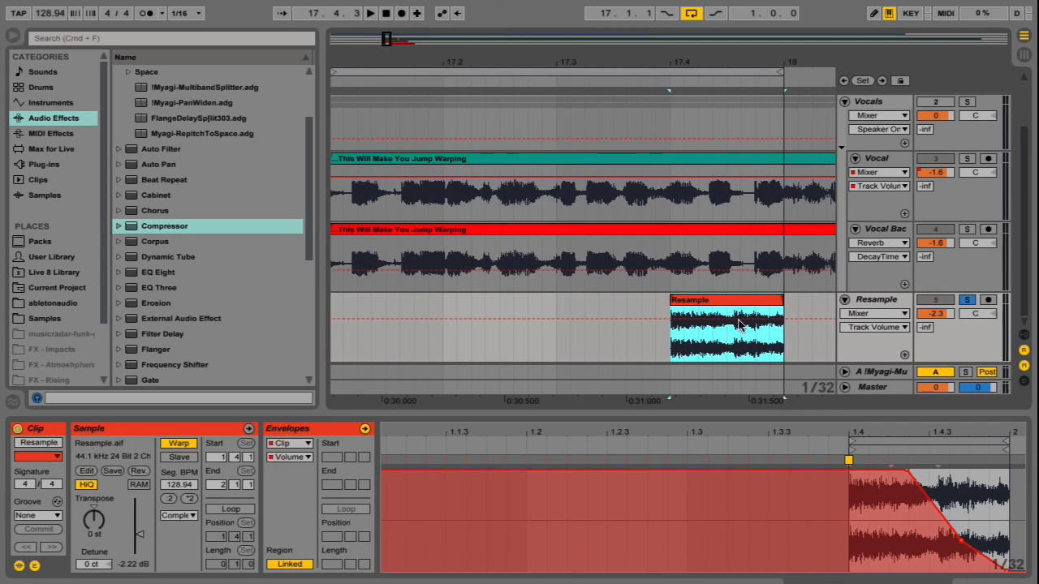
left_click_drag(780, 304, 498, 338)
left_click_drag(391, 41, 386, 38)
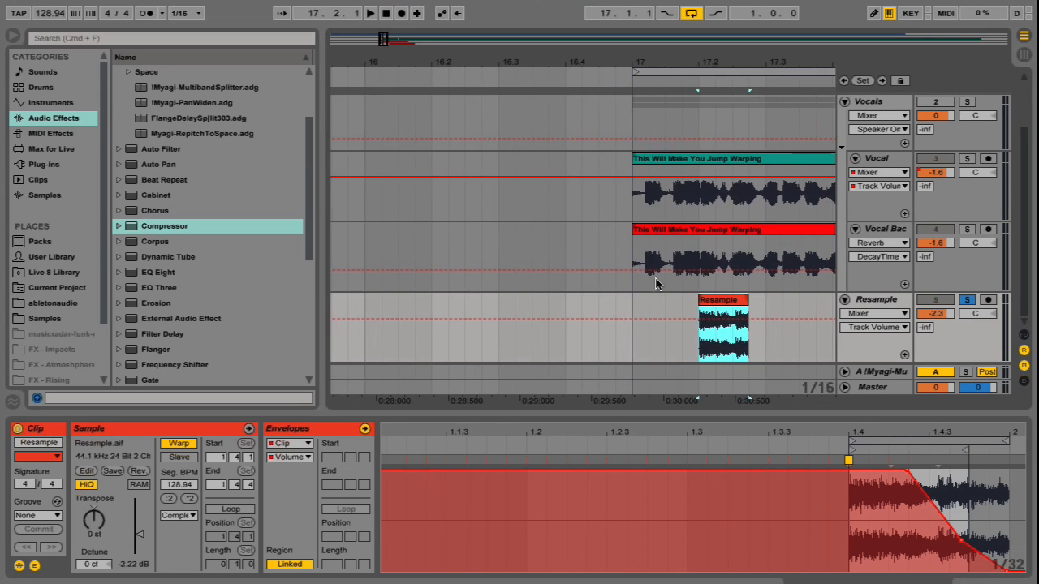
mouse_move(715, 305)
left_mouse_down()
mouse_move(671, 297)
mouse_move(682, 300)
left_mouse_up()
left_click(700, 345)
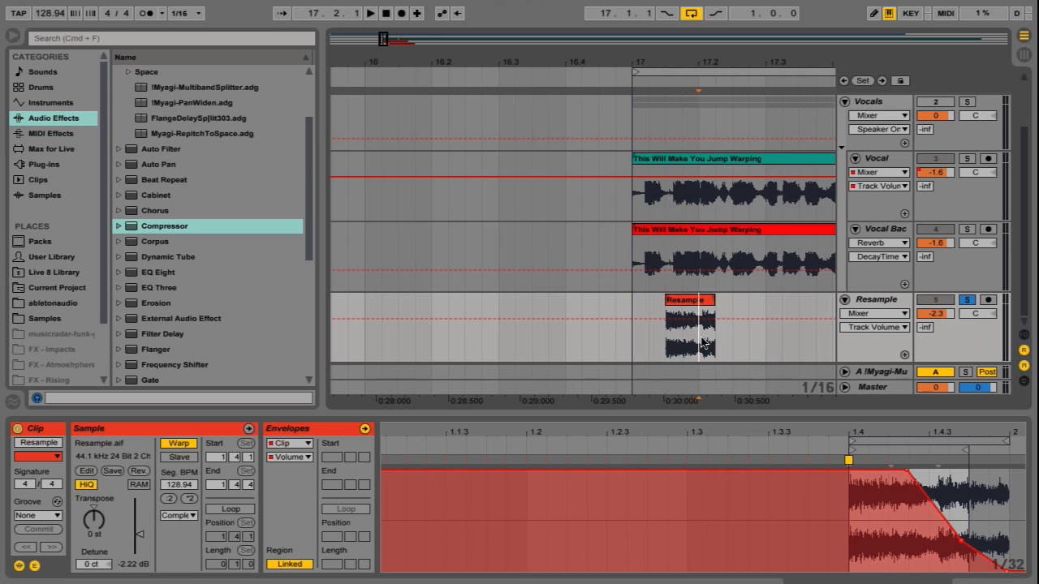
Step: Duplicate the shortened Resample clip to 17.2.3 and 17.4.3, and play the pattern
left_click(703, 301)
key("ctrl+d")
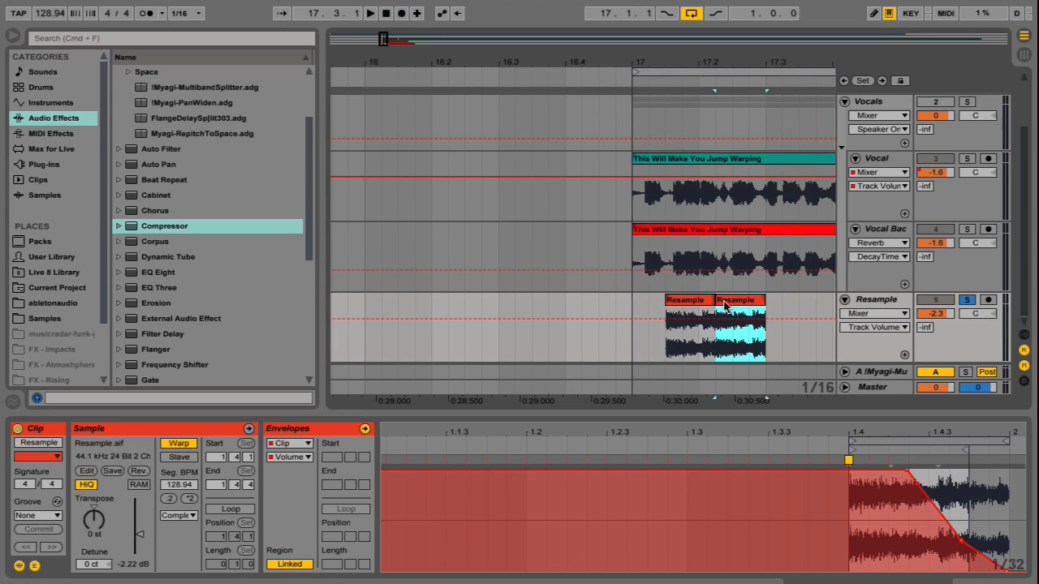
left_click_drag(721, 304, 811, 304)
key("ctrl+d")
key("space")
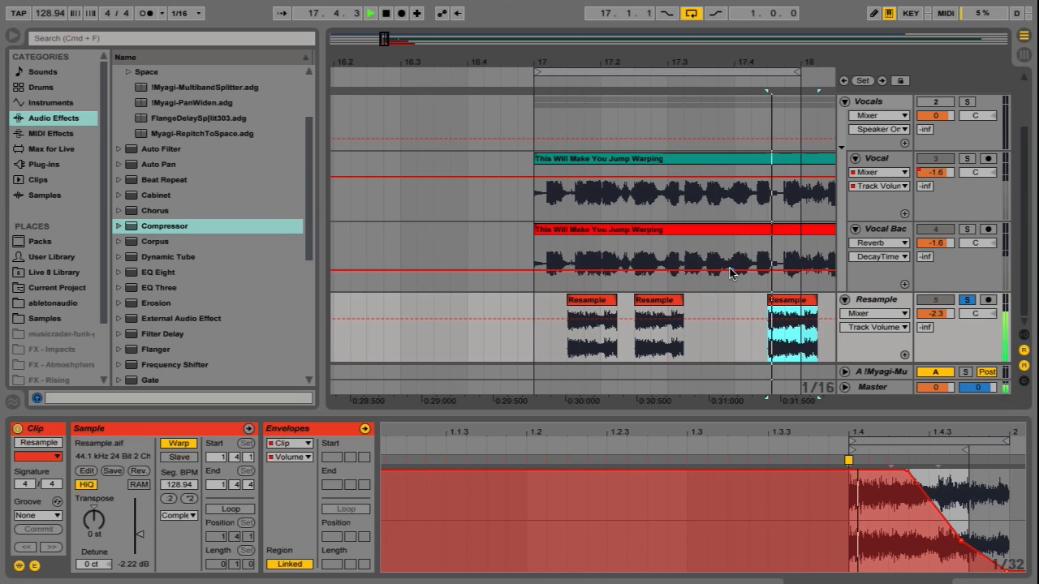
Step: Unsolo the Resample track and lengthen the arrangement loop to two bars from bar 17
left_click(969, 303)
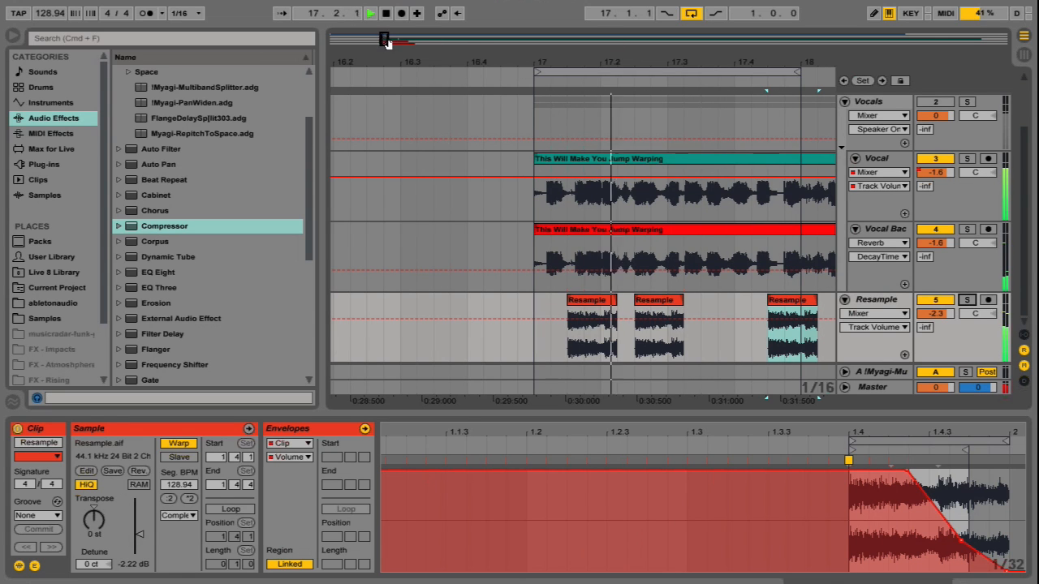
left_click_drag(387, 42, 382, 36)
left_click(738, 73)
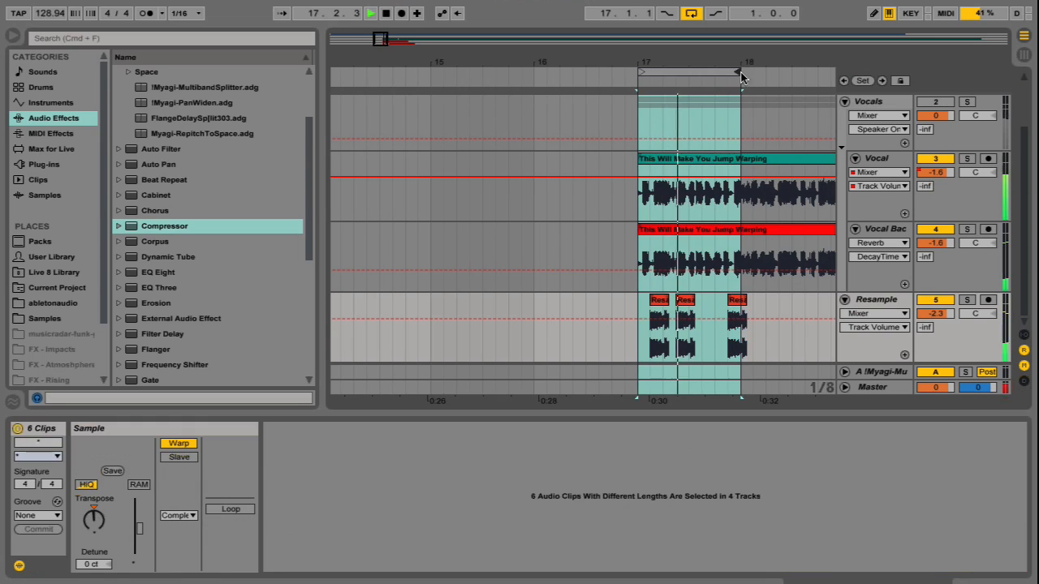
mouse_move(741, 77)
left_mouse_down()
mouse_move(835, 76)
mouse_move(735, 77)
left_mouse_up()
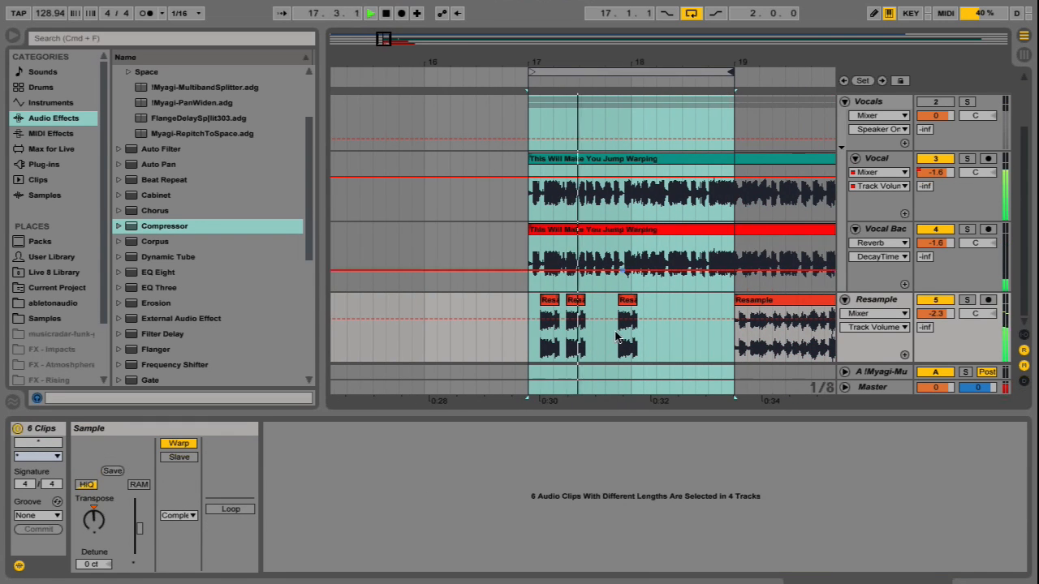
Step: Move the first short Resample clip back to the start of bar 17
left_click(596, 339)
left_click(534, 304)
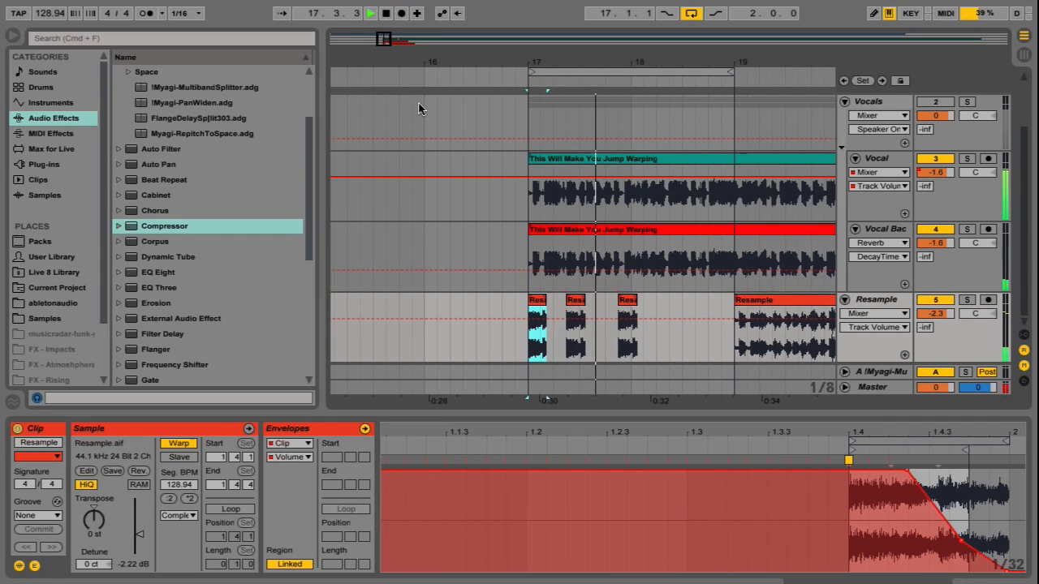
Step: Copy an eighth-note piece of the long Resample clip at 19.2.3, paste it twice from 17.3.3, and audition the result
left_click(773, 351)
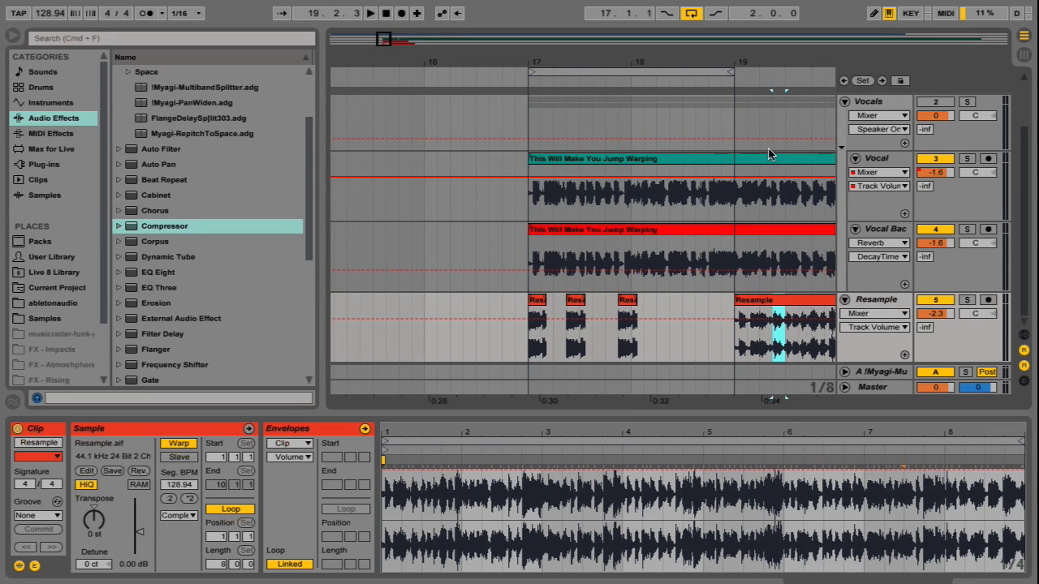
left_click(593, 315)
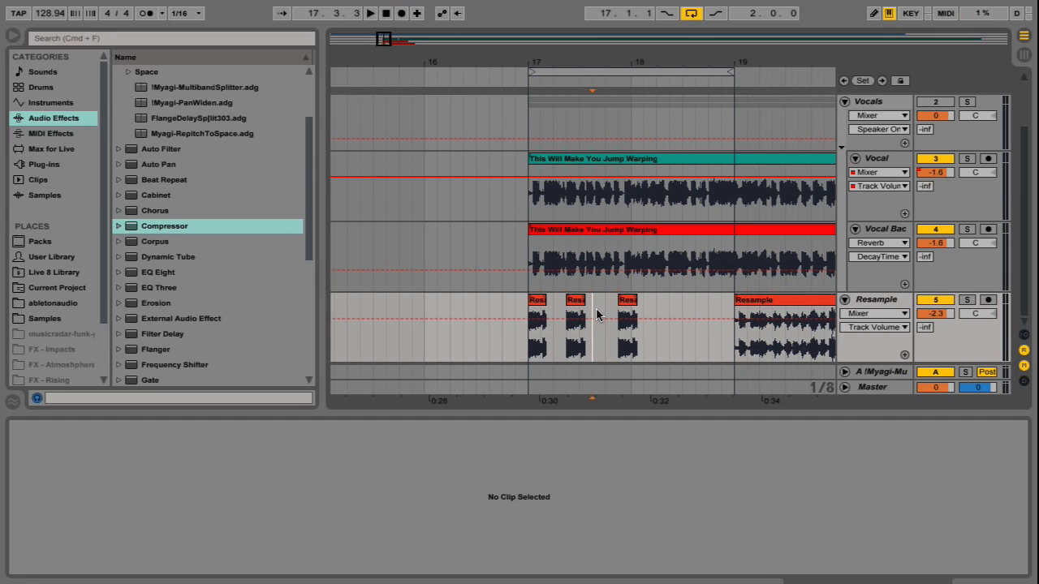
key("ctrl+v")
key("ctrl+v")
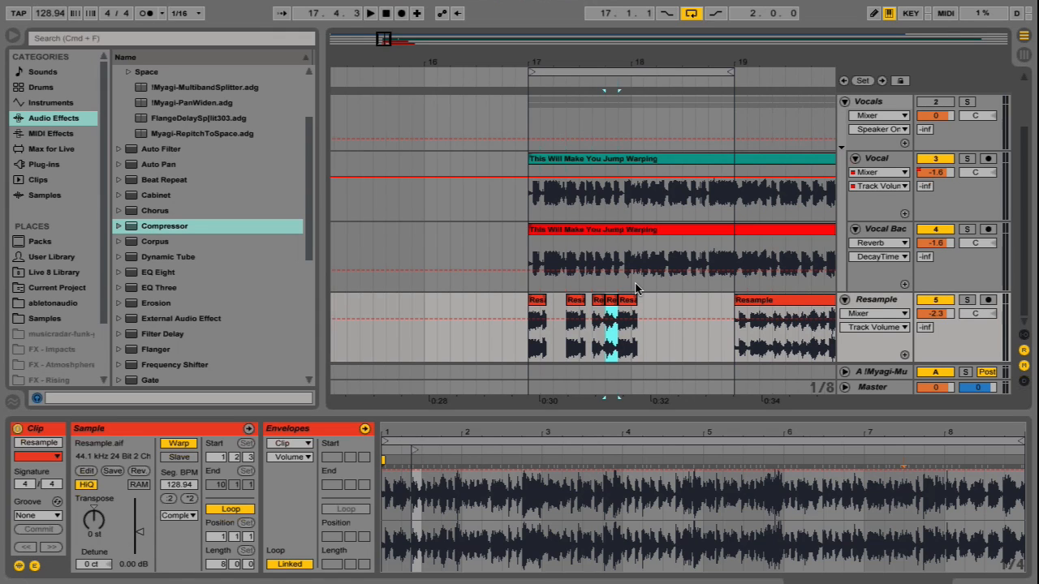
left_click(522, 82)
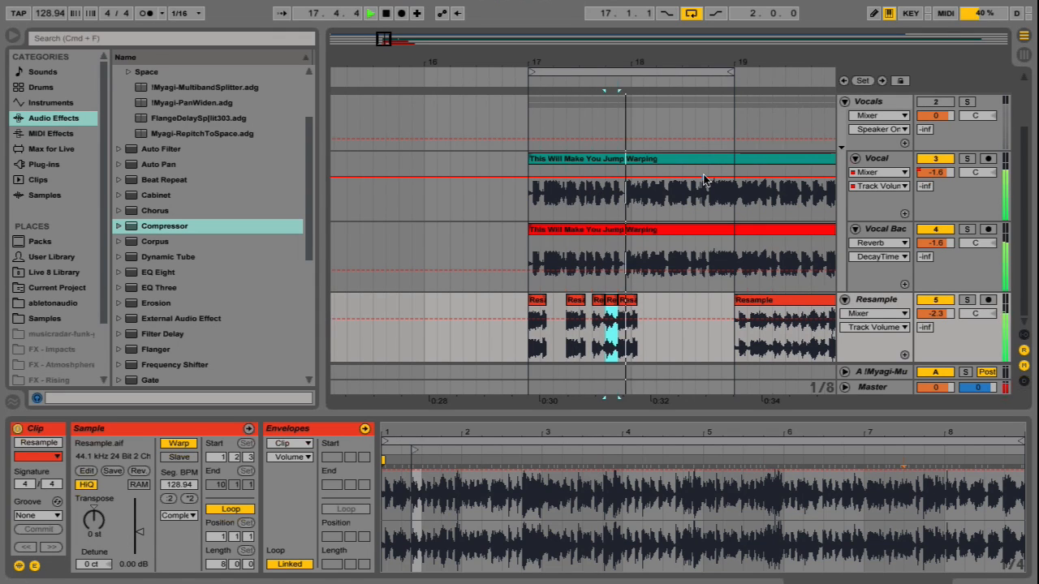
key("space")
Step: Replace the faded Resample clip at 17.4.3 with a duplicate of the eighth-note piece before it
left_click_drag(384, 40, 388, 81)
left_click(781, 305)
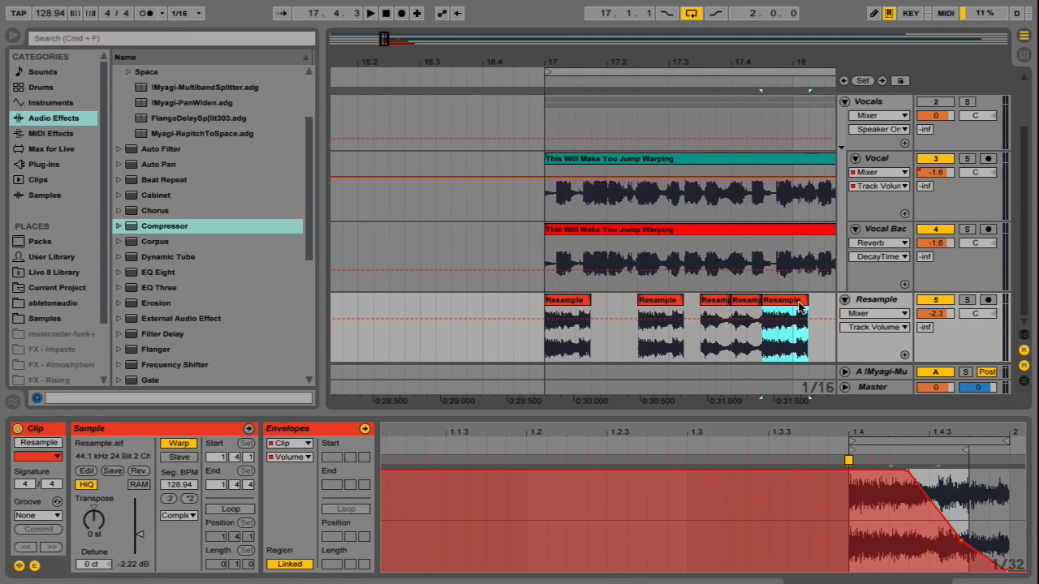
key("Delete")
left_click(755, 302)
key("ctrl+d")
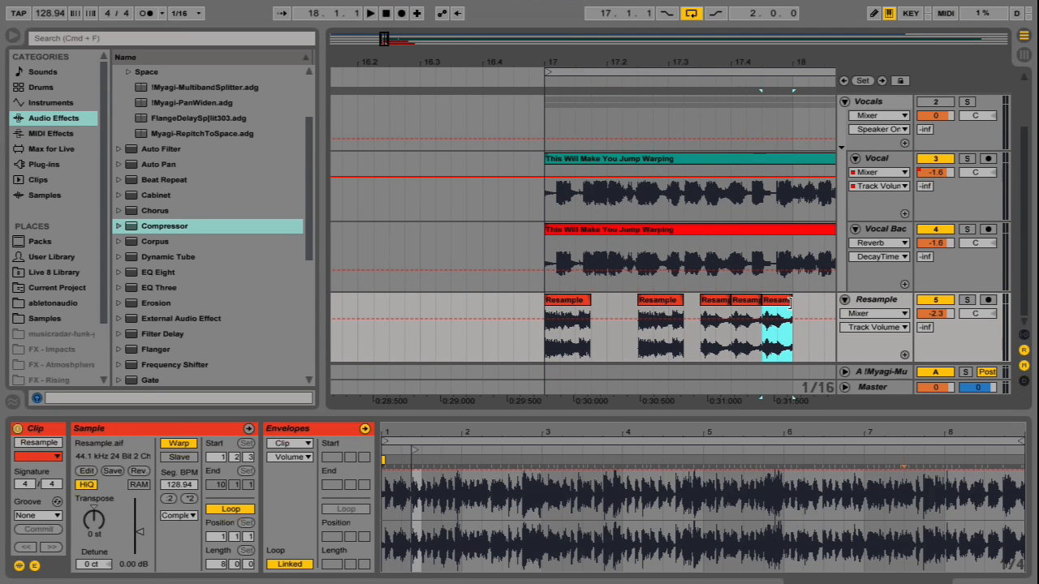
Step: Shorten the Resample piece at 17.4.3 to a thirty-second note and duplicate it three times up to bar 18
left_click_drag(787, 302, 773, 303)
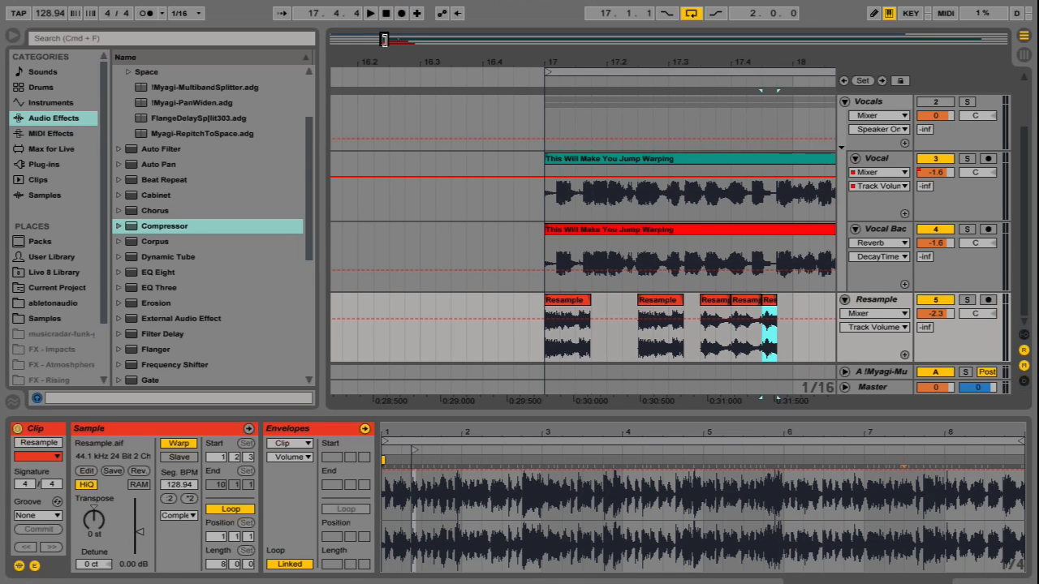
left_click_drag(388, 41, 418, 60)
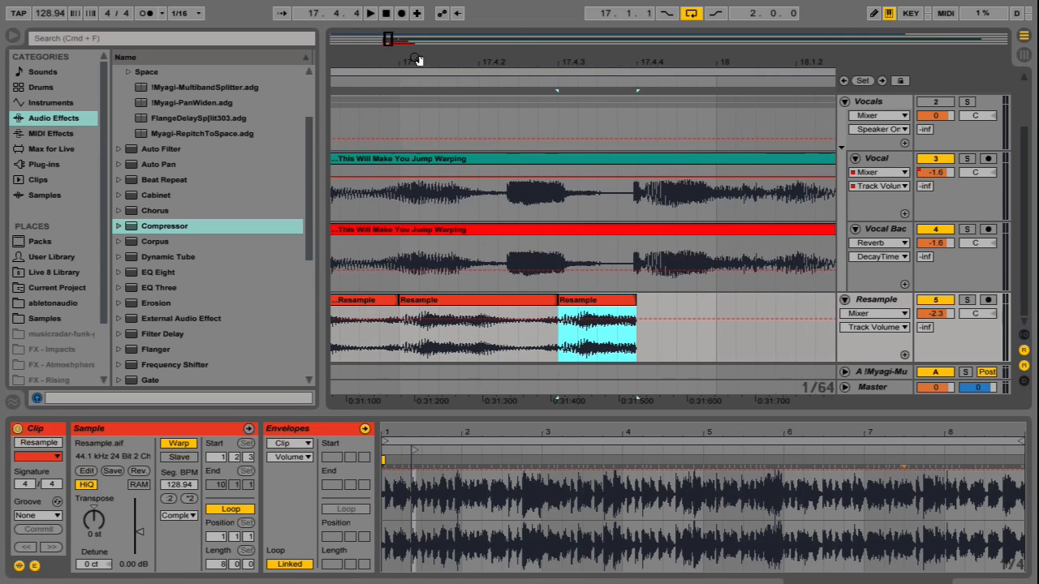
mouse_move(565, 302)
left_mouse_down()
mouse_move(612, 302)
mouse_move(574, 307)
left_mouse_up()
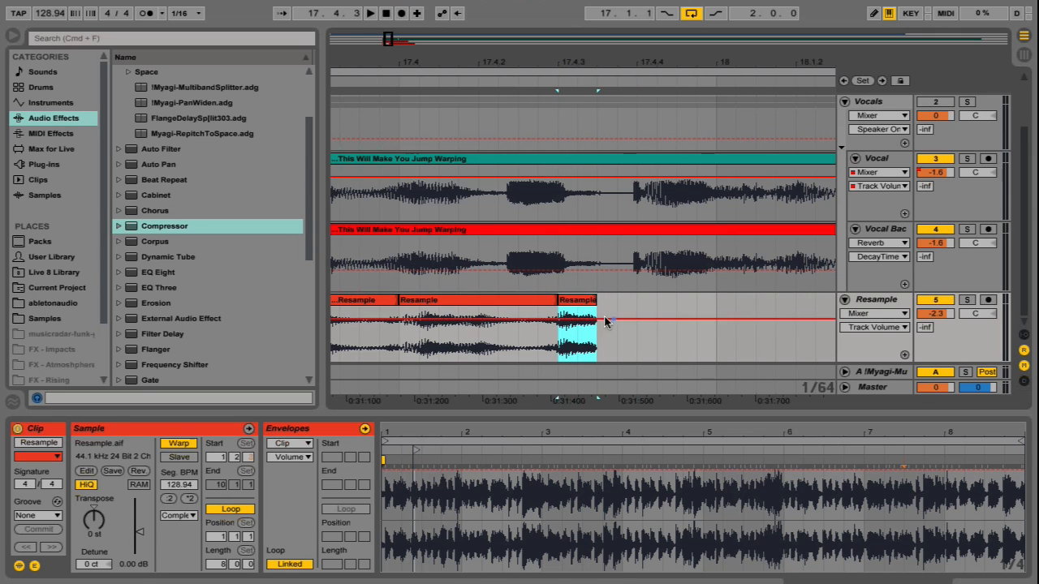
key("ctrl+d")
key("ctrl+d")
key("ctrl+d")
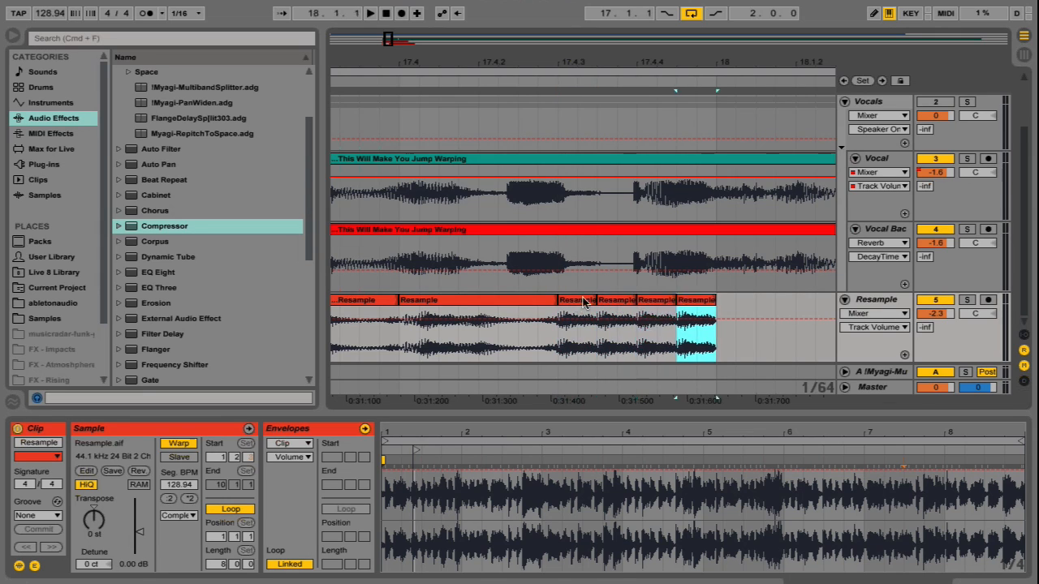
Step: Audition the chopped pattern, and duplicate the full bar 17 pattern on the Resample track into bar 18
mouse_move(390, 41)
left_mouse_down()
mouse_move(347, 64)
mouse_move(390, 40)
left_mouse_up()
key("space")
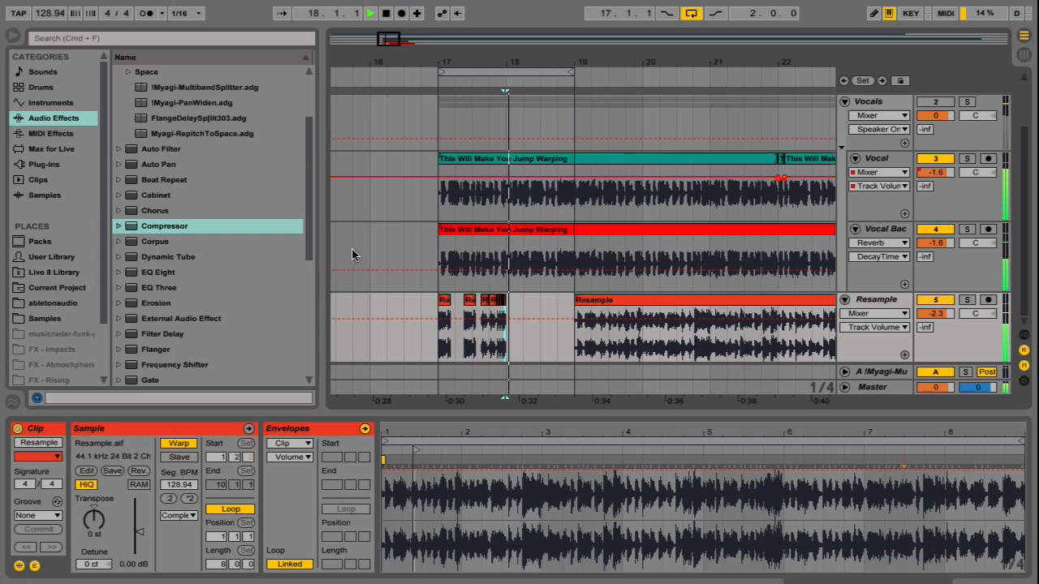
left_click(425, 90)
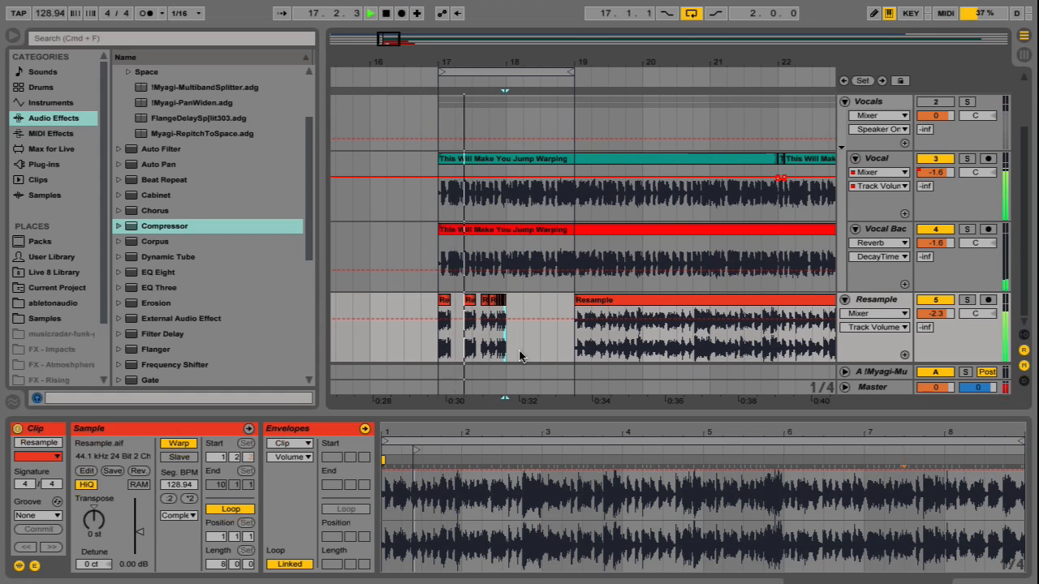
left_click_drag(504, 341, 441, 341)
key("ctrl+d")
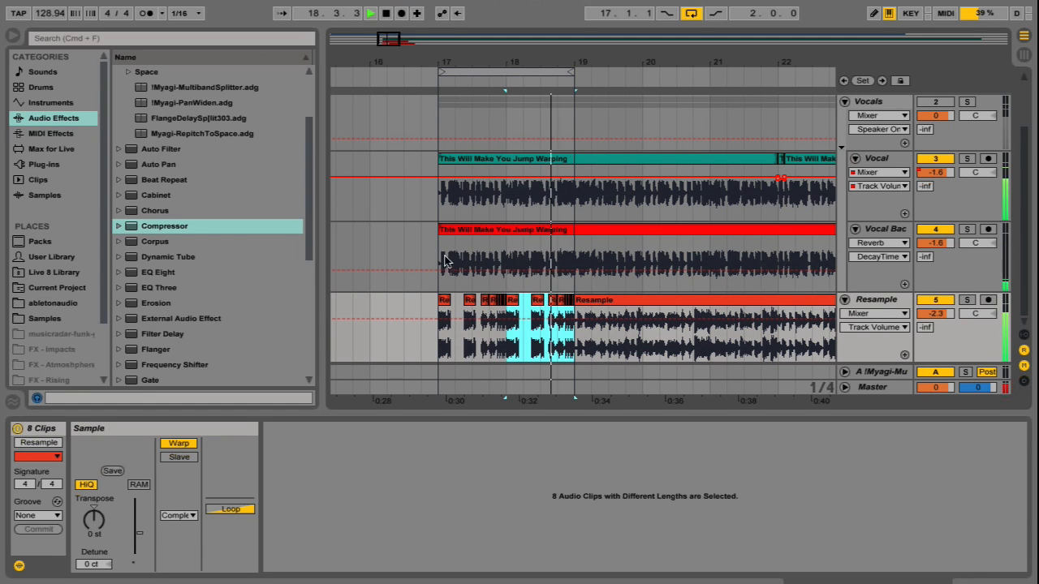
Step: Stop playback and consolidate all the chopped Resample pieces between bars 17 and 19 into one clip
left_click_drag(396, 39, 384, 40)
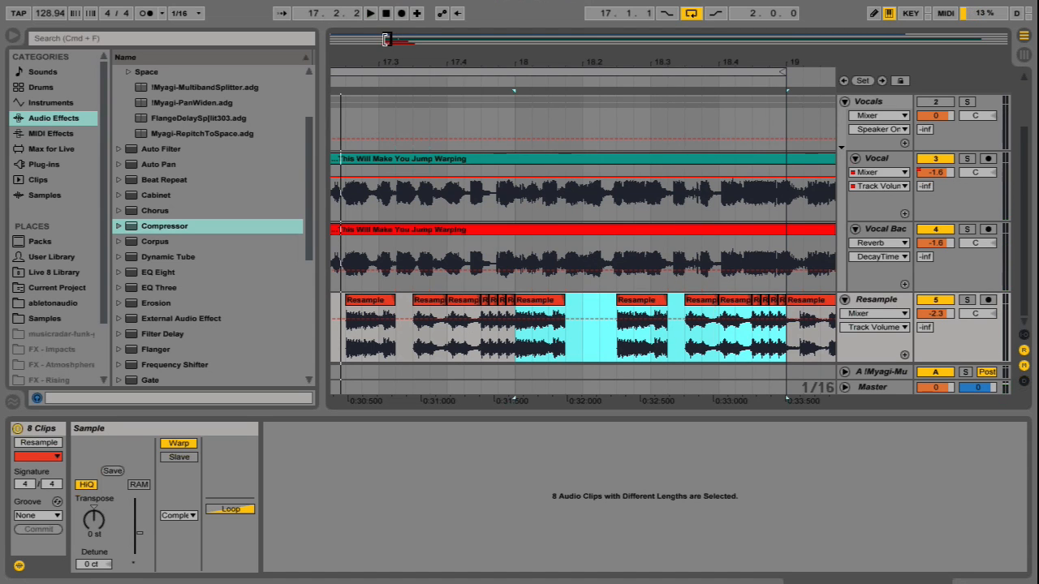
left_click_drag(387, 40, 388, 35)
left_click(678, 347)
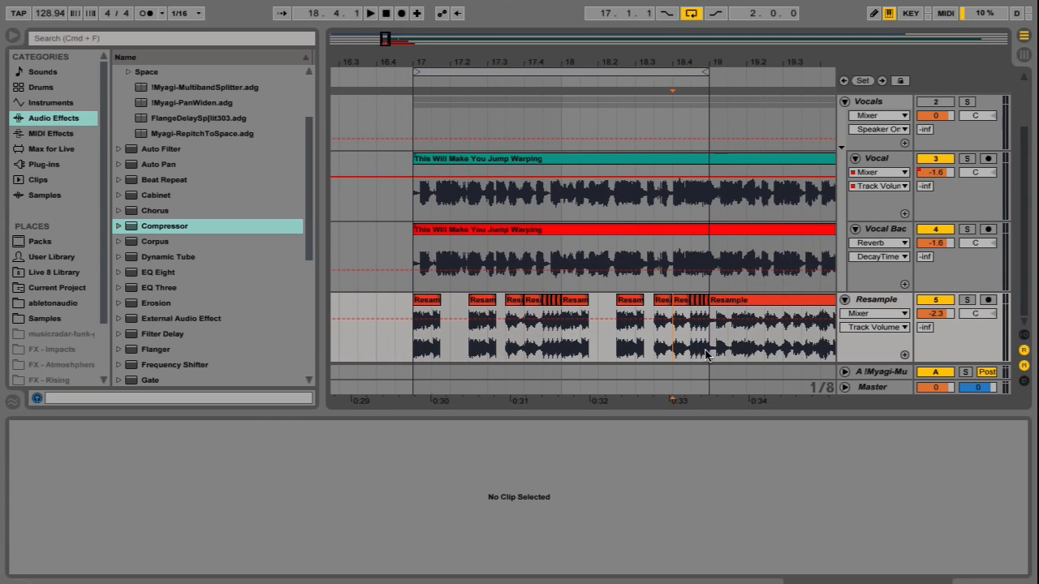
left_click_drag(629, 349, 432, 350)
left_click(419, 349)
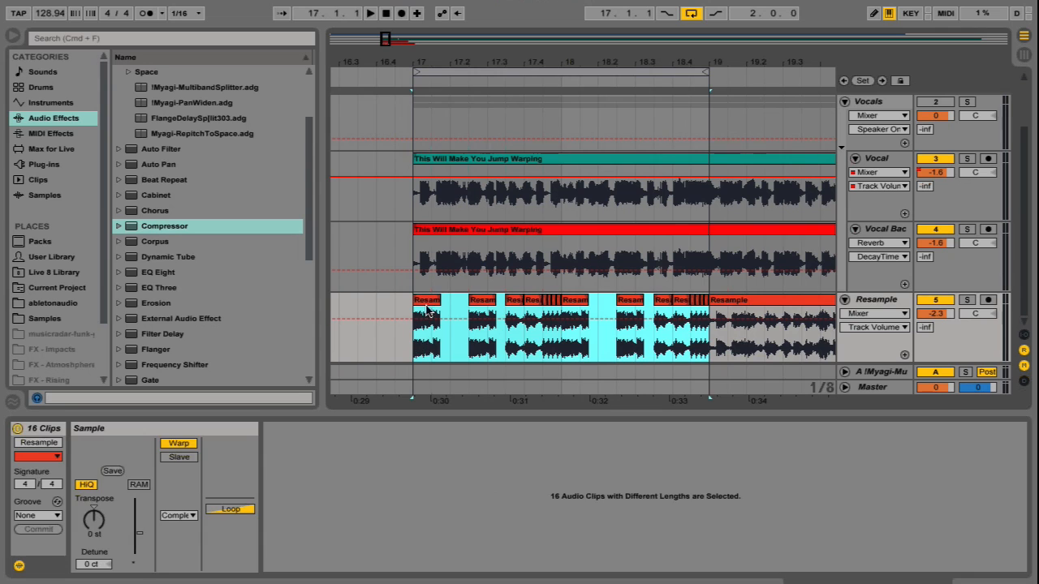
right_click(425, 302)
left_click(471, 401)
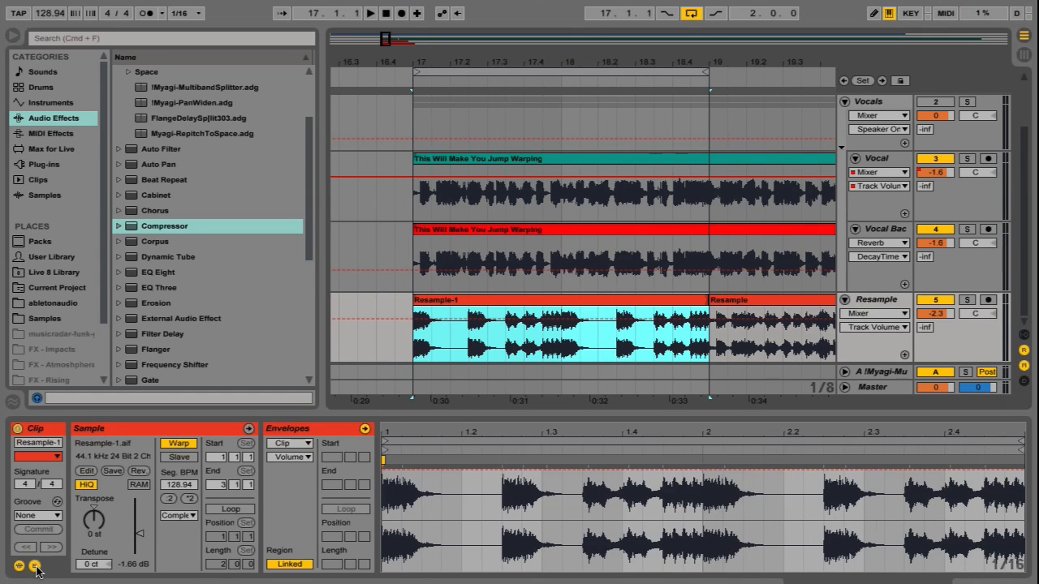
Step: In the consolidated clip's Transposition Modulation envelope, shape a downward ramp from about 1.3.3 to -7 st just before 1.4.3, and audition it
left_click(302, 457)
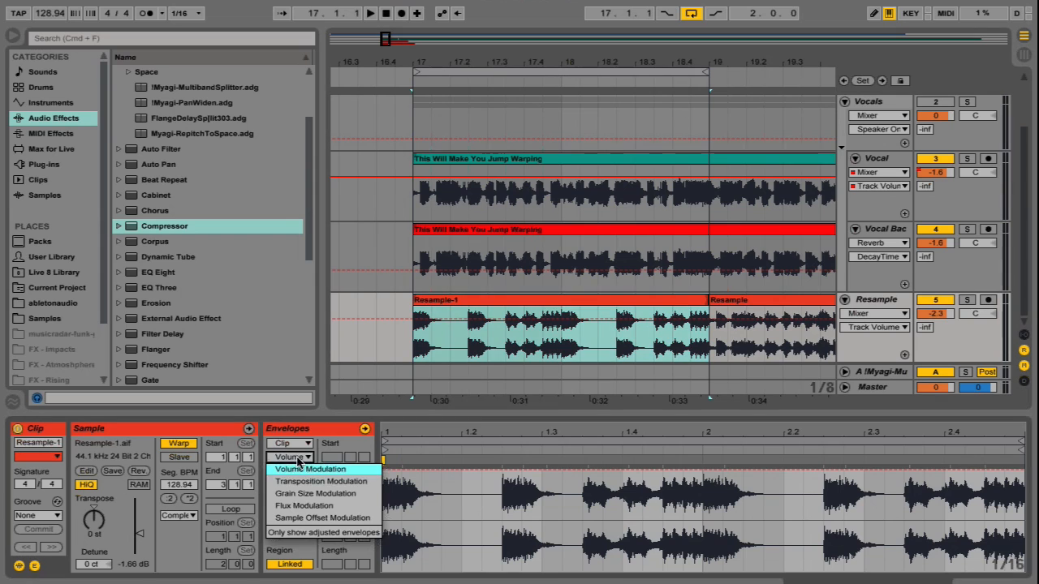
left_click(362, 475)
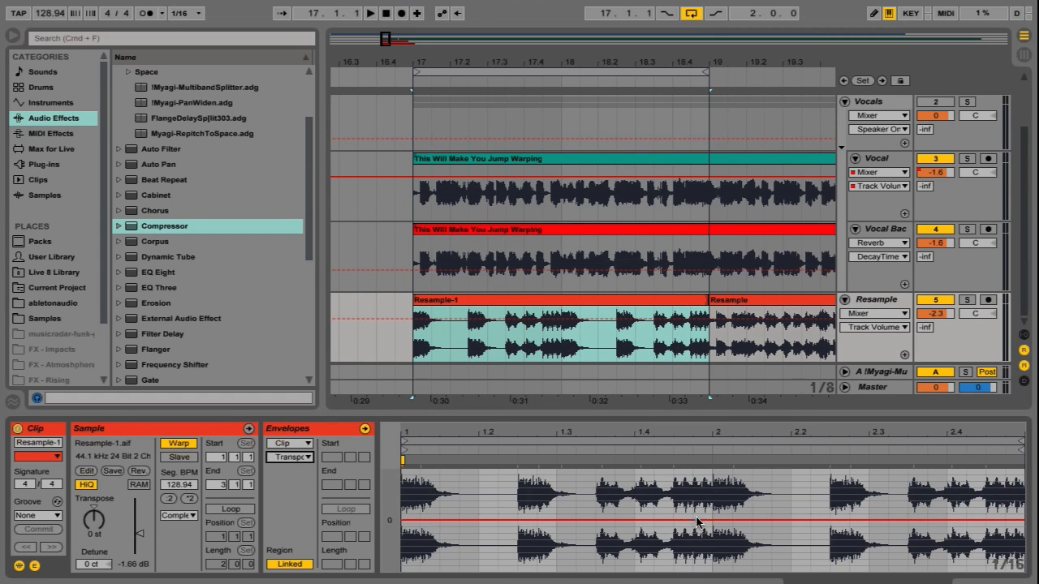
left_click(598, 520)
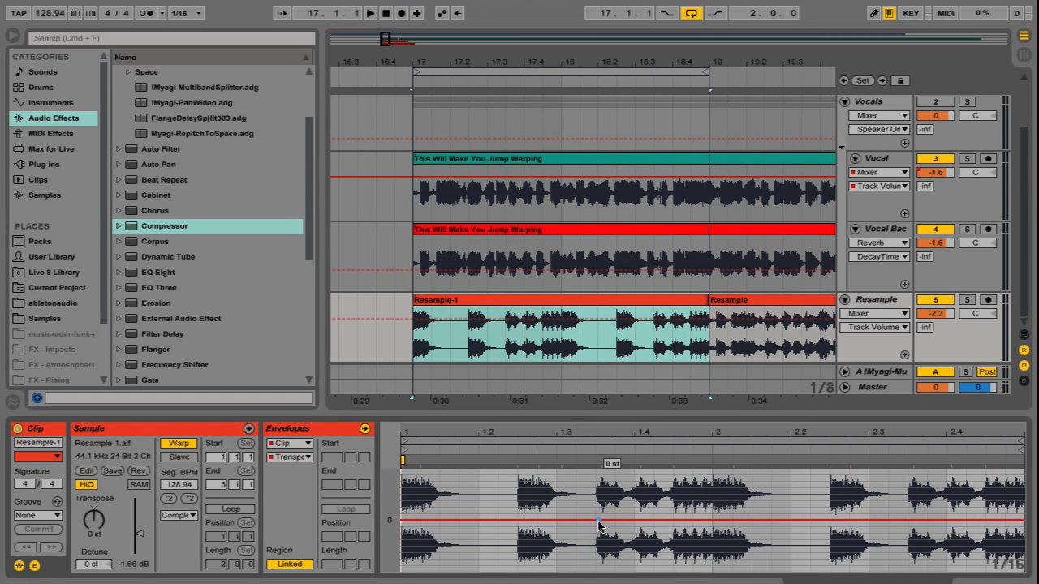
left_click(671, 521)
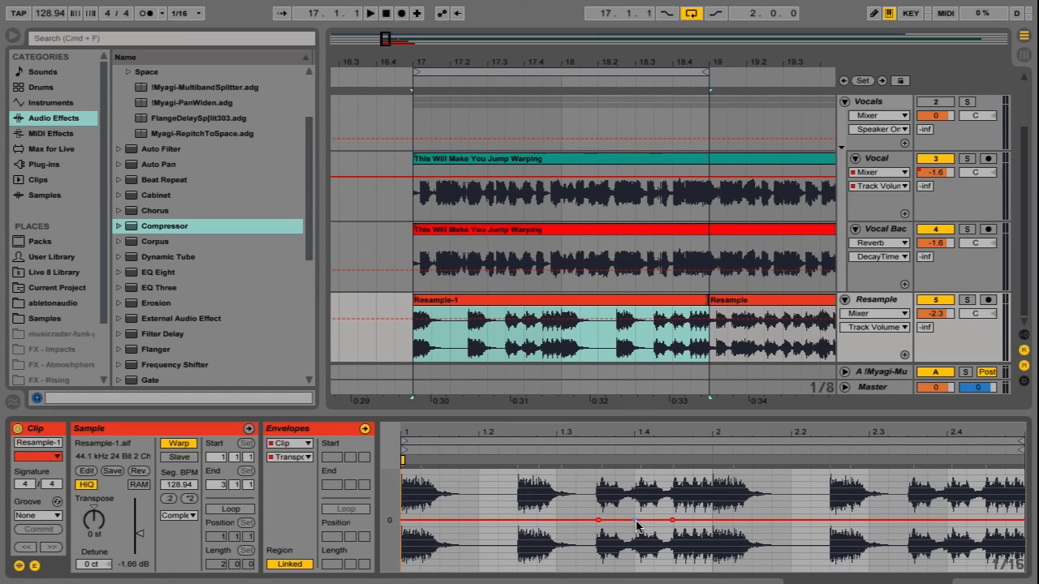
left_click_drag(637, 524, 666, 563)
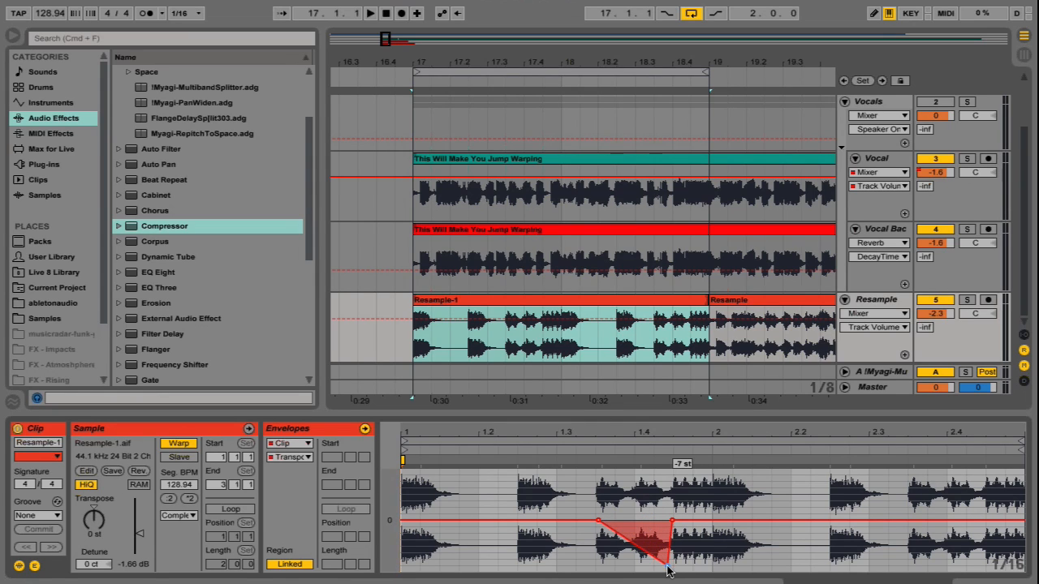
key("space")
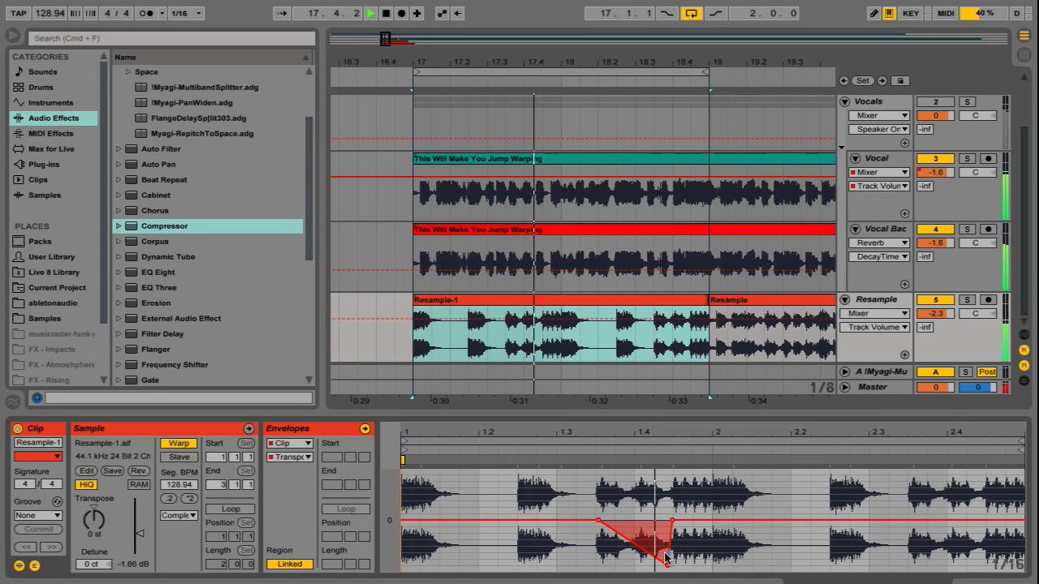
Step: Add two 0 st breakpoints to the Transposition envelope, one at beat 2 and one between 2.2 and 2.3
left_click(712, 521)
left_click(823, 522)
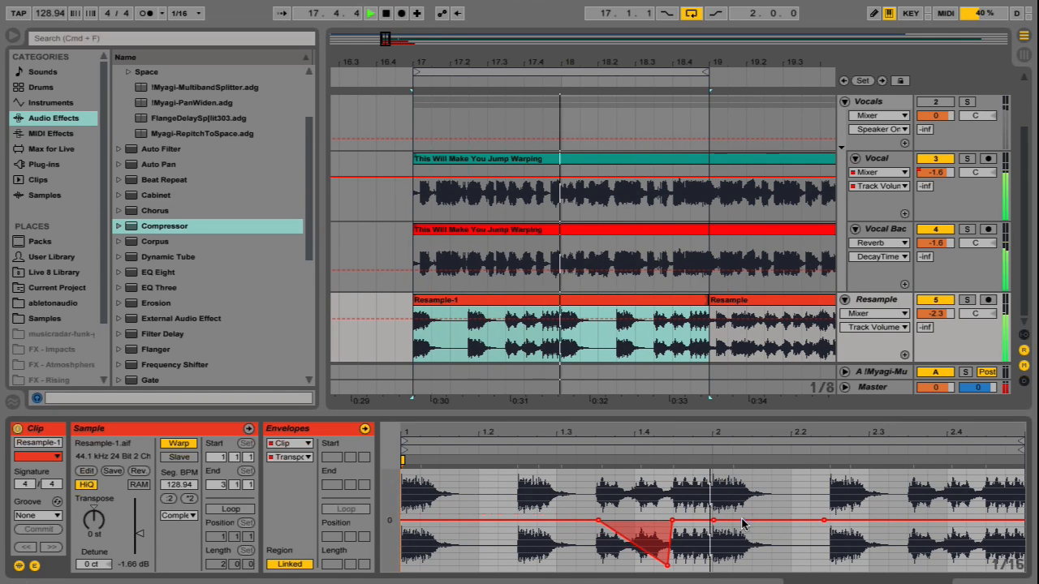
mouse_move(714, 521)
left_mouse_down()
mouse_move(694, 521)
mouse_move(713, 521)
left_mouse_up()
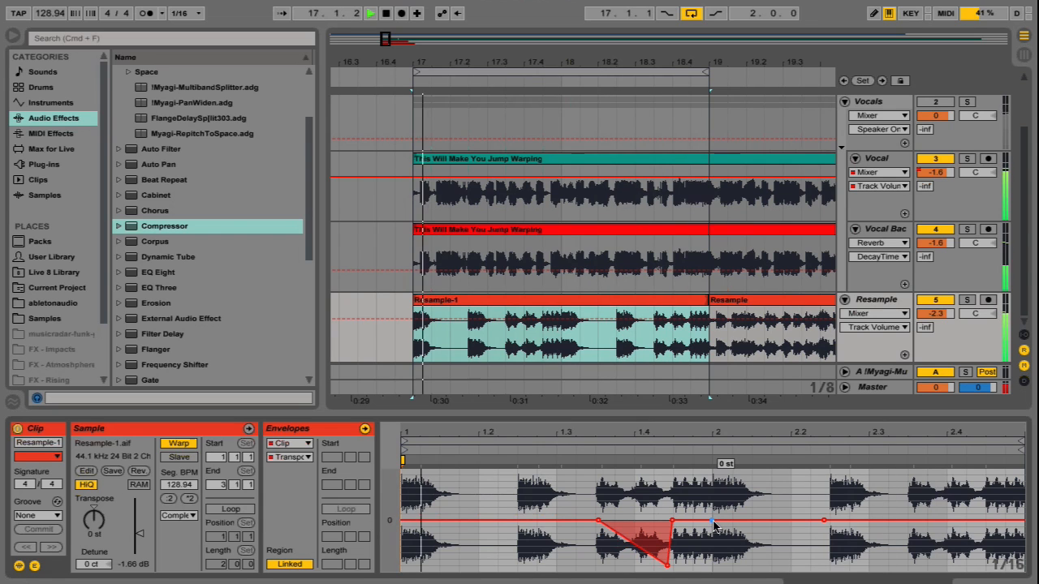
Step: Duplicate the first eighth note of bar 18 in the consolidated Resample clip so the copy starts at 18.1.3
left_click(583, 355)
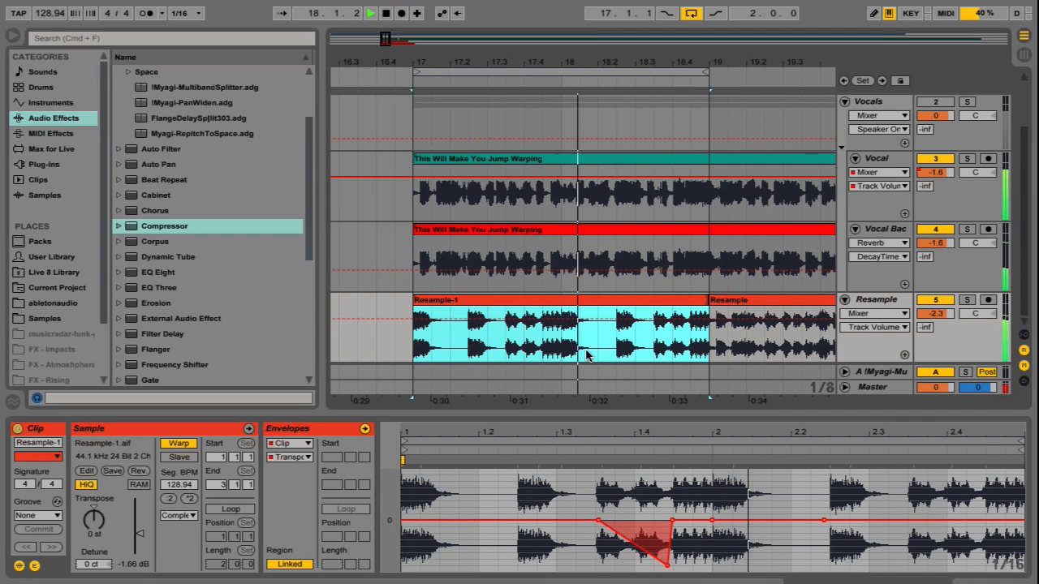
left_click_drag(583, 355, 570, 351)
key("super+d")
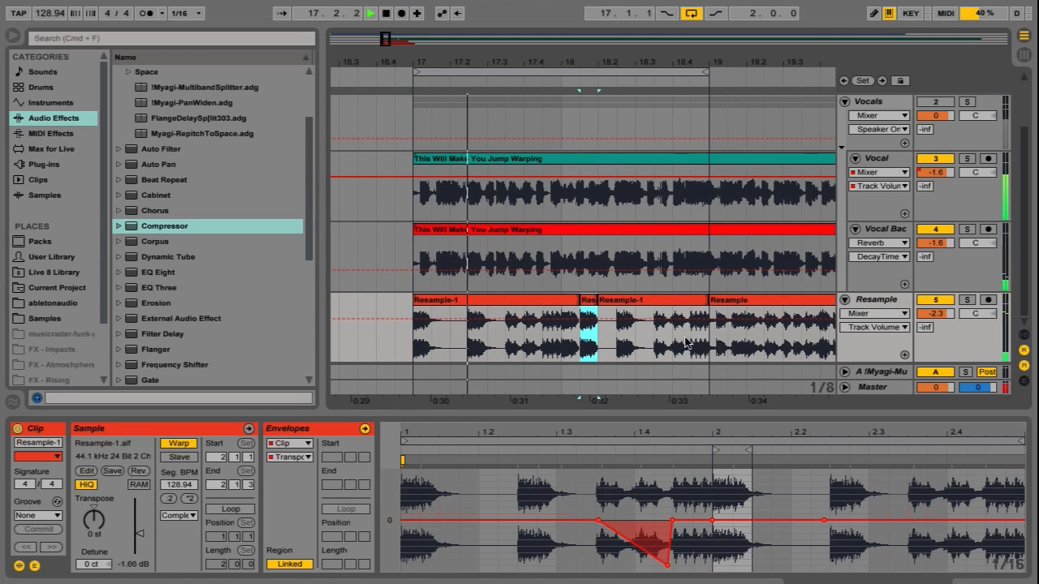
Step: In the clip from 18.2 to 19, ramp the transposition envelope upward from shortly after 2.4 to the clip's end
left_click(650, 300)
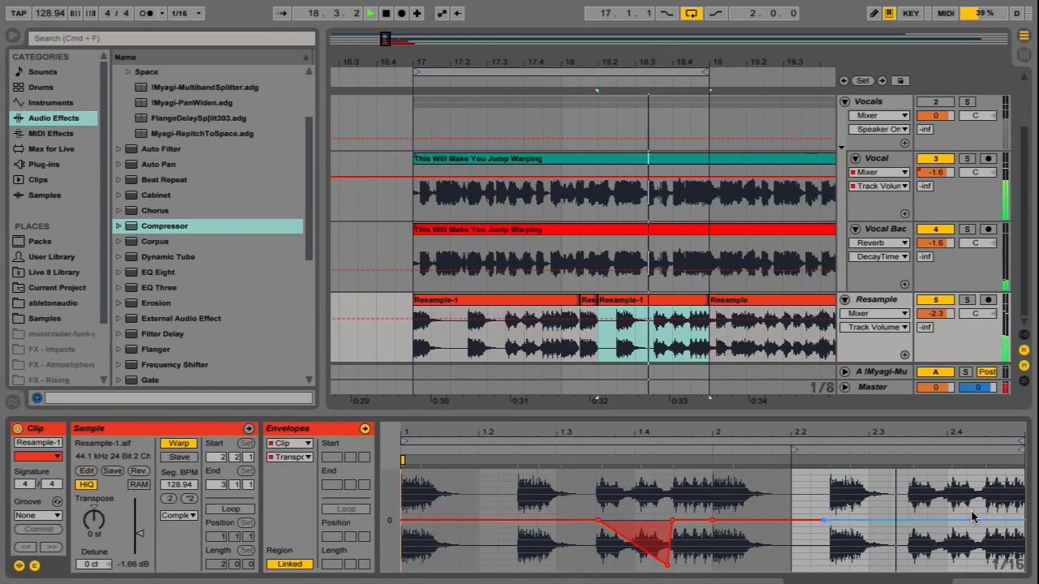
left_click(976, 519)
left_click_drag(1016, 520, 1023, 469)
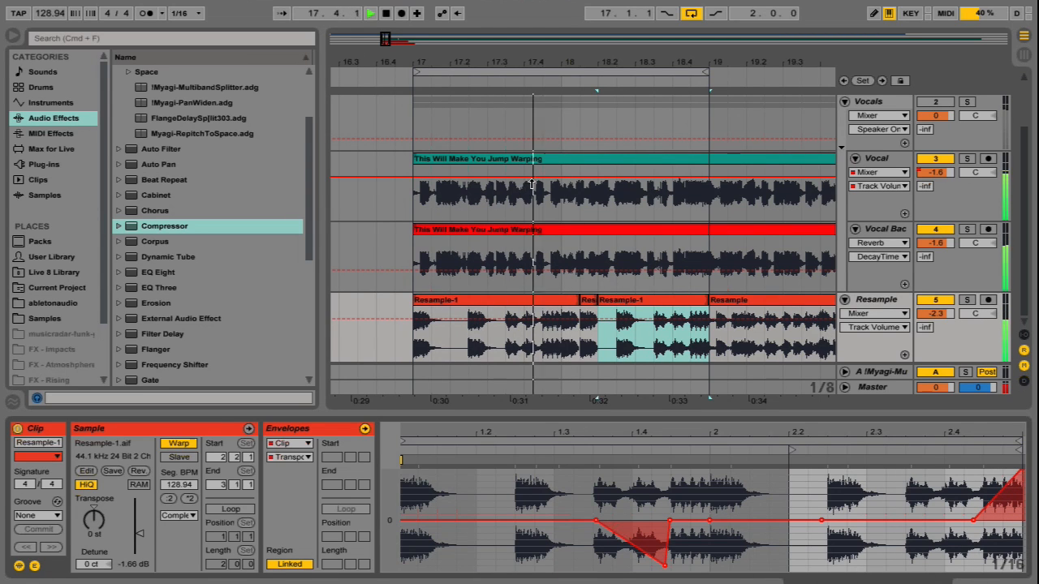
Step: Consolidate the three Resample clips between bars 17 and 19, allowing audio to stop, and hide the new clip's Envelopes box
left_click_drag(417, 352, 708, 348)
right_click(708, 348)
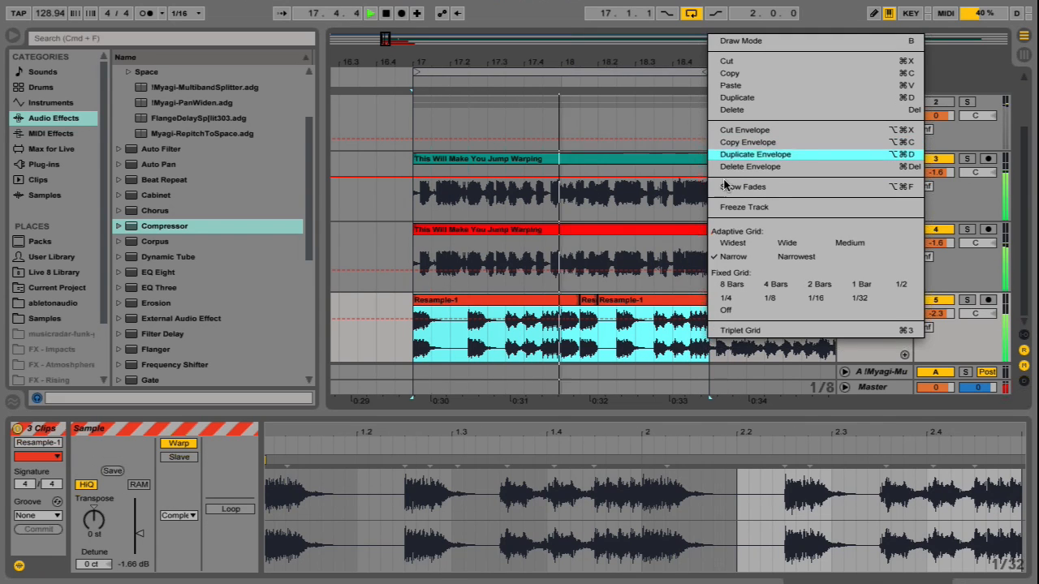
right_click(527, 303)
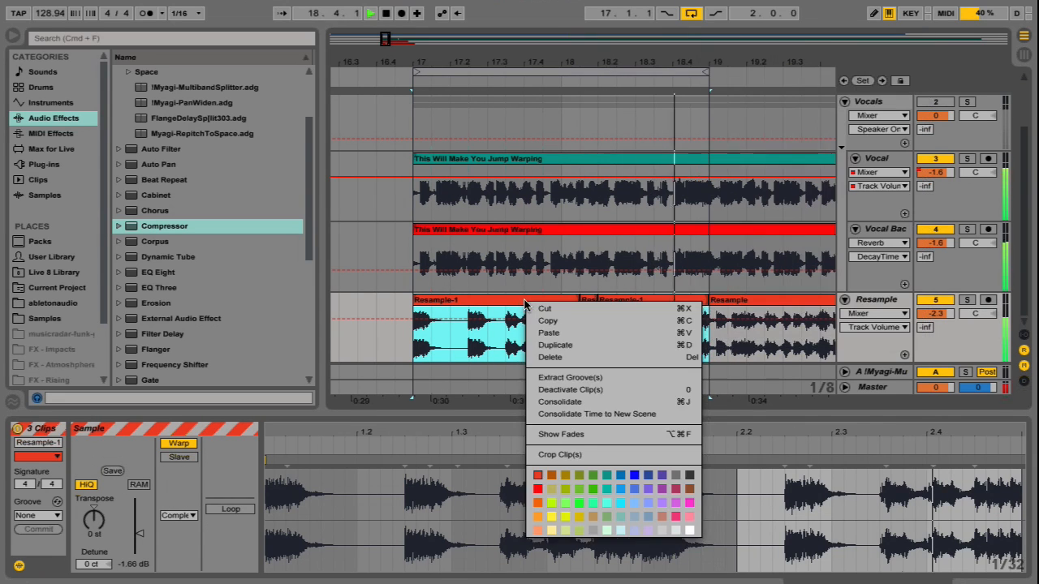
left_click(582, 415)
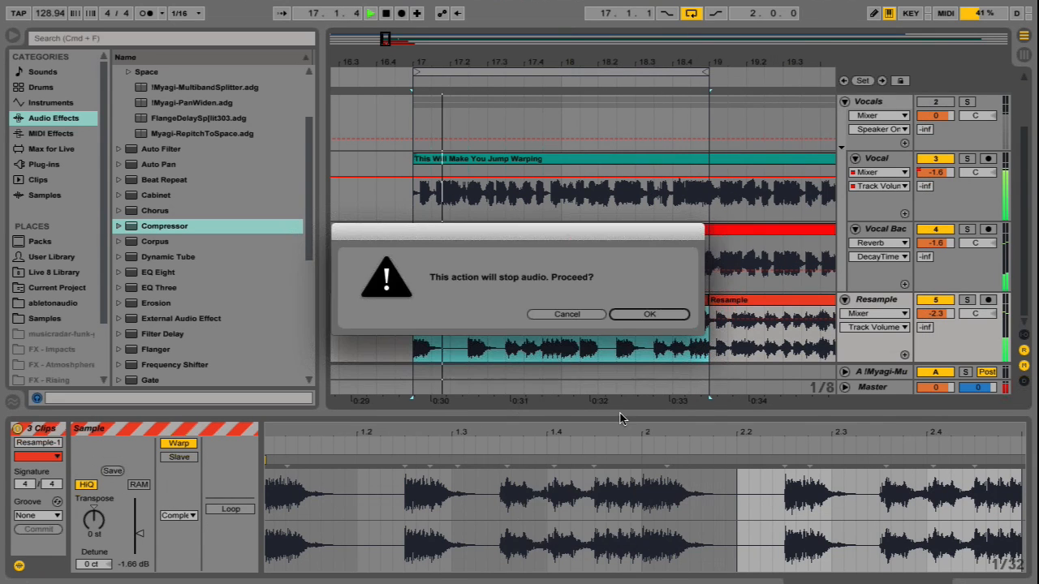
left_click(649, 315)
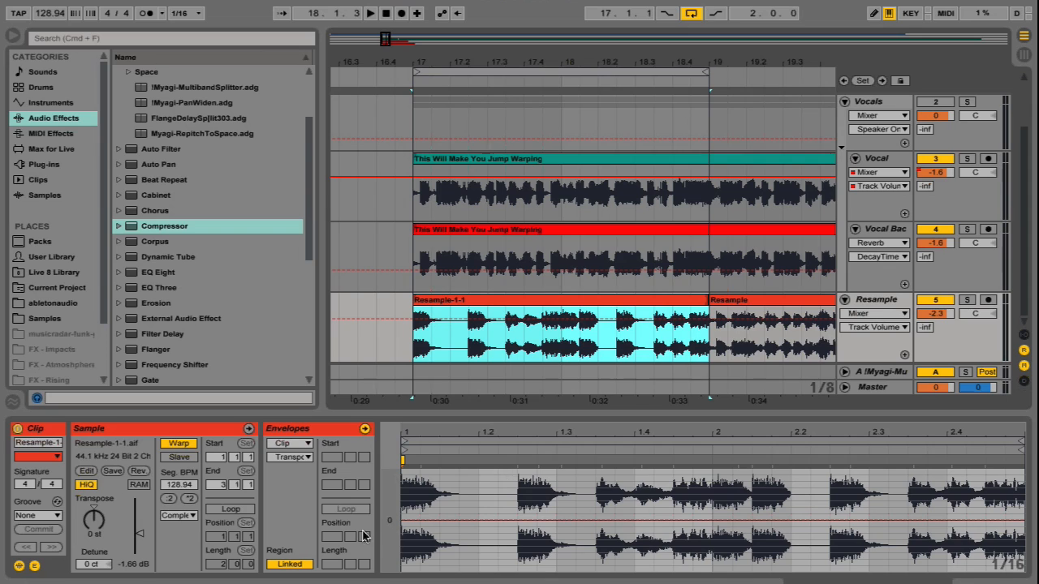
left_click(35, 567)
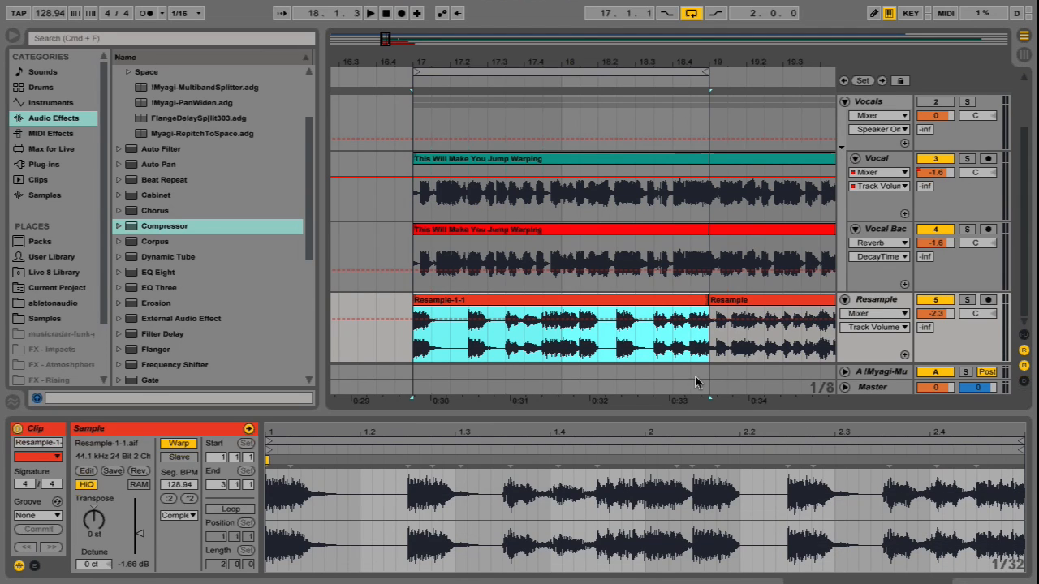
Step: Play back the consolidated pattern from bar 17 against the vocal tracks, and stop playback
left_click_drag(388, 42, 398, 42)
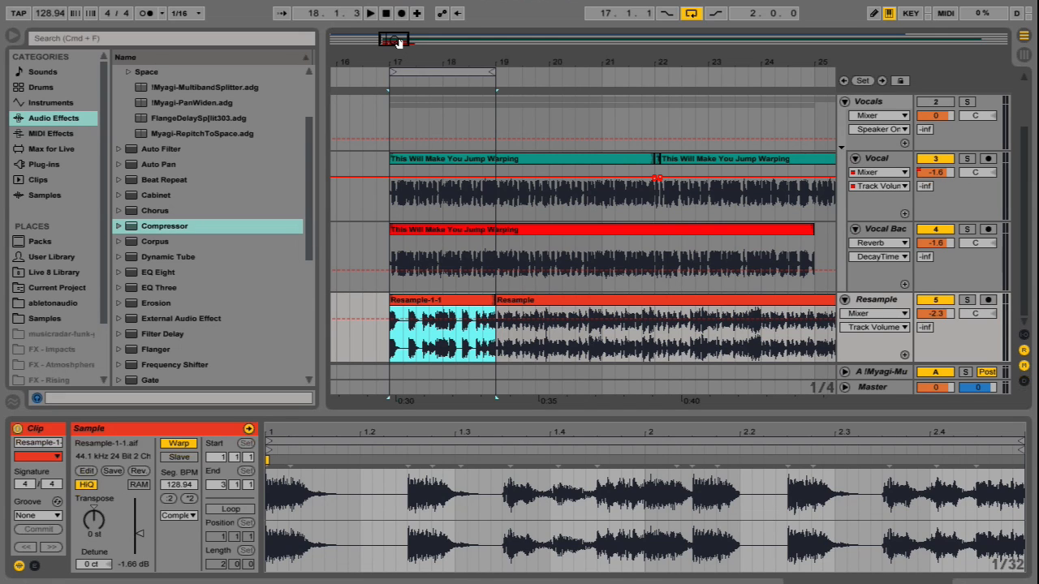
left_click(383, 82)
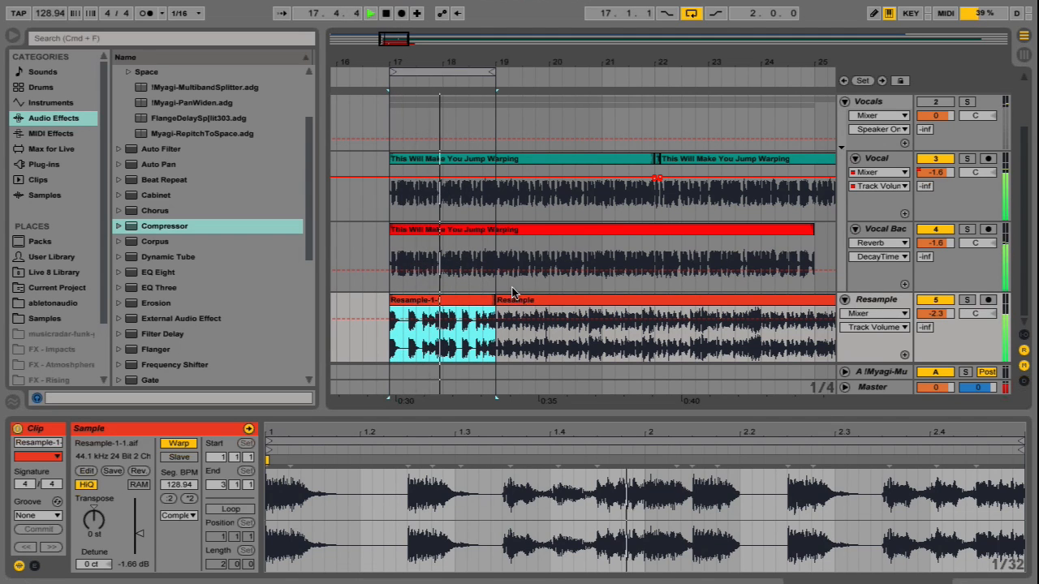
mouse_move(400, 39)
left_mouse_down()
mouse_move(398, 26)
mouse_move(398, 40)
left_mouse_up()
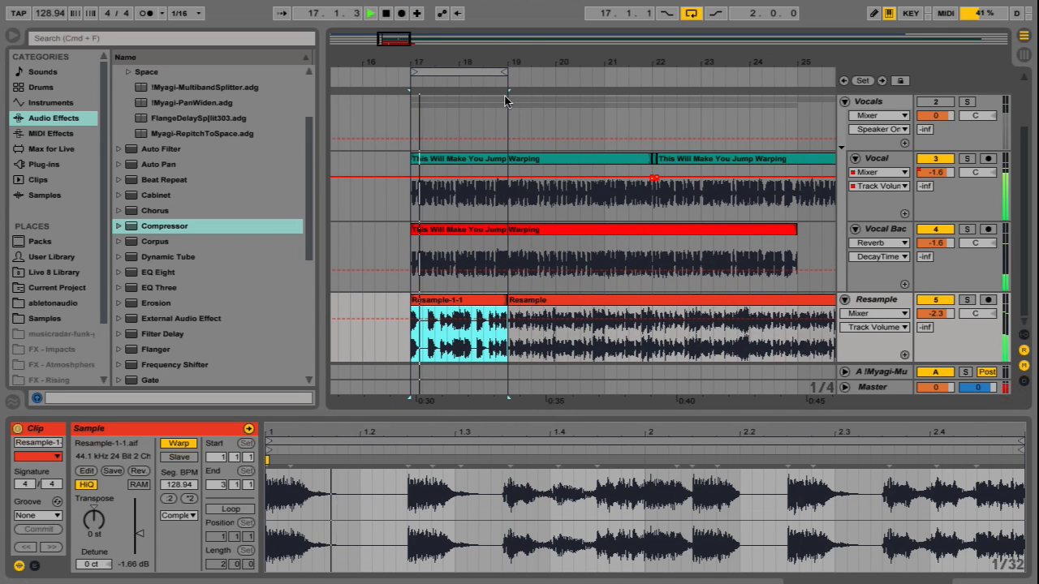
key("space")
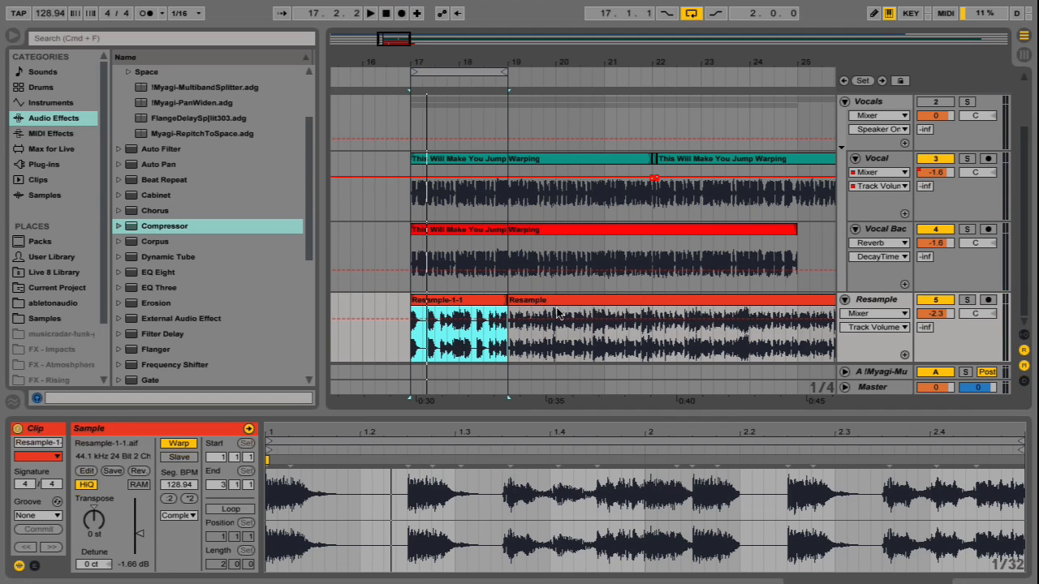
Step: Move the two-bar loop to span bars 19 to 21, and split the clips on all tracks at its boundaries
left_click(526, 352)
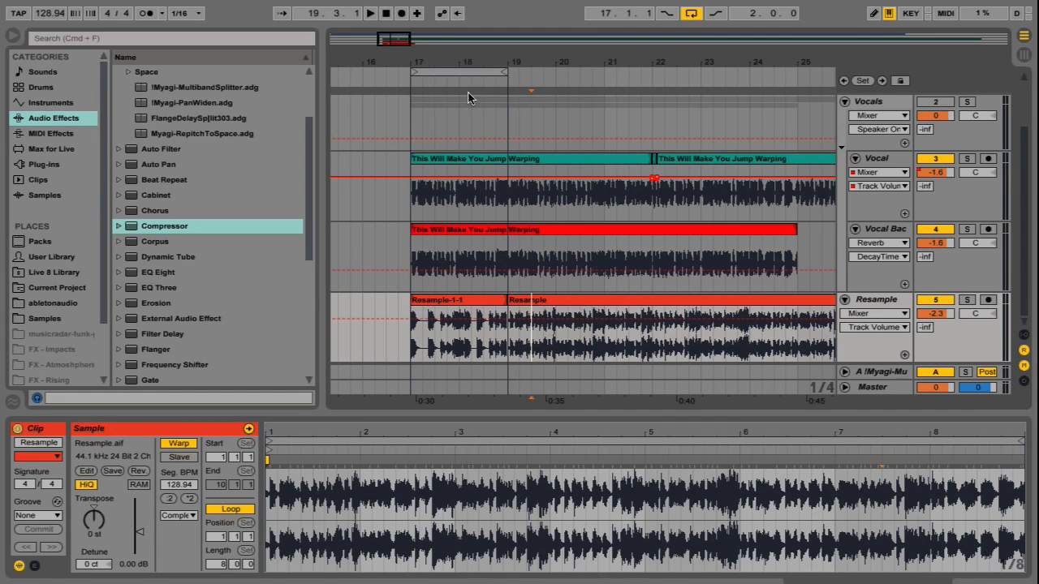
left_click_drag(461, 72, 602, 69)
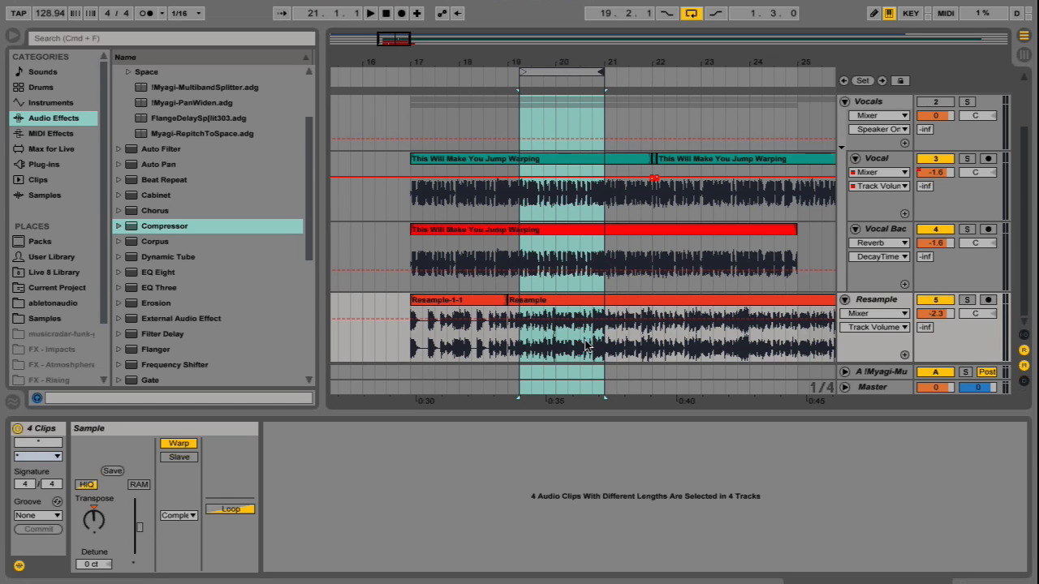
left_click_drag(602, 349, 520, 345)
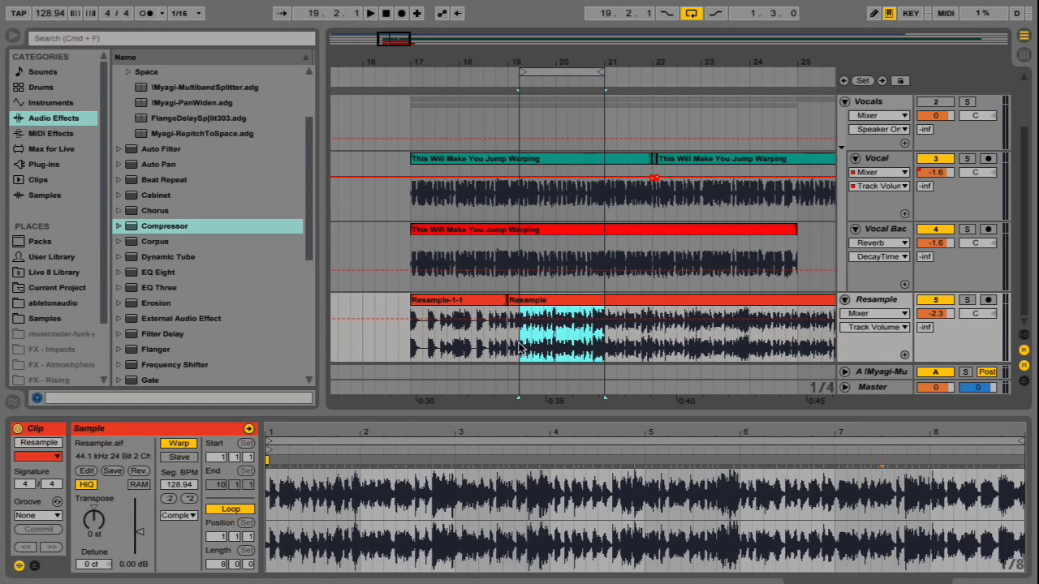
left_click(523, 66)
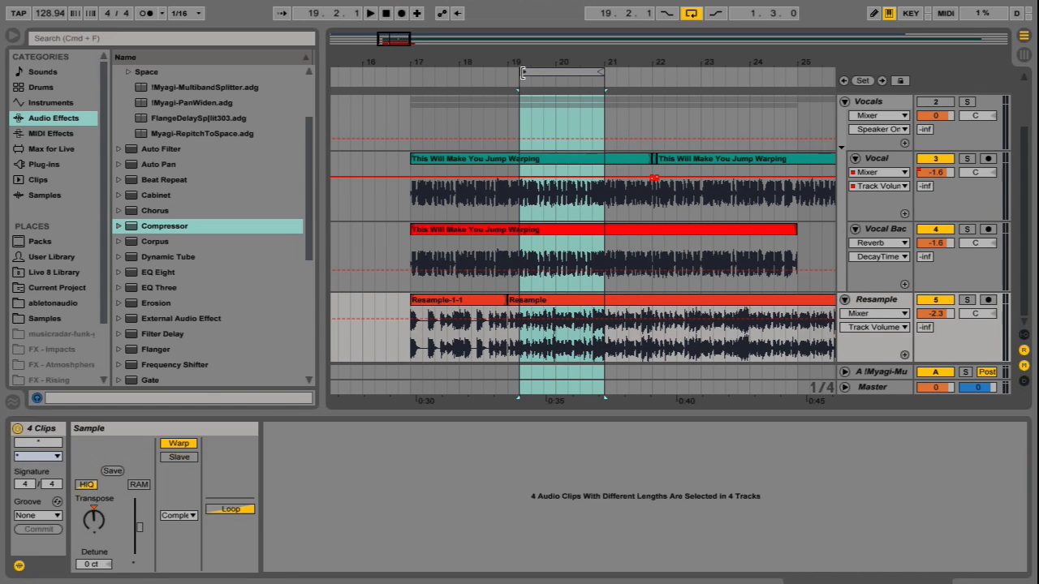
left_click_drag(520, 70, 509, 69)
right_click(555, 306)
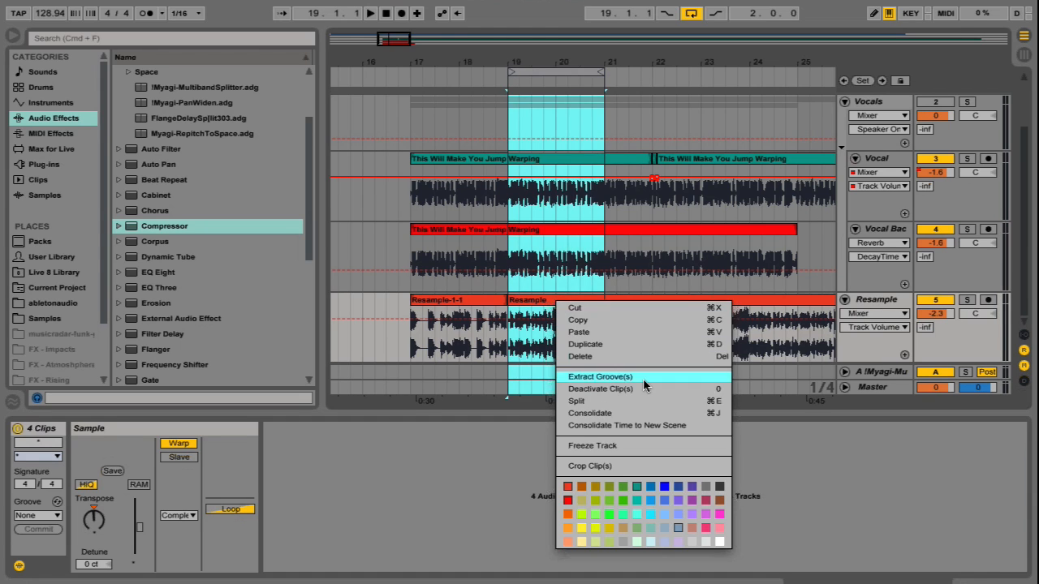
left_click(573, 399)
Step: Slice the Resample clip between bars 19 and 21 to a new MIDI track, with one slice per 1/8 note and the Built-in preset
left_click(566, 309)
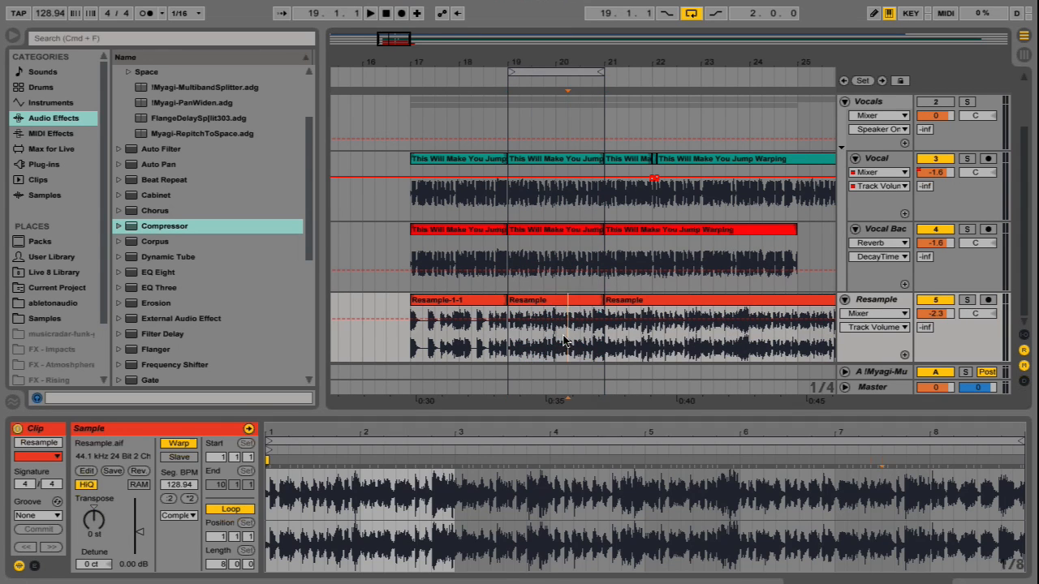
left_click(579, 333)
left_click_drag(603, 349, 513, 345)
right_click(536, 306)
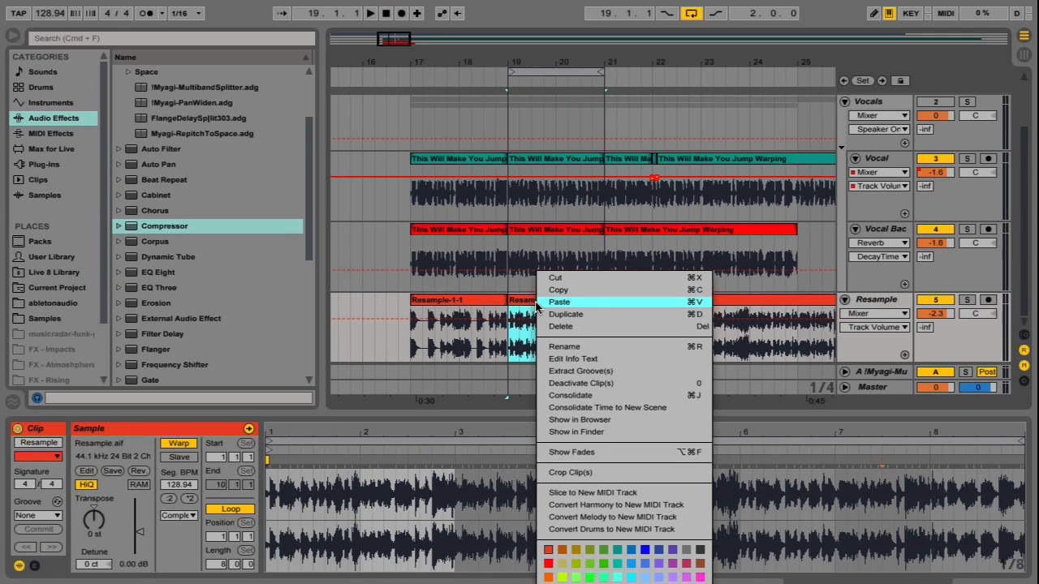
left_click(639, 493)
left_click(536, 303)
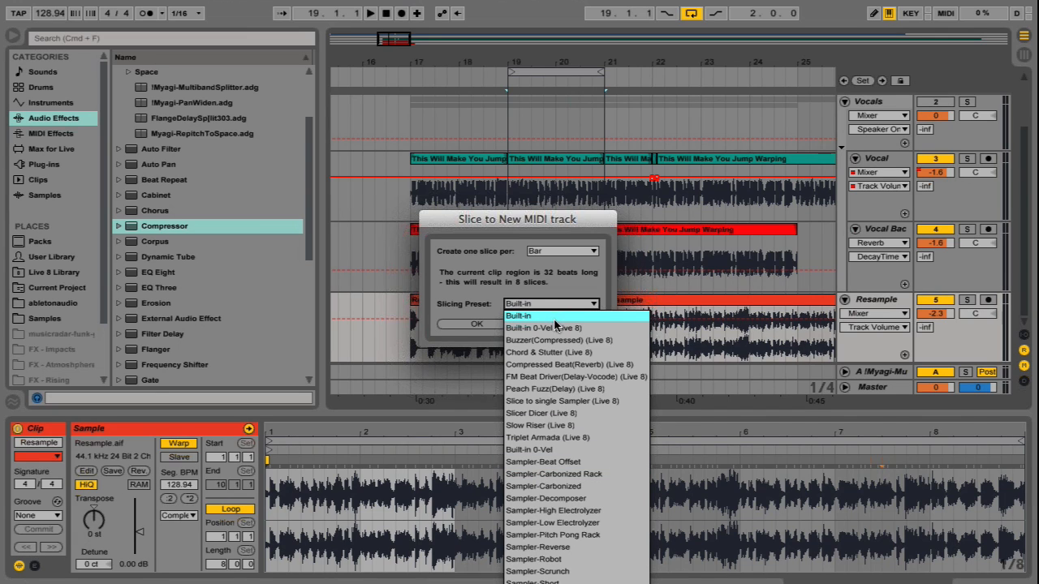
left_click(555, 320)
left_click(549, 254)
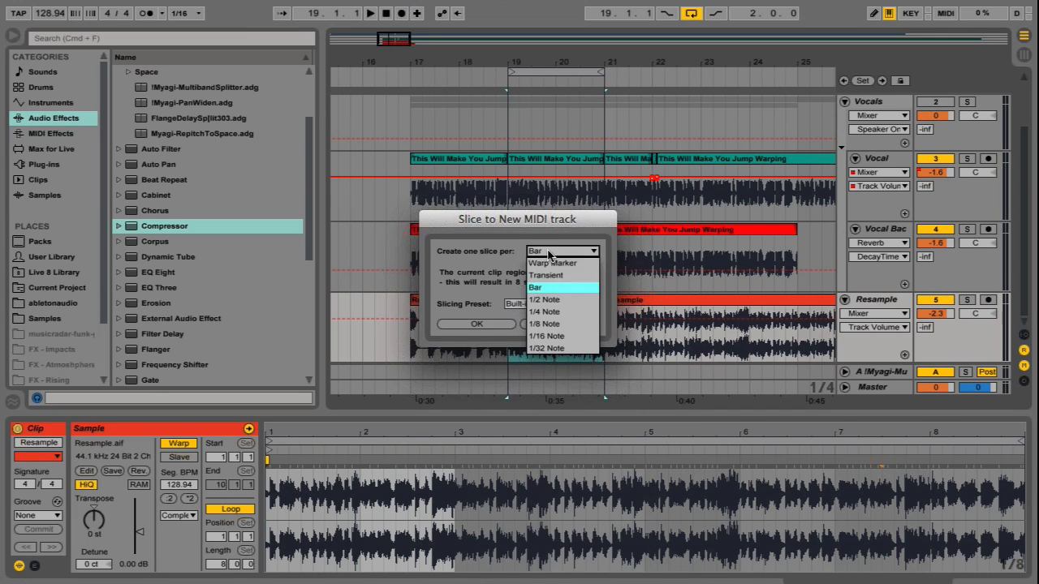
left_click(558, 324)
left_click(498, 326)
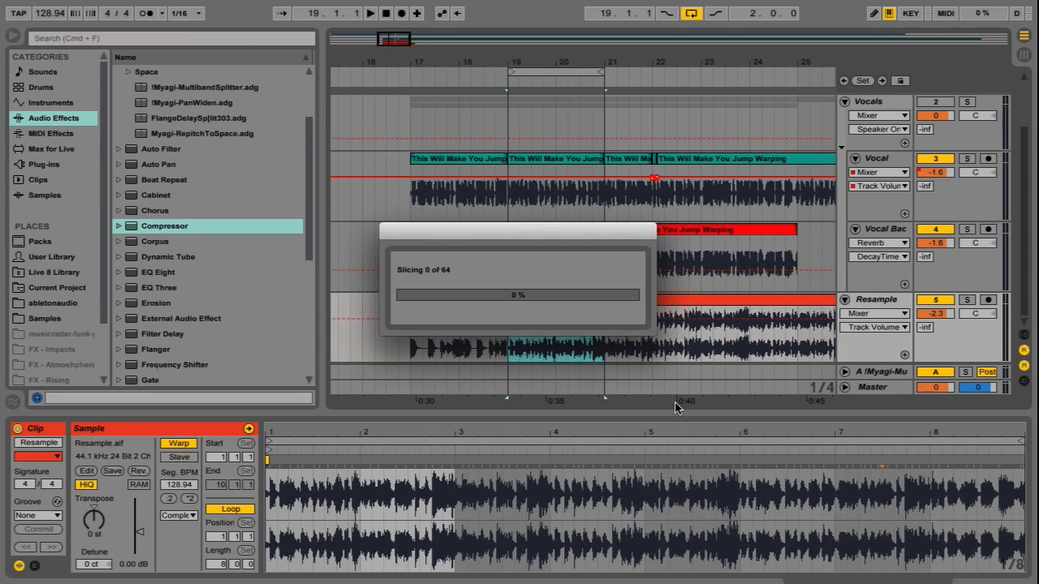
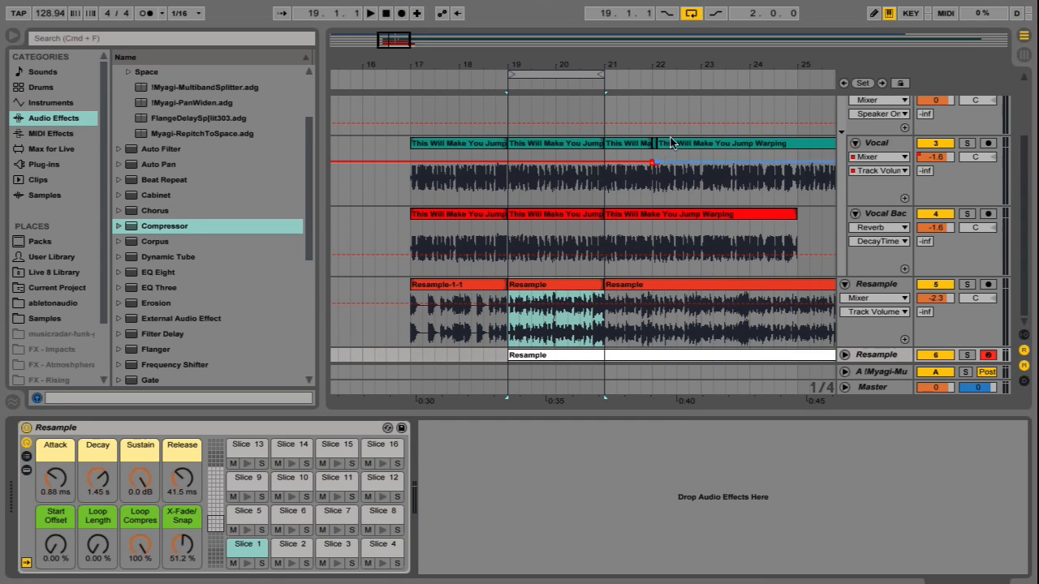
Step: Move the MIDI clip on the new sliced Resample track so that it starts at bar 17
left_click(247, 563)
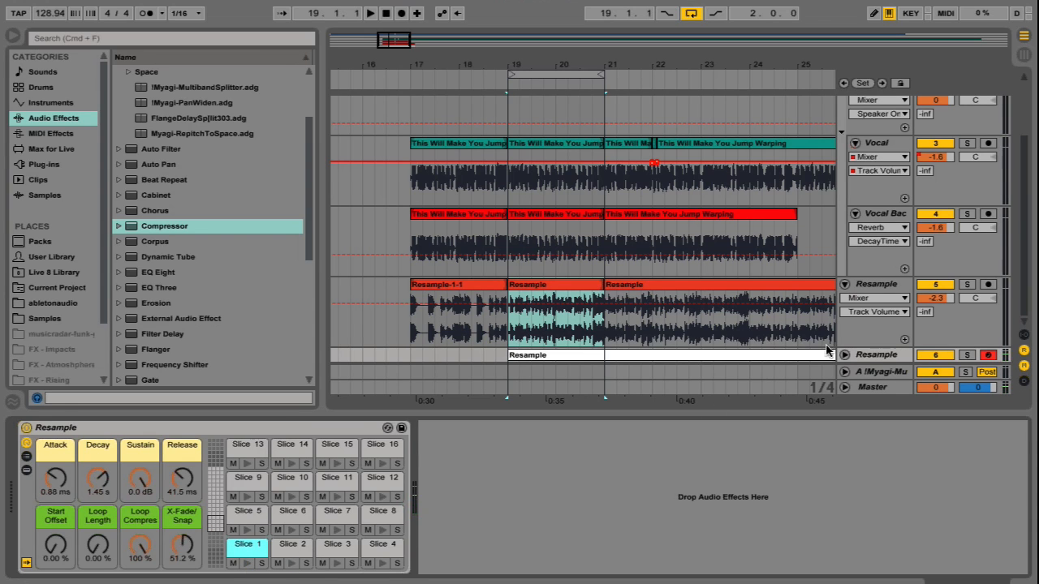
left_click(852, 295)
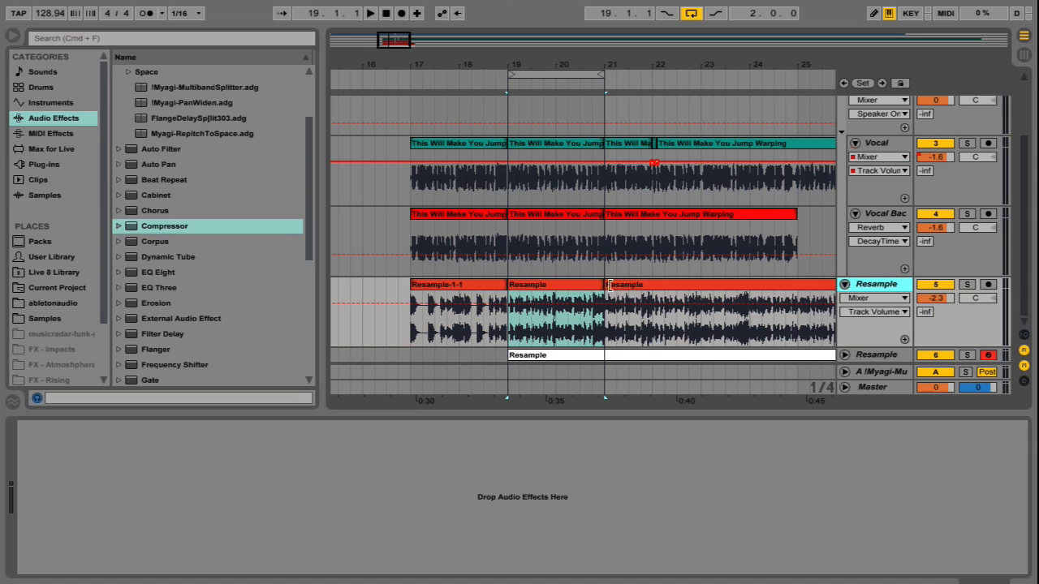
left_click_drag(761, 356, 667, 356)
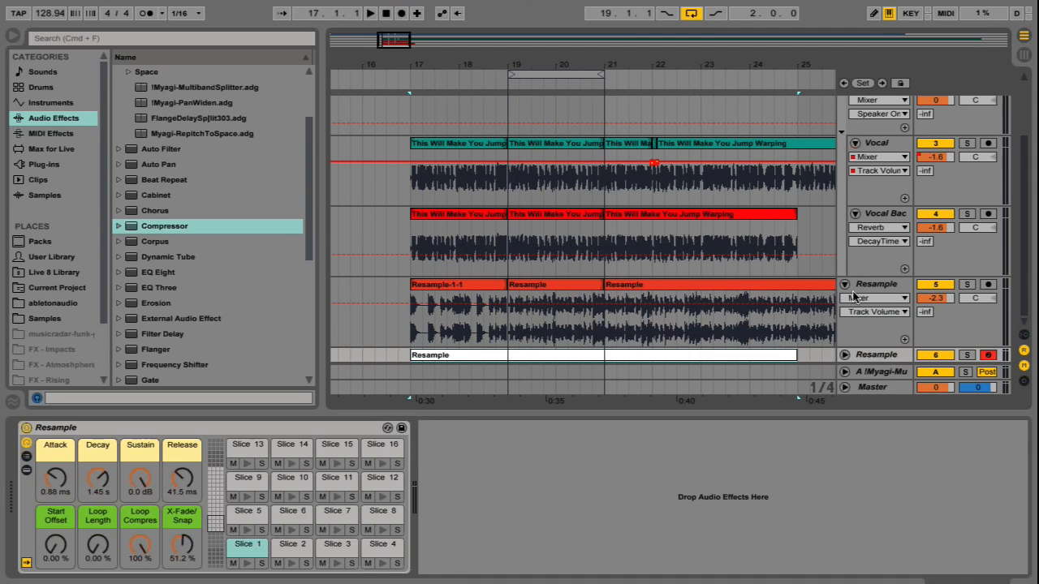
Step: Delete the Resample audio clip that follows bar 21 and deactivate the Resample audio track
left_click(560, 285)
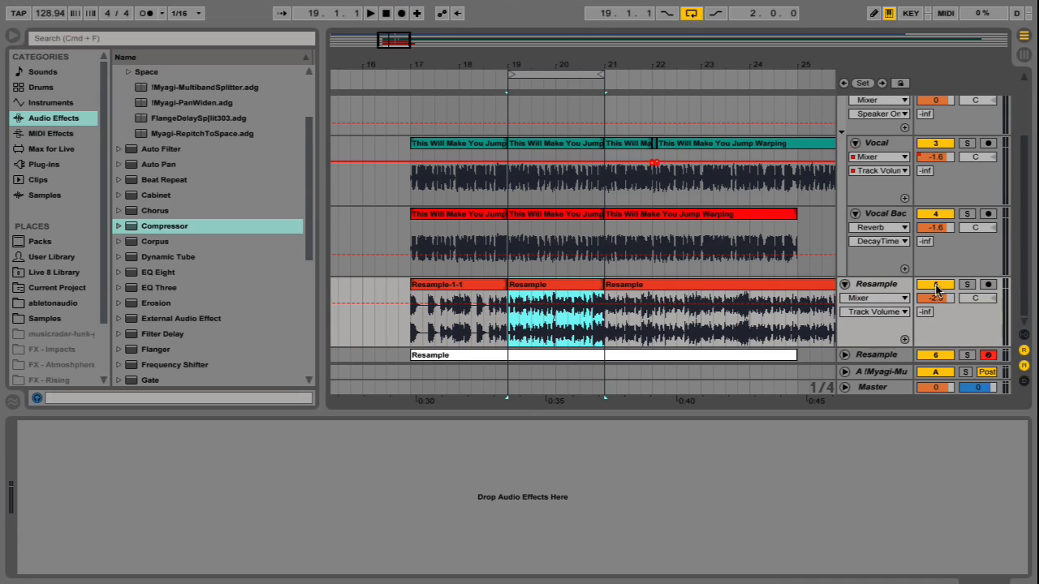
left_click(643, 288)
key("Delete")
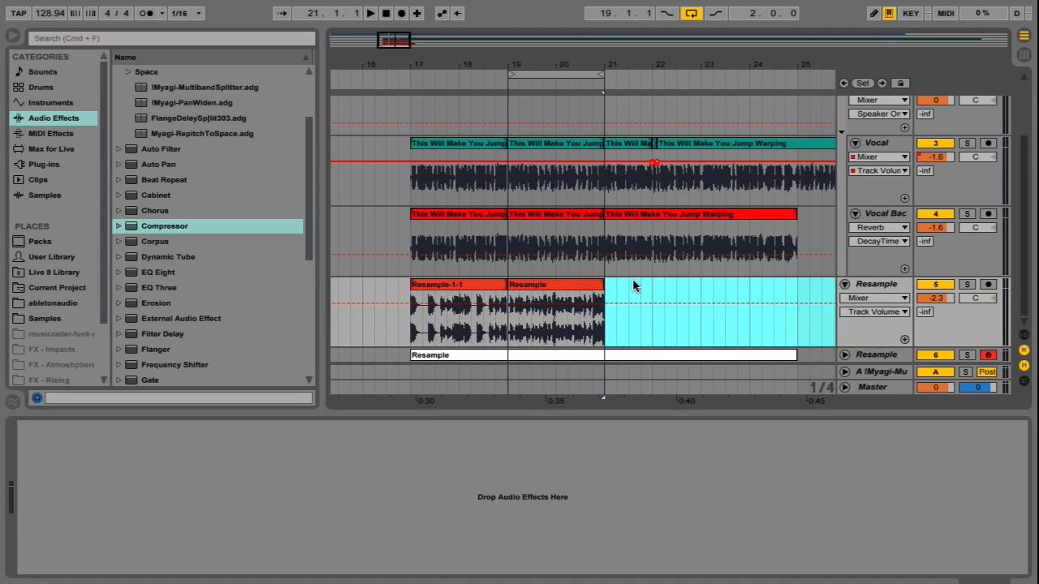
left_click(937, 284)
Step: Unfold the sliced Resample MIDI track and shorten its clip to end at bar 19
left_click(870, 357)
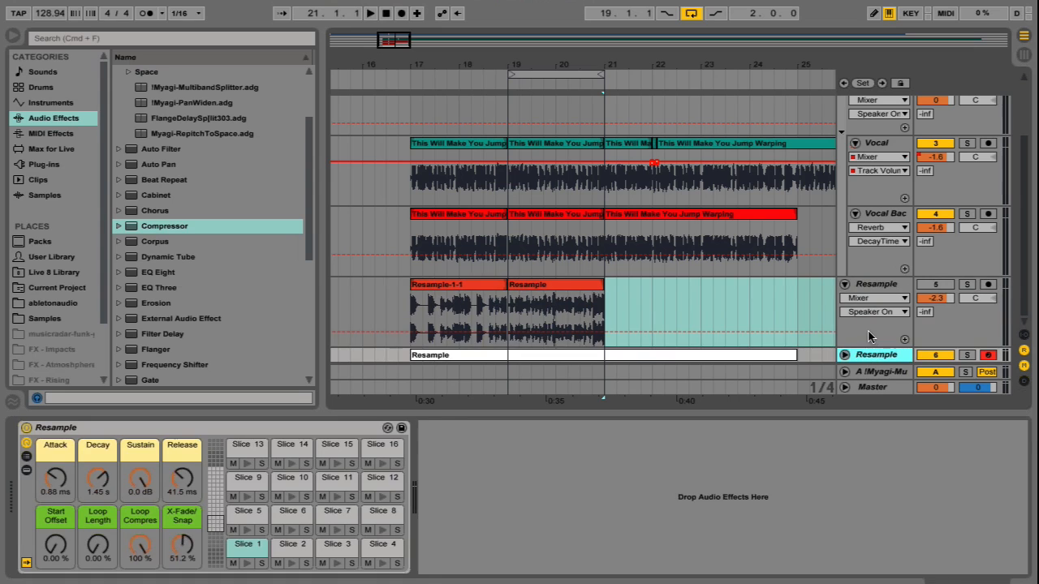
scroll(686, 277, "up", 2)
scroll(686, 276, "down", 2)
left_click(844, 355)
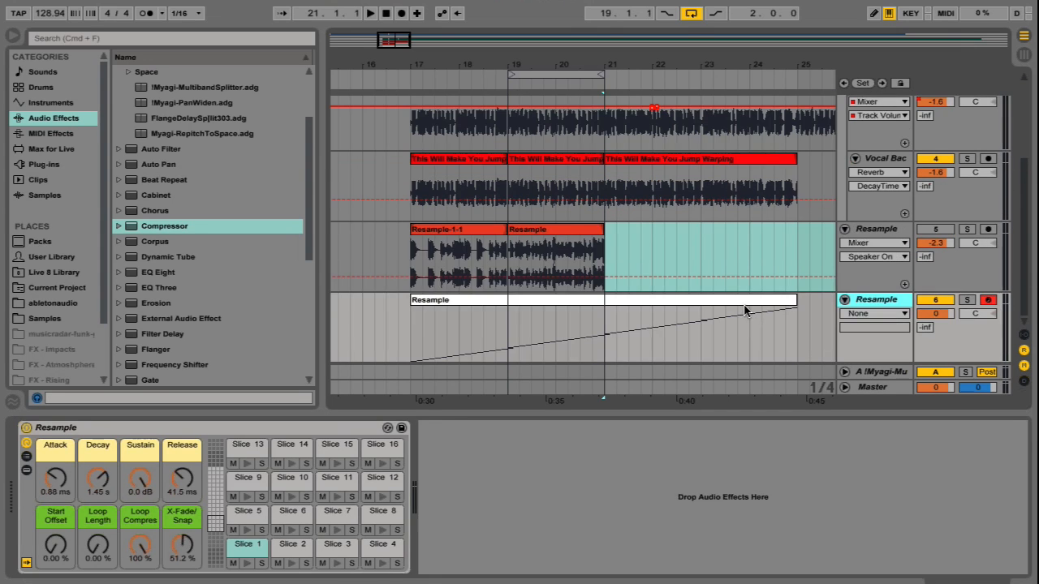
left_click(513, 303)
left_click_drag(796, 301, 505, 299)
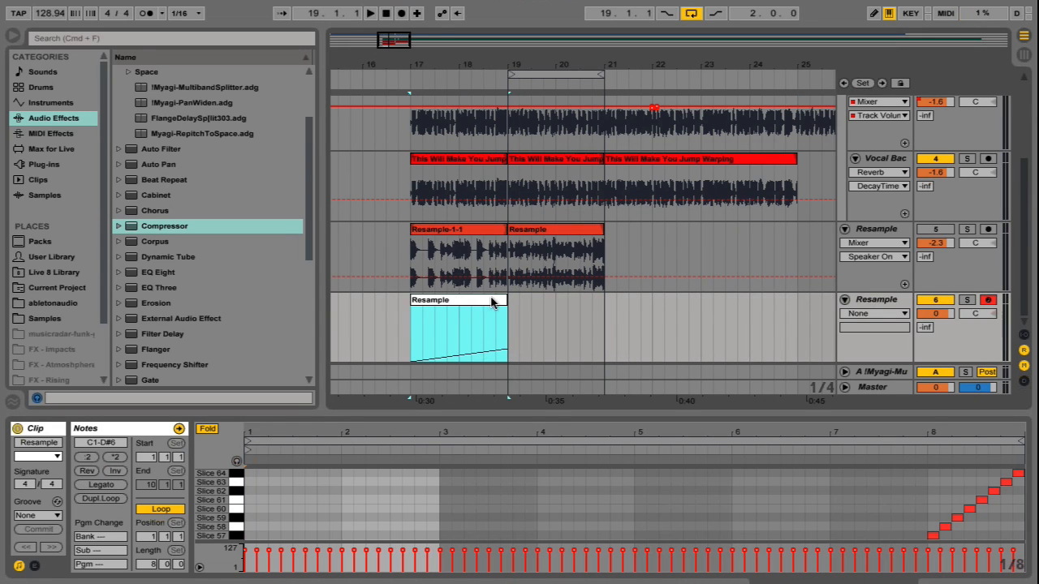
Step: Move the two-bar loop to span bars 17 to 19, and play it while inspecting the MIDI clip's slice notes
left_click_drag(515, 78, 416, 77)
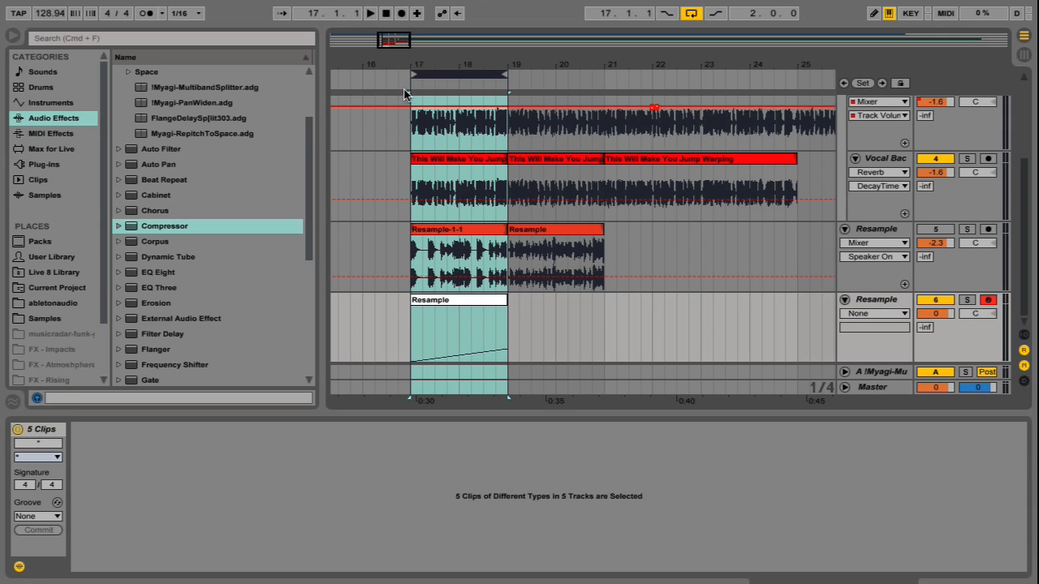
key("space")
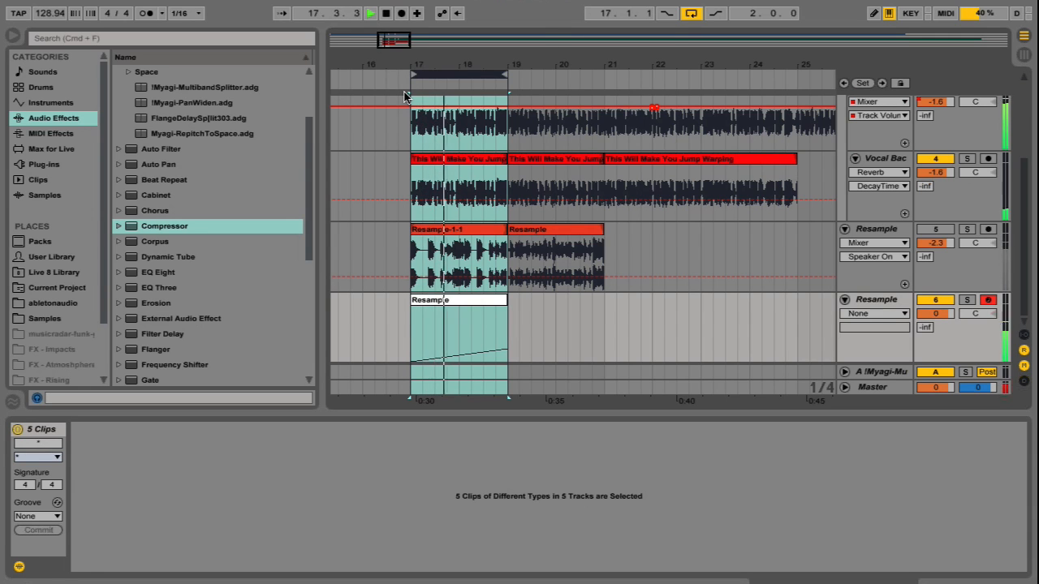
left_click(491, 347)
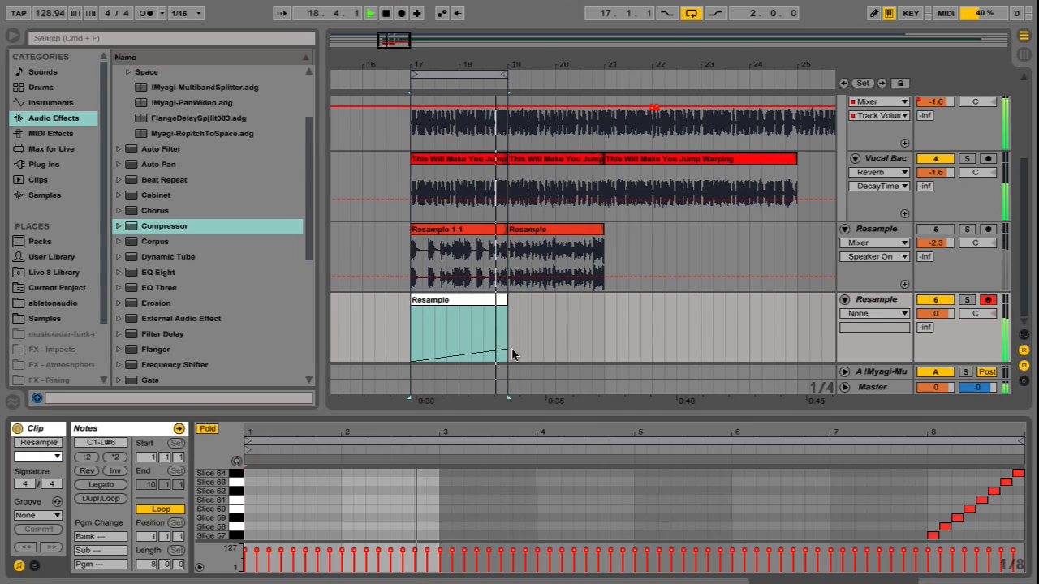
scroll(533, 480, "down", 15)
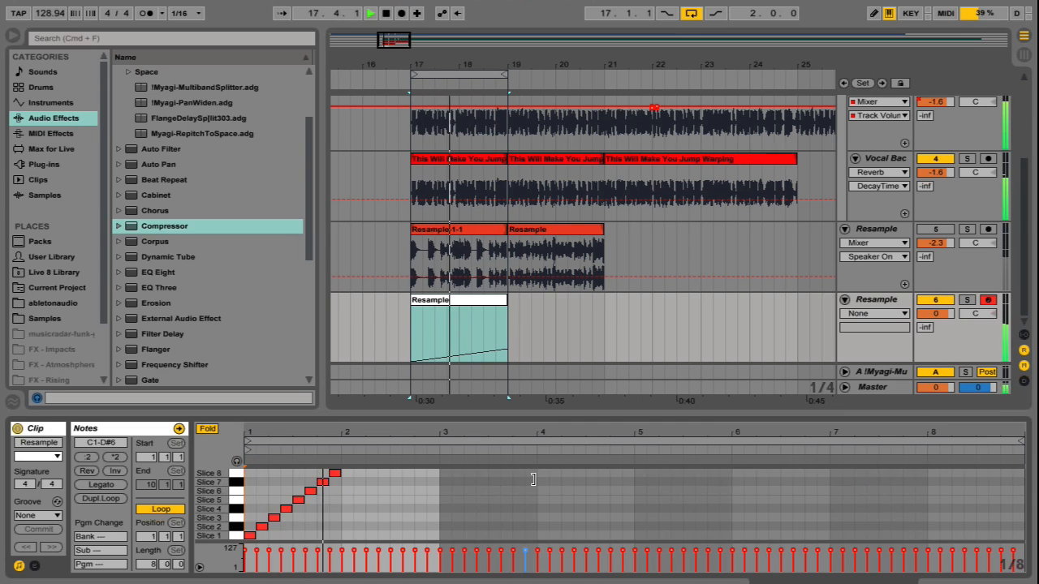
scroll(533, 480, "up", 3)
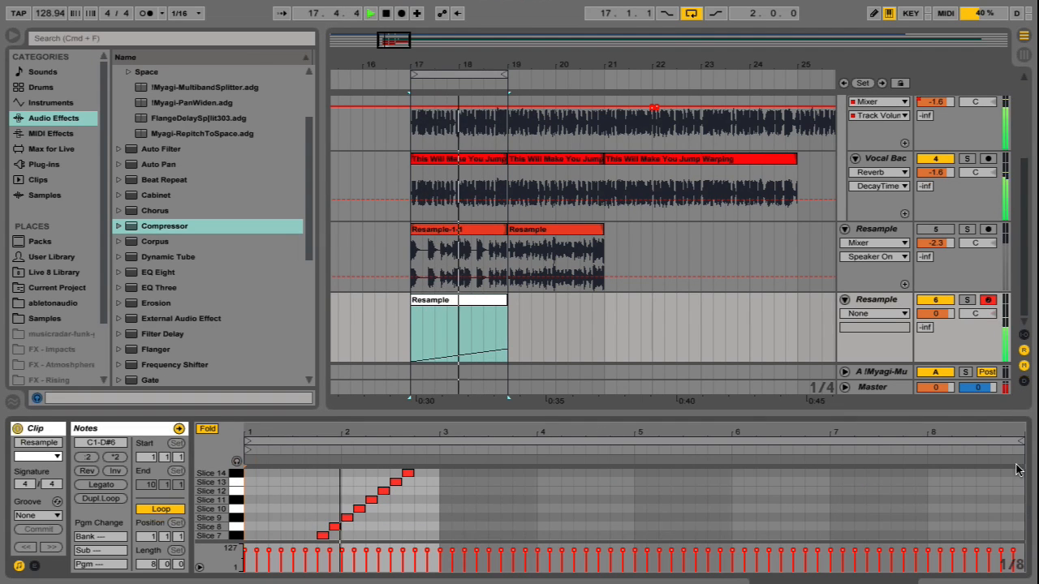
Step: Shorten the MIDI clip's loop to two bars and trim the clip's contents to that length
left_click_drag(1020, 443, 439, 443)
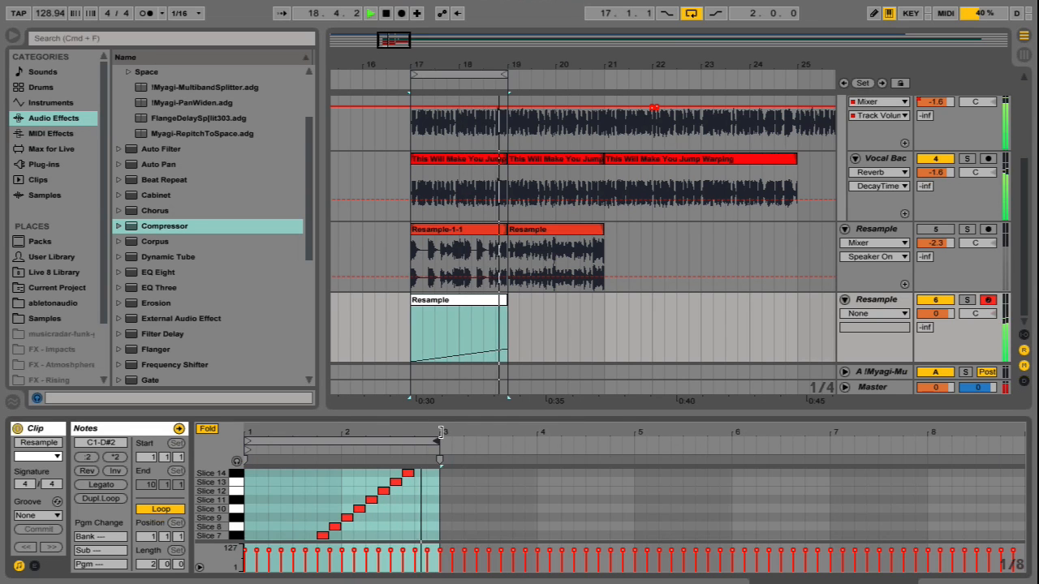
right_click(413, 500)
left_click(456, 299)
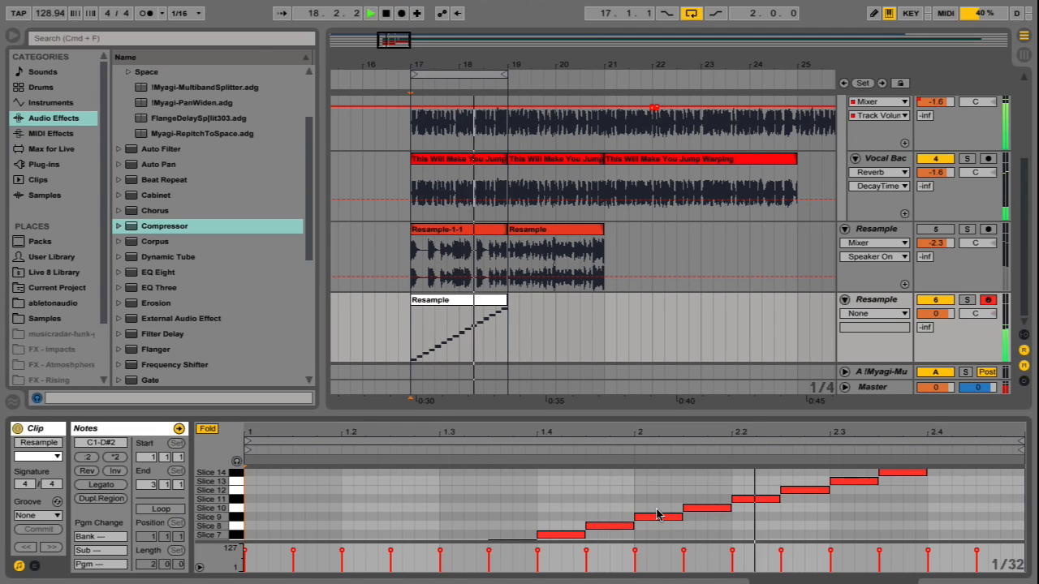
Step: Duplicate the Slice 8 note twice from beat 2, and add an extra Slice 11 note at 2.3.2
left_click(605, 529)
key("ctrl+d")
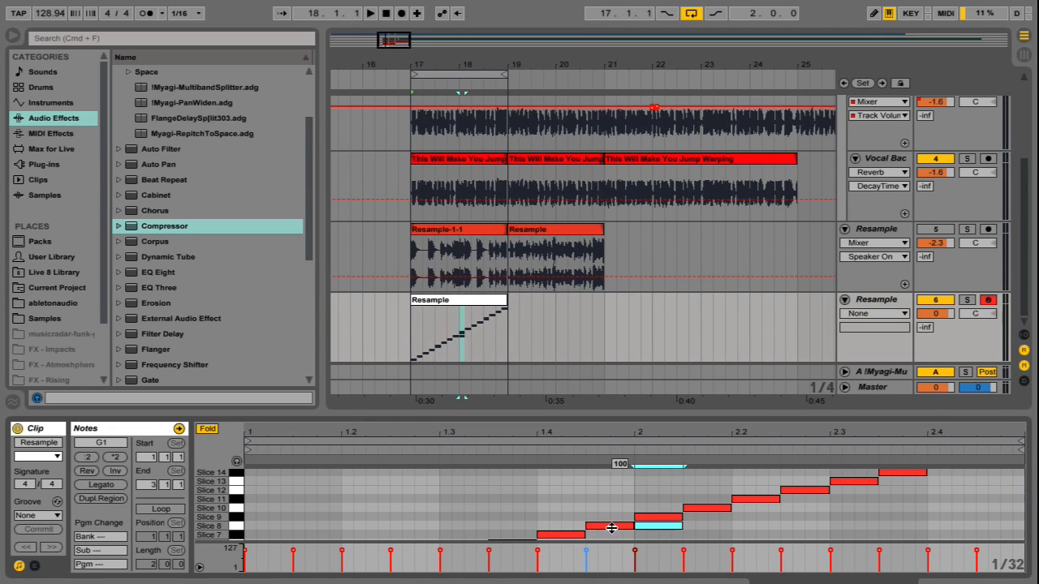
key("ctrl+d")
double_click(763, 499)
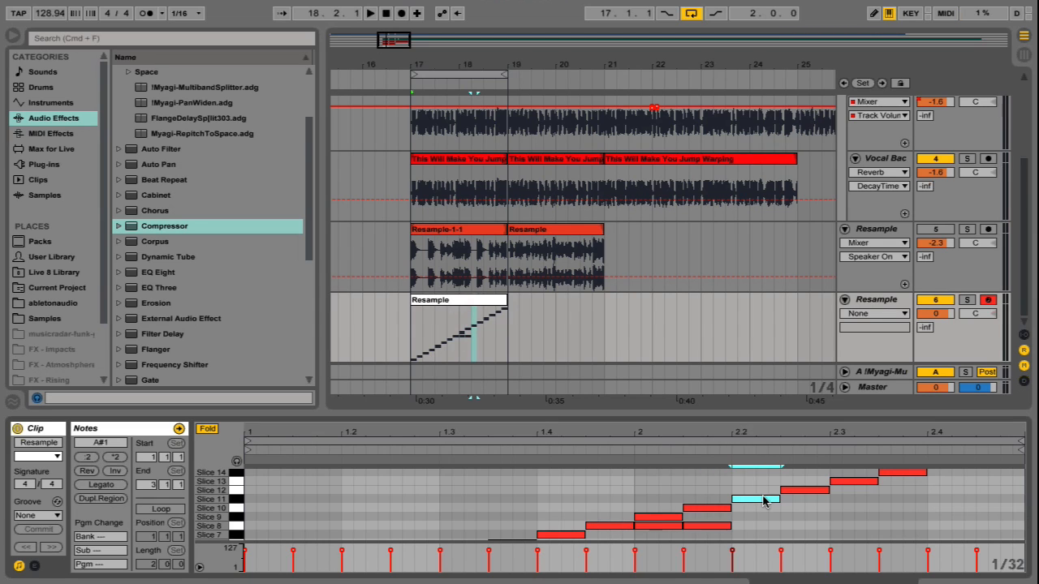
double_click(794, 500)
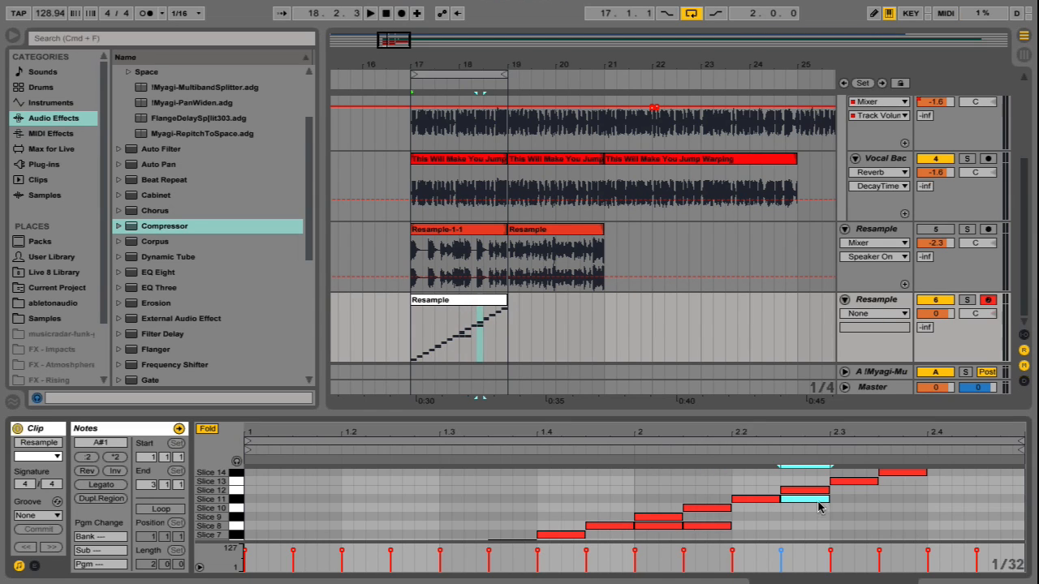
left_click_drag(818, 507, 895, 508)
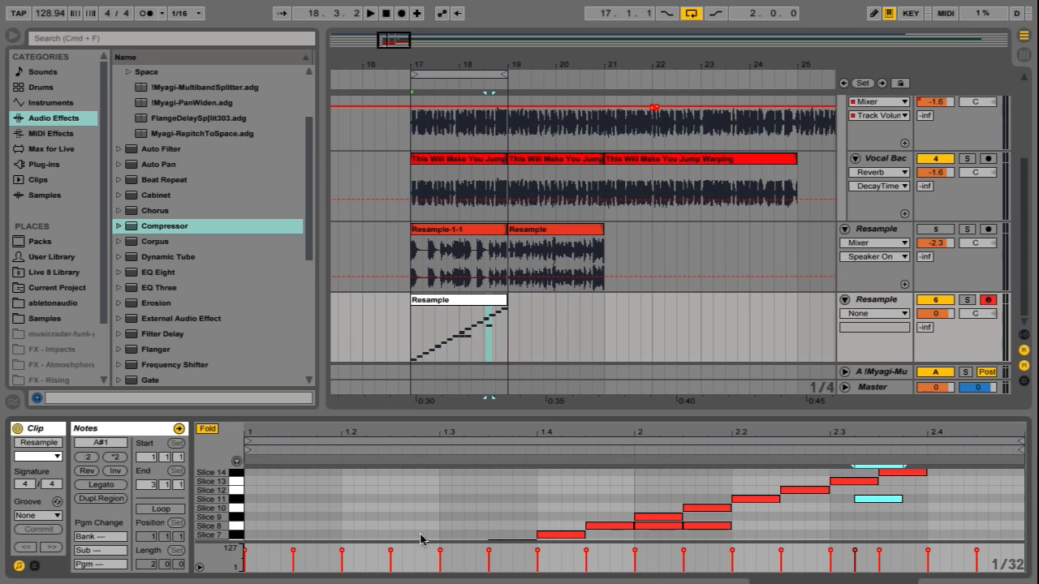
Step: Add extra Slice 3 notes at 1.2.4 and 1.3.3, and start playback from bar 17
scroll(423, 508, "down", 3)
left_click(374, 520)
double_click(394, 520)
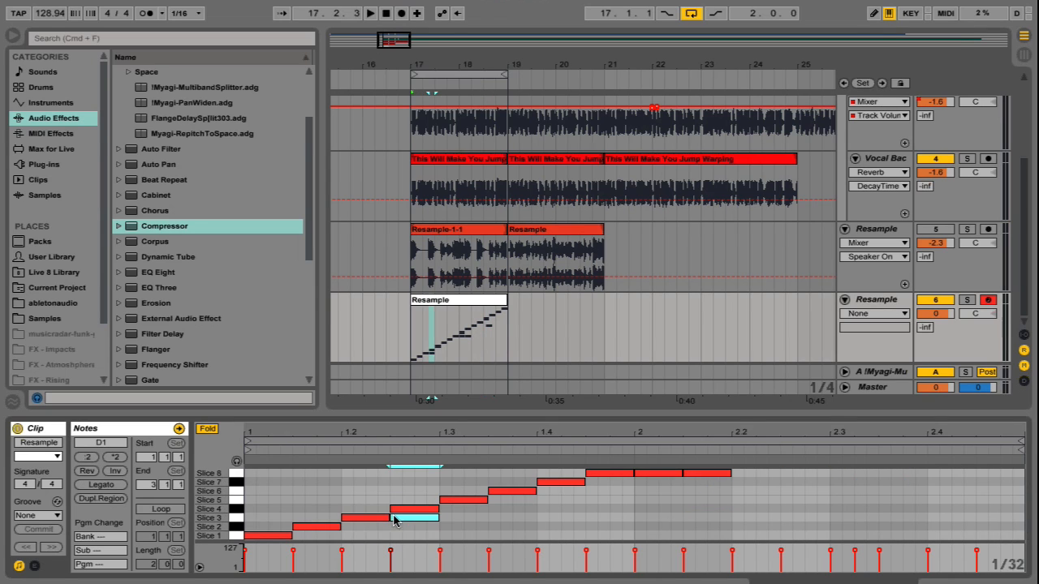
left_click_drag(411, 524, 507, 523)
key("ctrl+d")
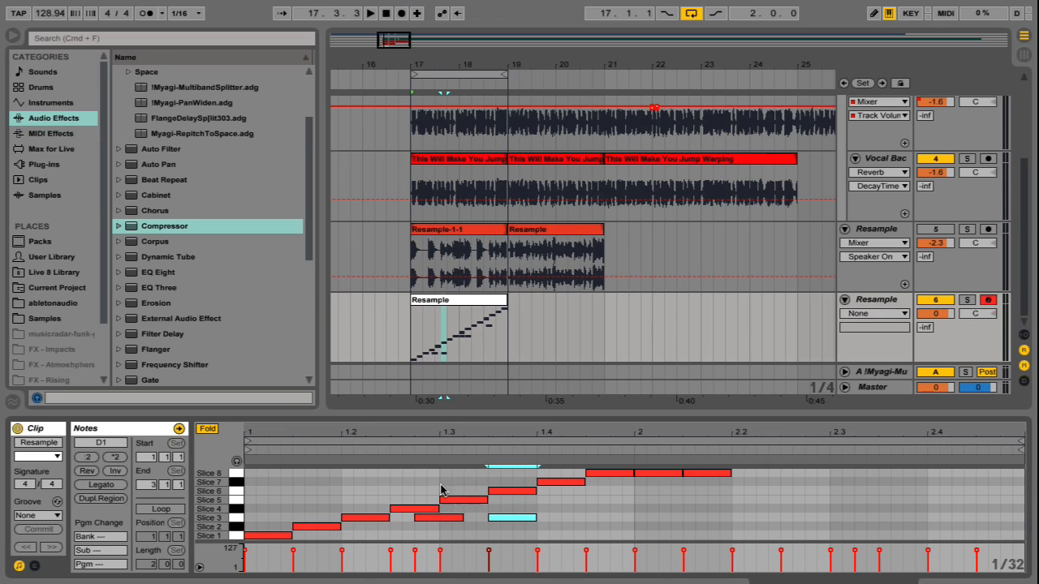
left_click(408, 86)
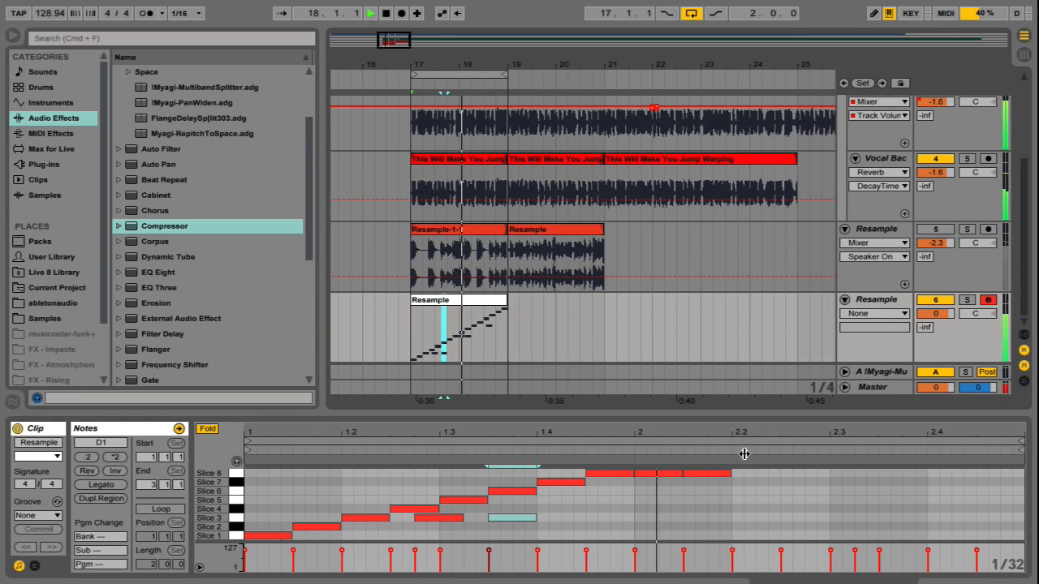
Step: Delete the duplicated Slice 8 note at beat 2 and move the remaining duplicate to 2.1.4
left_click(666, 479)
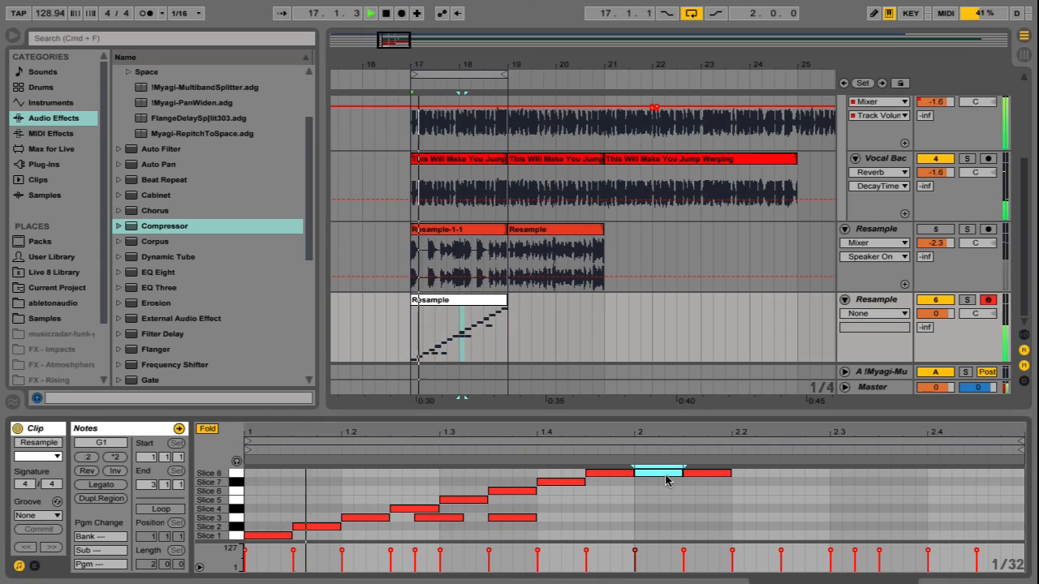
key("Delete")
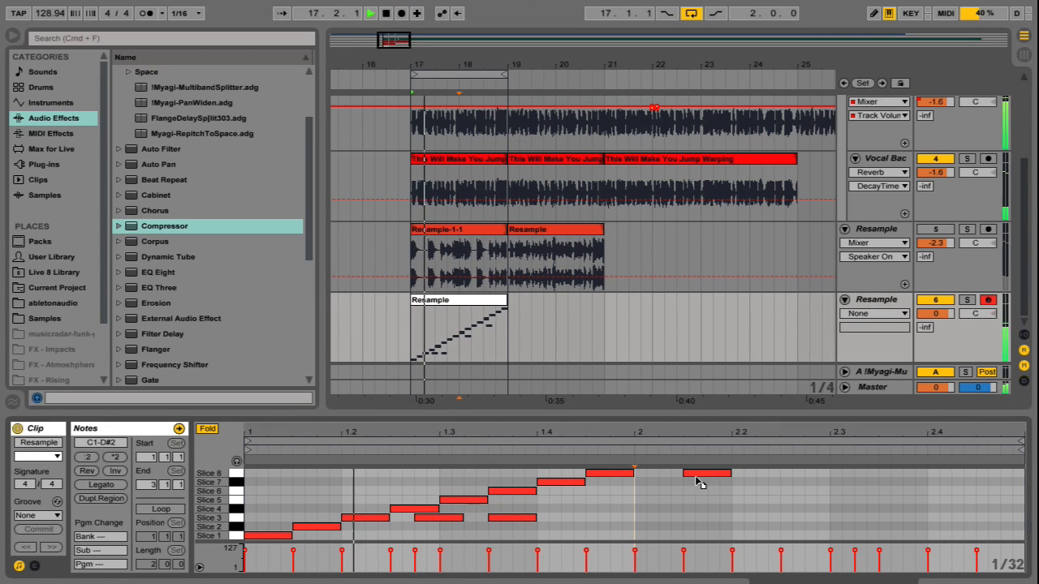
left_click_drag(695, 480, 725, 481)
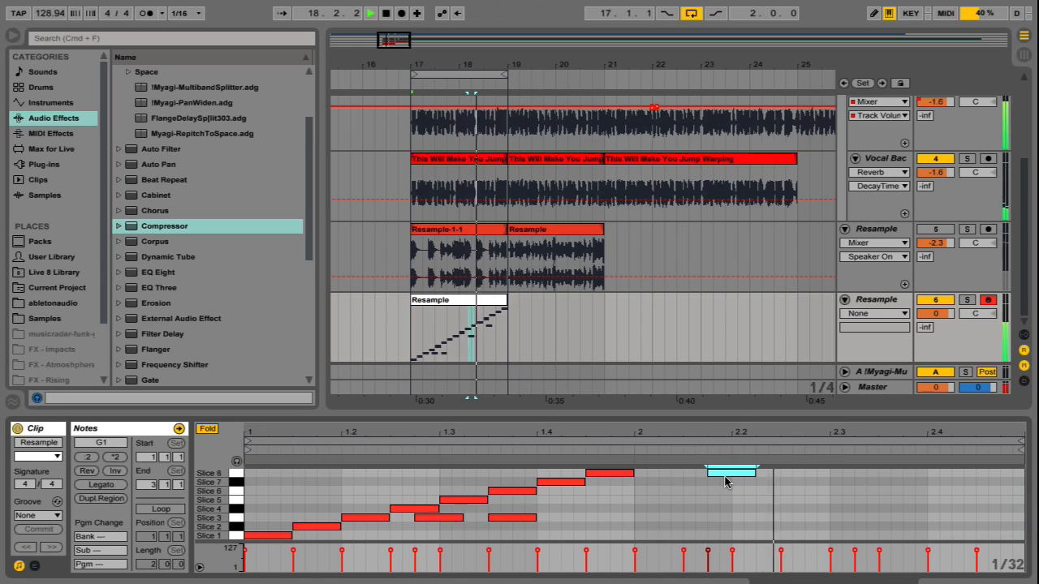
Step: Duplicate the extra Slice 11 note at 2.3.2 directly after itself
scroll(587, 527, "up", 8)
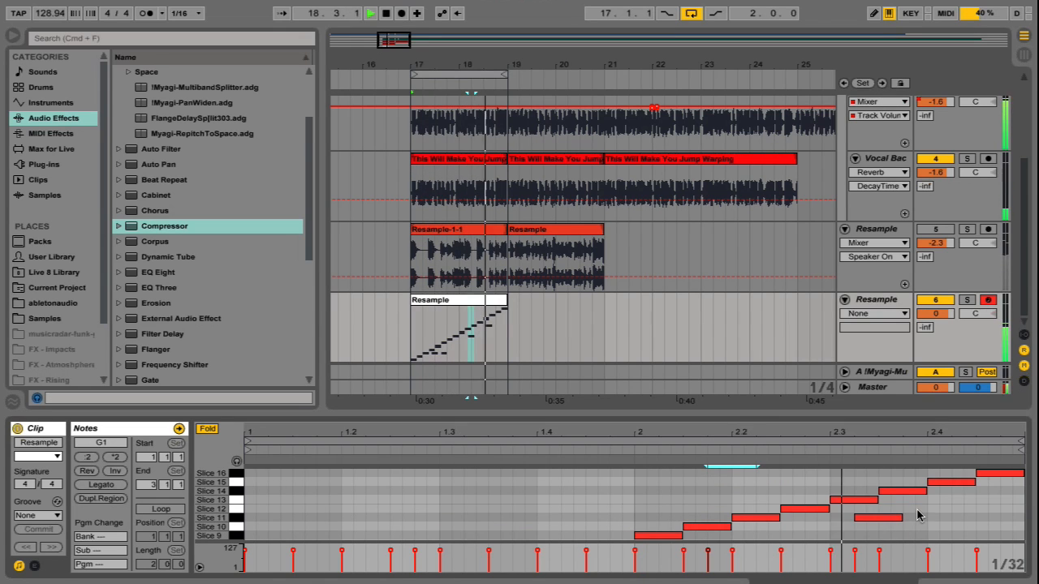
left_click(883, 519)
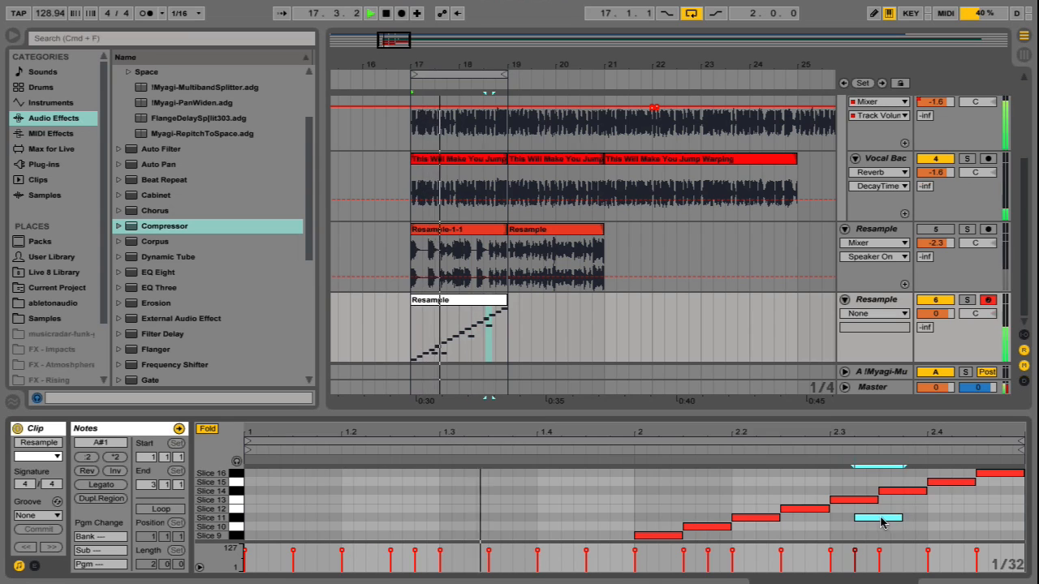
key("super+d")
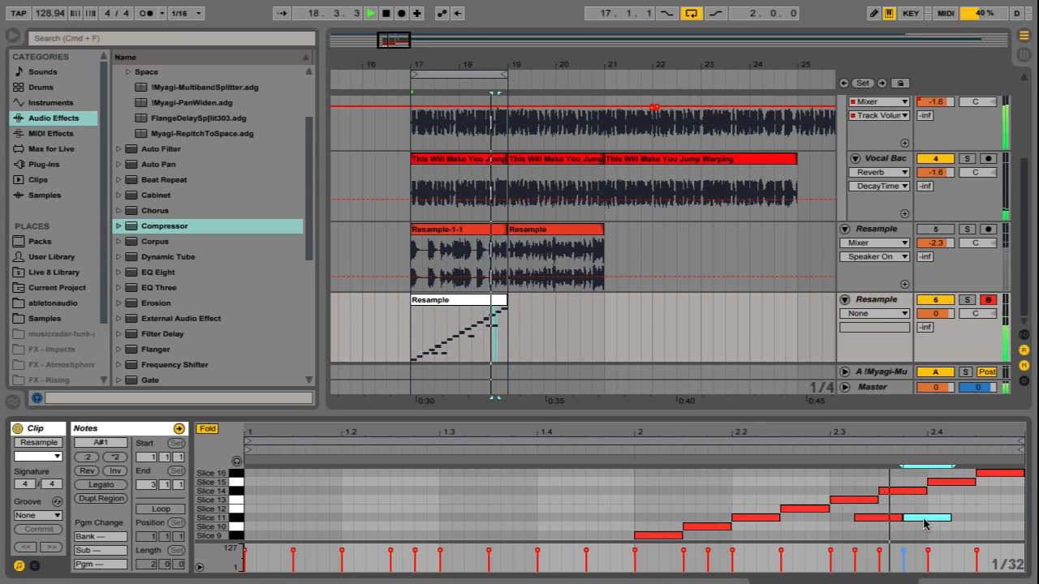
left_click(950, 482)
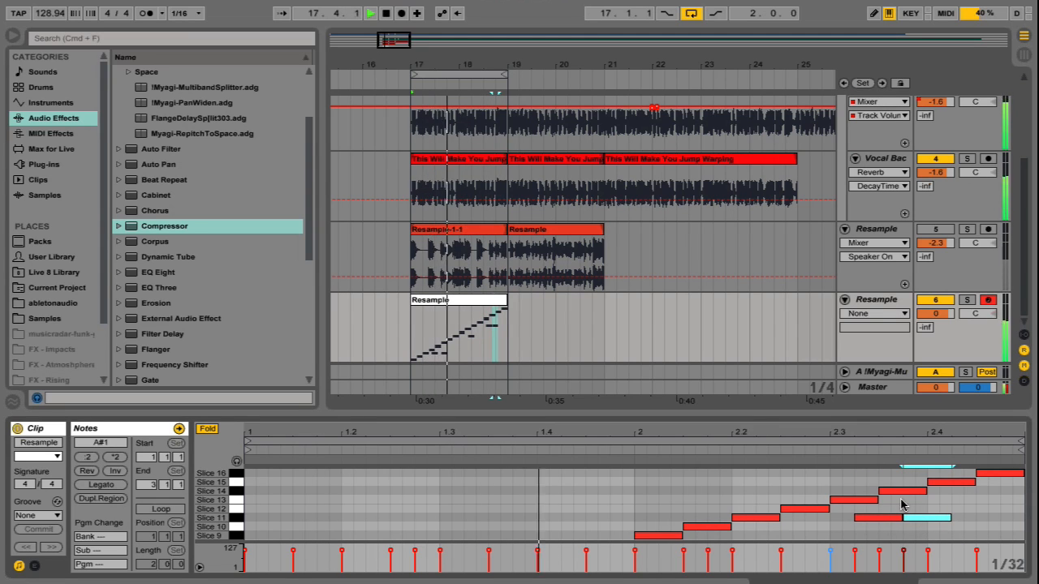
Step: Duplicate the Slice 15 note directly after itself, delete the Slice 16 note at the end of the clip, and stop playback
key("super+d")
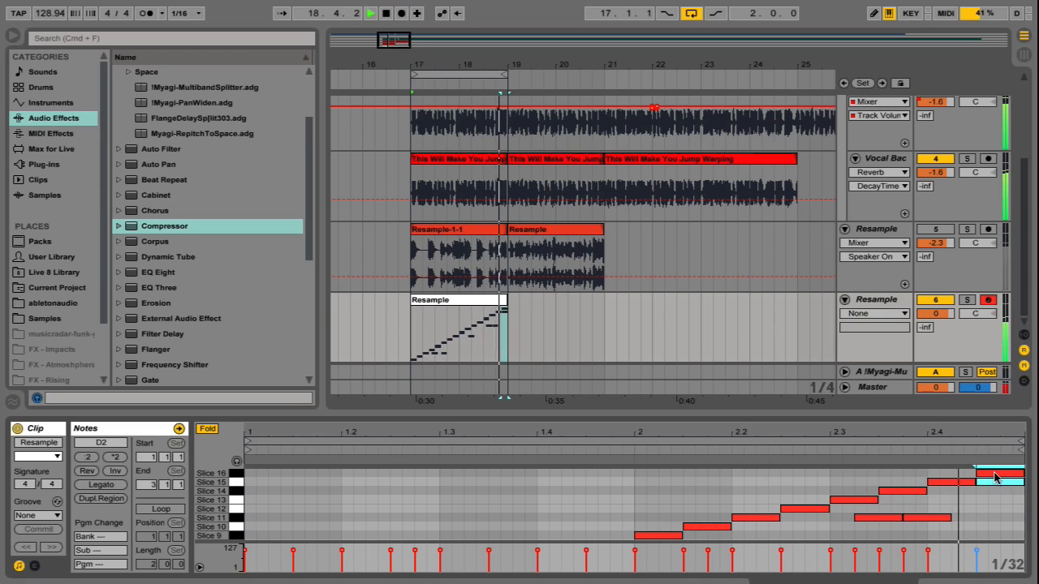
left_click_drag(996, 478, 992, 475)
key("Delete")
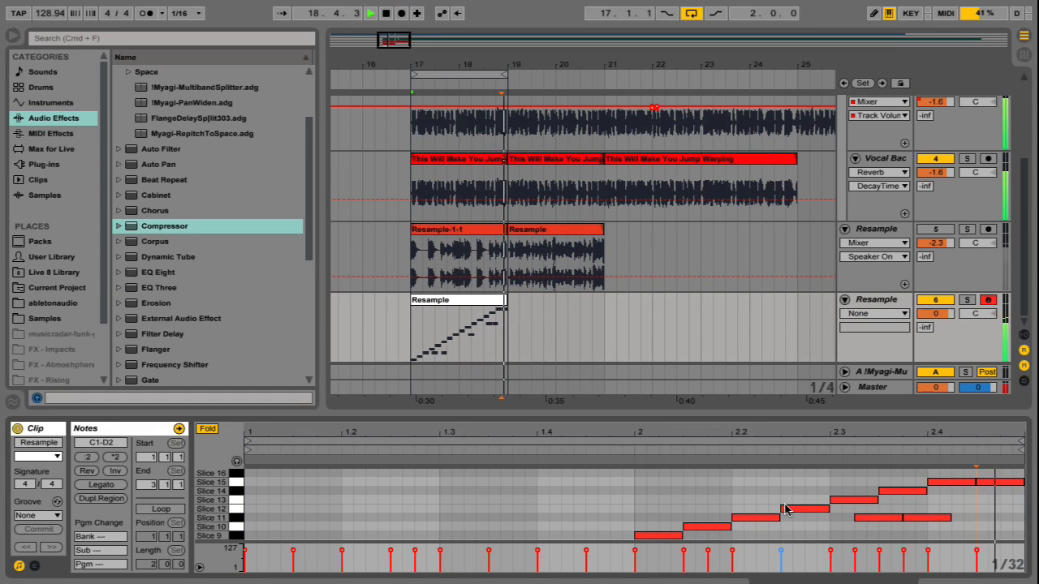
scroll(528, 514, "down", 3)
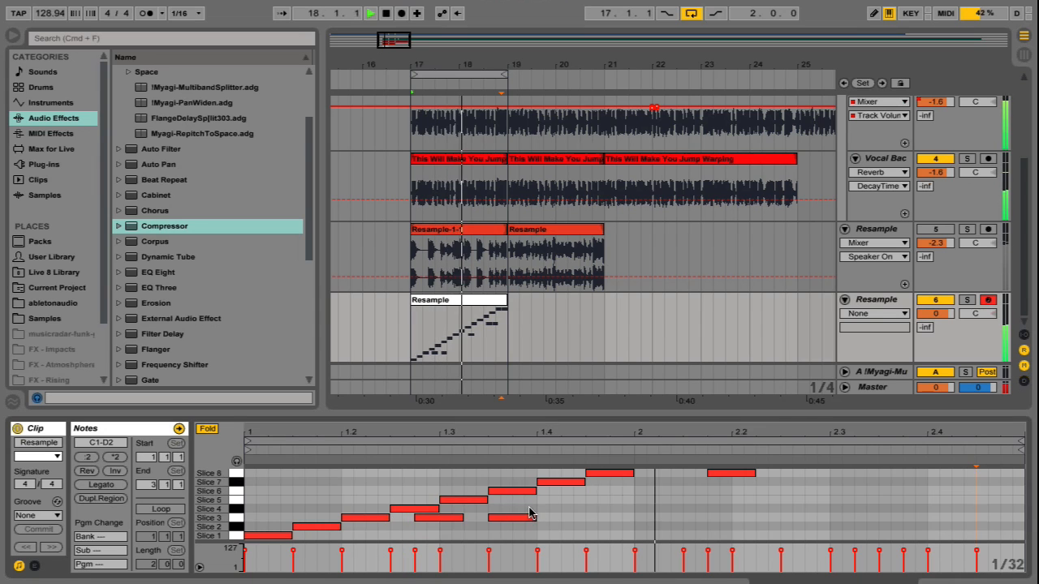
scroll(528, 515, "up", 5)
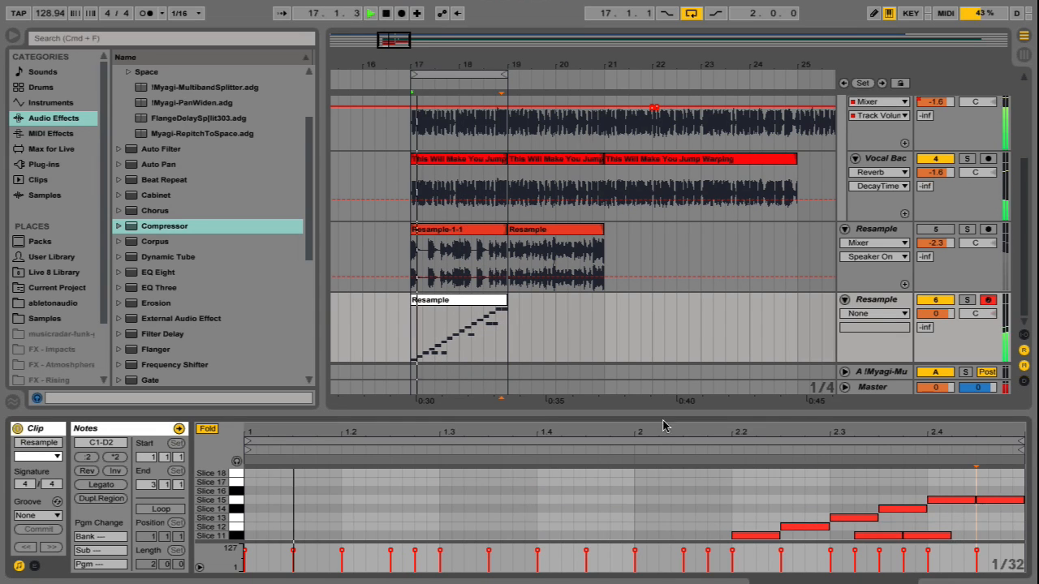
key("space")
Step: Show the sliced Resample track's drum rack and convert the Slice 15 Simpler to a Sampler
left_click(879, 302)
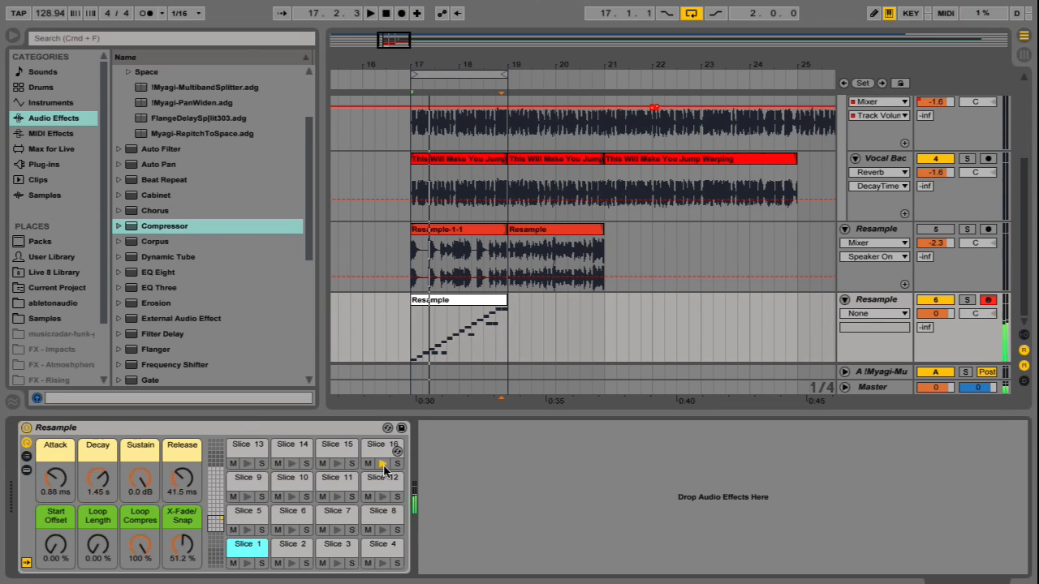
left_click(339, 469)
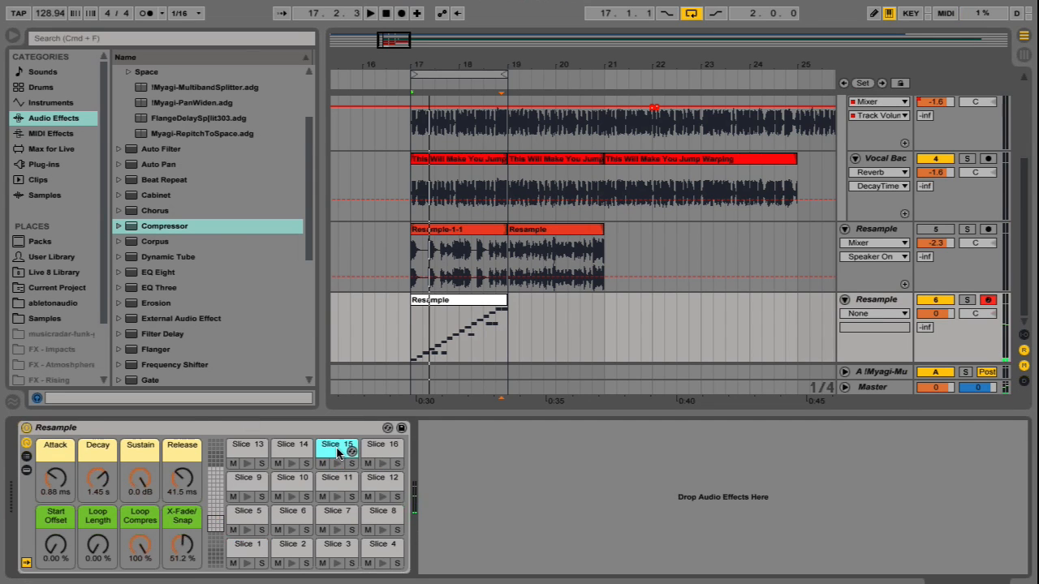
right_click(559, 446)
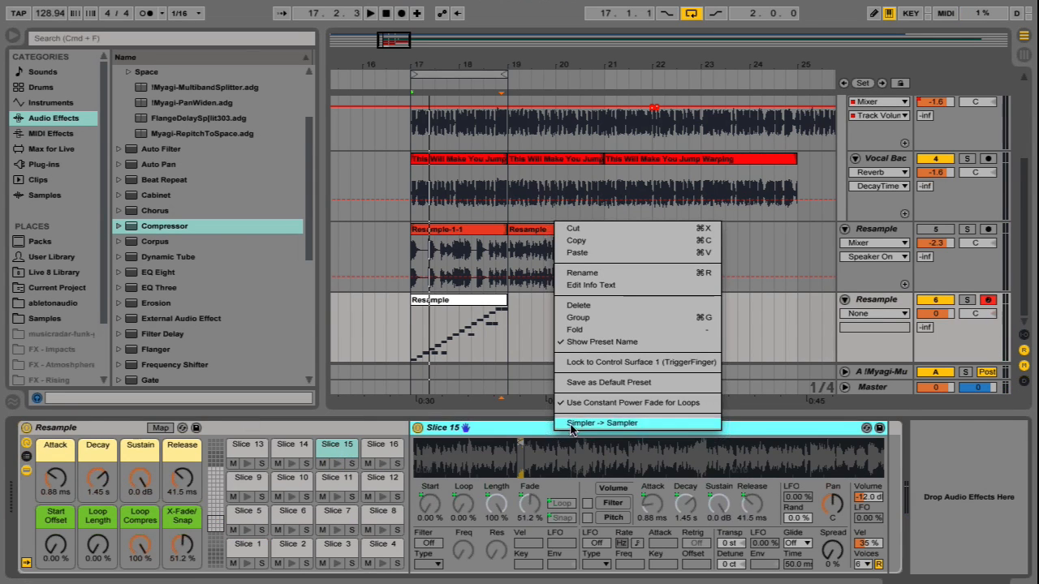
left_click(578, 424)
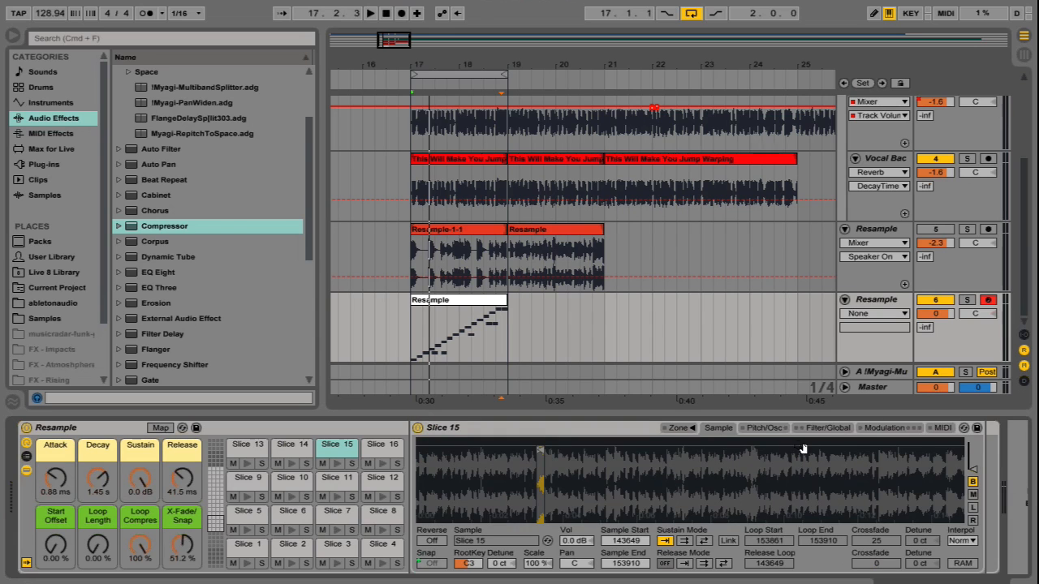
Step: Enable Slice 15's filter with frequency 290 Hz, morph 62 bp/hp and resonance 2.61
left_click(767, 428)
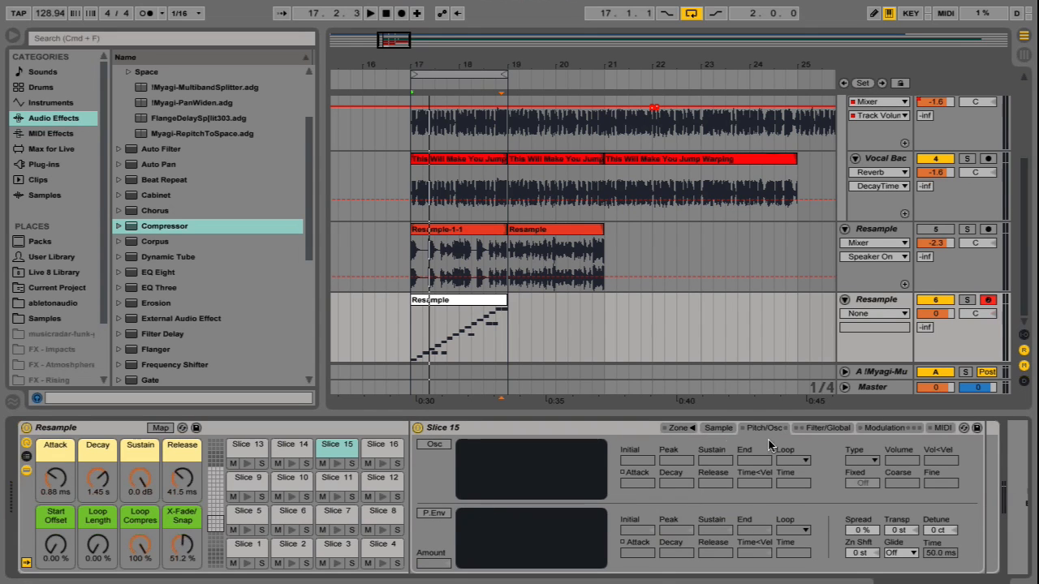
left_click(827, 429)
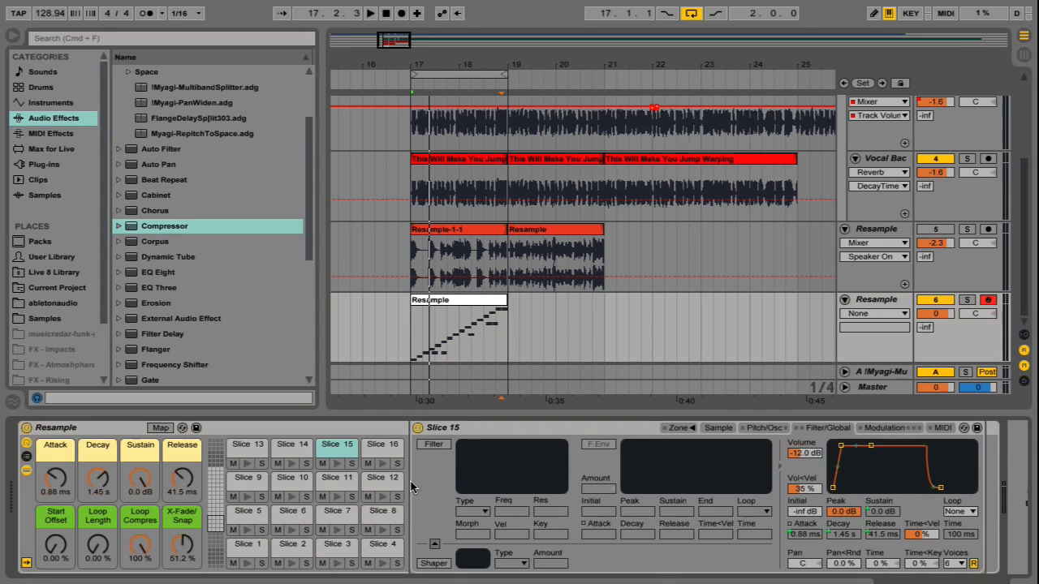
left_click(432, 445)
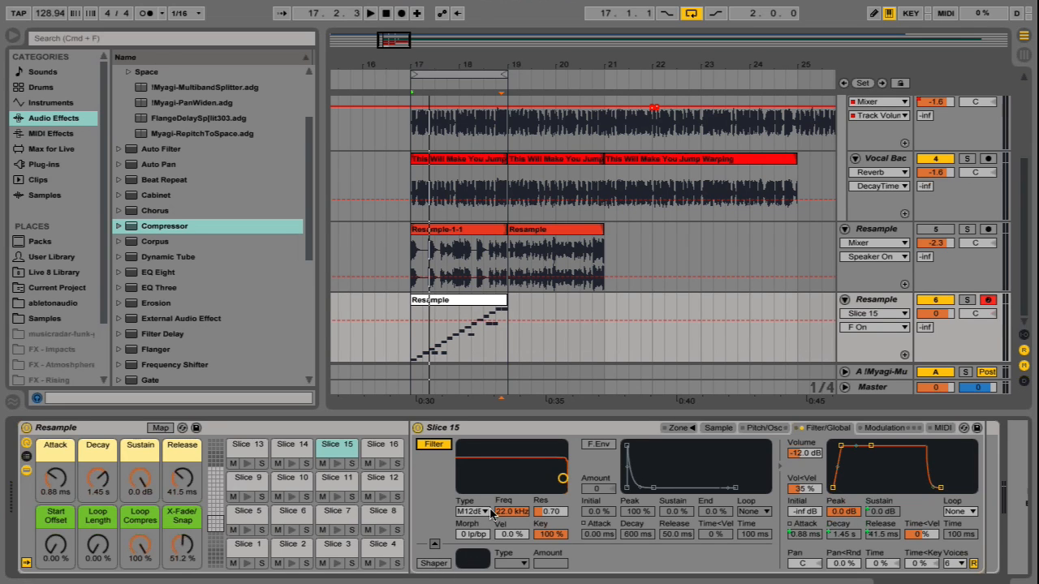
left_click_drag(510, 512, 512, 514)
left_click_drag(465, 537, 467, 541)
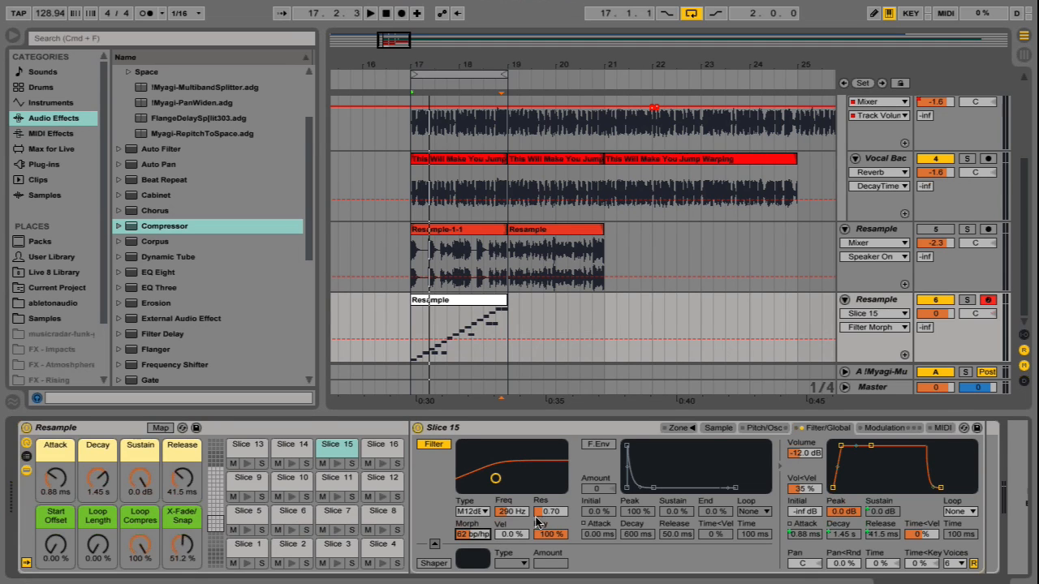
left_click_drag(550, 512, 549, 512)
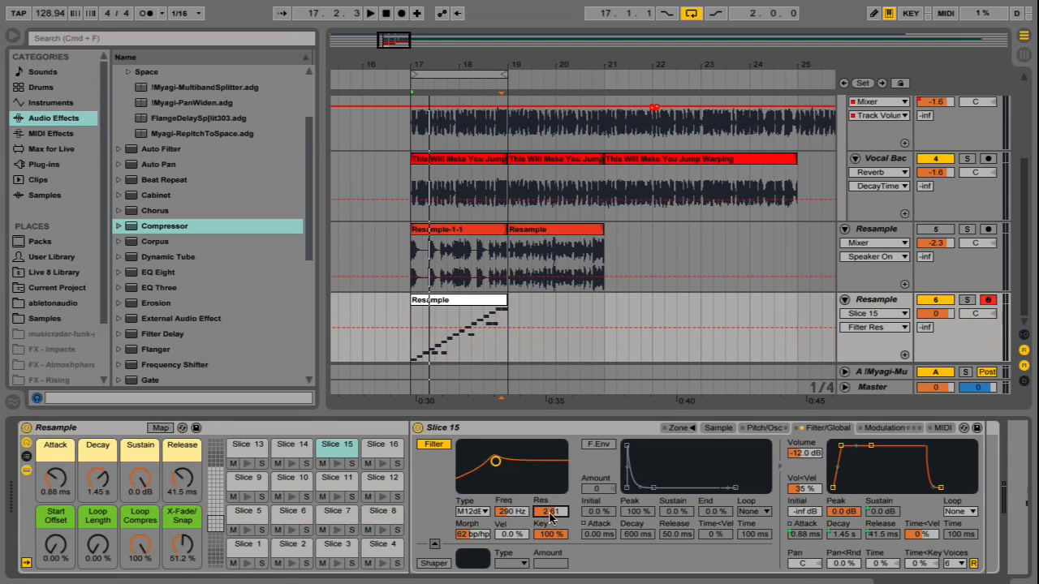
Step: Enable Slice 15's filter envelope with amount -72, peak 65% and decay 60.0 s while playing the sliced track soloed
left_click(600, 447)
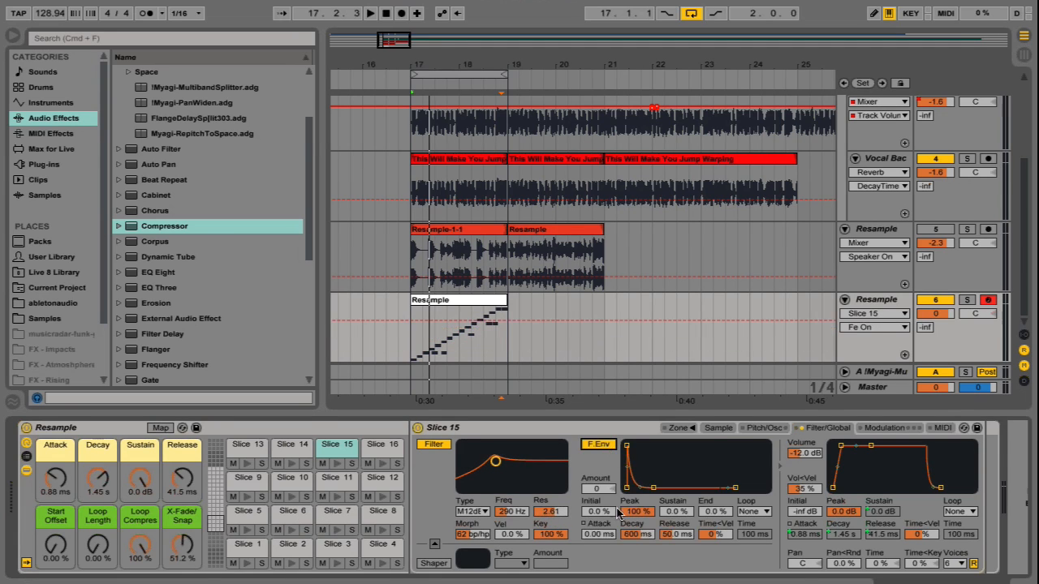
left_click_drag(592, 492, 592, 493)
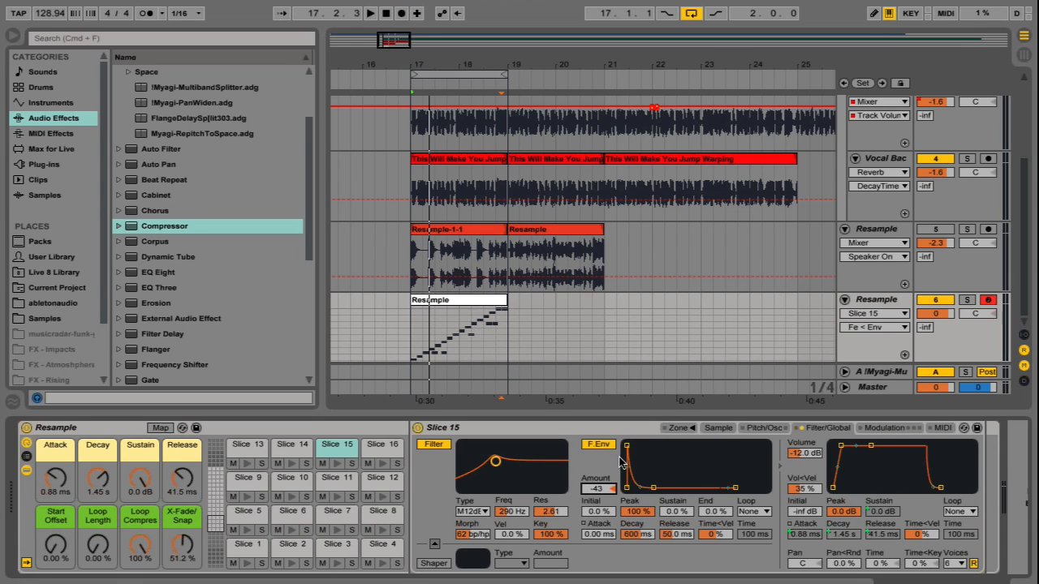
left_click(407, 82)
left_click(967, 301)
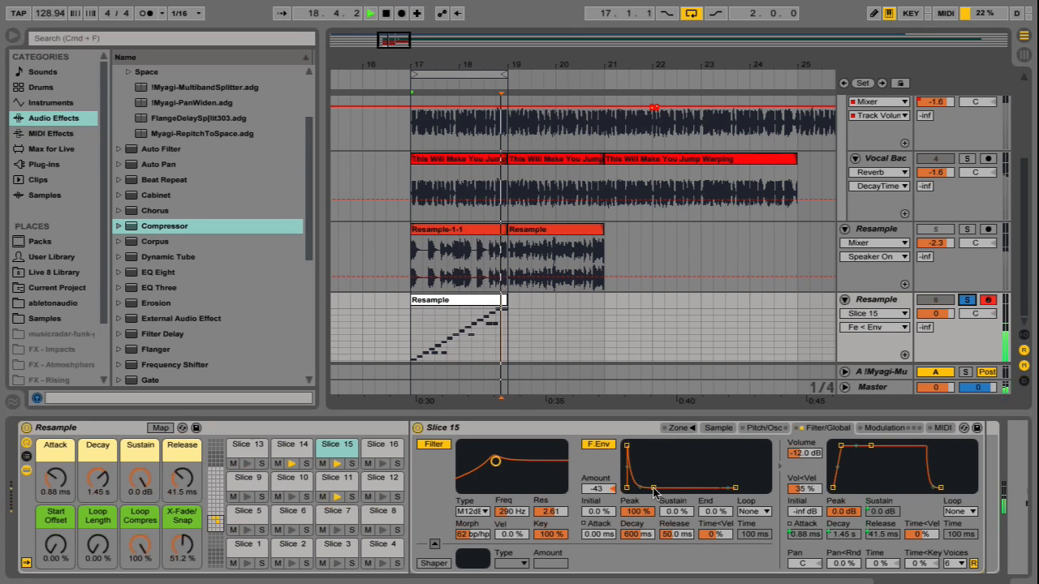
left_click_drag(654, 492, 600, 513)
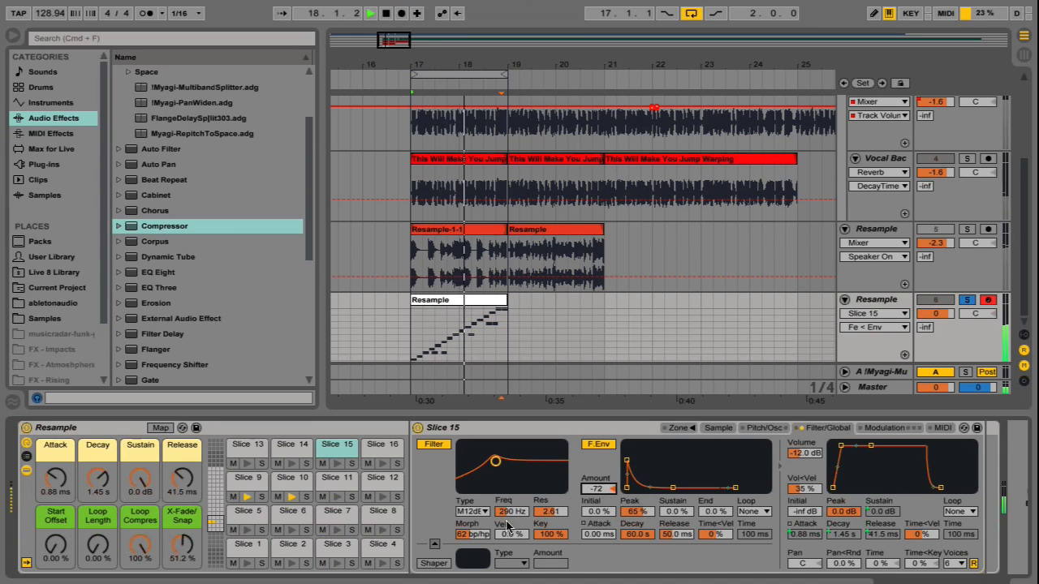
Step: Change Slice 15's filter to resonance 4.52, morph 30 hp/no and frequency 1.76 kHz
left_click_drag(462, 540, 462, 540)
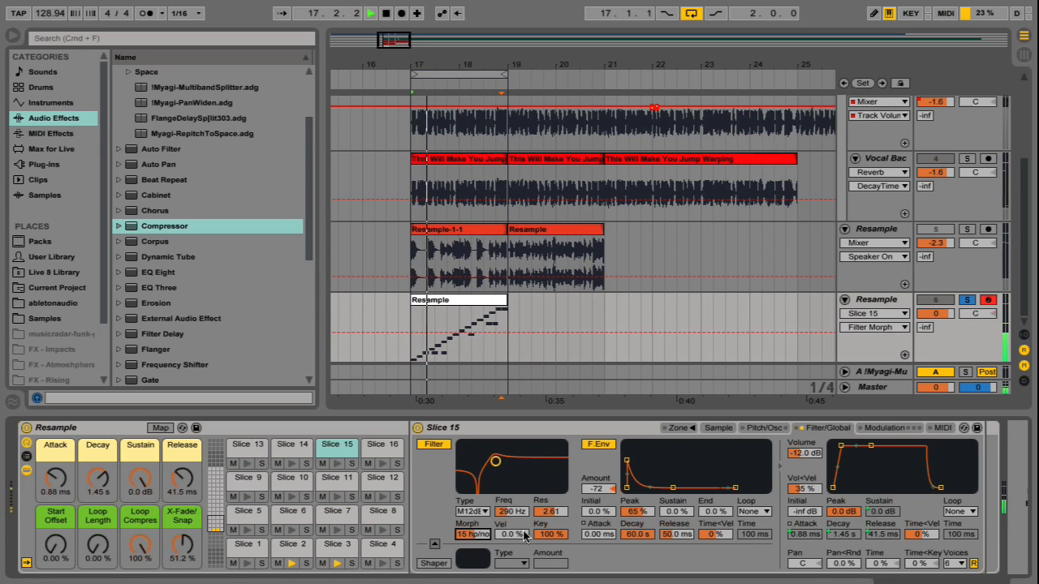
left_click(554, 514)
left_click_drag(553, 514, 554, 513)
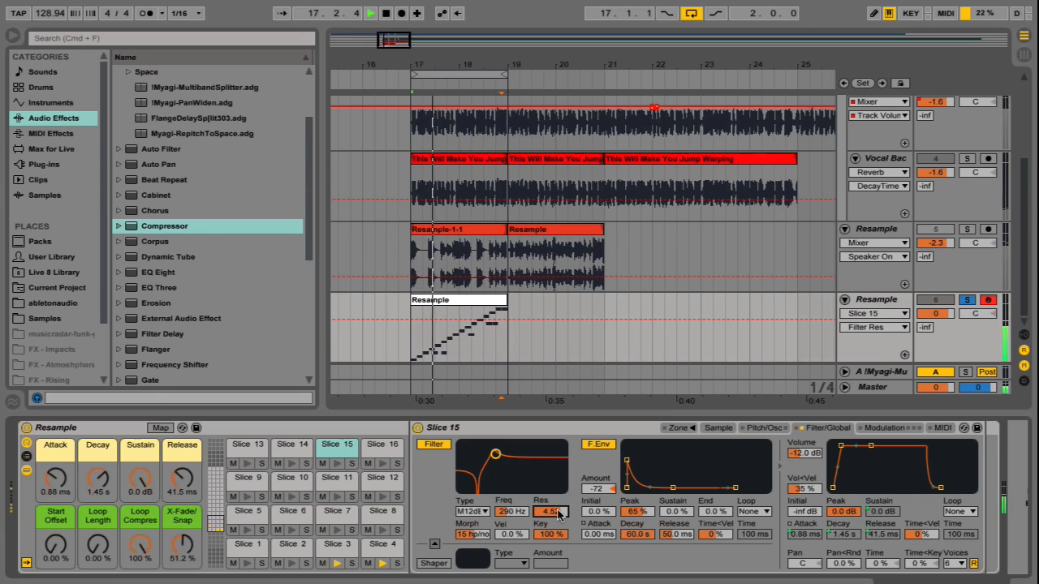
left_click_drag(473, 536, 507, 515)
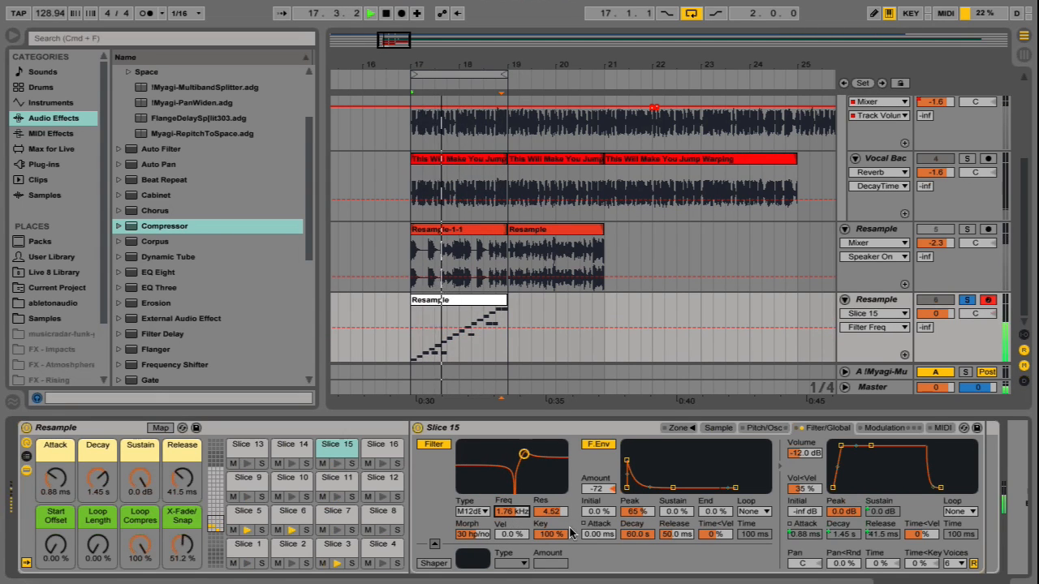
Step: Set Slice 15's filter envelope amount to 72 and decay to 69.9 ms, and enable a Hard shaper with amount 10.0
left_click(597, 489)
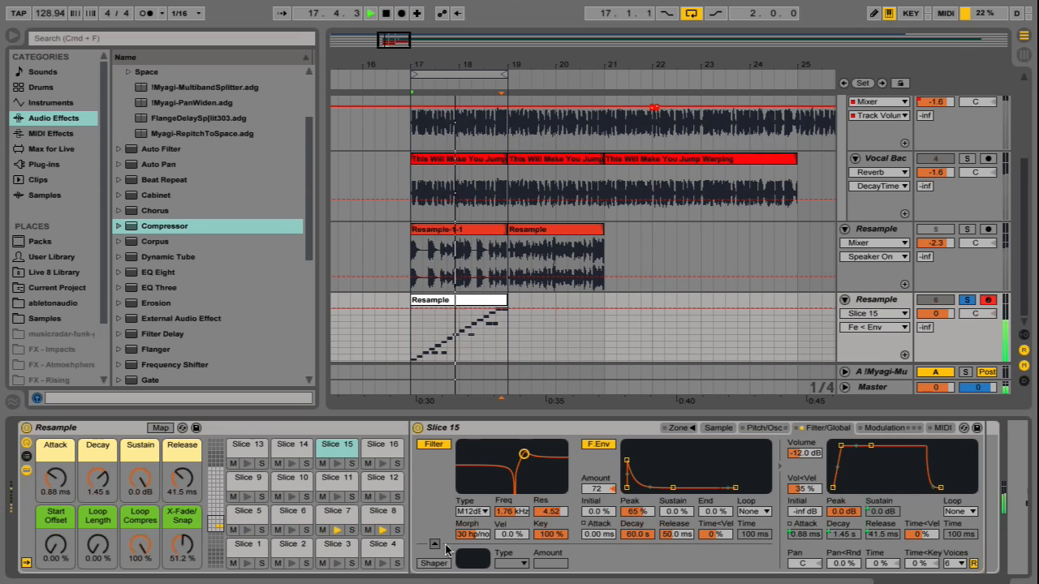
left_click_drag(674, 493, 647, 491)
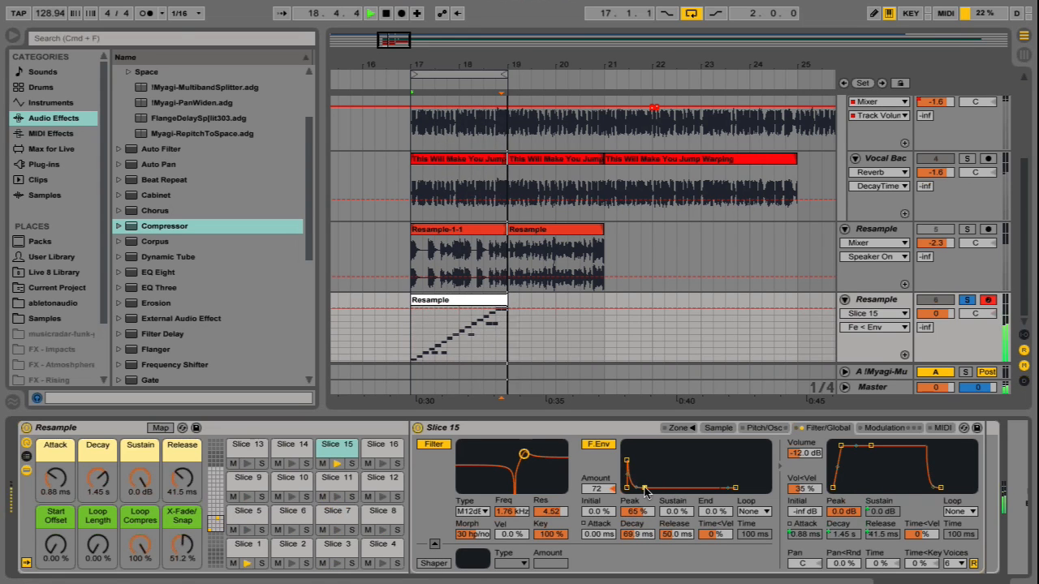
left_click(433, 563)
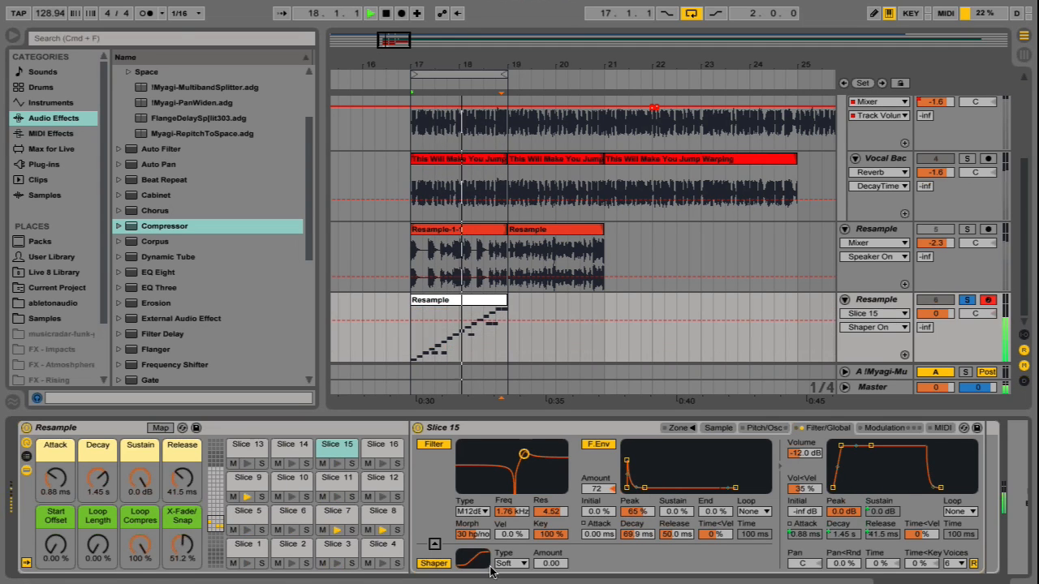
left_click(516, 565)
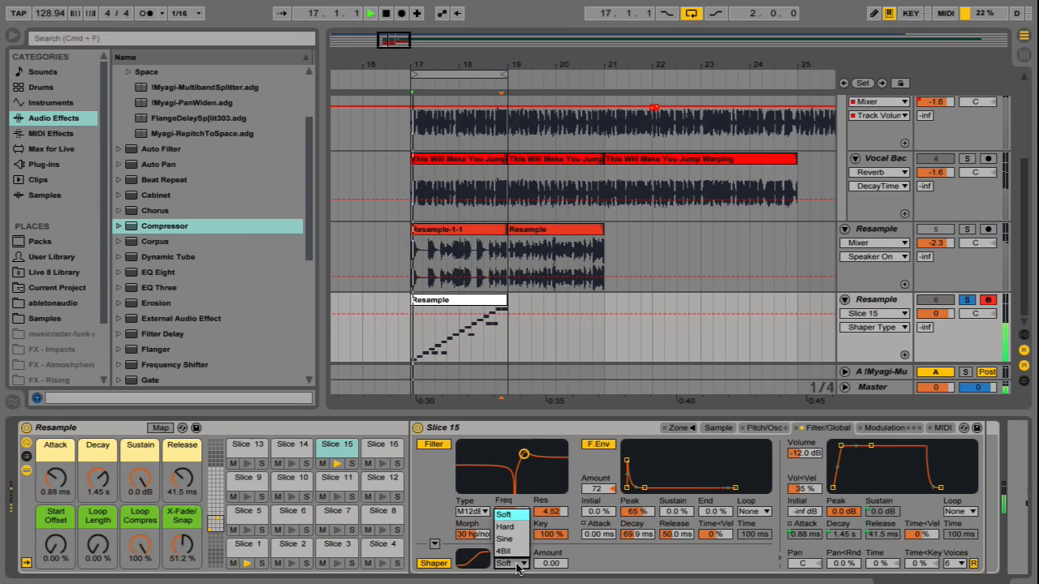
left_click(506, 527)
left_click_drag(552, 566, 569, 563)
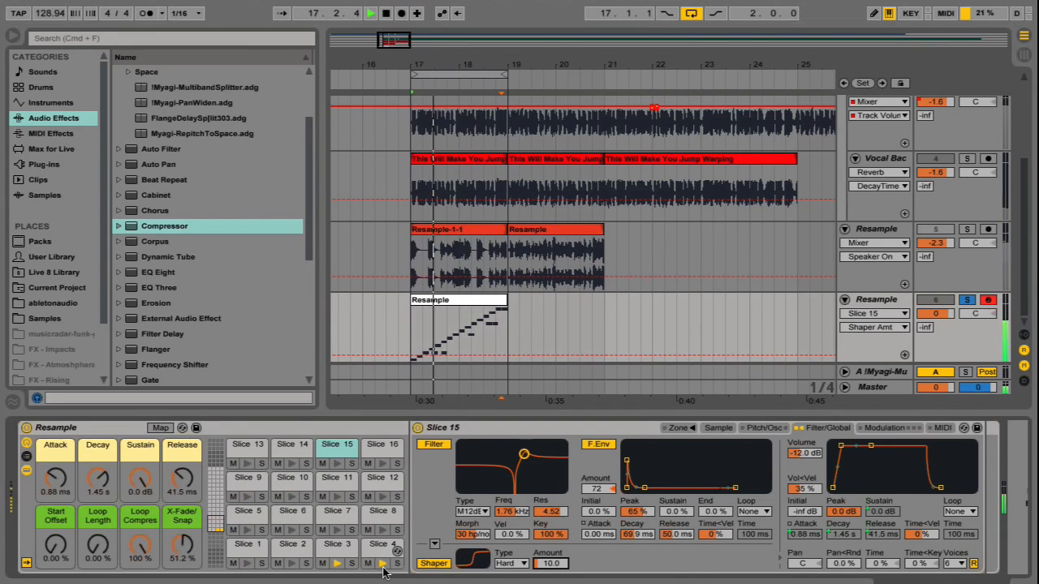
Step: Stop playback and convert the Slice 6 Simpler to a Sampler
left_click(288, 520)
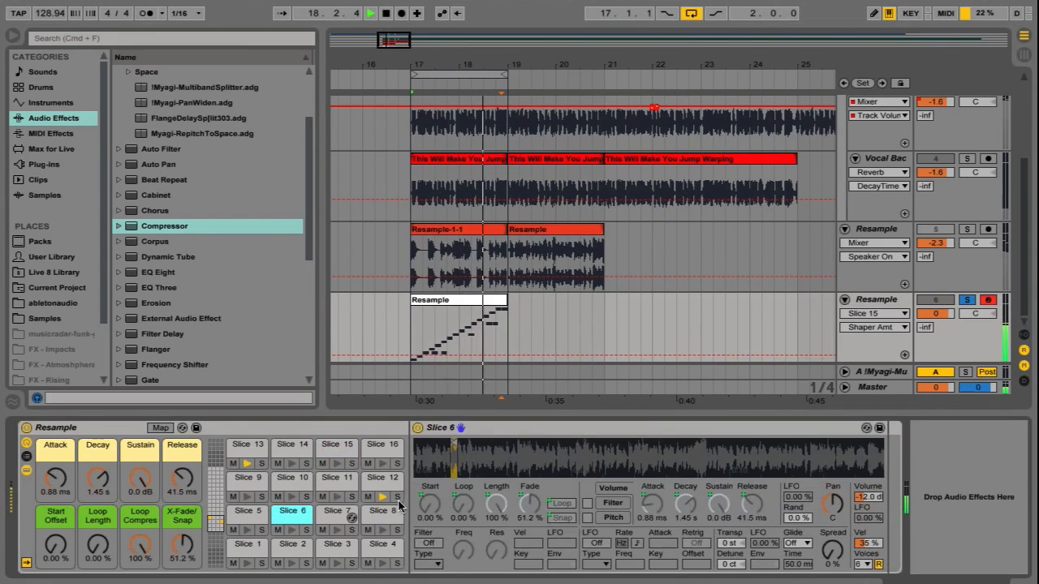
key("space")
right_click(650, 428)
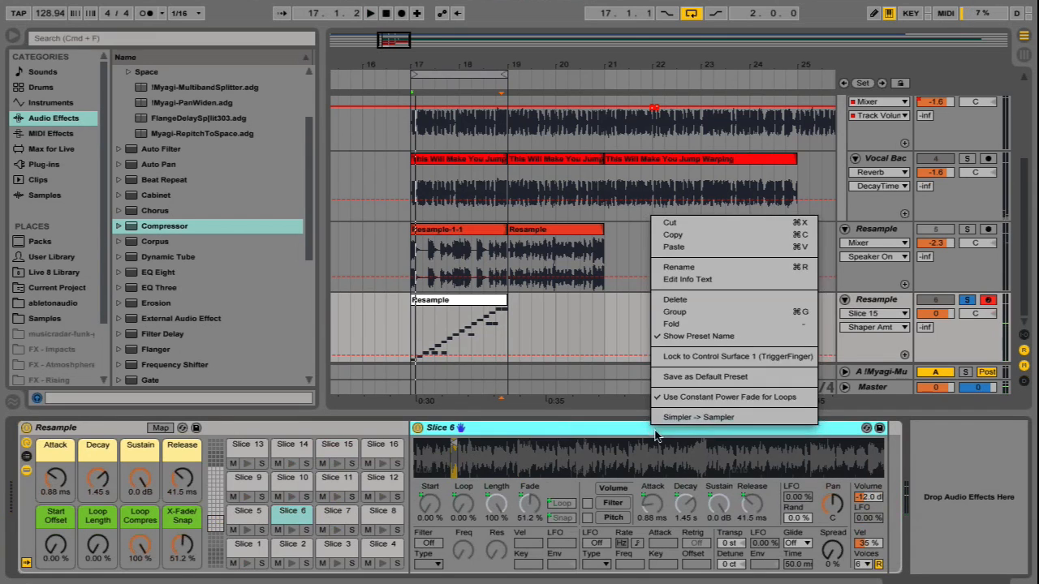
left_click(670, 420)
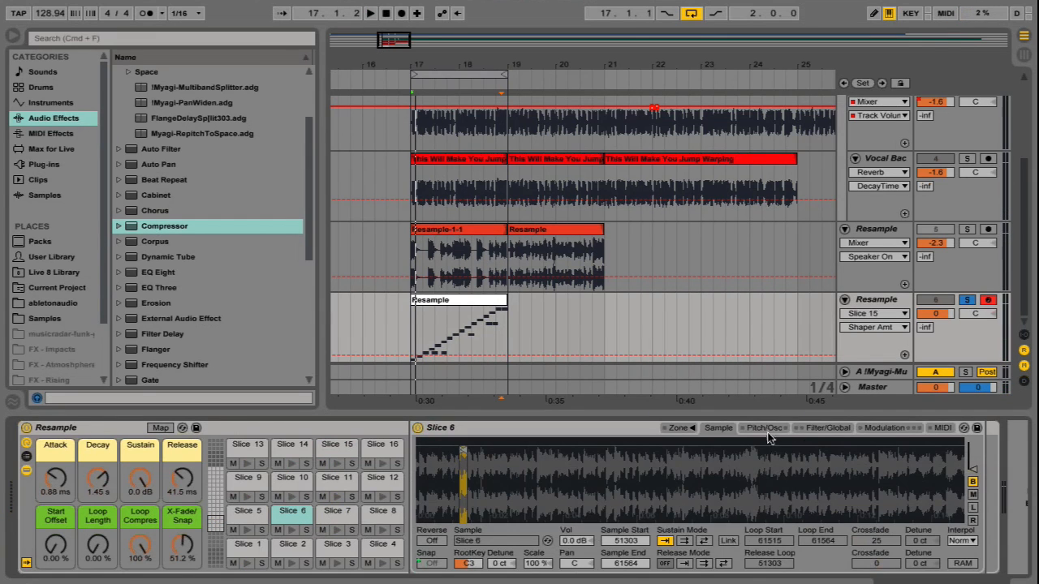
Step: Enable Slice 6's FM oscillator with volume -12 dB, coarse 4 and decay 317 ms
left_click(748, 431)
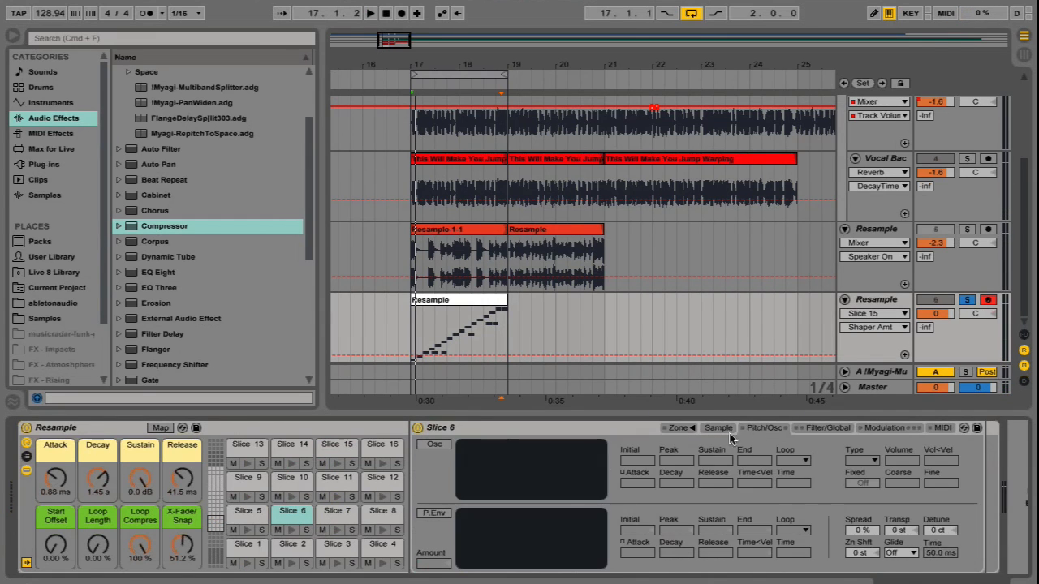
left_click(436, 445)
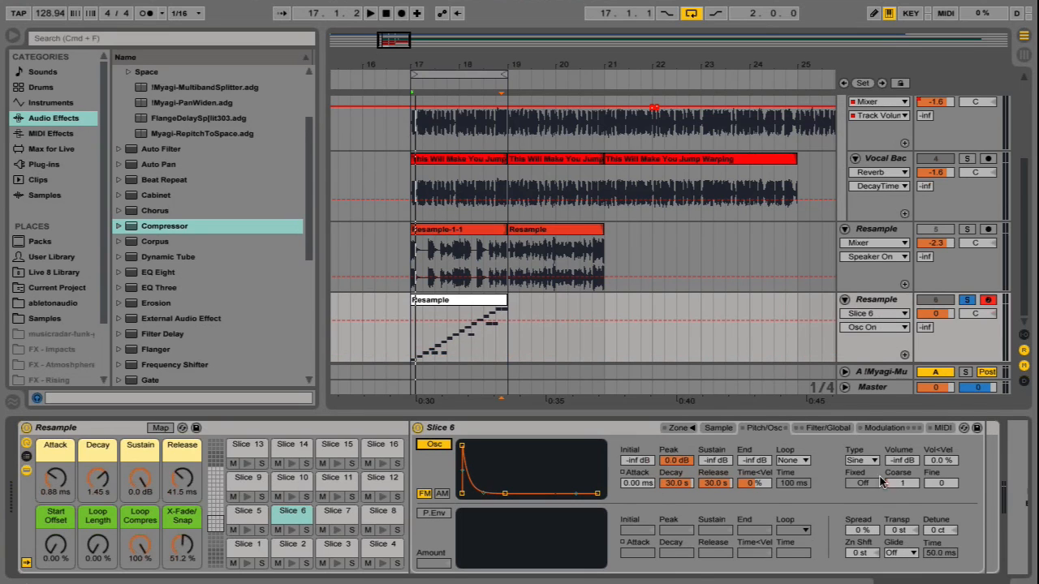
left_click_drag(898, 467, 678, 488)
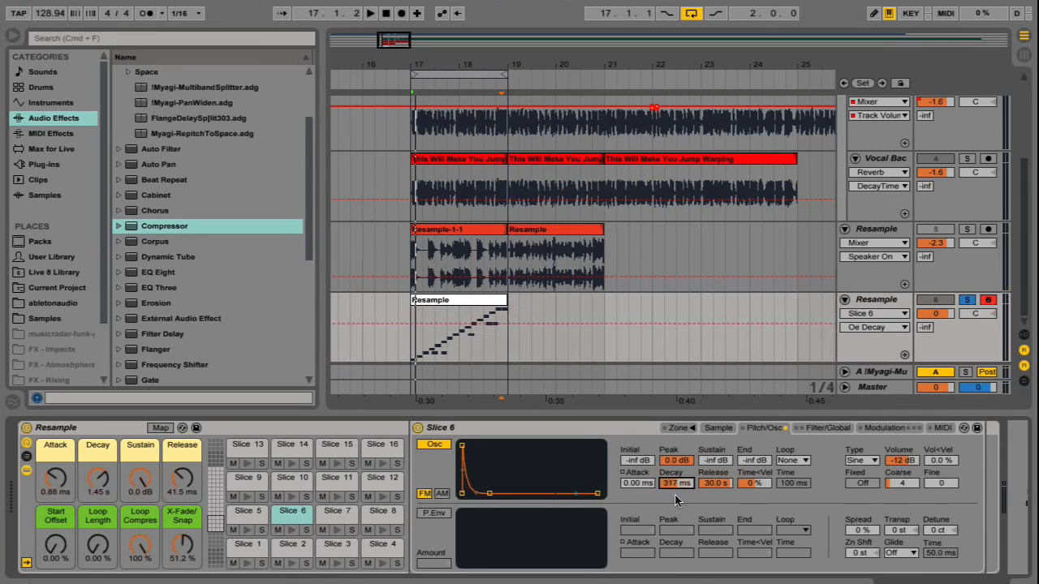
Step: During playback, set Slice 6's oscillator volume to -7.2 dB, decay to 134 ms and coarse to 9
key("space")
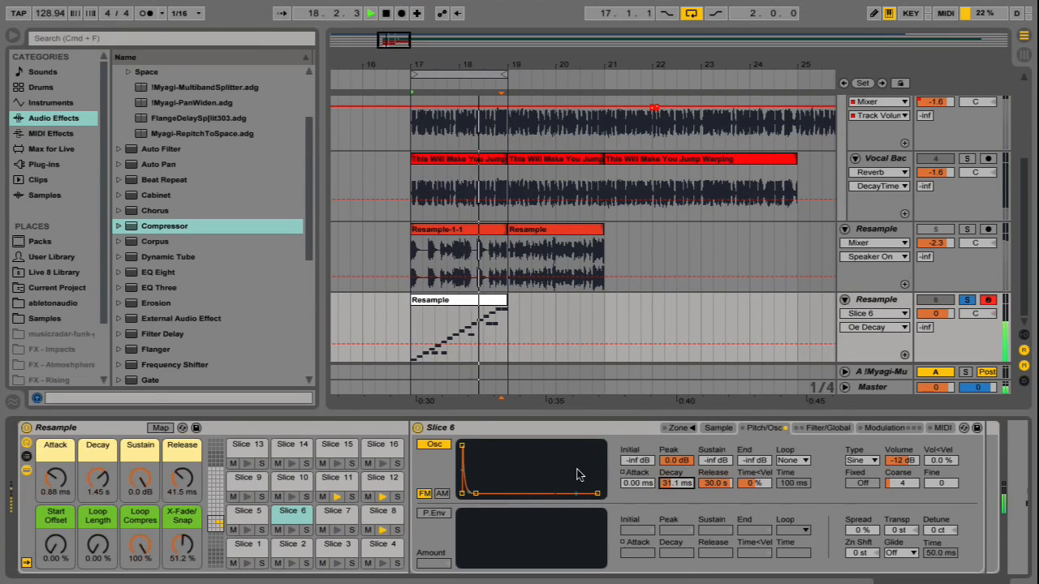
left_click(898, 461)
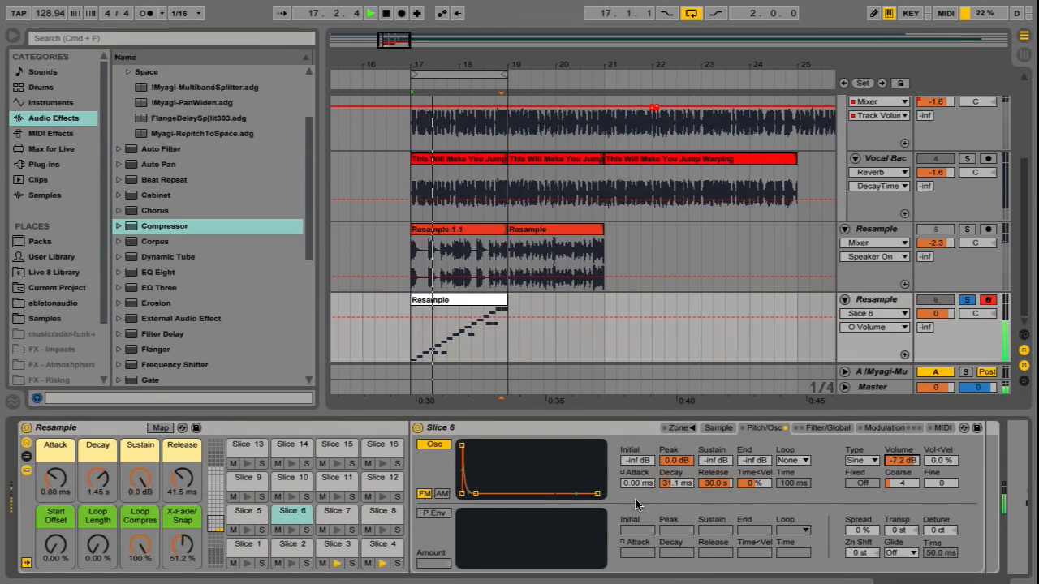
left_click_drag(685, 484, 684, 487)
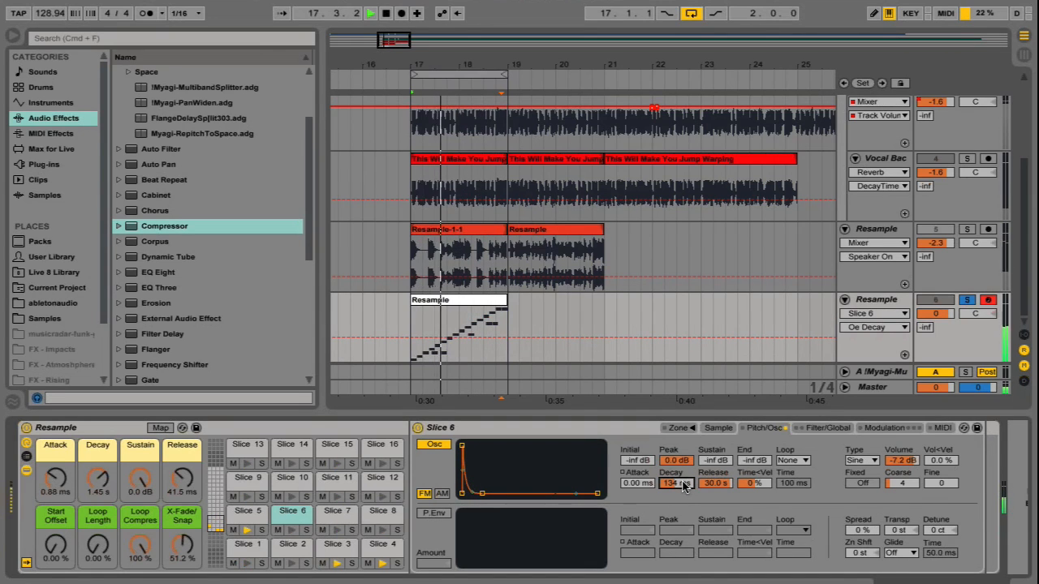
left_click_drag(896, 484, 895, 477)
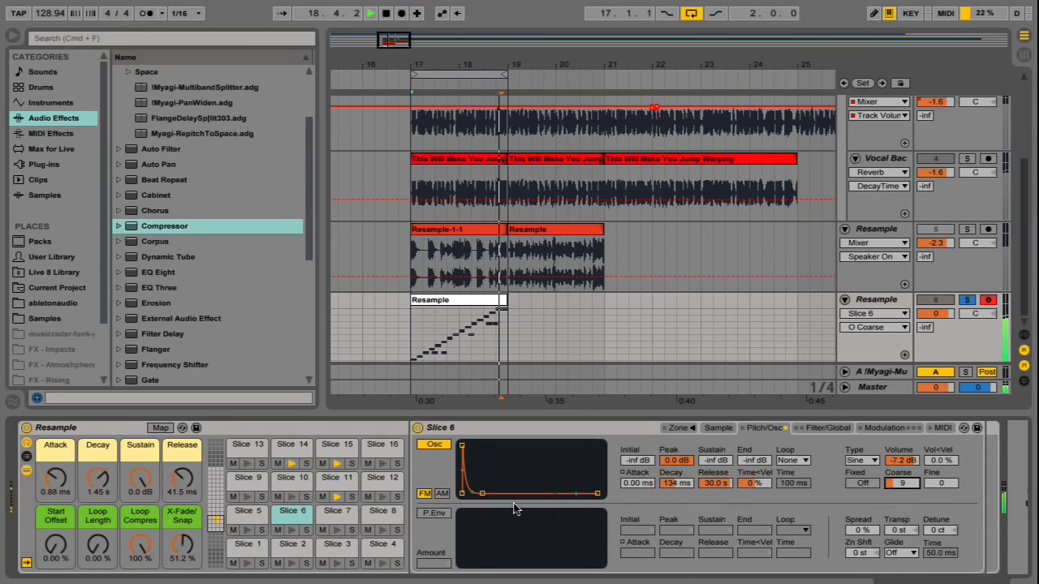
Step: Stop playback, audition Slice 6, and convert the Slice 5 Simpler to a Sampler
left_click(293, 532)
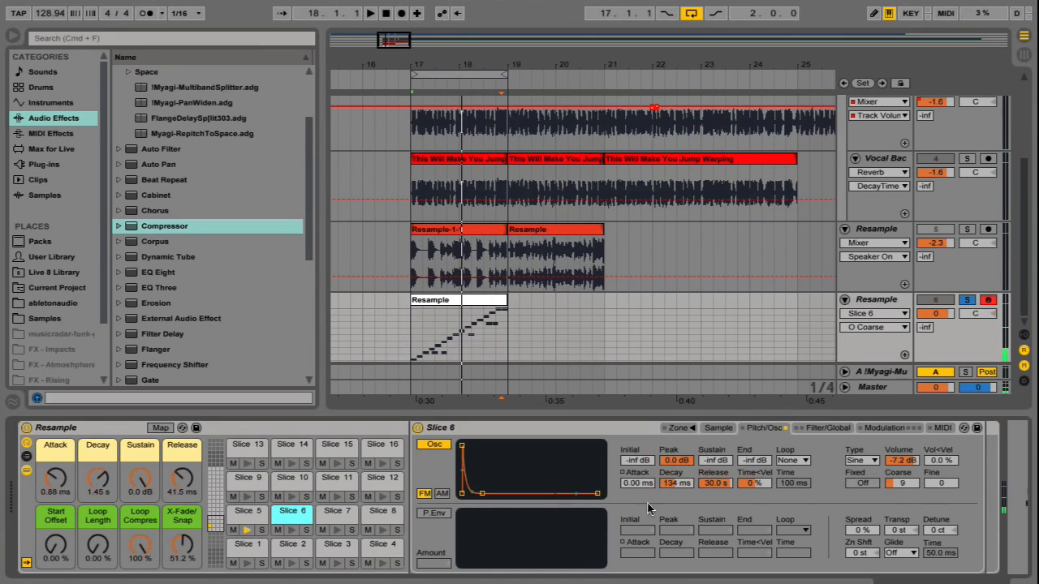
left_click(240, 516)
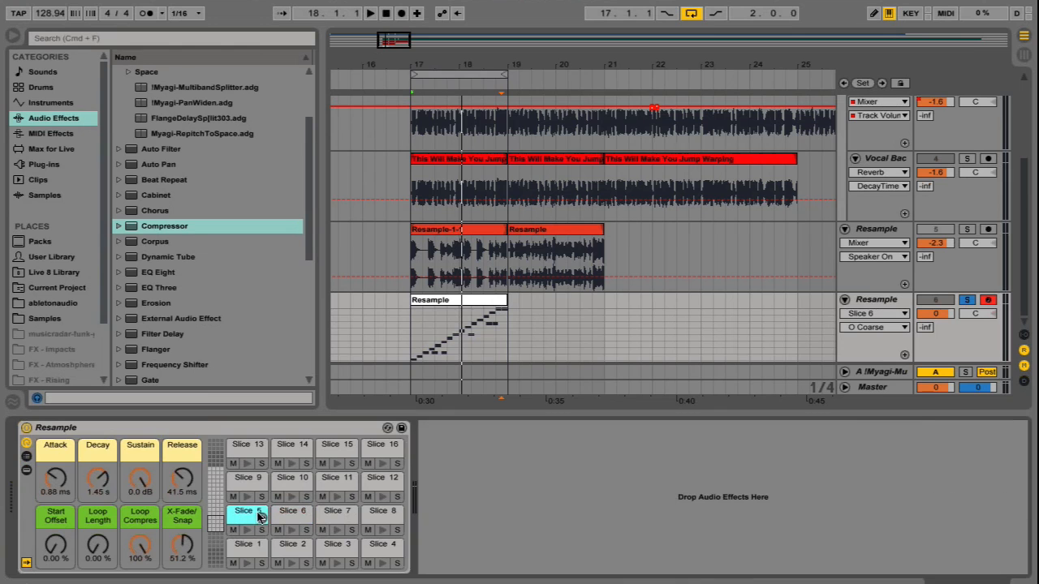
right_click(534, 432)
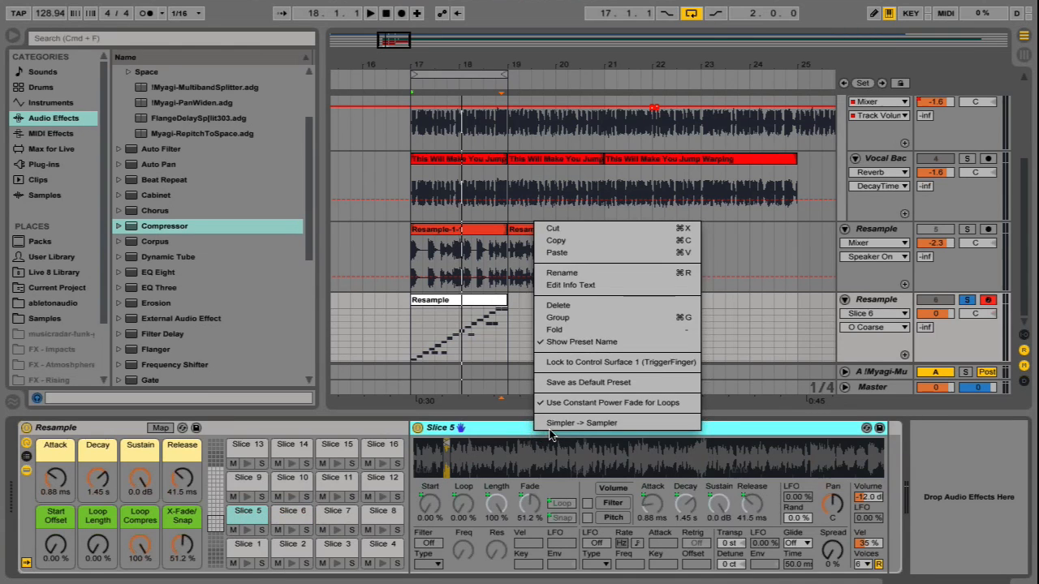
left_click(555, 425)
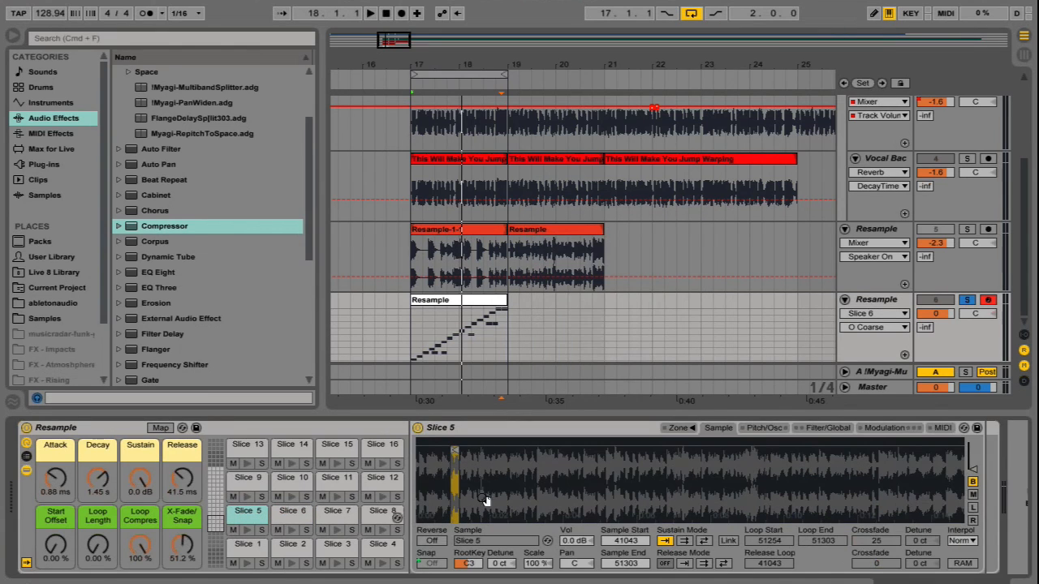
Step: Enable Slice 5's FM oscillator with volume -22 dB and coarse 8, and audition the slice
left_click(764, 428)
left_click(436, 445)
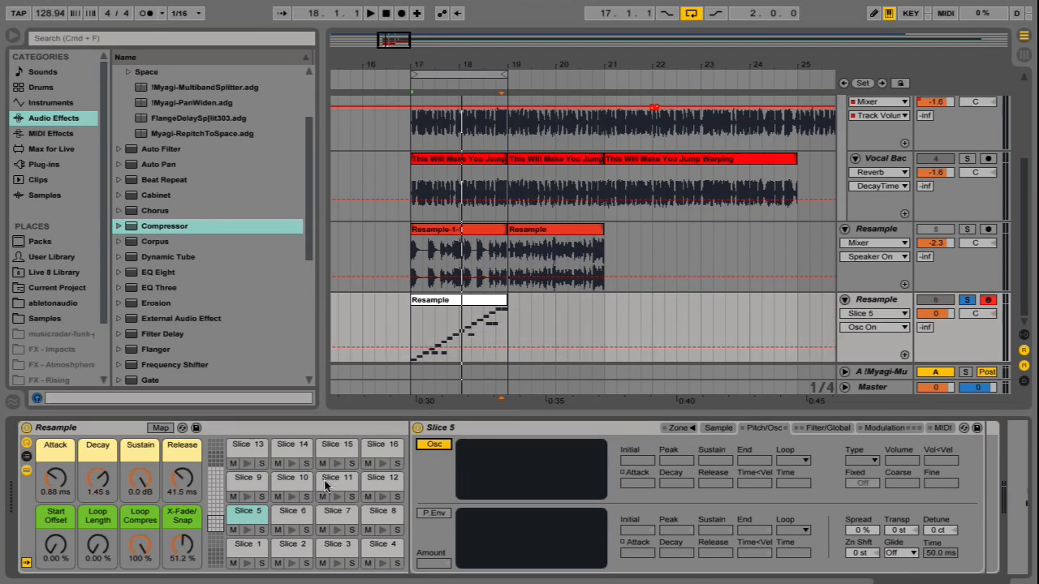
left_click_drag(901, 462, 901, 410)
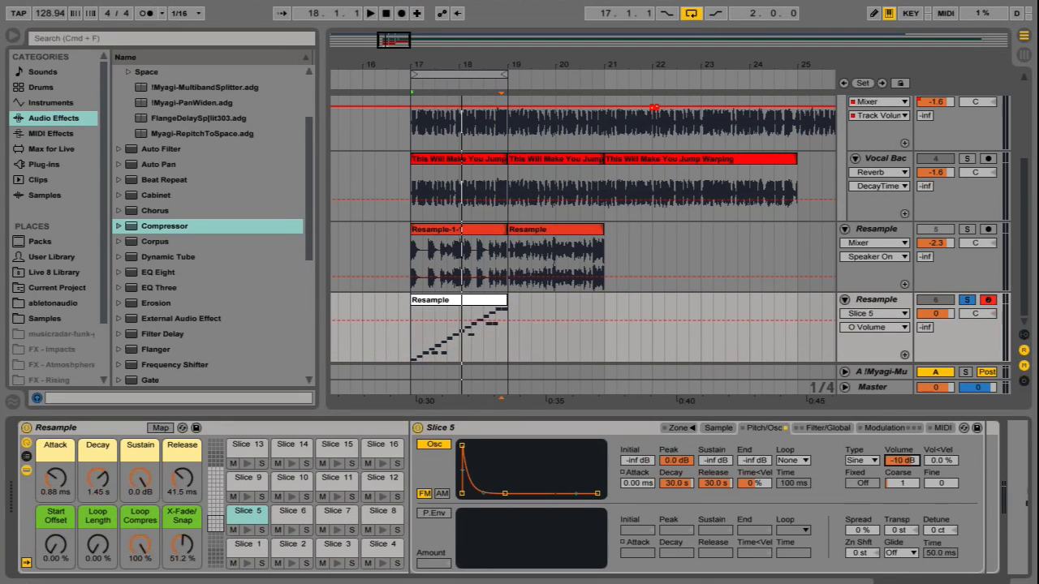
left_click_drag(904, 461, 900, 473)
left_click_drag(900, 484, 900, 477)
left_click(246, 531)
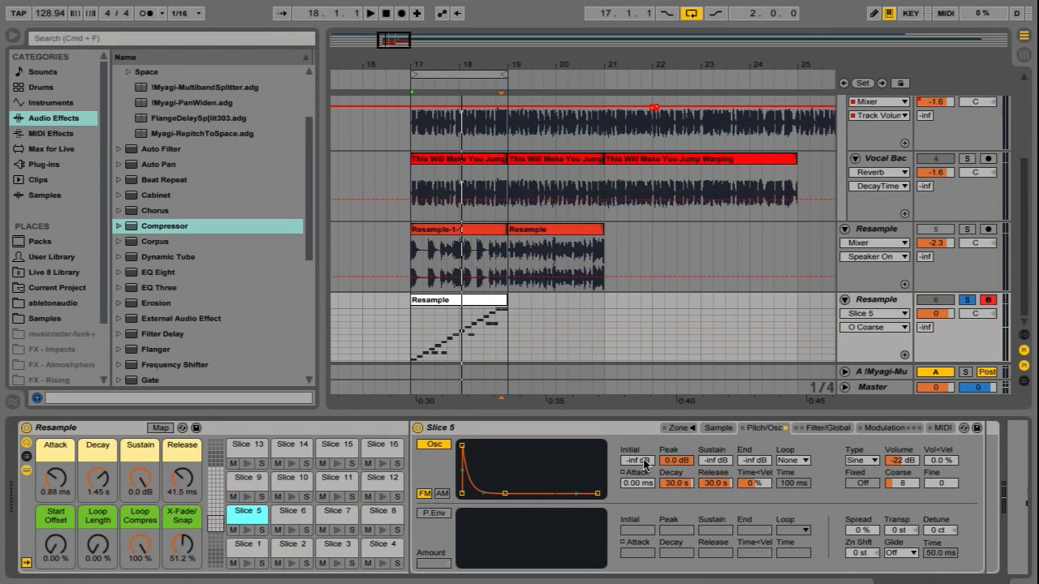
Step: Set Slice 5's oscillator envelope decay to 481 ms and its oscillator volume to -24 dB
left_click_drag(666, 484, 669, 486)
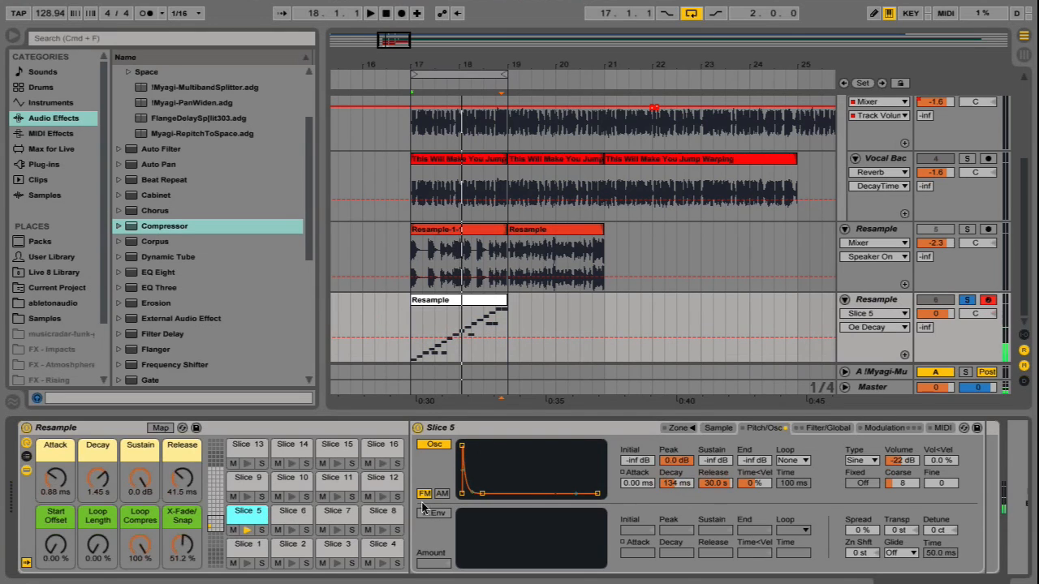
left_click_drag(484, 497, 493, 494)
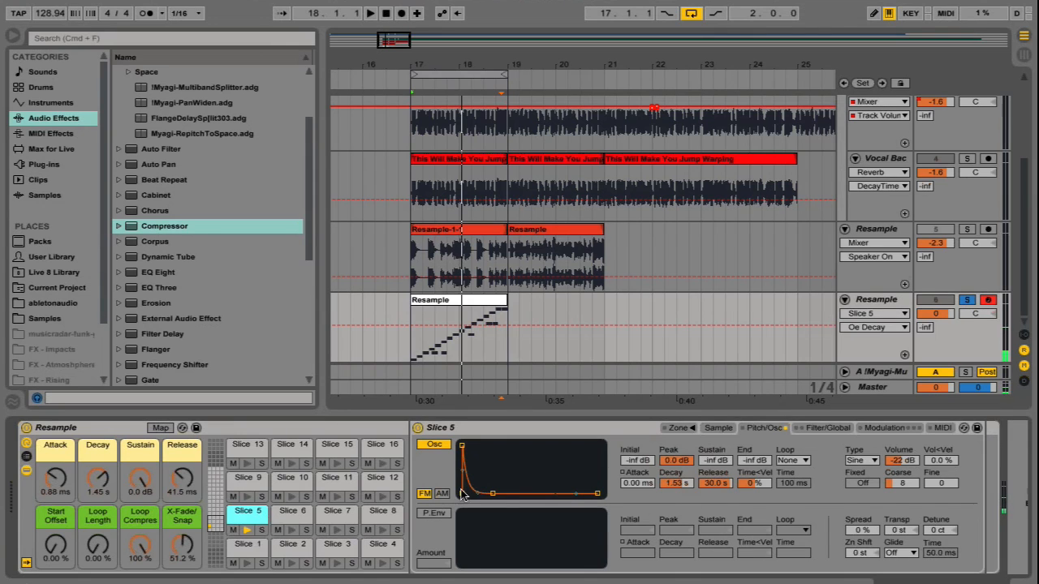
left_click_drag(493, 497, 489, 497)
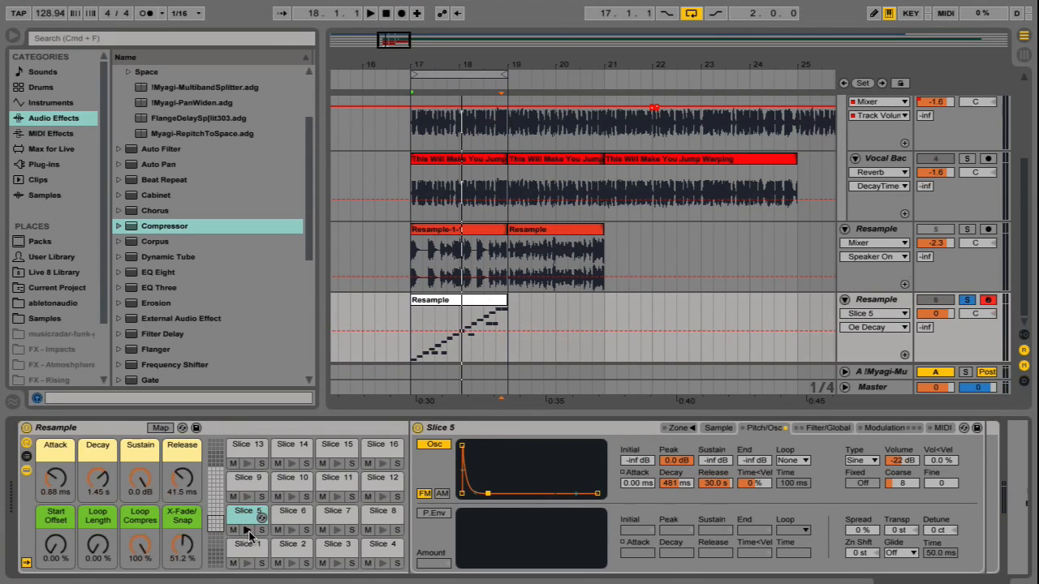
left_click_drag(898, 462, 900, 468)
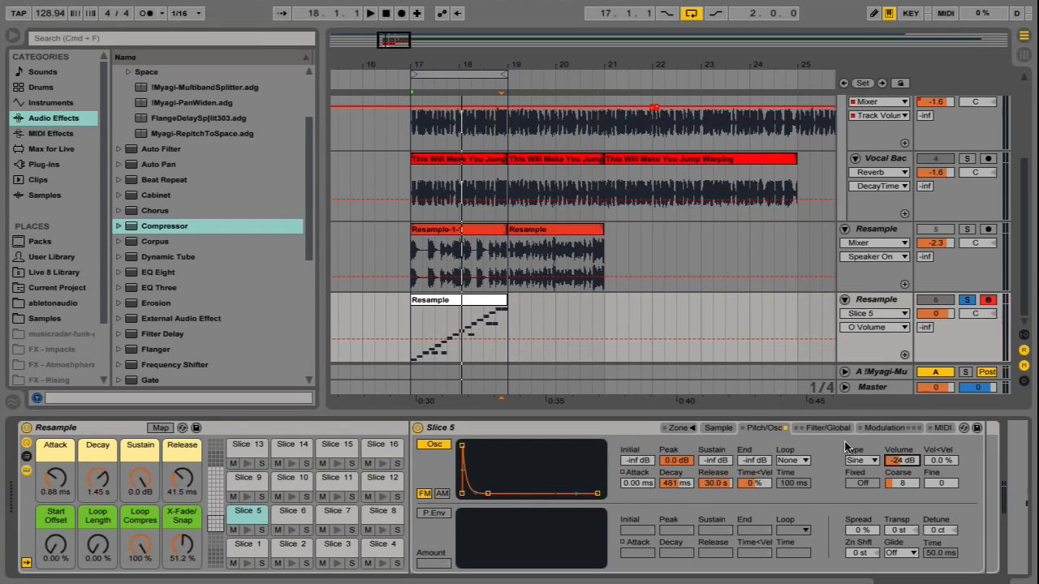
Step: Play the loop, unsolo the MIDI Resample track and reactivate the audio Resample track
key("space")
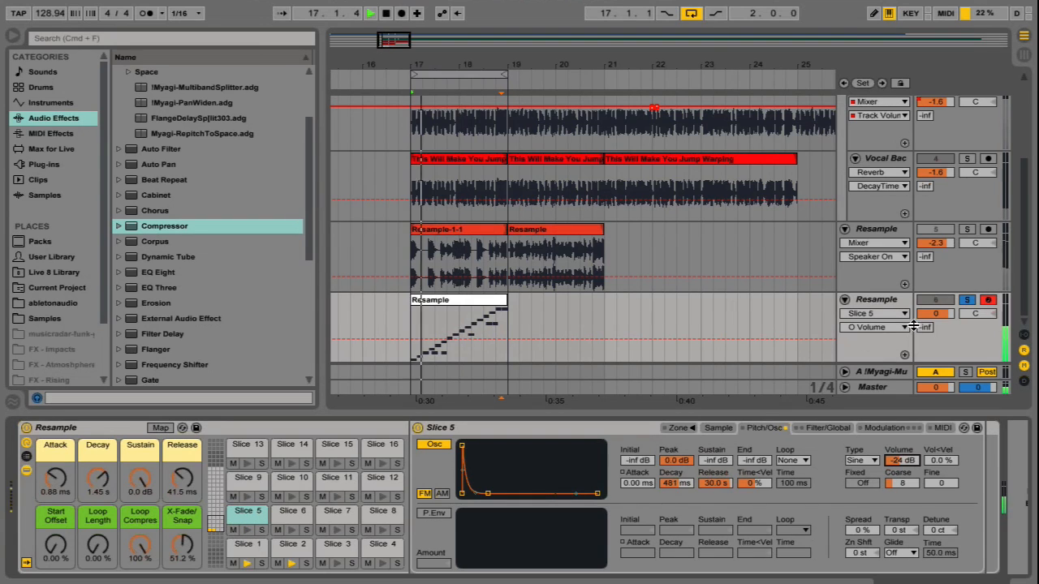
left_click(967, 301)
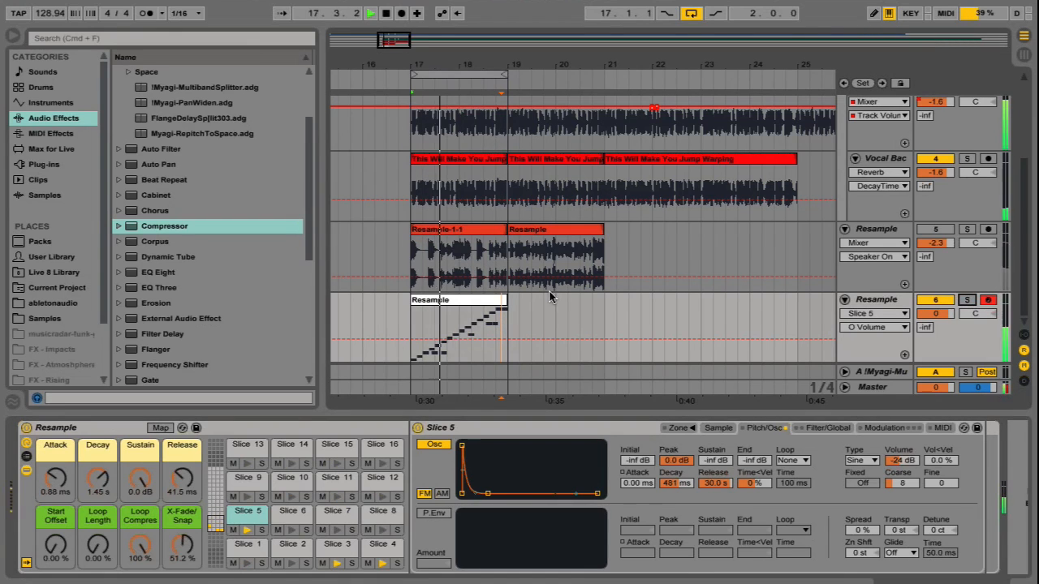
left_click(936, 231)
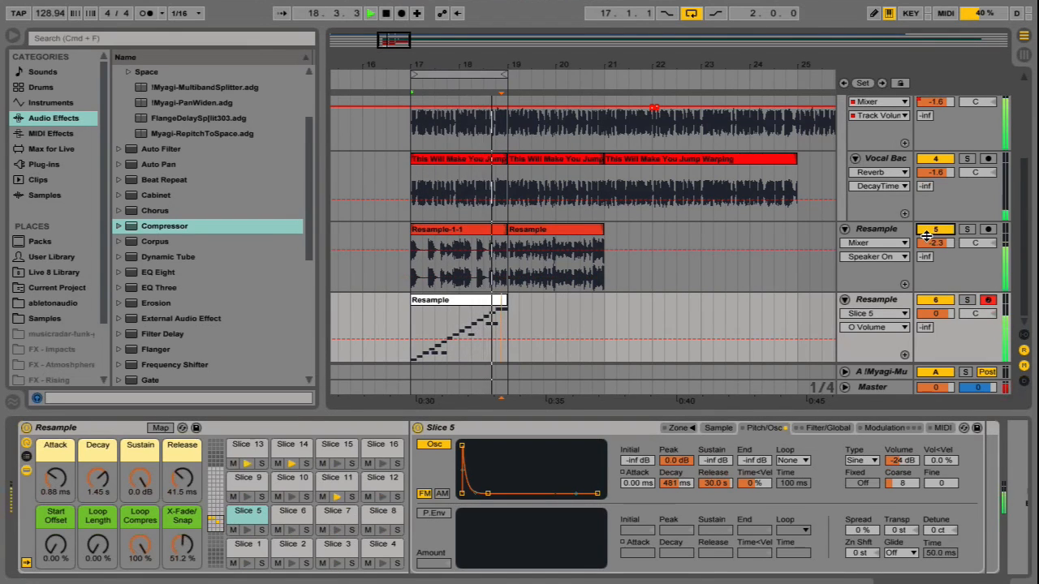
Step: Stop playback and move the audio Resample clip from bar 19 to bar 21
left_click(453, 280)
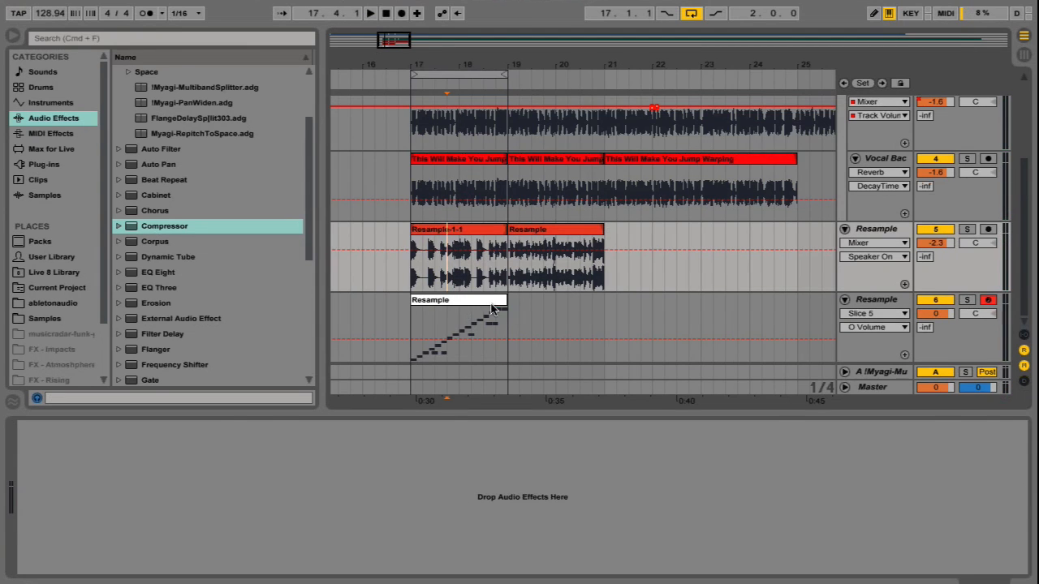
left_click(493, 309)
left_click(559, 238)
key("ctrl+d")
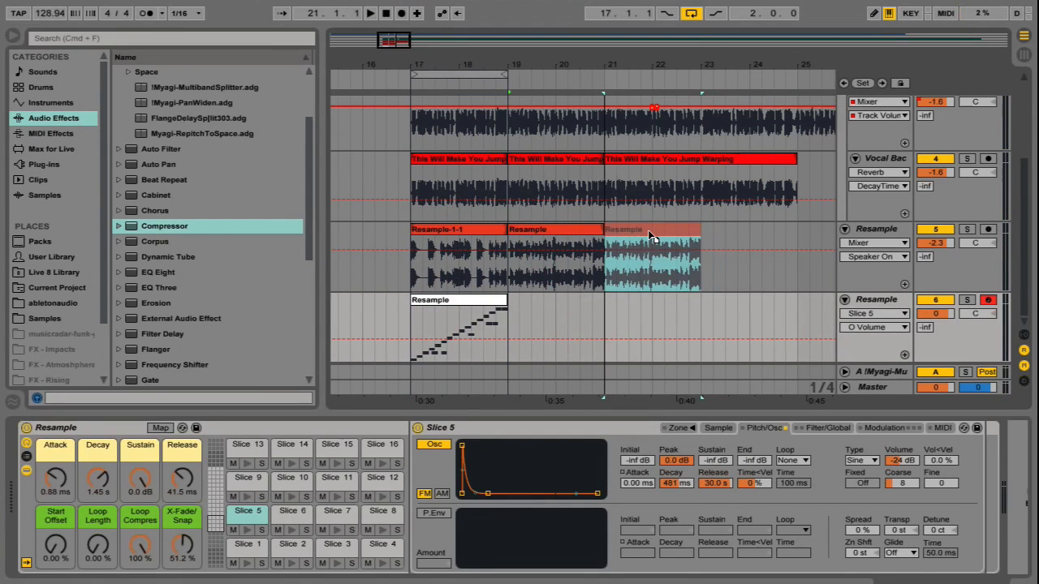
left_click_drag(649, 231, 638, 236)
Step: Duplicate bars 17–19 of the audio and MIDI Resample tracks to bar 19
left_click(568, 328)
left_click_drag(511, 339, 412, 251)
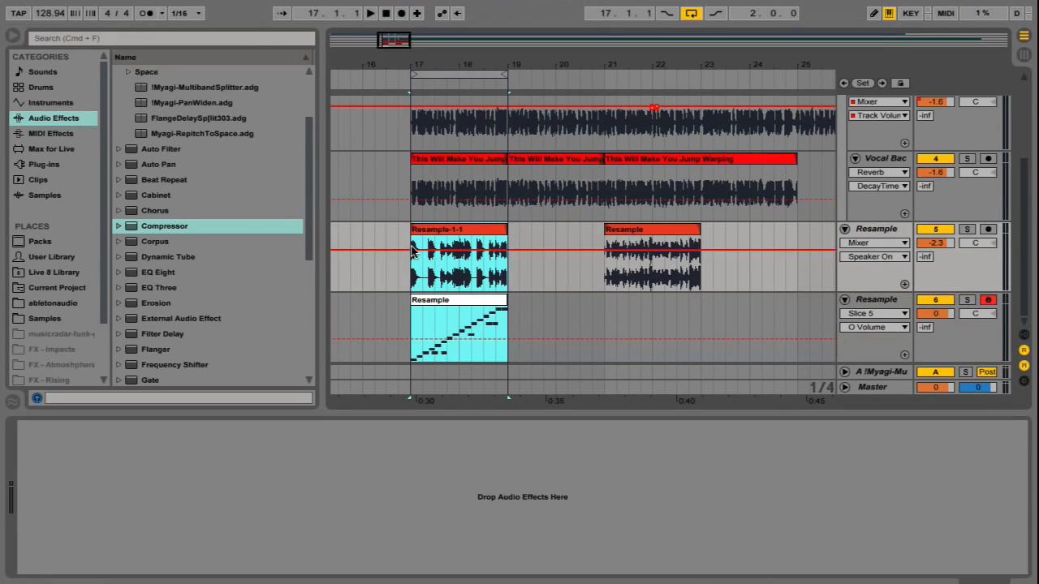
key("ctrl+d")
Step: Delete the MIDI Resample clip at bar 17 and extend the loop to four bars, ending at bar 21
left_click(463, 304)
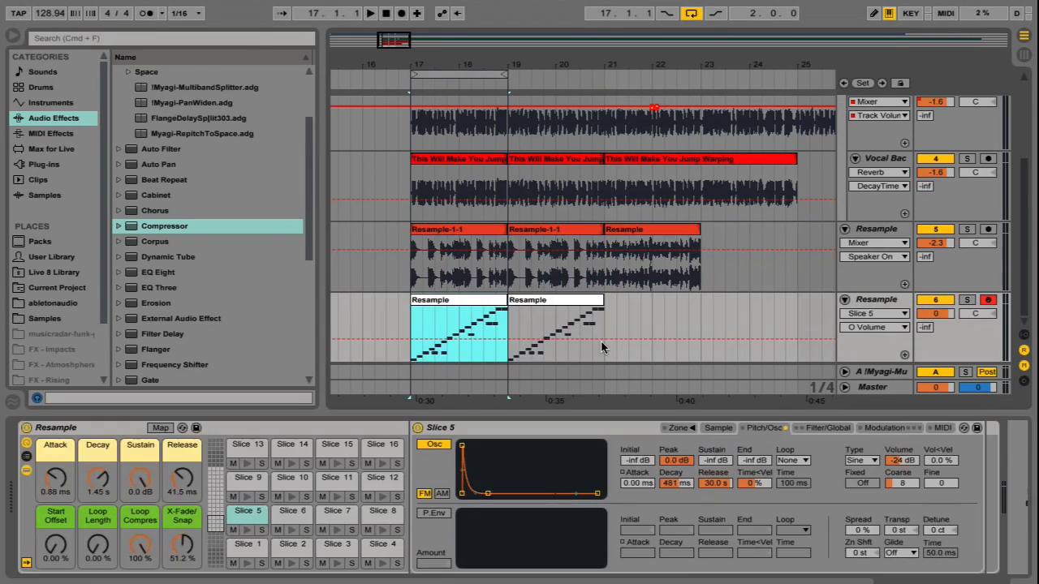
key("Delete")
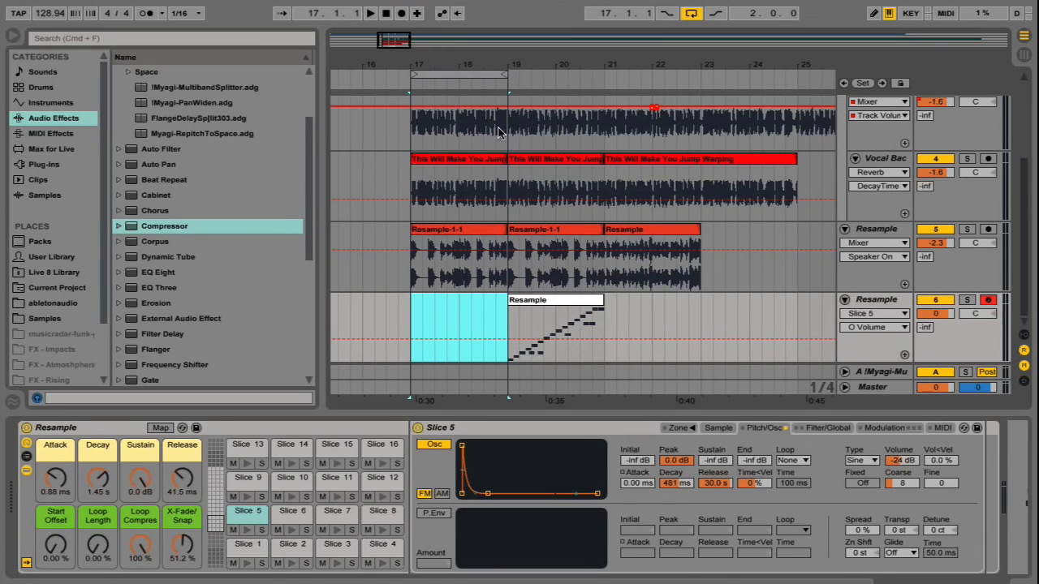
left_click(510, 76)
left_click_drag(606, 81, 603, 81)
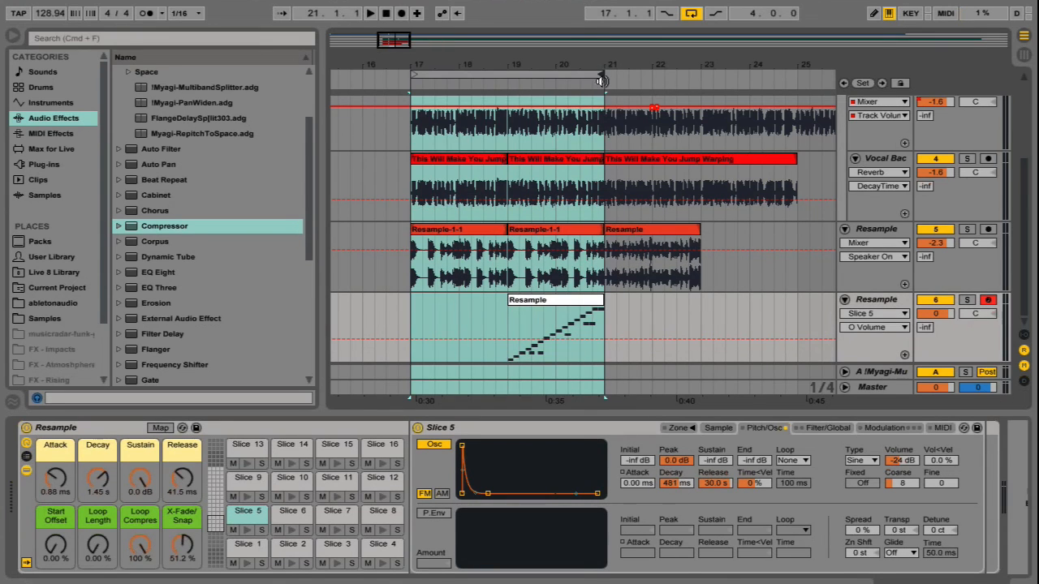
Step: Delete the audio of the copied Resample-1-1 clip from 19.1.1 to 19.4.3
left_click_drag(388, 40, 392, 41)
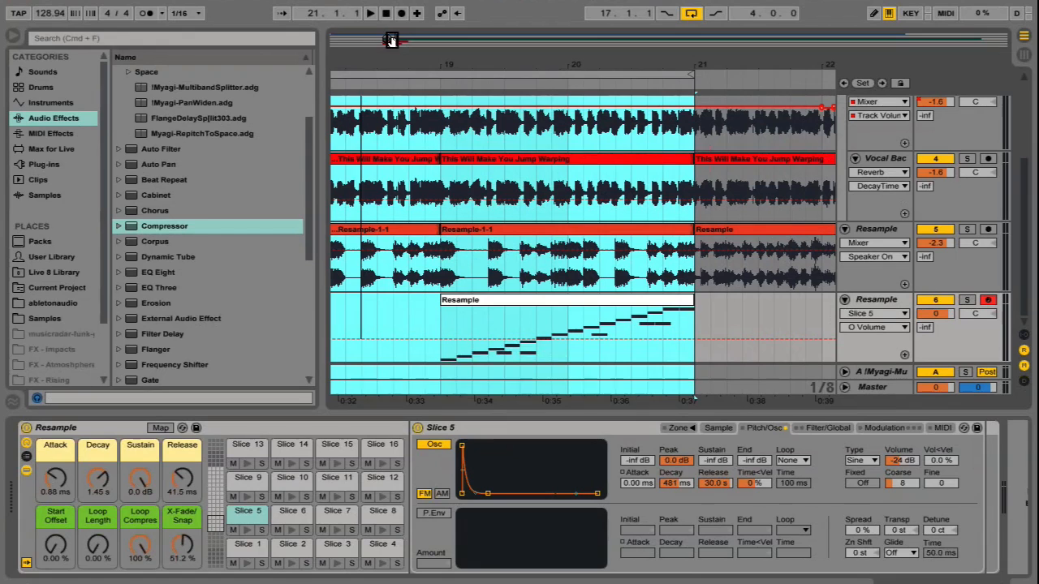
left_click(501, 280)
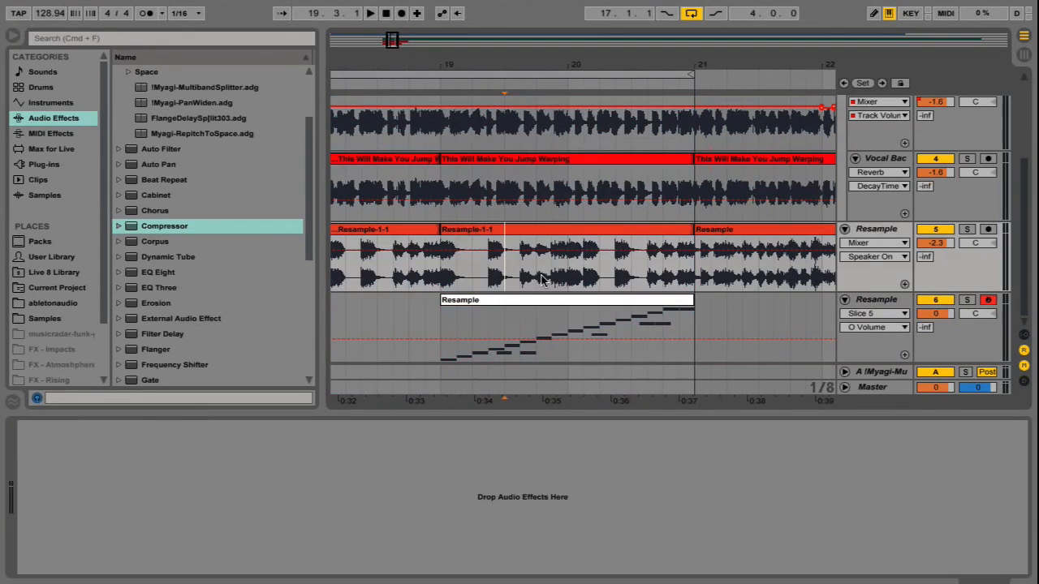
left_click_drag(552, 280, 445, 278)
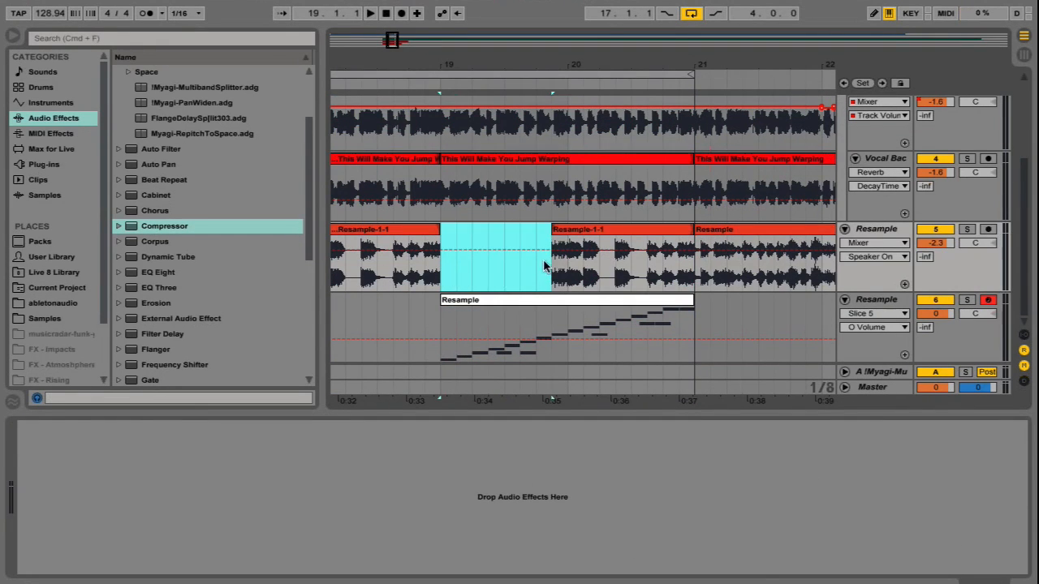
key("Delete")
Step: Delete the Resample-1-1 audio from 20.1.1 to 20.4.3, and extend the remaining fragment before bar 20 back to start at 19.3.3
left_click(568, 277)
left_click_drag(571, 277, 679, 276)
key("super+e")
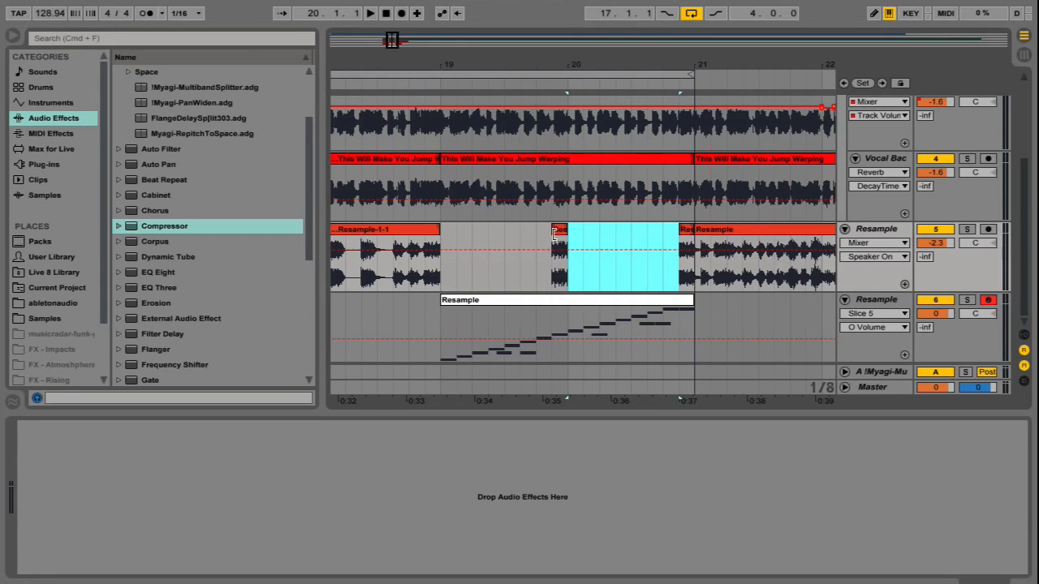
key("Delete")
left_click_drag(552, 233, 520, 236)
Step: Delete the Slice 7 and Slice 8 notes between 1.4 and 2 in the MIDI Resample clip
double_click(538, 302)
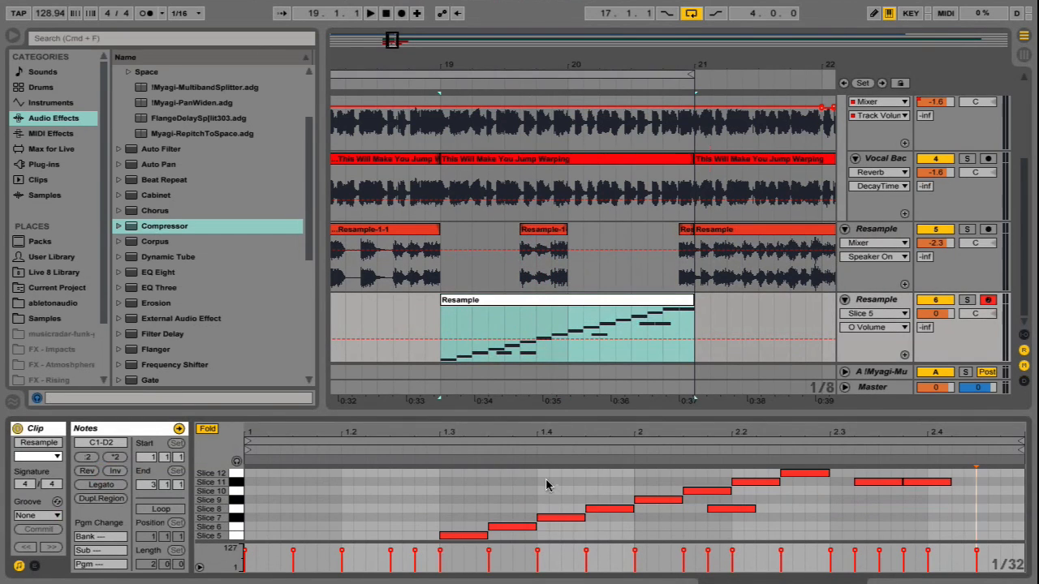
left_click_drag(547, 482, 629, 507)
key("Delete")
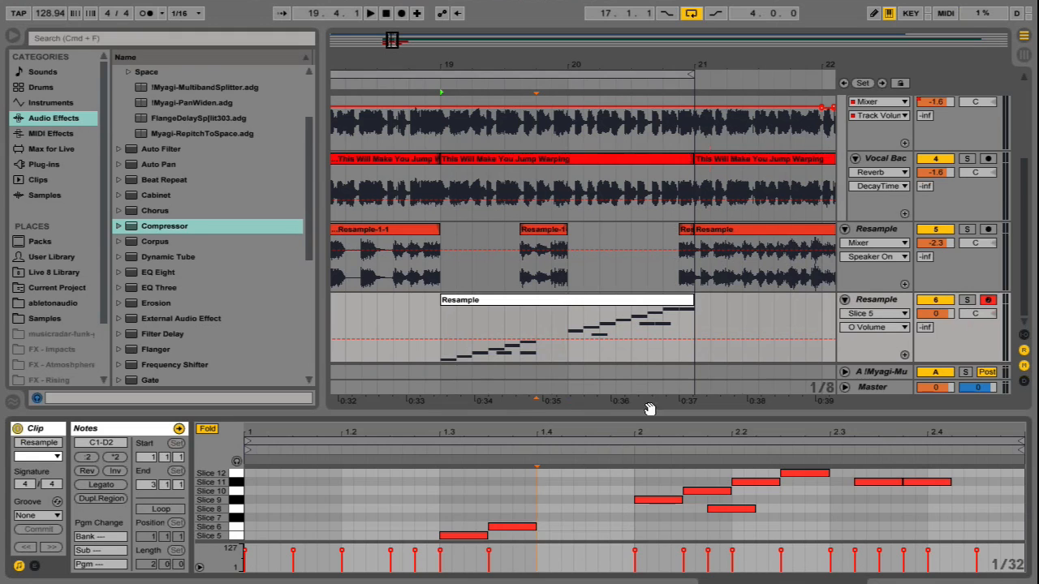
Step: Delete the last Slice 15 note at the end of the MIDI Resample clip
left_click(683, 313)
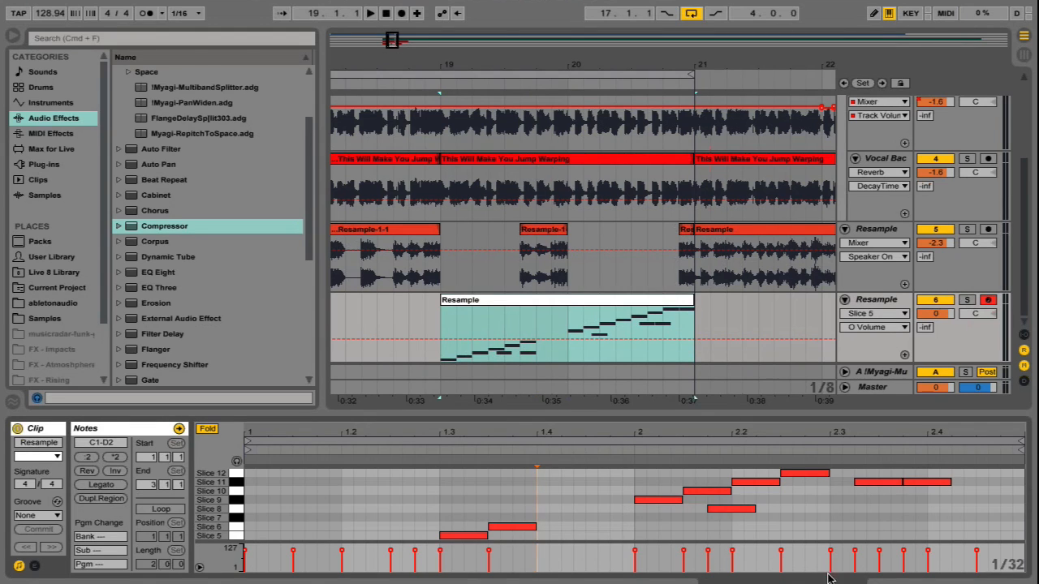
scroll(974, 512, "up", 3)
scroll(995, 519, "down", 1)
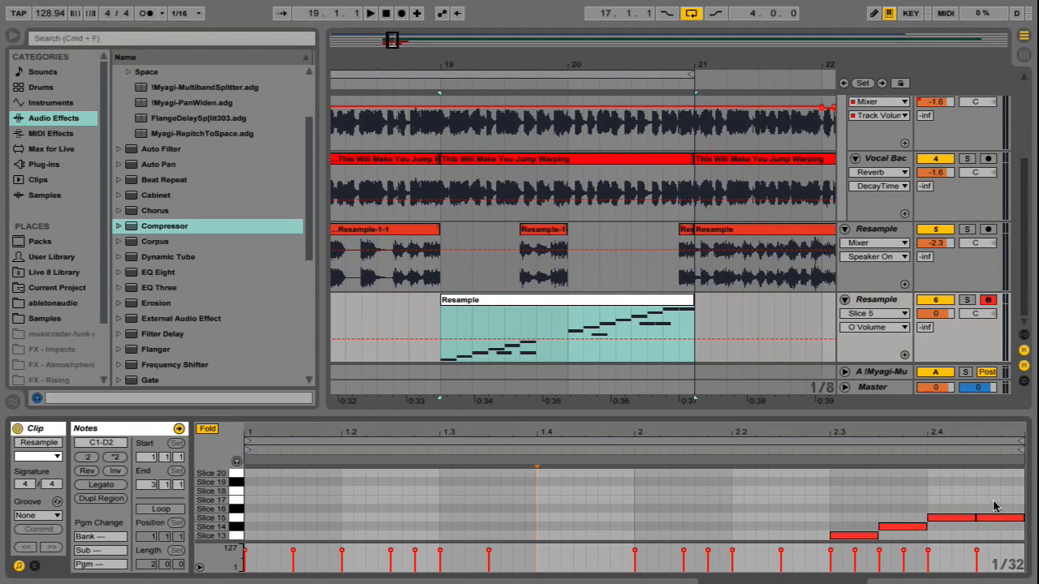
left_click(997, 518)
key("Delete")
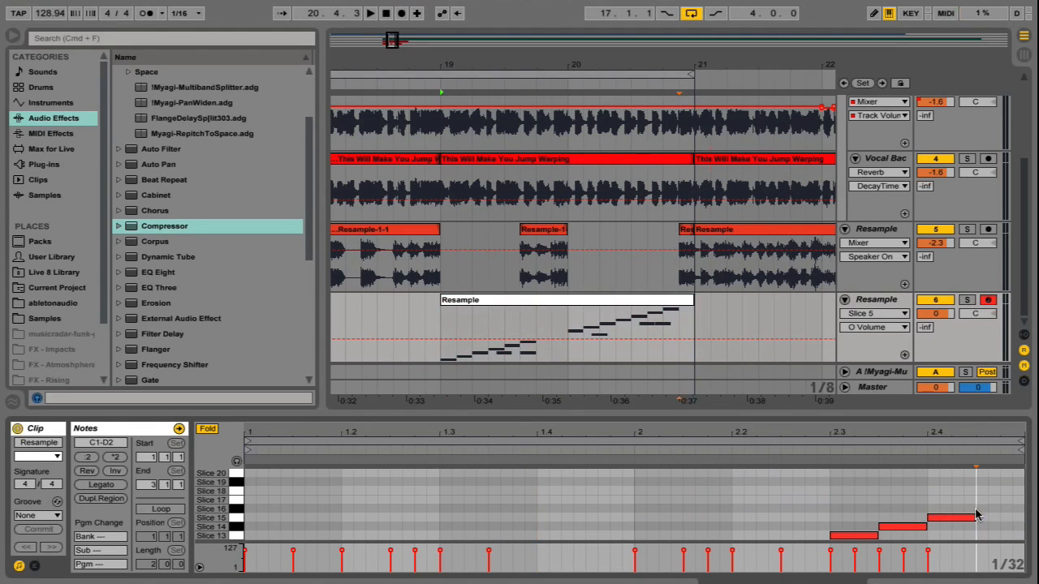
Step: Solo both Resample tracks and play the four-bar loop from bar 17
left_click(967, 300)
left_click(967, 229, "super")
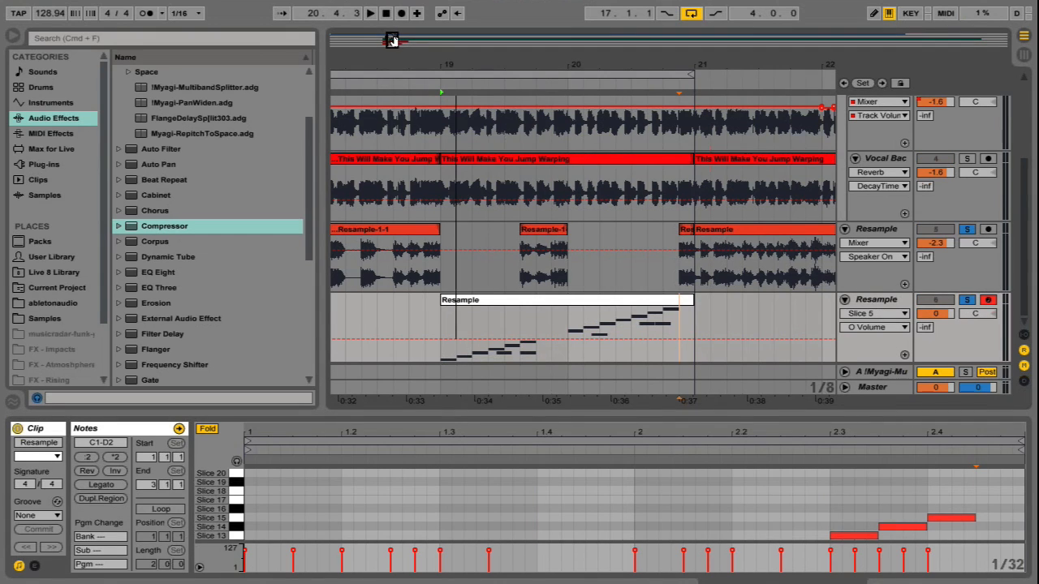
left_click_drag(393, 40, 390, 38)
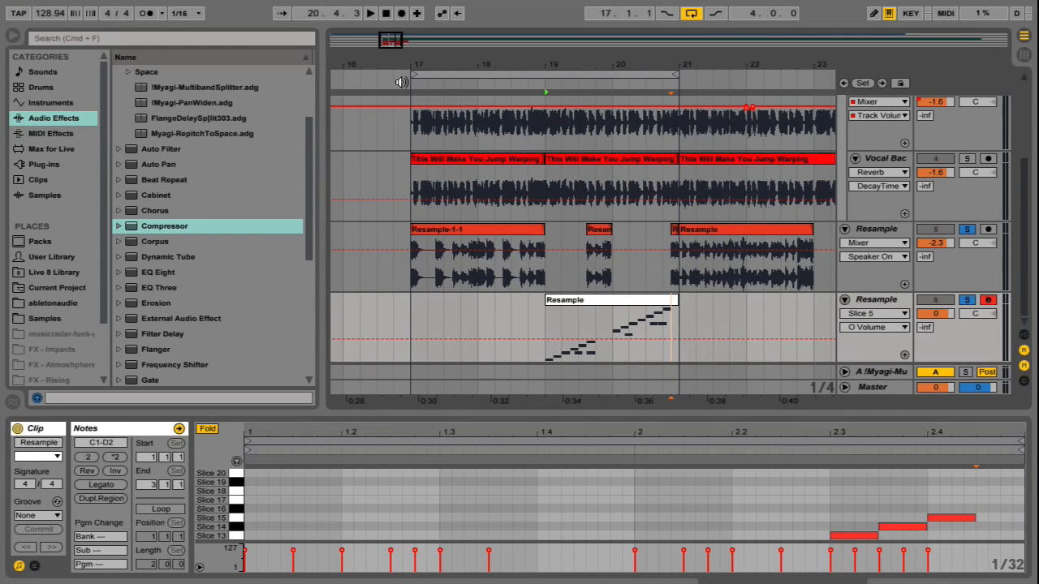
key("space")
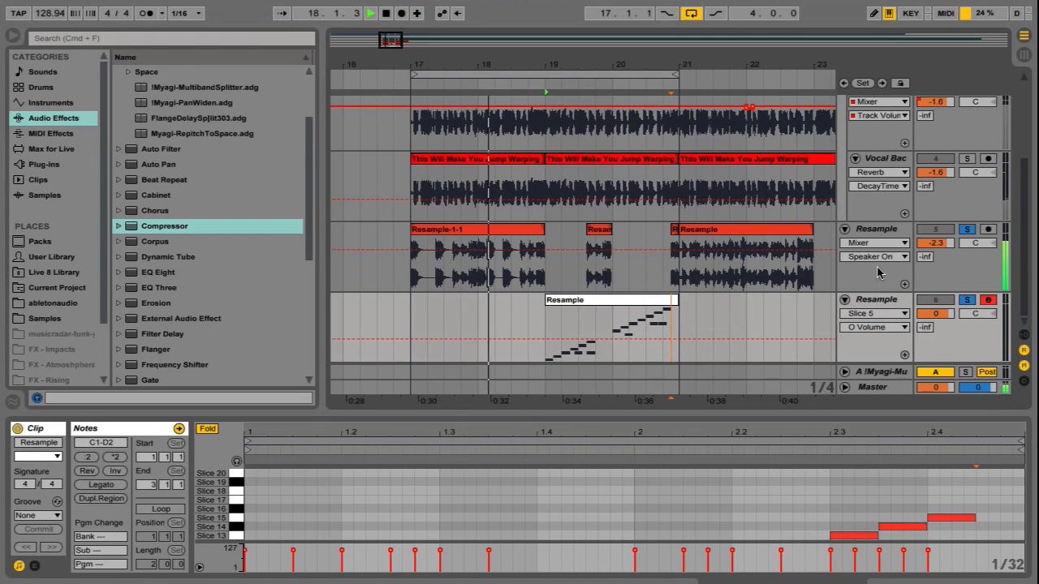
Step: Unsolo the Resample tracks and raise the MIDI Resample track's volume to 3.2 during playback
left_click(971, 301)
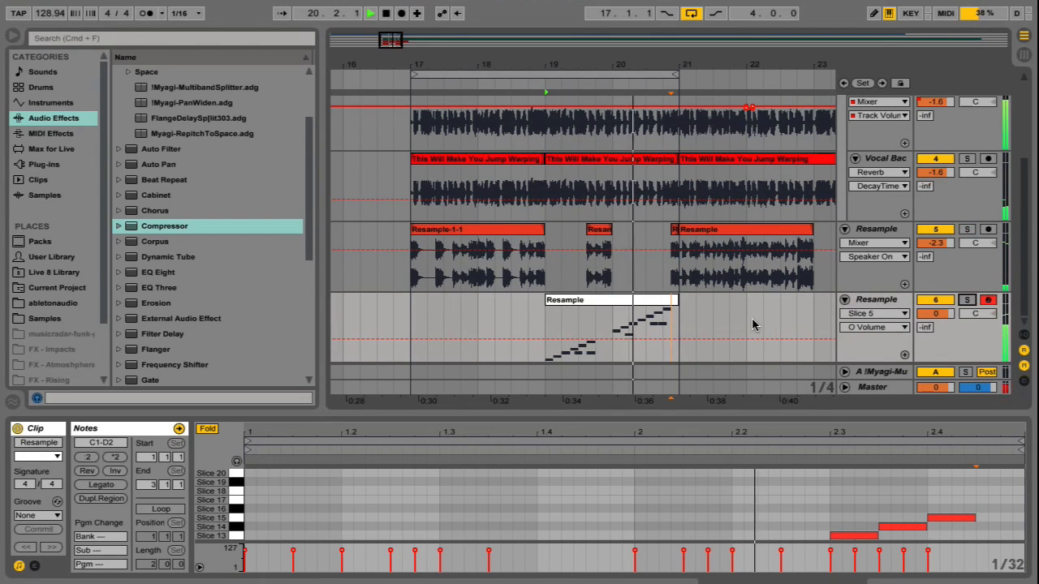
left_click(940, 318)
left_click_drag(941, 318, 942, 311)
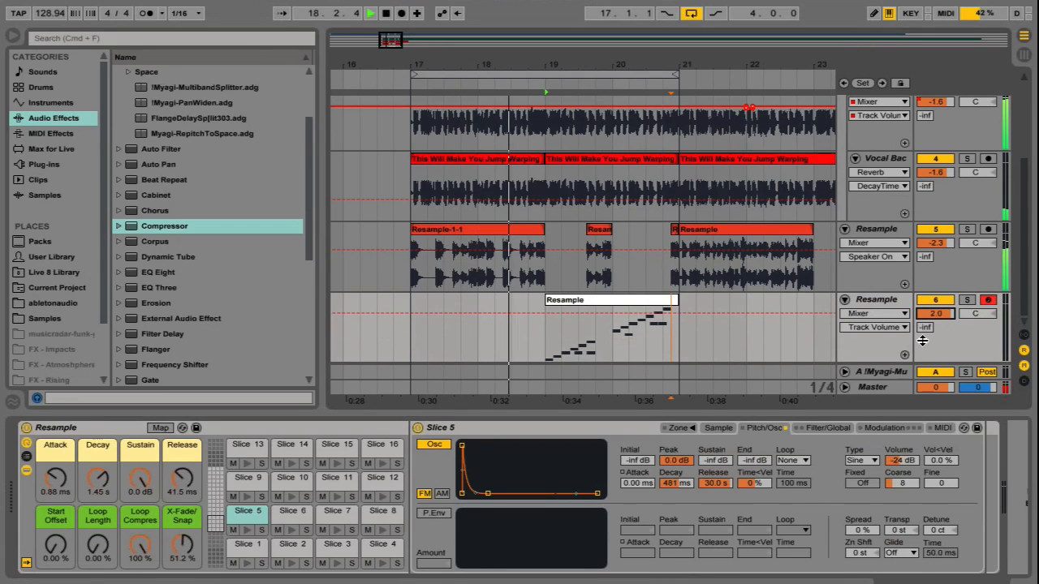
left_click_drag(937, 318, 936, 311)
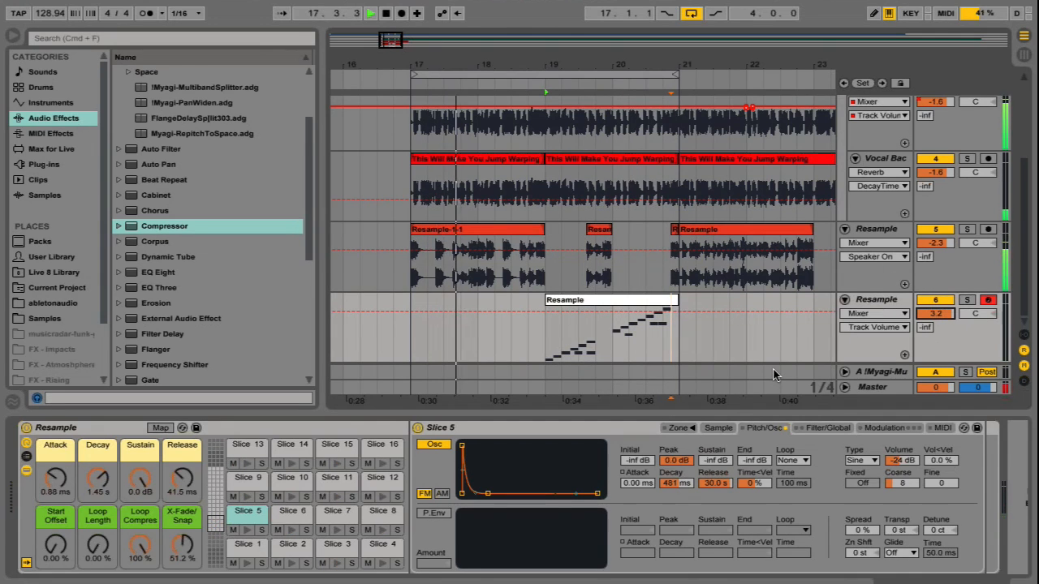
Step: Switch to Google Chrome to view the Art Of The Remix course page's price and description, and return to Ableton Live
mouse_move(786, 568)
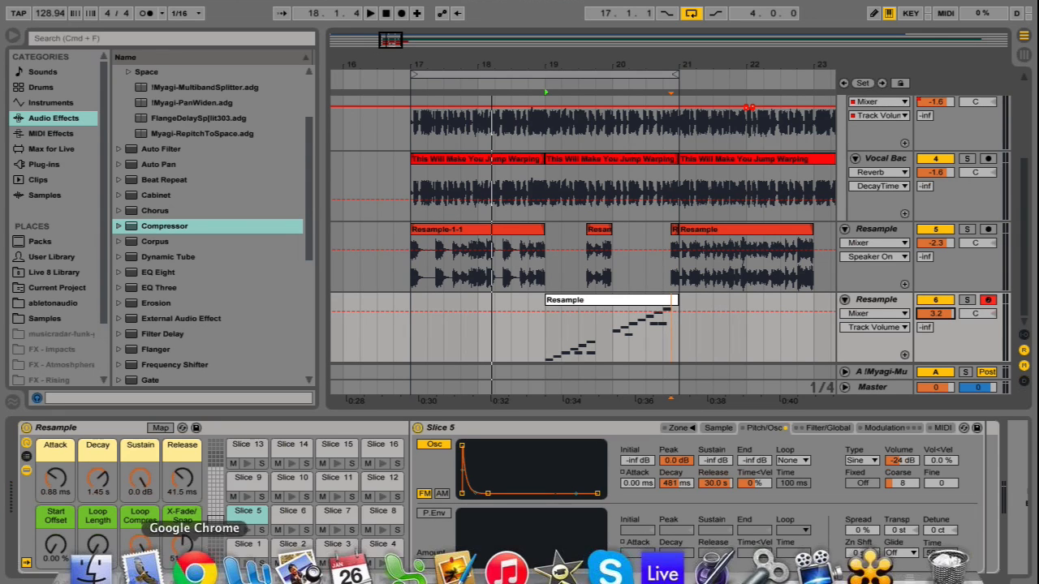
left_click(195, 572)
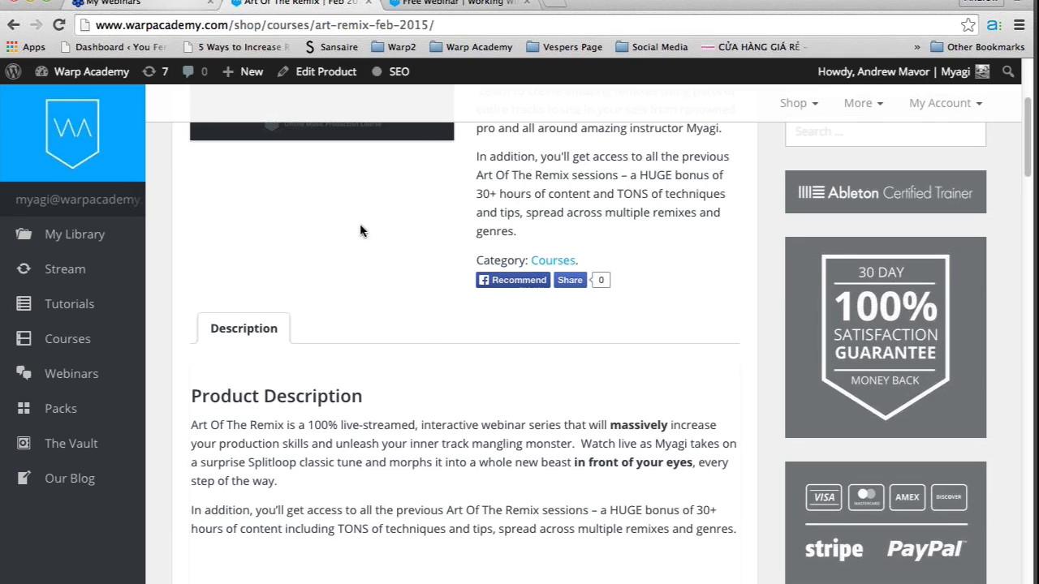
scroll(423, 345, "up", 5)
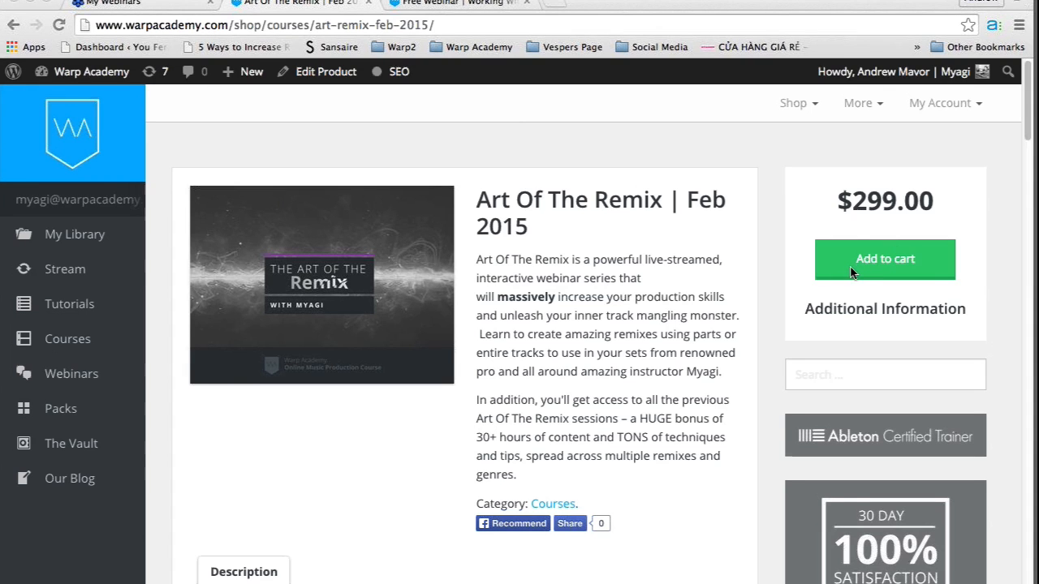
mouse_move(872, 582)
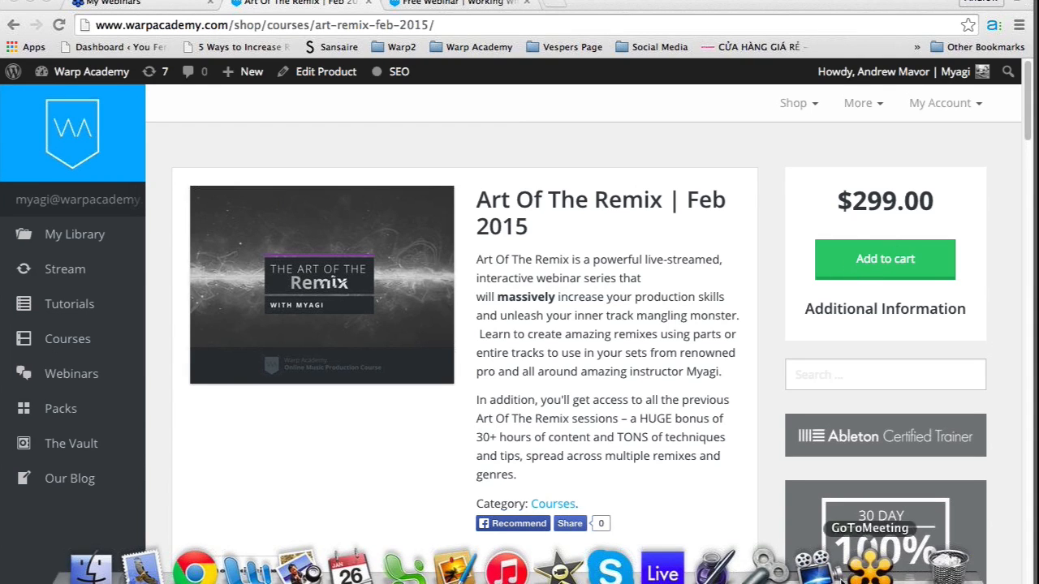
left_click(663, 572)
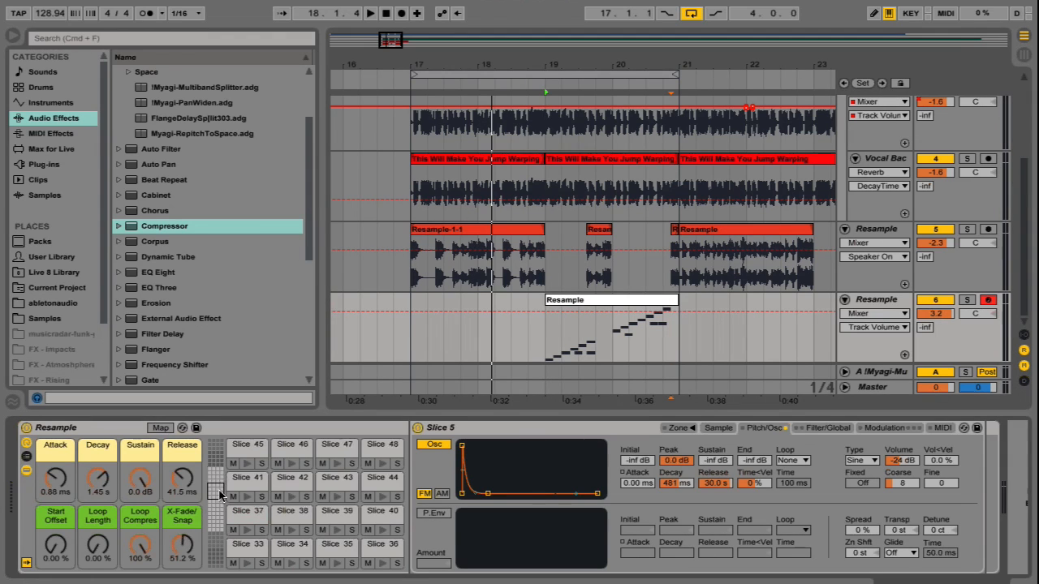
Step: Set the Release macro of the MIDI Resample track's drum rack to 49.3 ms
left_click(217, 558)
left_click(216, 526)
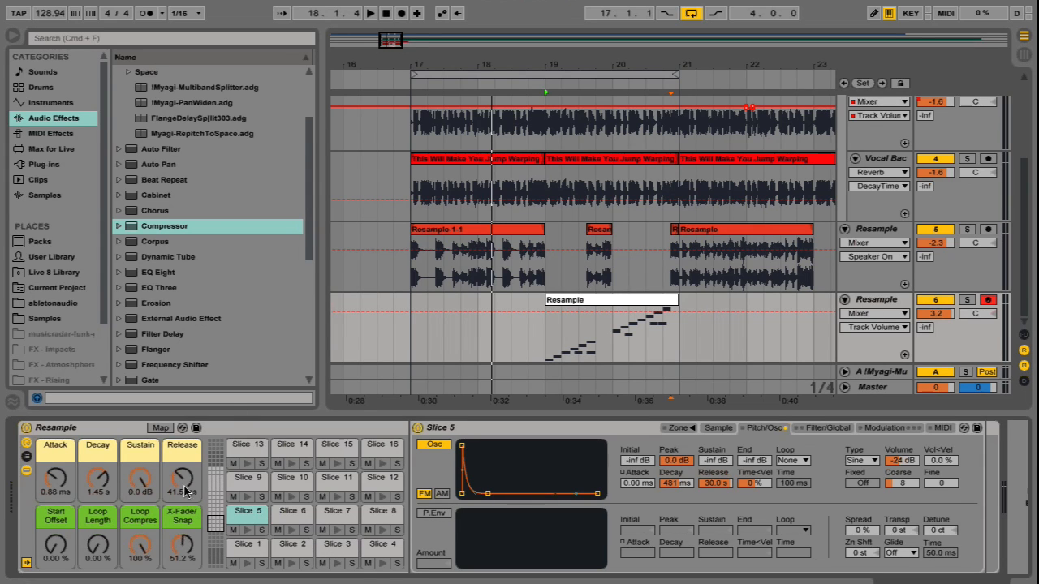
left_click_drag(185, 493, 184, 486)
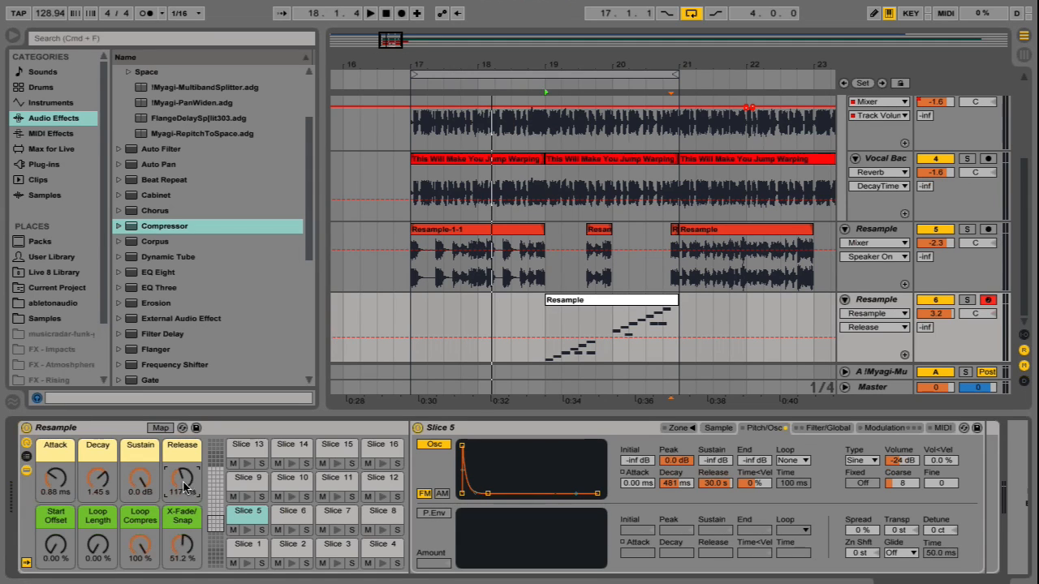
left_click_drag(184, 471, 186, 479)
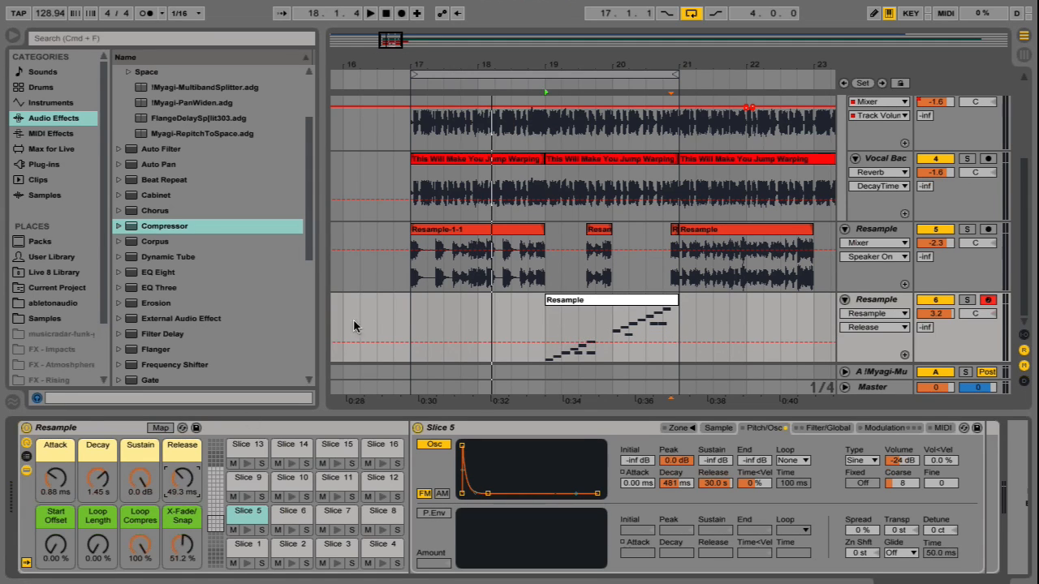
left_click(476, 163)
right_click(477, 163)
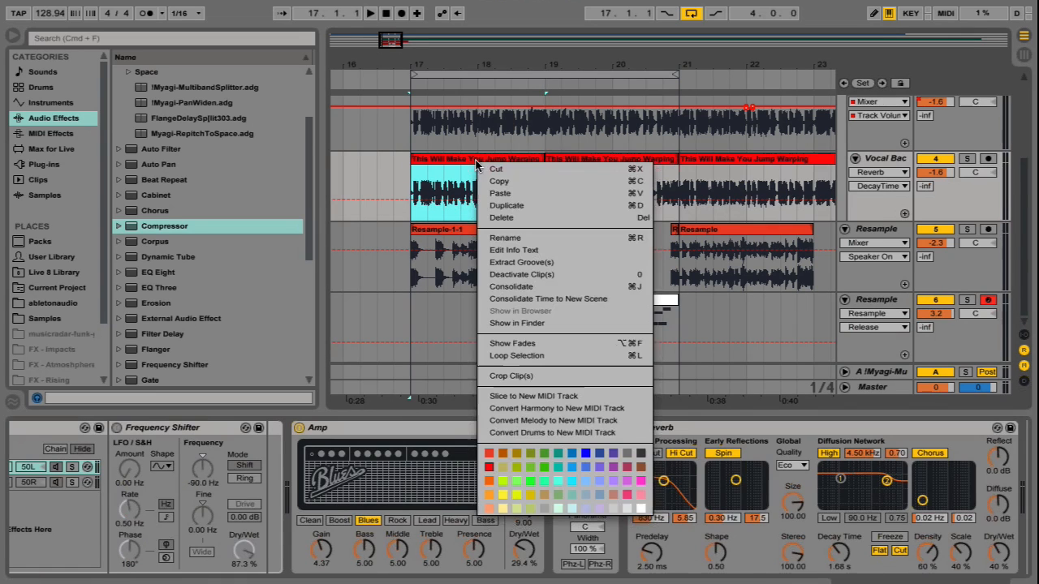
left_click(480, 396)
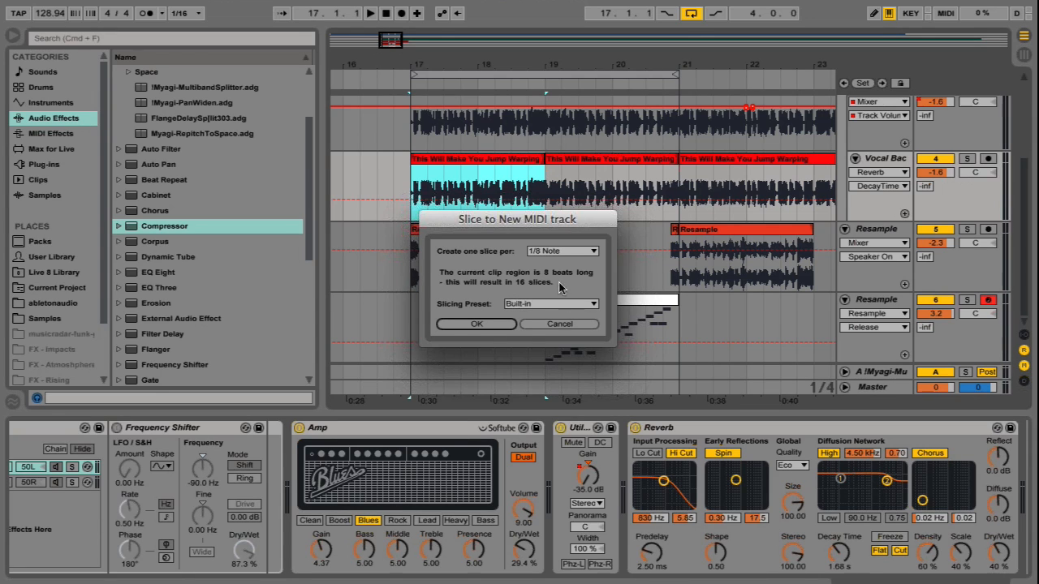
left_click(552, 323)
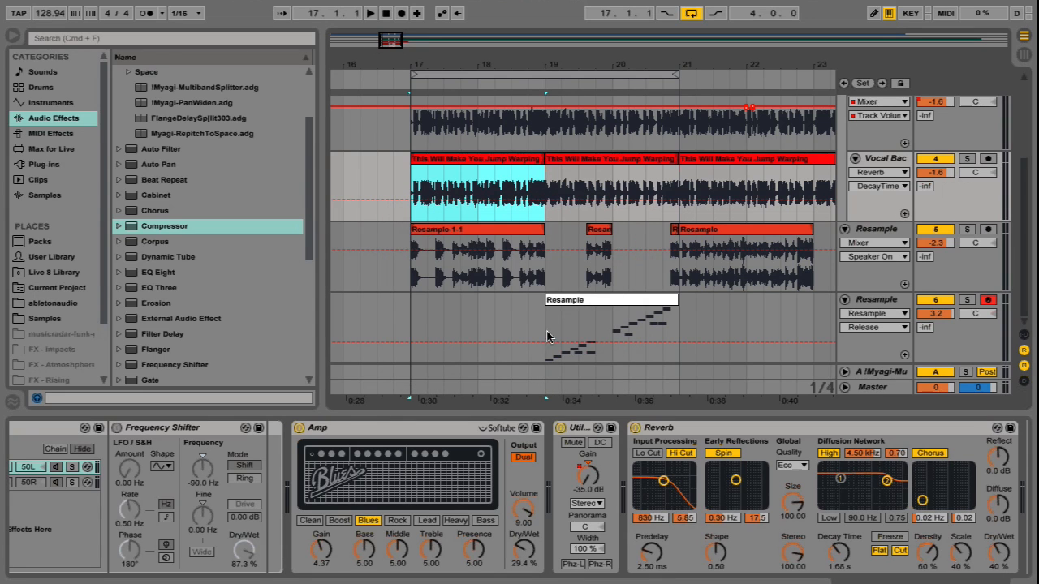
Step: Shorten the loop to bars 19–21, solo the MIDI Resample track and play it
left_click(696, 329)
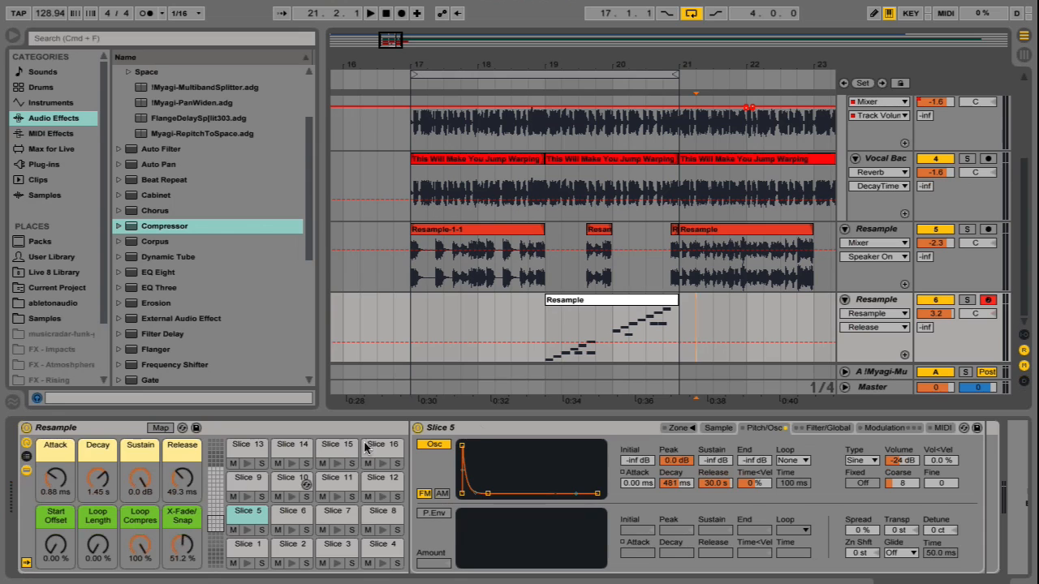
left_click_drag(412, 80, 547, 76)
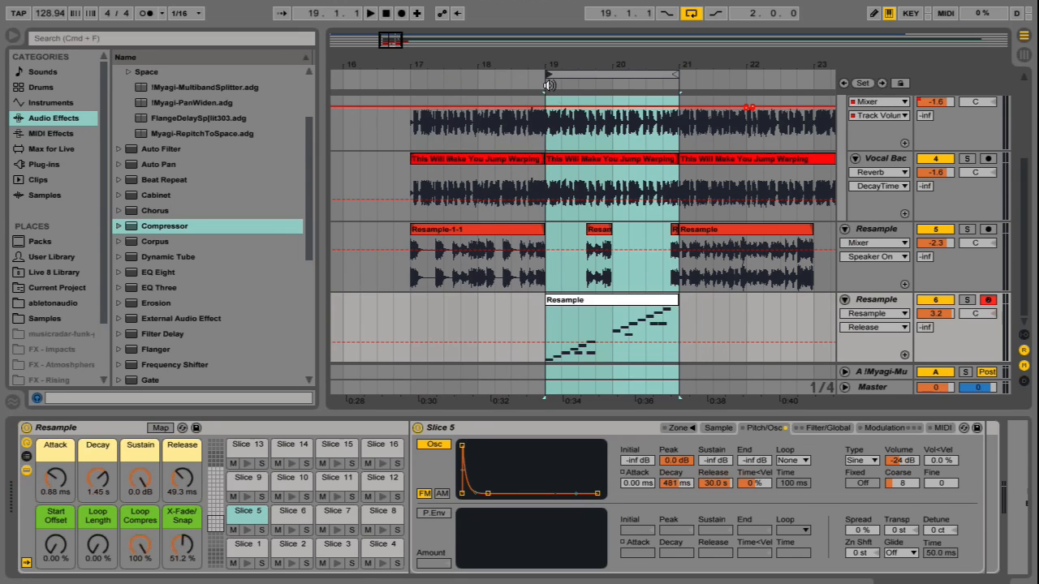
left_click(967, 299)
left_click(536, 84)
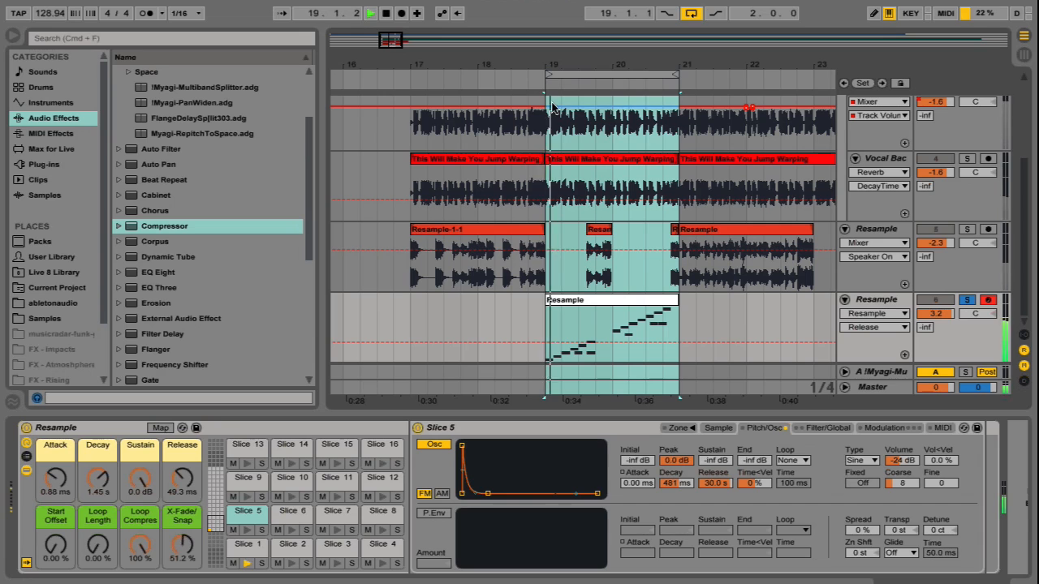
Step: Set the Resample rack's macros to Loop Compress 23.6 %, Attack 0.00 ms, Release 1.02 s and Loop Length 0.00 %
left_click_drag(141, 543, 118, 544)
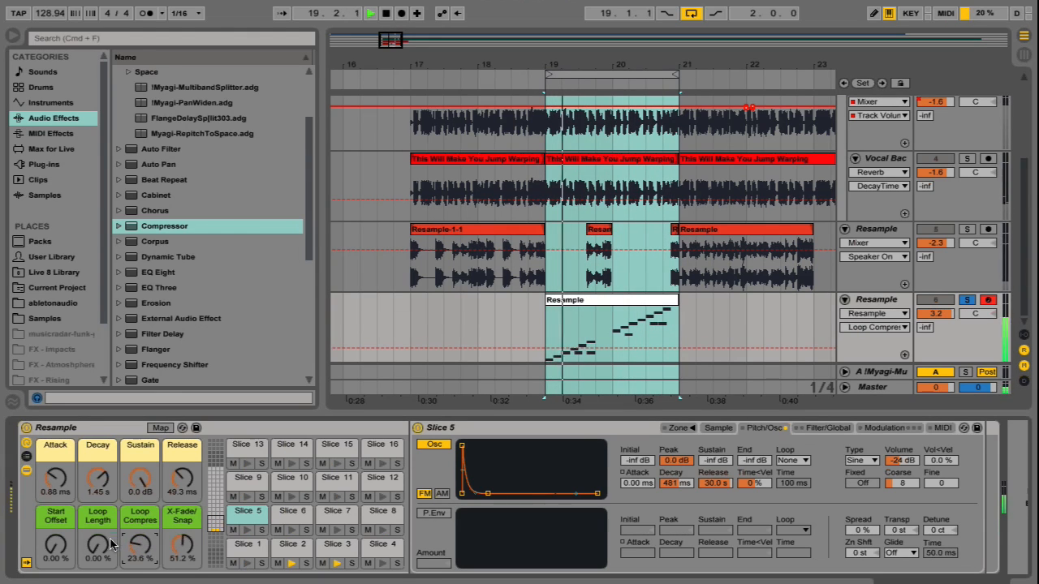
left_click_drag(99, 549, 97, 545)
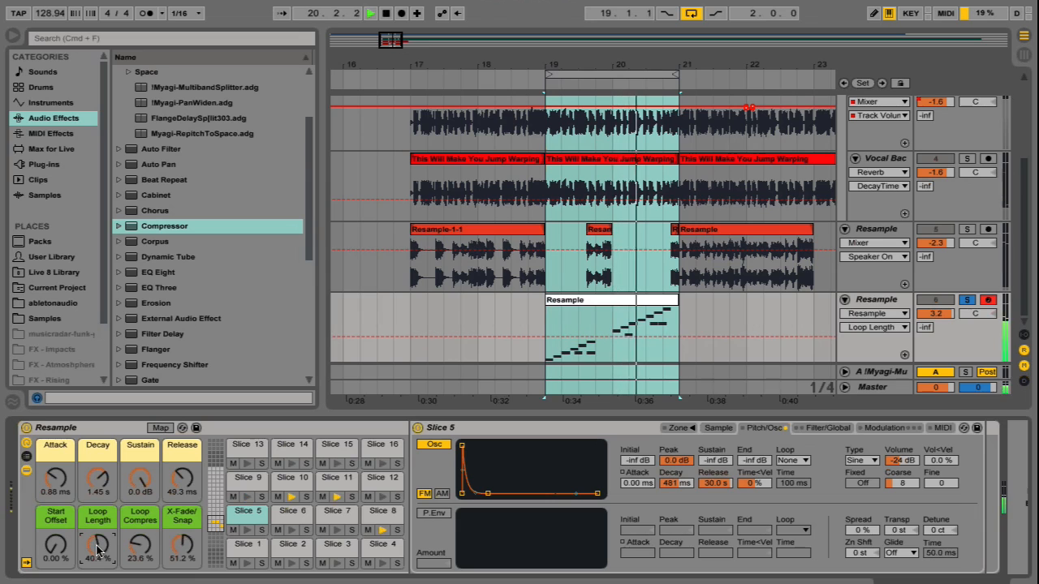
left_click_drag(58, 475, 62, 489)
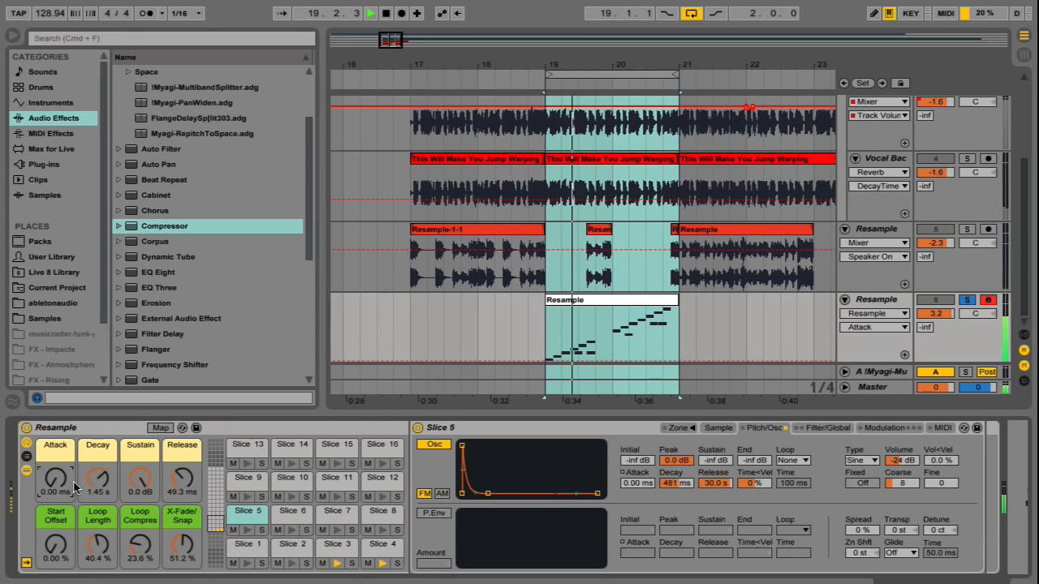
left_click_drag(184, 481, 184, 465)
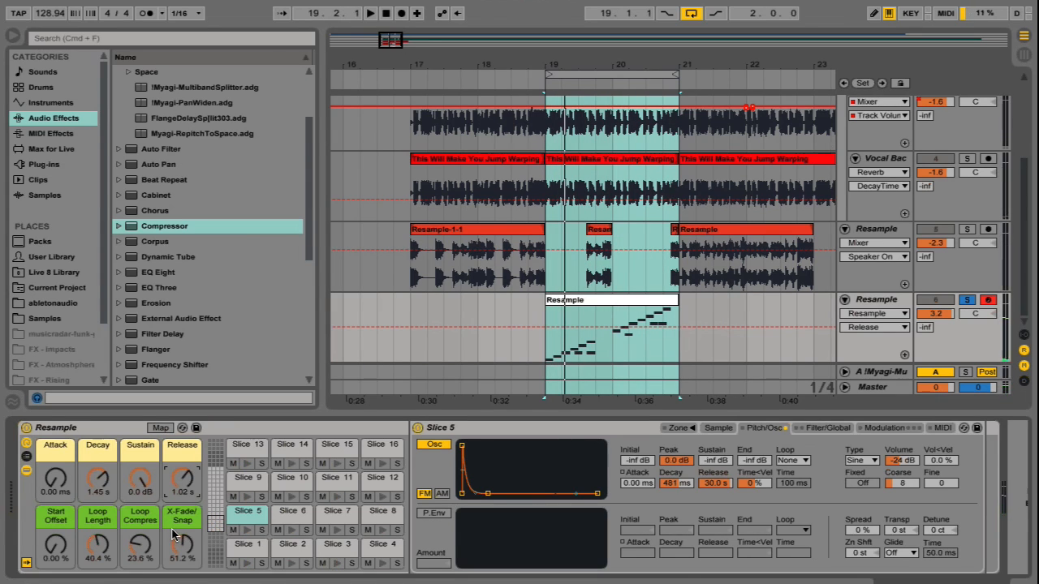
left_click_drag(99, 544, 97, 565)
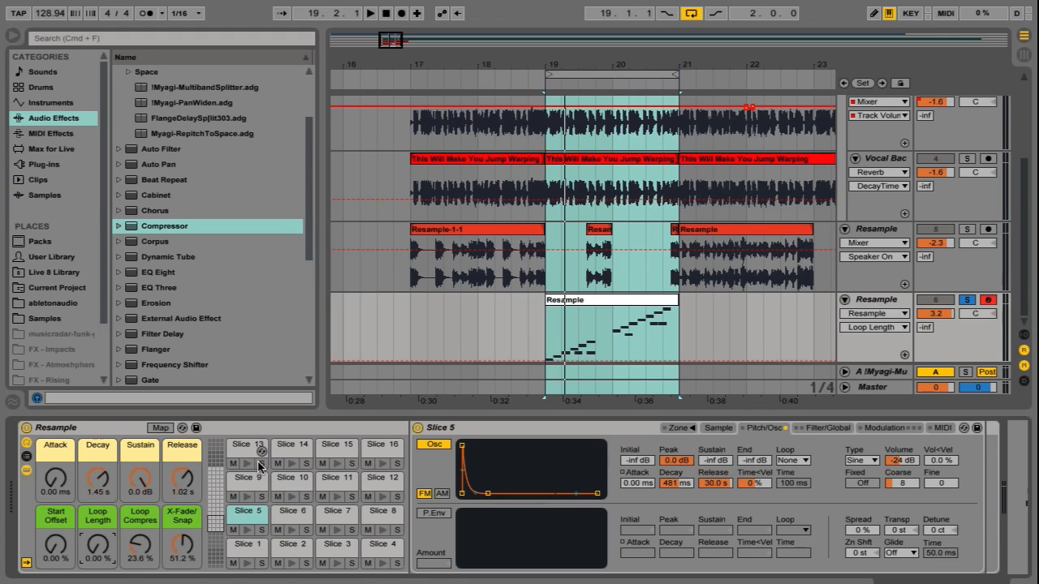
Step: Compare the instruments loaded on the Slice 5, Slice 9 and Slice 13 pads
left_click(246, 516)
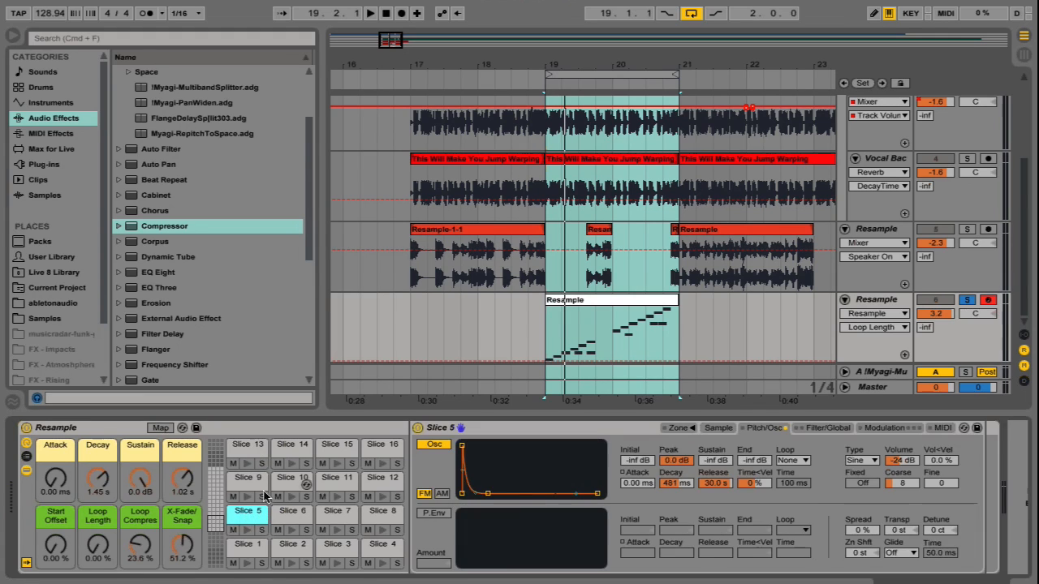
left_click(250, 482)
left_click(244, 456)
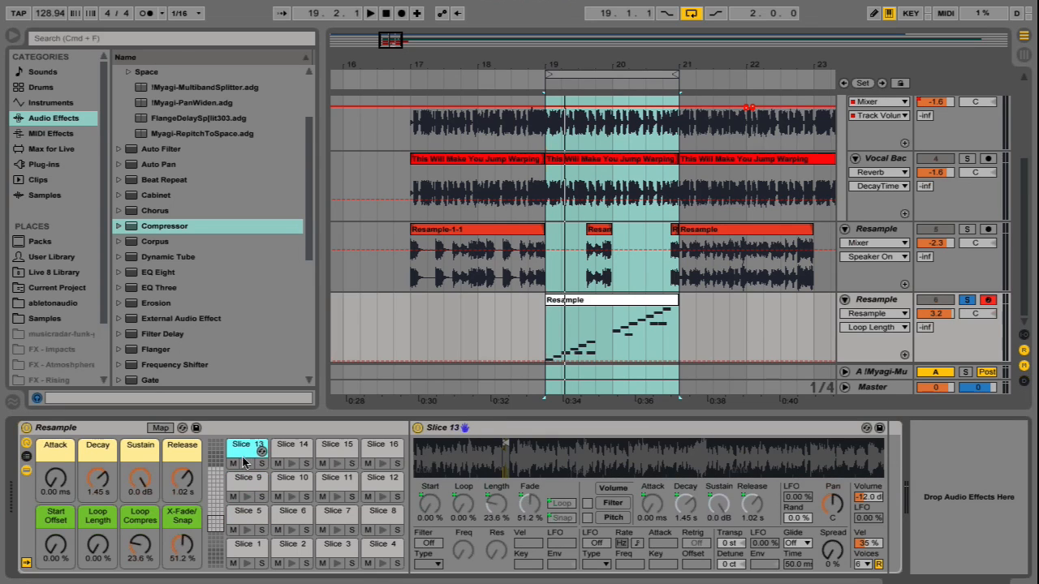
left_click(244, 489)
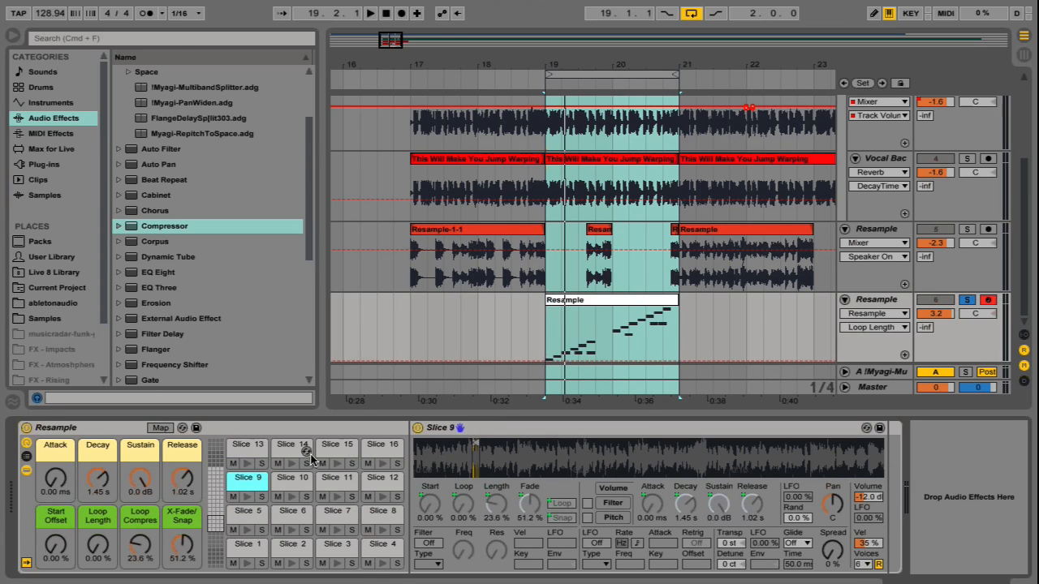
left_click(240, 451)
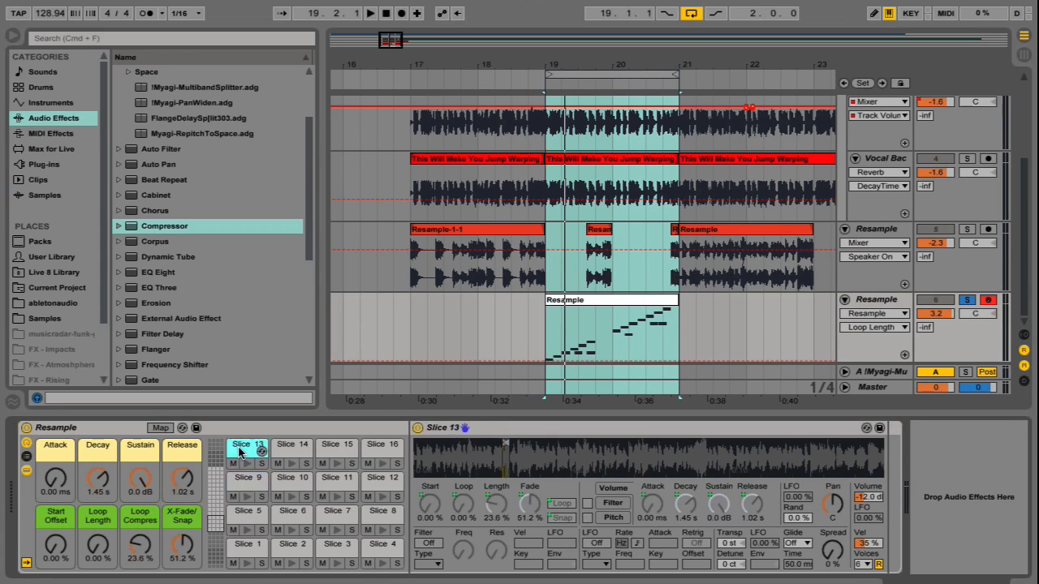
left_click(246, 524)
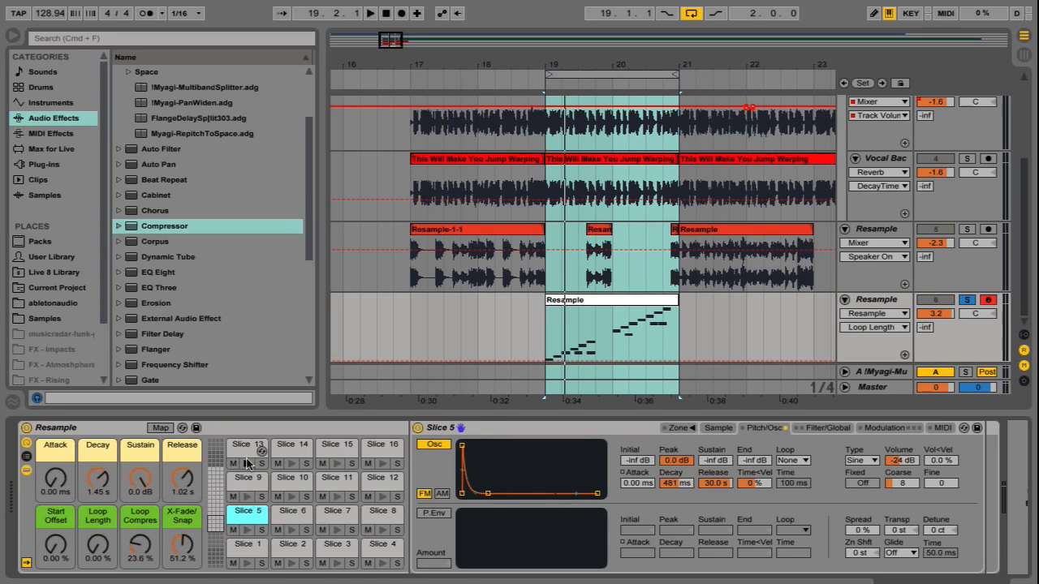
Step: Group the Slice 5 Sampler into an Instrument Rack and show its chain list
left_click(506, 432)
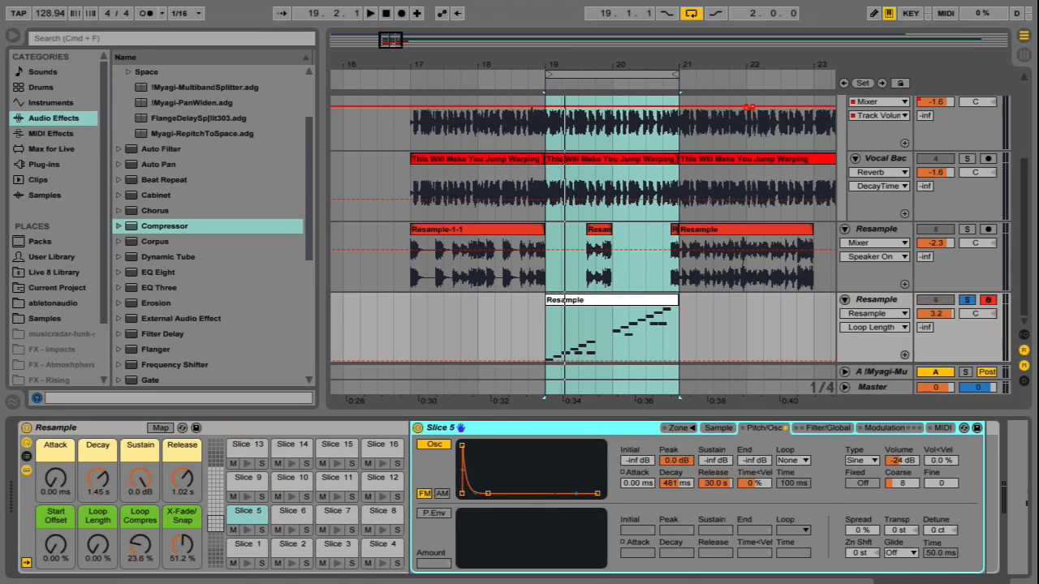
scroll(505, 483, "right", 2)
right_click(436, 436)
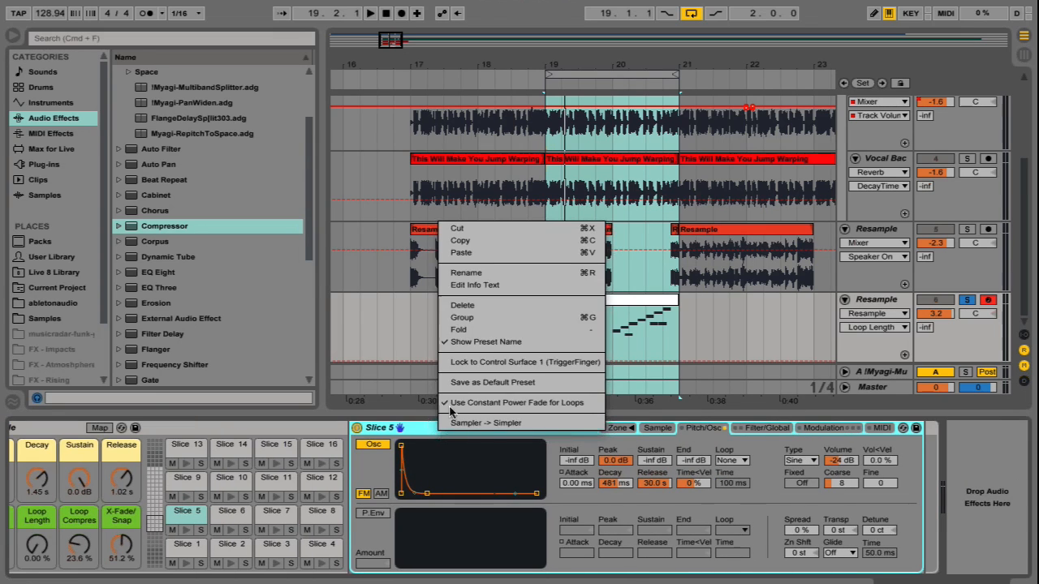
left_click(460, 318)
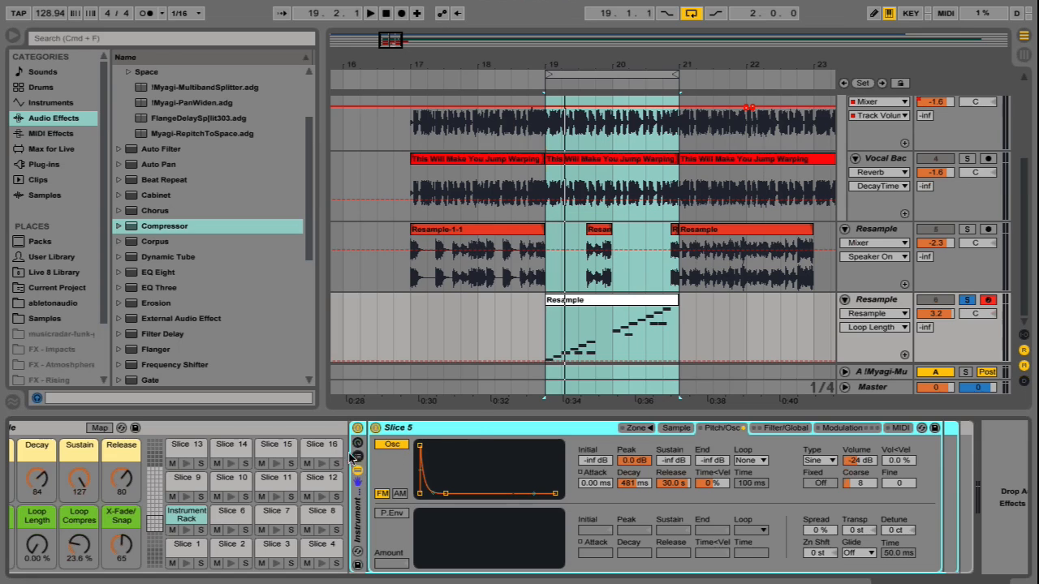
left_click(357, 457)
Step: Duplicate the Slice 5 chain inside the Instrument Rack and select the original chain
right_click(419, 468)
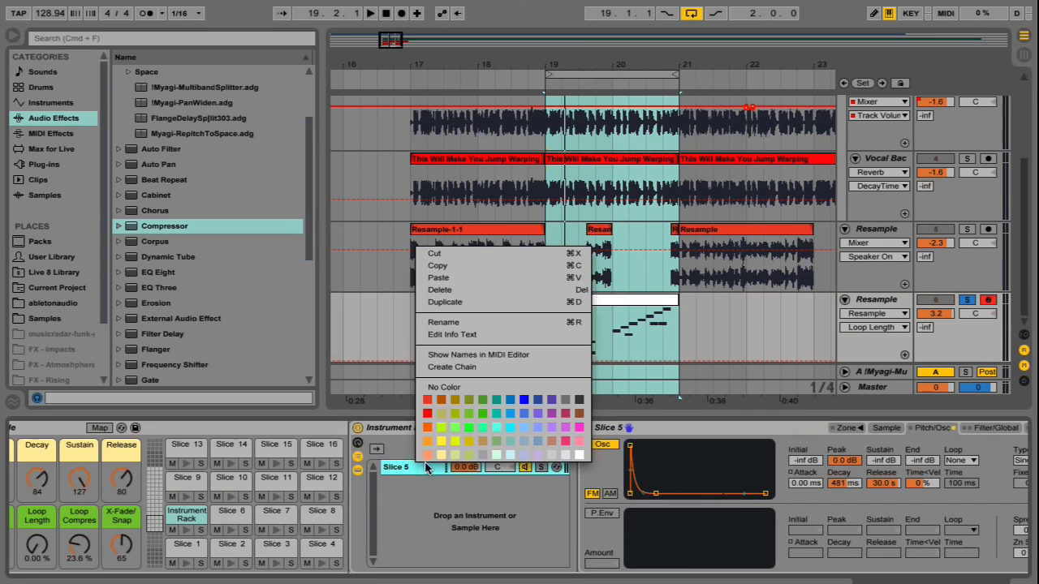
left_click(444, 322)
key("ctrl+d")
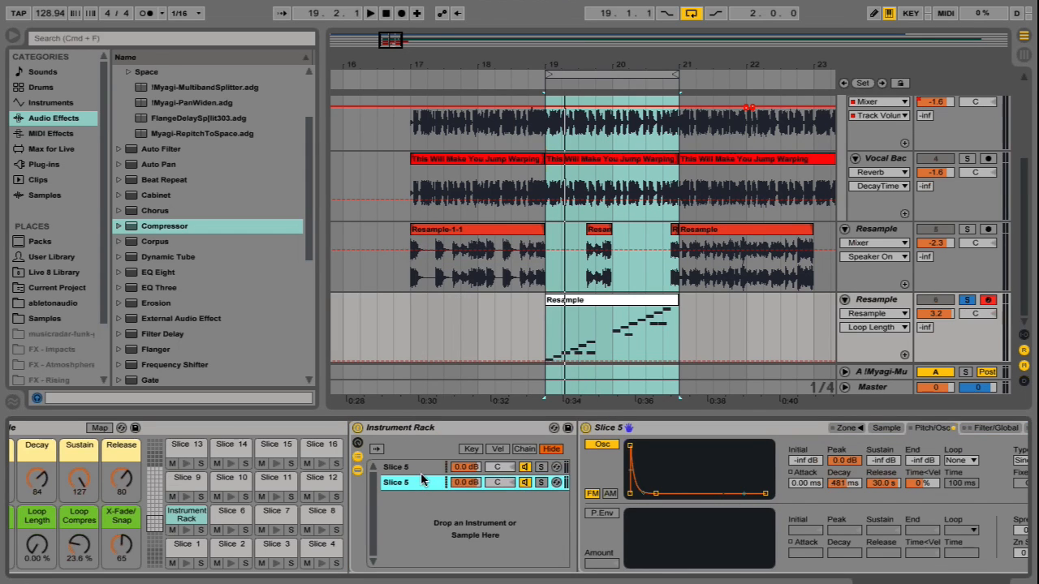
left_click(422, 470, "shift")
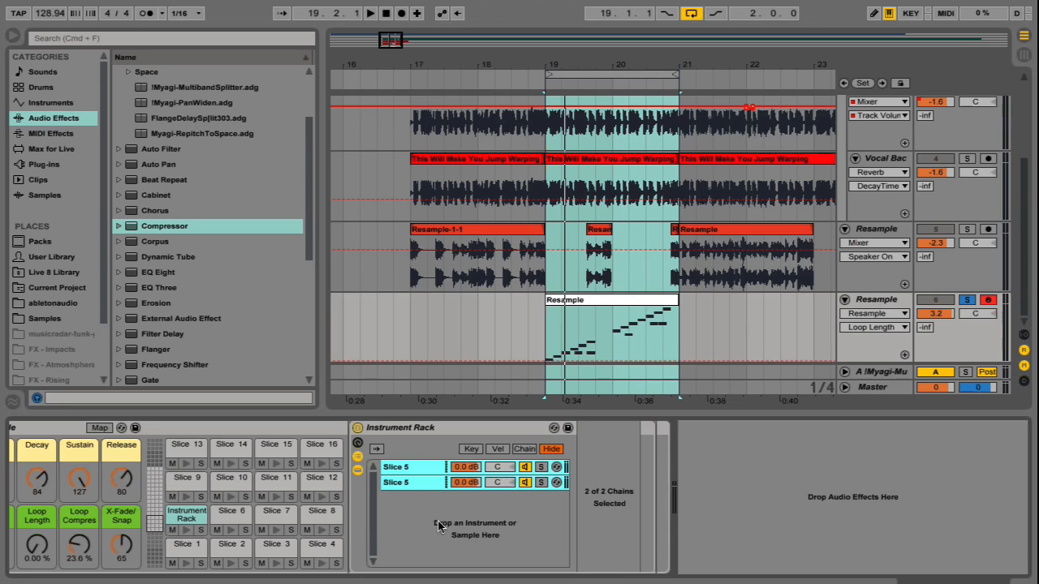
left_click(419, 472)
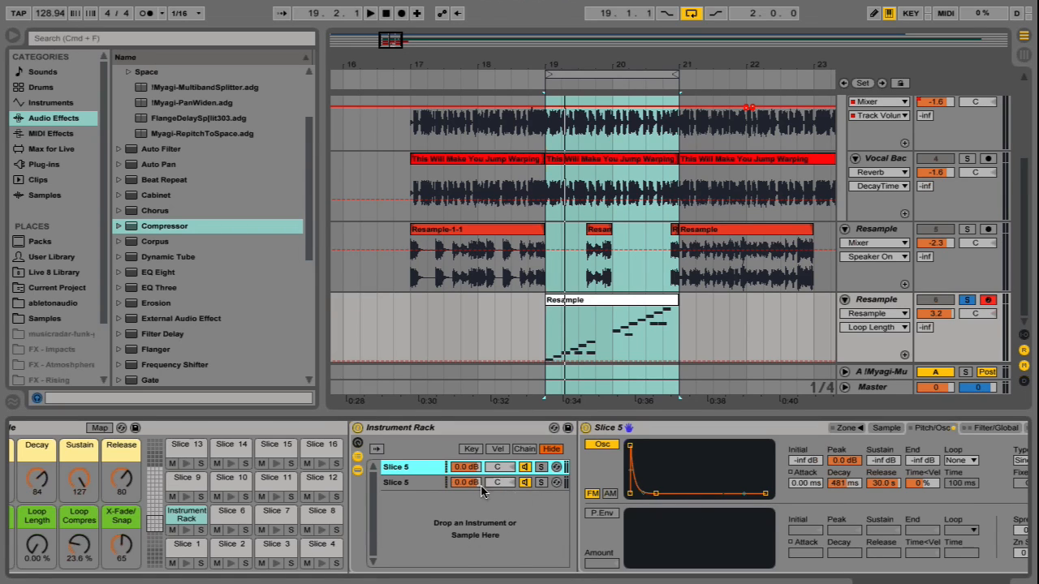
Step: Delete the duplicate Slice 5 chain and ungroup the Instrument Rack
left_click(443, 430)
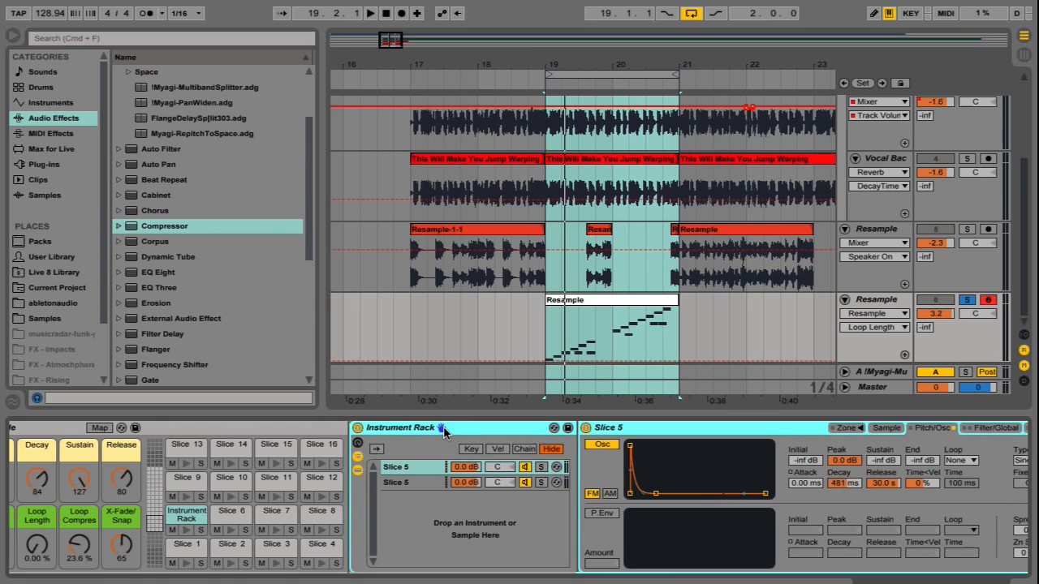
left_click(431, 483)
key("Delete")
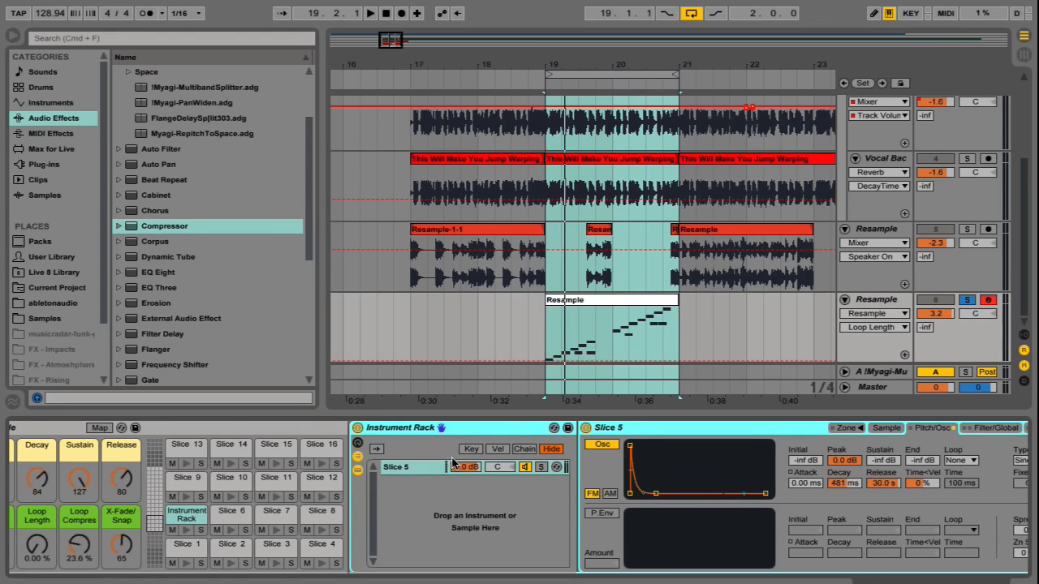
key("ctrl+shift+g")
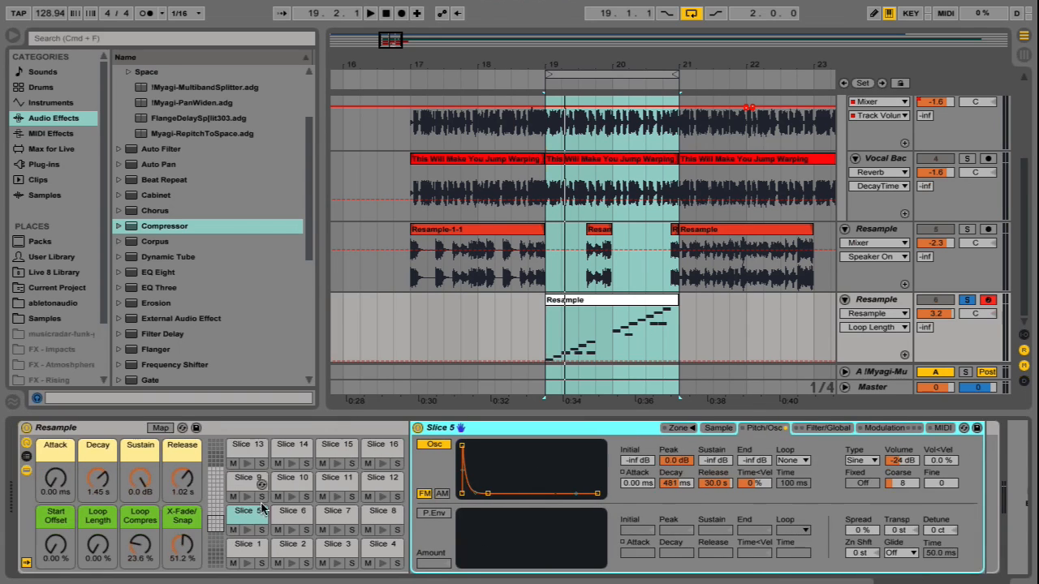
Step: Open the instrument on the Slice 9 pad to examine its controls
right_click(243, 485)
left_click(258, 479)
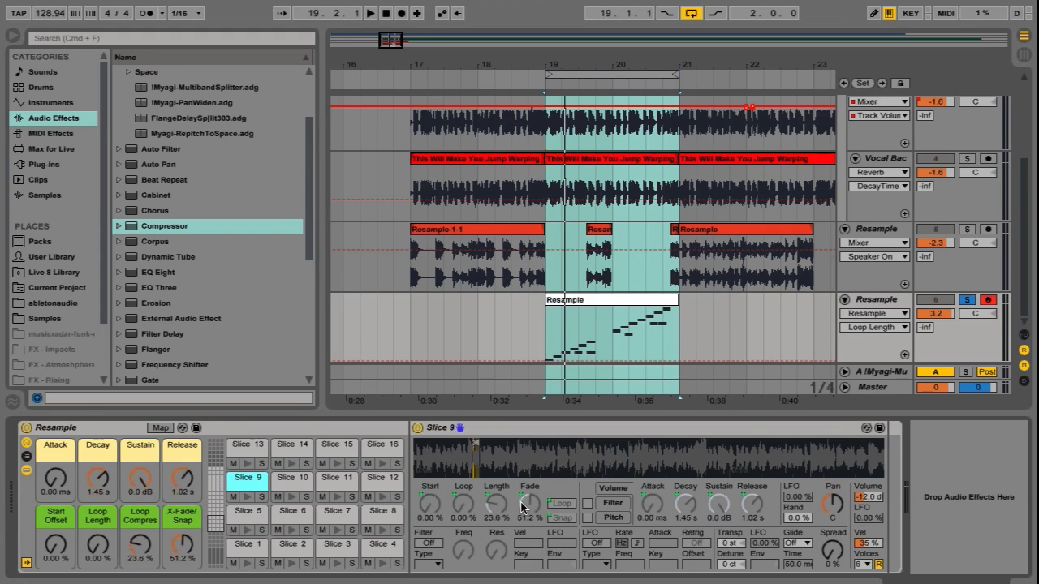
Step: Examine the options available for Slice 9's Release control and its Simpler device
right_click(752, 509)
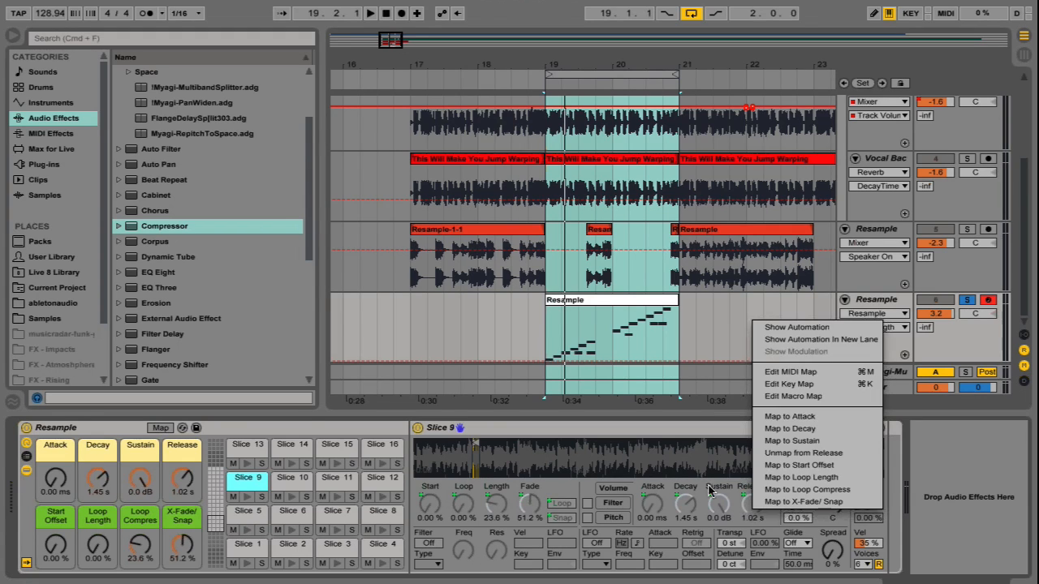
left_click(651, 437)
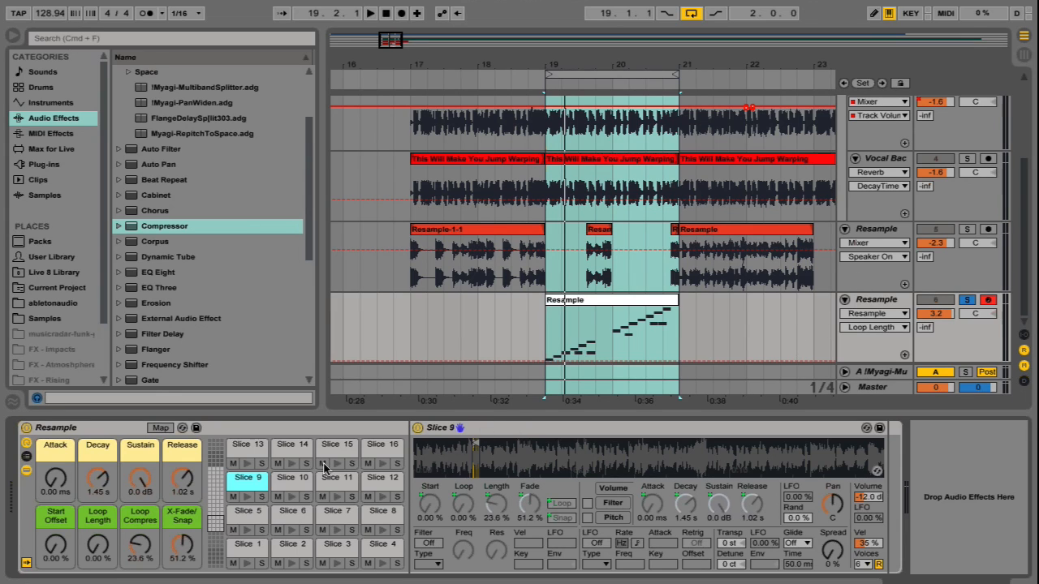
right_click(245, 481)
left_click(562, 429)
right_click(561, 429)
left_click(533, 432)
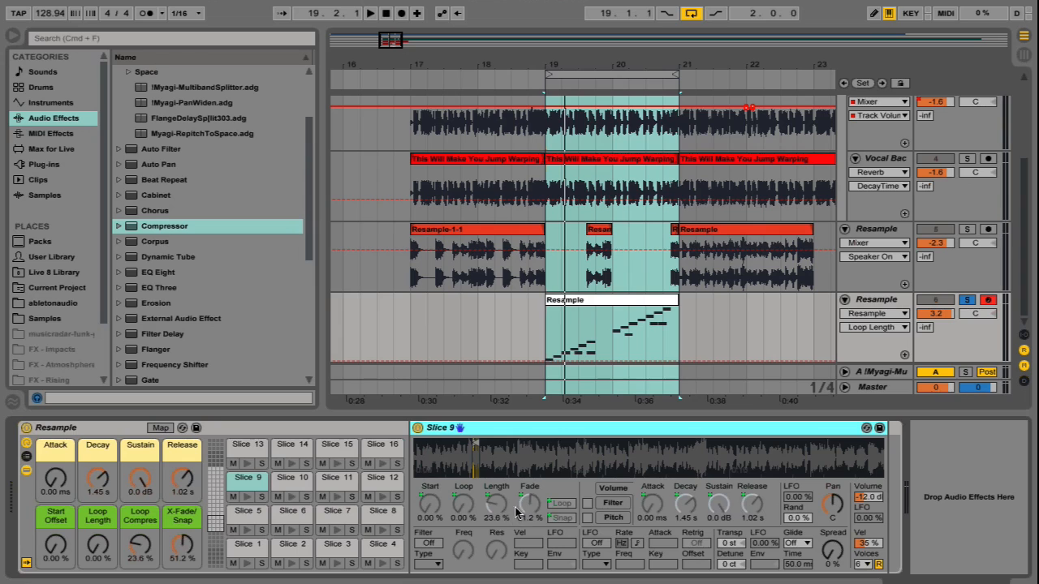
right_click(750, 507)
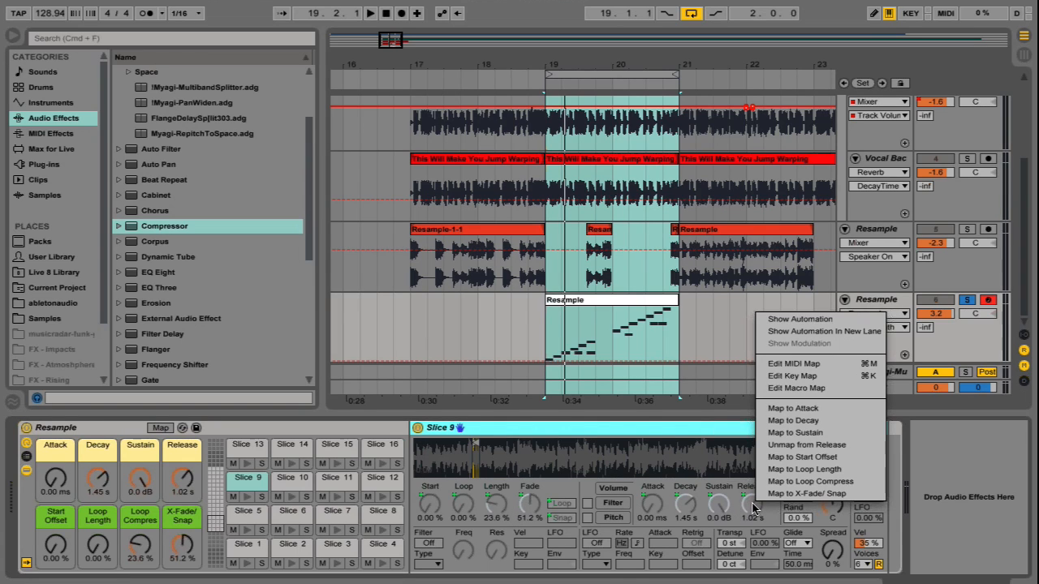
left_click(515, 430)
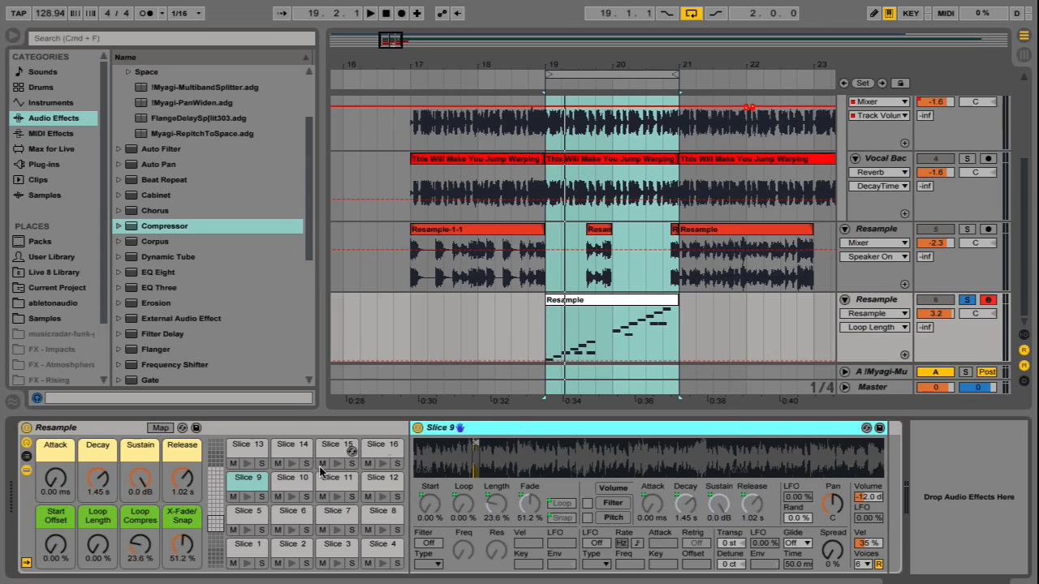
Step: Examine the device options of the Slice 9 Simpler
left_click(248, 479)
left_click(499, 432)
right_click(503, 434)
left_click(836, 309)
right_click(584, 434)
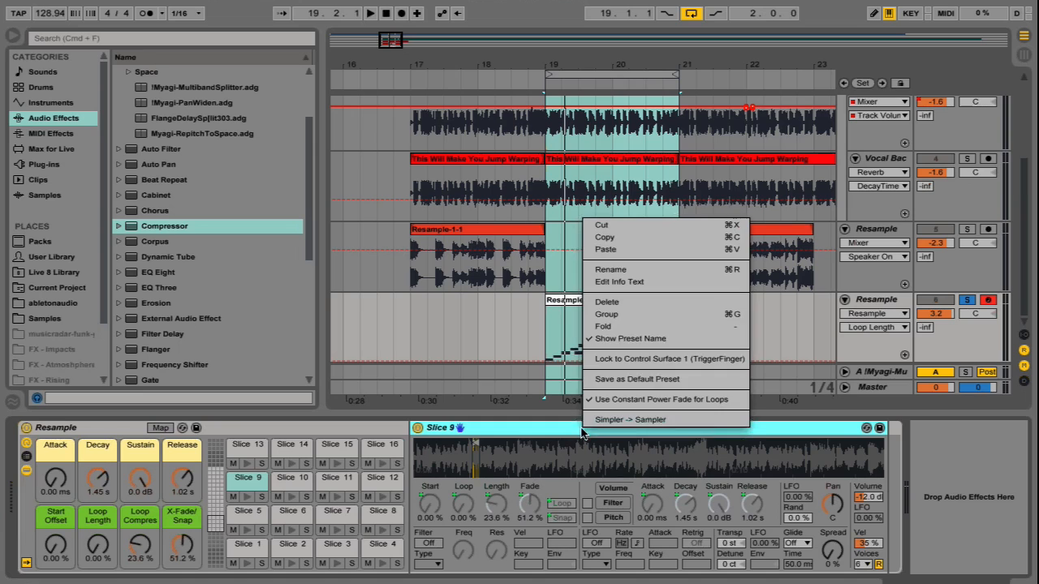
key("Escape")
right_click(536, 432)
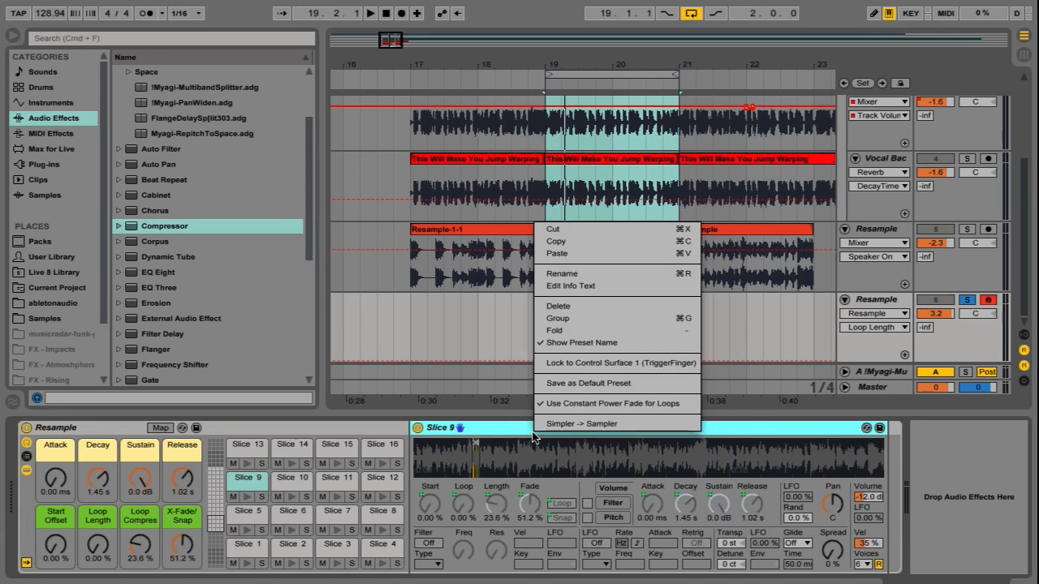
key("Escape")
Step: Group the Slice 9 Simpler into an Instrument Rack and duplicate its chain in the chain list
key("ctrl+g")
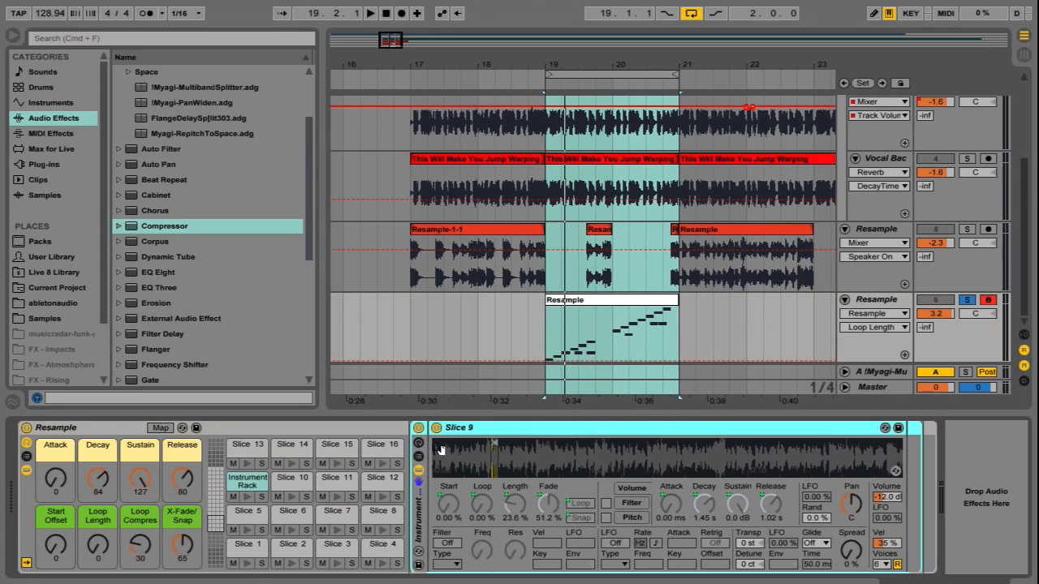
left_click(419, 456)
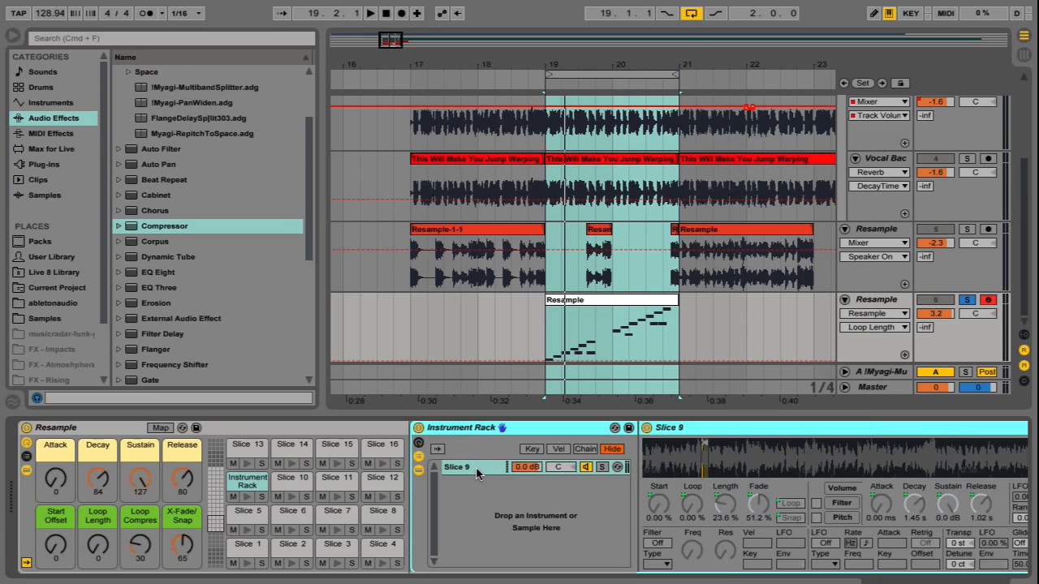
left_click(478, 472)
right_click(479, 469)
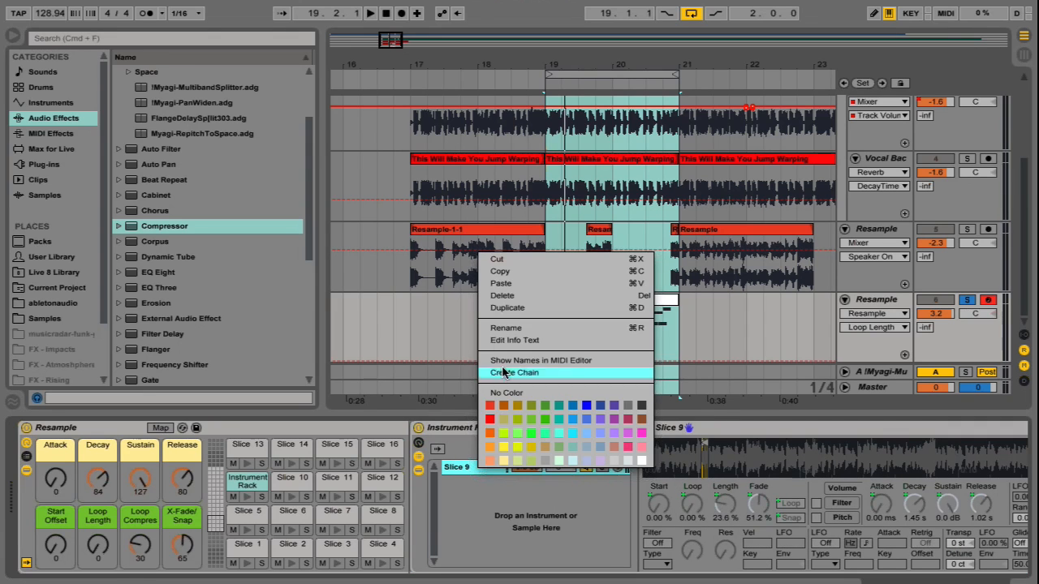
left_click(509, 309)
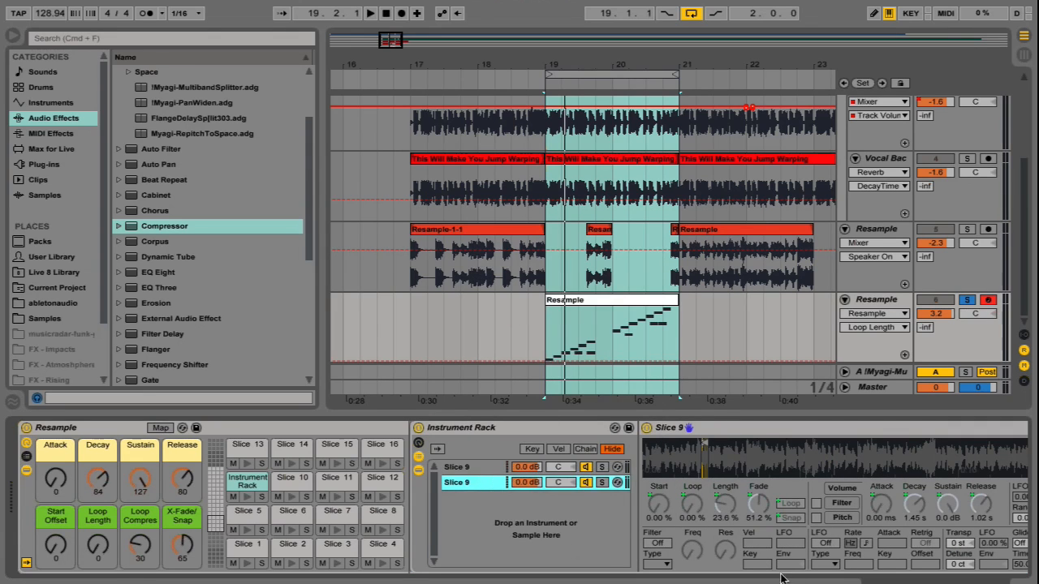
Step: Unmap the duplicate Slice 9 chain's Release control from the Release macro and check its options
left_click_drag(782, 582, 953, 582)
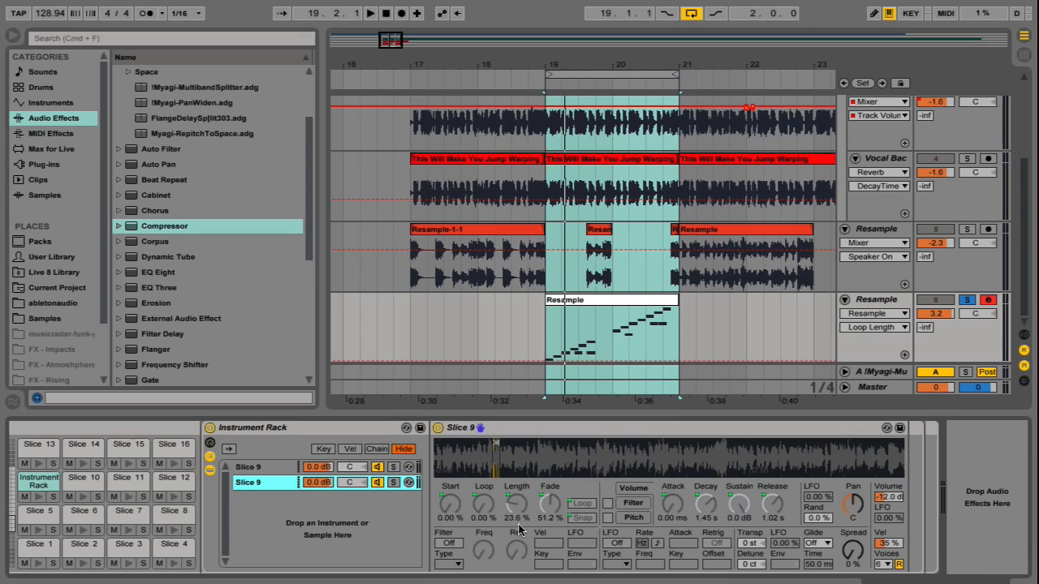
right_click(765, 508)
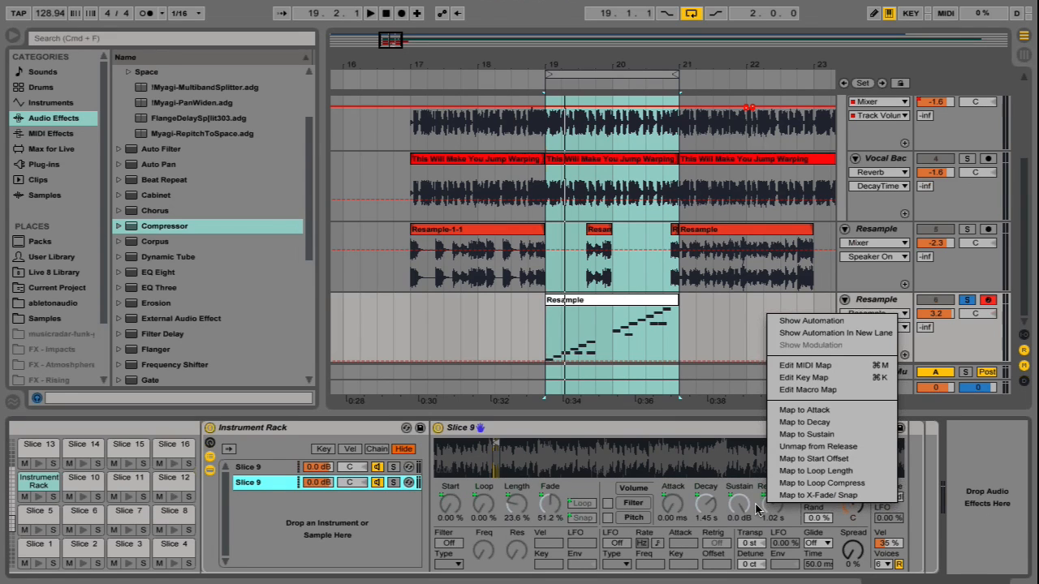
left_click(751, 524)
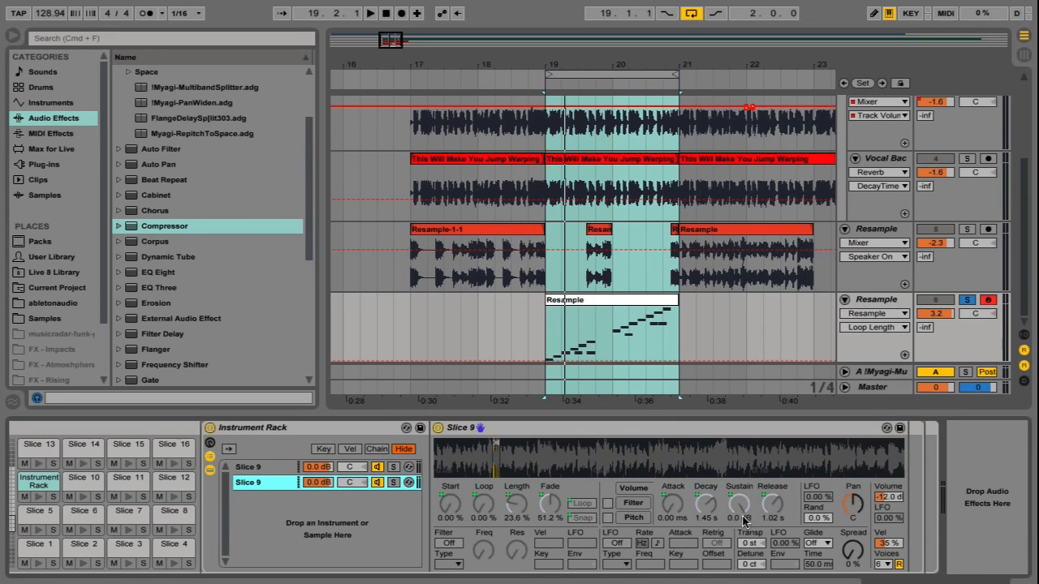
left_click(261, 485)
right_click(772, 509)
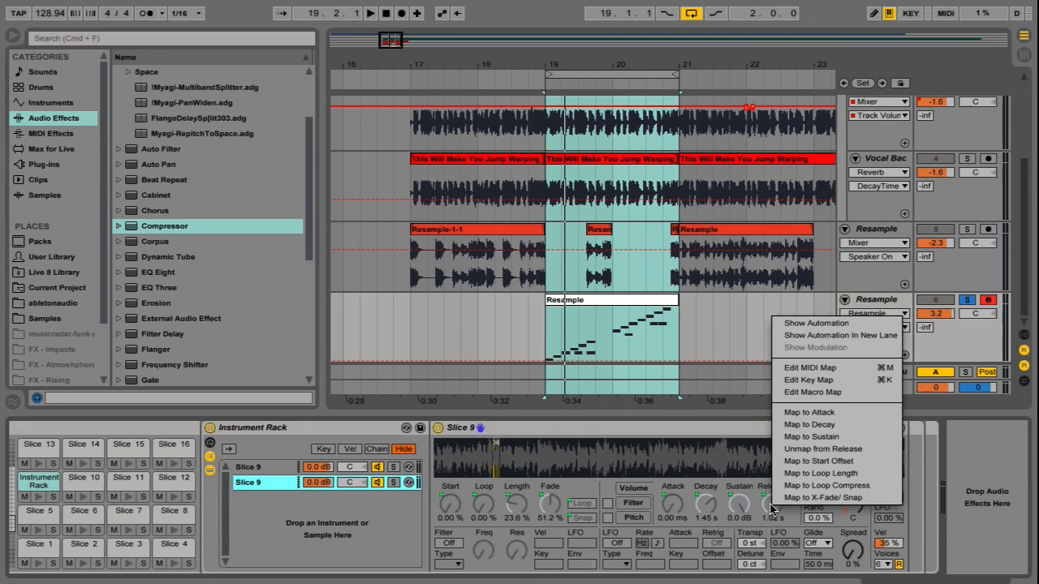
left_click(806, 451)
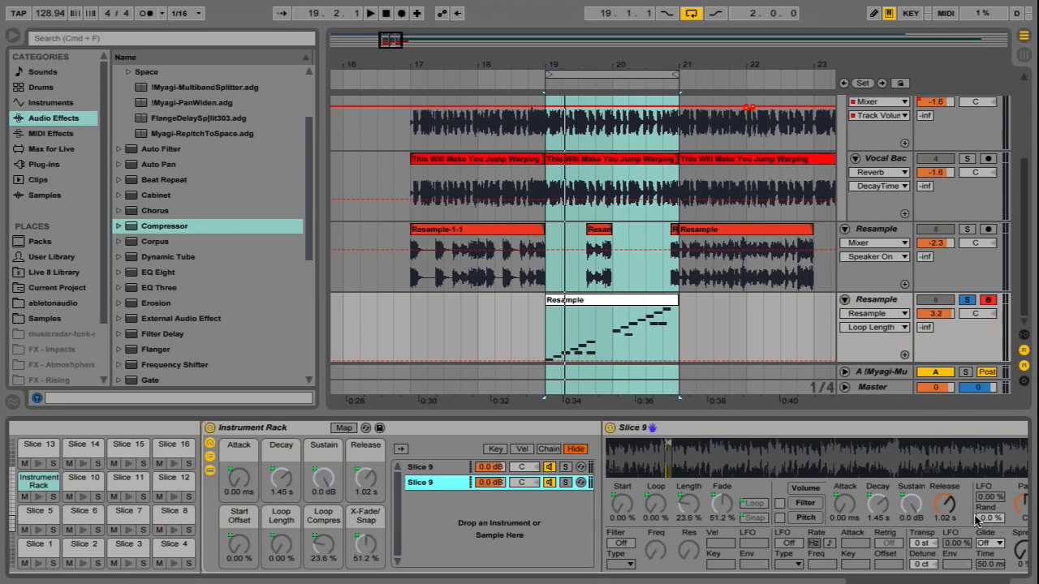
right_click(946, 507)
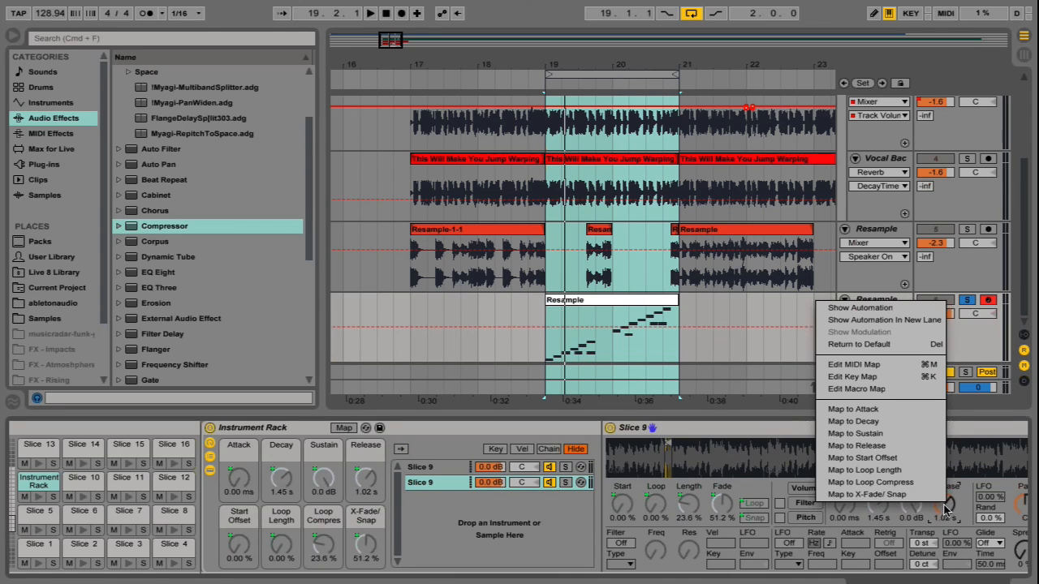
left_click(935, 519)
Step: Unmap the original Slice 9 chain's Release control from the Release macro and check its options
left_click(432, 469)
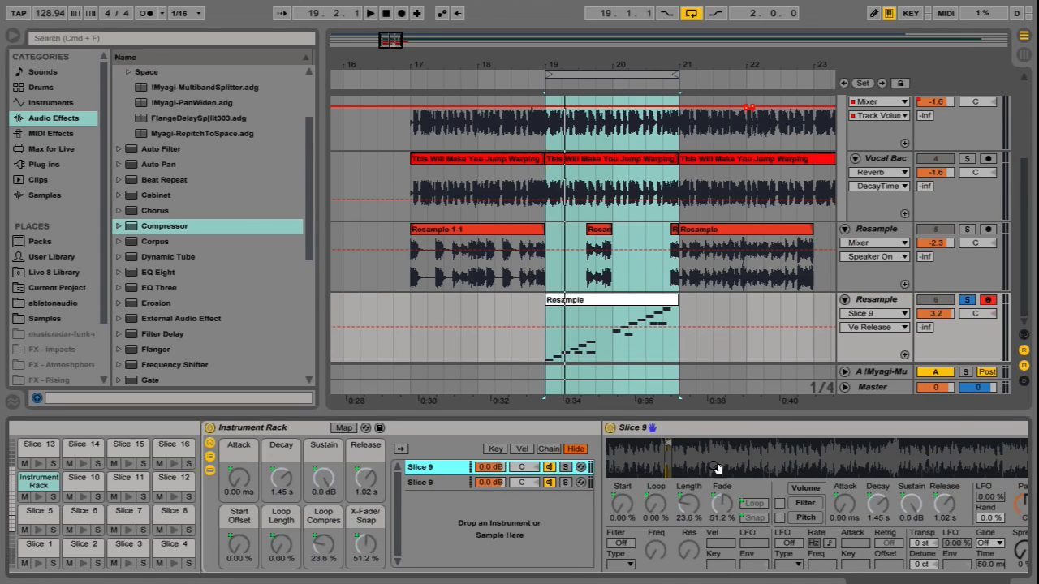
right_click(946, 508)
left_click(891, 447)
right_click(944, 505)
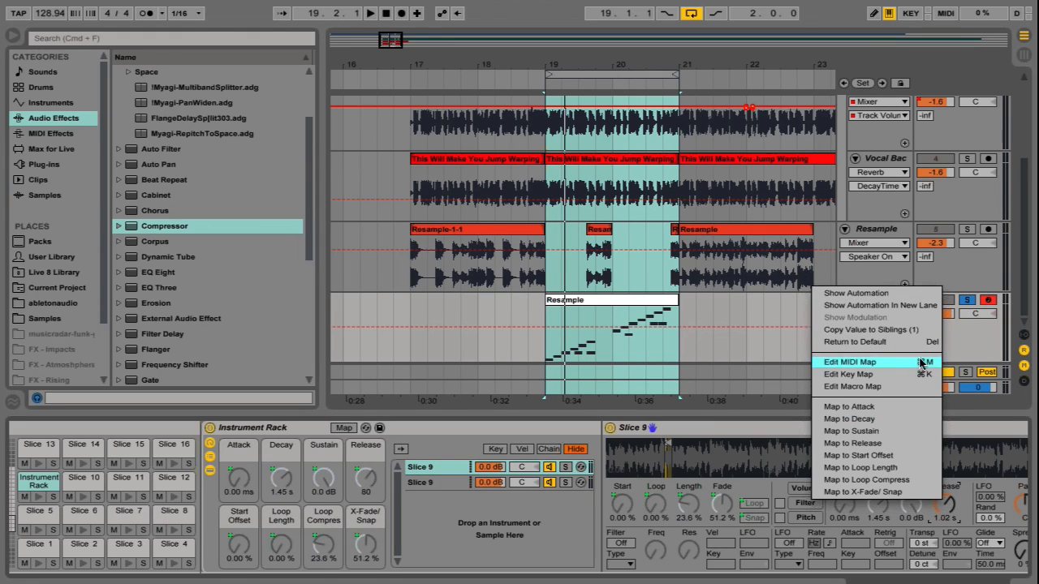
left_click(492, 535)
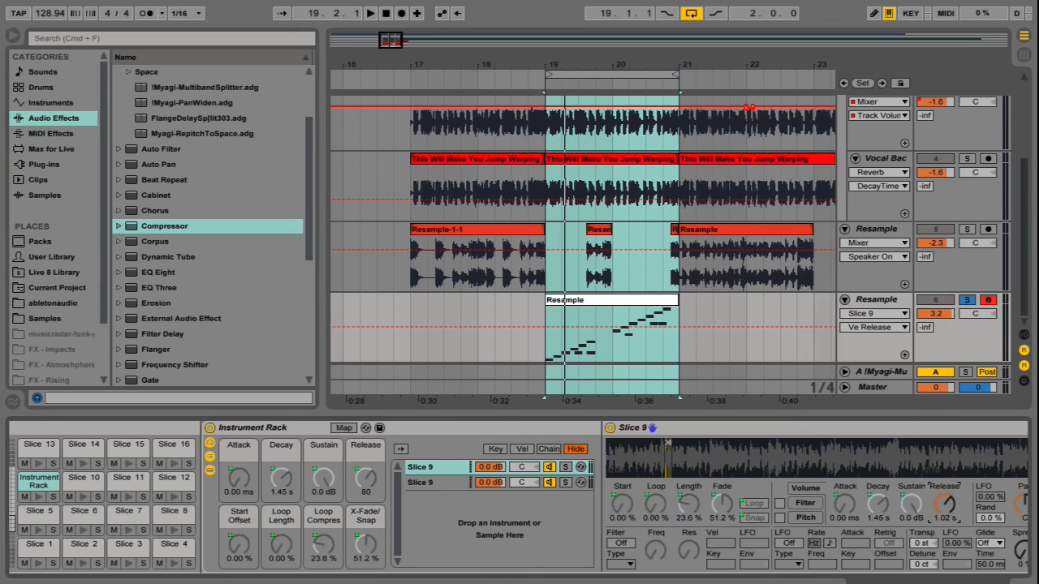
Step: Copy the second Slice 9 chain's Release value to its sibling and compare the two chains
scroll(609, 560, "down", 3)
left_click(256, 484)
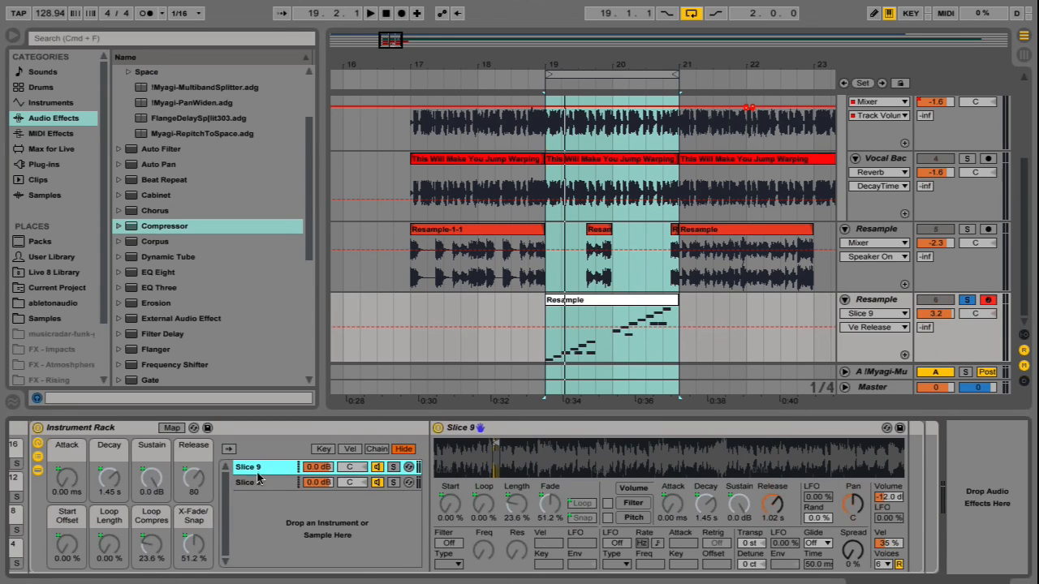
right_click(770, 514)
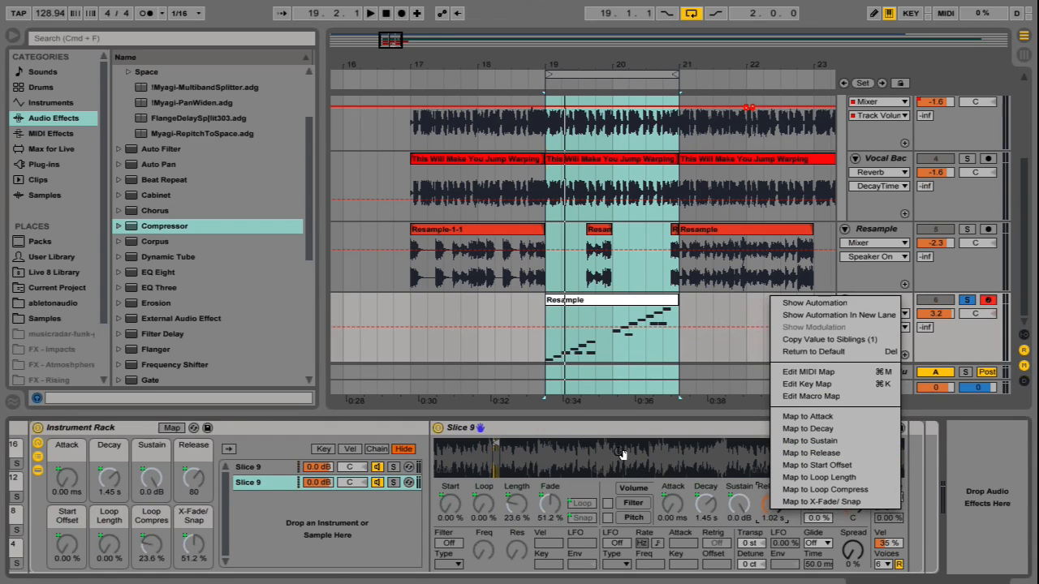
left_click(847, 341)
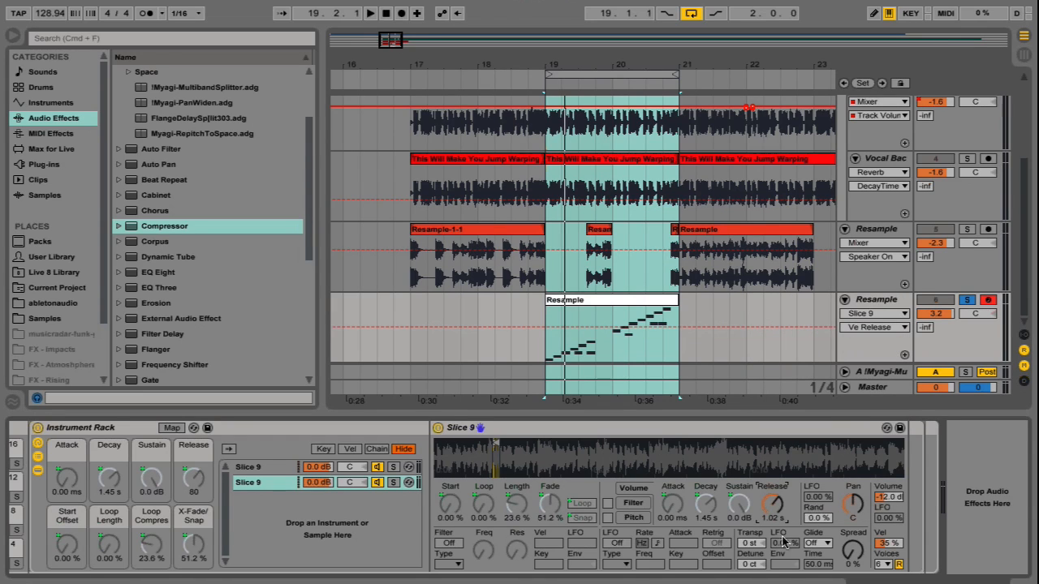
left_click(257, 482)
left_click(260, 468)
left_click(262, 484)
left_click(262, 470)
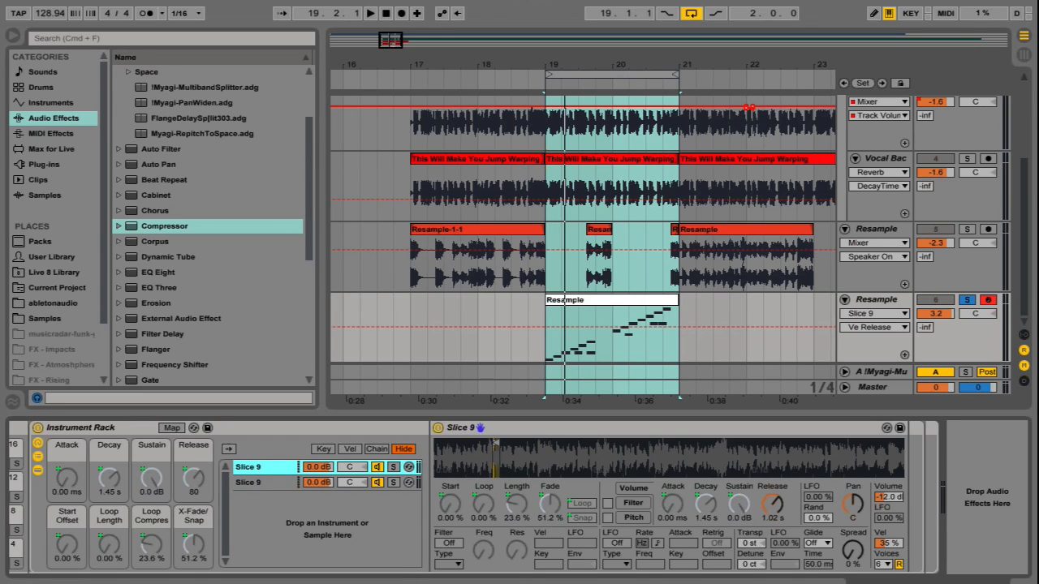
Step: Unmap Slice 13's Release control from the Release macro of the Resample drum rack
scroll(615, 573, "left", 5)
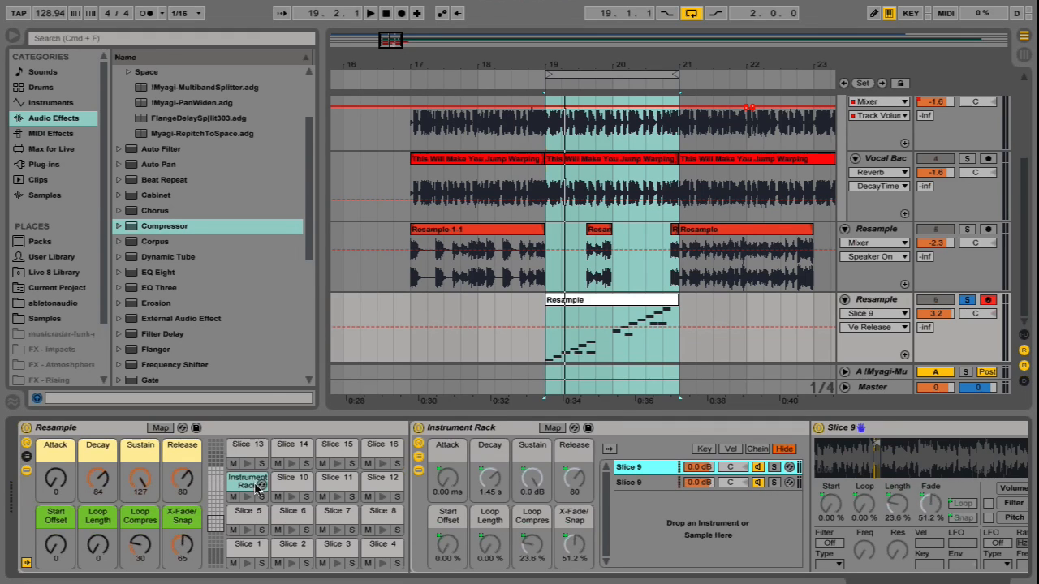
left_click(259, 448)
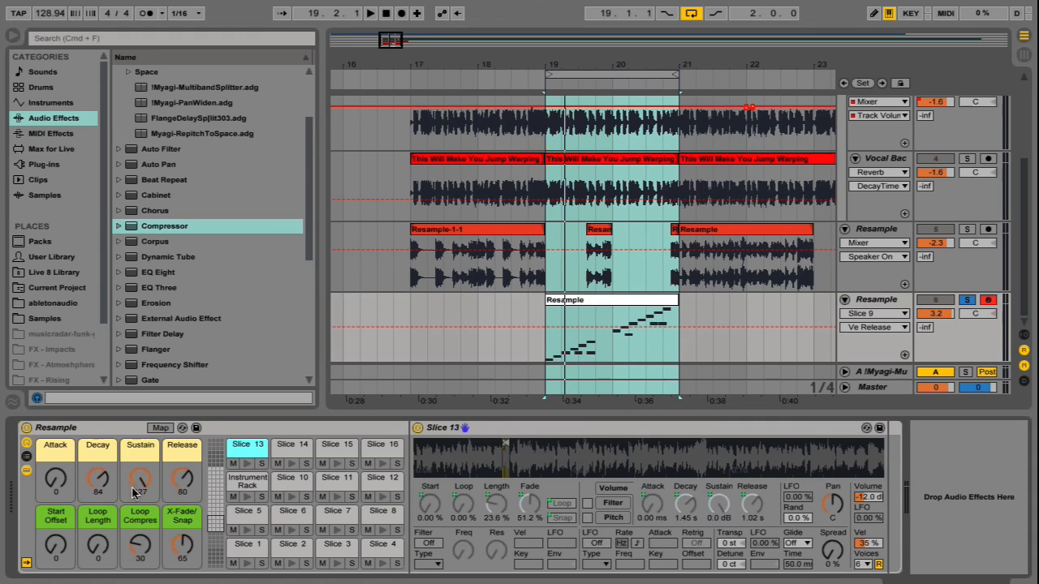
right_click(753, 507)
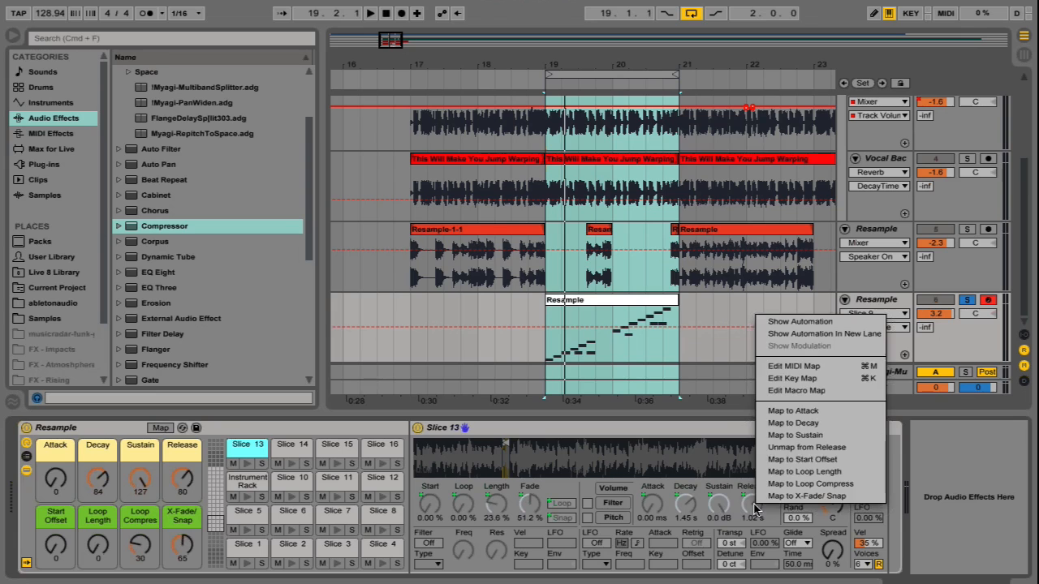
left_click(784, 448)
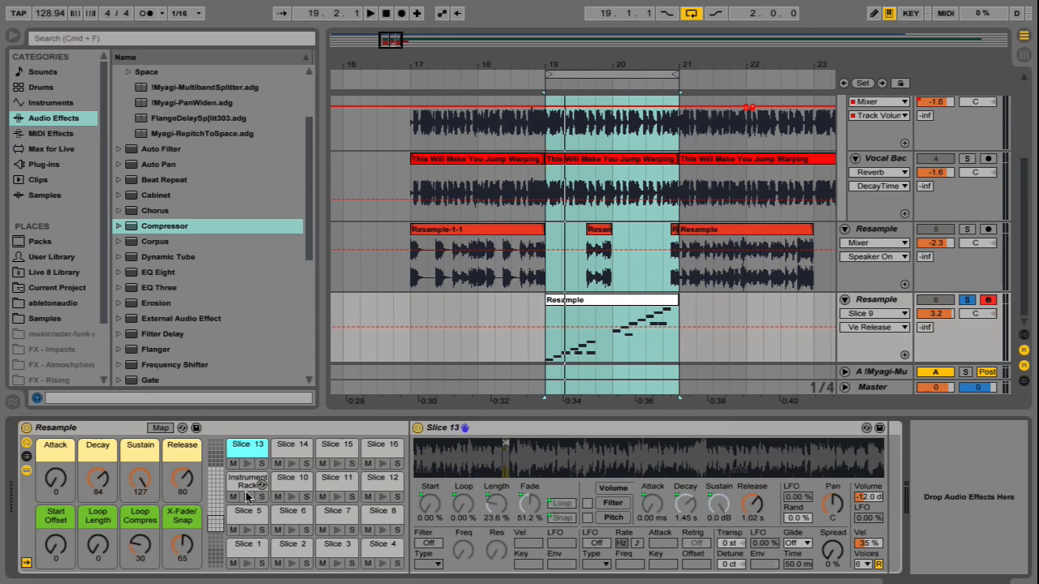
Step: Examine the options available for Slice 14's Release control
left_click(293, 448)
right_click(751, 508)
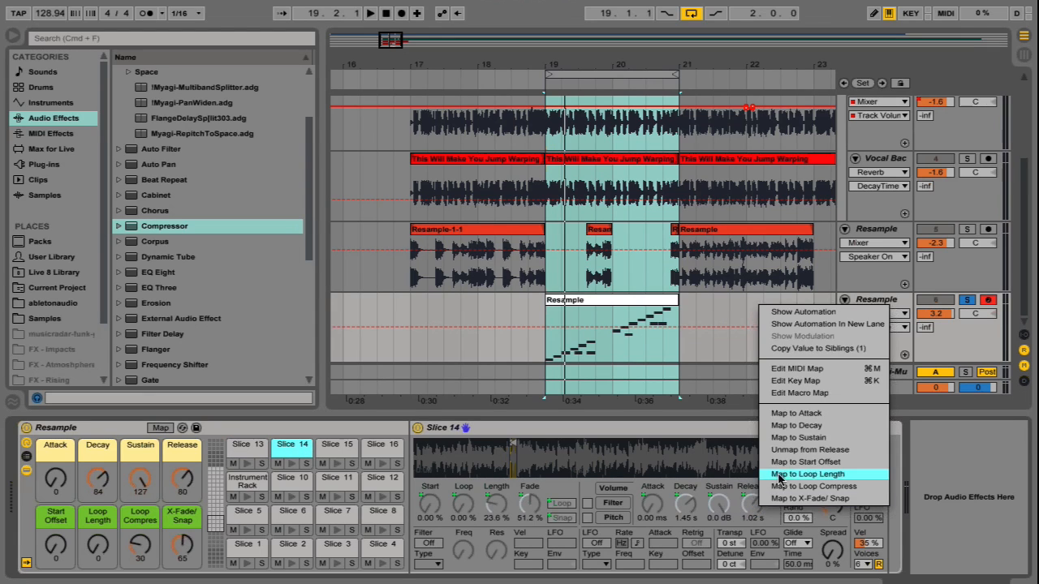
left_click(811, 384)
Step: Copy Slice 13's Release value to its sibling
right_click(241, 450)
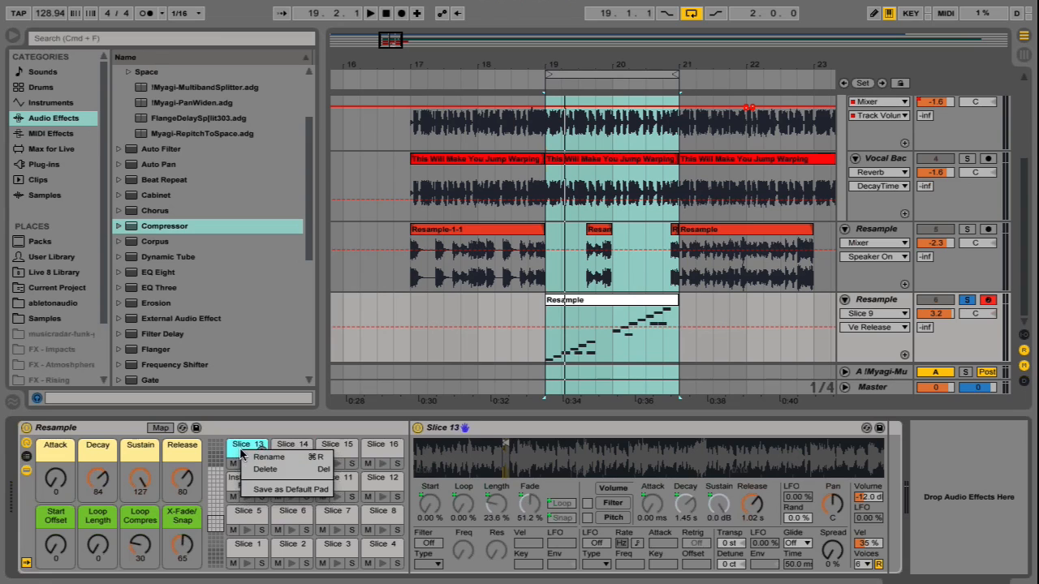
left_click(233, 452)
right_click(751, 510)
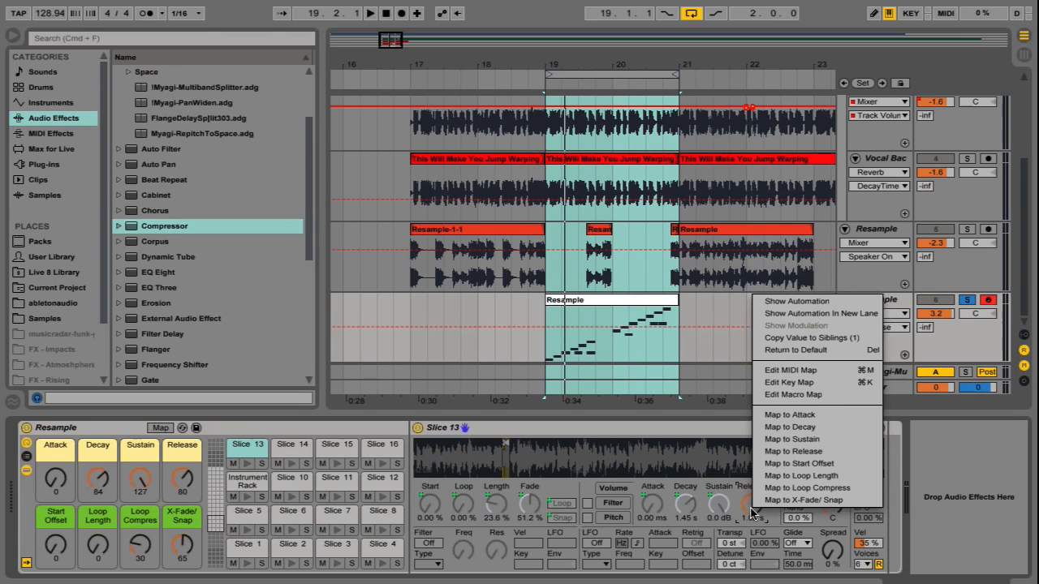
left_click(773, 339)
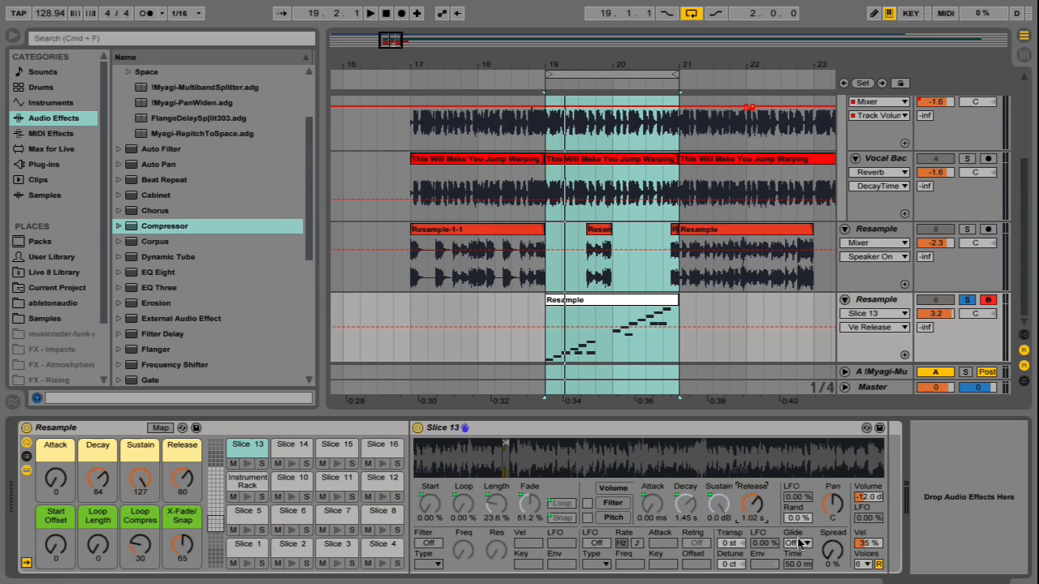
Step: Set Slice 13's Release to 3.67 s and open Slice 11 to compare its Release
right_click(755, 510)
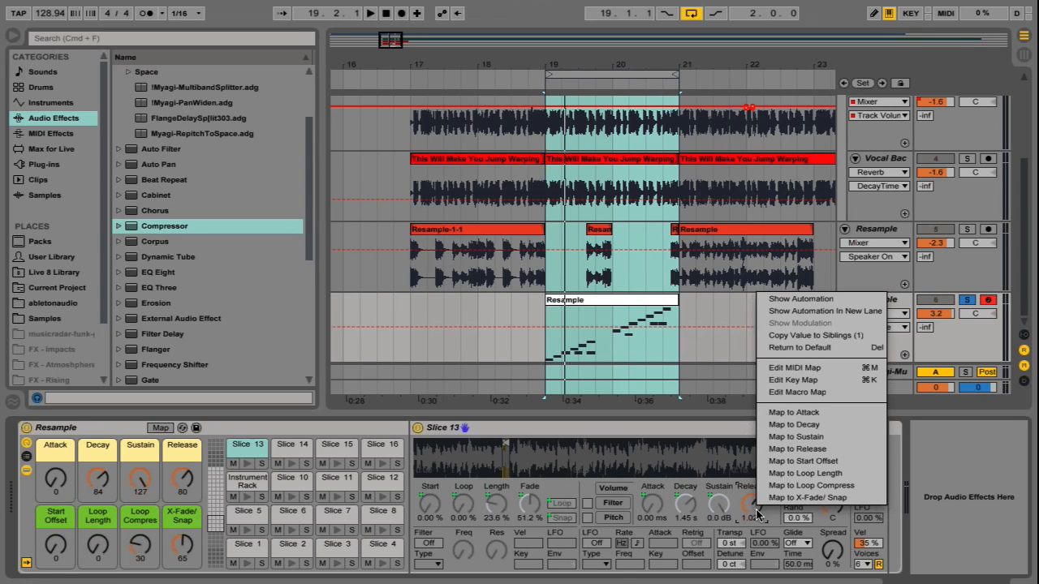
left_click(762, 510)
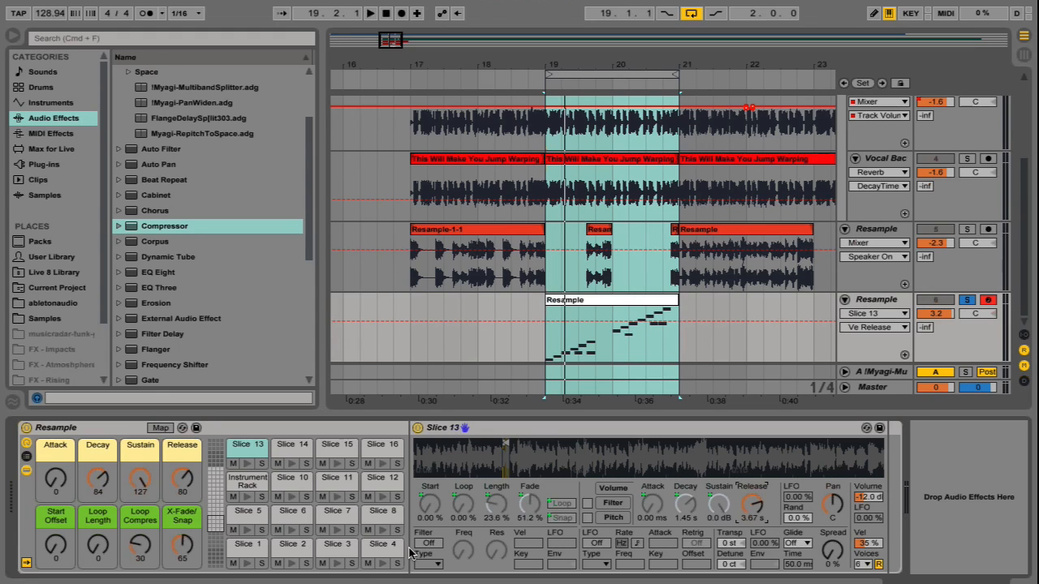
left_click(349, 485)
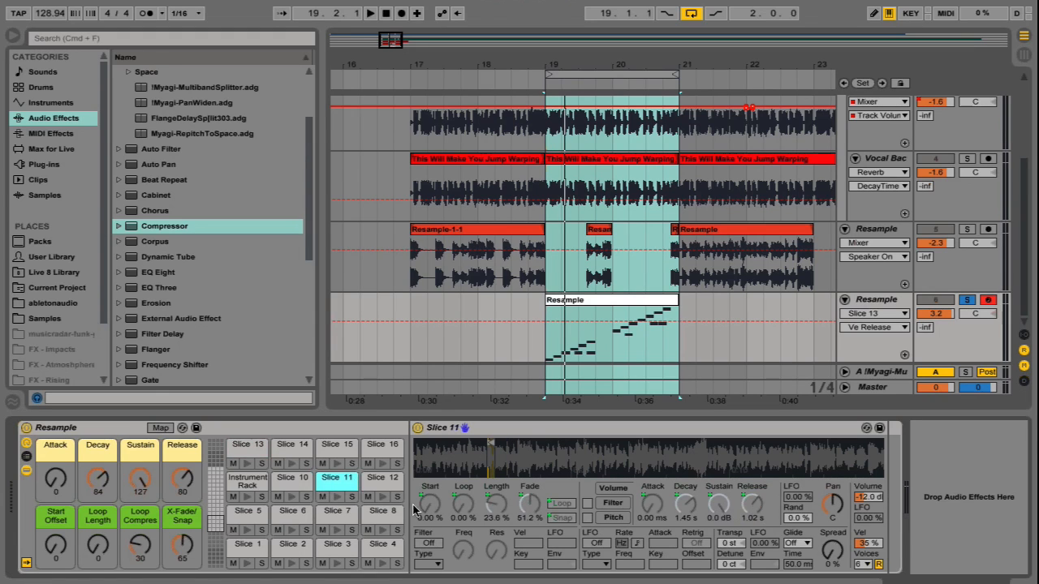
Step: Open Slice 4 in the Resample drum rack and unmap its Release control from the Release macro
right_click(753, 505)
key("Escape")
left_click(382, 545)
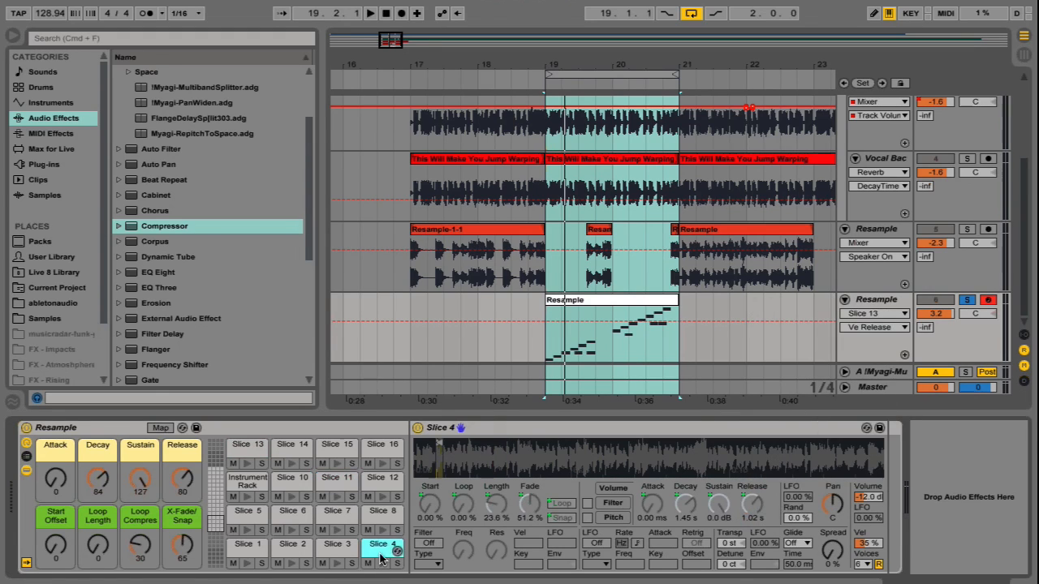
right_click(753, 505)
left_click(804, 446)
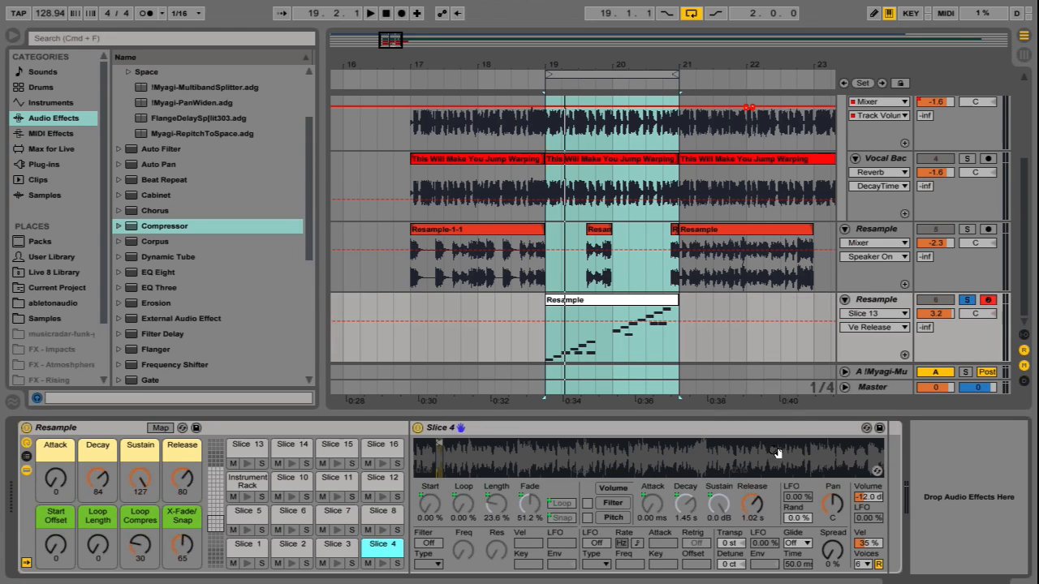
Step: Set Slice 13's Release to 8.79 s and copy that value to its siblings
right_click(241, 461)
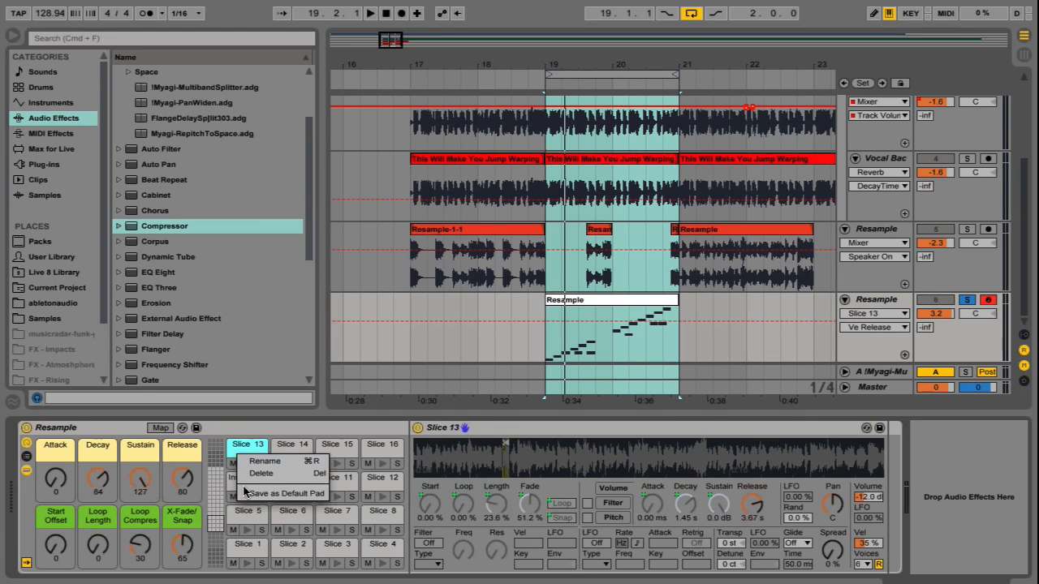
key("Escape")
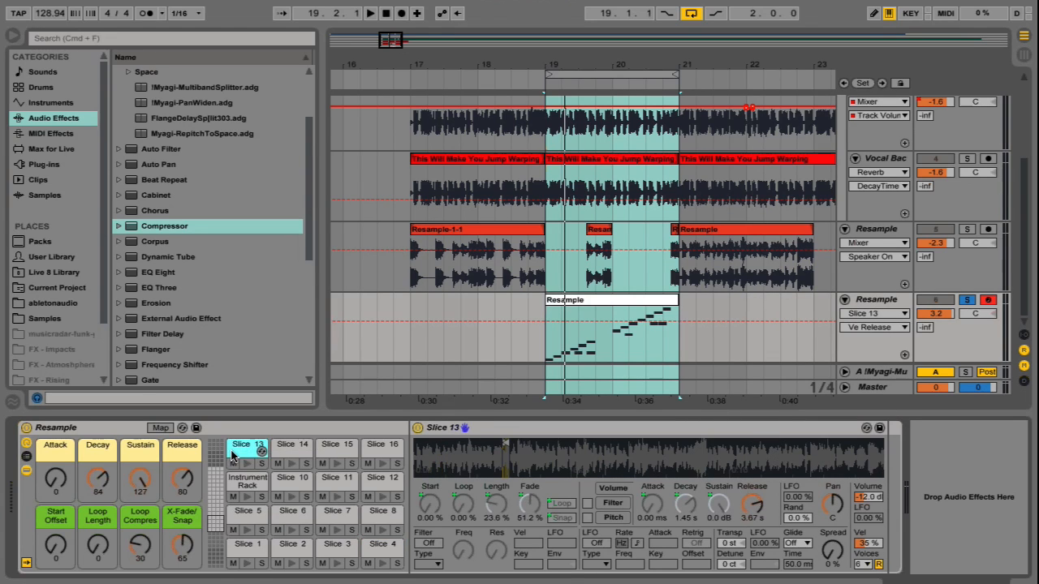
left_click_drag(752, 504, 753, 483)
right_click(753, 505)
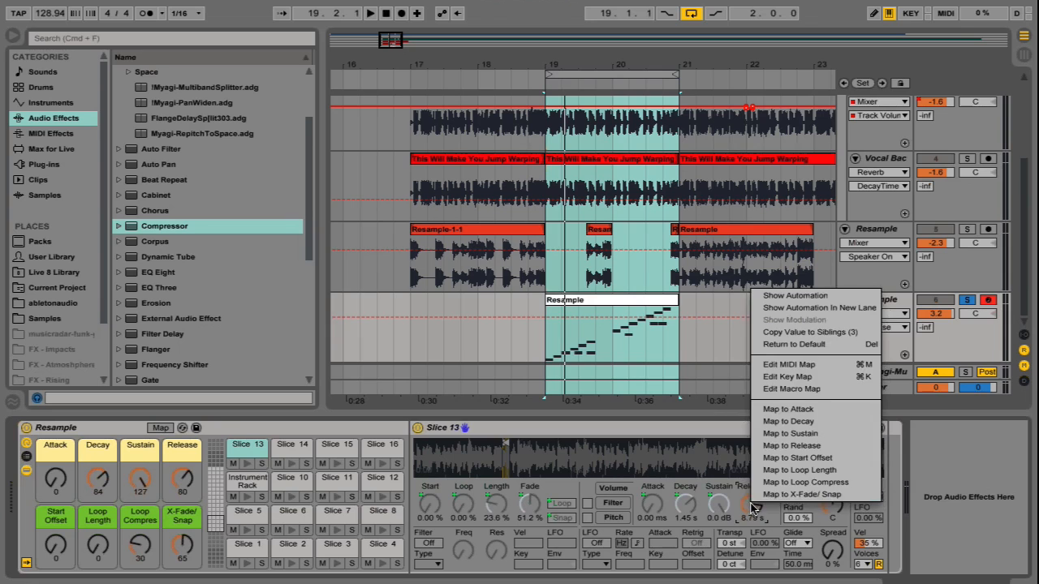
left_click(803, 332)
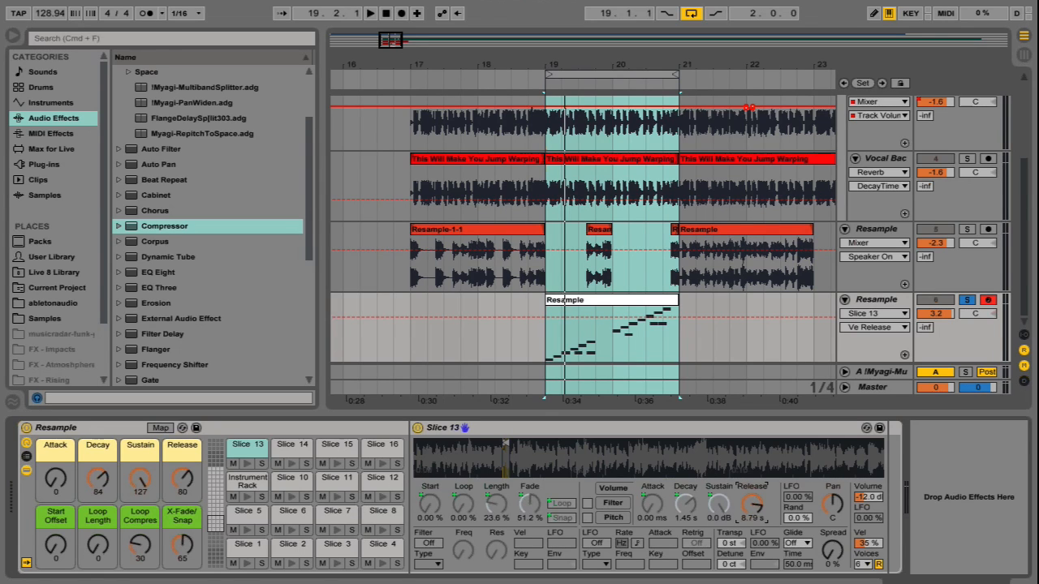
Step: Raise the Resample rack's Release macro to 127 and set Slice 13's own Release to 60.0 s
left_click(183, 478)
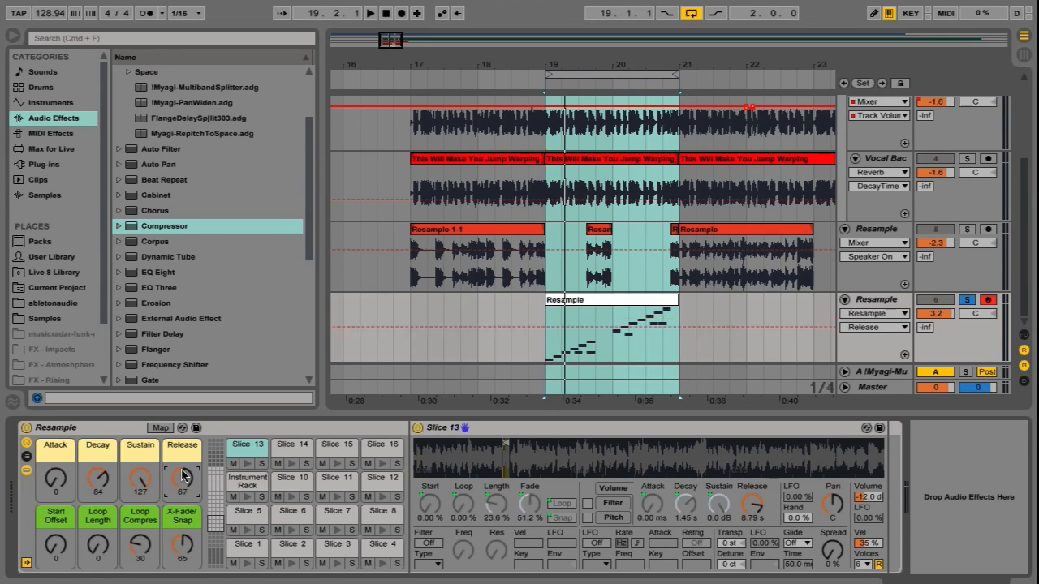
left_click_drag(182, 475, 188, 448)
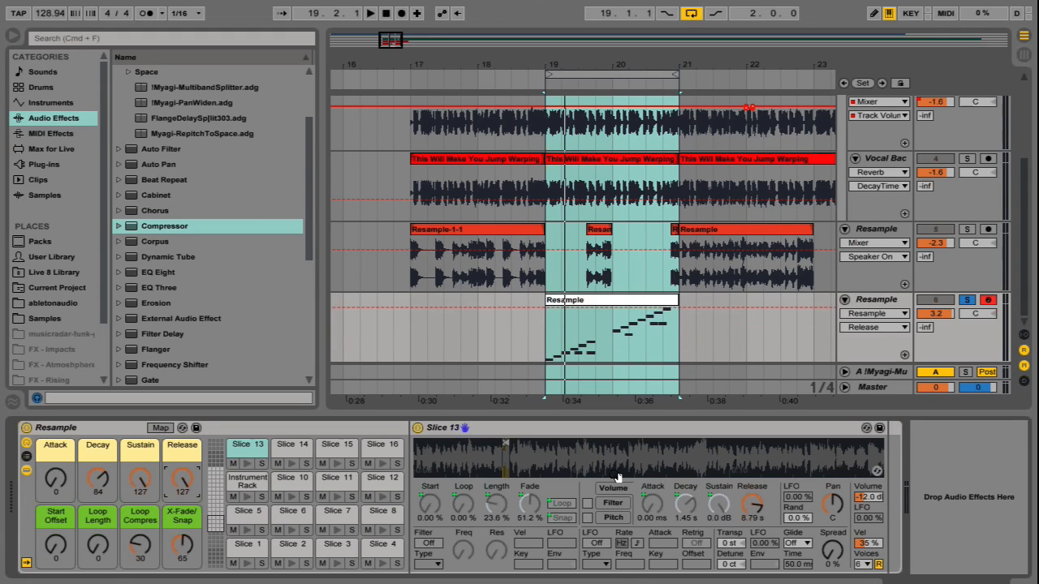
left_click_drag(753, 505, 747, 484)
mouse_move(845, 575)
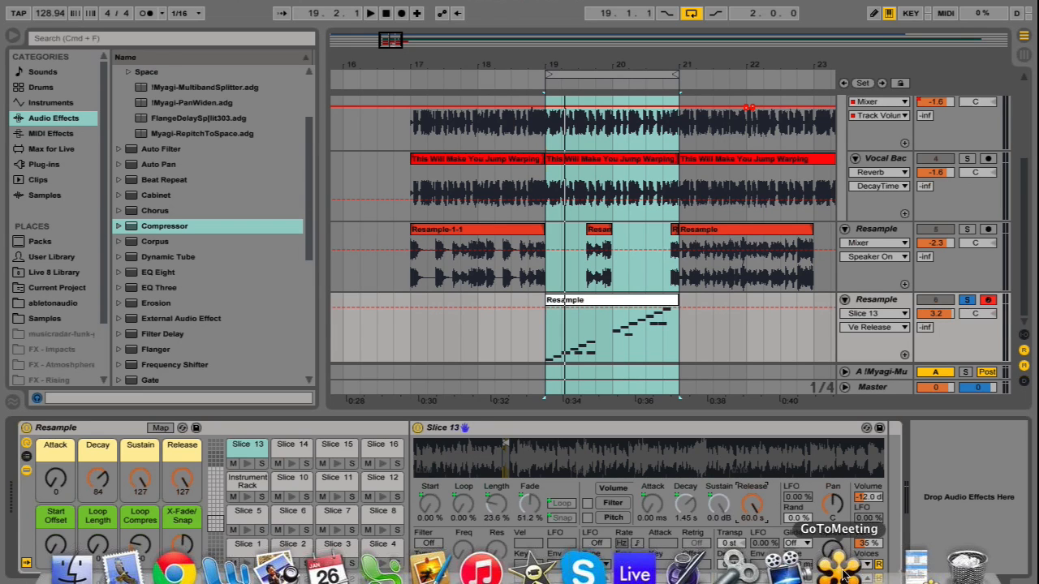